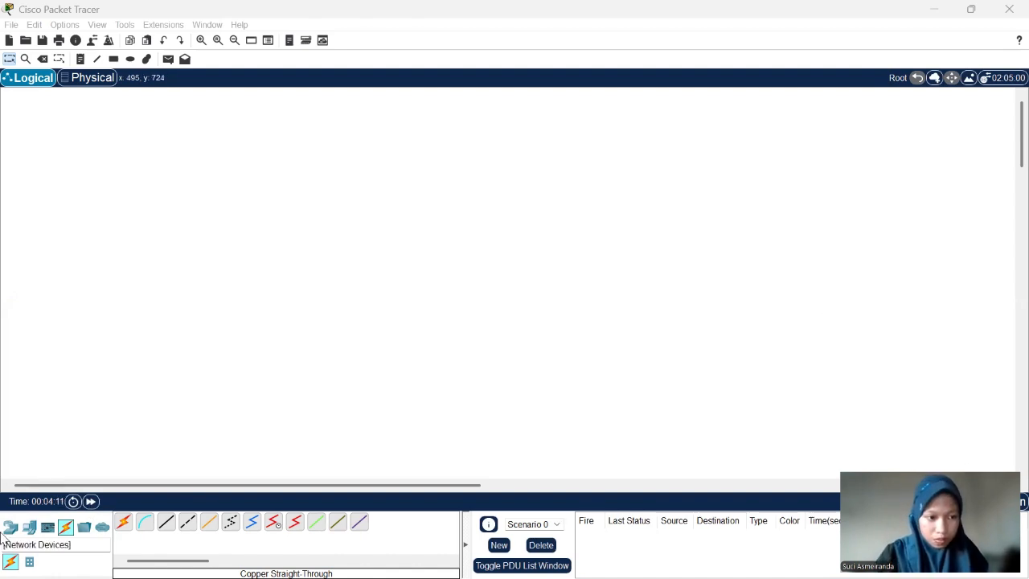
- Place three Router-PT devices in a triangle, with Router0 on the left and Router1 above Router2 on the right
left_click(10, 527)
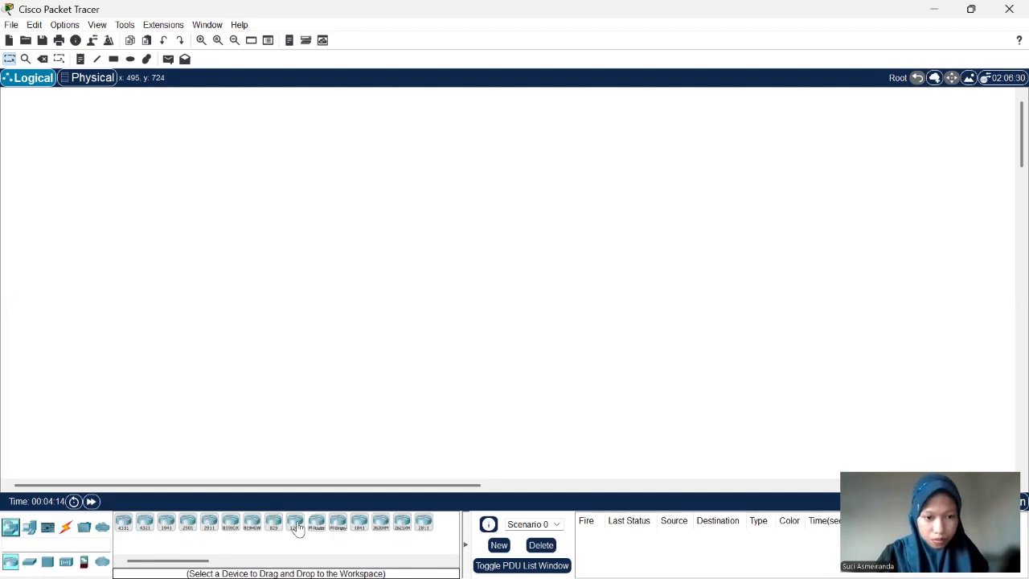
left_click_drag(316, 522, 581, 300)
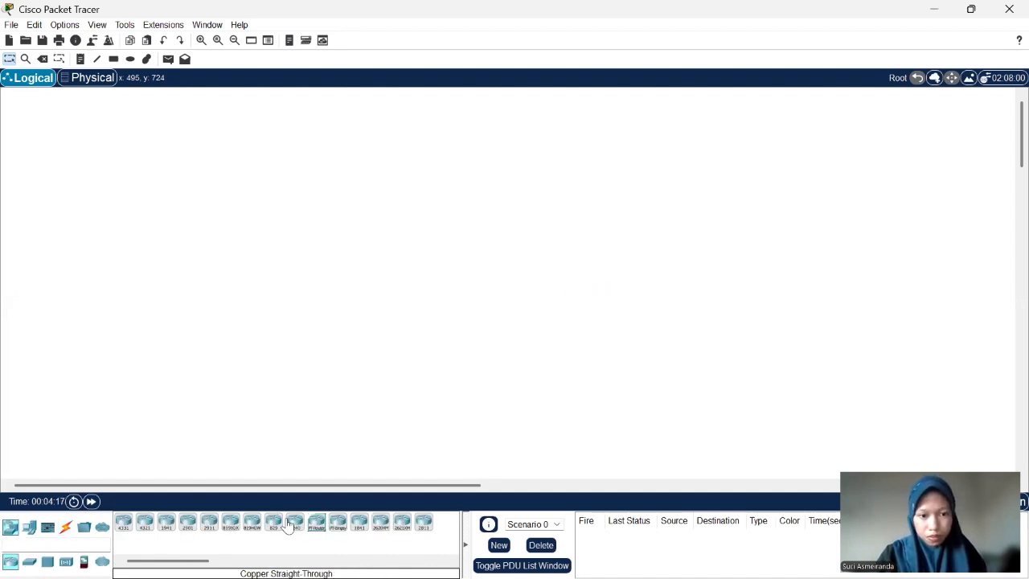
left_click_drag(316, 523, 690, 272)
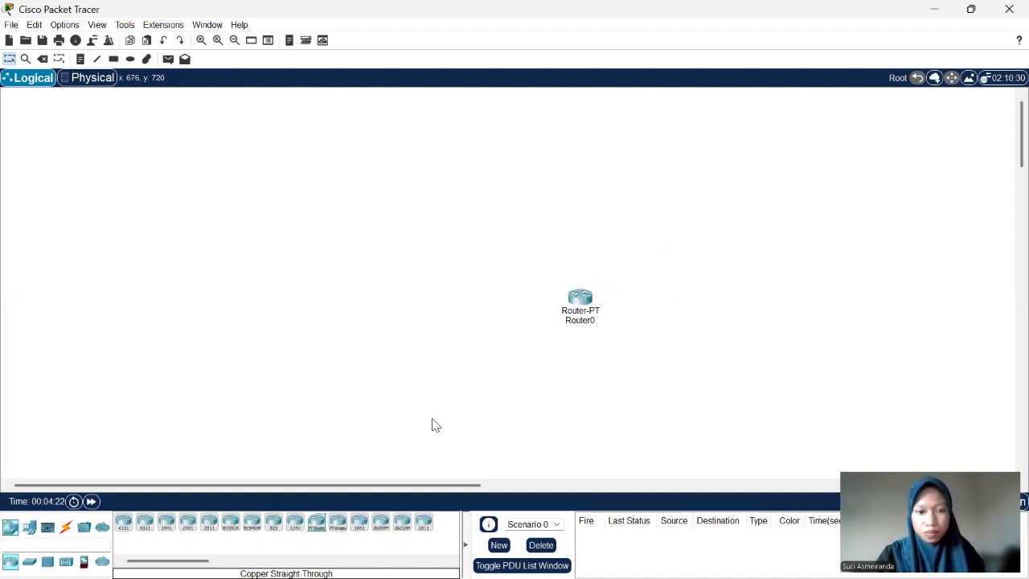
left_click_drag(673, 394, 673, 394)
left_click_drag(674, 395, 737, 389)
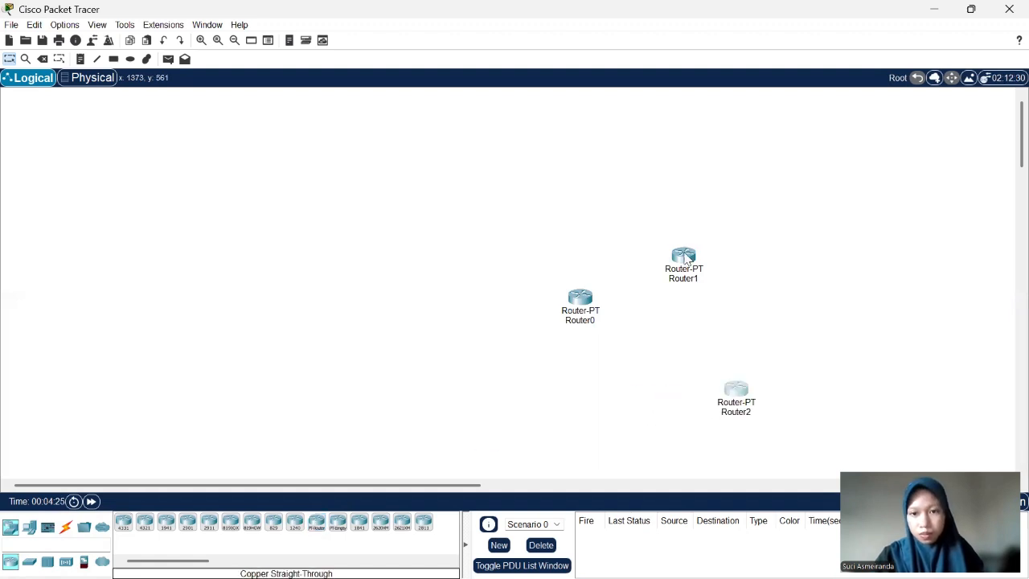
left_click_drag(684, 252, 743, 219)
left_click_drag(737, 392, 751, 394)
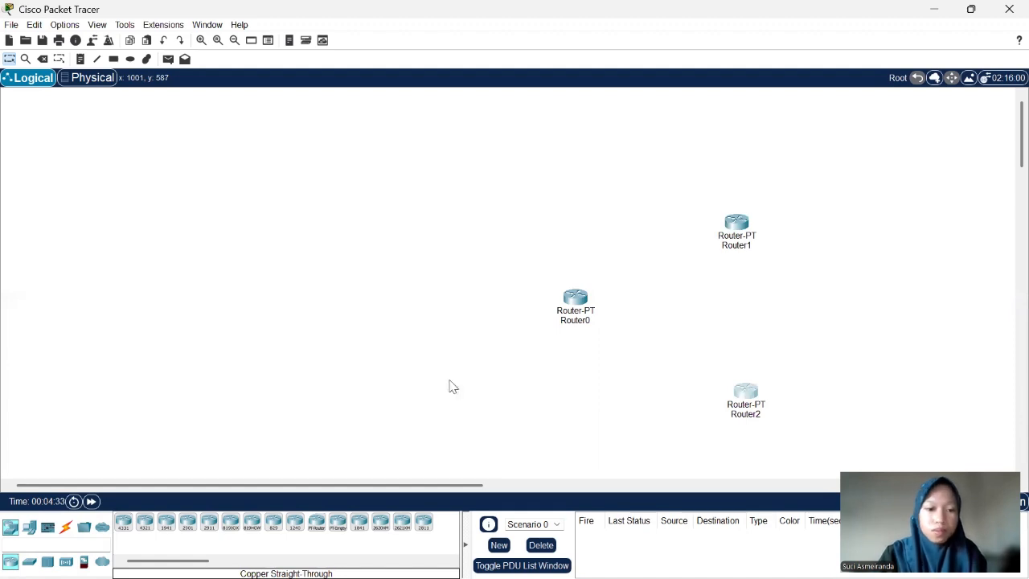
- Add two Switch-PT devices to the left of Router0, one above and one below its level
left_click(28, 562)
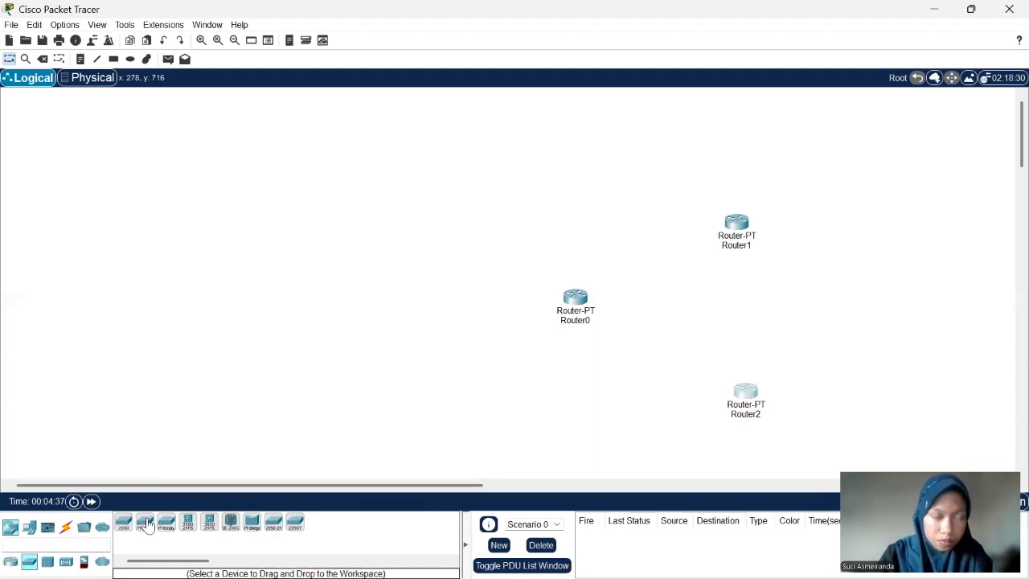
left_click_drag(145, 522, 394, 247)
left_click_drag(145, 523, 399, 391)
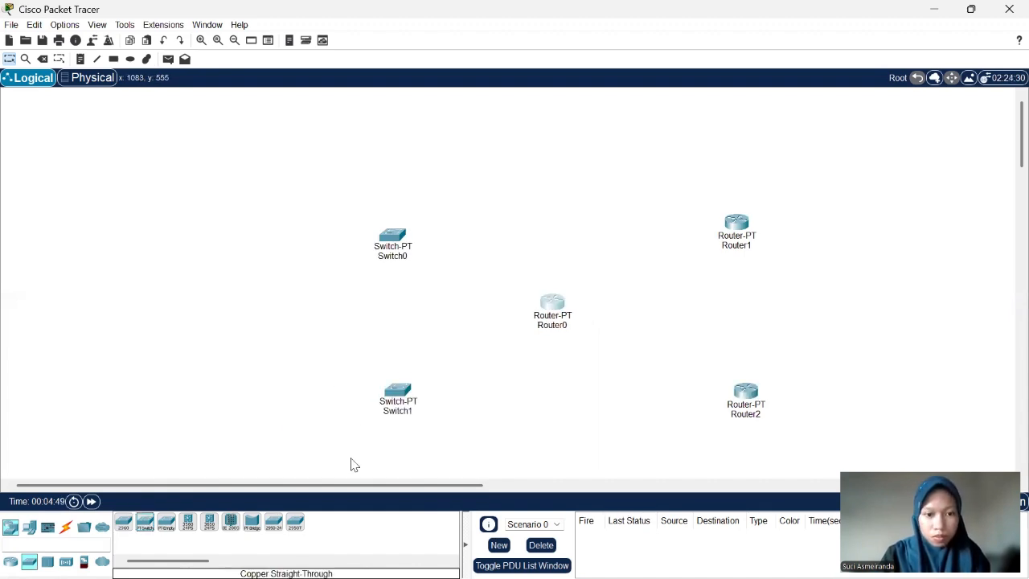
- Add two more Switch-PT devices, one to the right of Router1 and one to the right of Router2
left_click_drag(145, 525, 285, 242)
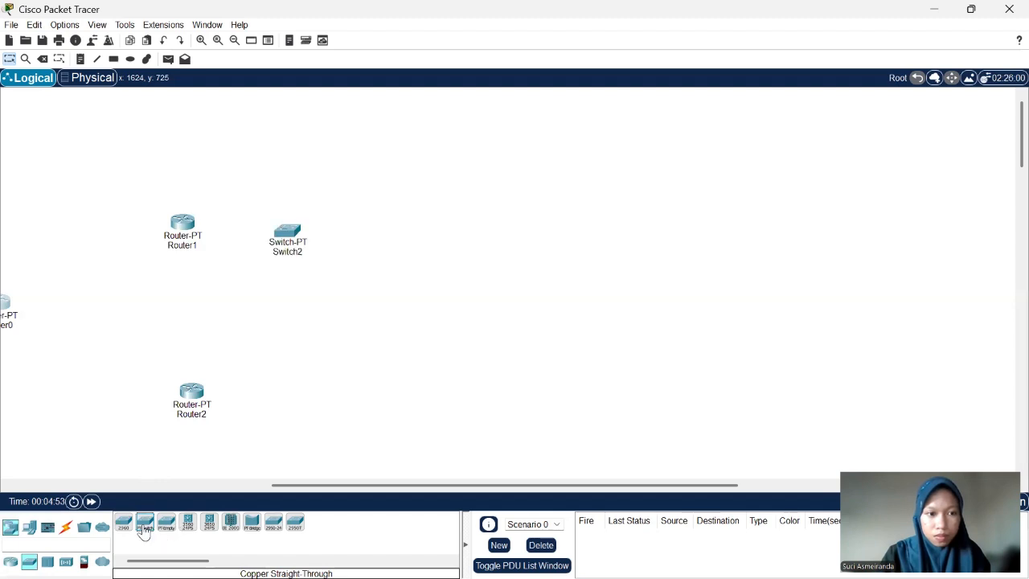
left_click_drag(143, 525, 305, 403)
left_click_drag(290, 232, 321, 223)
left_click_drag(304, 404, 322, 394)
- Place a Server-PT to the right of Switch2
scroll(241, 390, "left", 1)
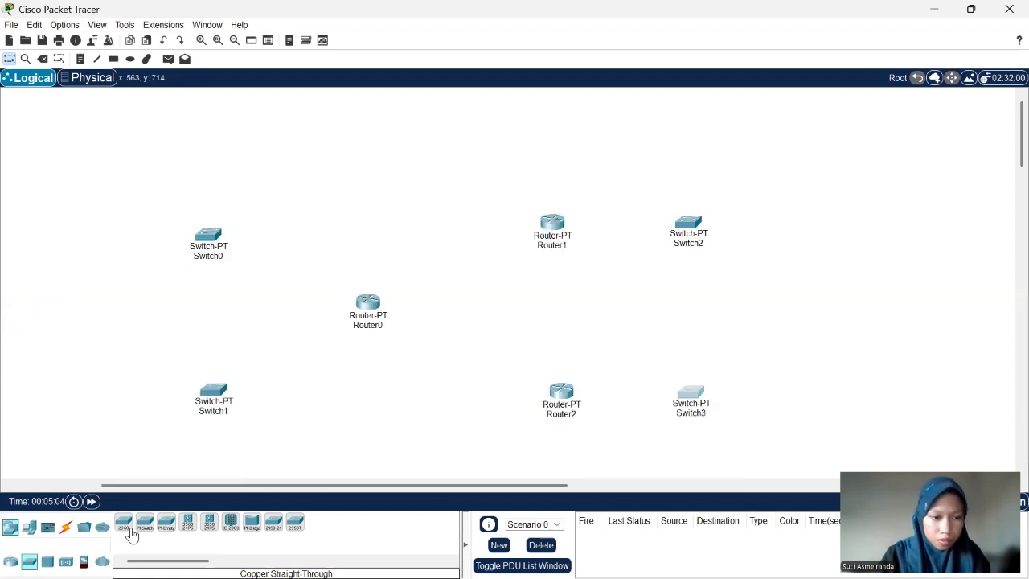
left_click(29, 527)
left_click(167, 524)
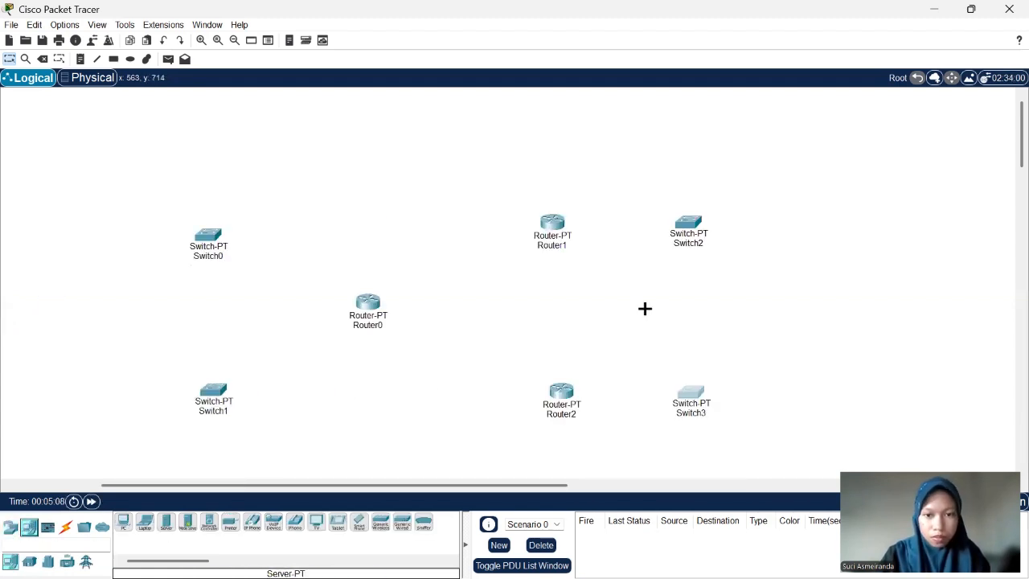
scroll(640, 322, "right", 10)
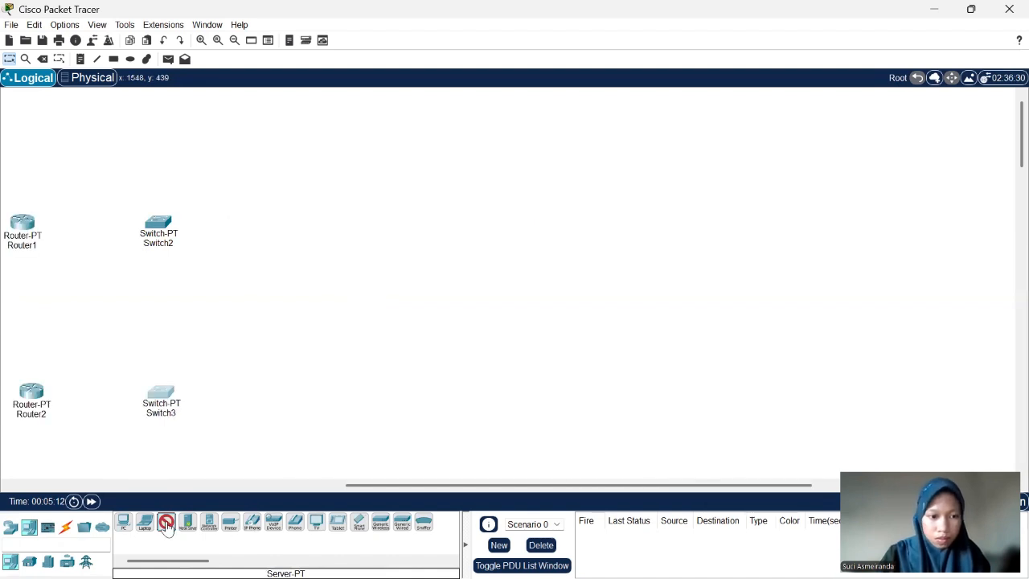
left_click(294, 215)
- Place four PC-PT devices in a column to the right of Switch3
left_click(123, 523)
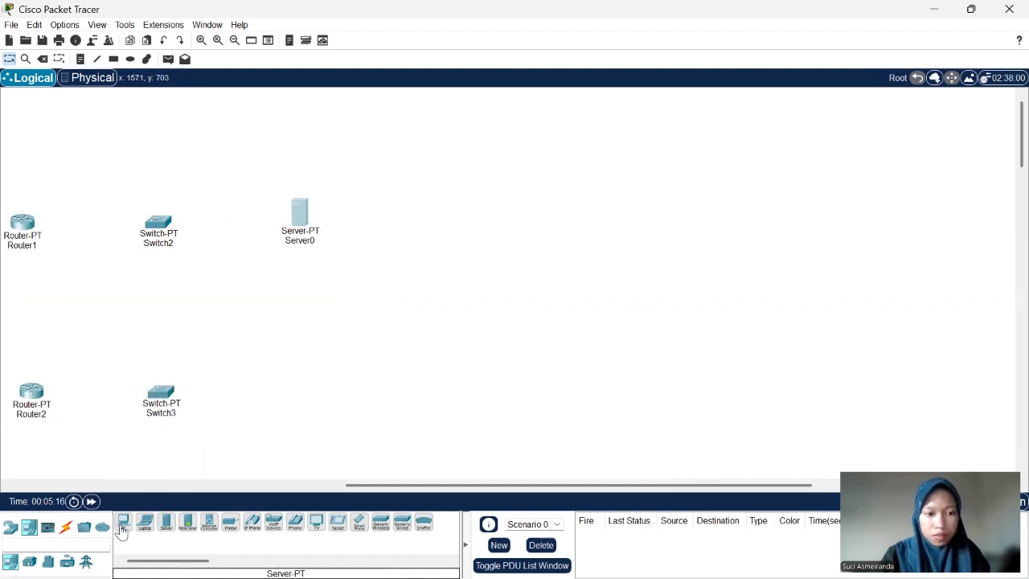
left_click(290, 405)
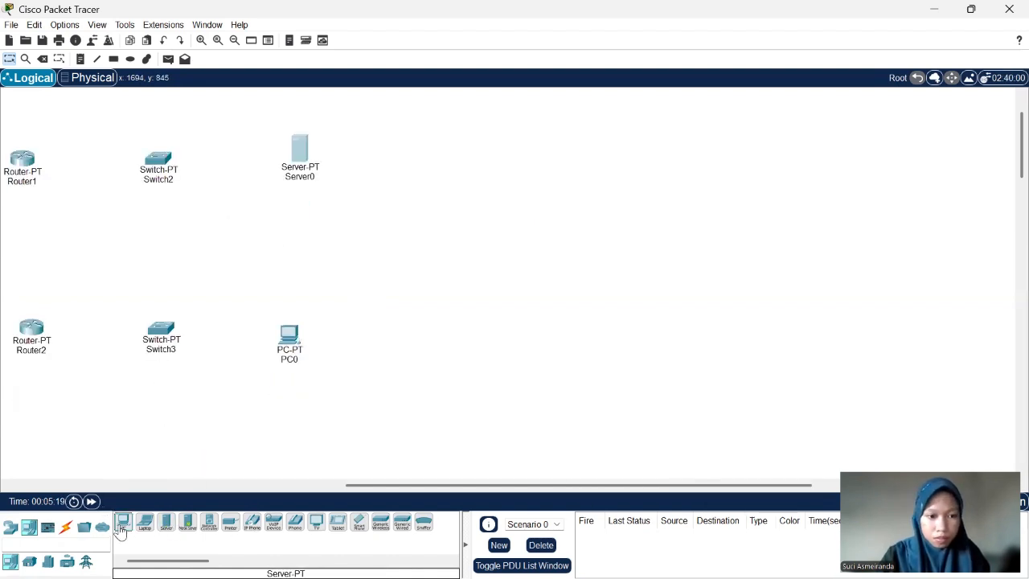
left_click_drag(122, 526, 267, 423)
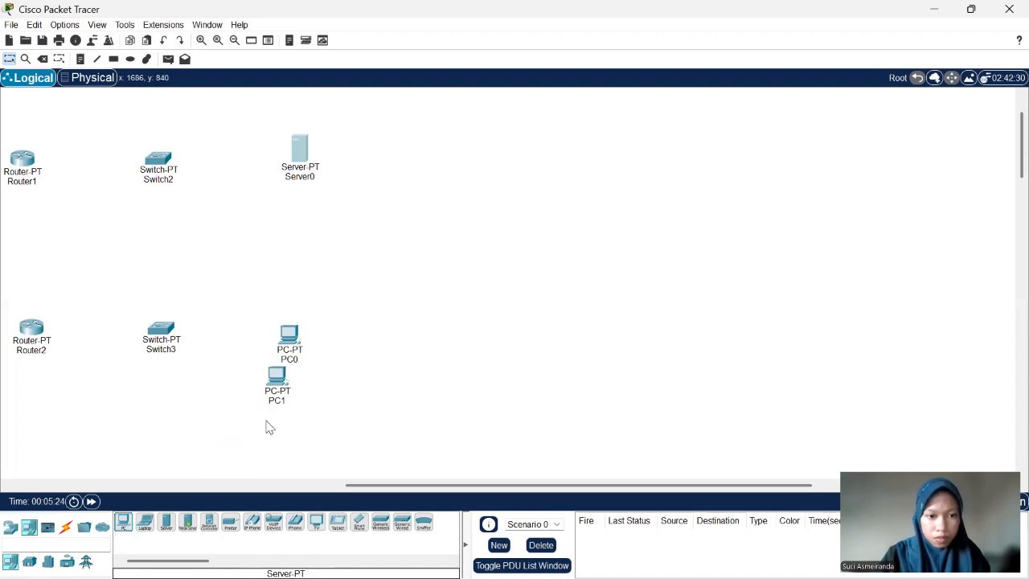
scroll(323, 426, "down", 1)
left_click_drag(121, 525, 249, 397)
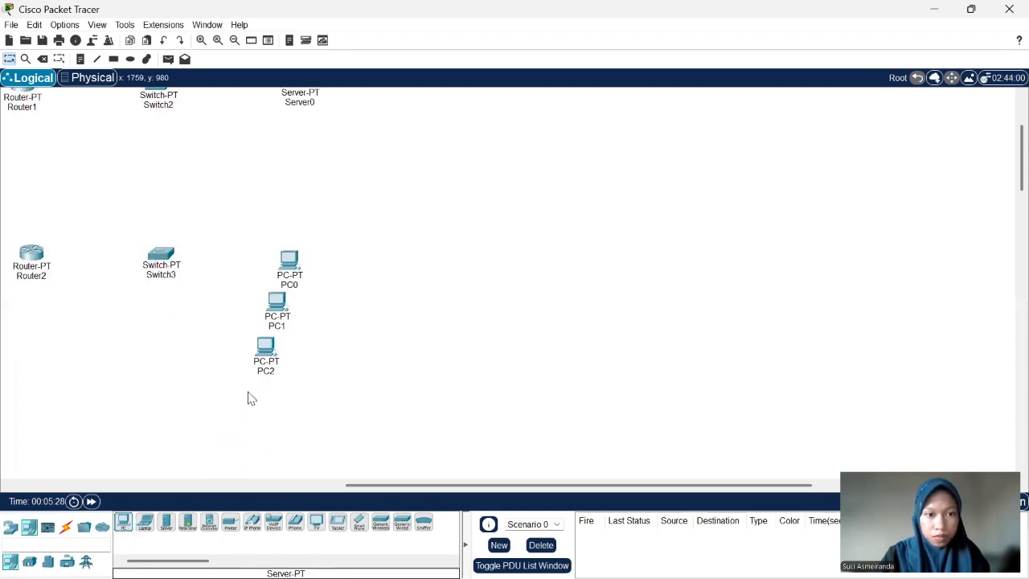
- Move Router2, Switch3 and Switch1 lower so they line up in one row
scroll(325, 370, "left", 5)
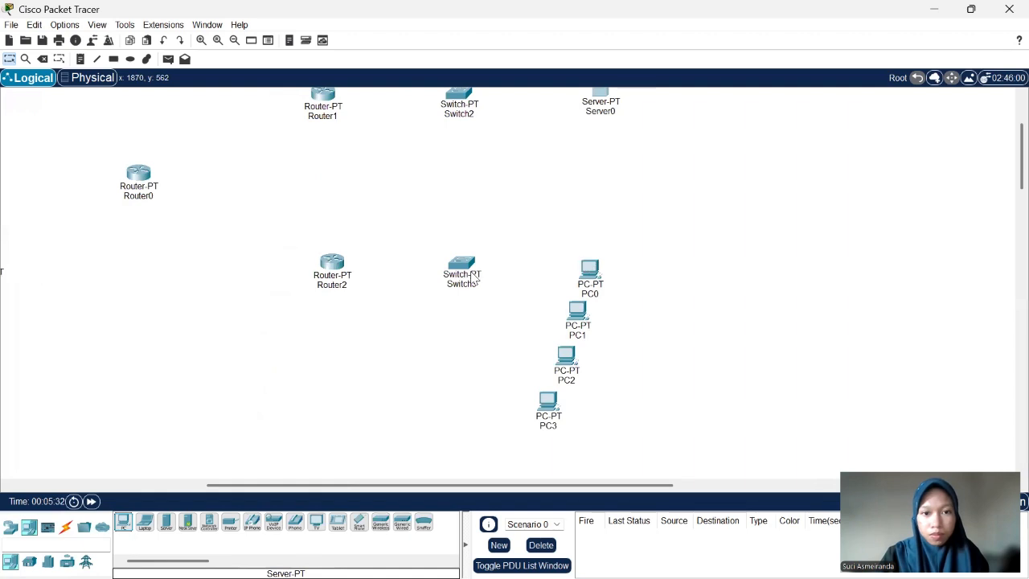
scroll(401, 313, "left", 2)
scroll(465, 320, "up", 1)
left_click_drag(465, 310, 455, 352)
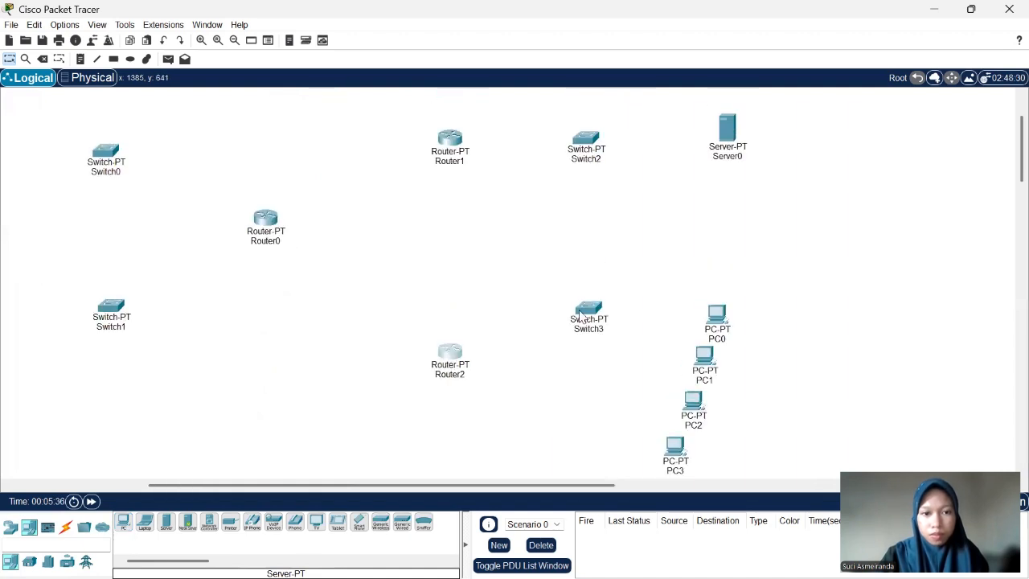
left_click_drag(579, 318, 577, 362)
scroll(417, 320, "left", 3)
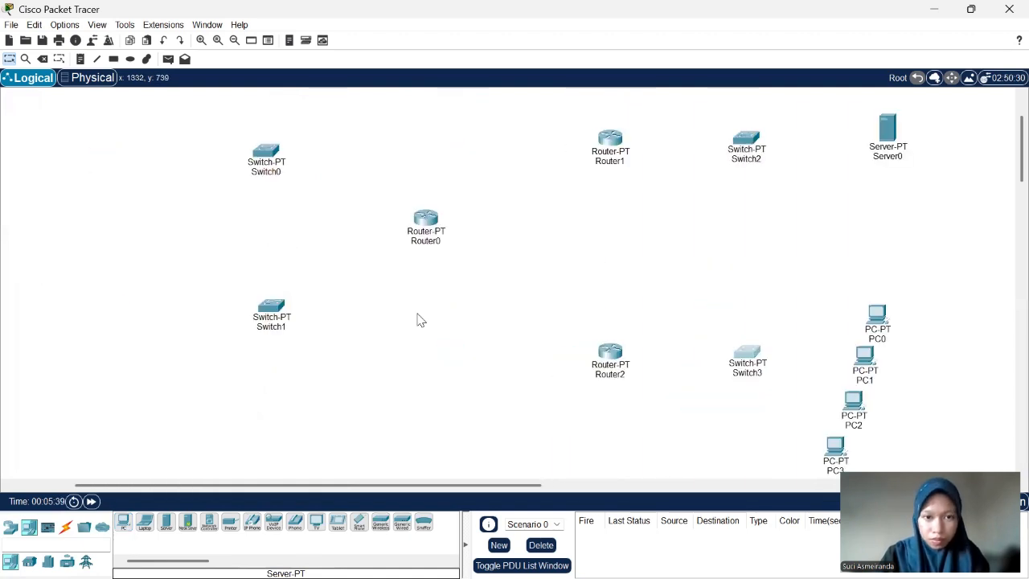
scroll(417, 319, "left", 2)
left_click_drag(403, 307, 403, 350)
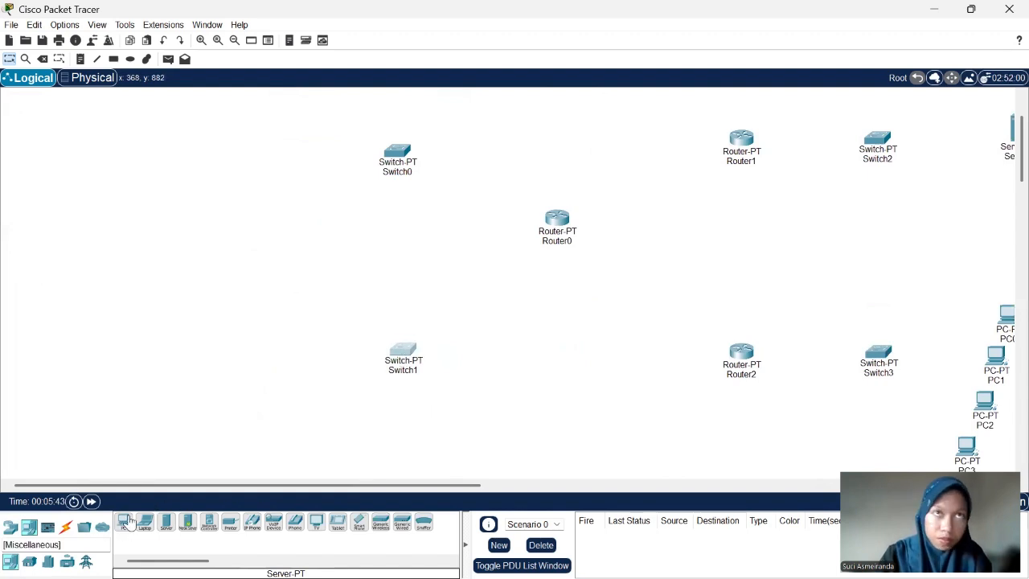
- Place two PC-PT devices to the left of Switch0 and three to the left of Switch1
left_click(126, 521)
left_click(177, 386)
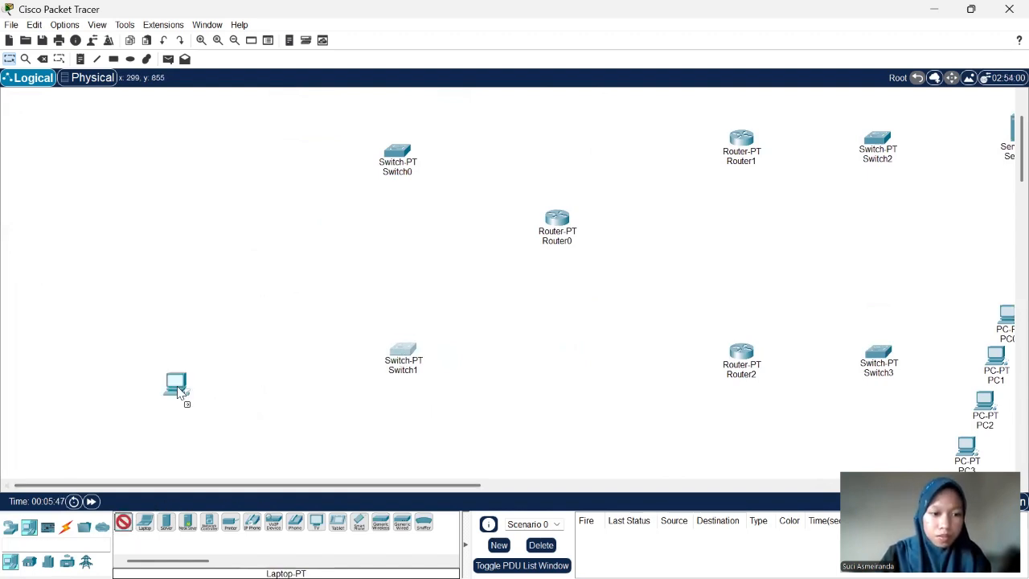
left_click_drag(179, 390, 283, 121)
scroll(294, 232, "up", 1)
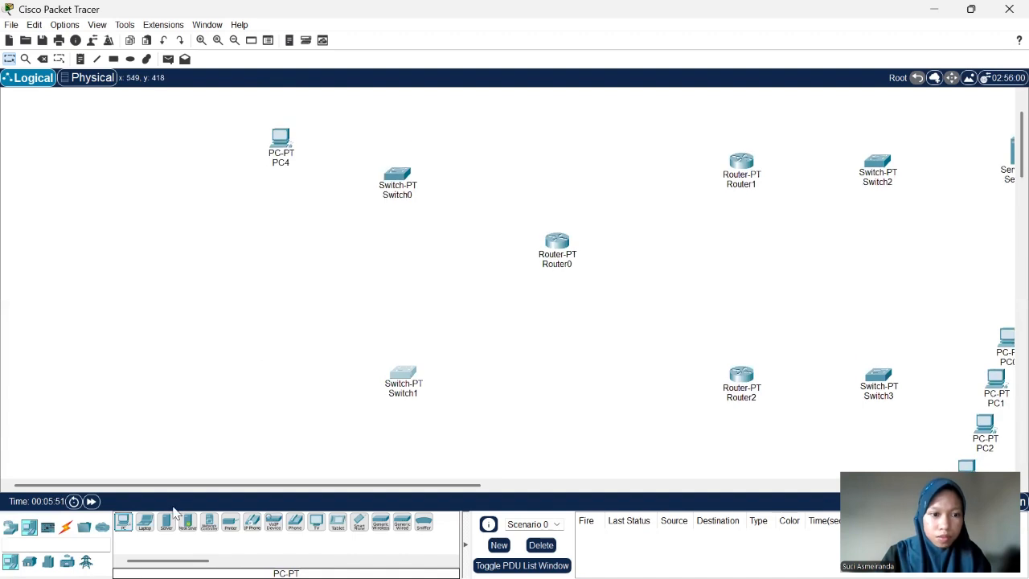
left_click_drag(123, 524, 276, 248)
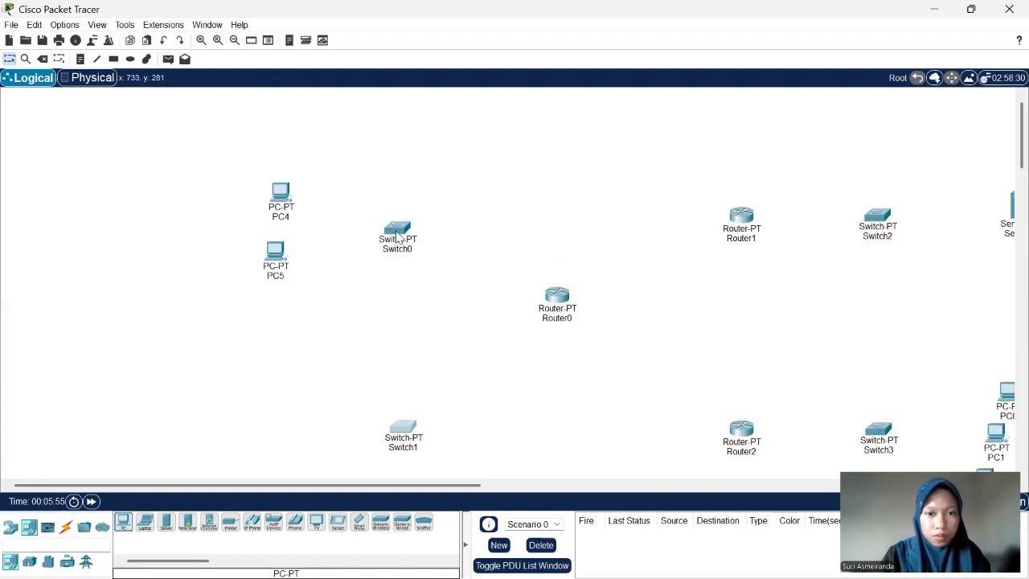
scroll(298, 397, "down", 3)
left_click_drag(123, 525, 272, 358)
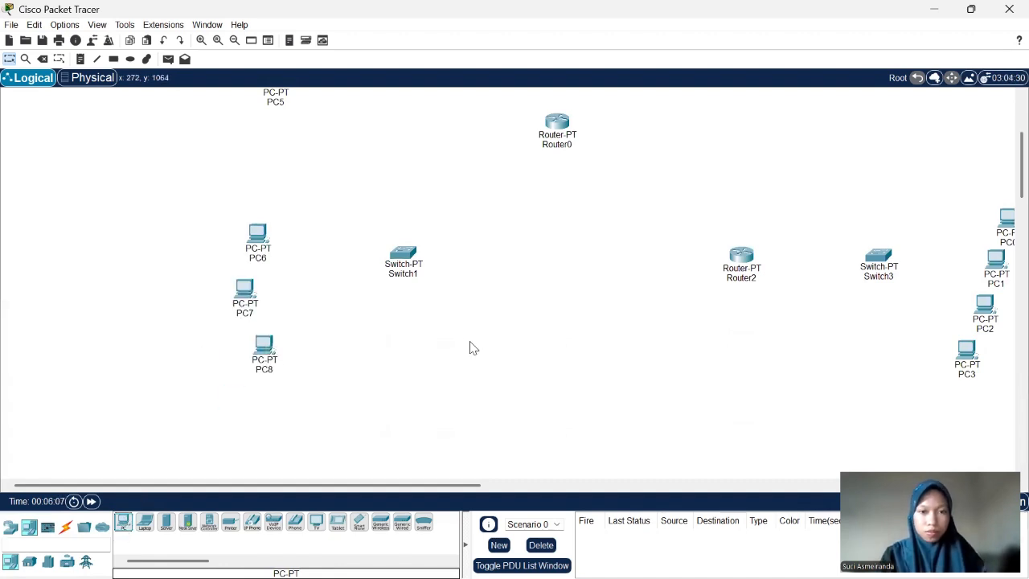
- Connect Router0 FastEthernet0/0 to Router1 FastEthernet0/0 with a copper cross-over cable
scroll(472, 348, "right", 3)
scroll(473, 347, "up", 4)
scroll(473, 347, "right", 3)
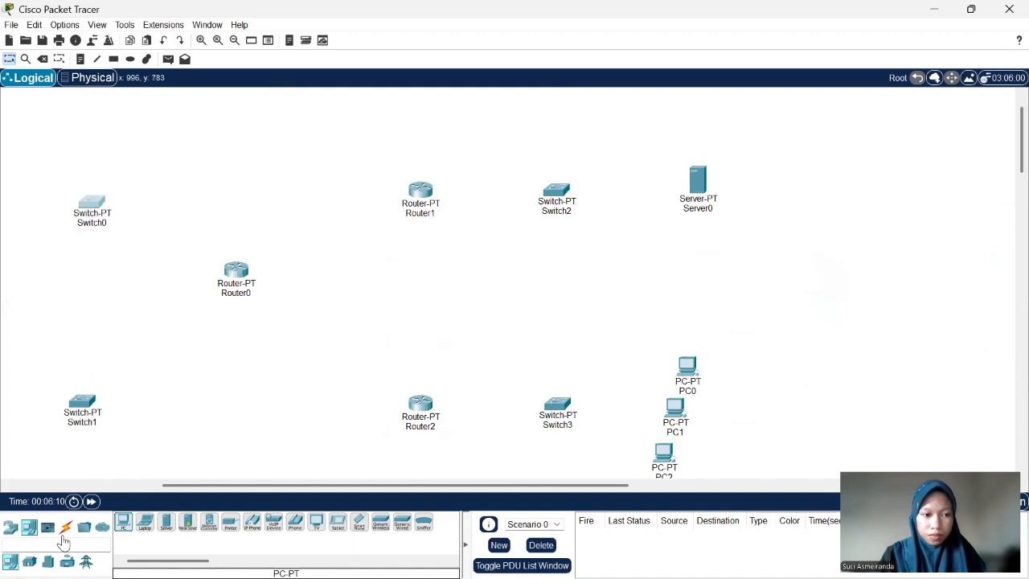
left_click(66, 527)
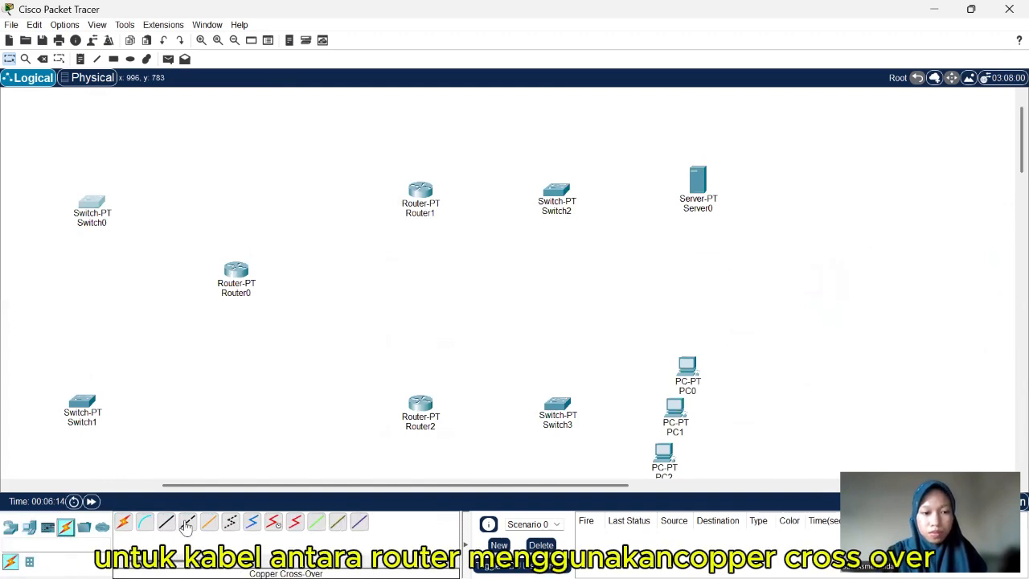
left_click(188, 527)
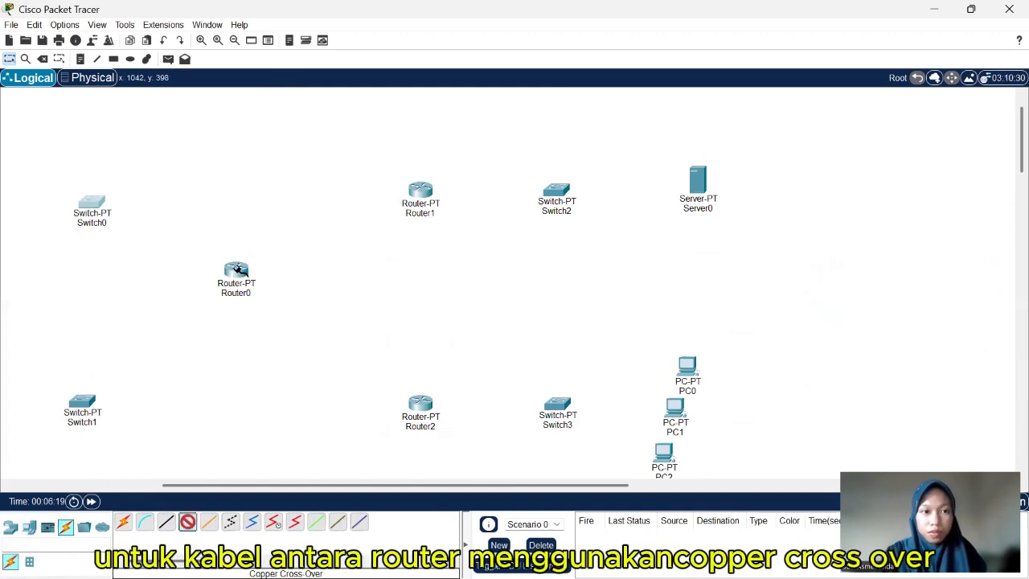
left_click(237, 271)
left_click(308, 312)
left_click(422, 192)
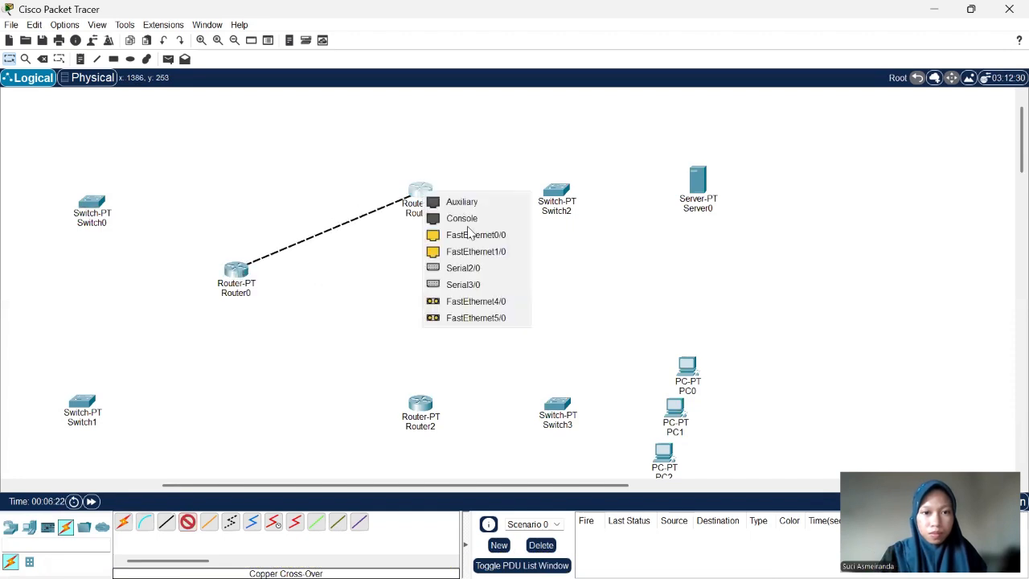
left_click(476, 234)
- Connect Router0 FastEthernet1/0 to Router2 FastEthernet0/0 with a copper cross-over cable
left_click(187, 521)
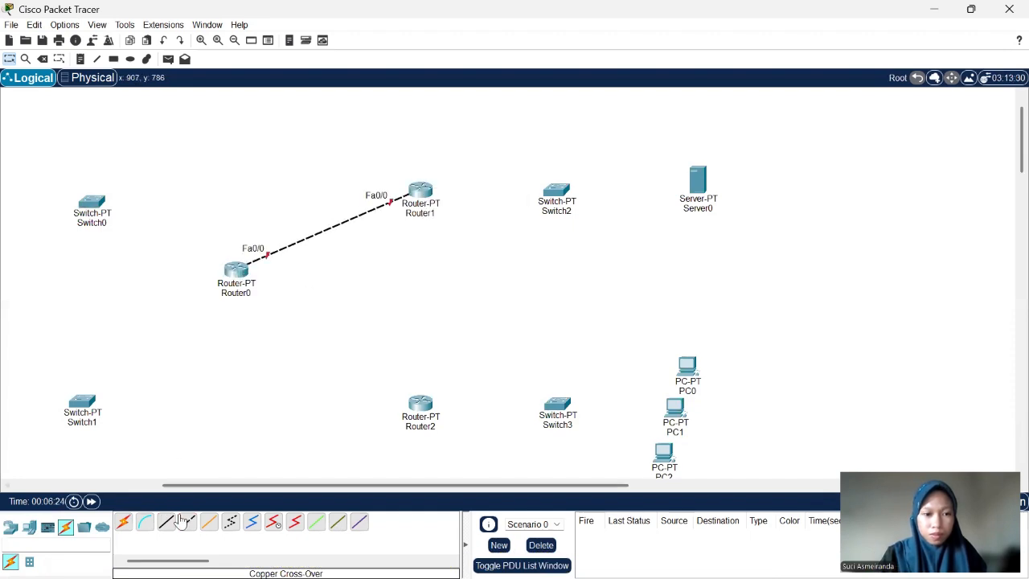
left_click(236, 271)
left_click(289, 321)
left_click(419, 404)
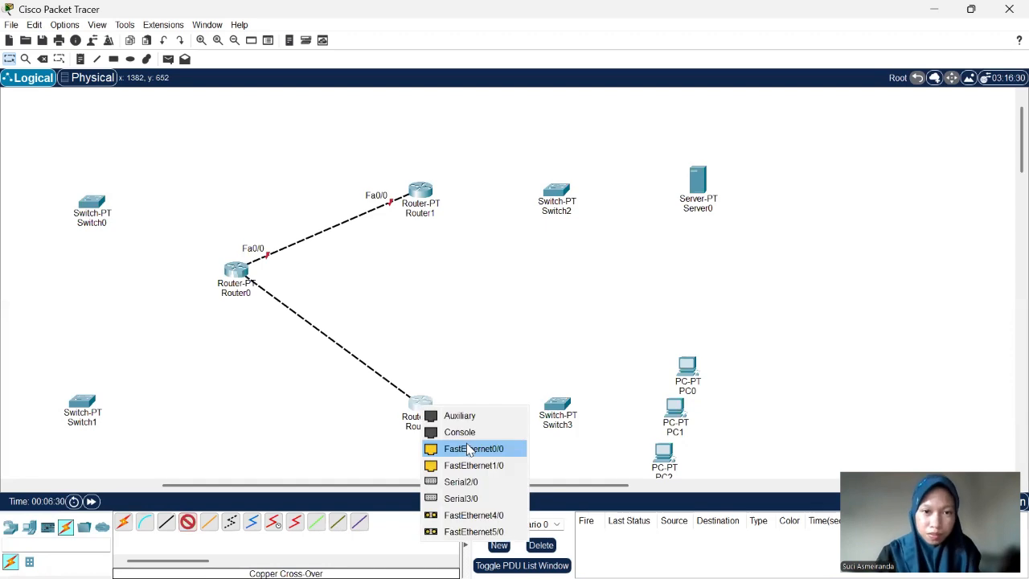
left_click(474, 449)
- Run copper straight-through cables from Router1 FastEthernet1/0 to Switch2 FastEthernet0/1 and from Switch2 FastEthernet1/1 to Server0 FastEthernet0
left_click(167, 521)
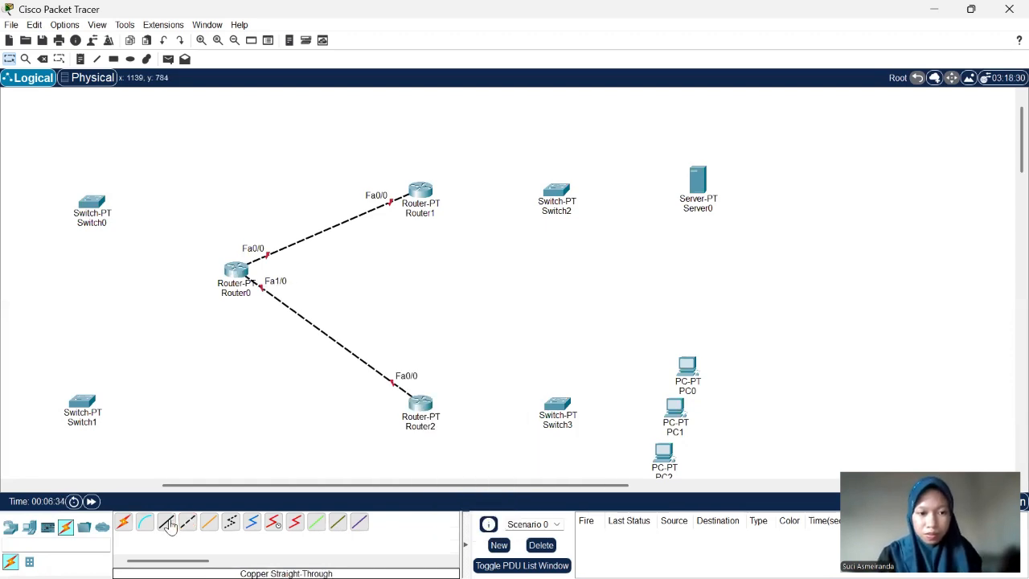
left_click(419, 191)
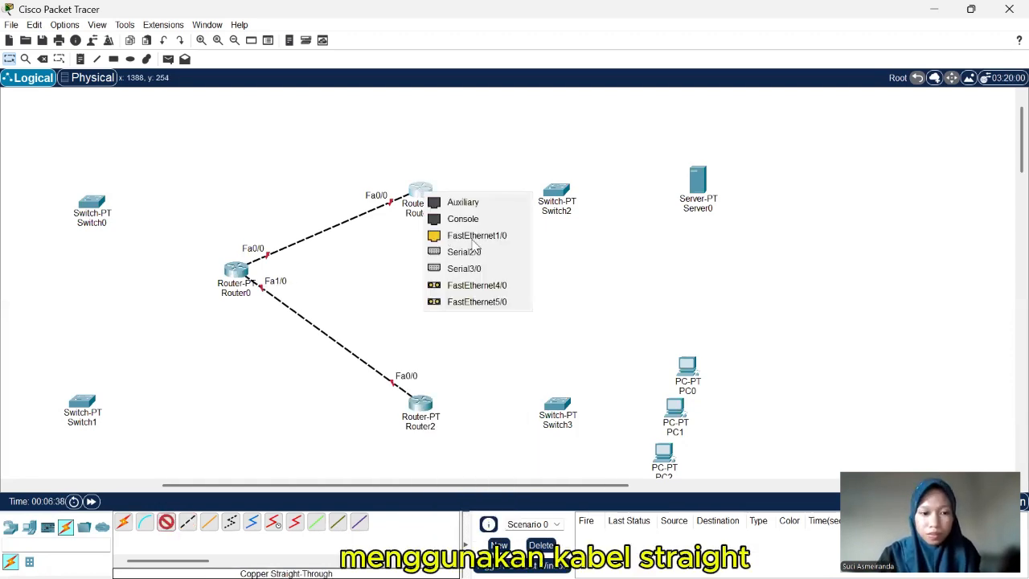
left_click(475, 235)
left_click(557, 192)
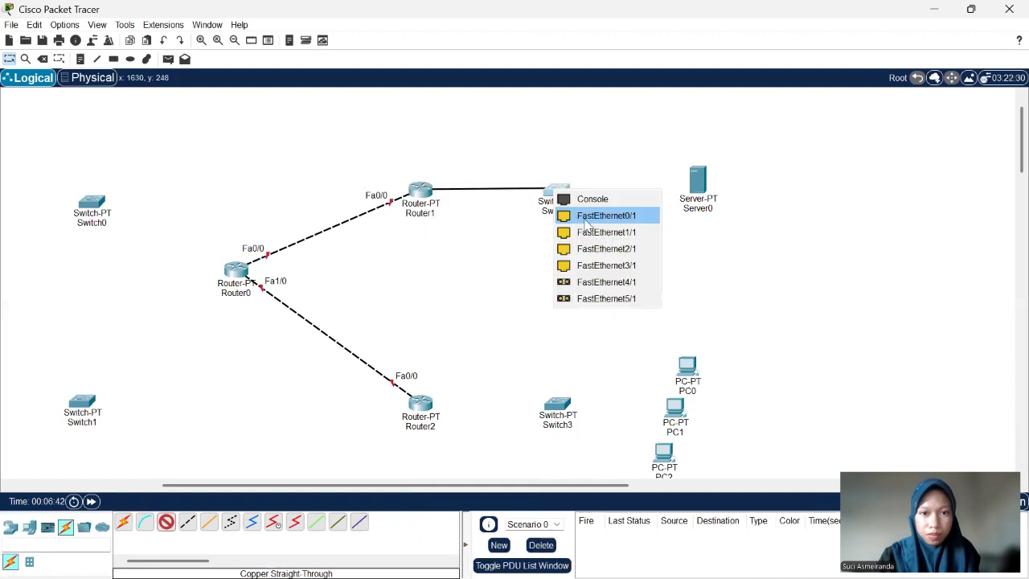
left_click(606, 216)
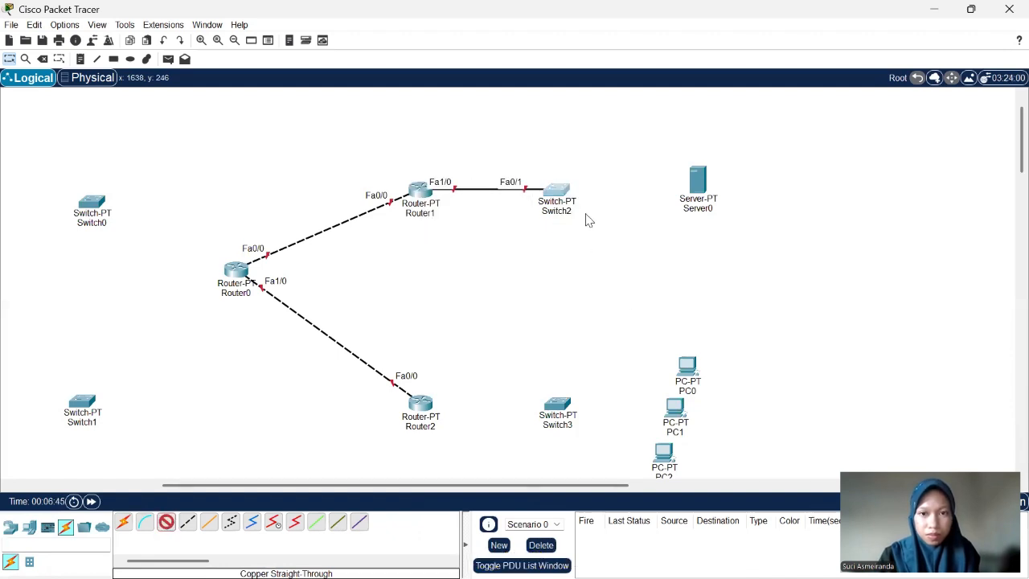
left_click(699, 181)
left_click(725, 194)
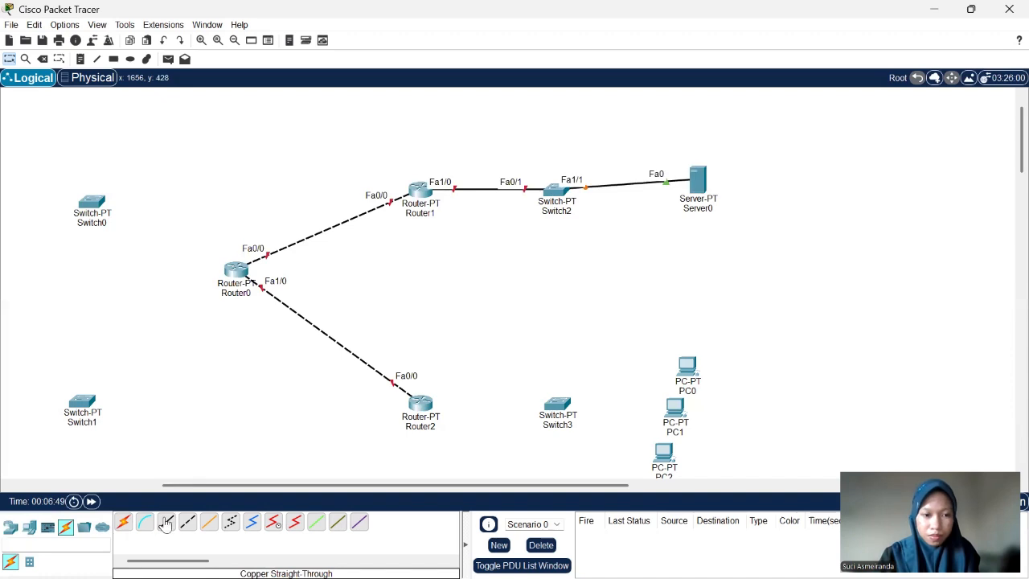
- Connect Router2 FastEthernet1/0 to Switch3 FastEthernet0/1 with a copper straight-through cable
left_click(166, 522)
left_click(421, 408)
left_click(486, 452)
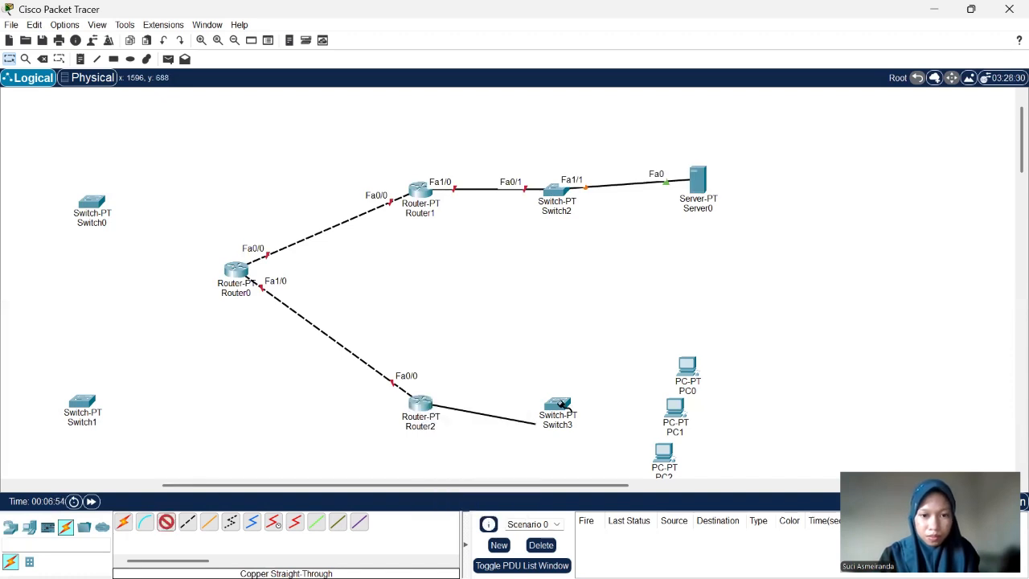
left_click(561, 406)
left_click(590, 431)
- Connect Switch3 FastEthernet1/1 to PC0 FastEthernet0 with a copper straight-through cable
scroll(542, 434, "right", 3)
scroll(542, 433, "down", 1)
left_click(161, 529)
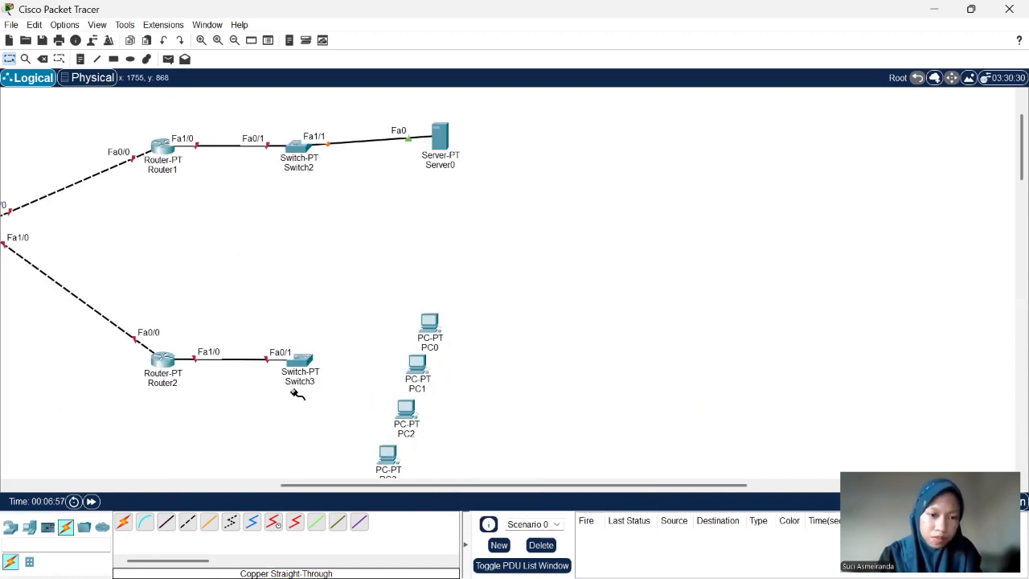
left_click(301, 364)
left_click(396, 392)
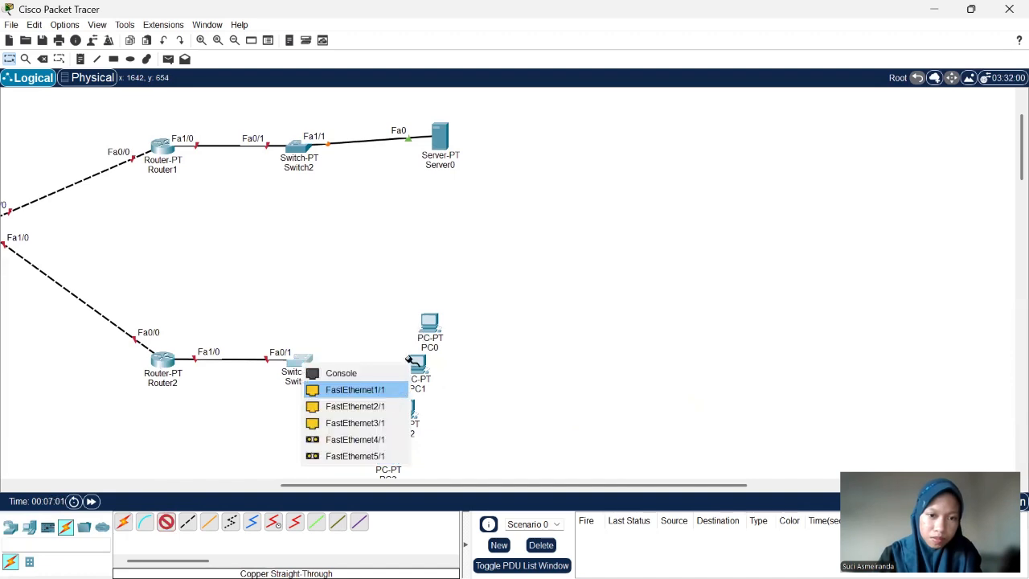
left_click(433, 330)
left_click(475, 389)
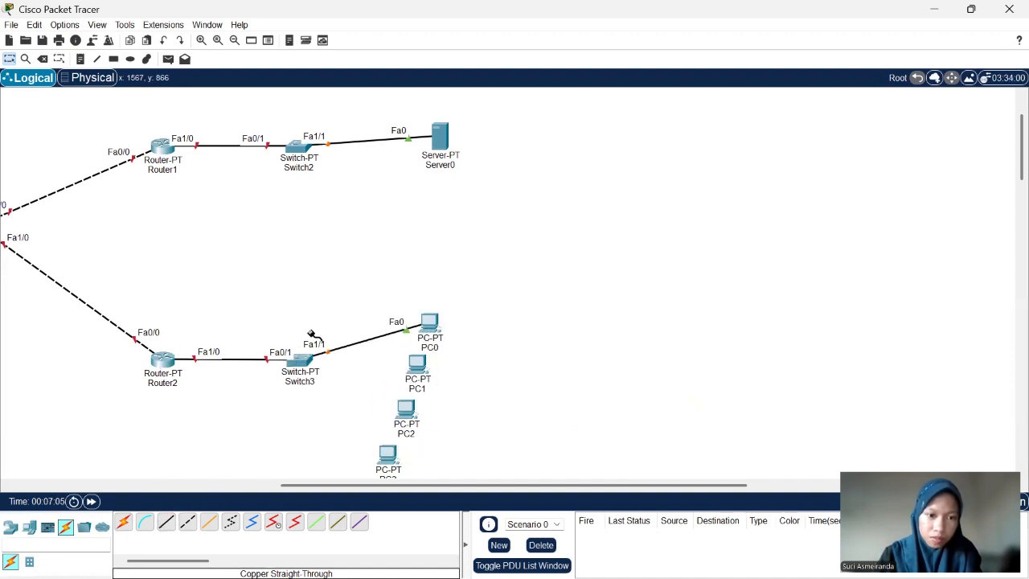
- Run copper straight-through cables from Switch3 FastEthernet2/1 to PC1 FastEthernet0 and from Switch3 FastEthernet3/1 to PC2 FastEthernet0
left_click(303, 363)
left_click(346, 420)
left_click(422, 368)
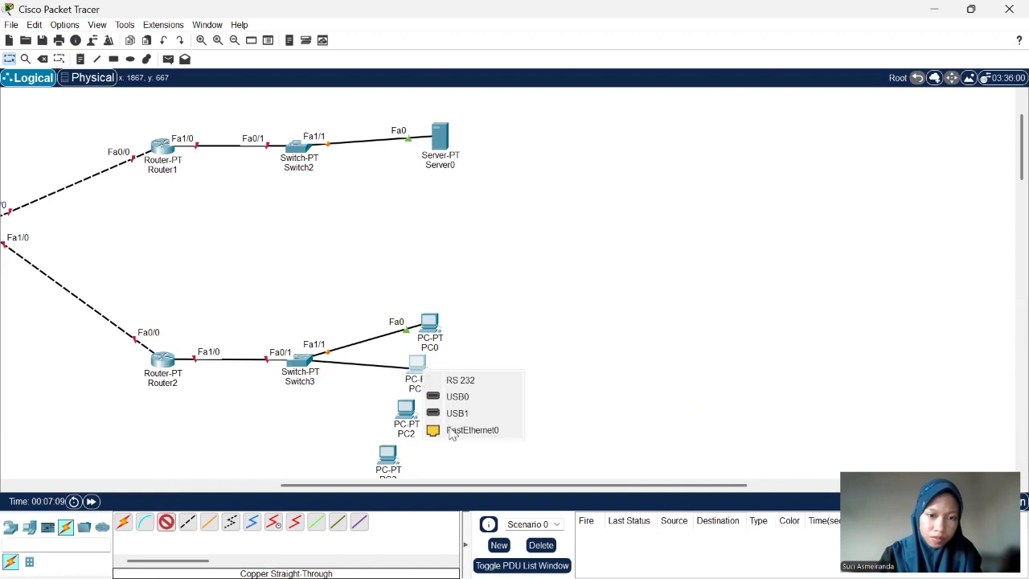
left_click(450, 429)
left_click(167, 524)
left_click(302, 364)
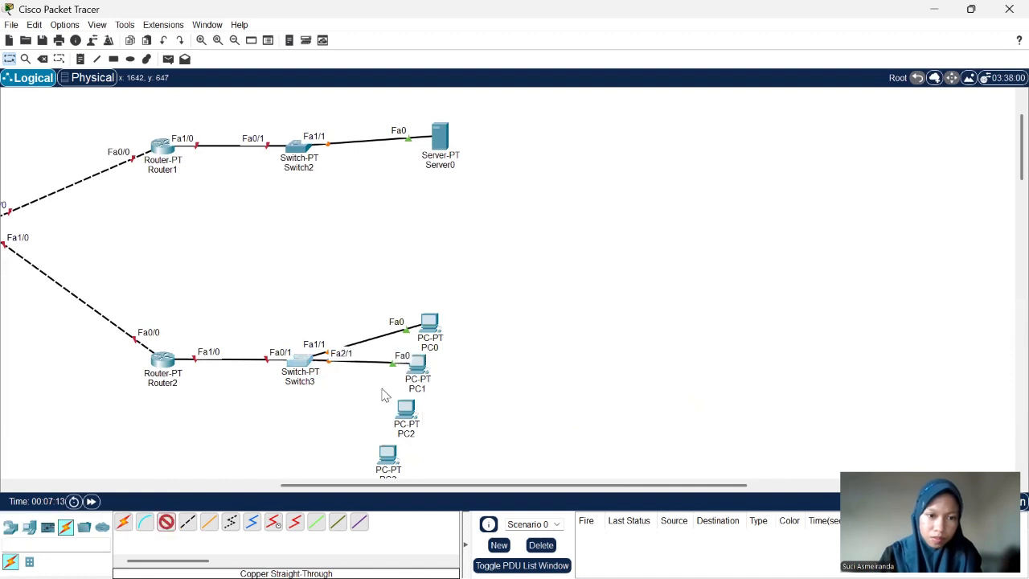
left_click(366, 386)
left_click(406, 410)
left_click(463, 464)
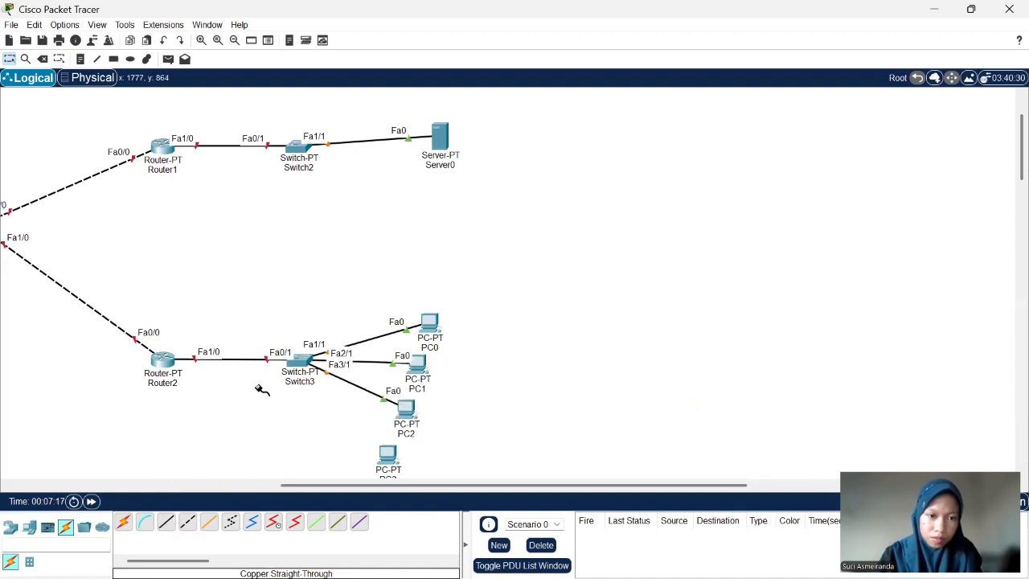
left_click(303, 359)
left_click(320, 430)
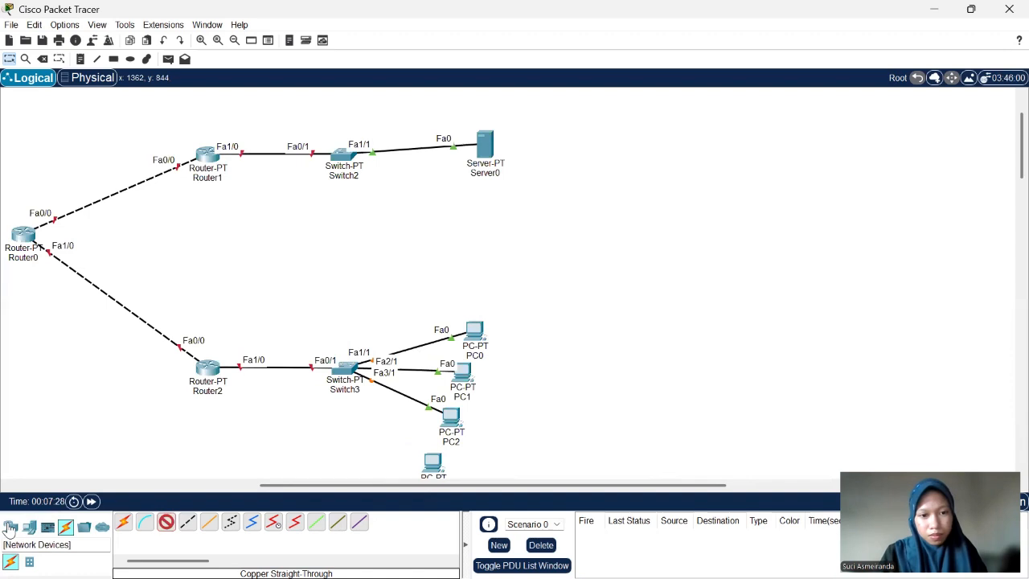
left_click(10, 528)
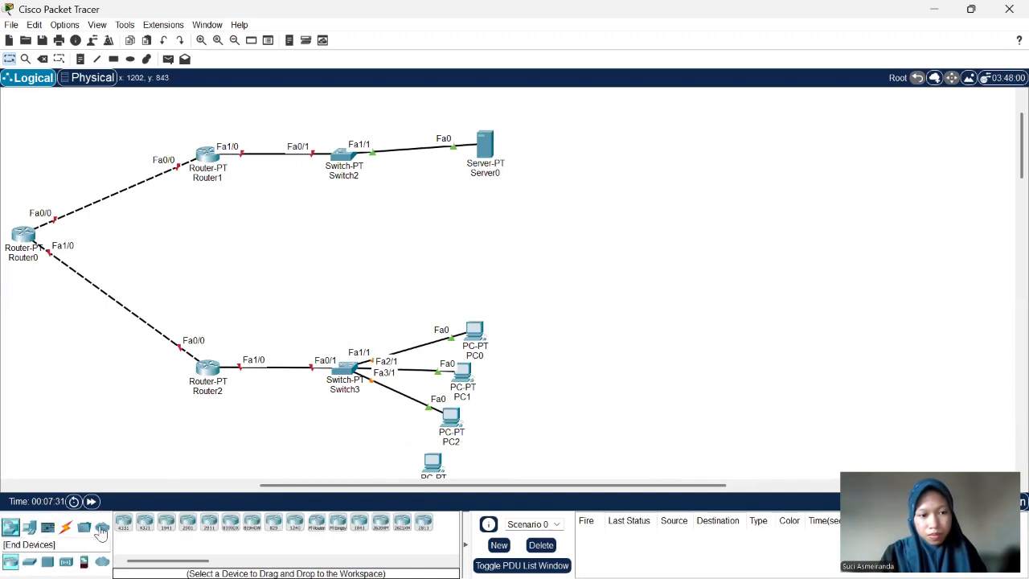
left_click(174, 486)
left_click(144, 525)
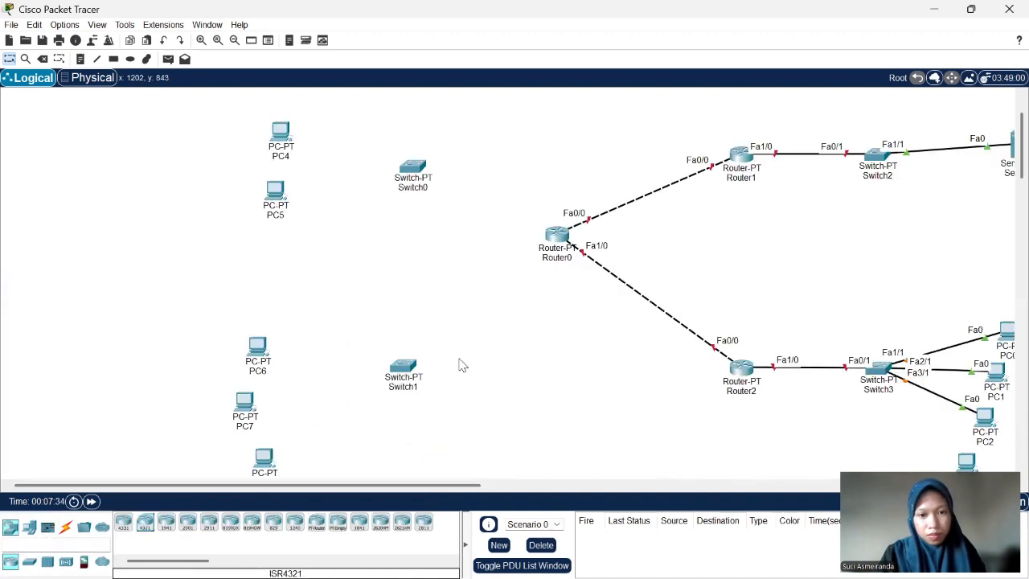
- Install a PT-SWITCH-NM-1CFE module in an empty slot of the powered-off Switch3 and switch it back on
scroll(465, 364, "right", 10)
scroll(465, 364, "down", 1)
scroll(500, 312, "left", 5)
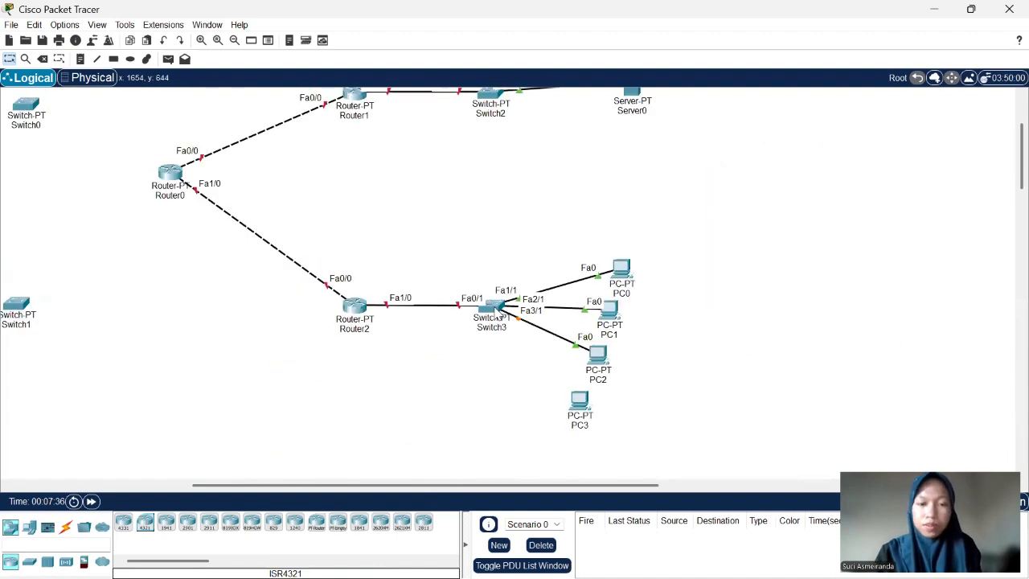
mouse_move(502, 315)
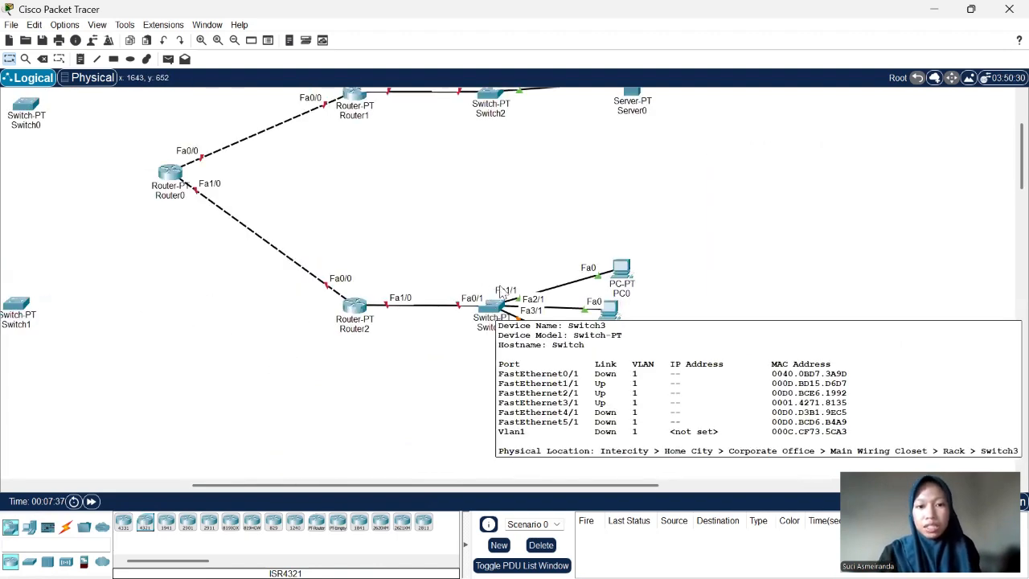
left_click(494, 316)
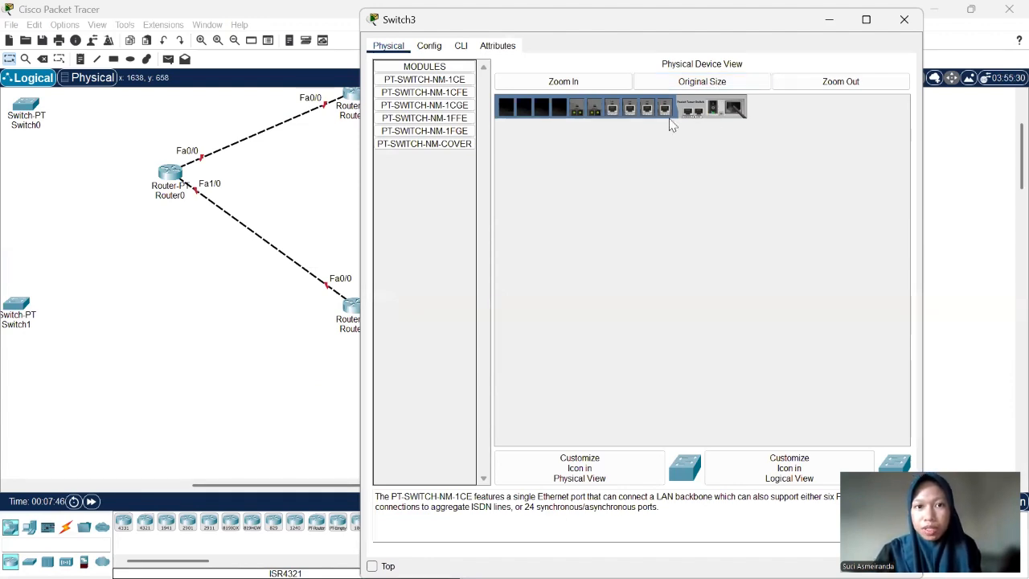
left_click(455, 95)
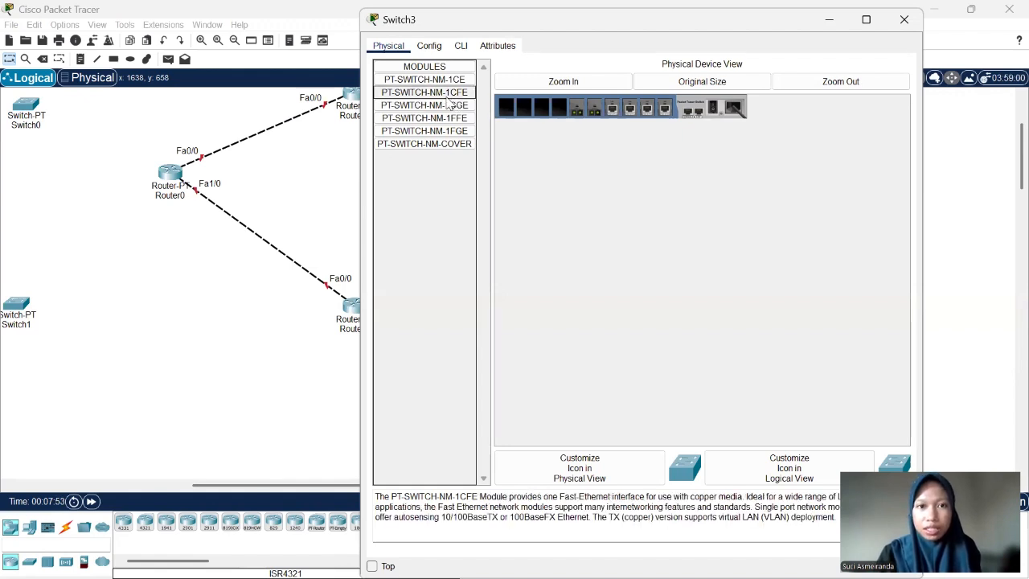
left_click_drag(448, 101, 563, 110)
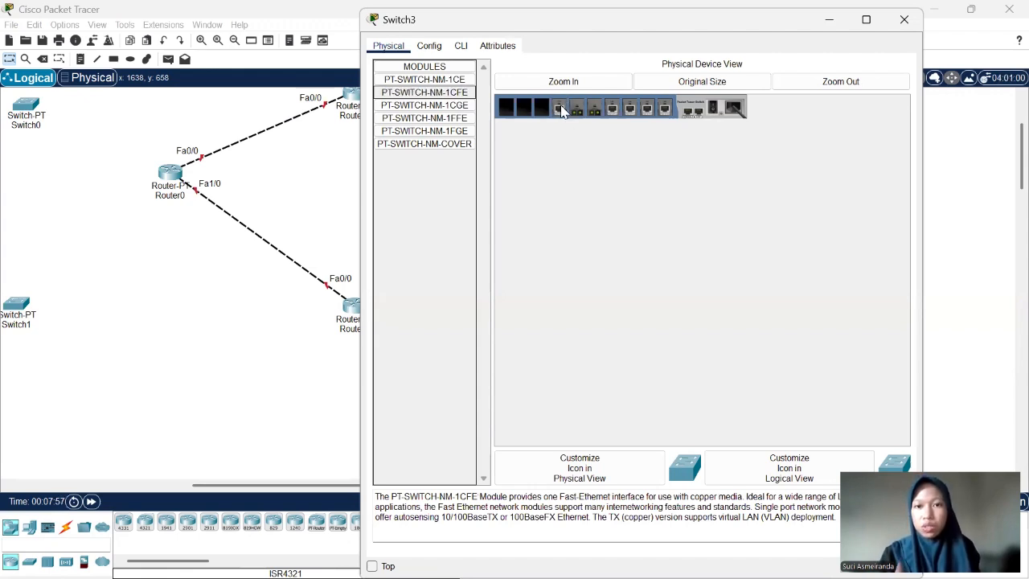
left_click(711, 109)
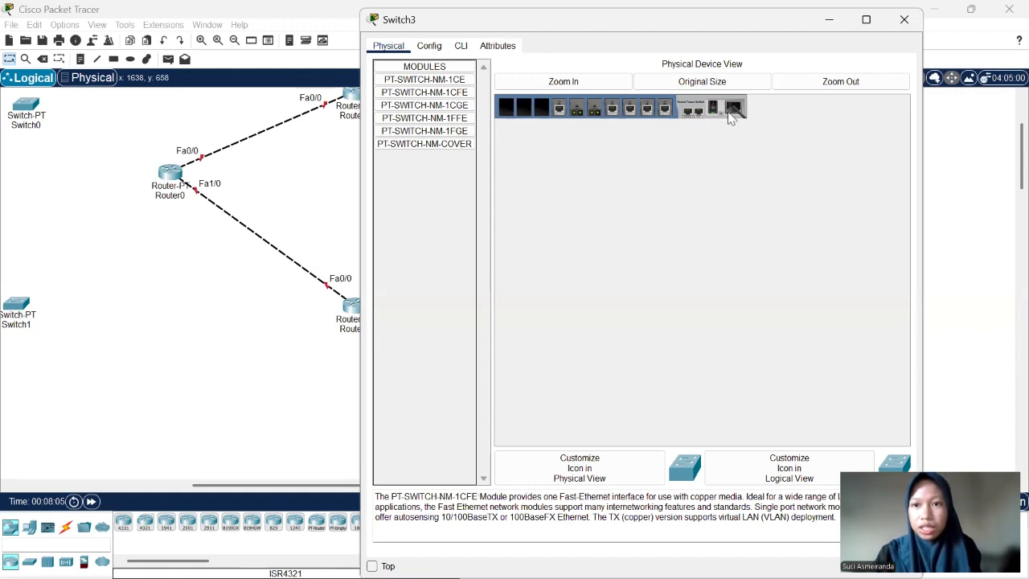
left_click(622, 86)
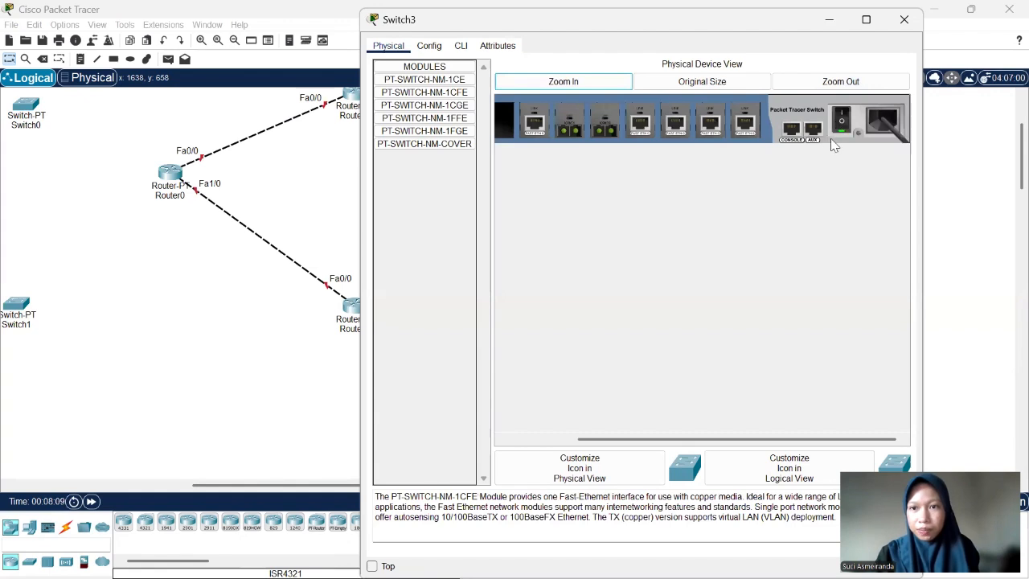
left_click(856, 79)
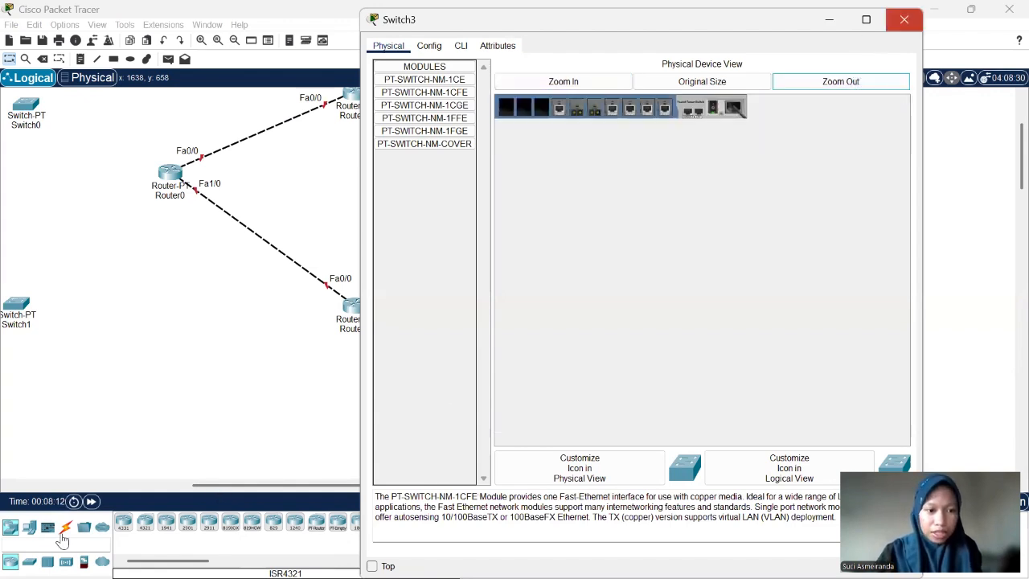
- Connect Switch3 FastEthernet6/1 to PC3 FastEthernet0 with a copper straight-through cable
left_click(64, 531)
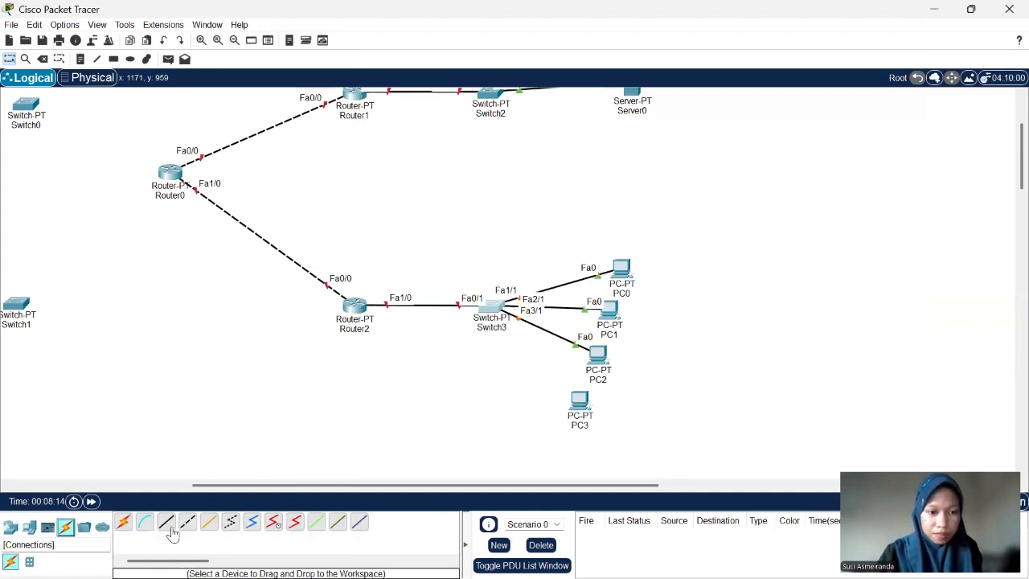
left_click(167, 525)
left_click(493, 299)
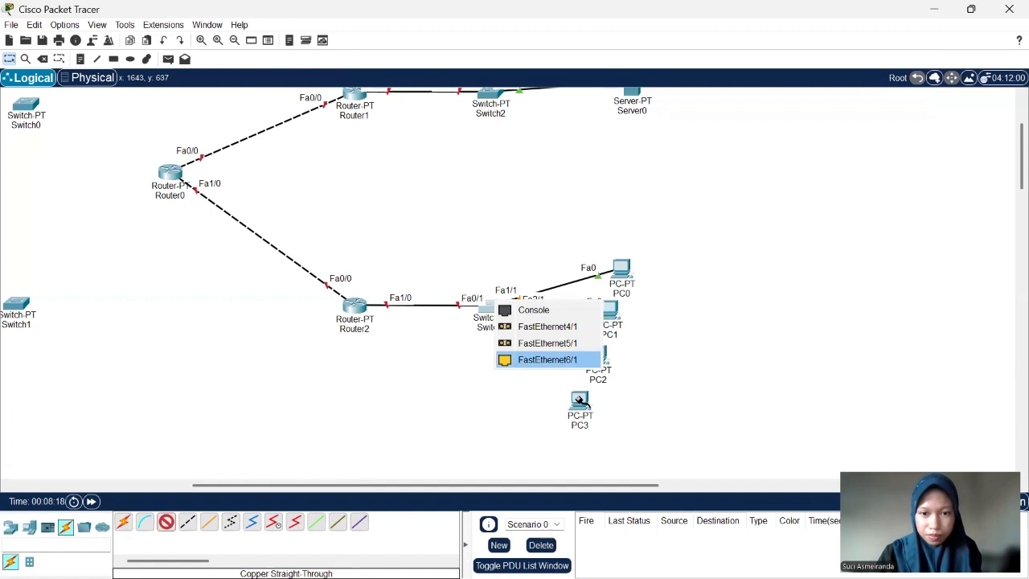
left_click(579, 400)
left_click(629, 460)
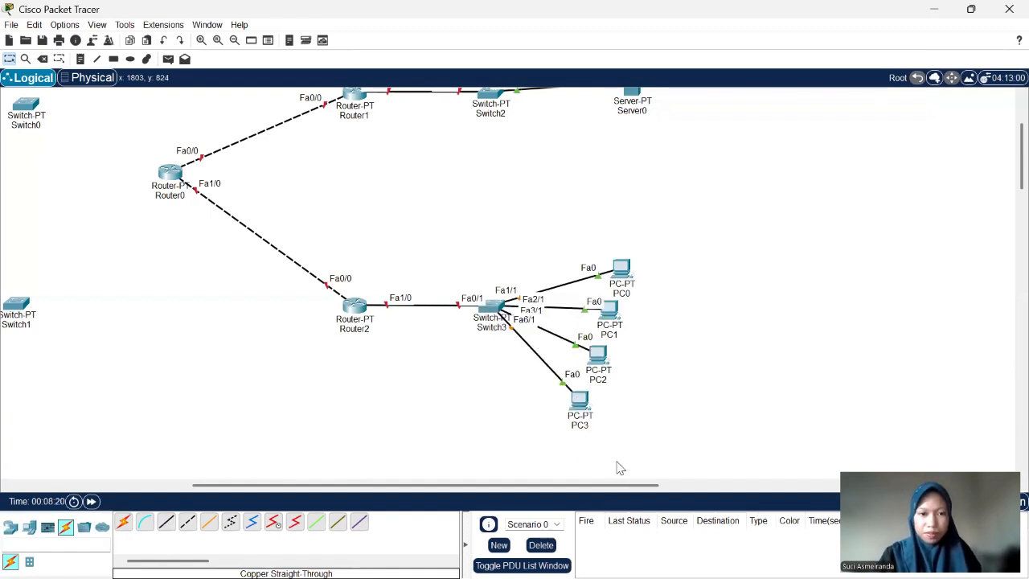
- Install two PT-ROUTER-NM-1CFE modules in empty slots of the powered-off Router0 and switch it back on
scroll(404, 431, "left", 3)
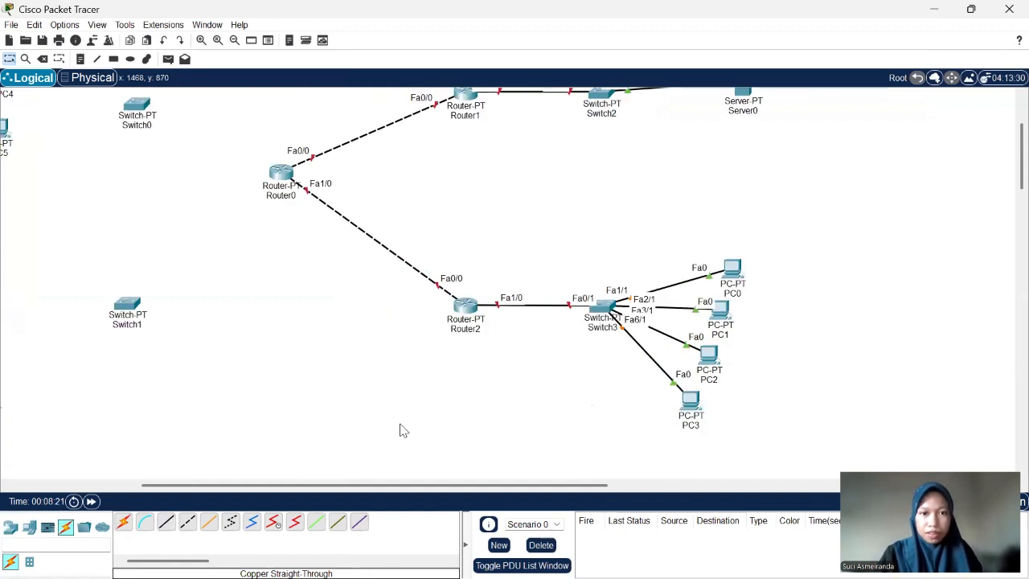
scroll(404, 430, "left", 7)
scroll(404, 430, "up", 2)
scroll(404, 430, "right", 1)
scroll(403, 430, "down", 1)
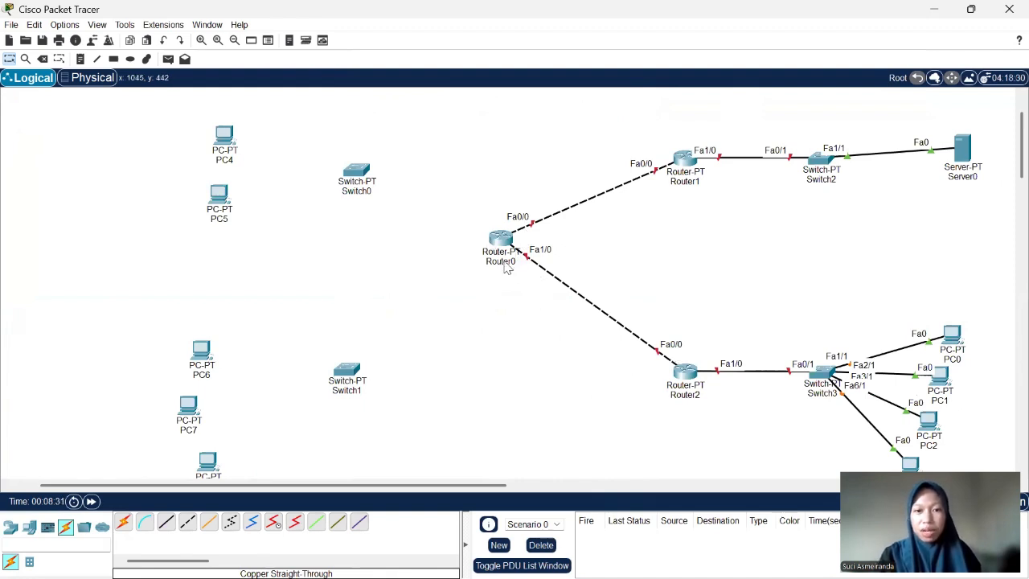
mouse_move(500, 251)
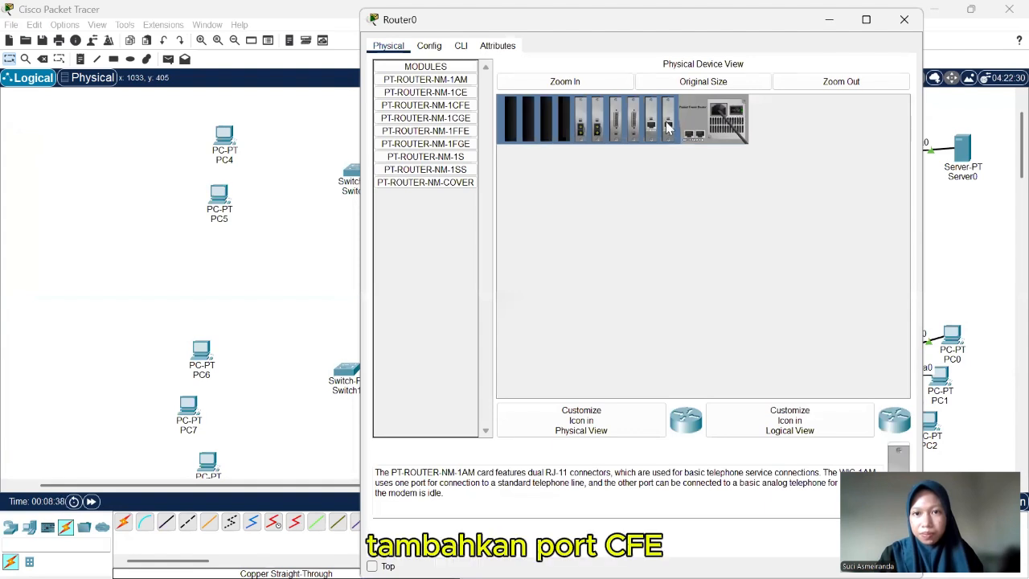
left_click(459, 108)
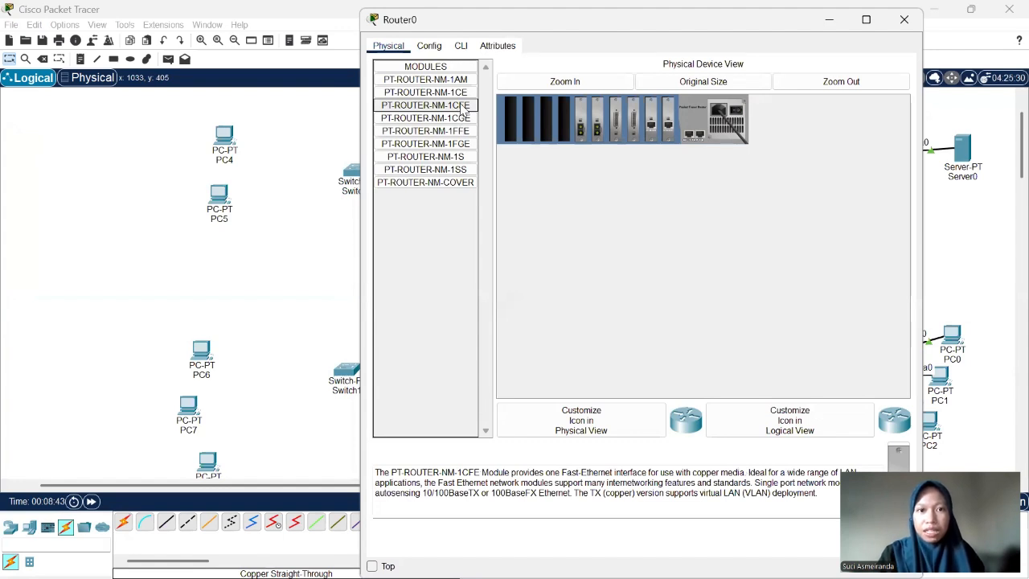
left_click_drag(463, 110, 546, 121)
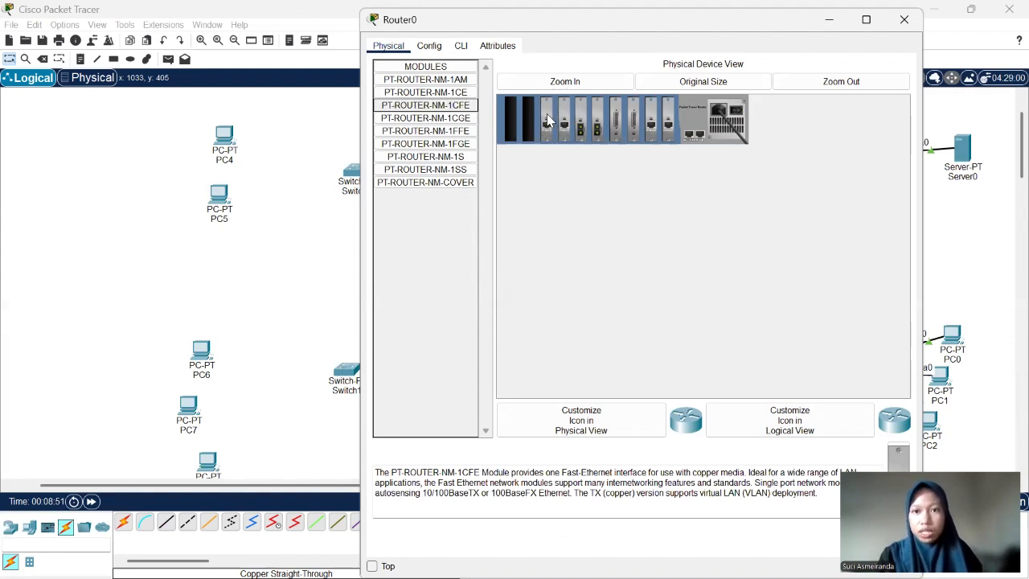
left_click(738, 118)
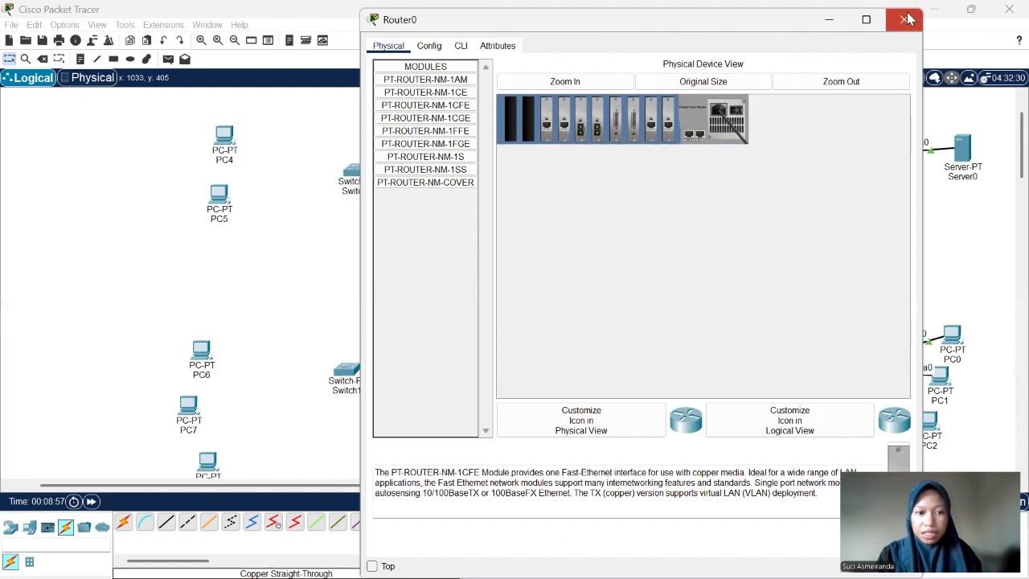
- Connect Router0 FastEthernet6/0 to Switch0 FastEthernet0/1 with a copper straight-through cable
left_click(253, 486)
left_click_drag(222, 485, 189, 499)
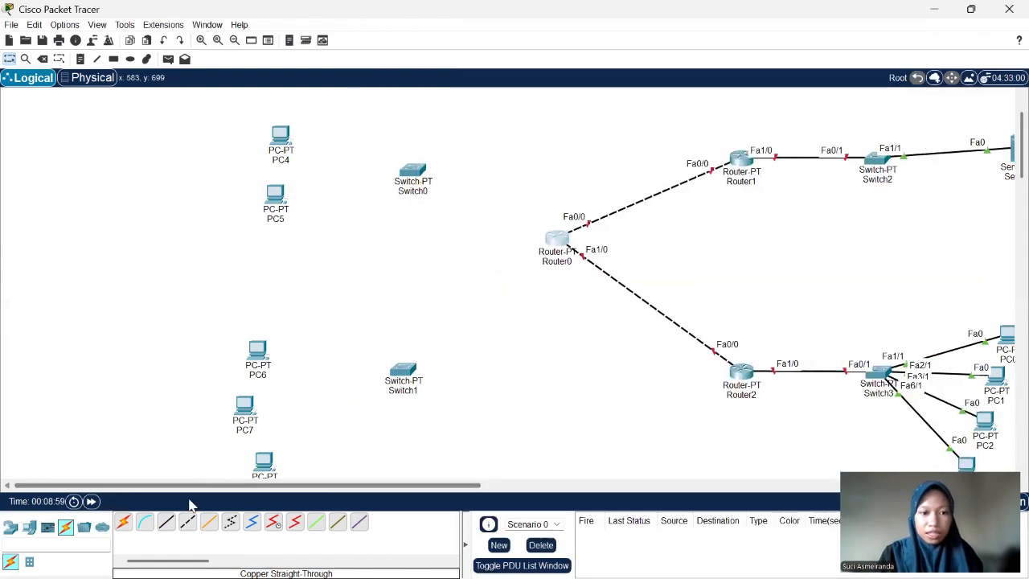
left_click(165, 525)
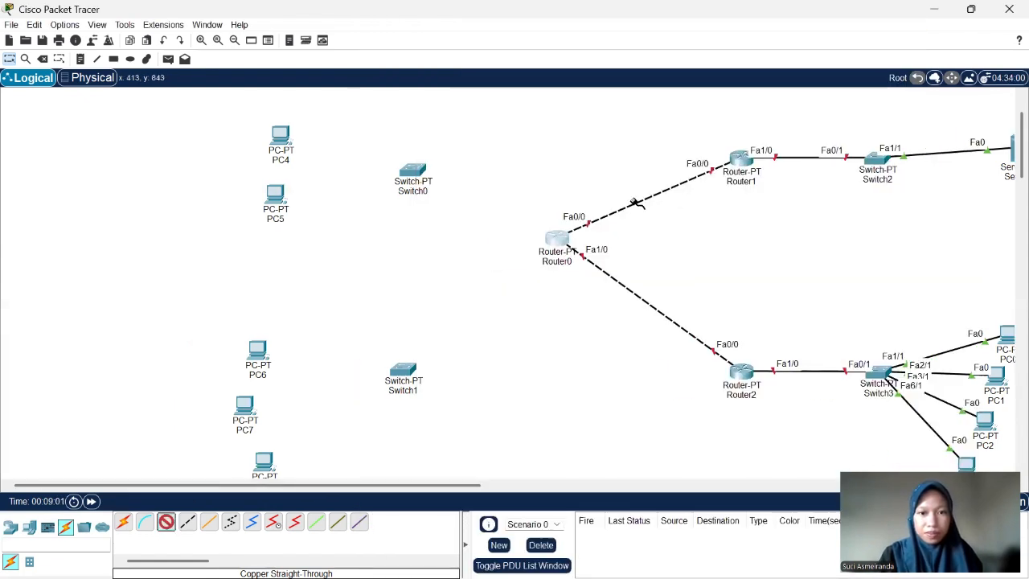
left_click(558, 244)
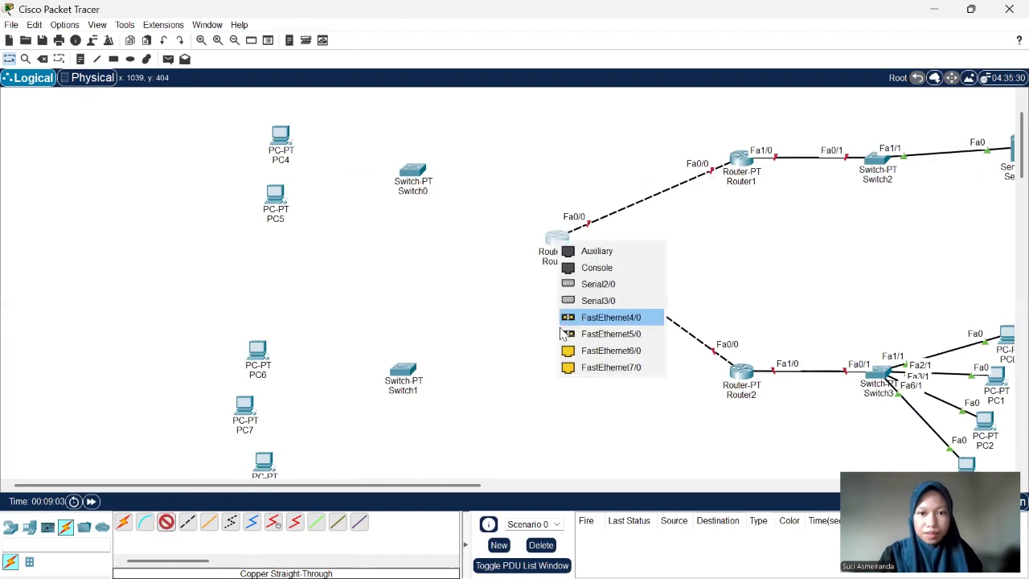
left_click(570, 345)
left_click(415, 178)
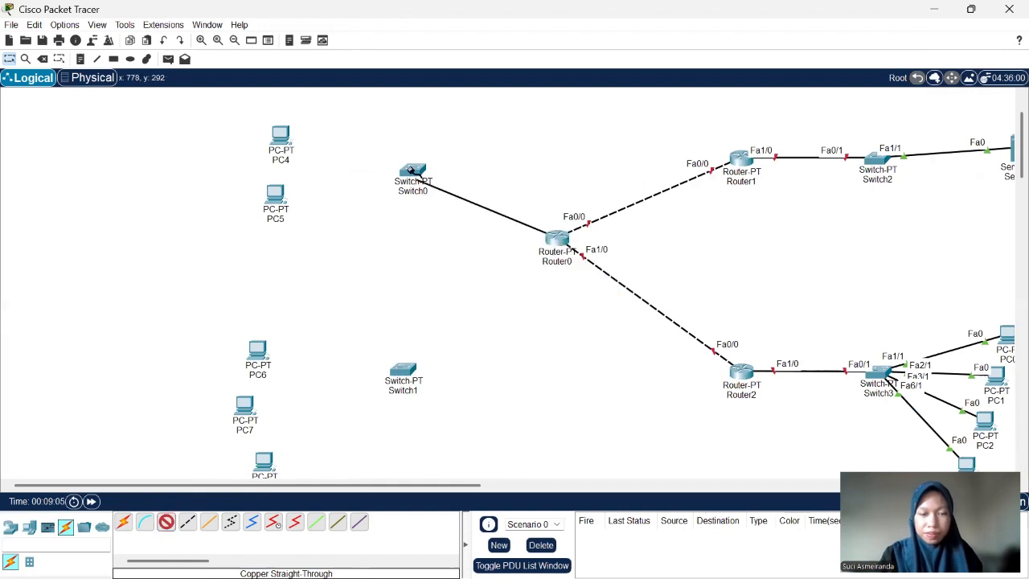
left_click(413, 175)
left_click(433, 199)
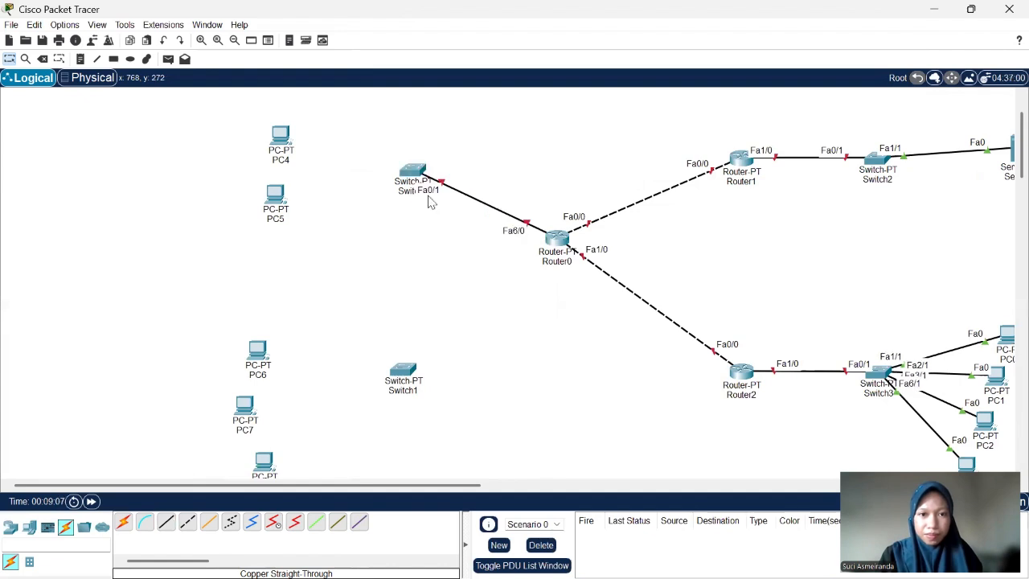
- Connect Router0 FastEthernet7/0 to Switch1 FastEthernet0/1 with a copper straight-through cable
left_click(169, 523)
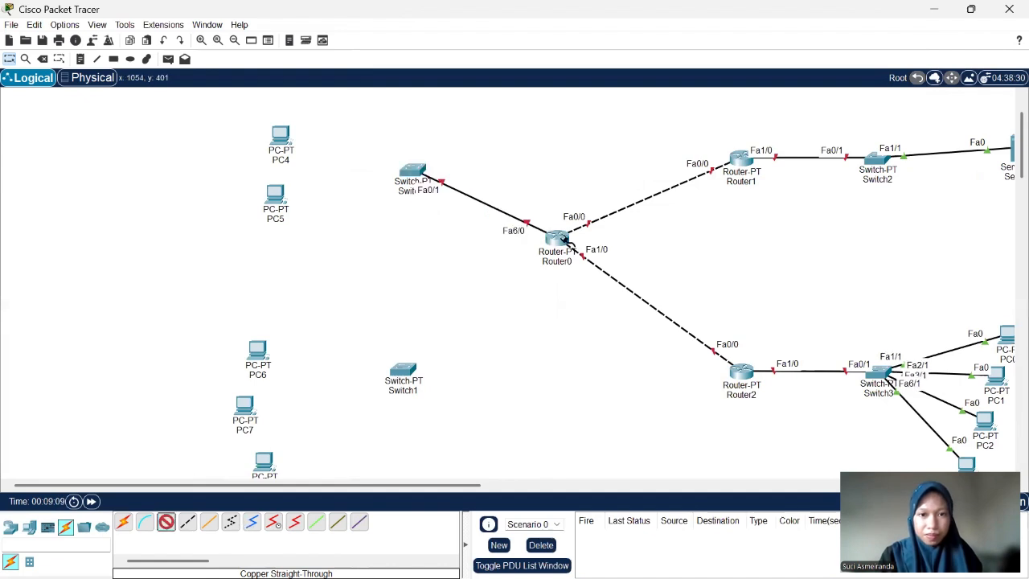
left_click(565, 241)
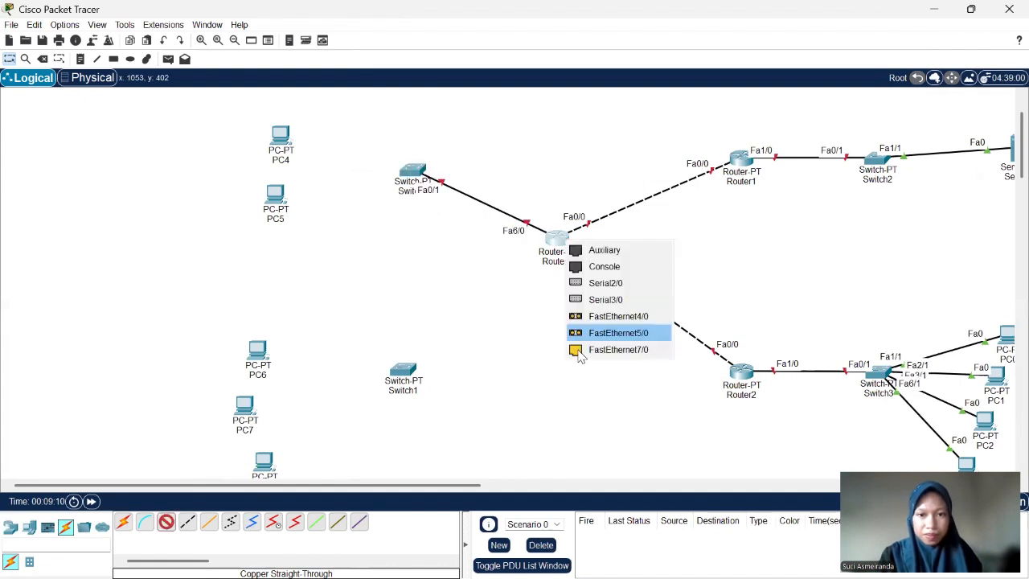
left_click(576, 351)
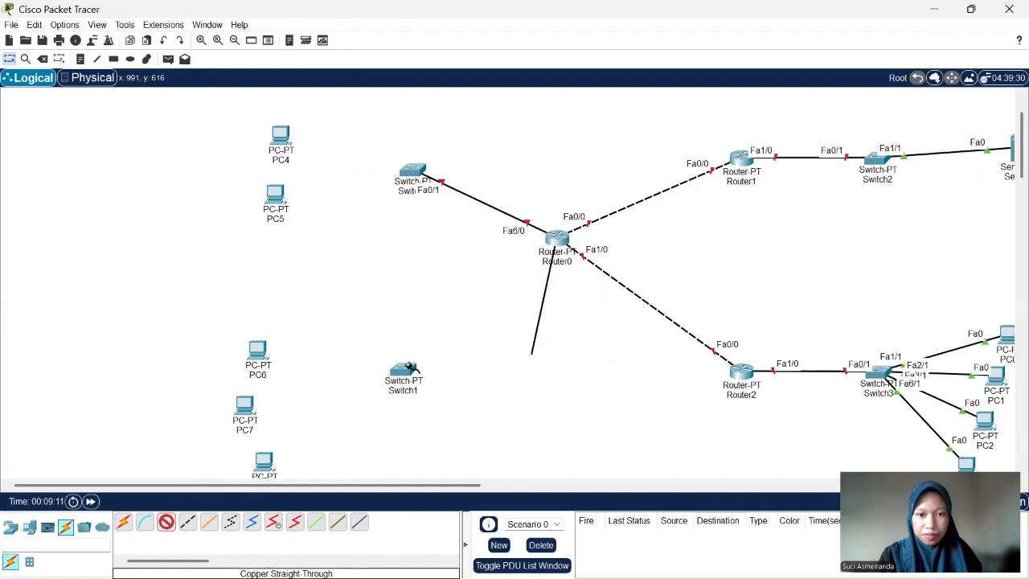
left_click(407, 366)
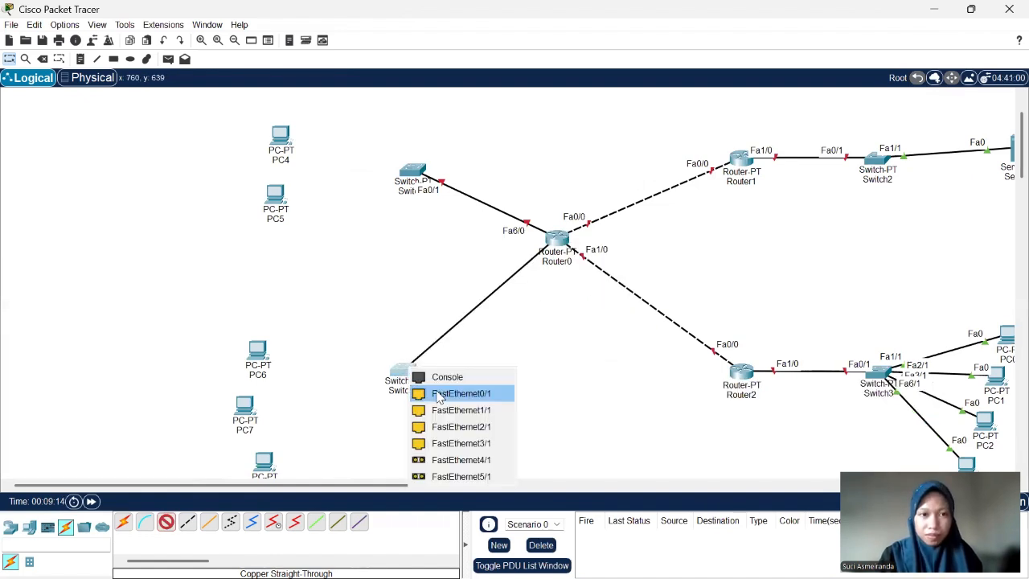
left_click(438, 394)
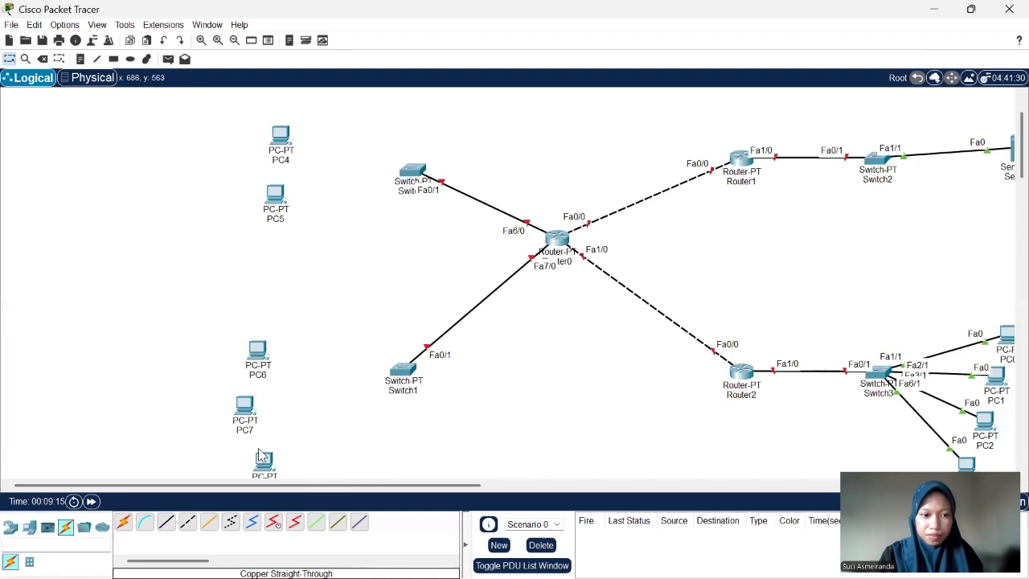
- Connect Switch0 FastEthernet1/1 to PC4 FastEthernet0 with a copper straight-through cable
left_click(163, 521)
left_click(412, 229)
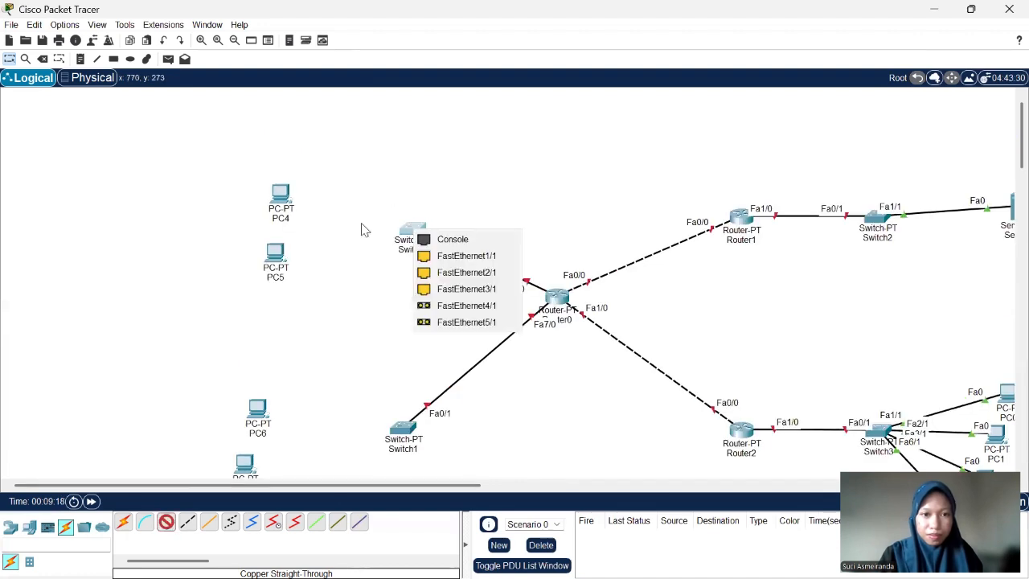
left_click(283, 195)
left_click(337, 257)
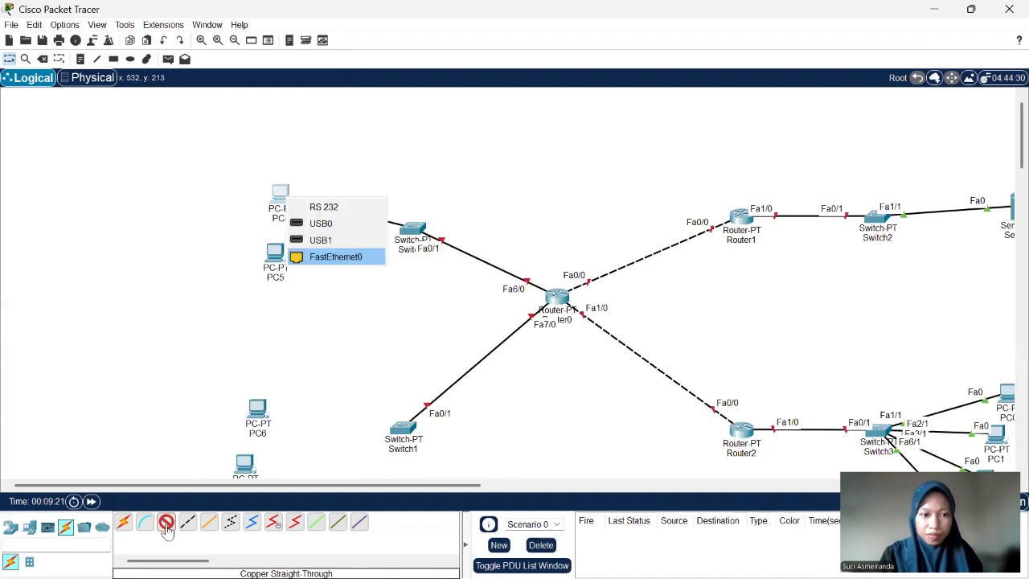
- Connect Switch0 FastEthernet2/1 to PC5 FastEthernet0 with a copper straight-through cable
left_click(418, 231)
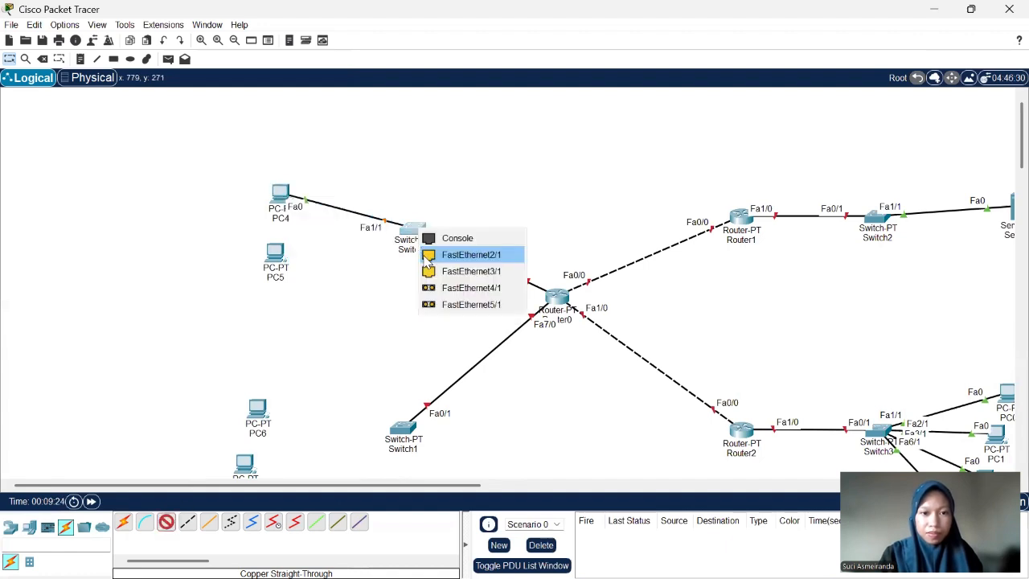
left_click(439, 255)
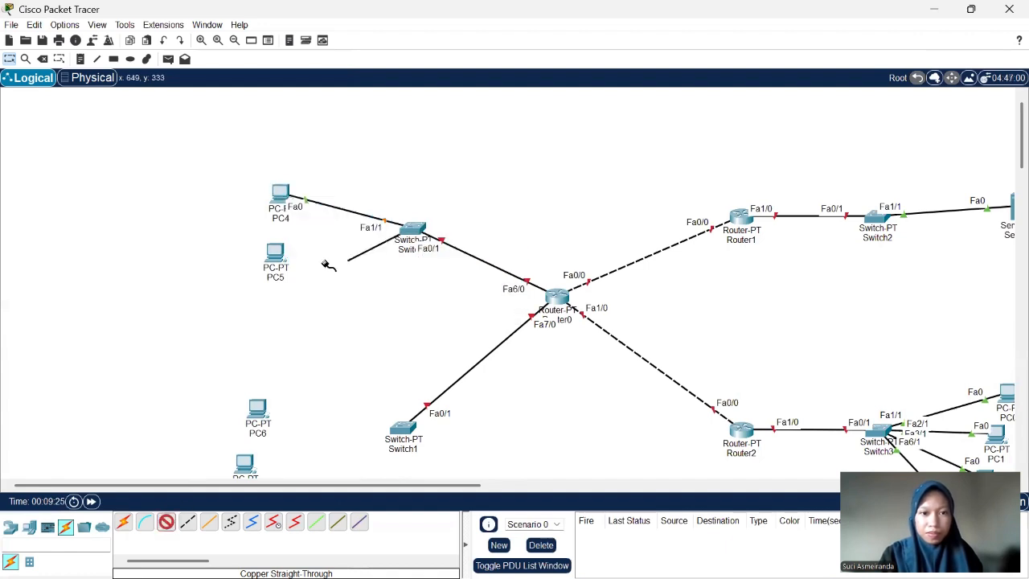
left_click(277, 256)
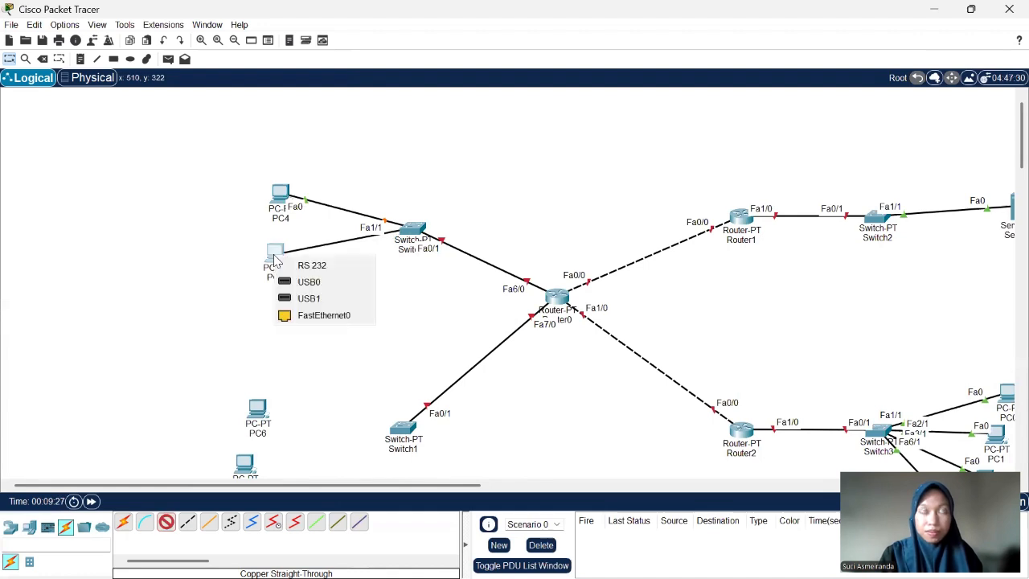
left_click(333, 319)
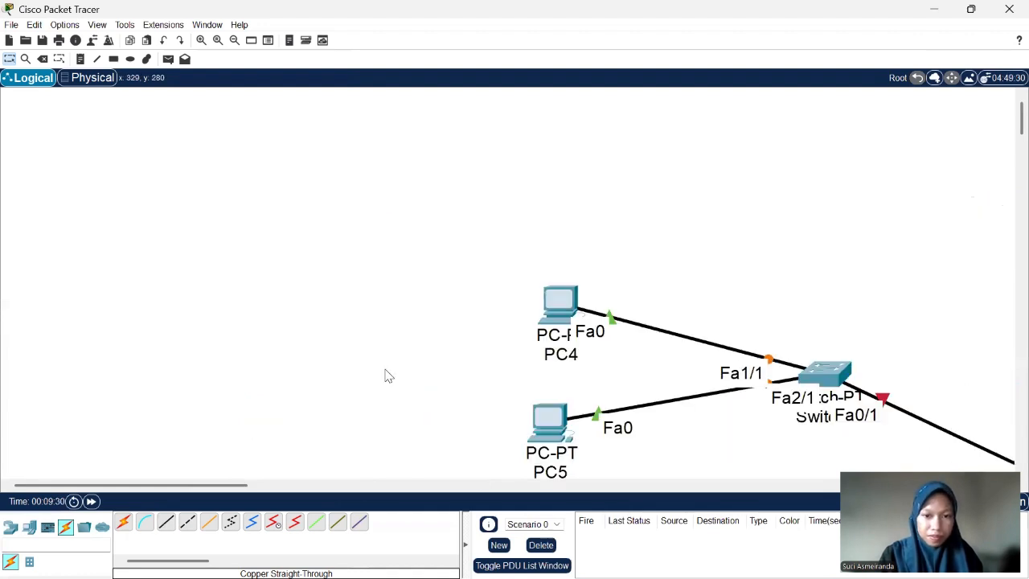
- Connect Switch1 FastEthernet1/1 to PC6 FastEthernet0 with a copper straight-through cable
scroll(315, 420, "up", 3)
scroll(431, 374, "down", 1)
scroll(430, 375, "down", 3)
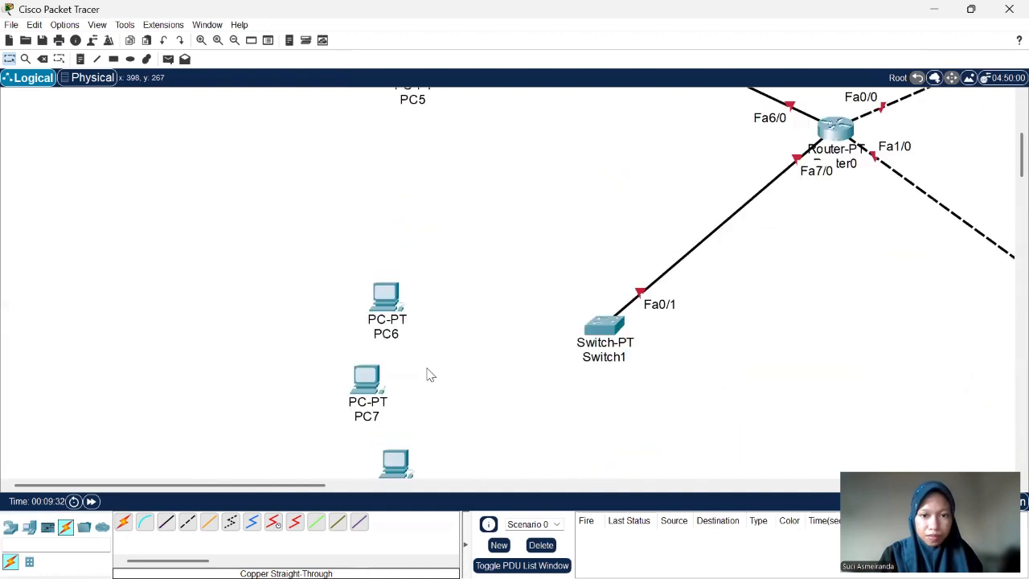
scroll(430, 375, "down", 2)
left_click(166, 521)
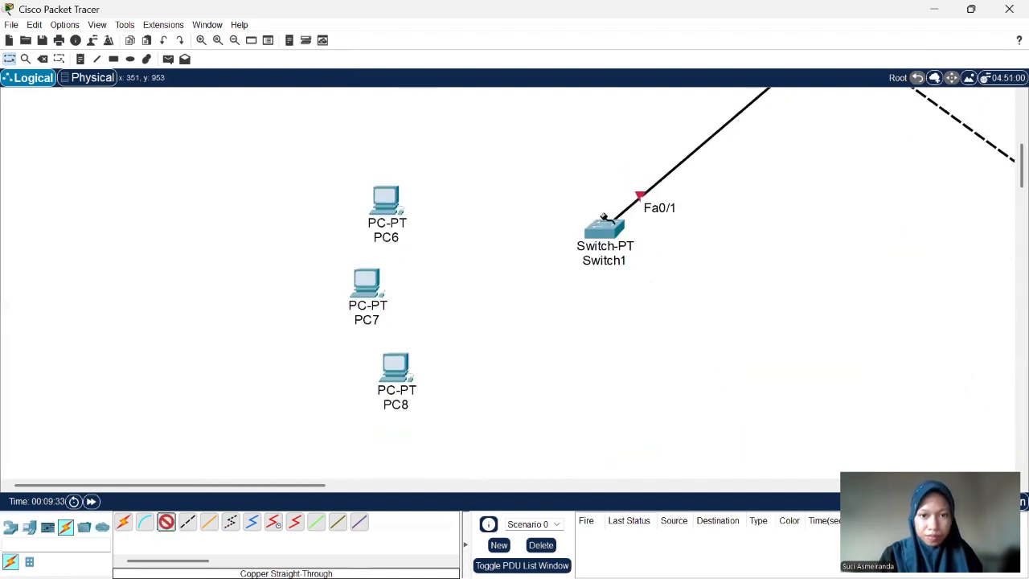
left_click(612, 228)
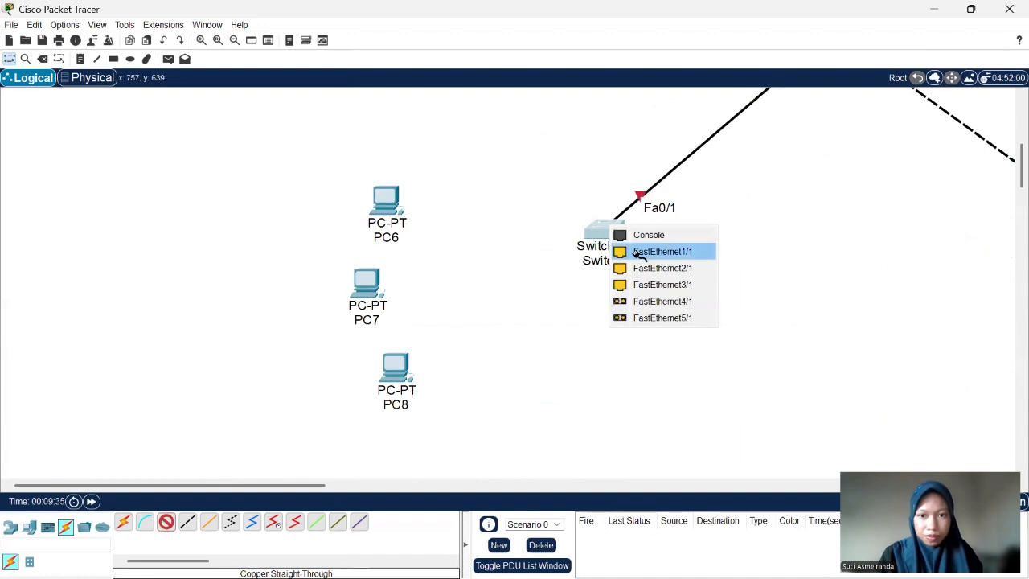
left_click(389, 209)
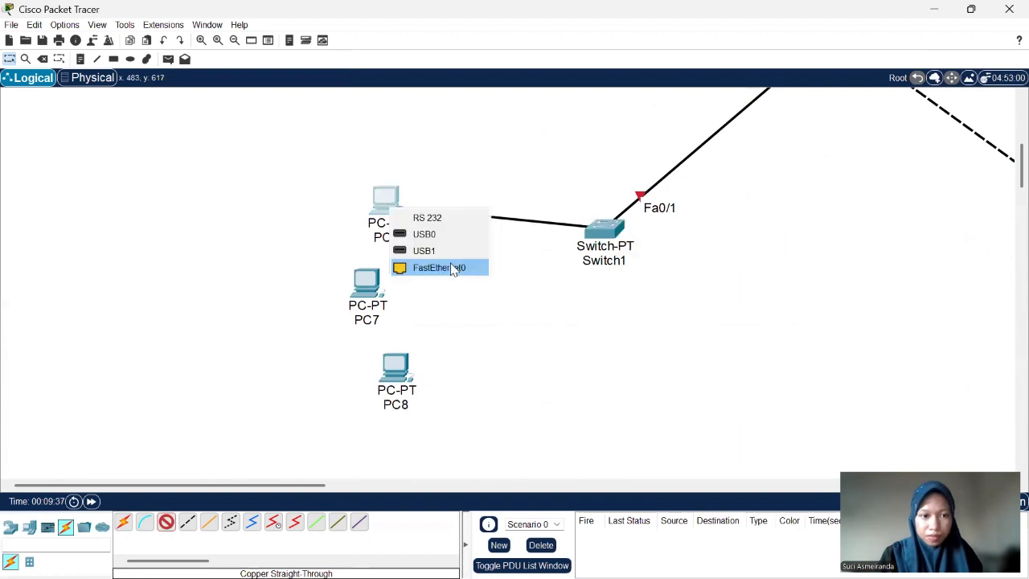
left_click(452, 267)
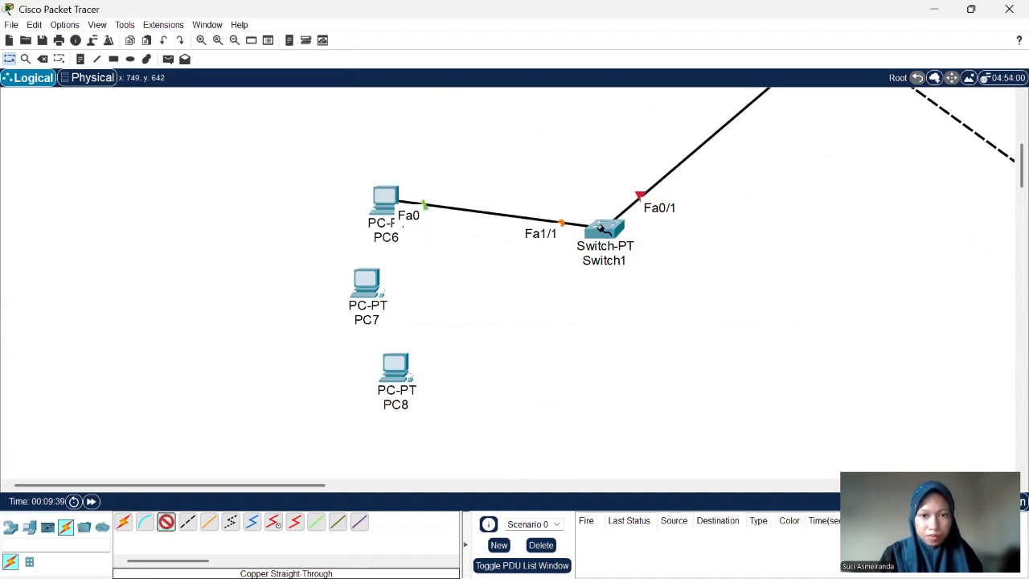
- Connect Switch1 FastEthernet2/1 to PC7 FastEthernet0 with a copper straight-through cable
left_click(605, 233)
left_click(366, 284)
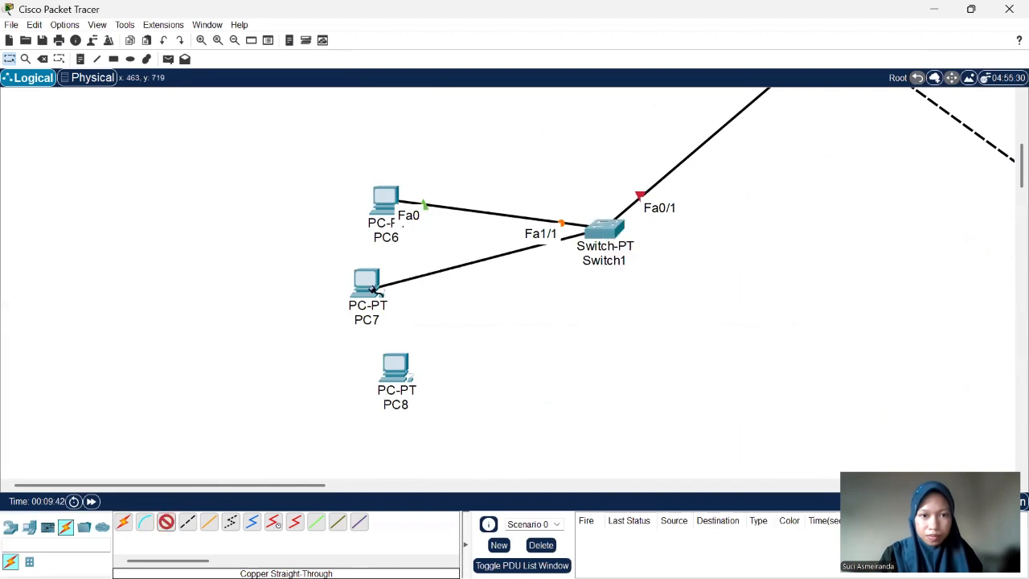
left_click(390, 308)
left_click(420, 347)
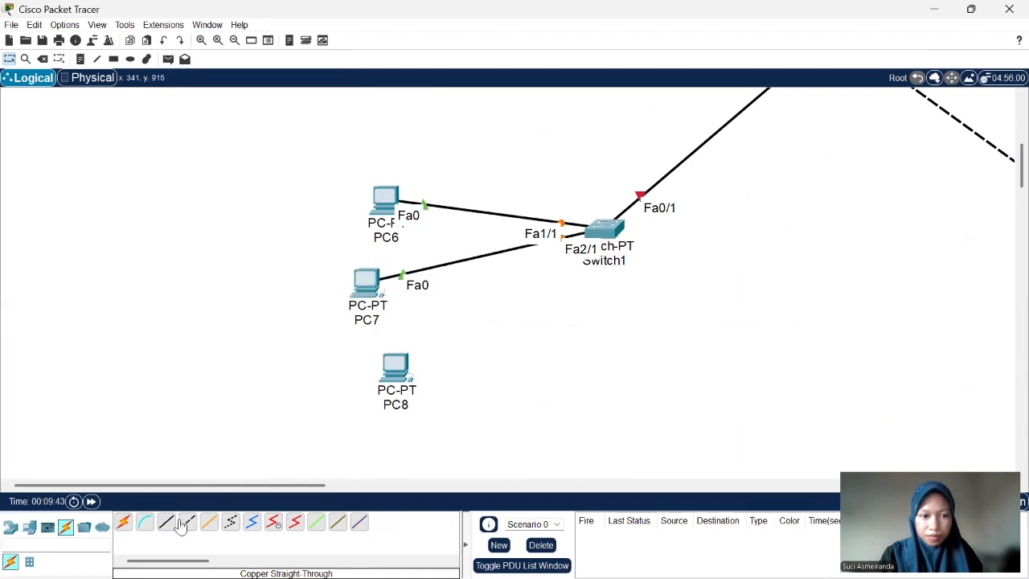
- Connect Switch1 FastEthernet3/1 to PC8 FastEthernet0 with a copper straight-through cable
left_click(166, 524)
left_click(617, 231)
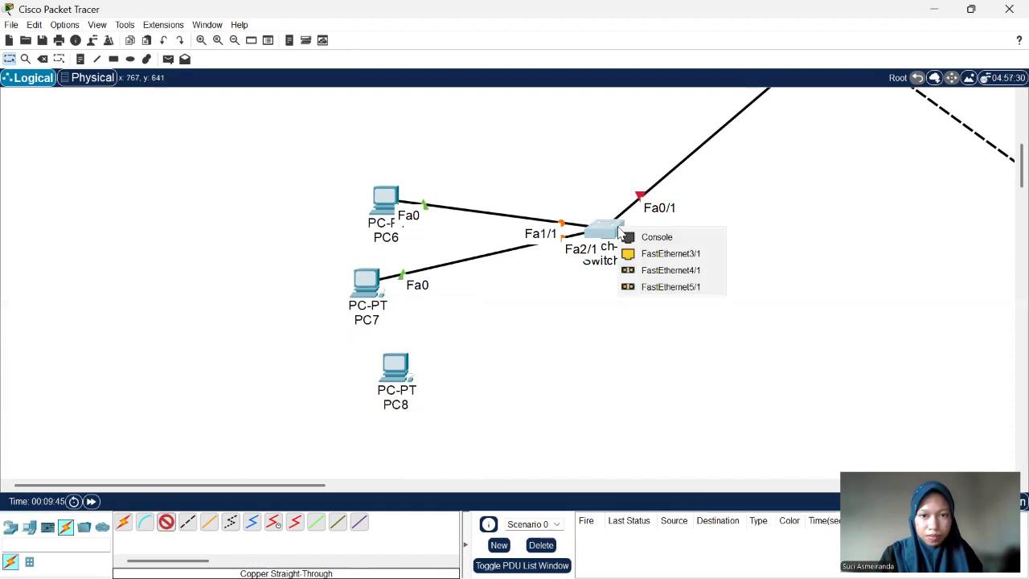
left_click(659, 254)
left_click(396, 366)
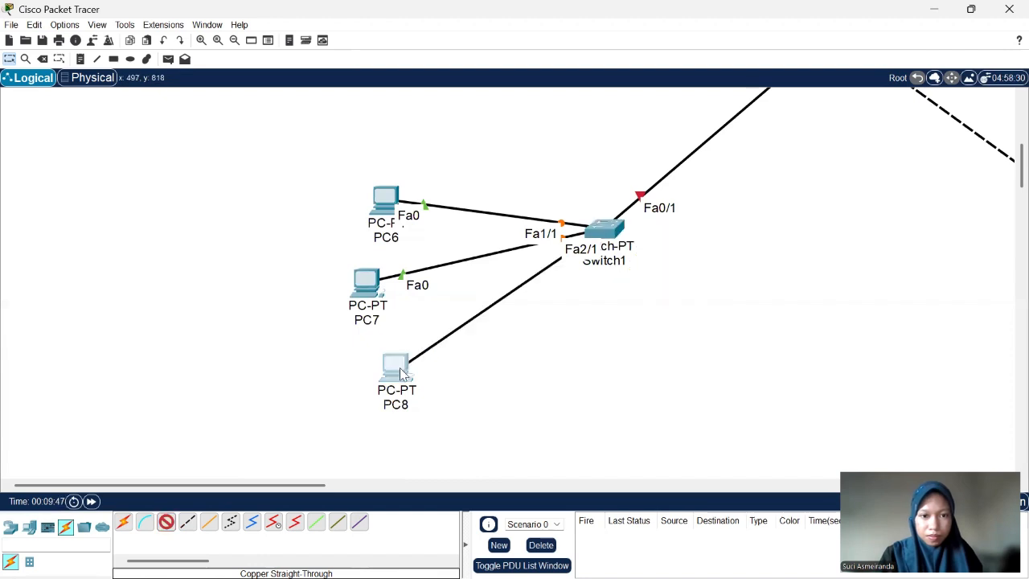
left_click(455, 428)
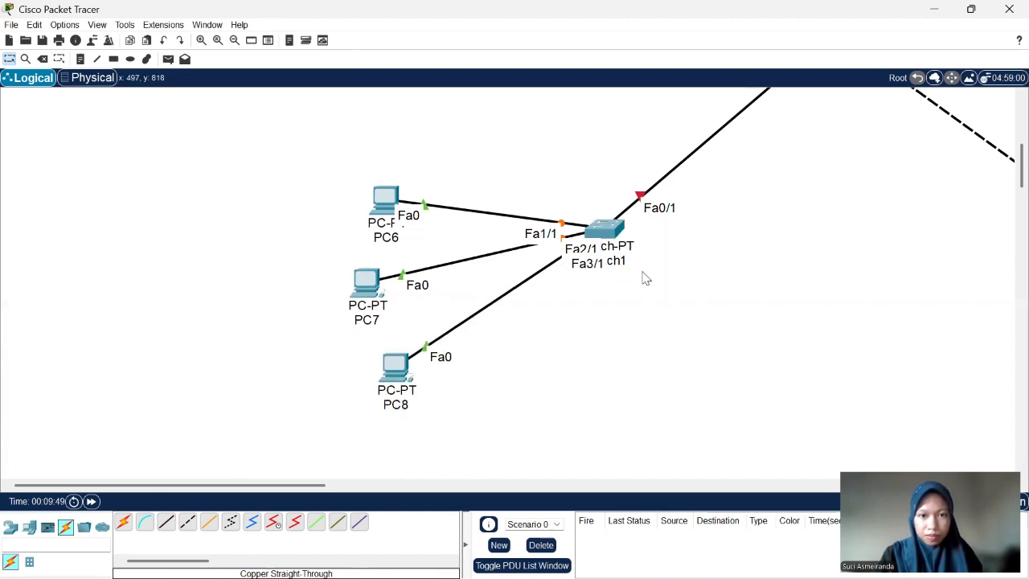
- Review the cabling of the whole topology across all routers, switches, PCs and the server
scroll(644, 279, "right", 5)
scroll(645, 278, "down", 2)
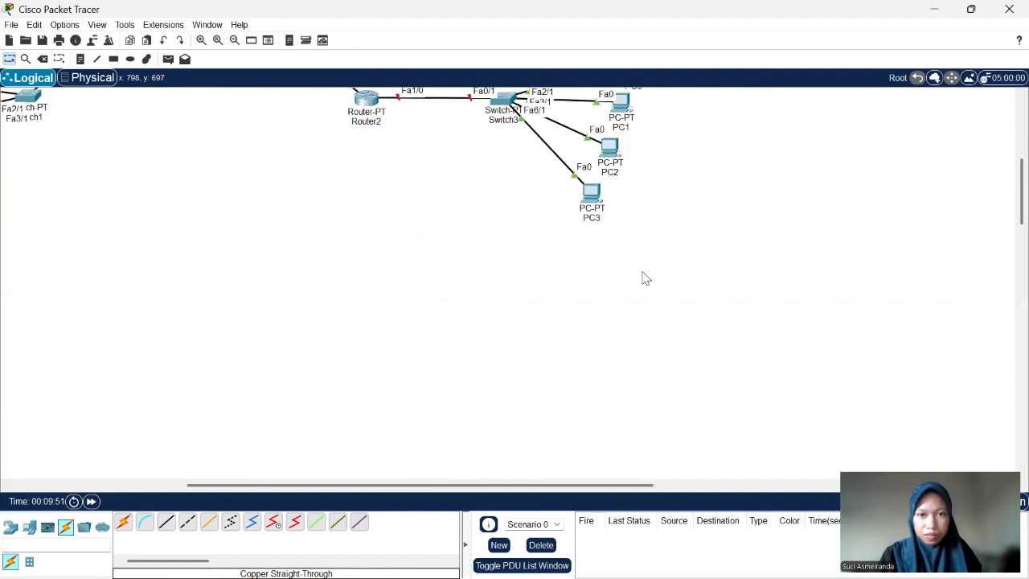
scroll(644, 278, "up", 3)
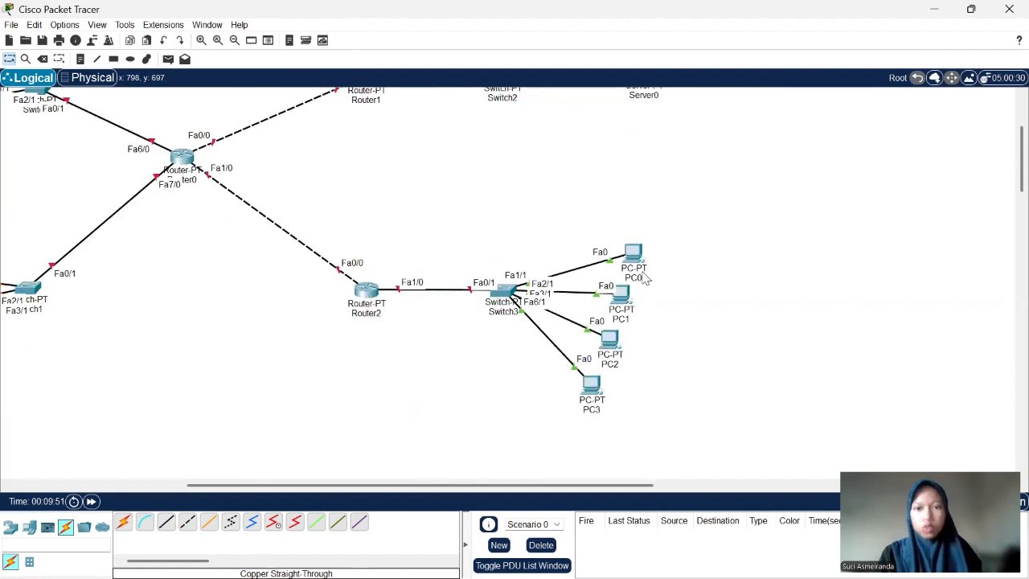
scroll(645, 278, "left", 2)
scroll(645, 278, "up", 2)
scroll(645, 278, "down", 1)
scroll(645, 278, "left", 2)
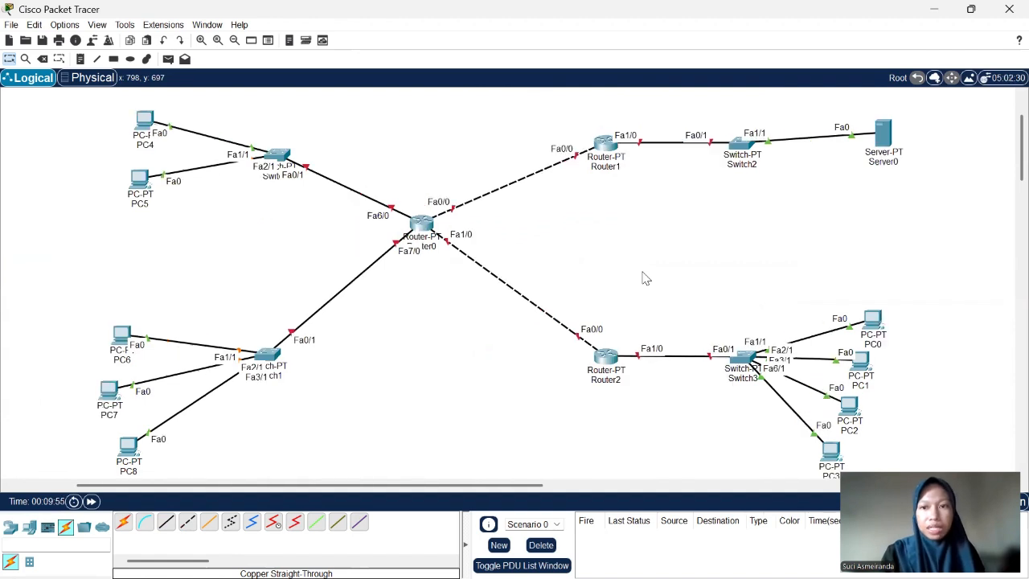
scroll(645, 278, "down", 1)
scroll(645, 278, "down", 1)
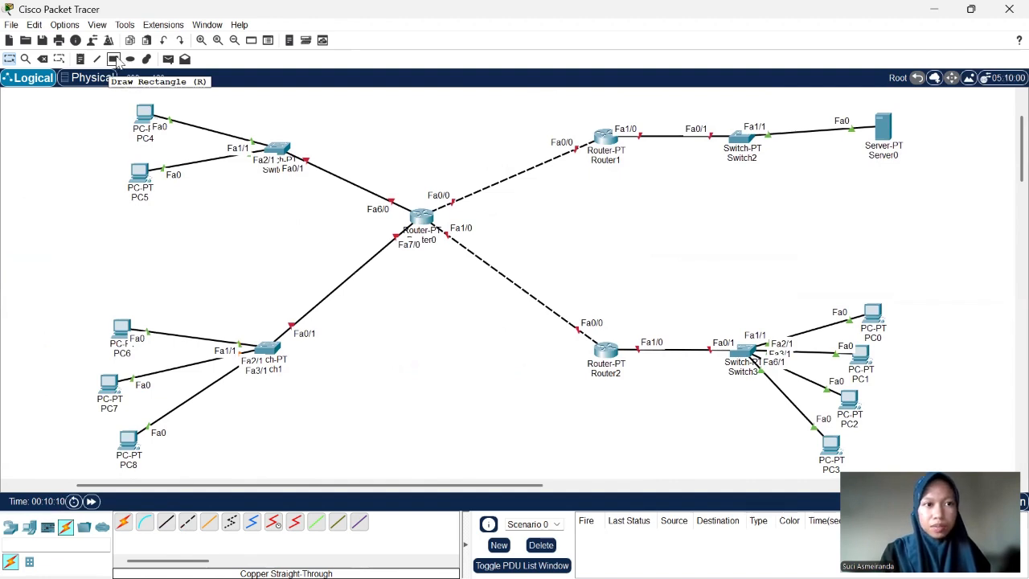
- Draw a rectangle with yellow fill and black outline around Router1, Switch2 and Server0
left_click(116, 63)
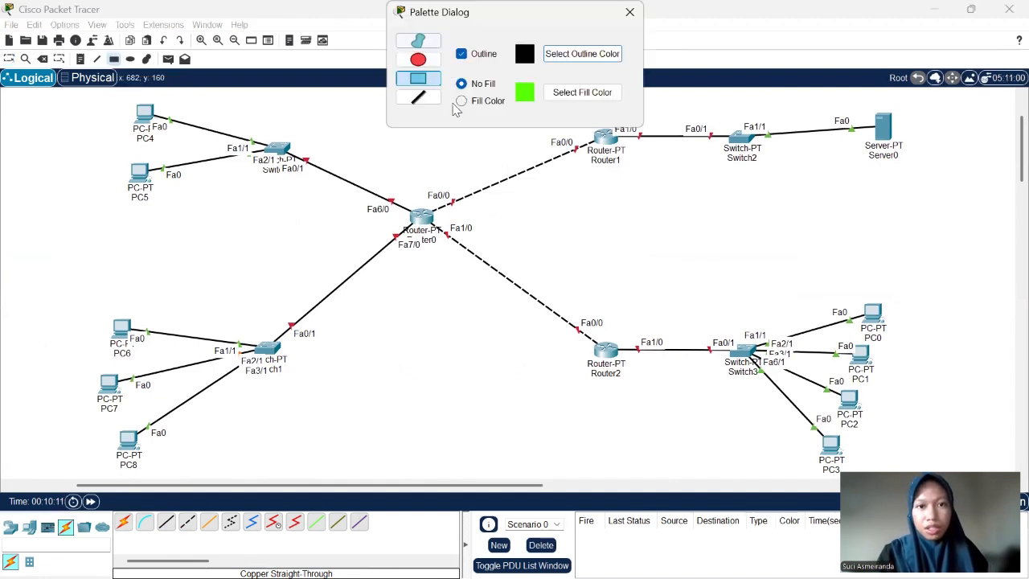
left_click(461, 101)
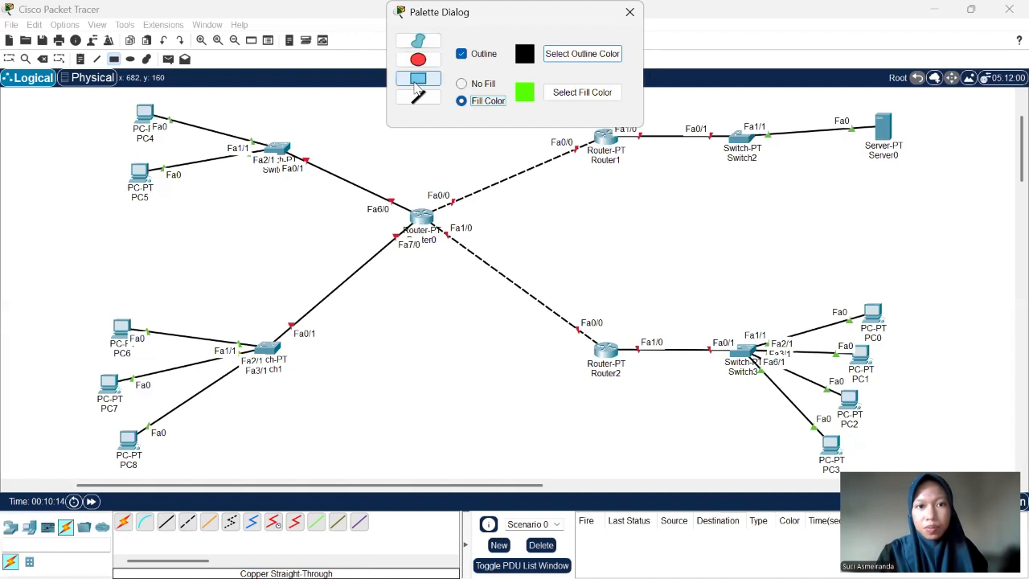
left_click(563, 95)
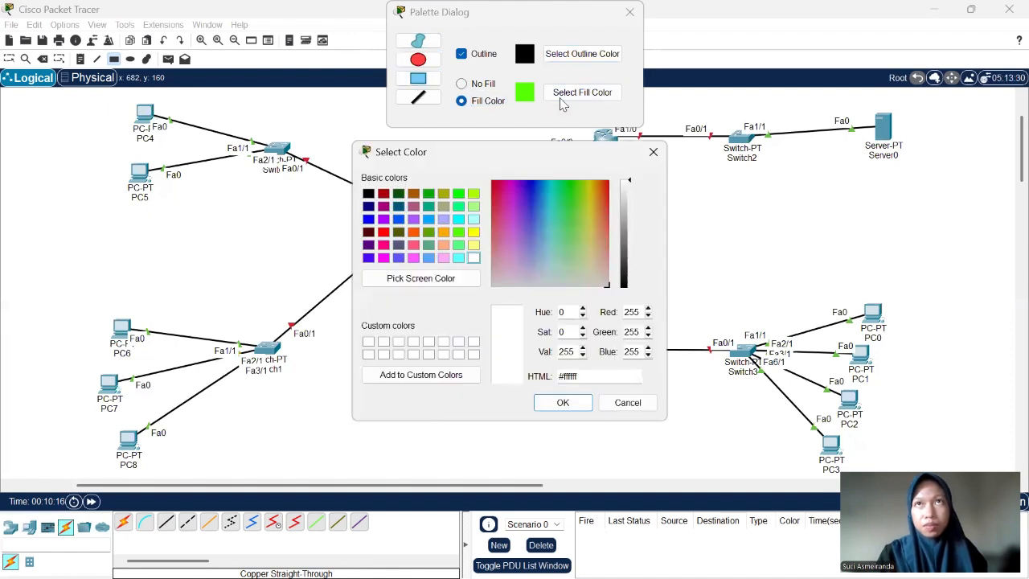
left_click(474, 232)
left_click(563, 403)
scroll(627, 255, "up", 3)
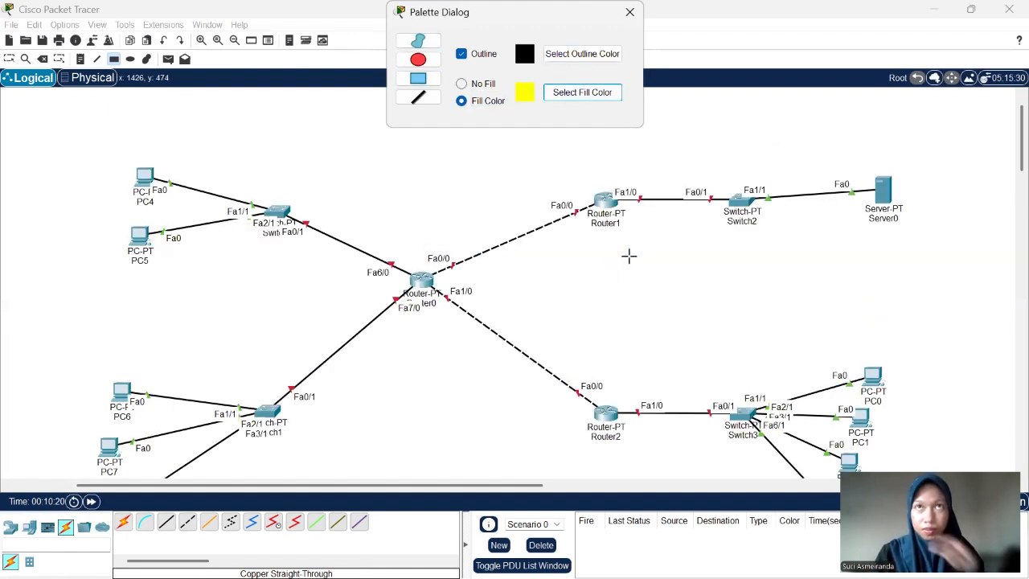
left_click_drag(565, 152, 963, 369)
- Draw a purple-filled rectangle around Router2, Switch3 and PC0 to PC3, directly below the yellow one
scroll(962, 368, "down", 5)
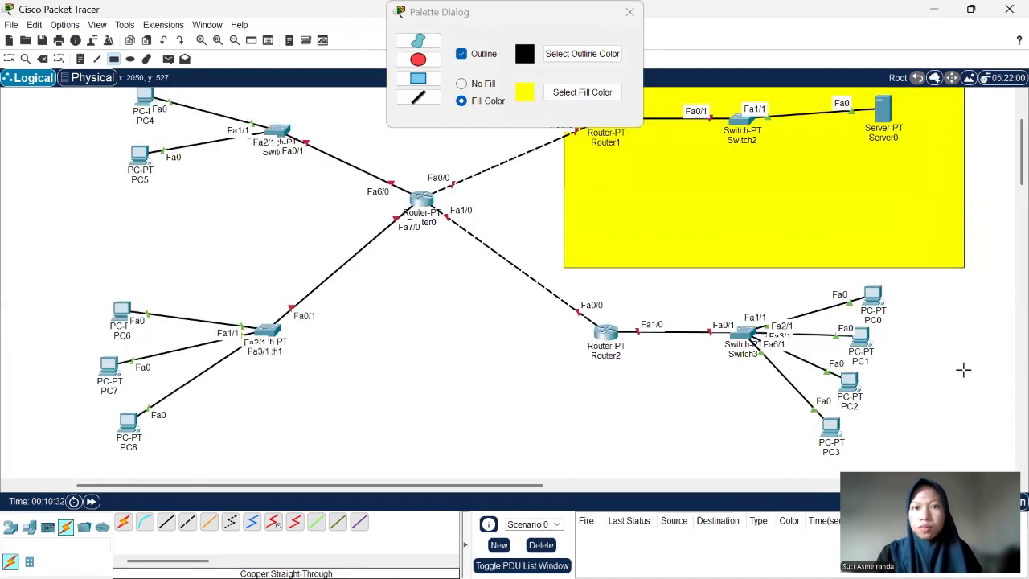
scroll(946, 351, "right", 3)
left_click(582, 94)
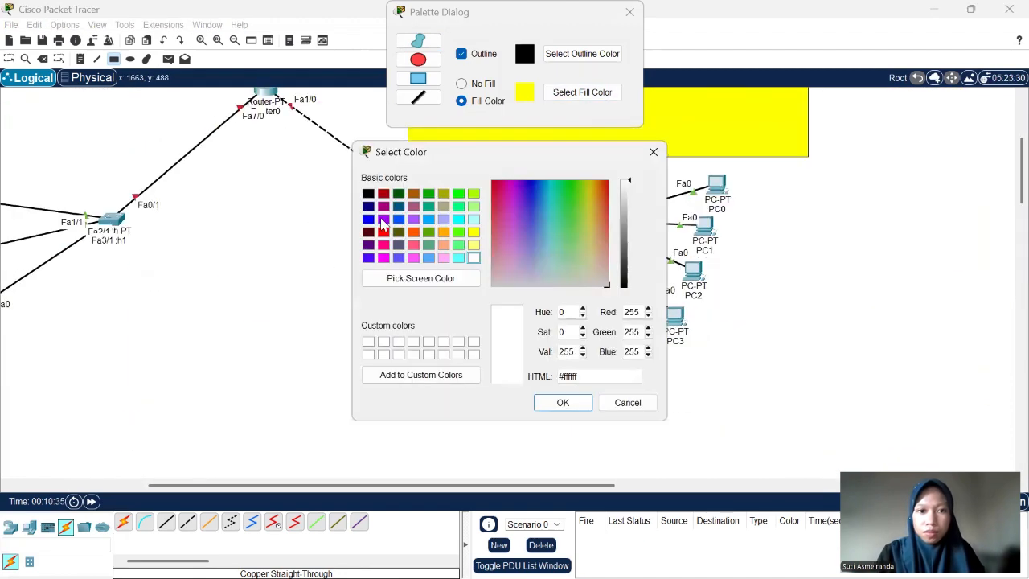
left_click(384, 219)
left_click(574, 402)
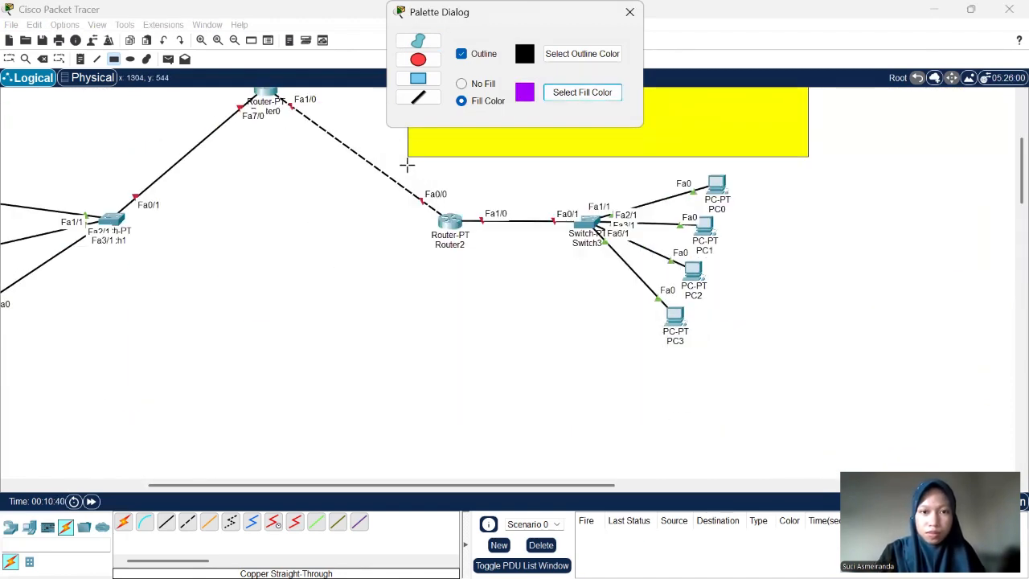
left_click_drag(408, 165, 807, 383)
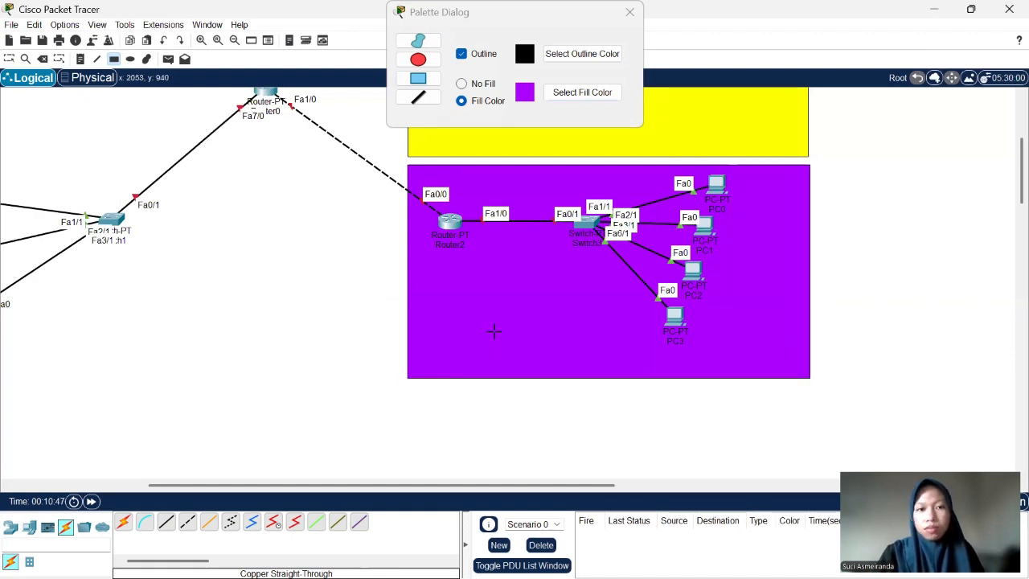
- Draw a rectangle with green fill #55ff00 and black outline around PC4, PC5 and Switch0
scroll(494, 333, "up", 1)
scroll(494, 333, "left", 5)
scroll(576, 200, "up", 3)
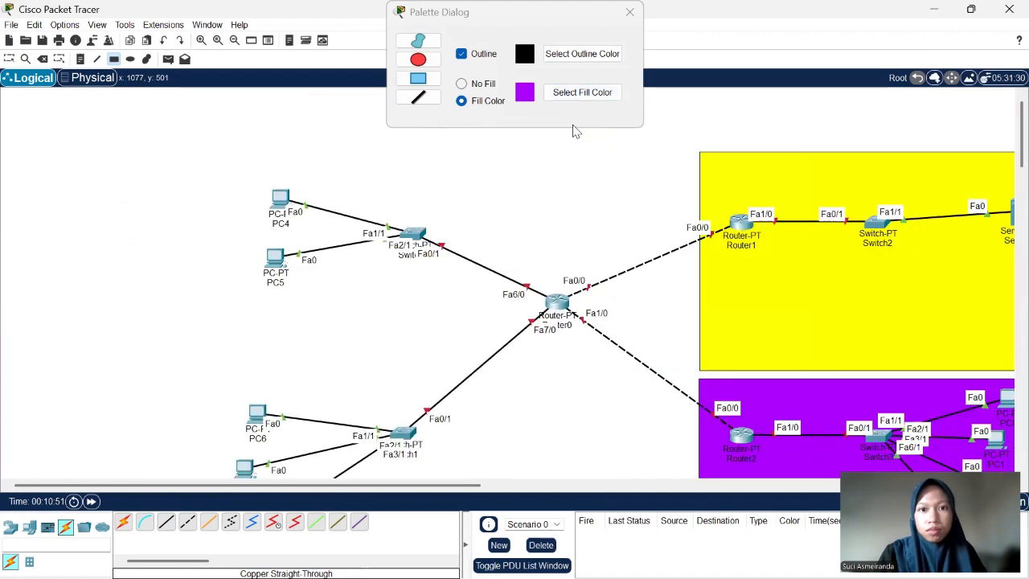
left_click(593, 96)
left_click(458, 233)
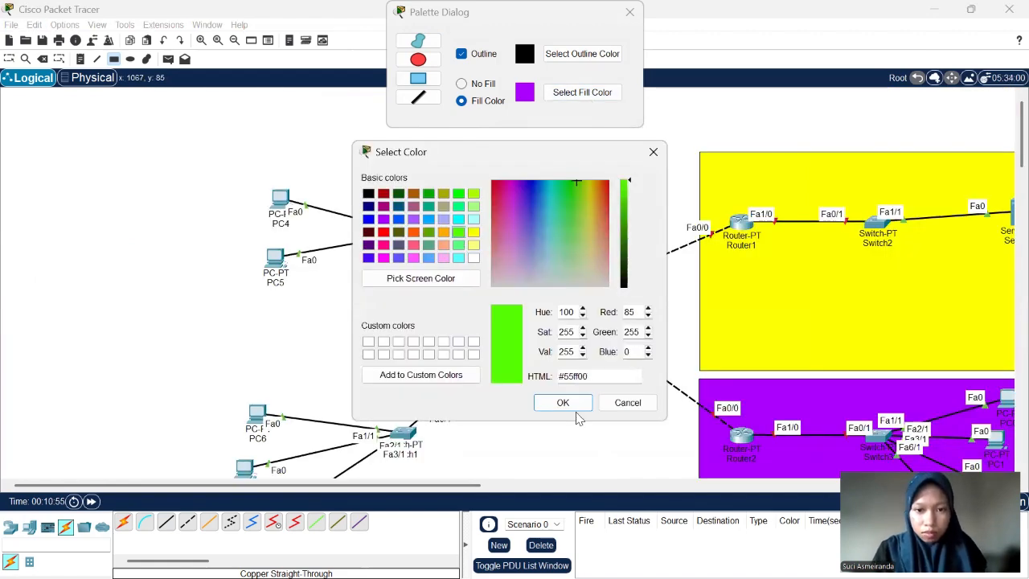
left_click(576, 405)
left_click_drag(481, 138, 334, 287)
left_click_drag(234, 294, 194, 362)
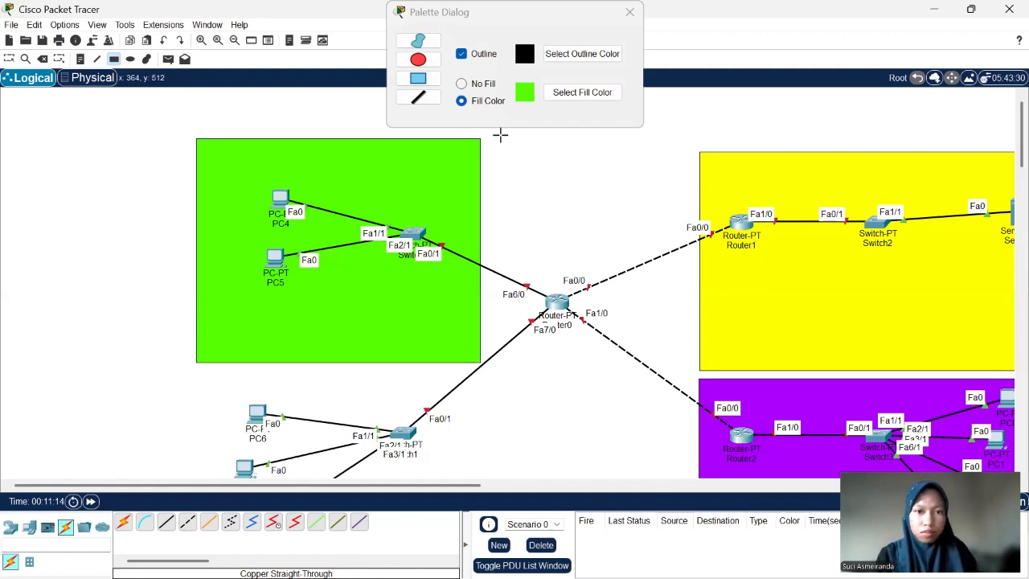
- Draw a rectangle with cyan fill #00ffff around Switch1 and PC6 to PC8, directly below the green one
left_click(595, 92)
left_click(460, 219)
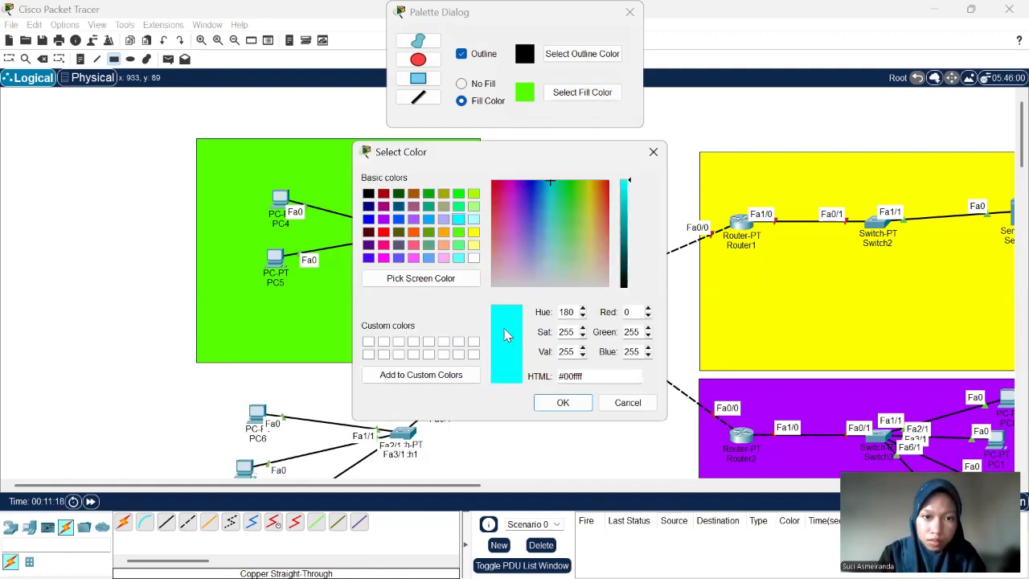
left_click(562, 402)
scroll(471, 298, "down", 2)
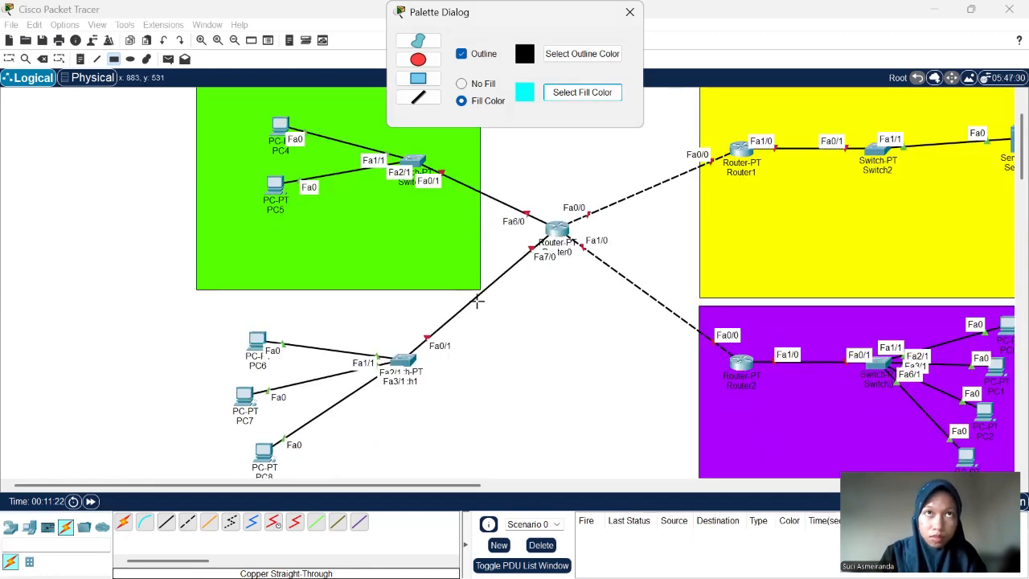
left_click_drag(479, 302, 259, 443)
mouse_move(208, 487)
left_mouse_down()
mouse_move(161, 488)
mouse_move(202, 485)
mouse_move(197, 501)
mouse_move(191, 485)
mouse_move(209, 436)
mouse_move(209, 481)
mouse_move(198, 492)
left_mouse_up()
- Move Switch1 and Switch0 to the right edges of their rectangles, center Router0 between the colored areas, and close the drawing palette
scroll(524, 414, "down", 3)
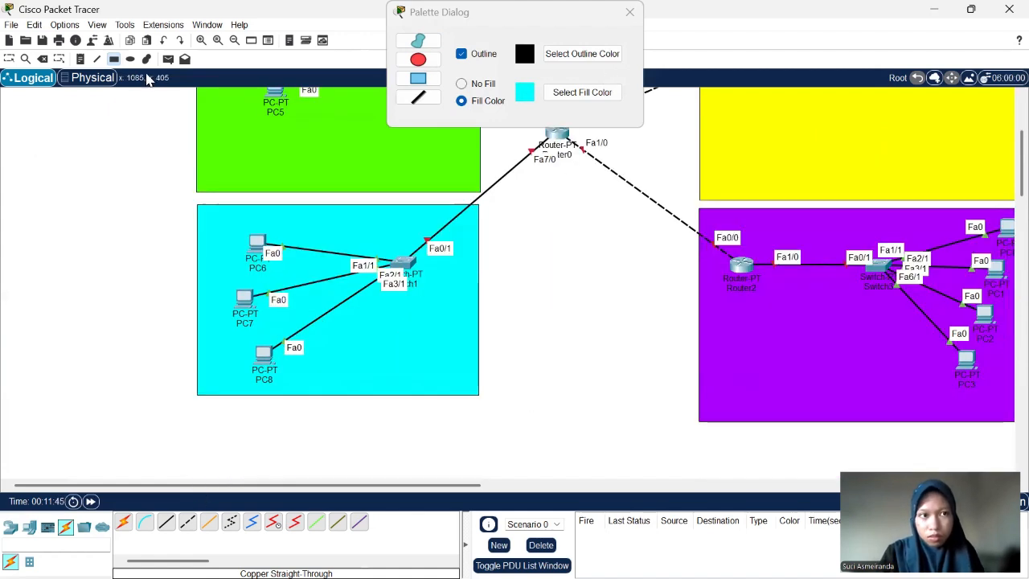
left_click(8, 59)
scroll(505, 276, "up", 3)
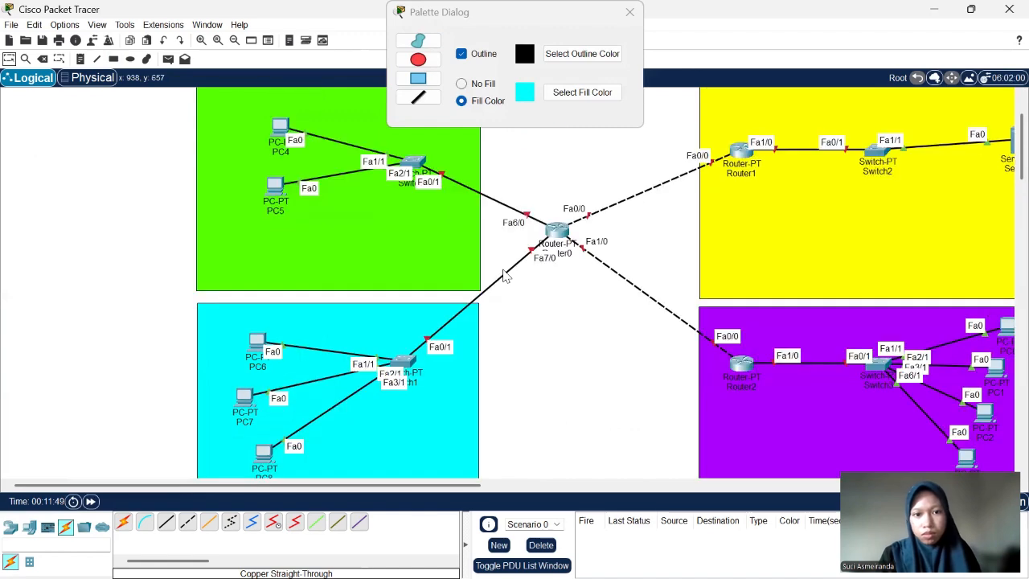
scroll(505, 276, "up", 1)
left_click_drag(407, 407, 446, 406)
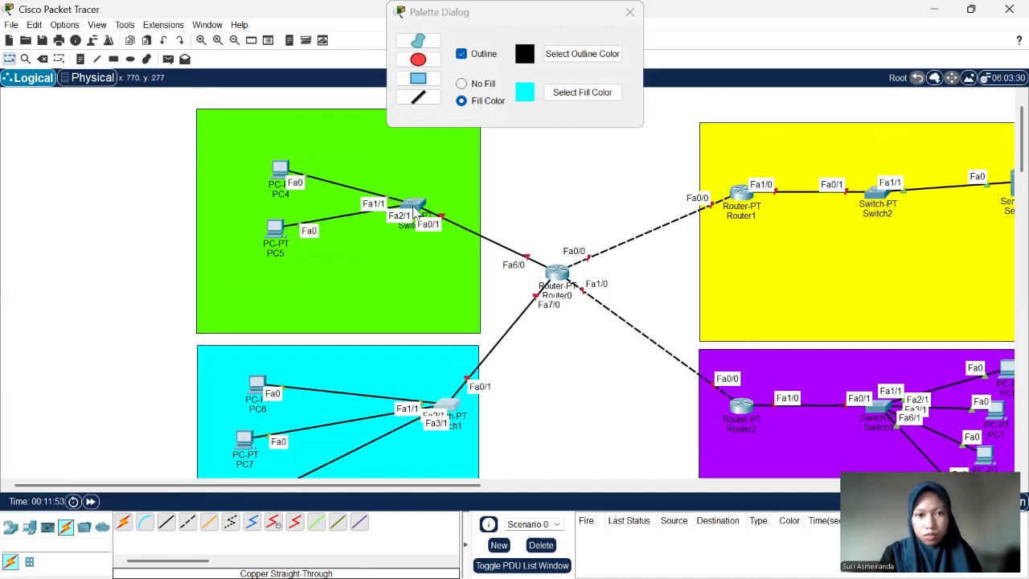
left_click_drag(414, 209, 450, 203)
left_click_drag(540, 290, 580, 331)
scroll(442, 126, "down", 3)
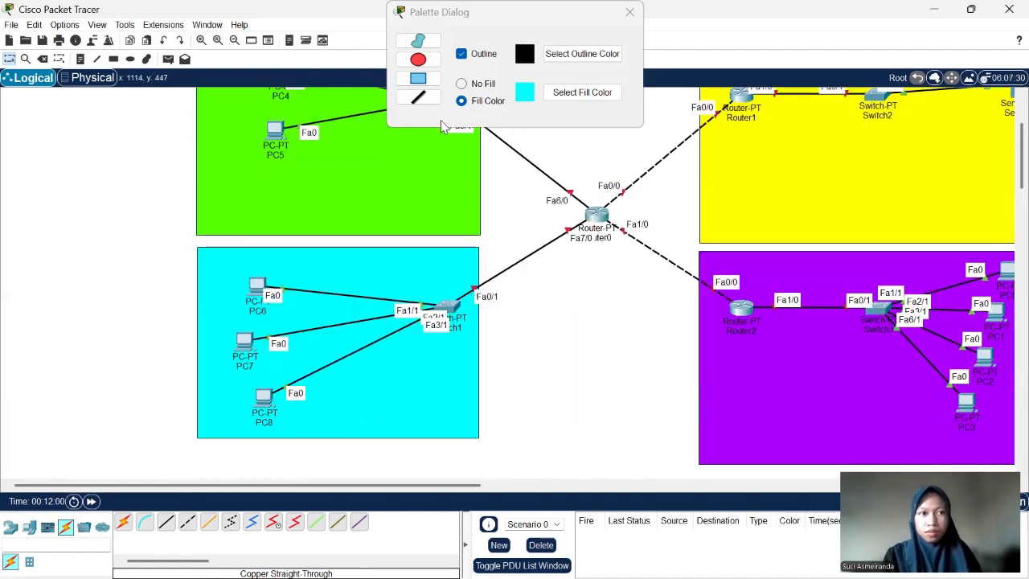
left_click(635, 15)
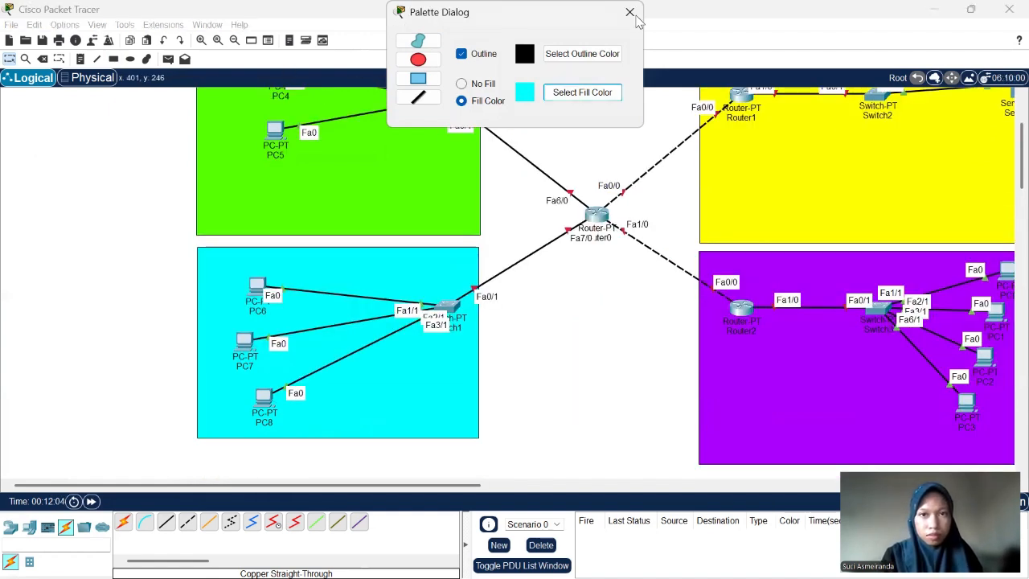
left_click(637, 15)
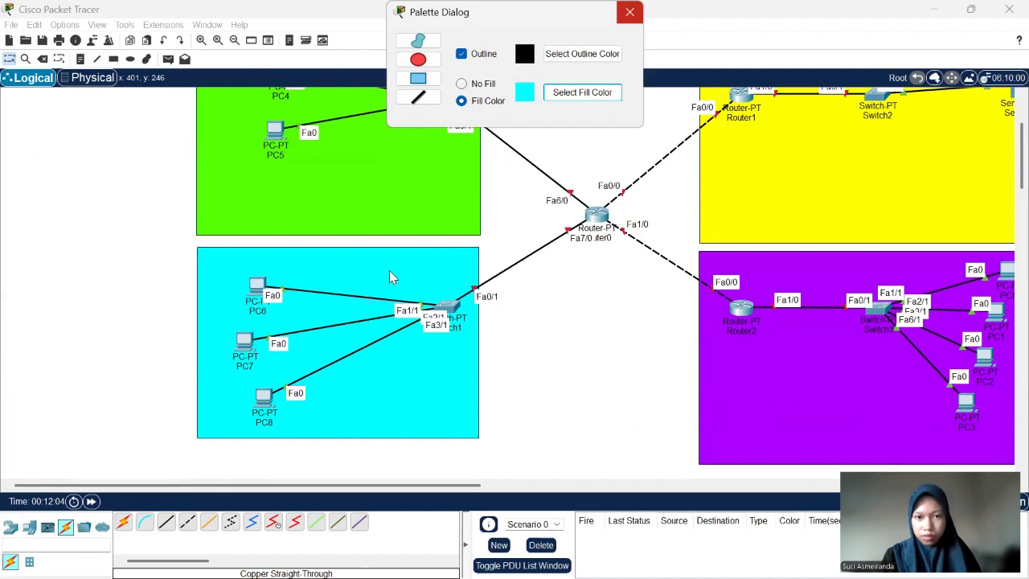
- Add a two-line note reading "Ruang IT" and "192.168.55.0/28" above Router1 in the yellow rectangle
scroll(390, 274, "right", 10)
scroll(390, 270, "left", 7)
scroll(389, 270, "up", 3)
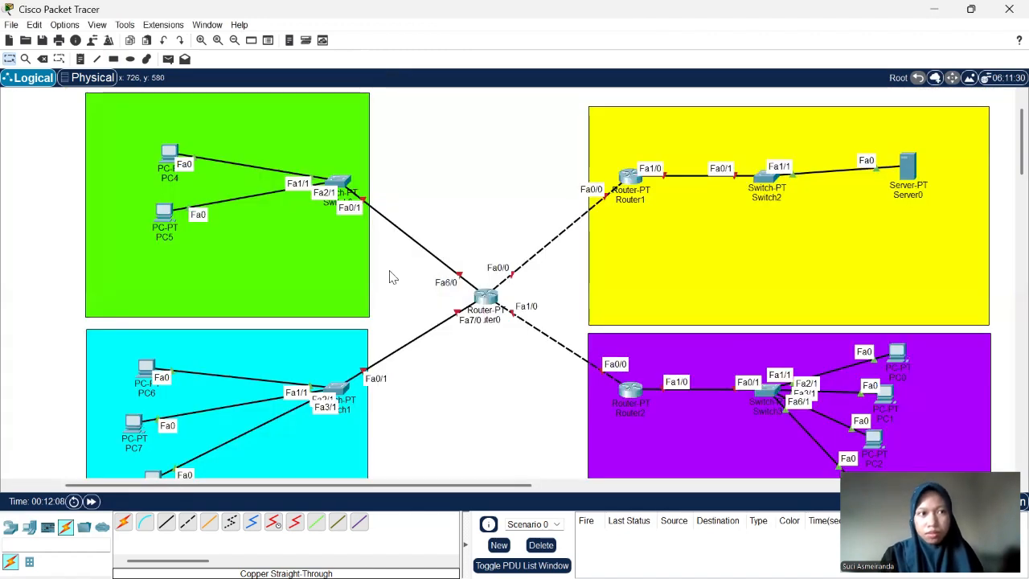
scroll(390, 277, "right", 3)
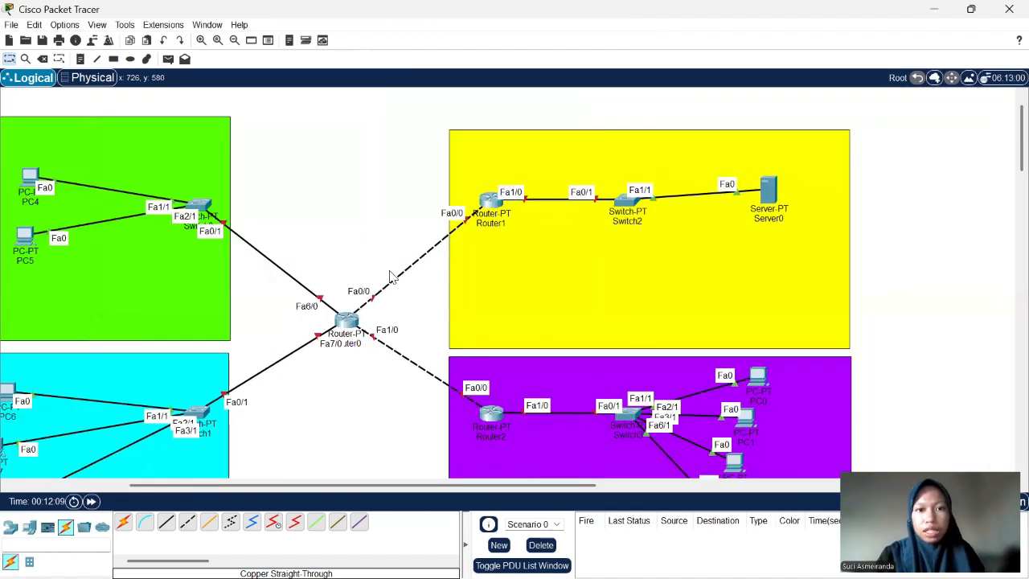
scroll(391, 277, "down", 1)
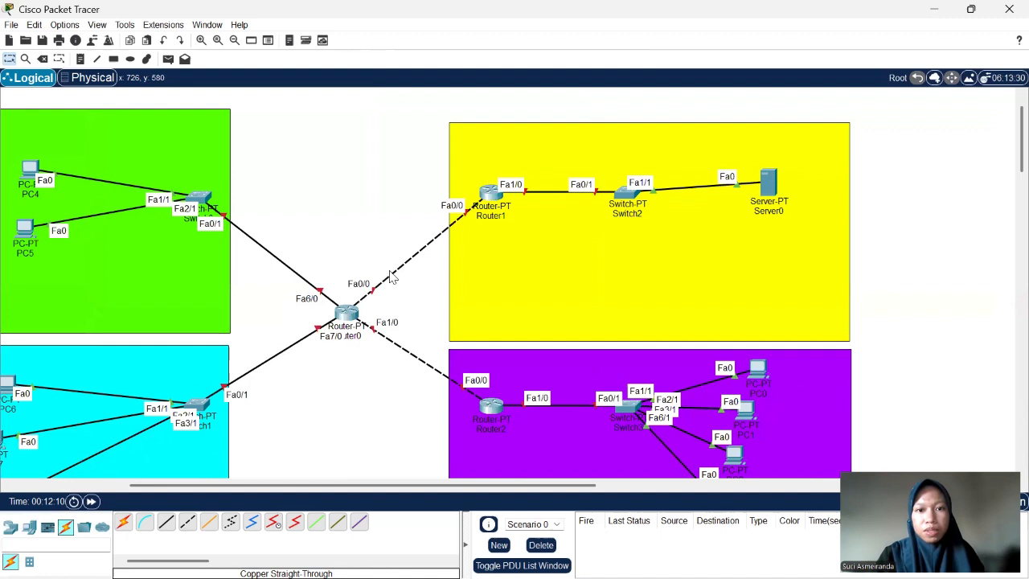
left_click(80, 61)
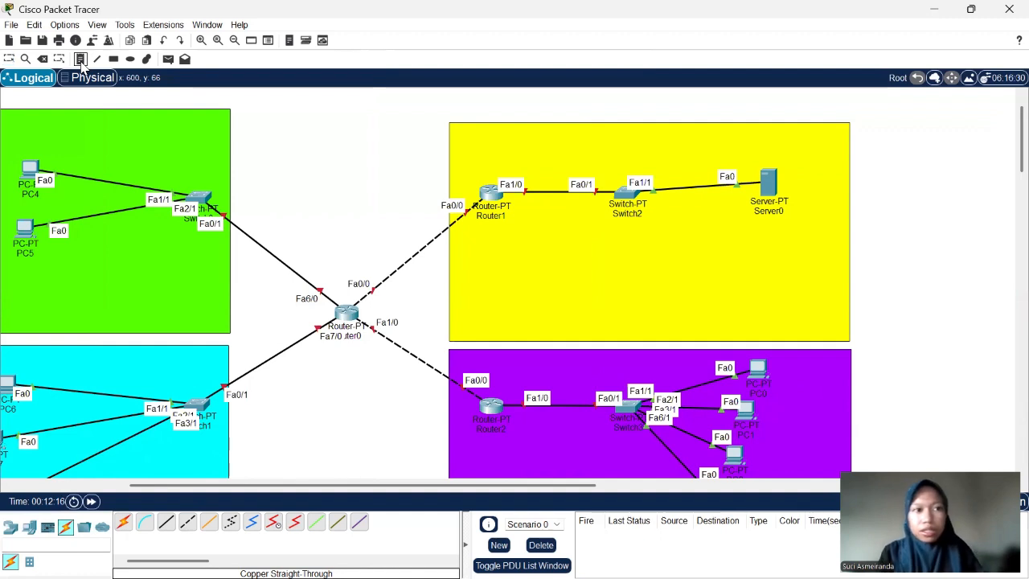
left_click(470, 151)
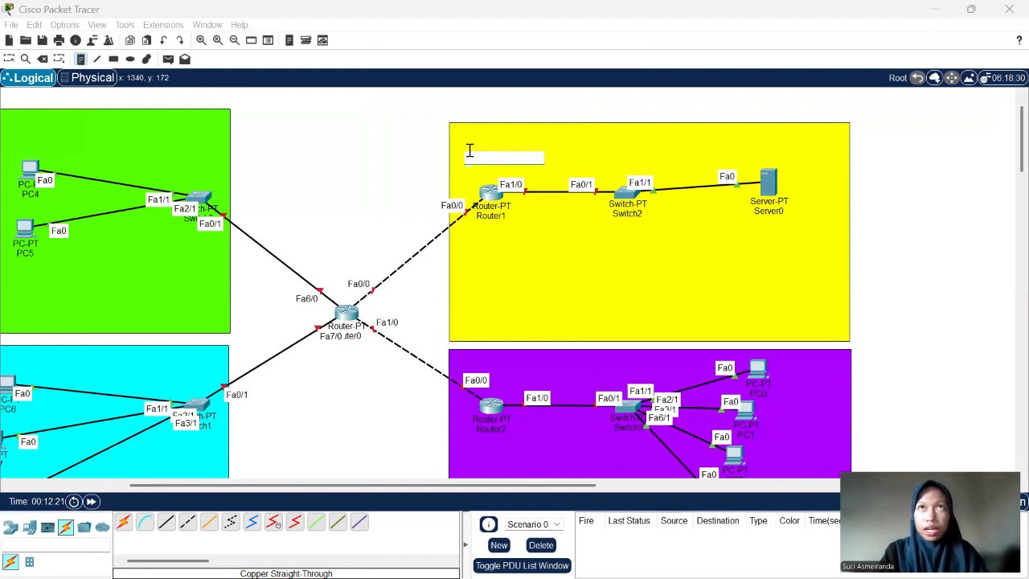
type("Ruan")
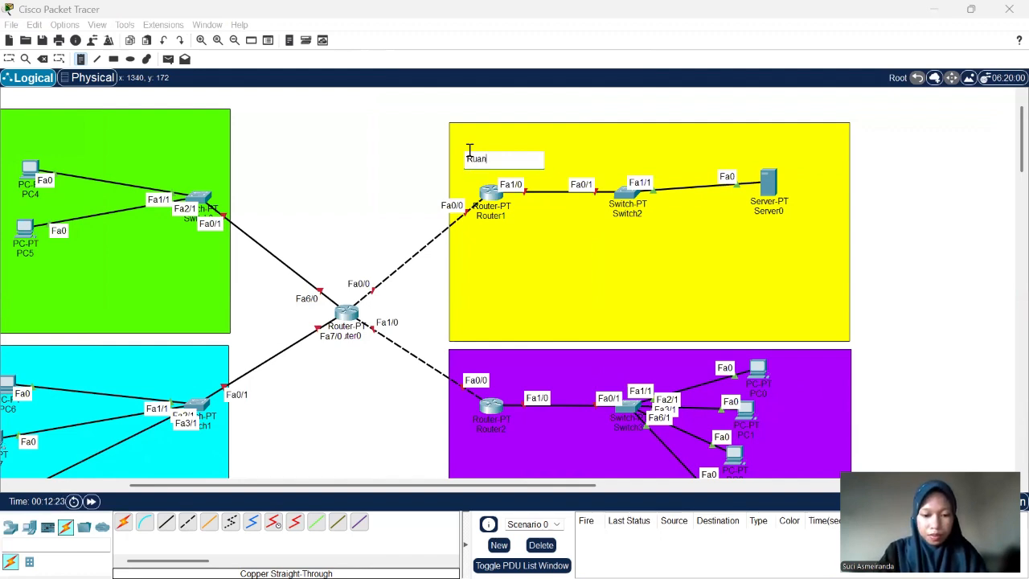
type("g IT")
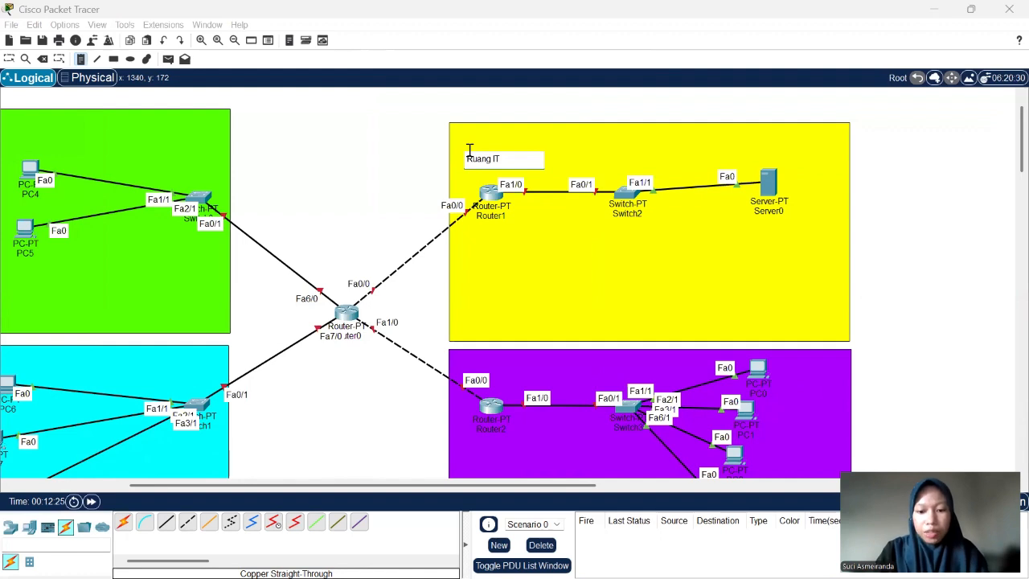
key("Return")
type("192")
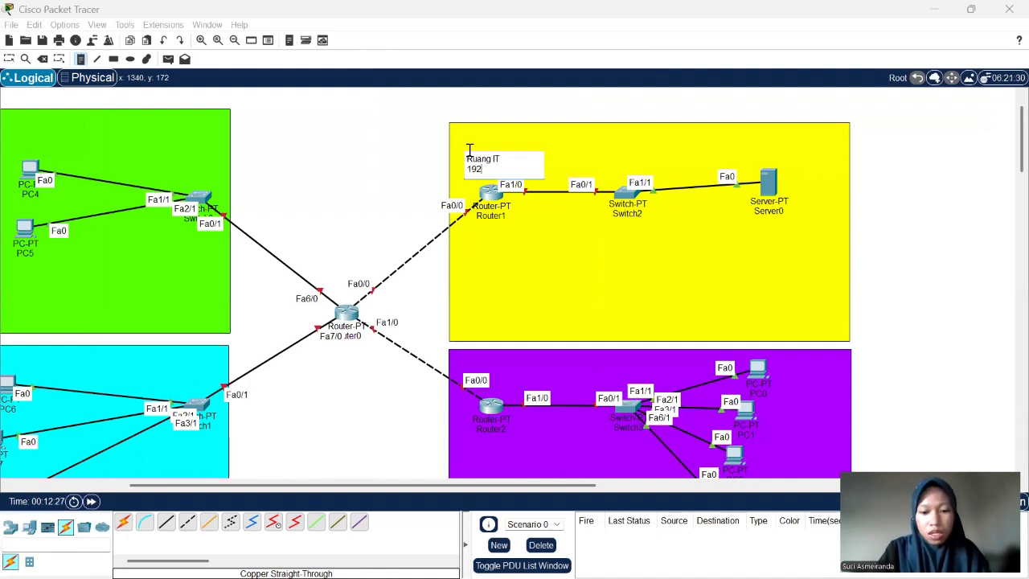
type(".168")
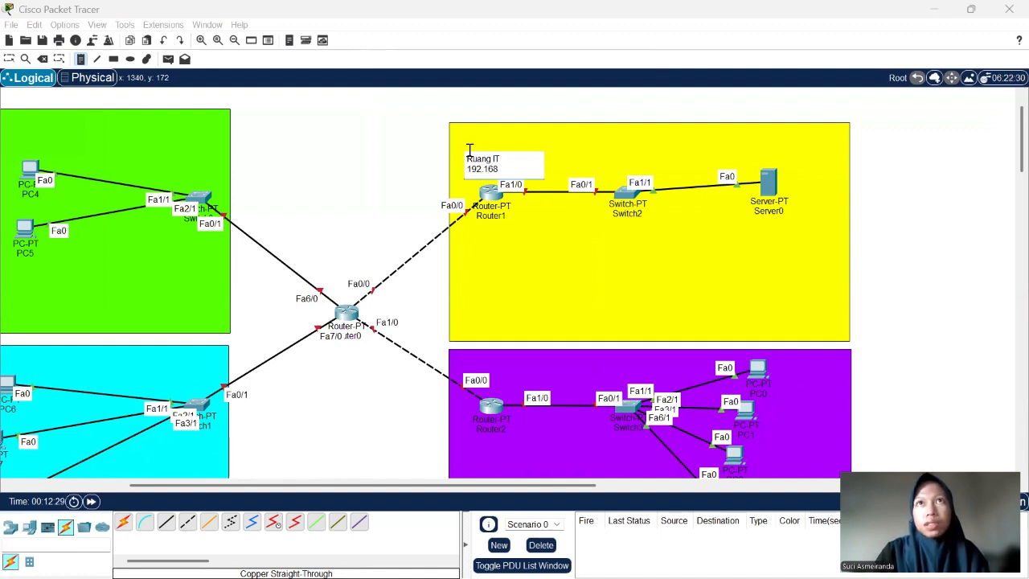
type(".55")
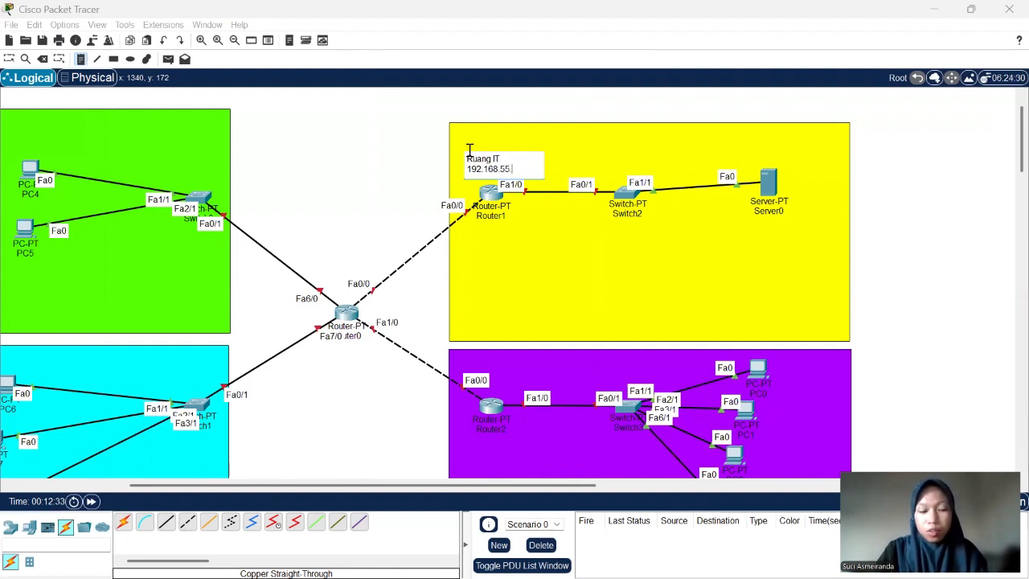
type(".0/")
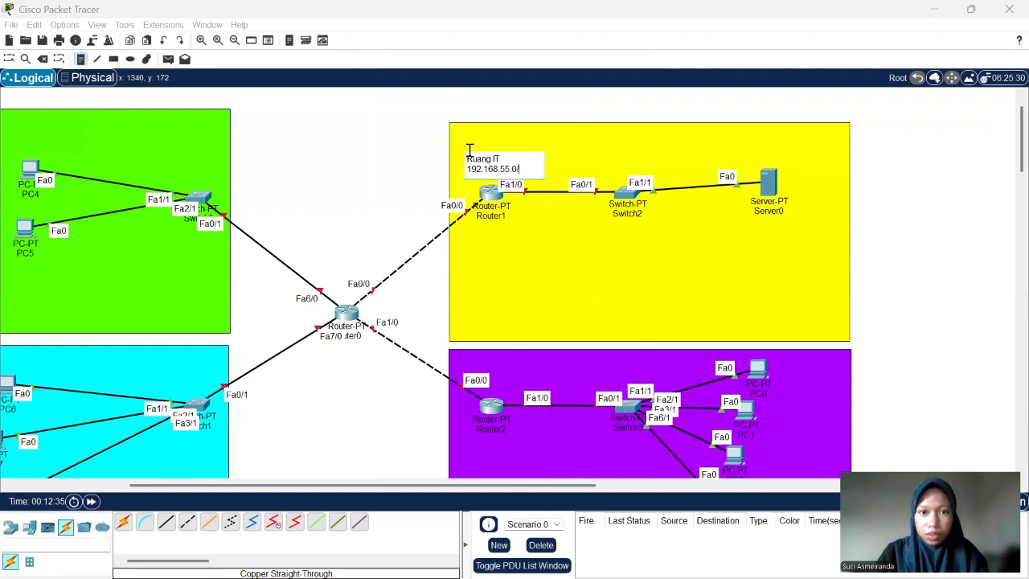
type("28")
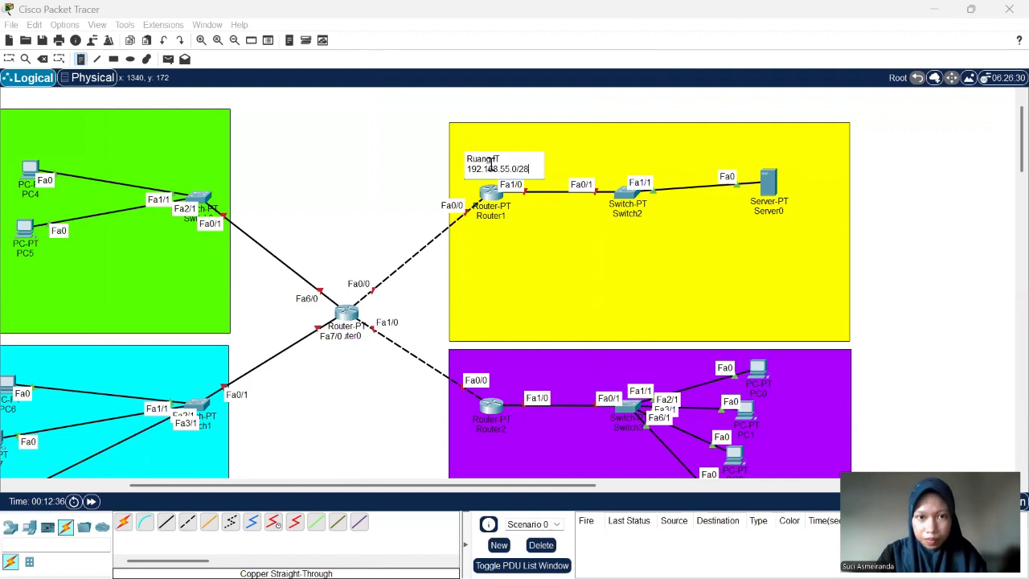
- Add a two-line note reading "R Rektorat" and "192.168.141.0/26" above Router2 in the purple rectangle
left_click(503, 364)
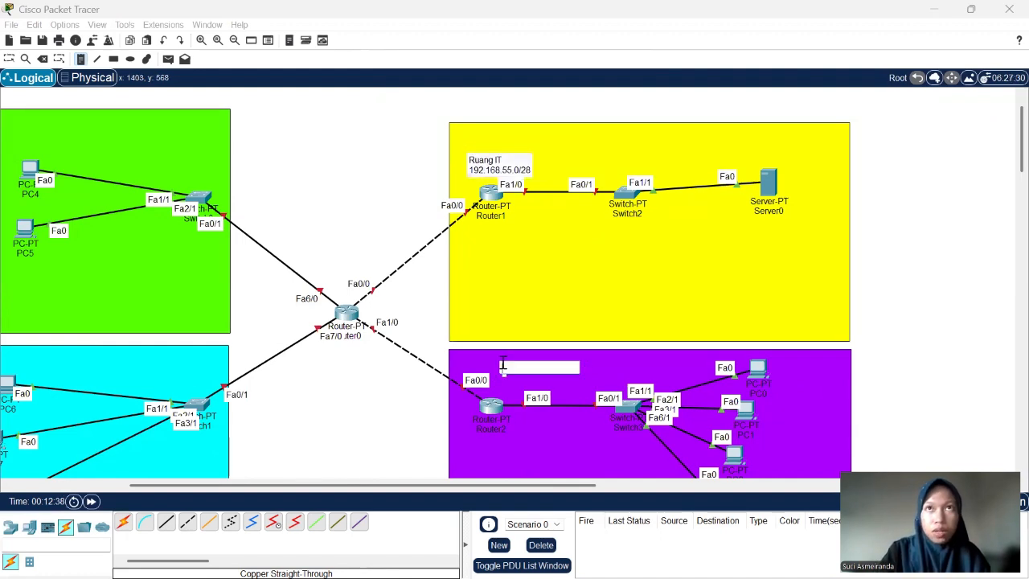
type("R")
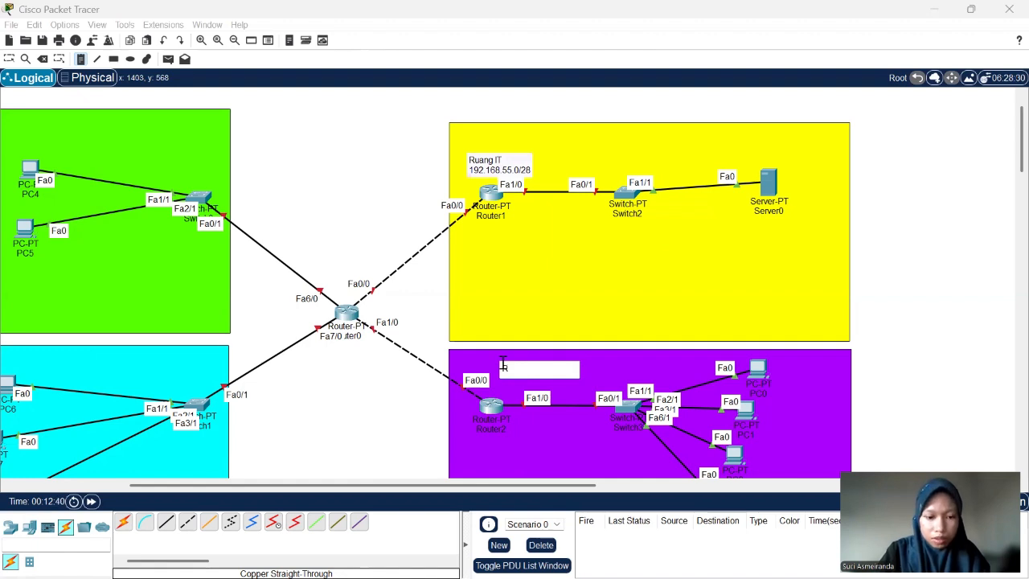
type("ektor")
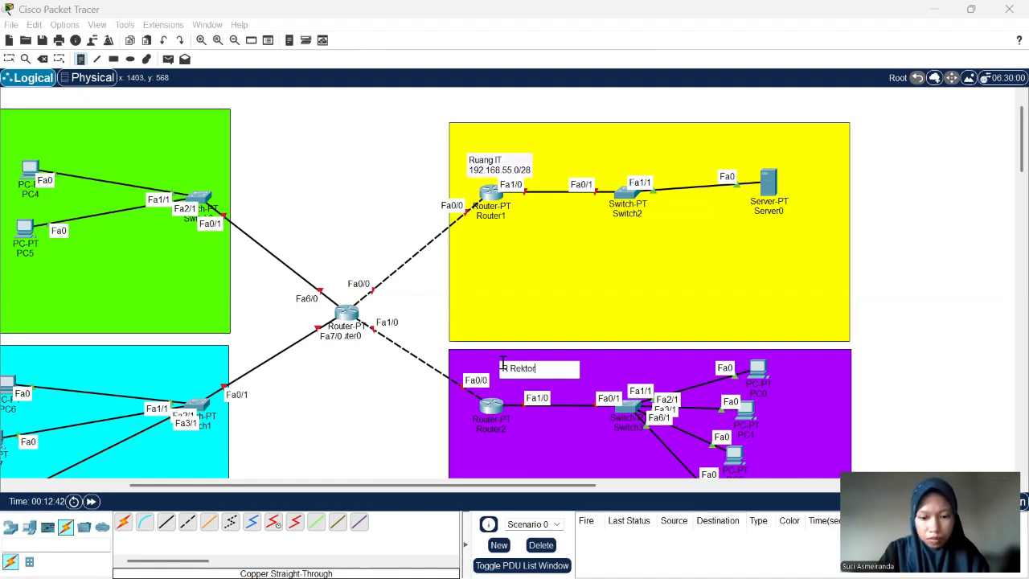
type("at")
key("Return")
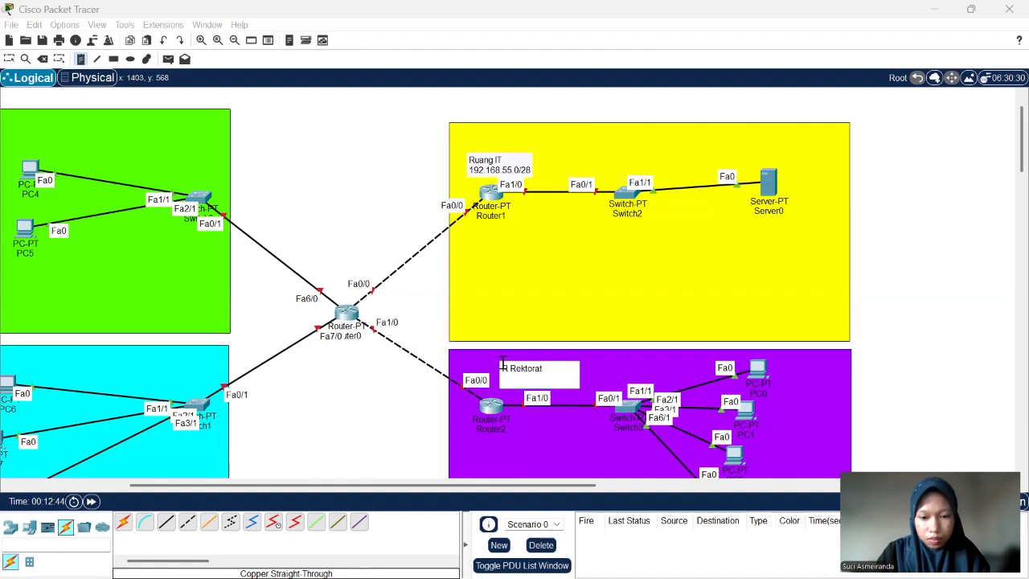
type("192.168")
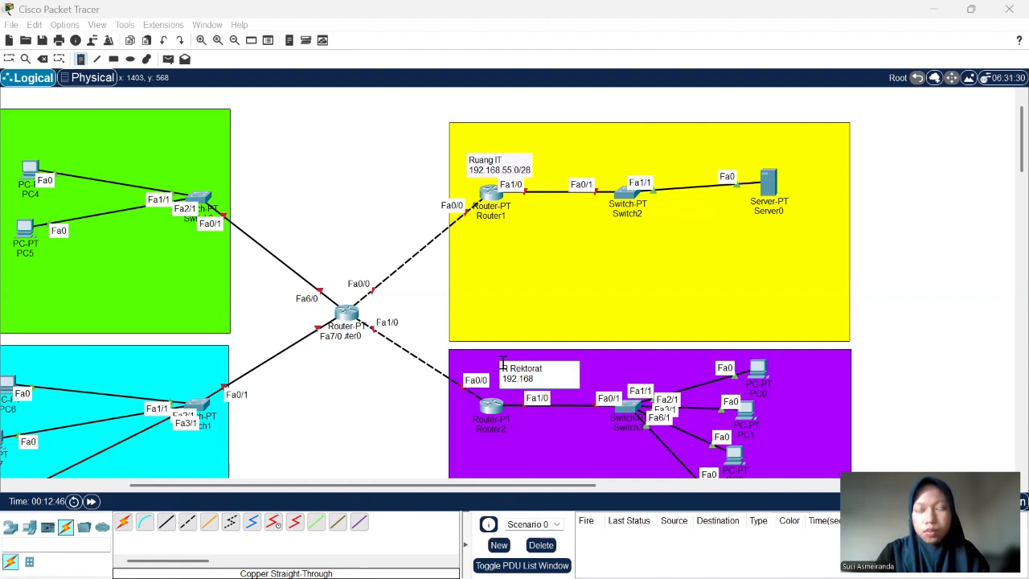
type(".")
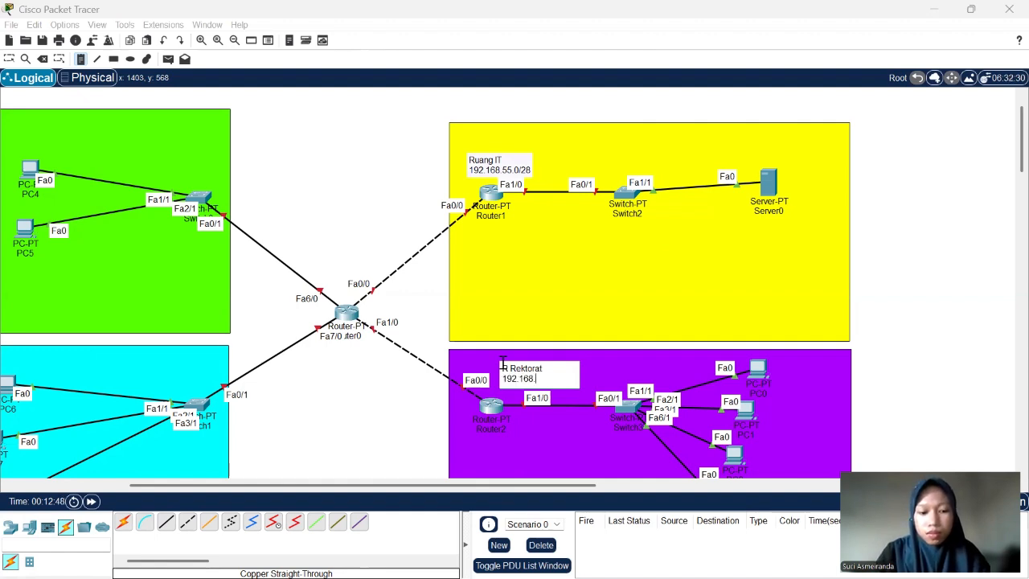
type("141")
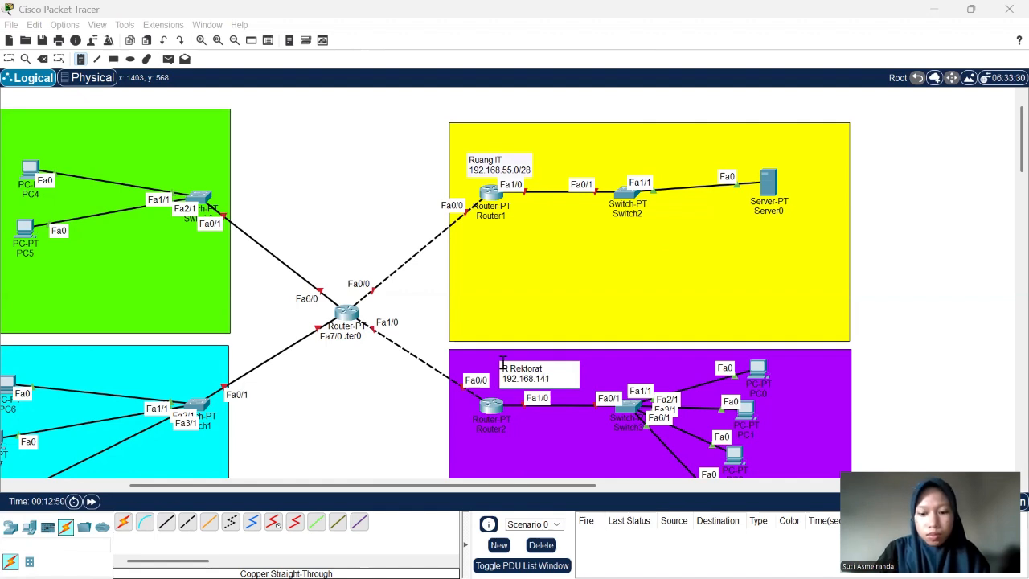
type(".0")
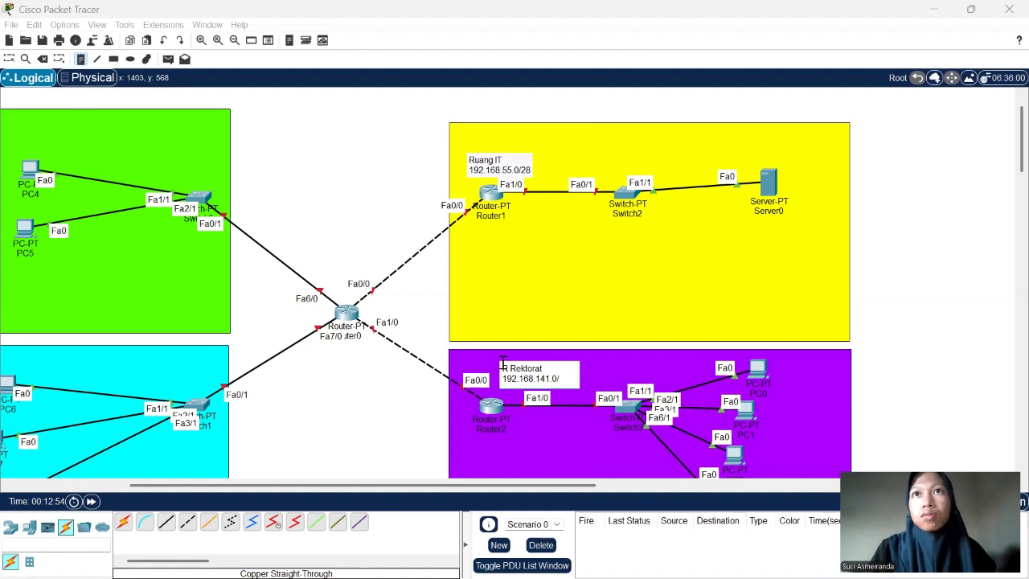
type("/26")
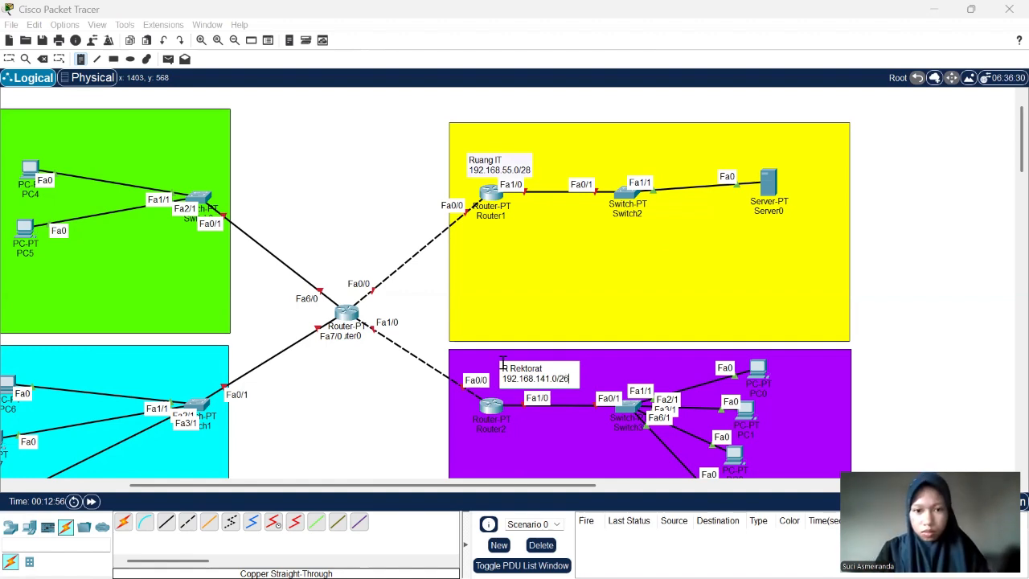
- Add a two-line note reading "Prodi SI" and "192.168.144.0/25" above Switch0 in the green rectangle
left_click(117, 130)
type("R")
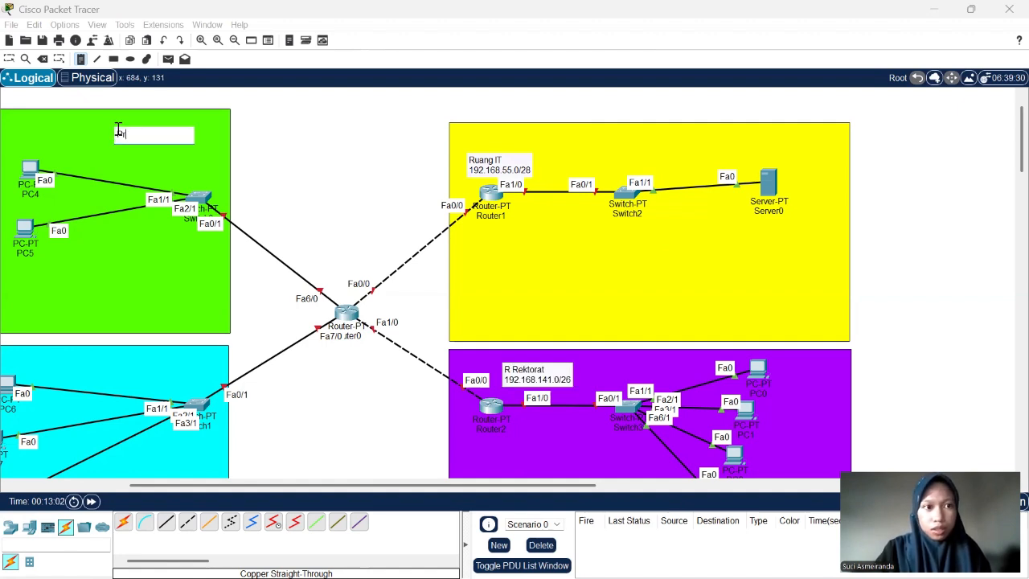
type("rodi S")
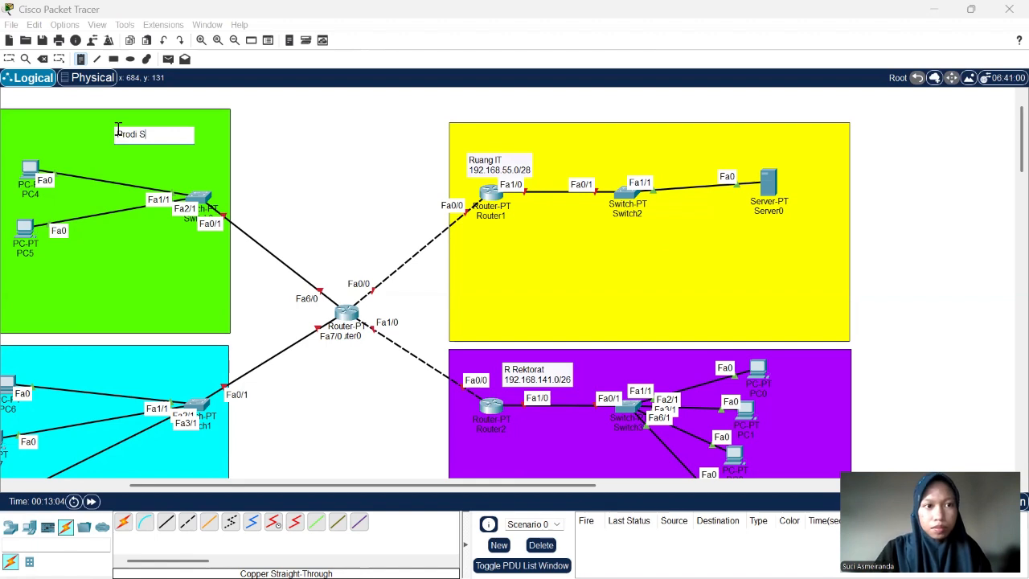
type("I")
key("Return")
type("192")
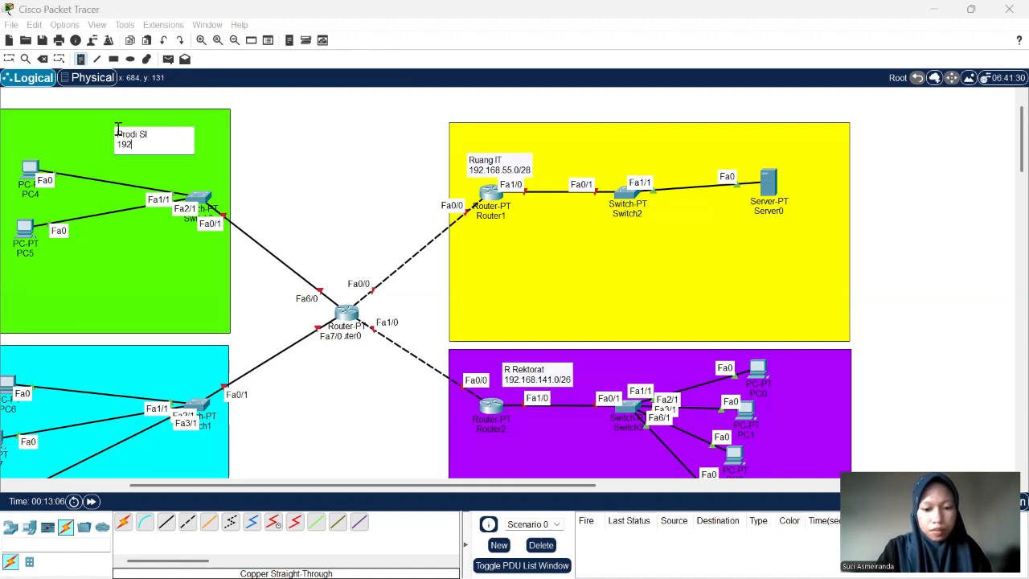
type(".168")
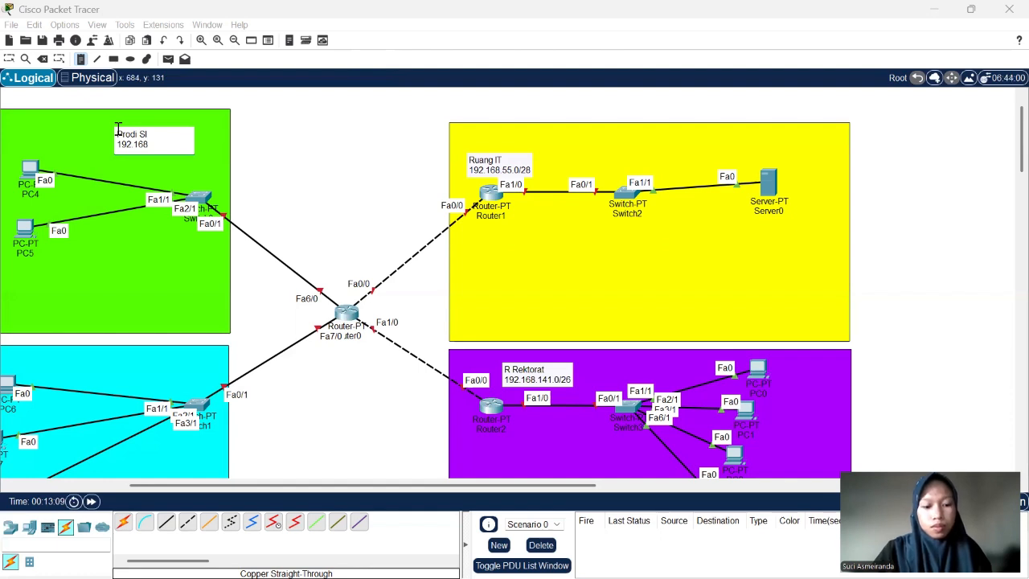
type(".144.")
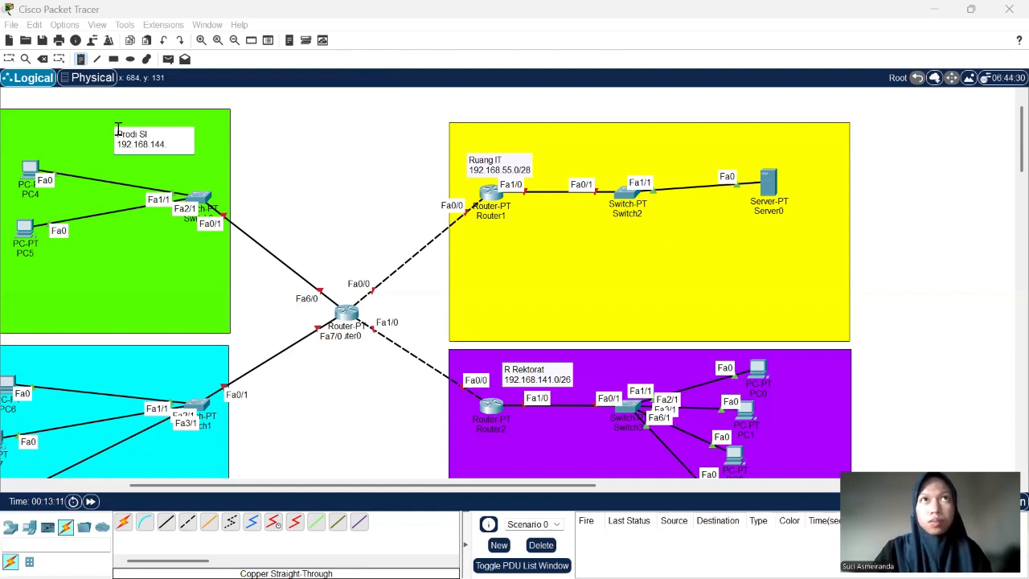
type("0/")
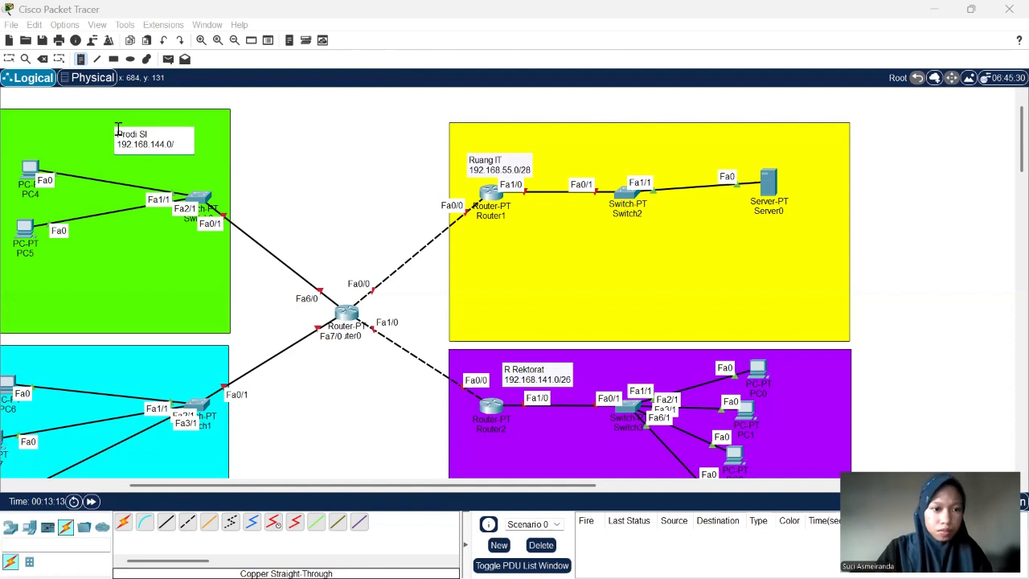
type("25")
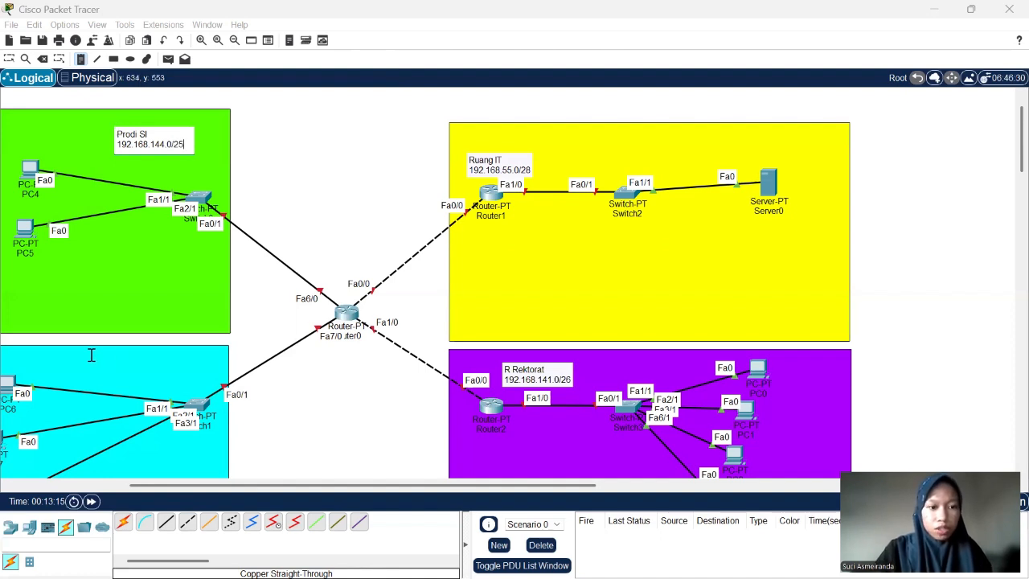
- Add a two-line note reading "Prodi TI" and "192.168.200.0/24" near the upper edge of the cyan rectangle, then leave the note tool
left_click(91, 355)
type("Prodi")
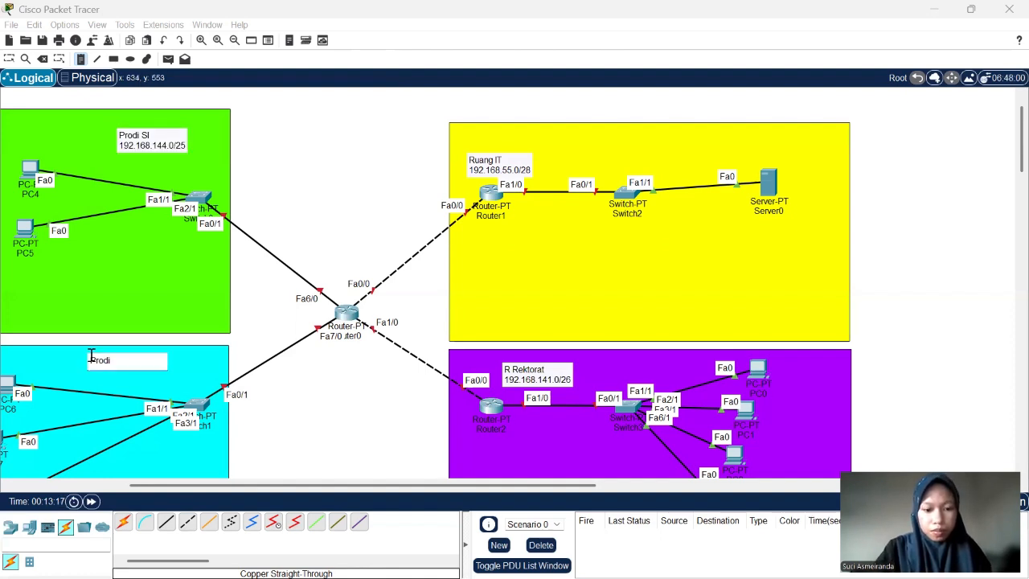
type(" TI")
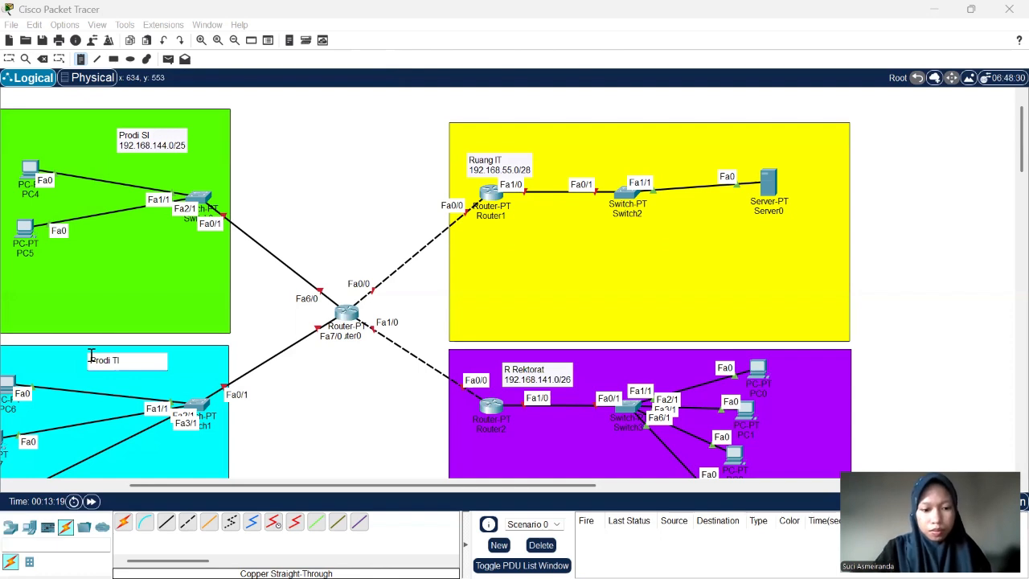
key("Return")
type("192.")
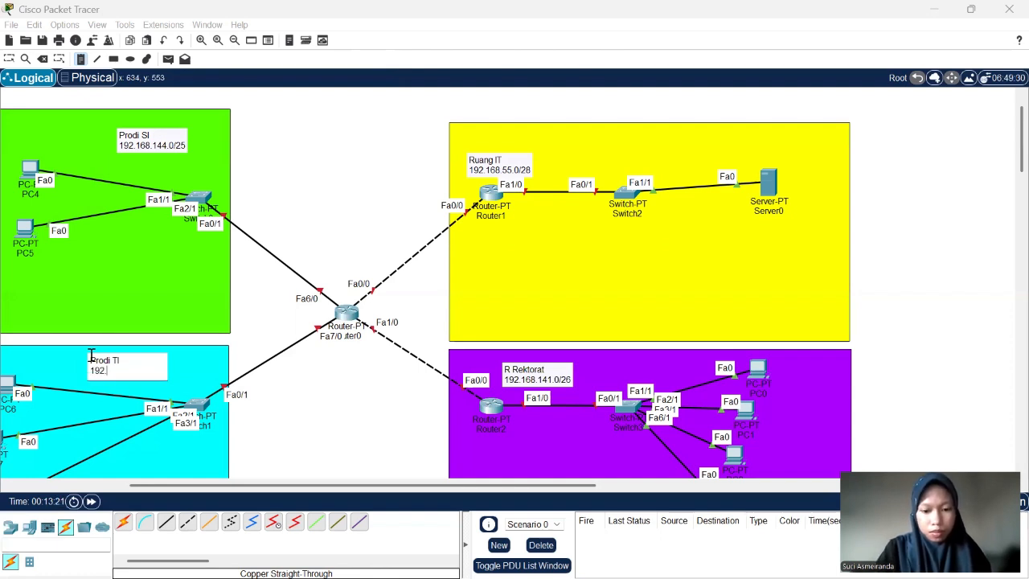
type("168")
type(".")
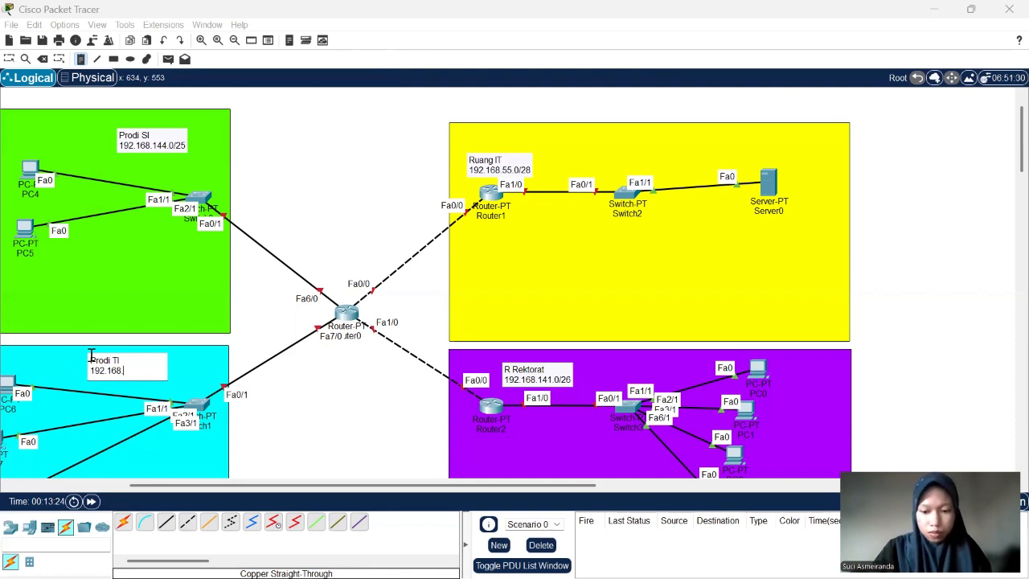
type("200.1")
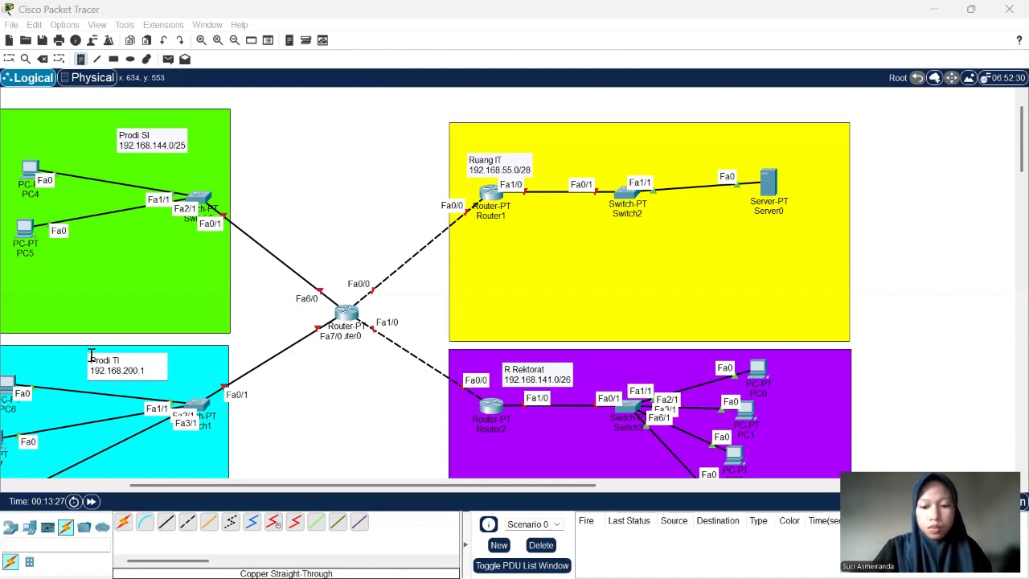
key("BackSpace")
type("0/")
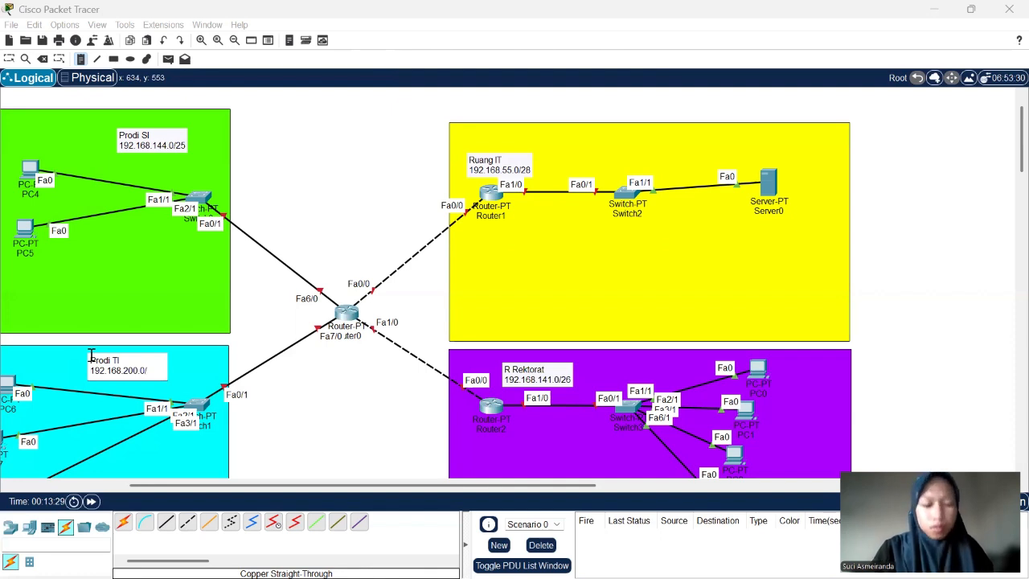
type("24")
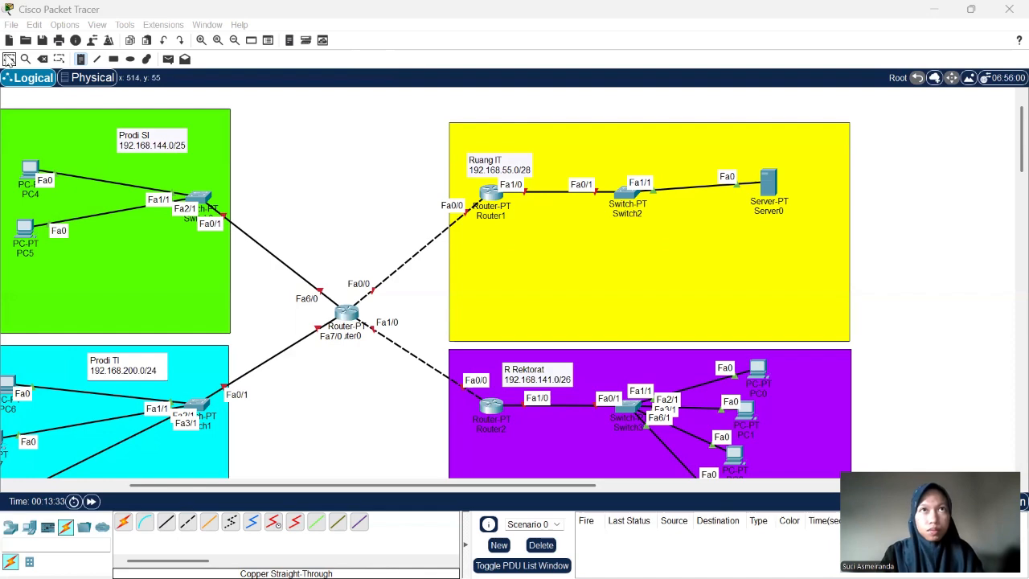
left_click(9, 59)
- Add a note reading "10.10.10.0/30" on the dashed link between Router0 and Router1
scroll(292, 169, "down", 2)
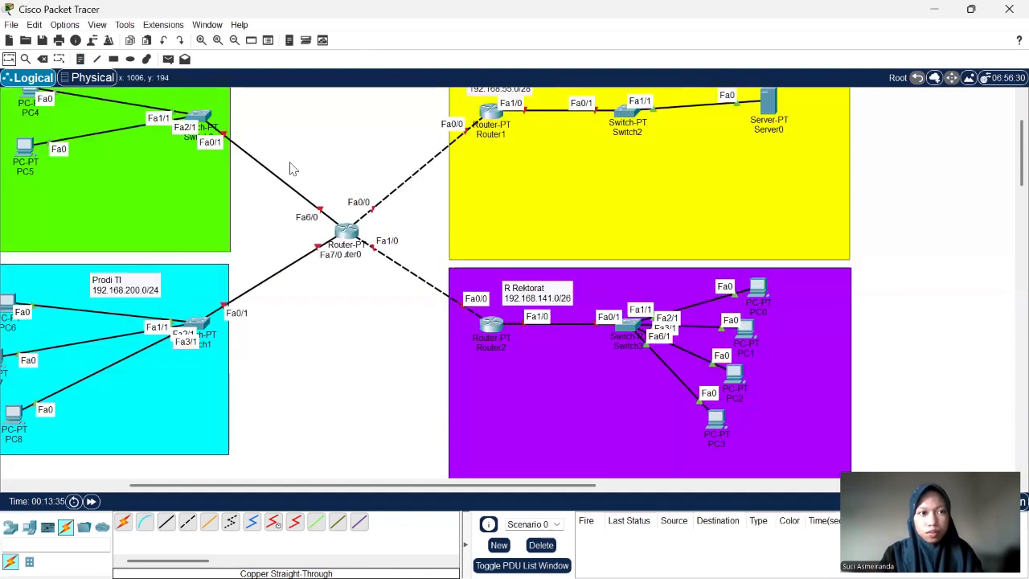
scroll(292, 169, "up", 2)
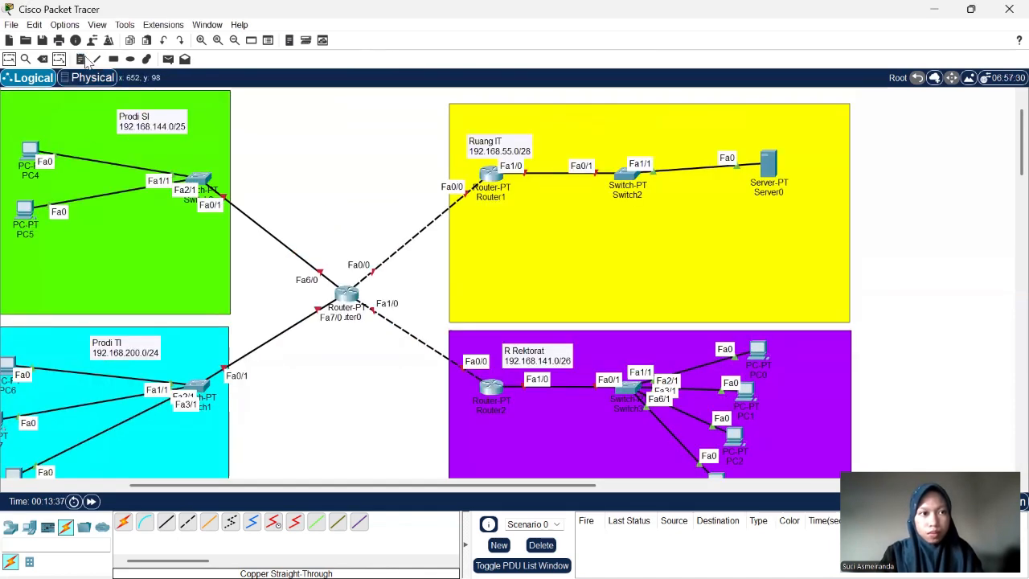
left_click(83, 60)
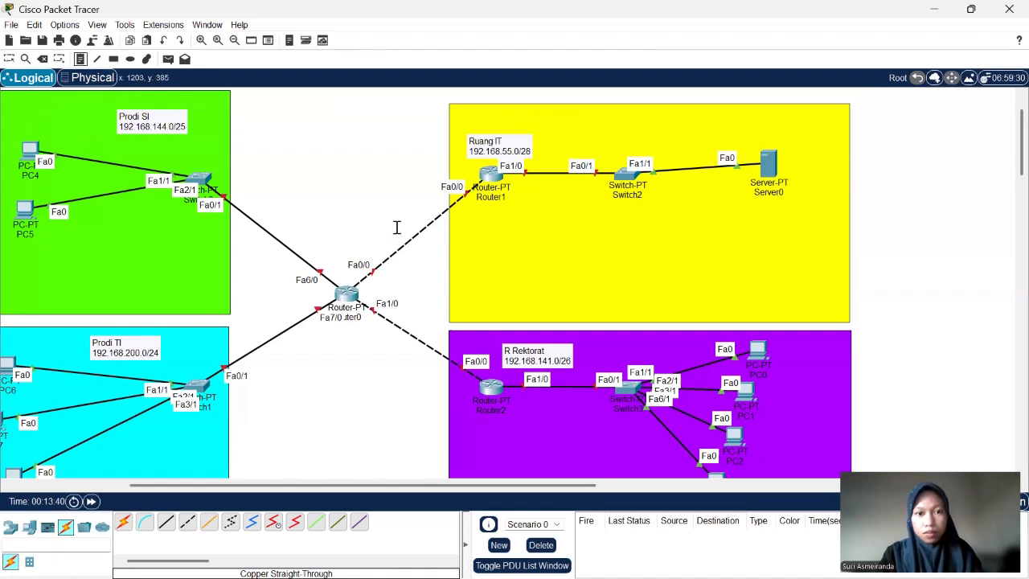
left_click(396, 228)
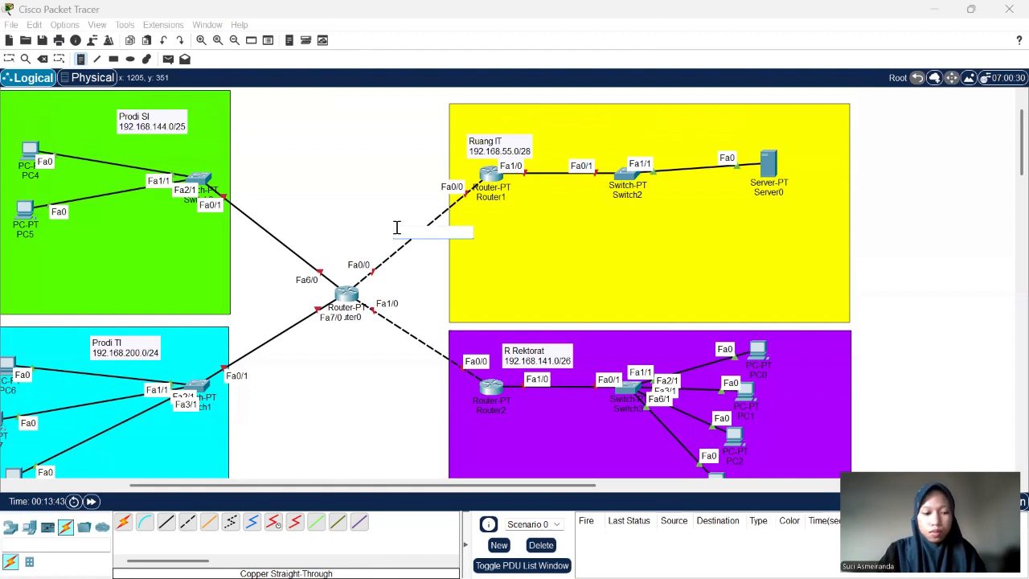
type("10.")
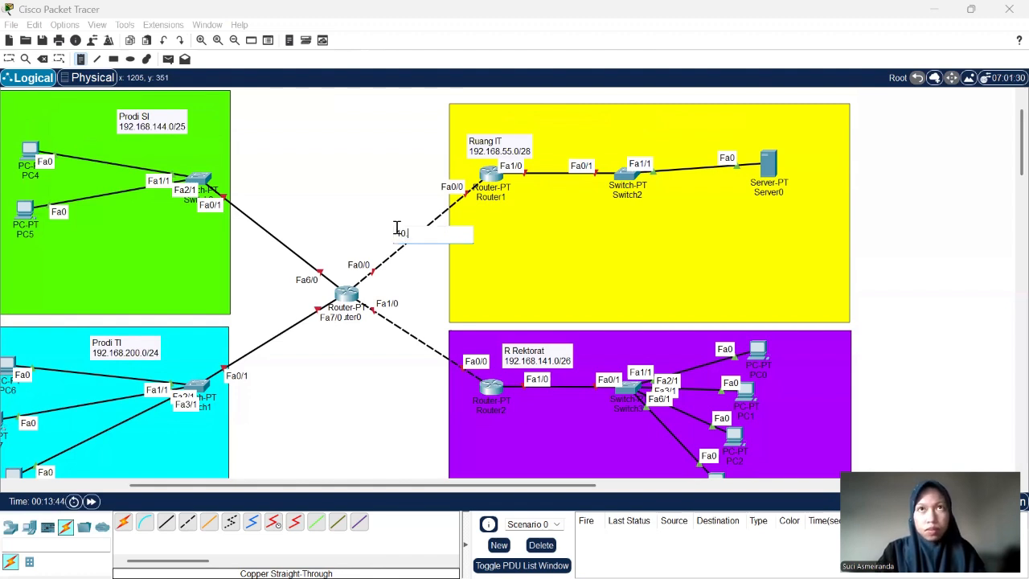
type("10")
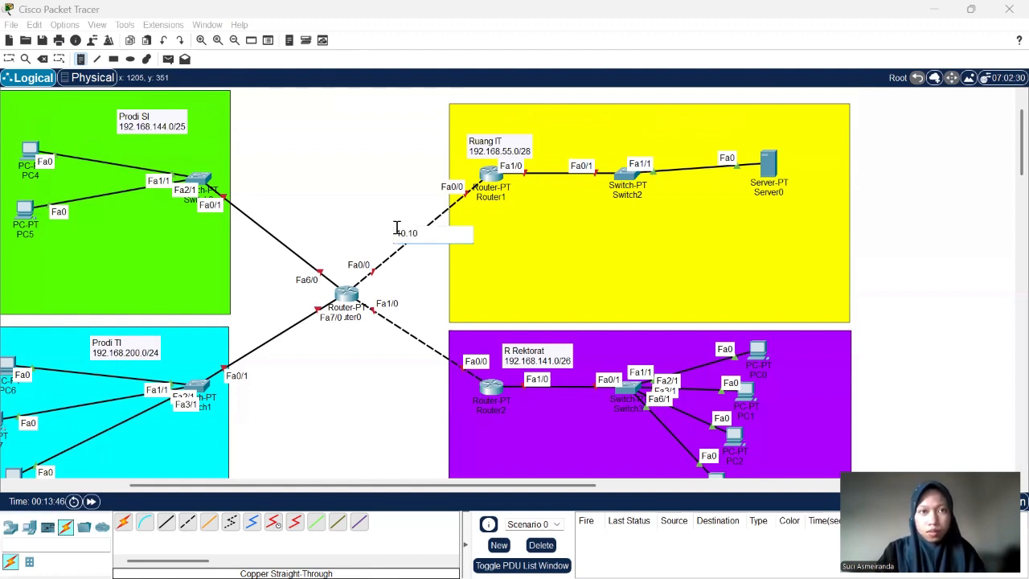
type(".10.")
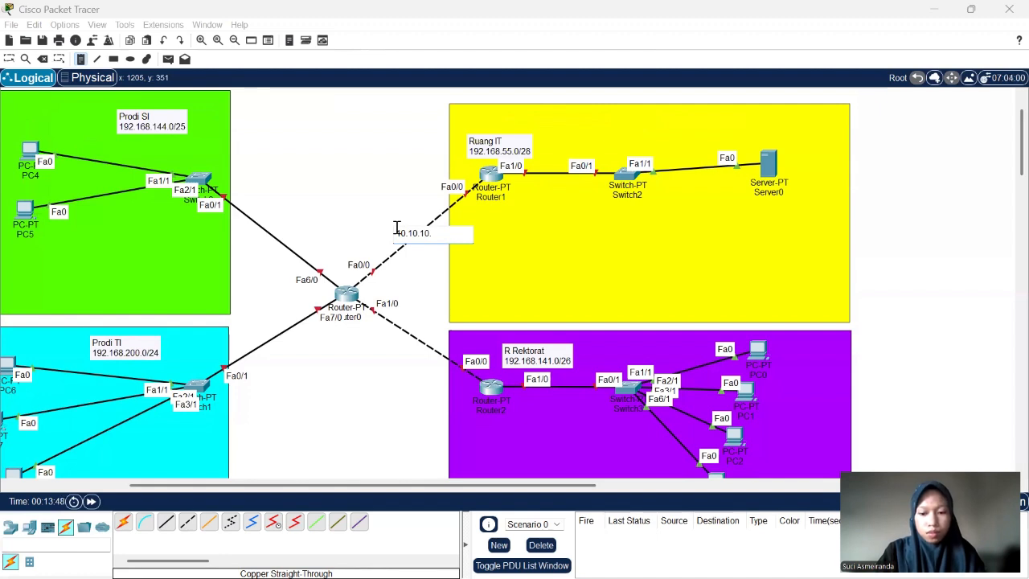
type("0/30")
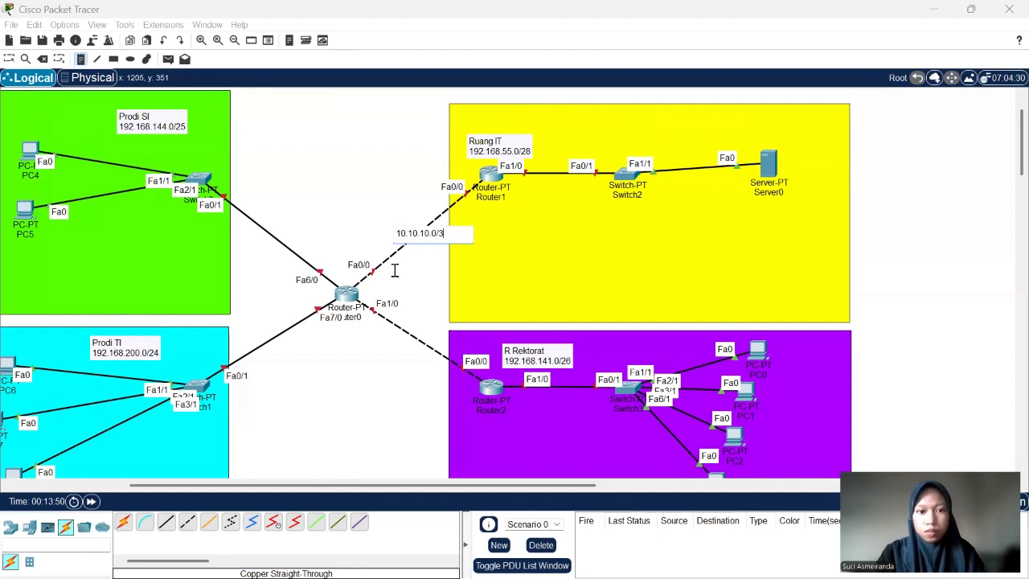
- Add a note reading "20.20.20.0/30" on the dashed link between Router0 and Router2 and leave the note tool
left_click(386, 341)
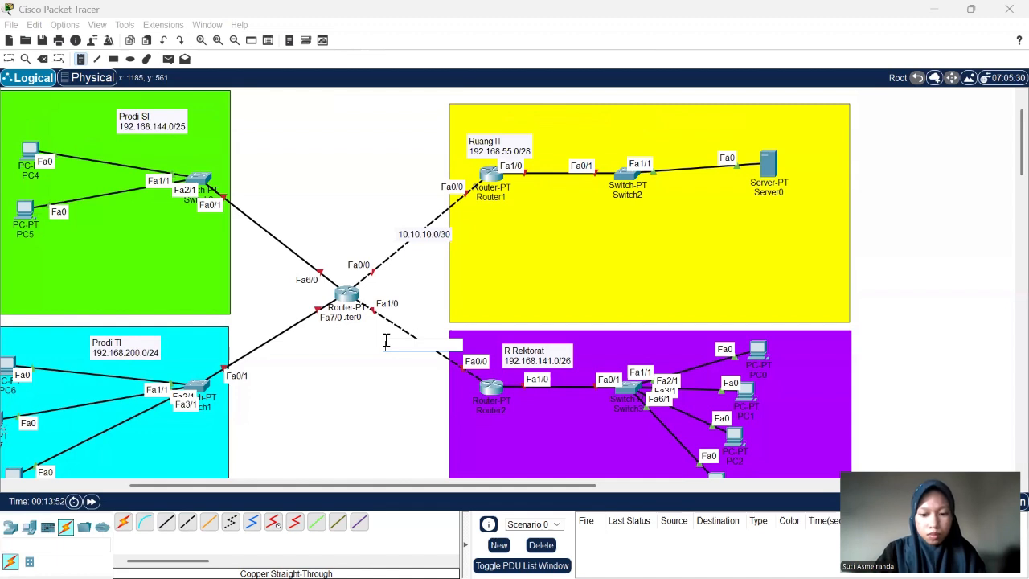
type("20.20.20")
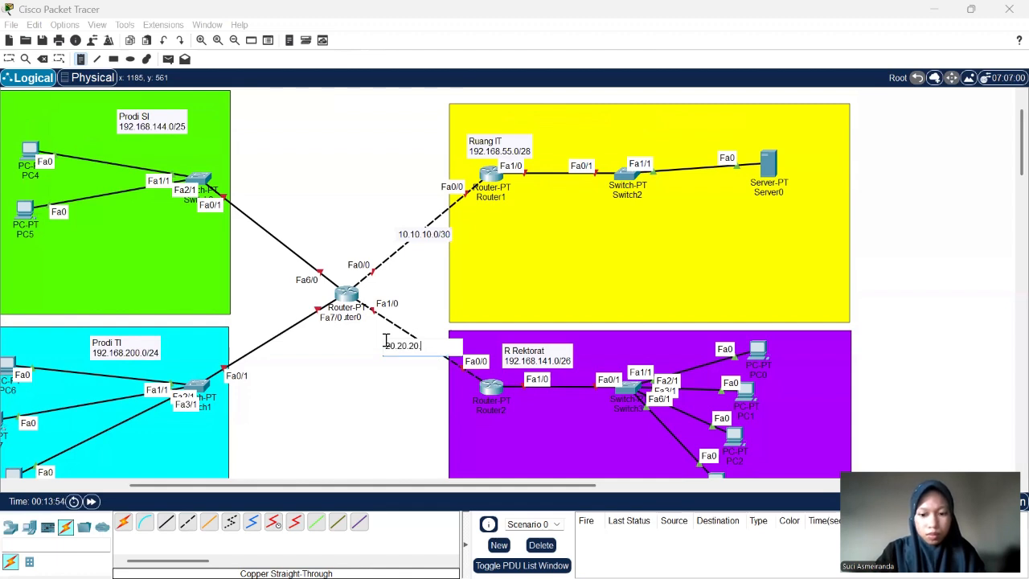
type(".0/")
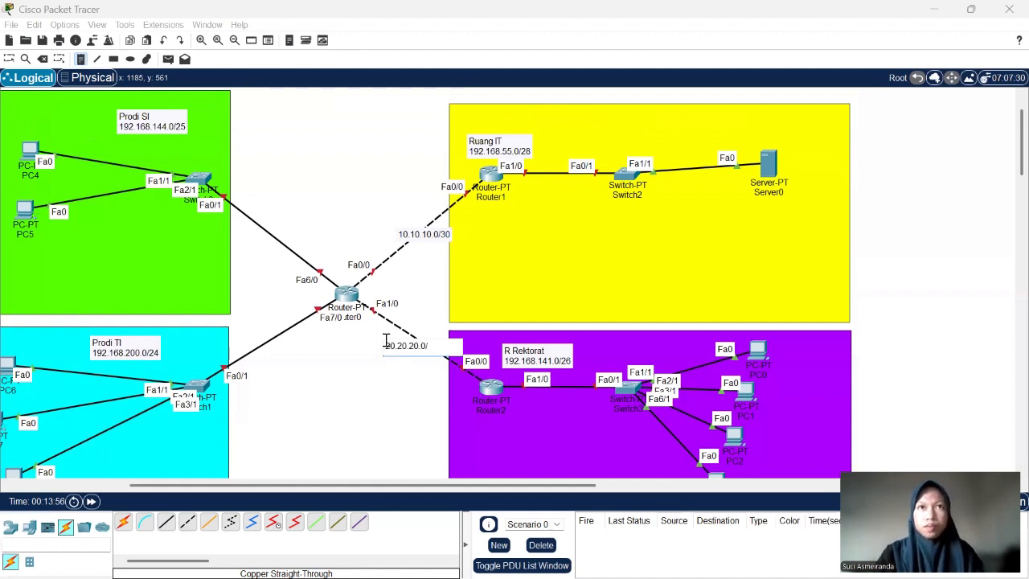
type("30")
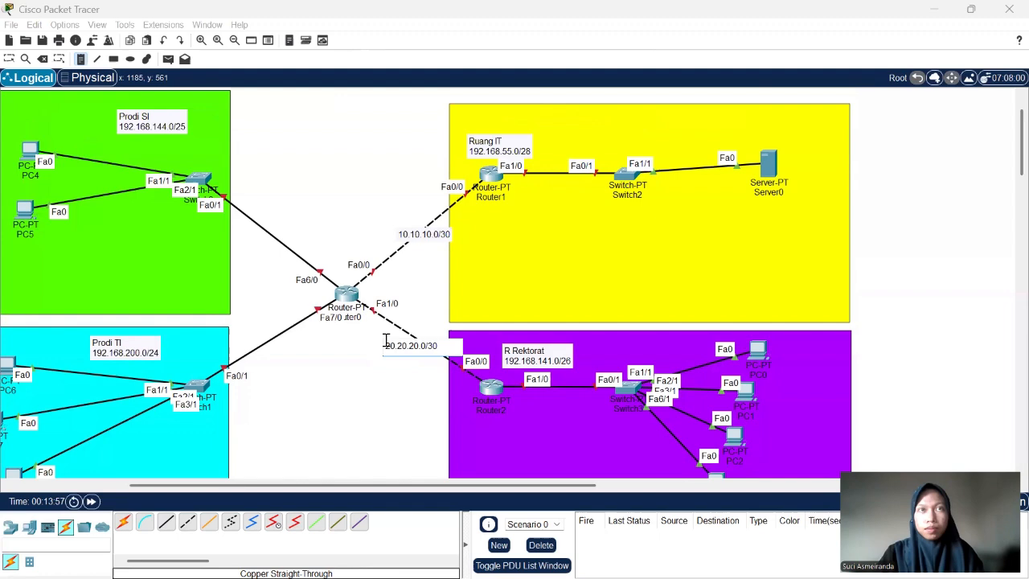
left_click(9, 61)
- Examine the complete topology with its four colored areas, their network labels and the labels of the router links
scroll(299, 187, "left", 3)
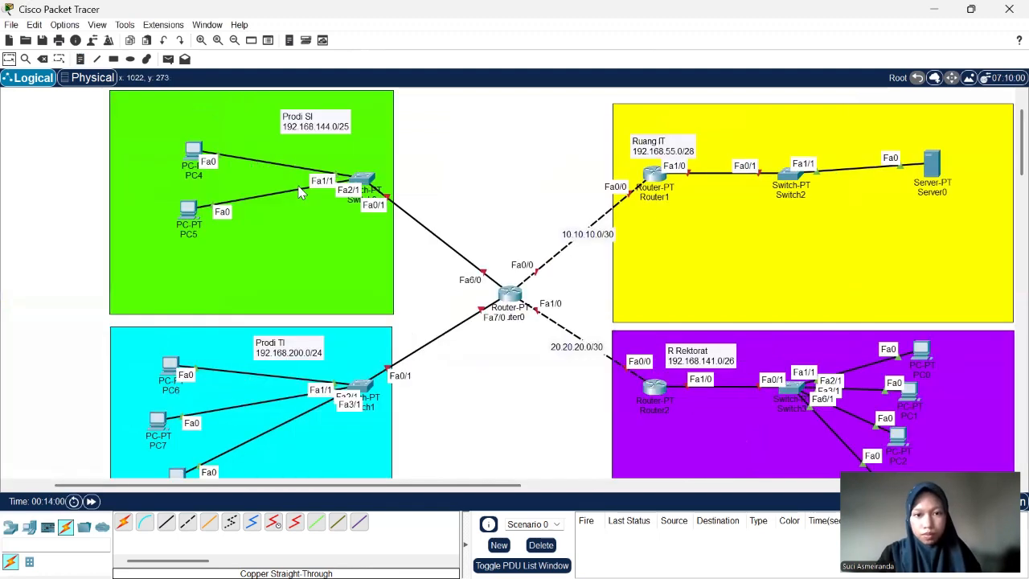
scroll(440, 232, "down", 1)
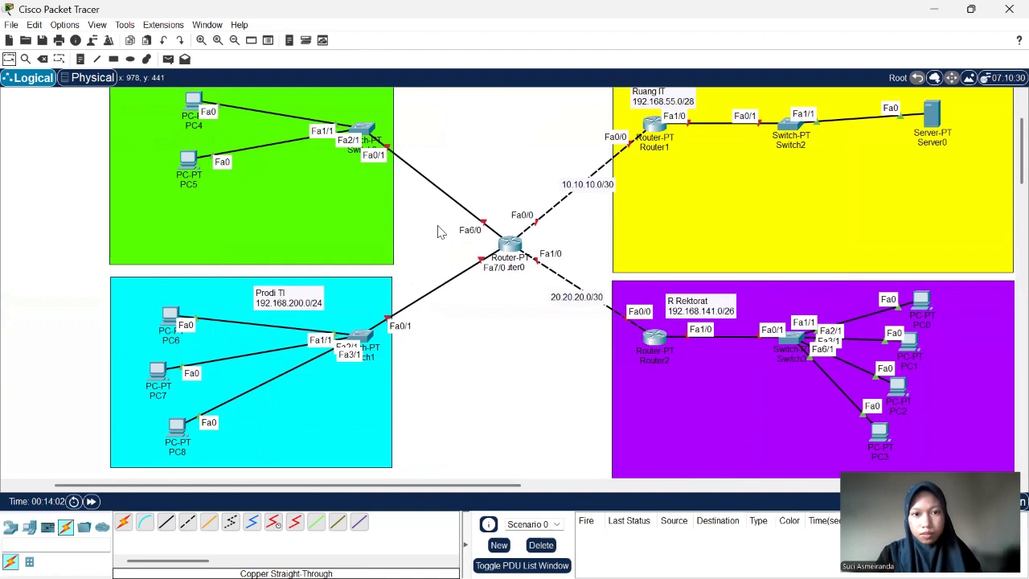
scroll(439, 232, "down", 3)
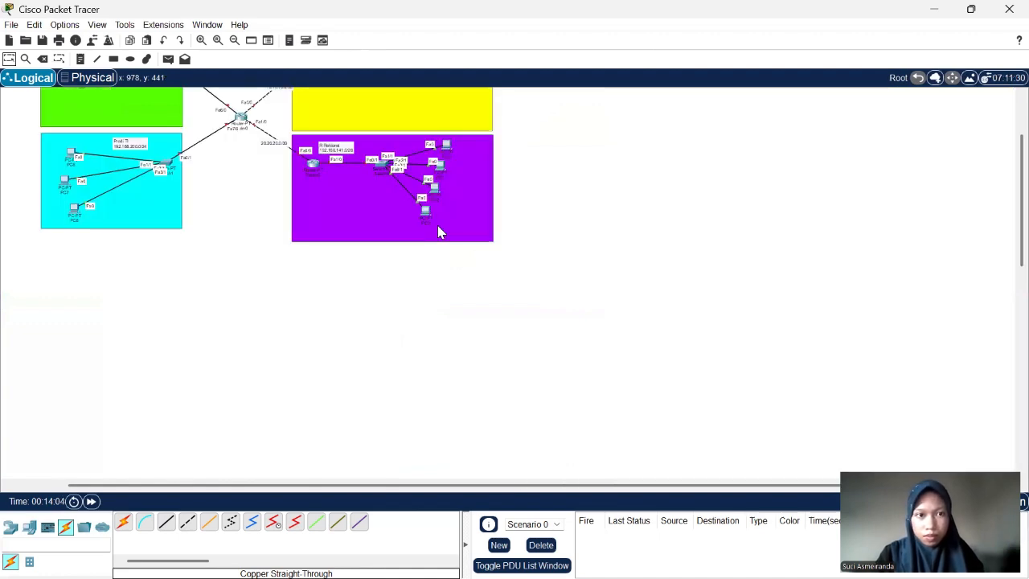
scroll(439, 232, "up", 2)
scroll(439, 233, "up", 2)
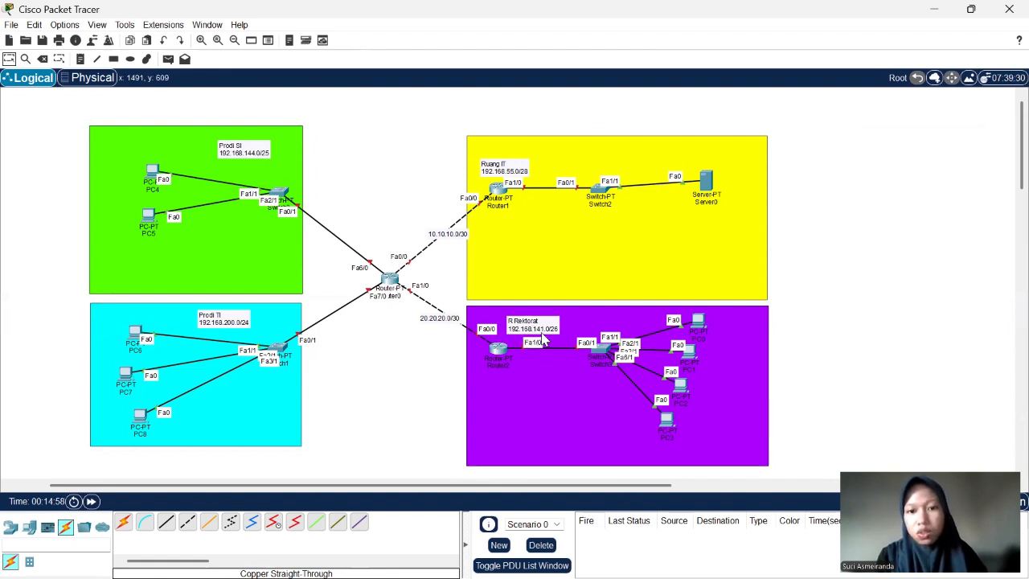
scroll(544, 341, "down", 1)
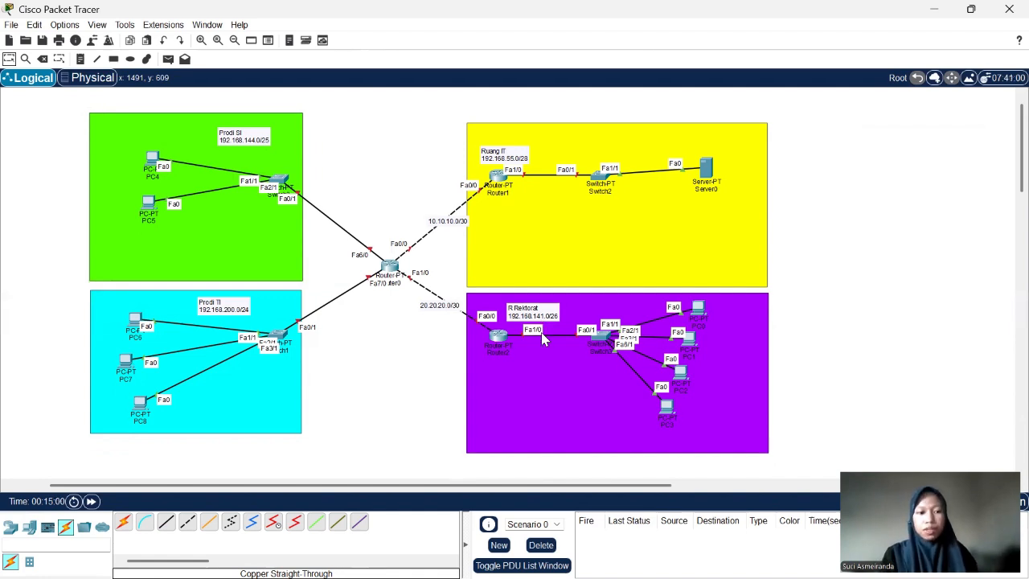
scroll(545, 341, "down", 2)
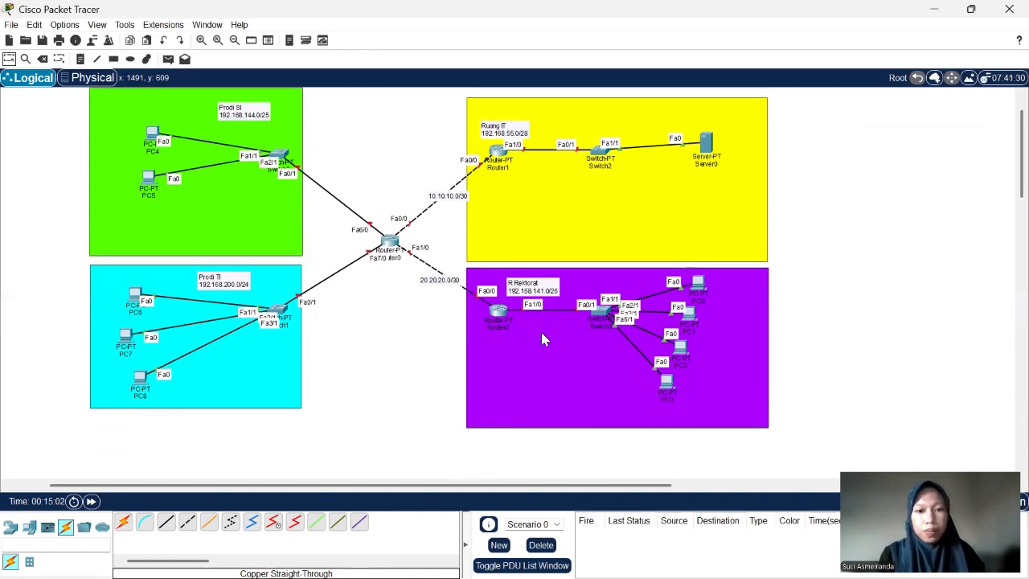
scroll(473, 249, "up", 1)
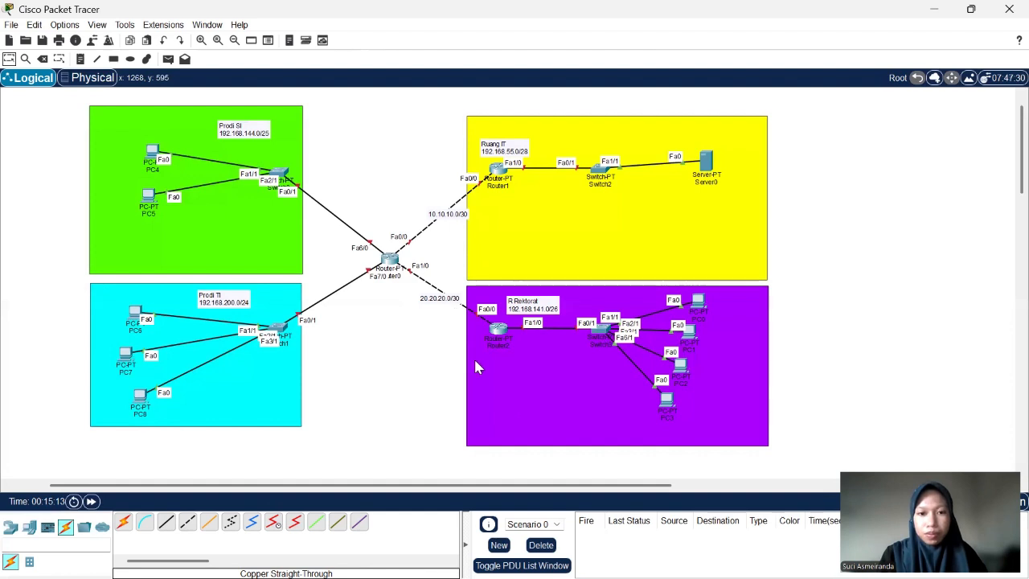
- Start a note in the blank area between the green and yellow rectangles with the lines "network:" and "Broadcast:"
scroll(476, 367, "left", 1)
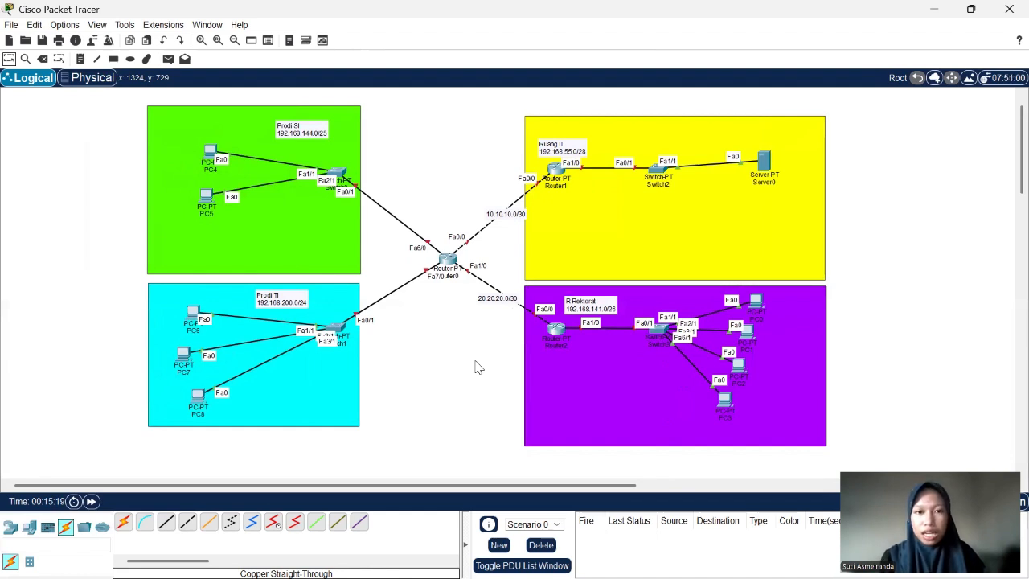
left_click(82, 61)
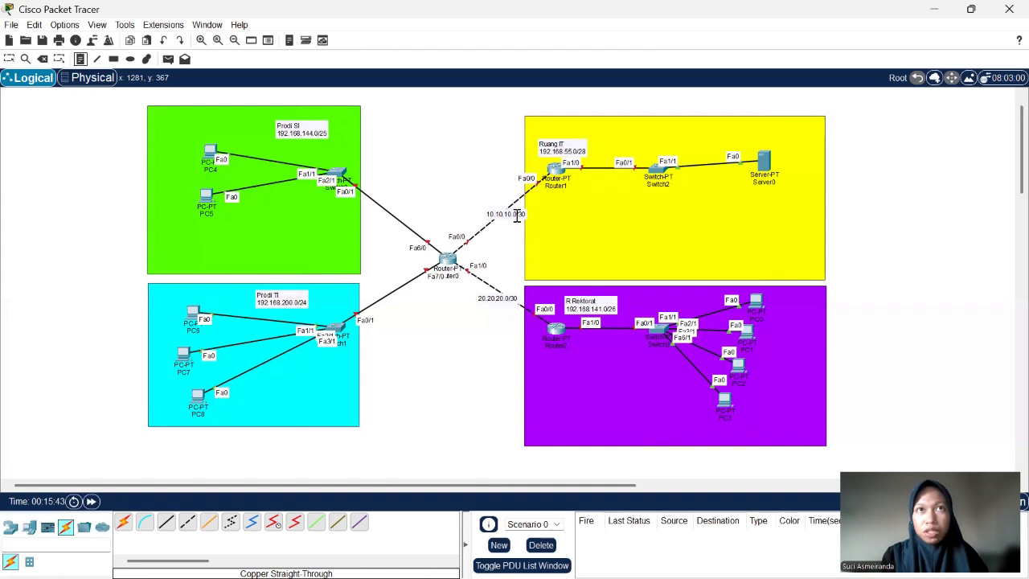
left_click(402, 133)
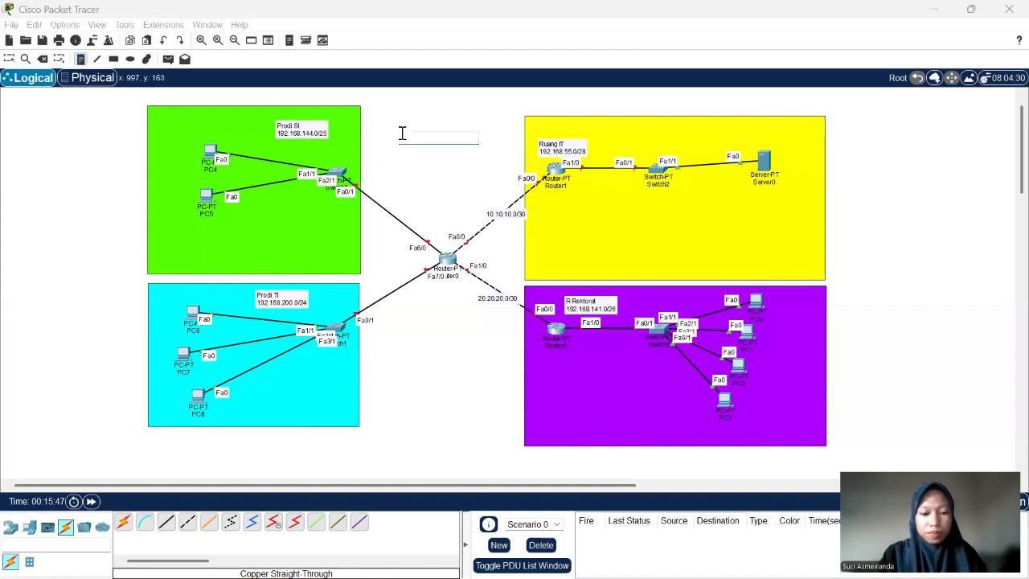
type("Net")
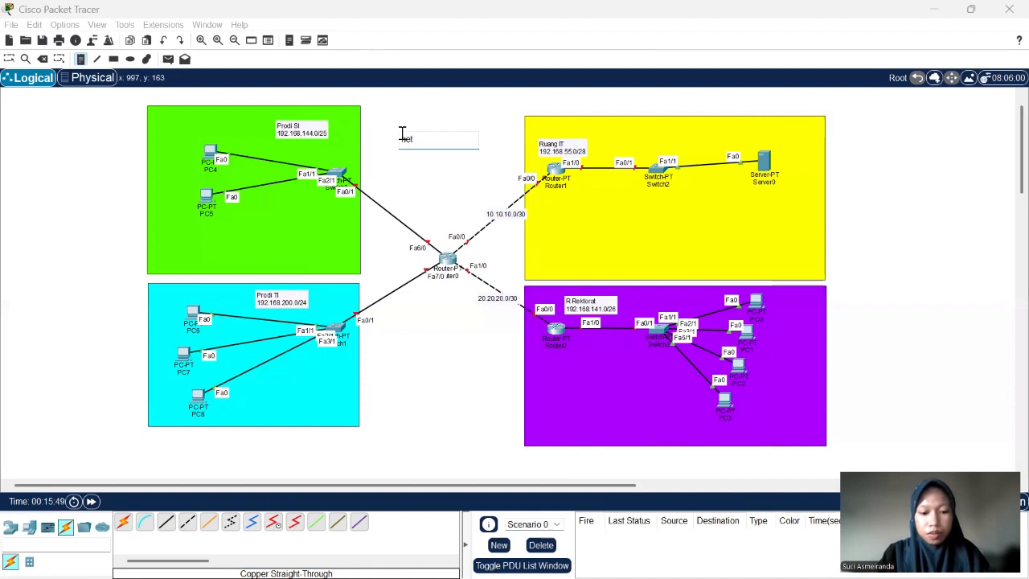
type("work")
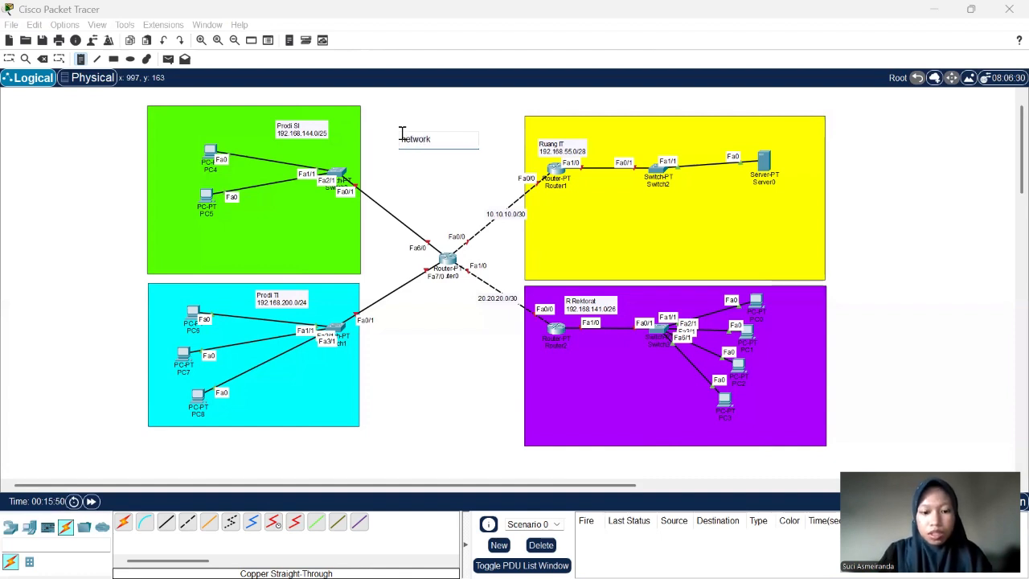
type(".")
key("Return")
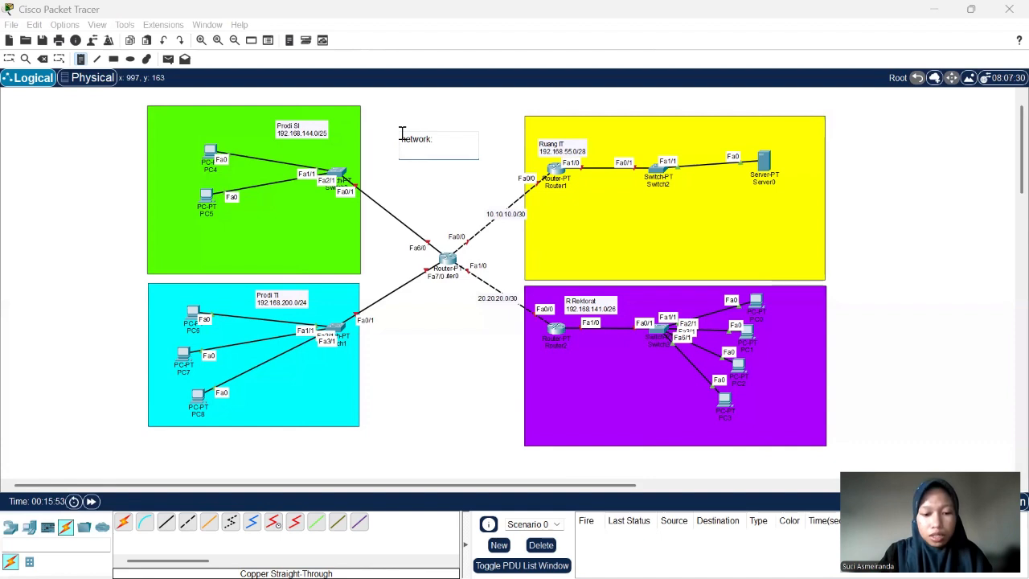
type("Broadcast:")
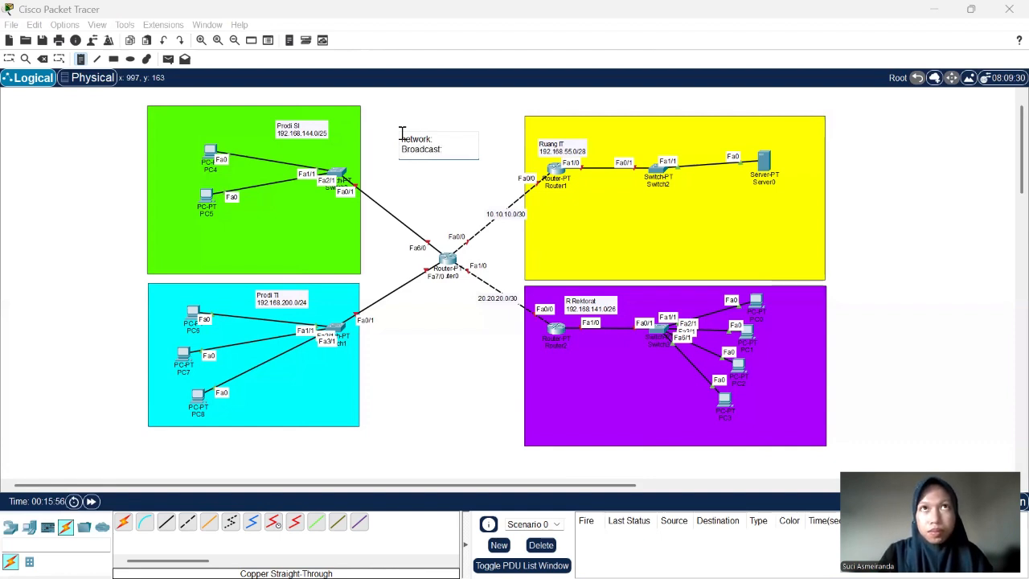
- Add the lines "Hostmin:", "Hostmax:" and "subnet:" below the Broadcast line of the note
key("Return")
type("Ho")
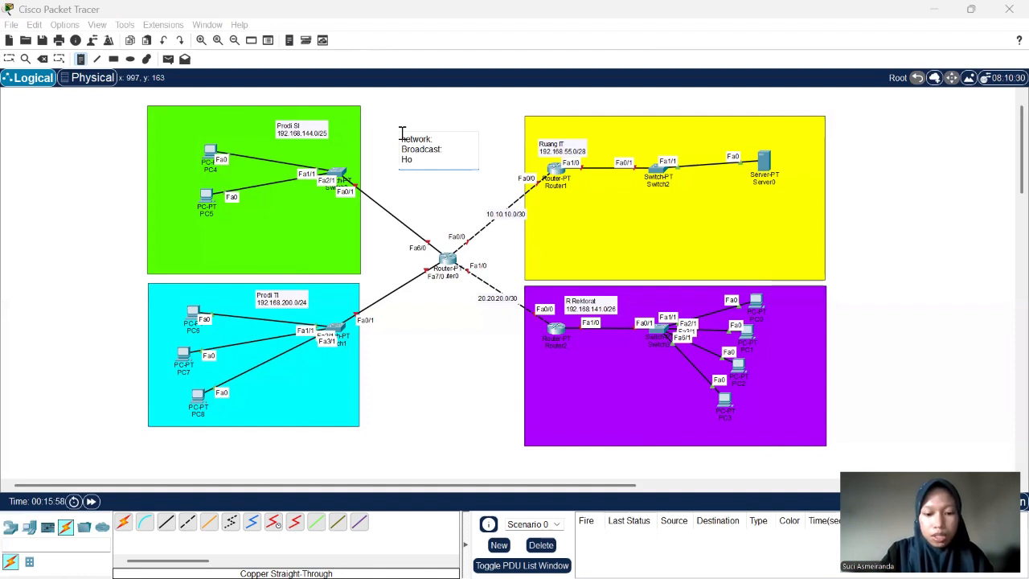
type("stmin")
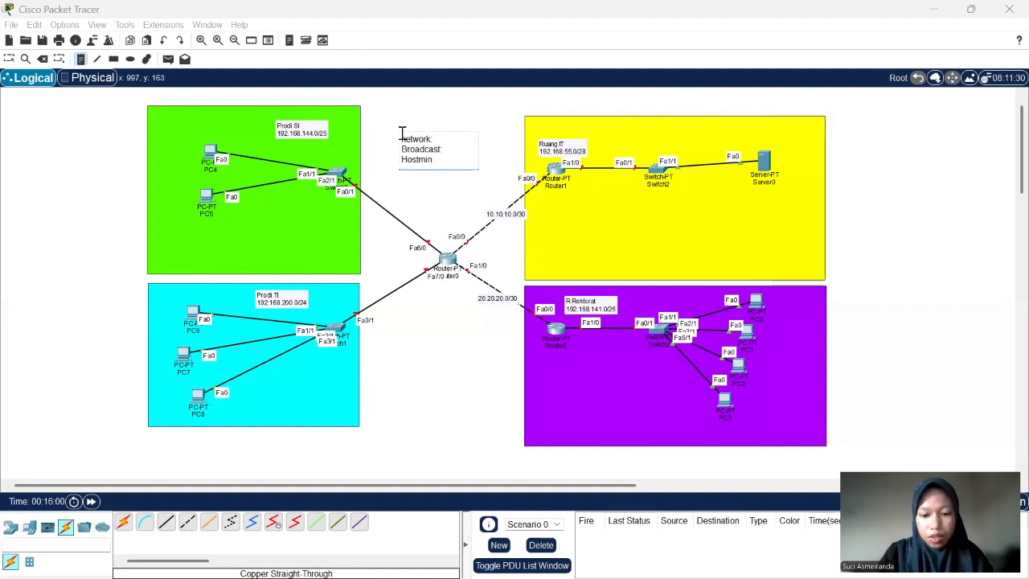
type(":")
key("Return")
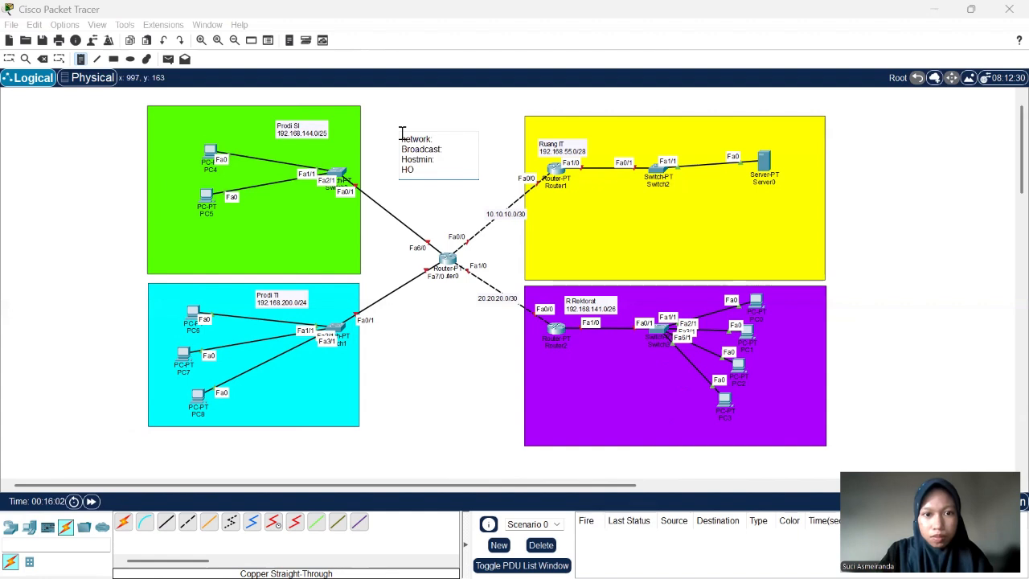
key("BackSpace")
type("ost:")
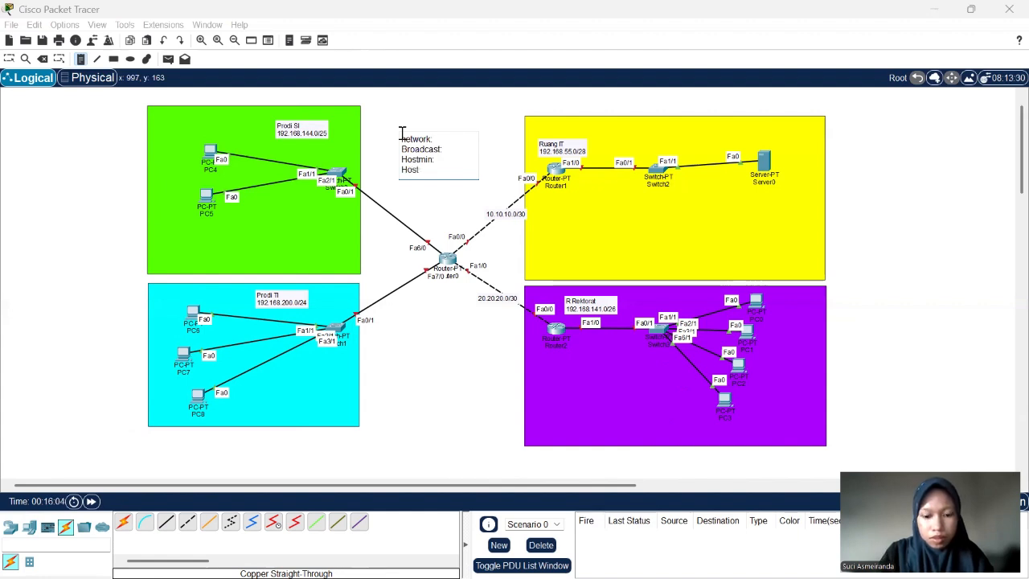
key("BackSpace")
type("max:")
key("Return")
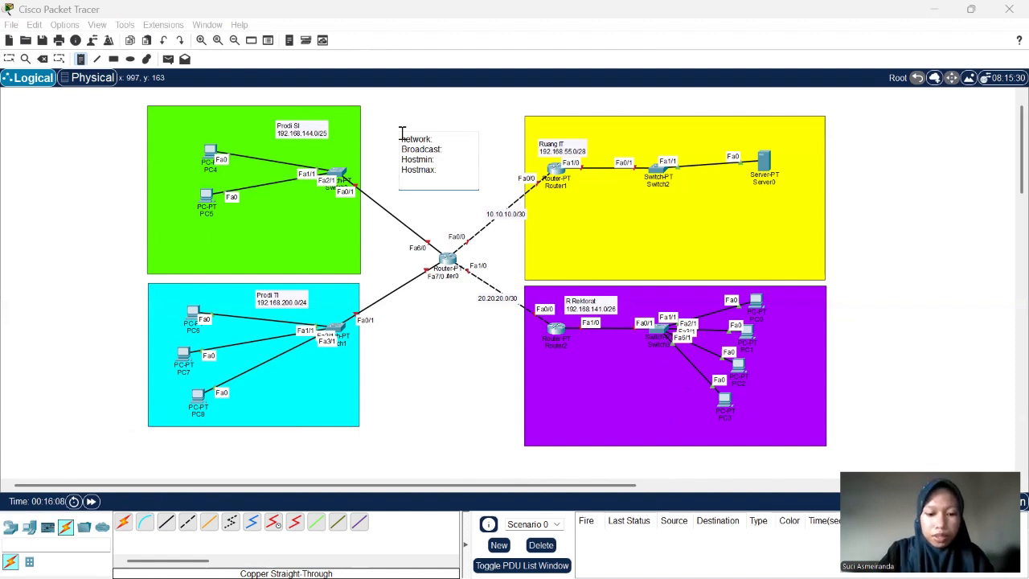
type("subnet")
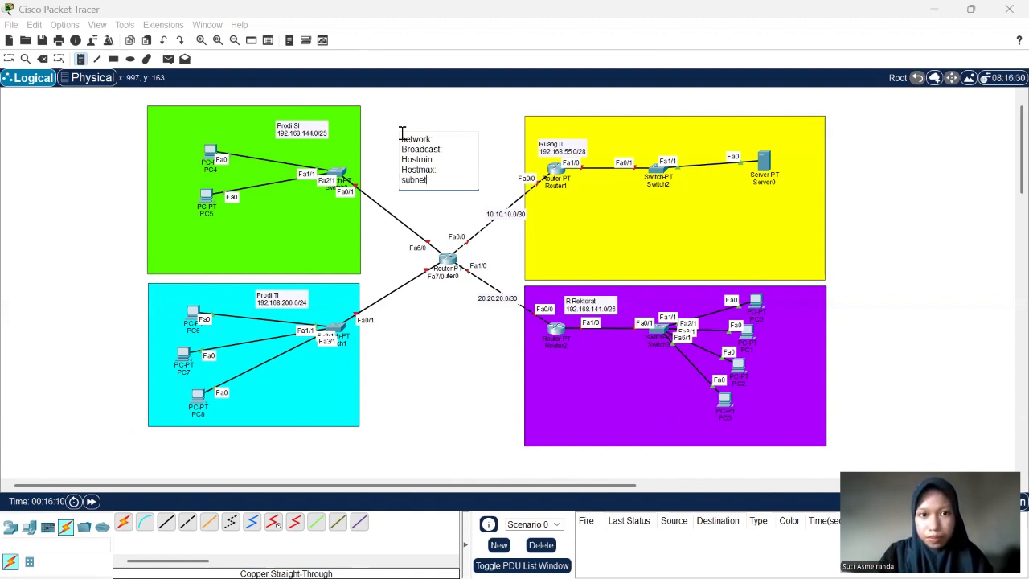
type(":")
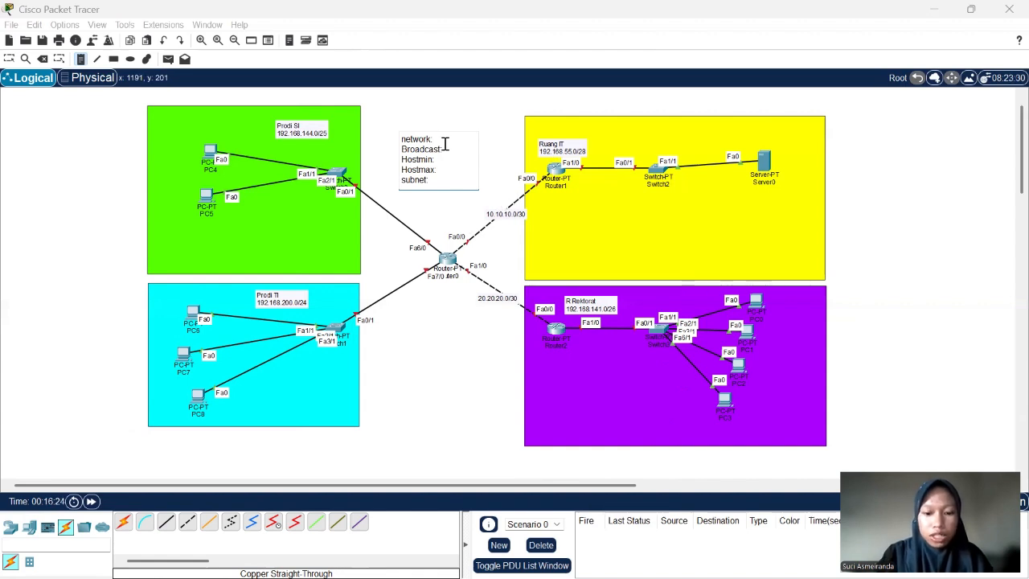
- Fill in the note's network address as 10.10.10.0 and its broadcast address as 10.10.10.3
type("10")
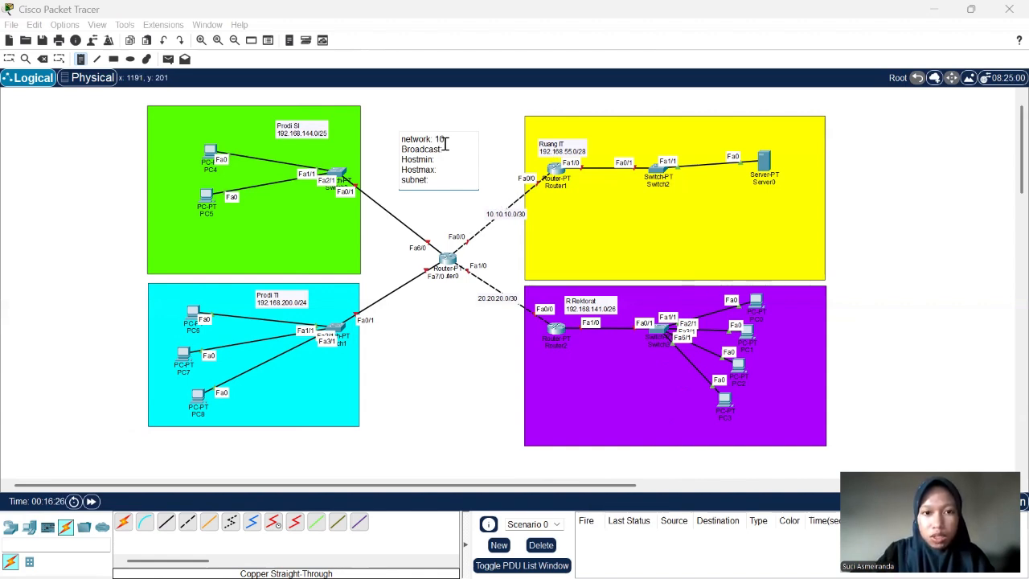
type(".10.10")
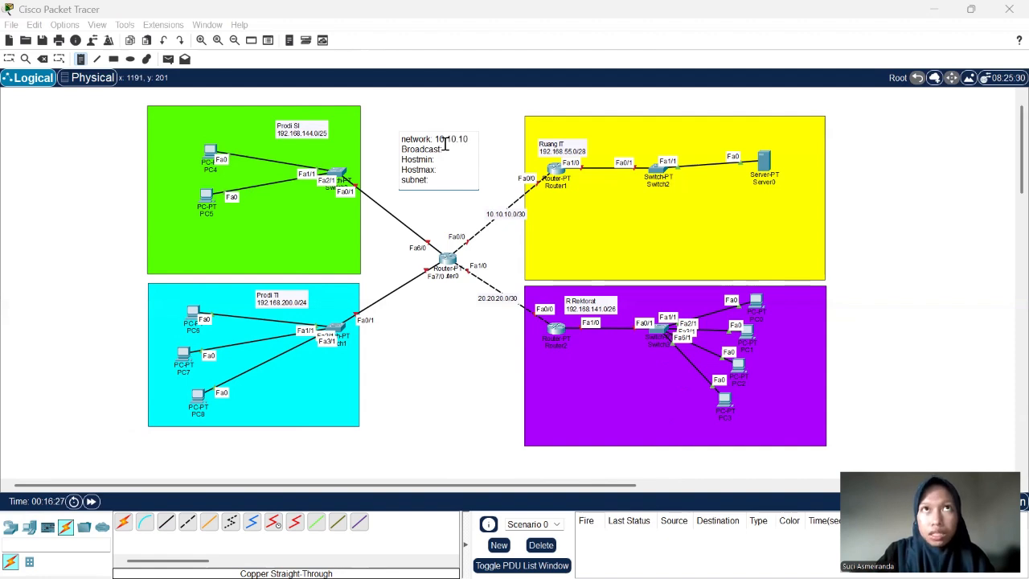
type(".0")
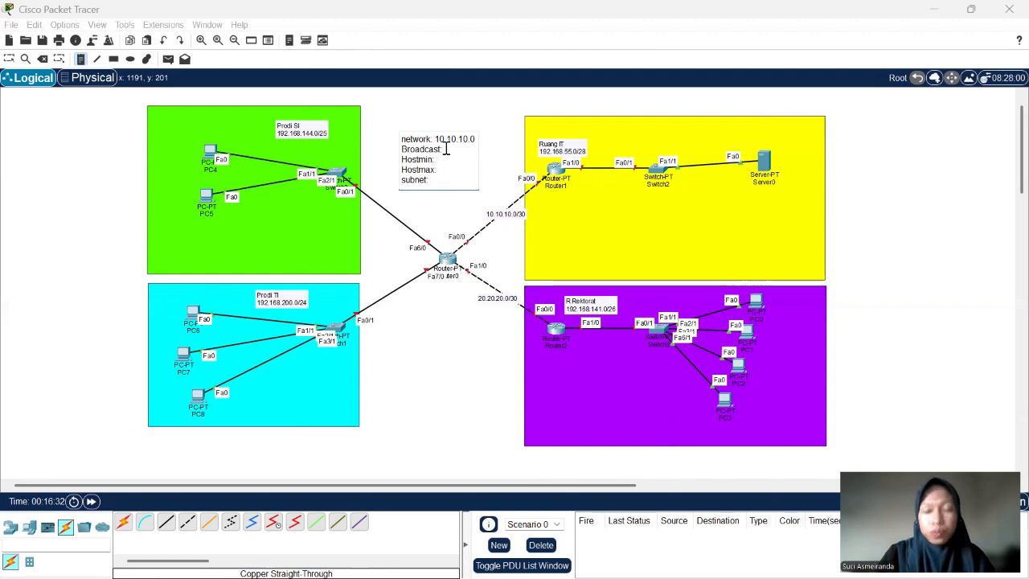
key("Down")
type("1")
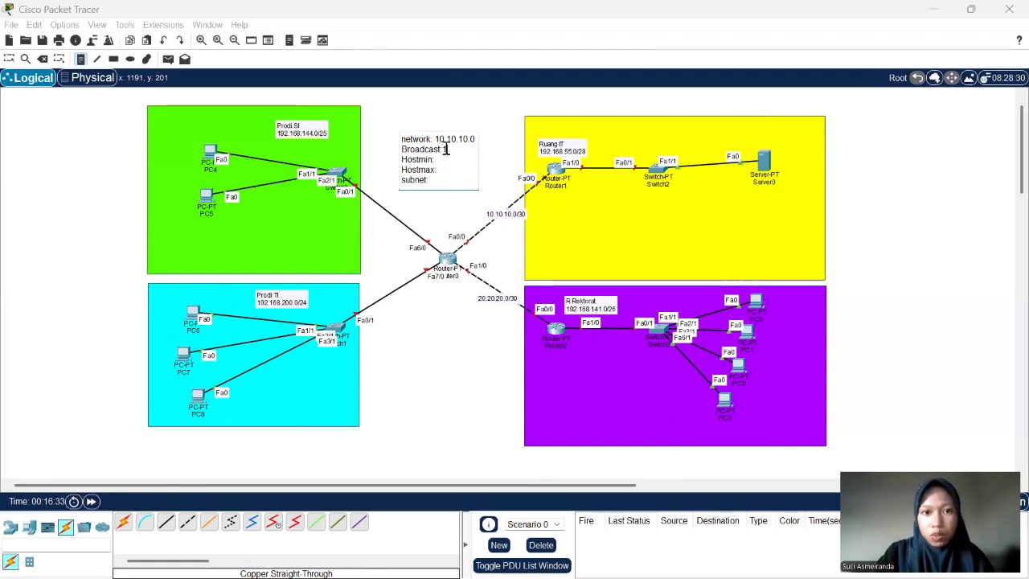
type("0.10.10.")
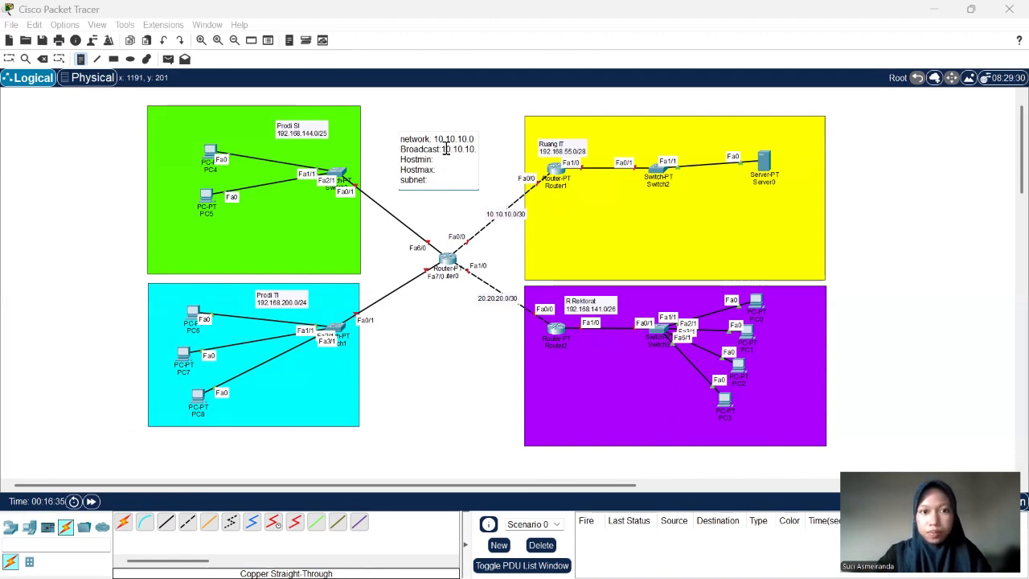
type("3")
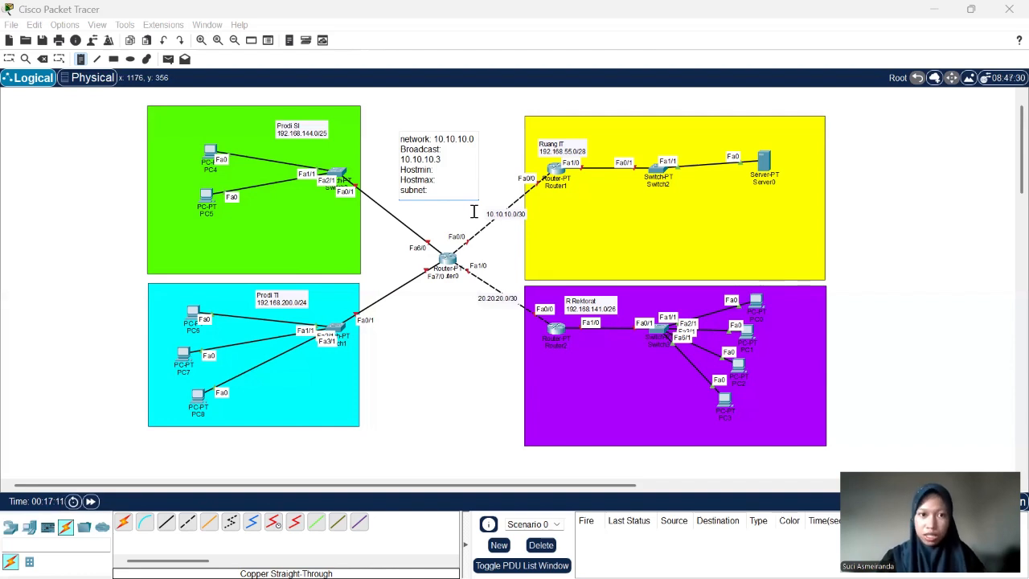
- Complete the note with Hostmin 10.10.10.1, Hostmax 10.10.10.2 and subnet 255.255.255.252, and move it slightly closer to the Router0–Router1 link
left_click(435, 169)
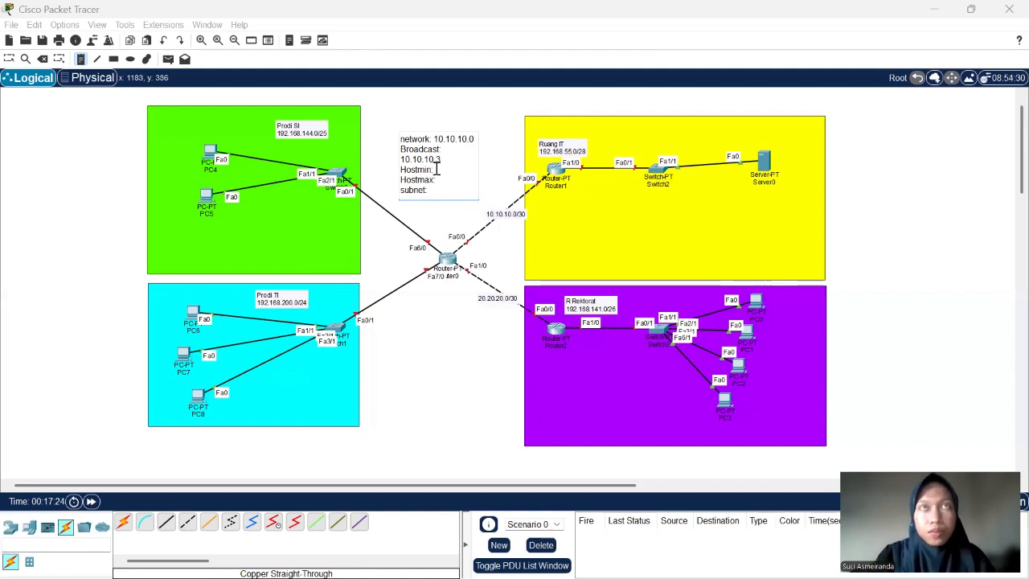
type("10.10.10.1")
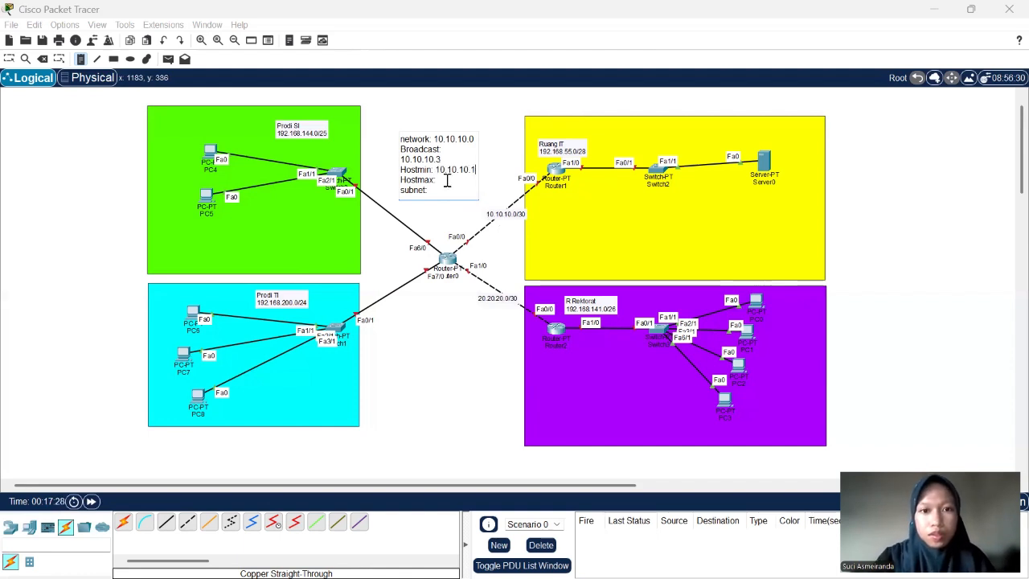
type(" Hostmax: 10.10.10.2")
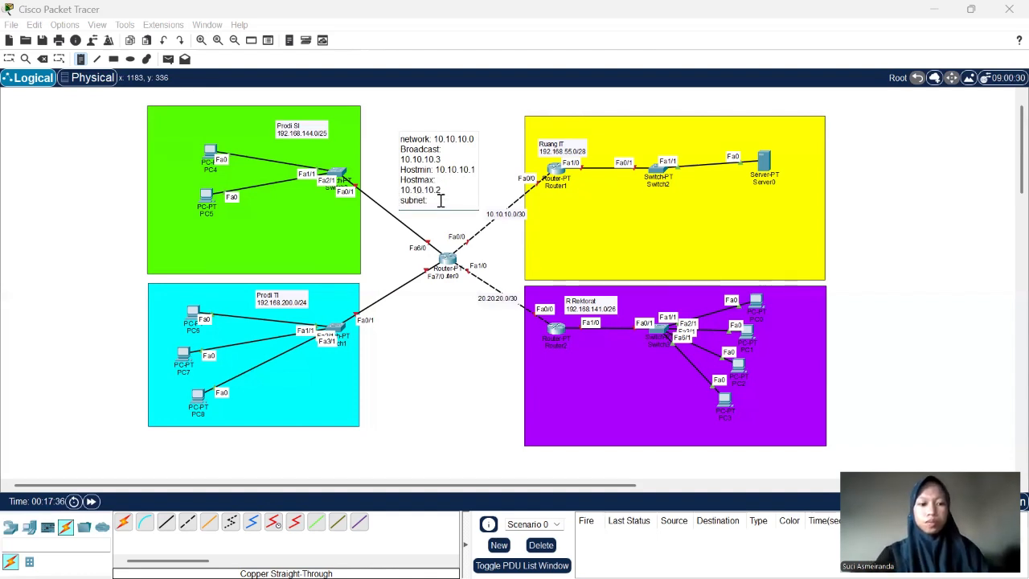
type(" subnet: 255.255")
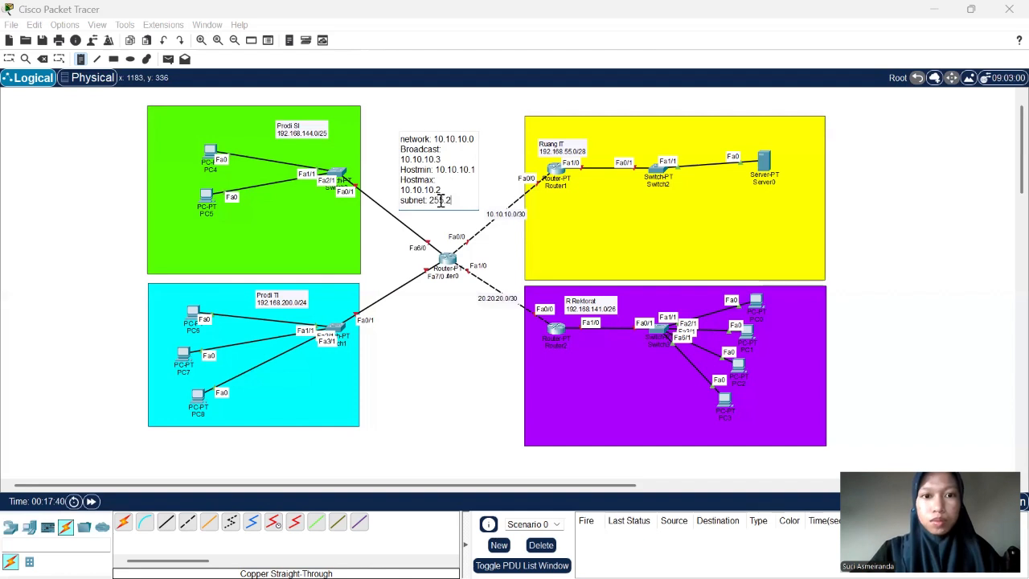
type(".255.252")
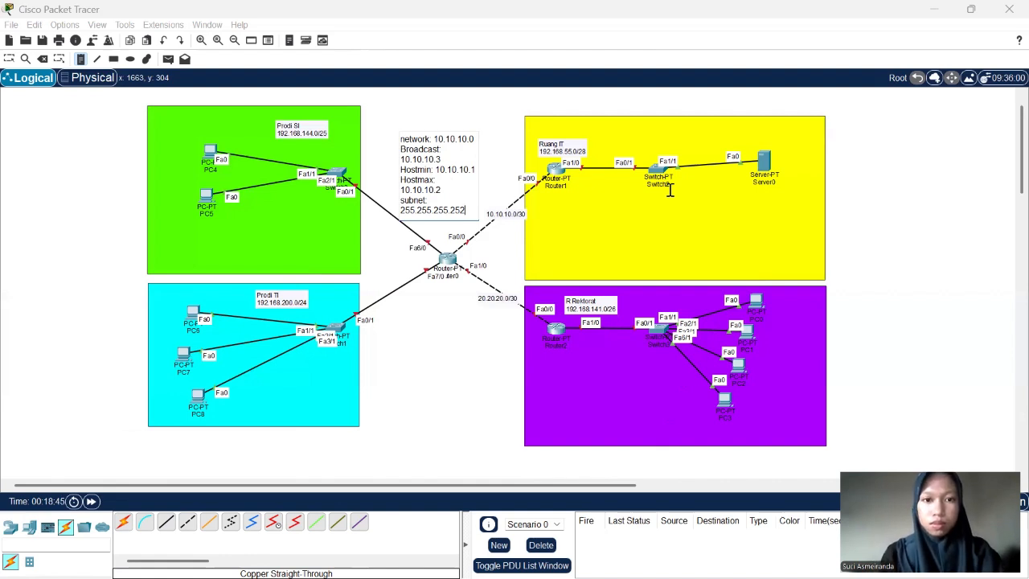
left_click(9, 59)
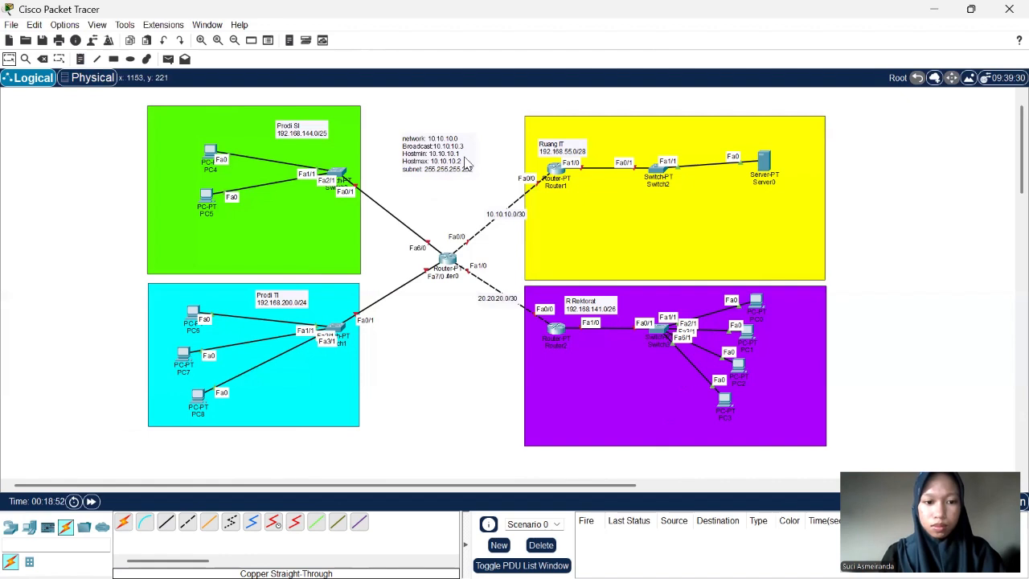
left_click_drag(466, 163, 472, 182)
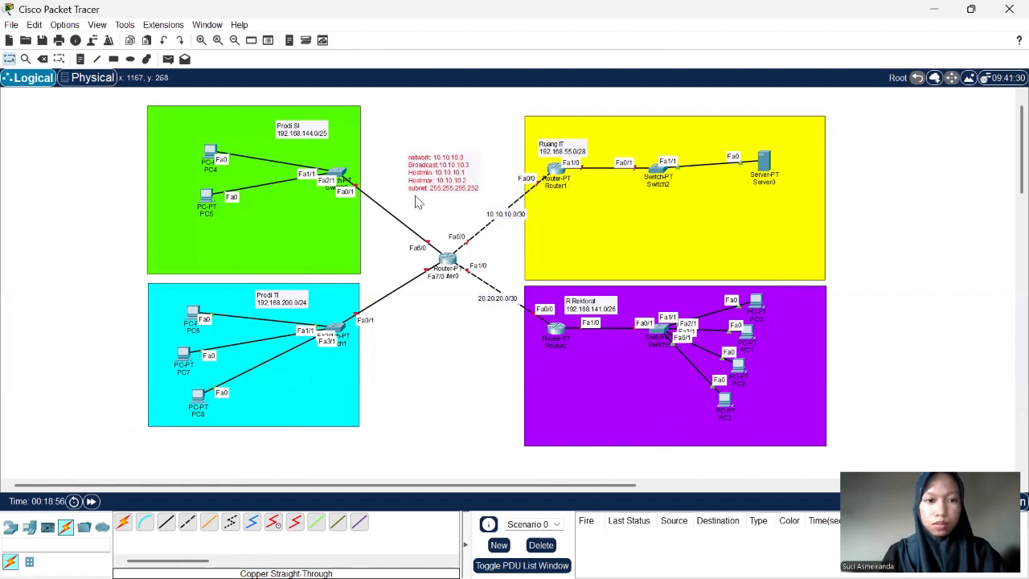
- Copy the full text of the 10.10.10.0 note into a new note near the lower edge of the green rectangle
double_click(469, 185)
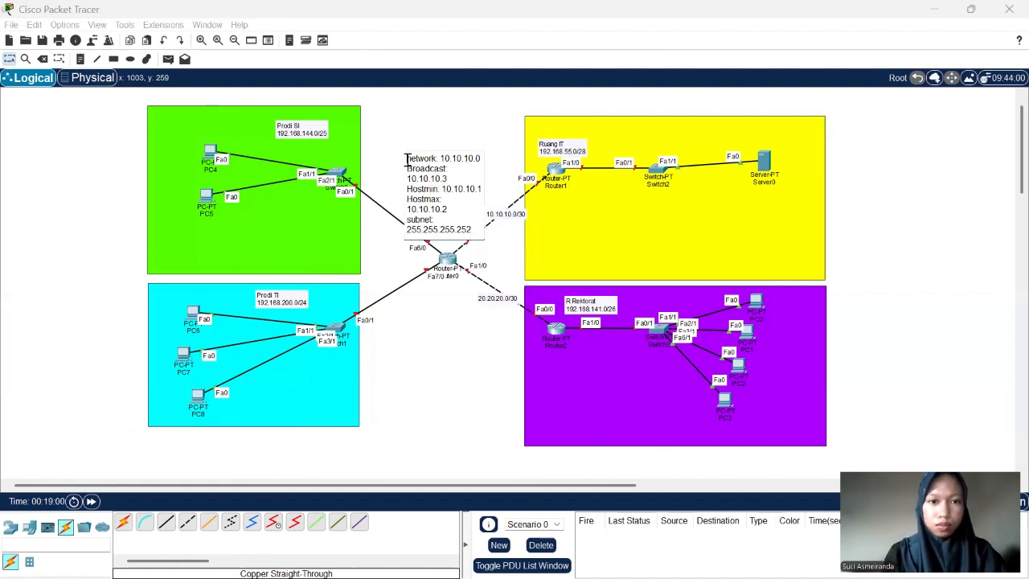
key("ctrl+a")
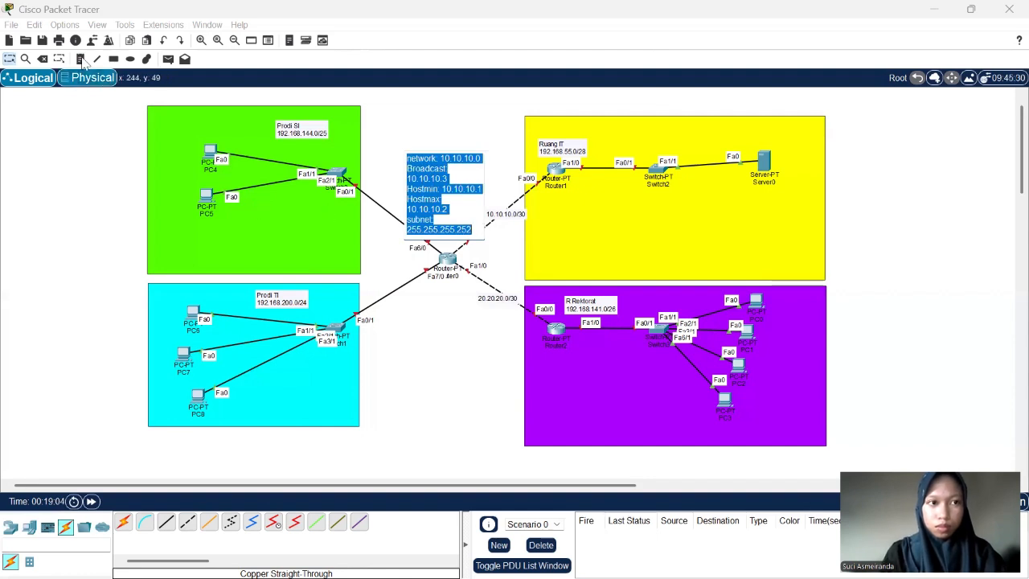
key("Delete")
left_click(255, 218)
left_click(254, 217)
type("network: 10.10.10.0 Broadcast:10.10.10.3 Hostmin: 10.10.10.1 Hostmax: 10.10.10.2 subnet: 255.255.255.252")
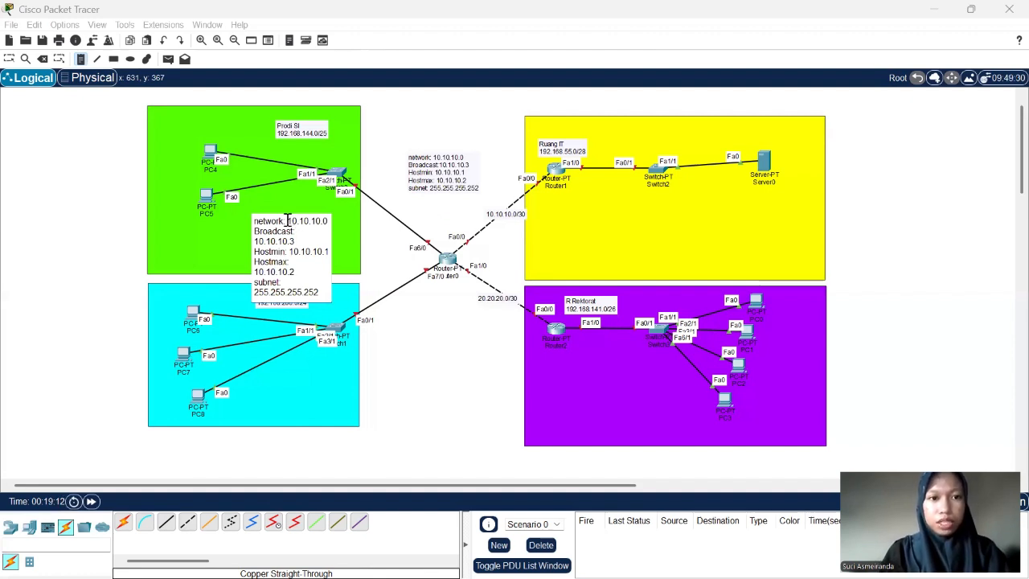
- Change the network address in the green area's copied note to 192.168.144.0
double_click(331, 222)
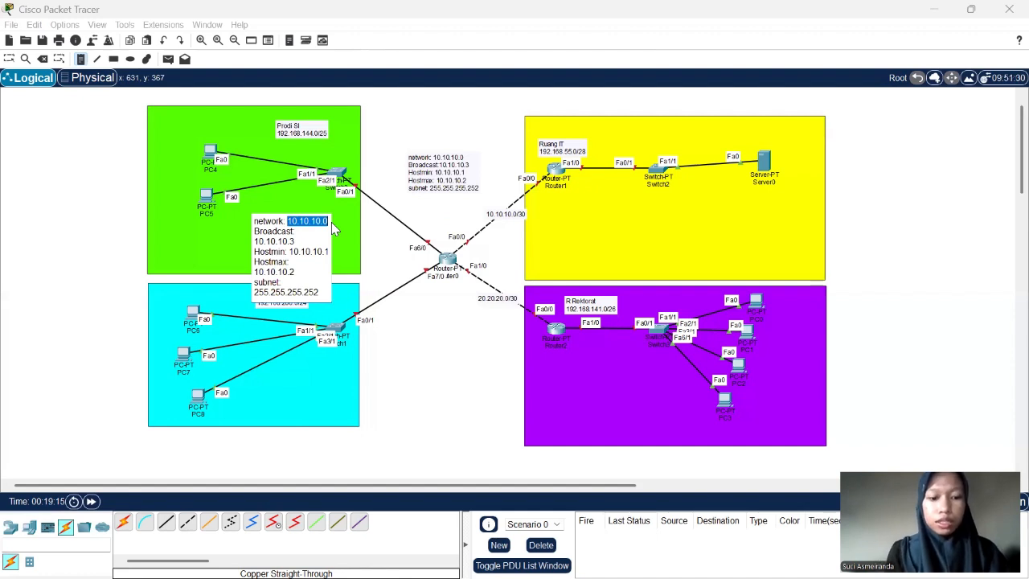
type("192")
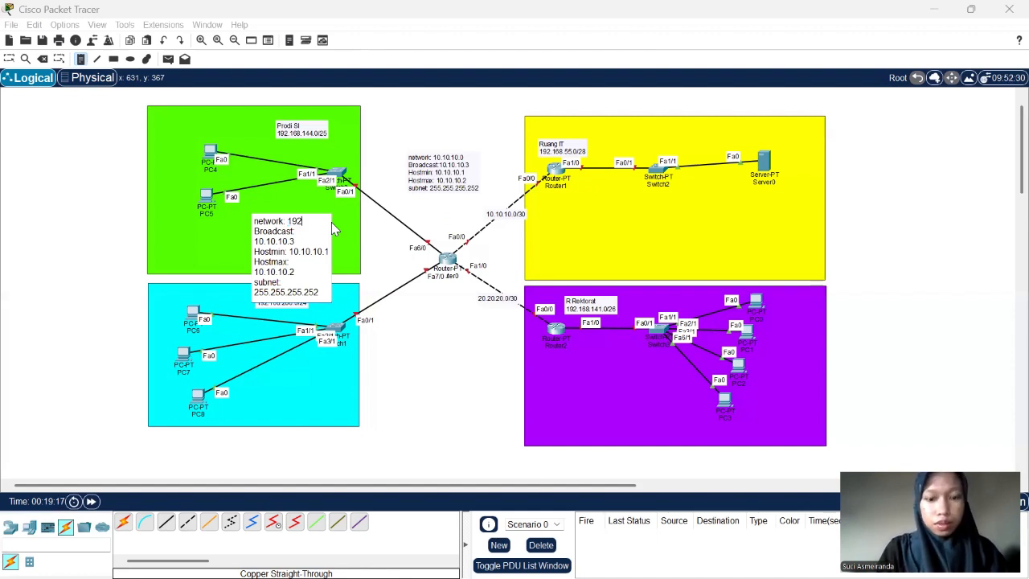
type(".16")
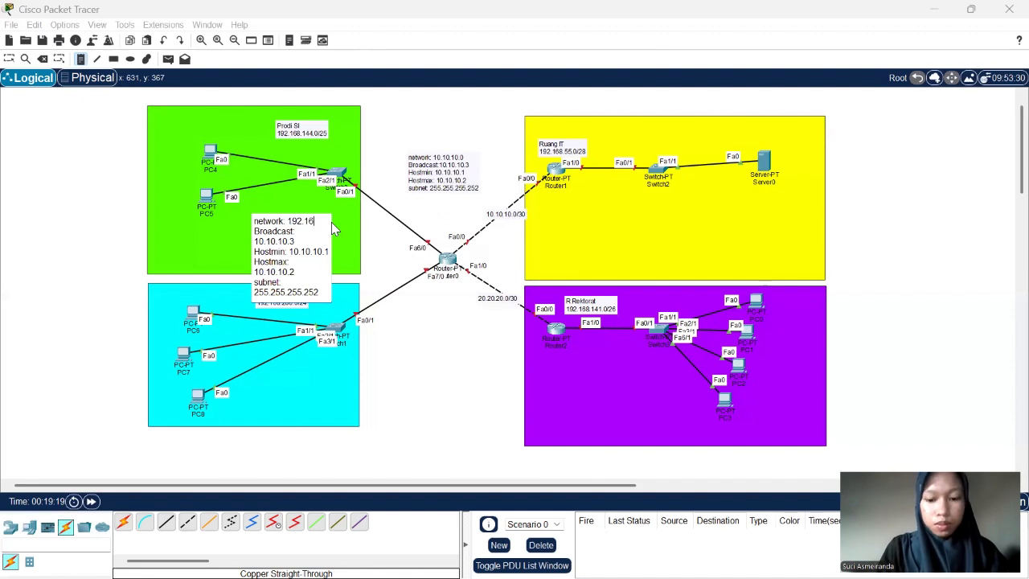
type("8.144.0")
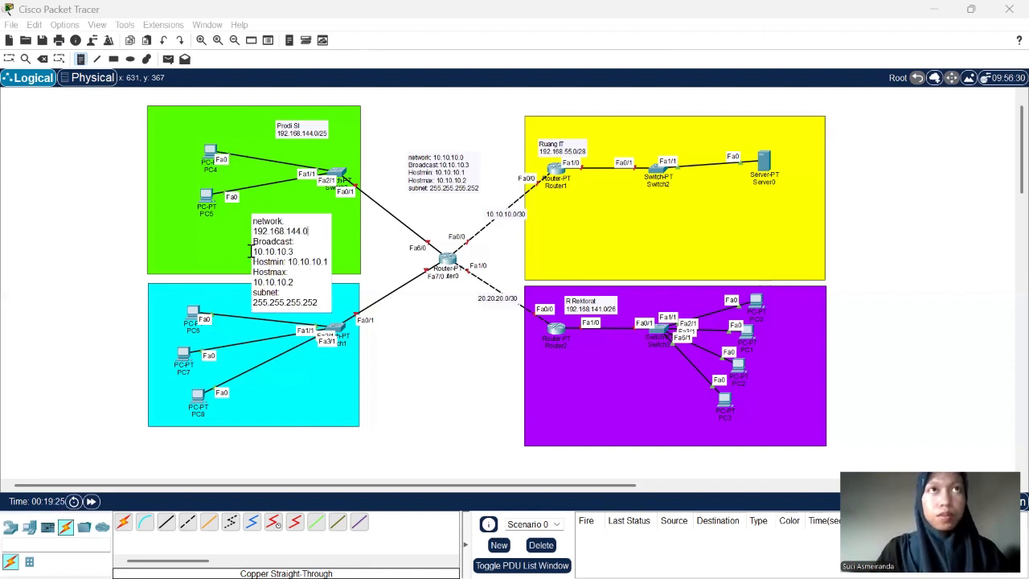
- Set the broadcast address in the green area's note to 192.168.144.127
left_click_drag(294, 252, 252, 251)
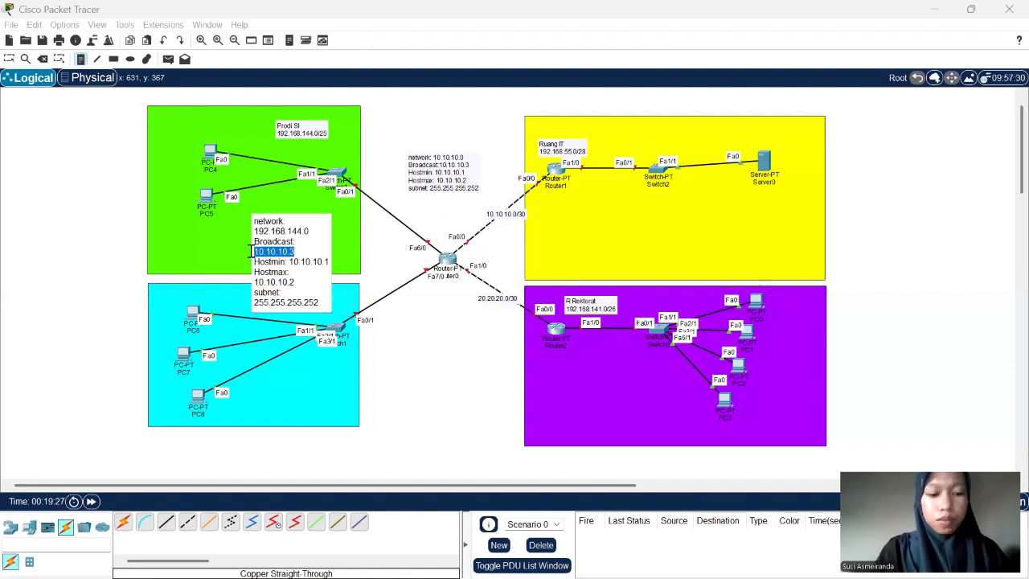
type("192.168")
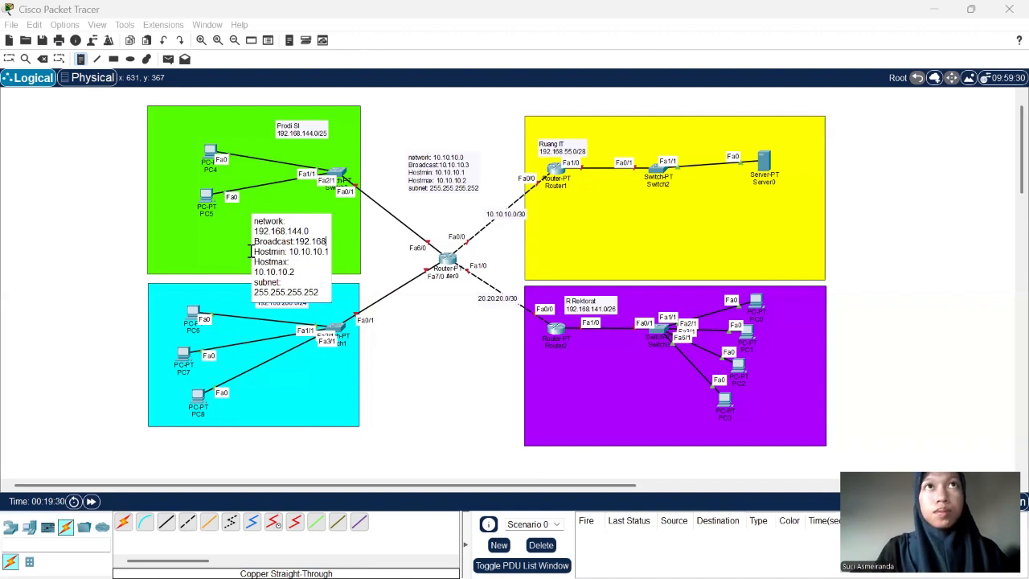
type(".144.1")
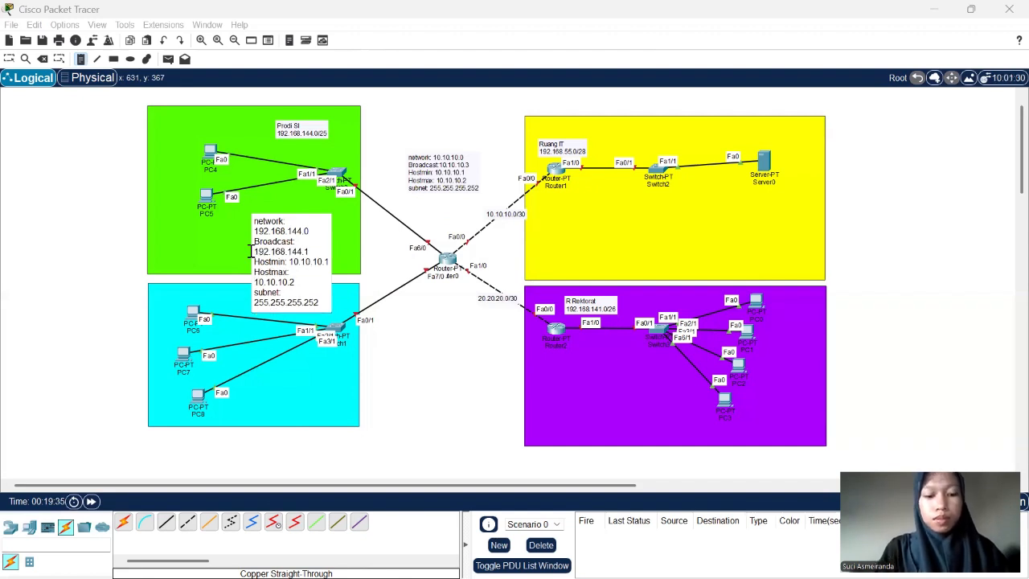
type("27")
- Set the green area note's Hostmin to 192.168.144.1 and its Hostmax to 192.168.144.126
left_click_drag(287, 262, 330, 262)
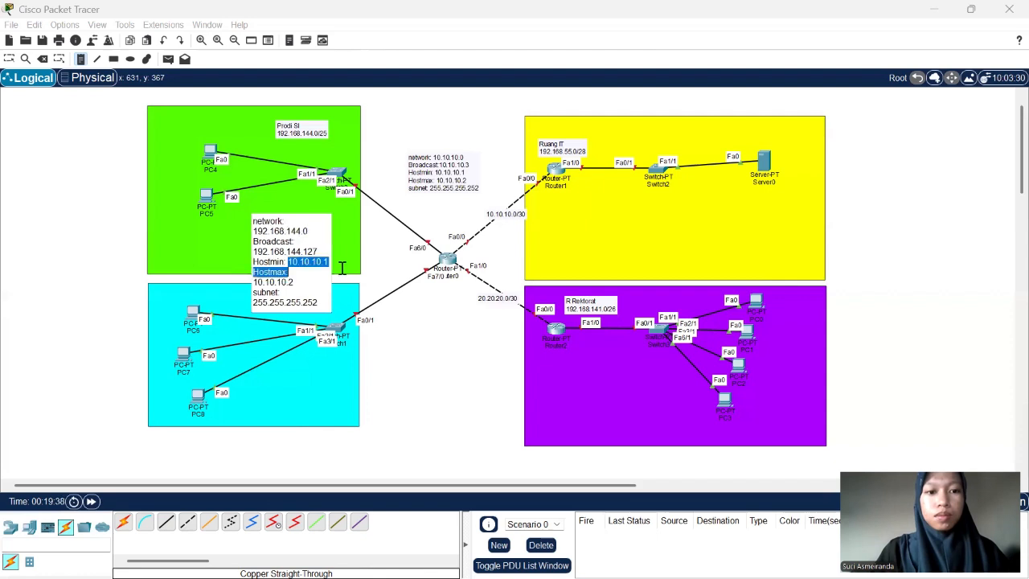
type("192")
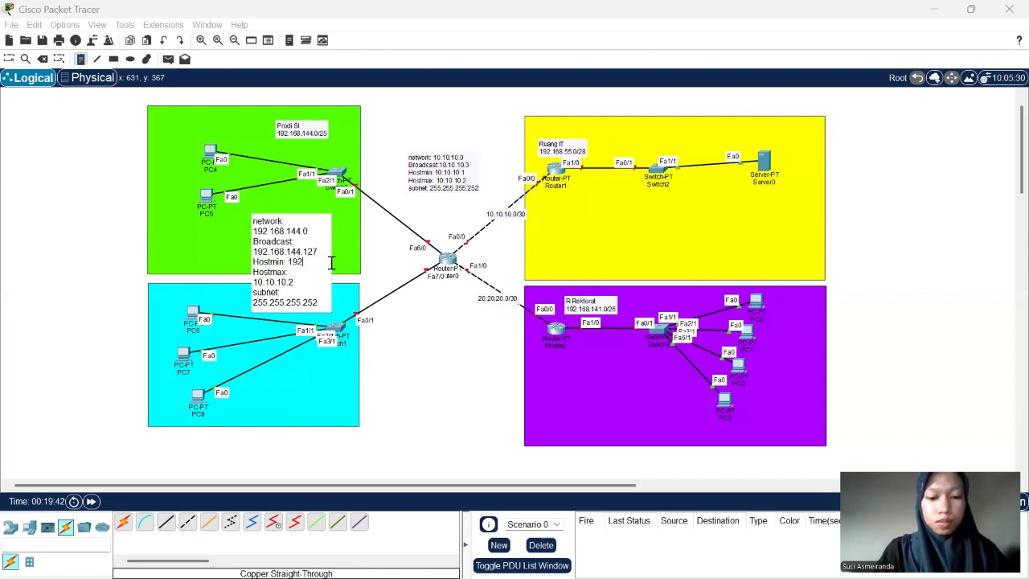
type(".168.144")
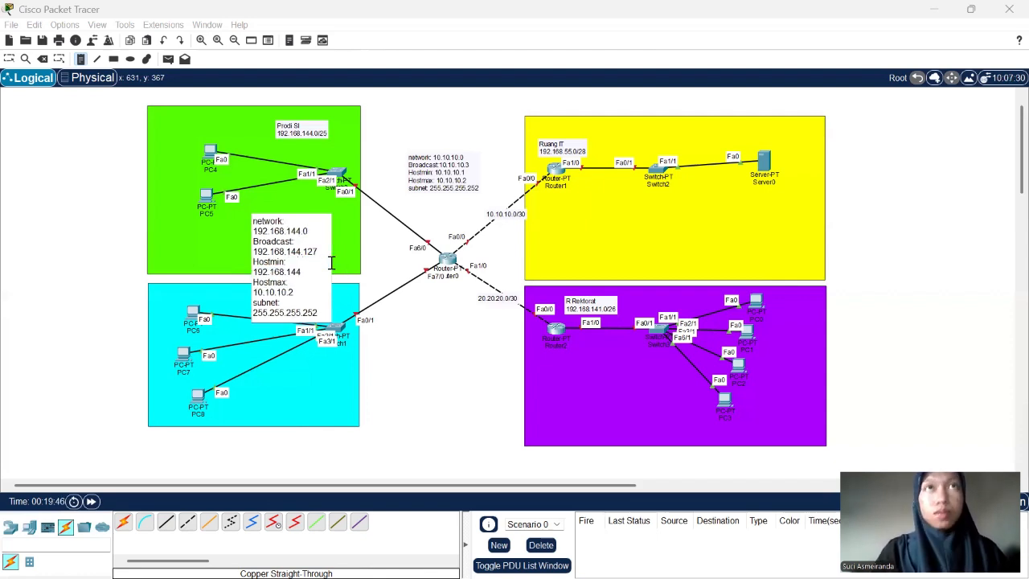
type(".1")
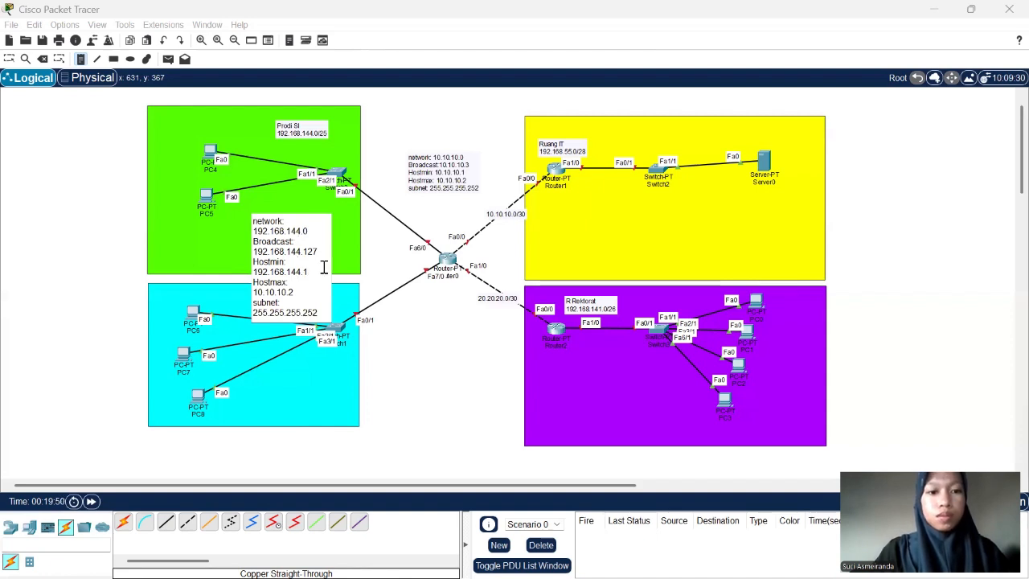
left_click_drag(299, 292, 249, 295)
type("192.168.144.1")
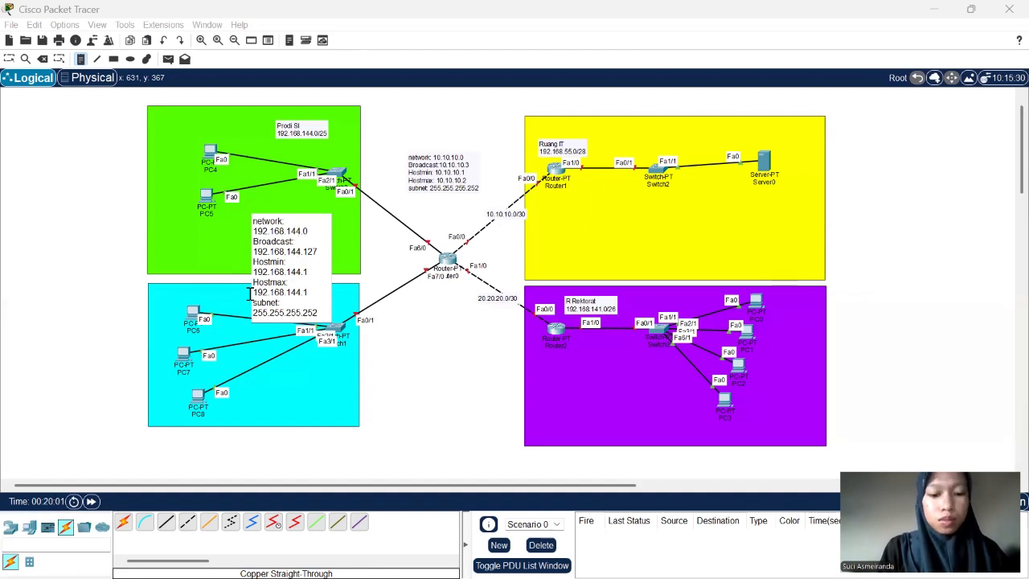
type("26")
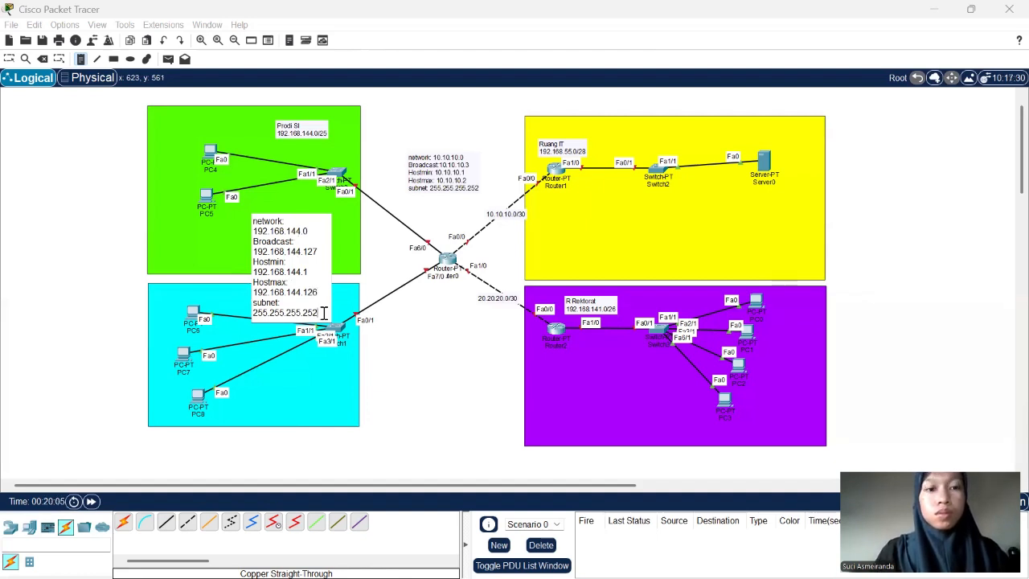
- Change the subnet mask in the green area's note to 255.255.255.128
left_click_drag(323, 312, 241, 312)
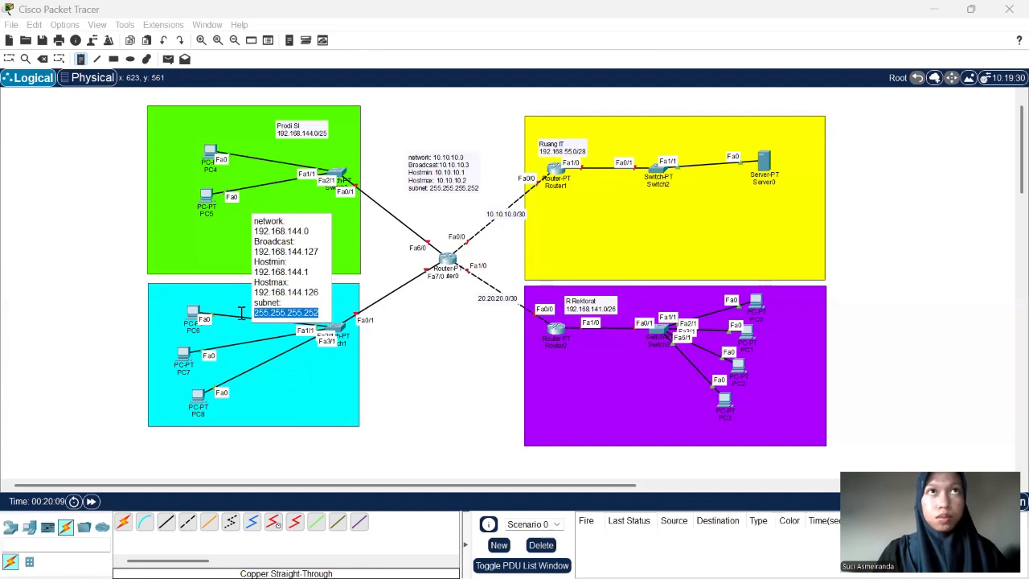
left_click(300, 312)
double_click(309, 313)
type("128")
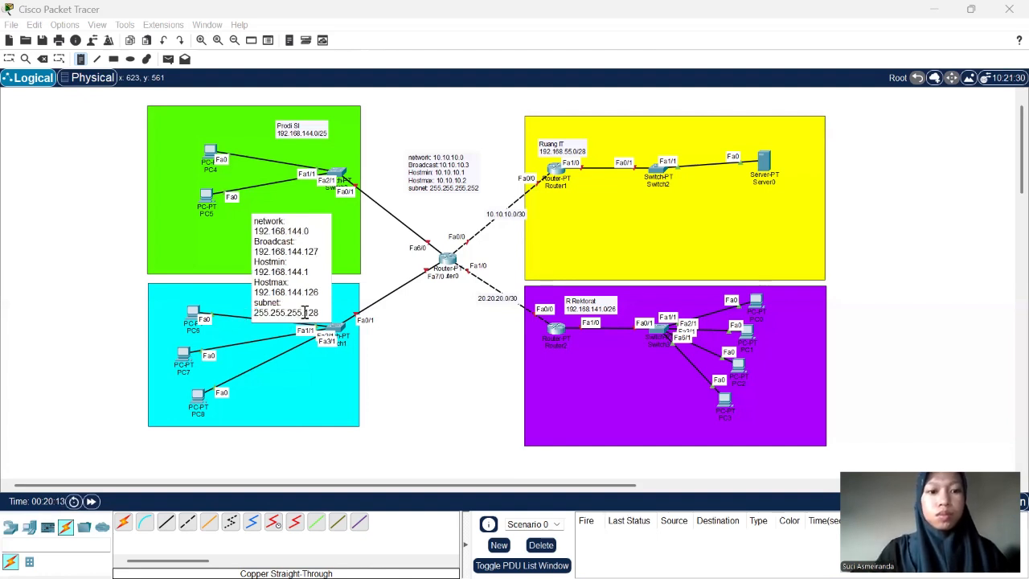
- Add a final line to the green area's note reading "IP router: 192.168.144.1"
key("Return")
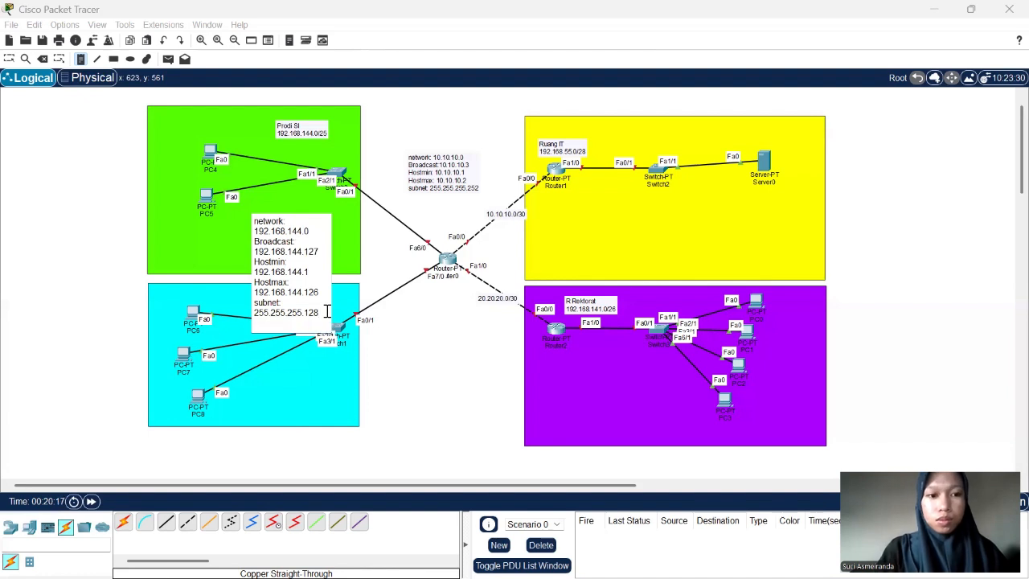
type("IP rou")
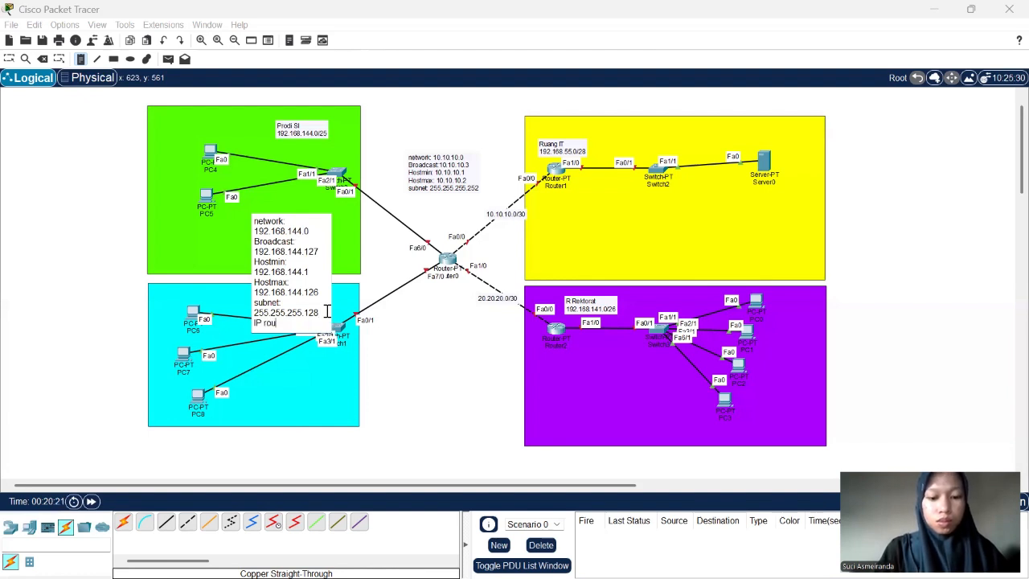
type("ter: 192.168.144")
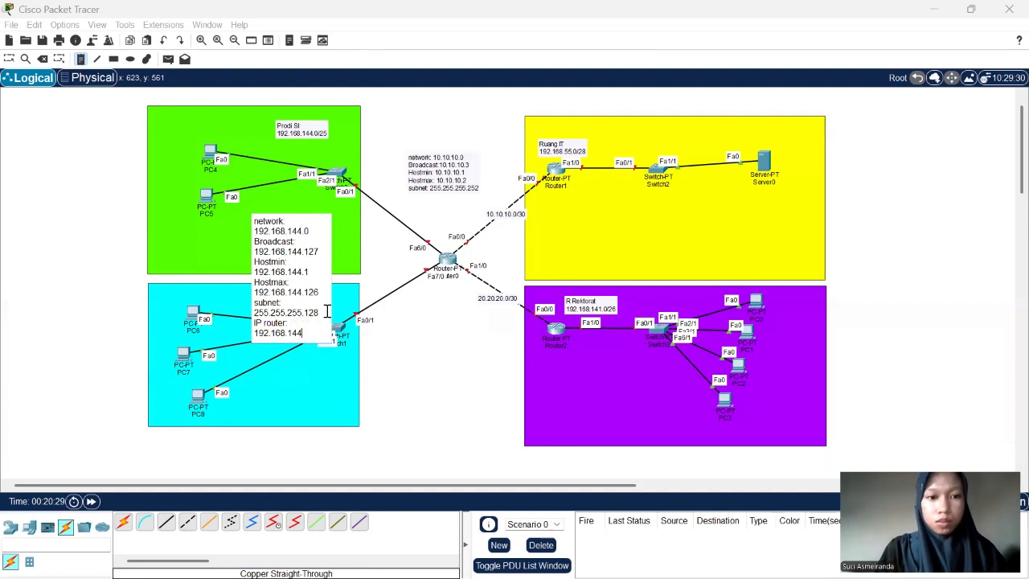
type(".1")
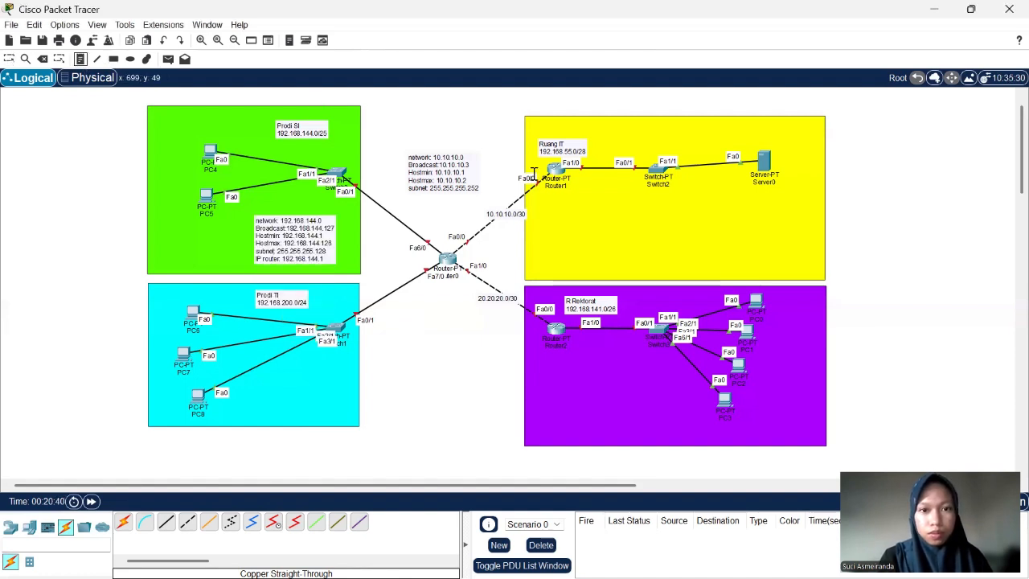
- Copy the full text of the 192.168.144.0 note into a new note below Router1 in the yellow rectangle
left_click(257, 223)
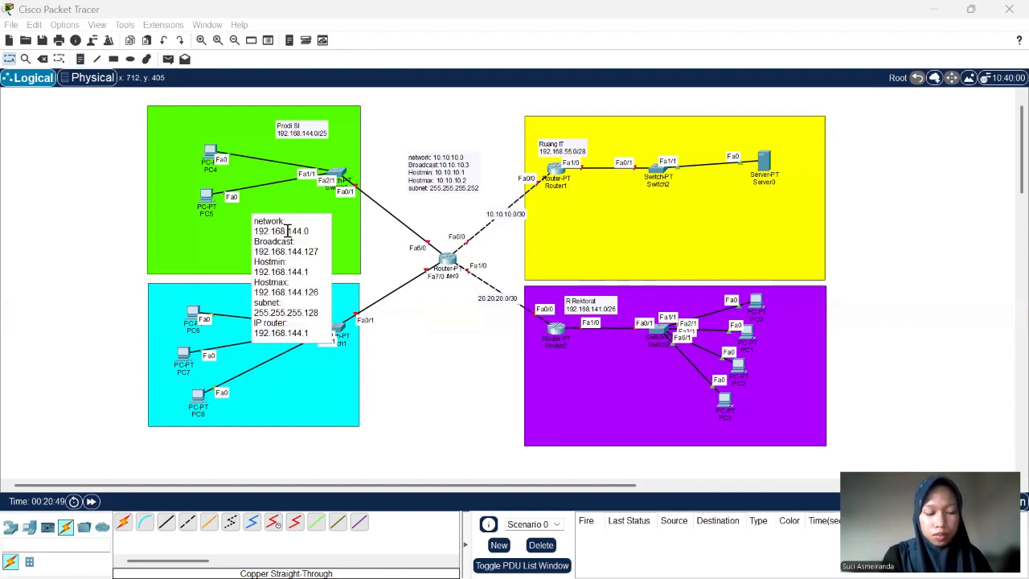
key("ctrl+a")
key("ctrl+c")
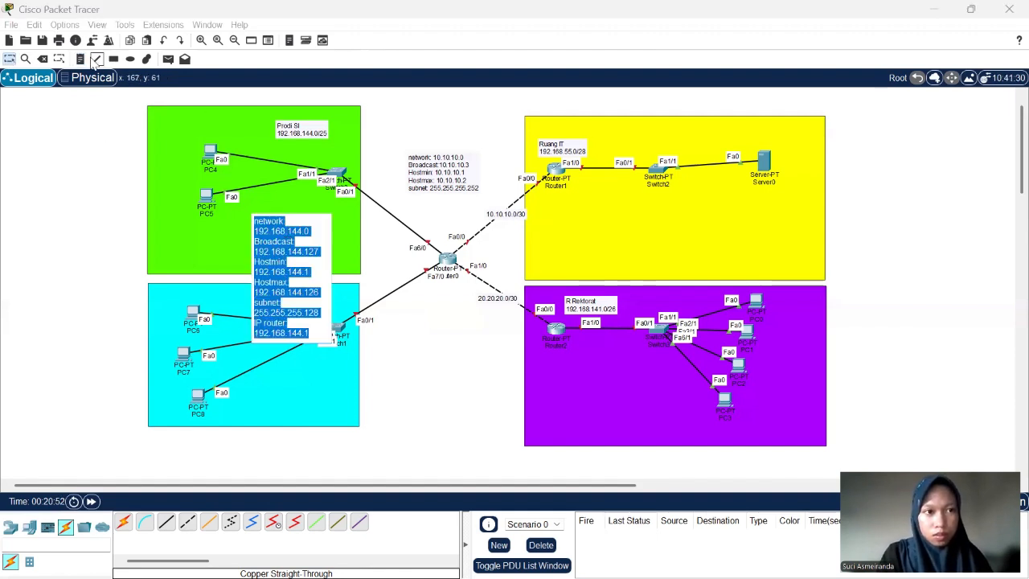
left_click(81, 59)
left_click(547, 223)
type("network: 192.168.144.0 Broadcast:192.168.144.127 Hostmin: 192.168.144.1 Hostmax: 192.168.144.126 subnet: 255.255.255.128 IP router: 192.168.144.1")
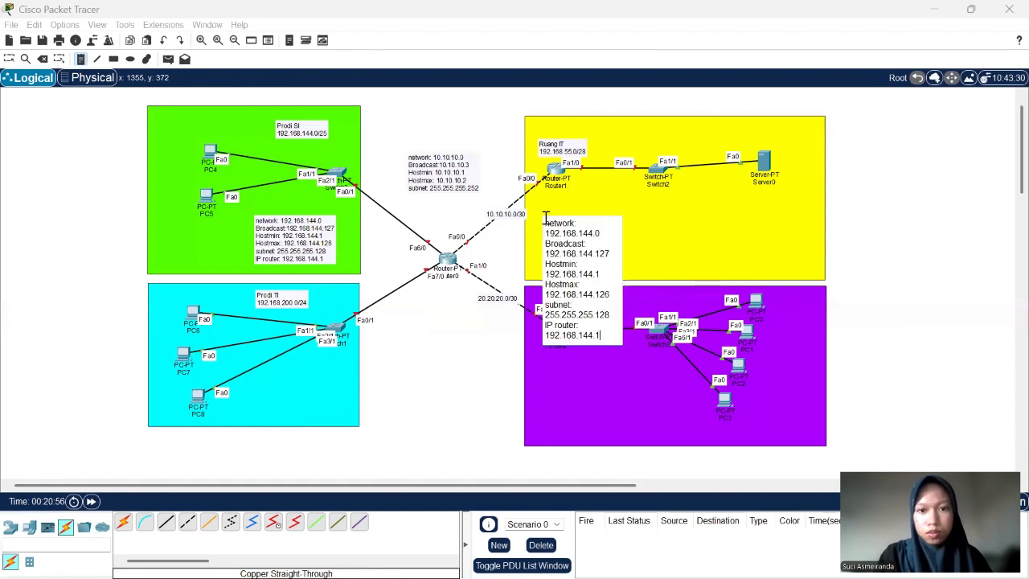
- Change the yellow area note's network address to 192.168.55.0 and its broadcast address to 192.168.55.15
left_click(579, 233)
key("Delete")
key("Delete")
key("Delete")
key("Delete")
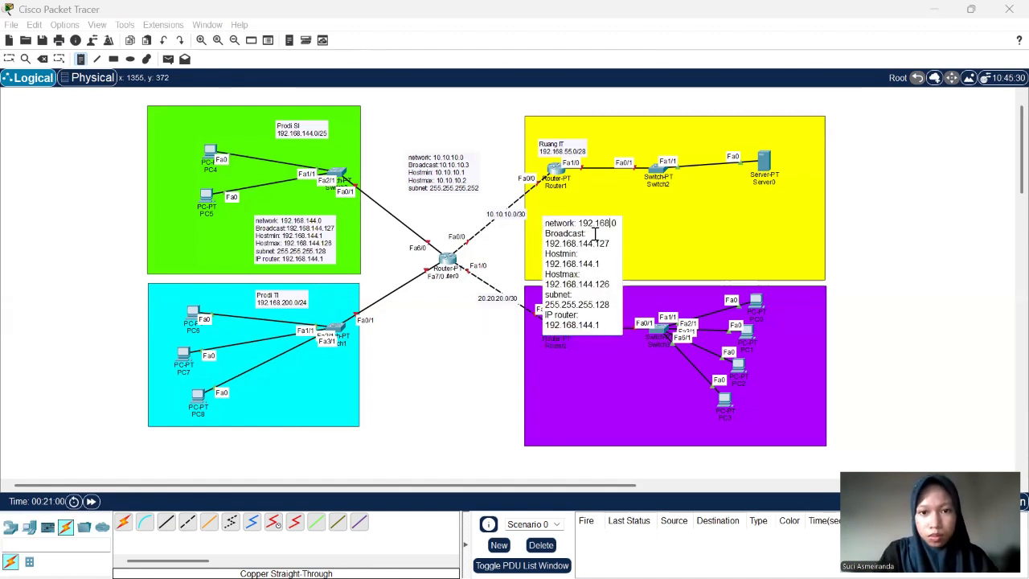
type("55.")
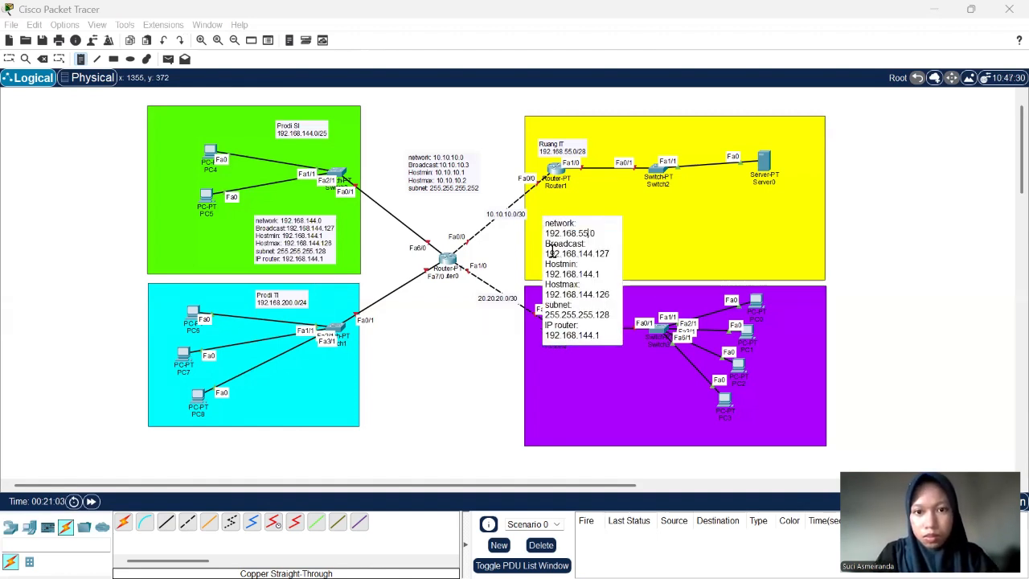
left_click_drag(578, 254, 612, 254)
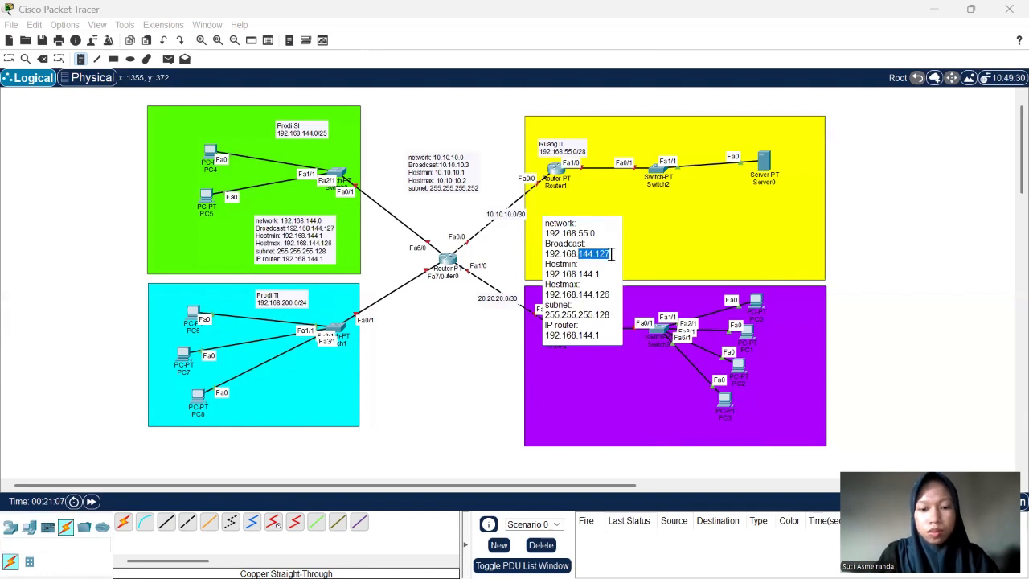
type("55")
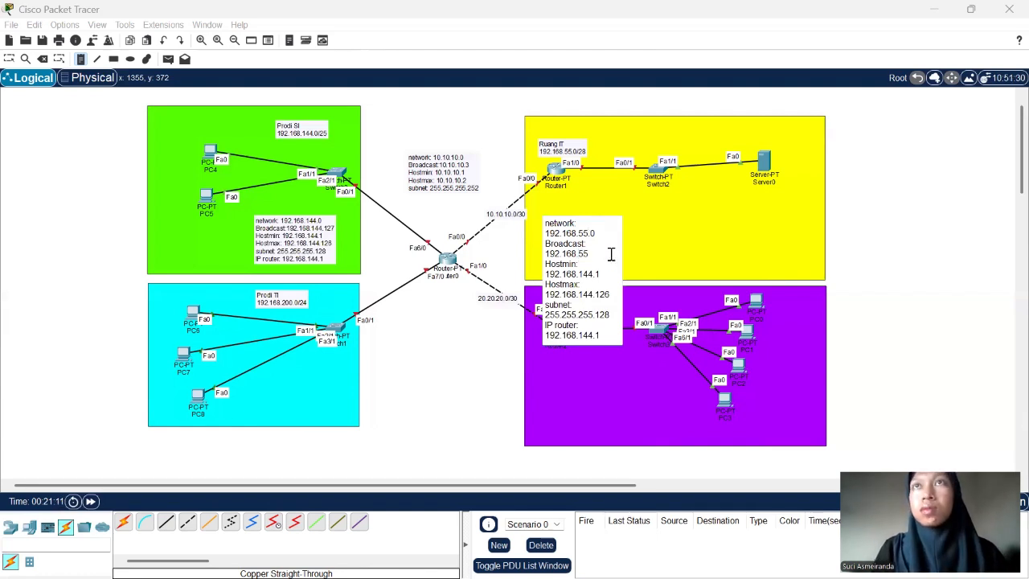
type(".15")
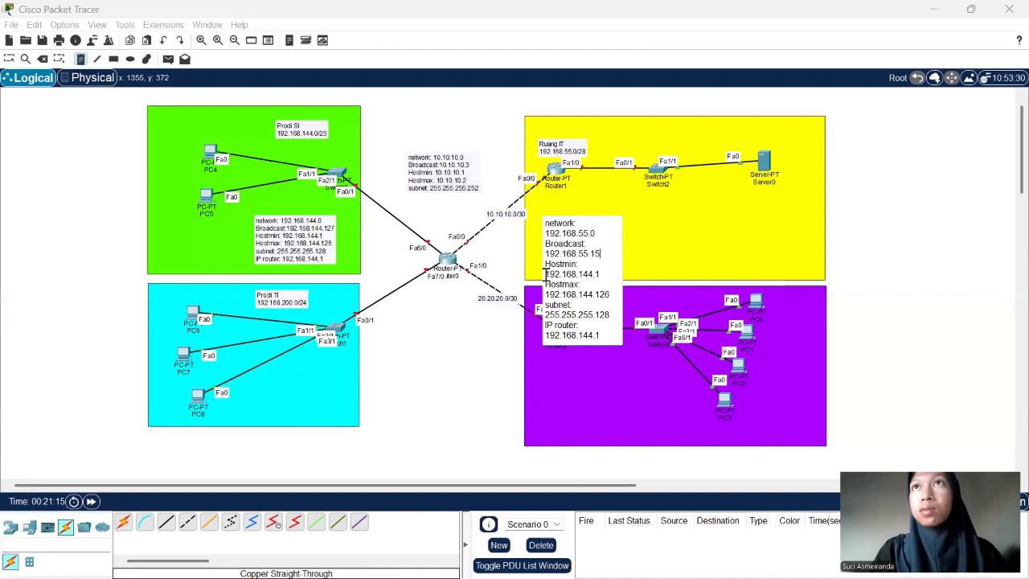
- Set the yellow area note's Hostmin to 192.168.55.1 and its Hostmax to 192.168.55.14
left_click_drag(576, 274, 603, 274)
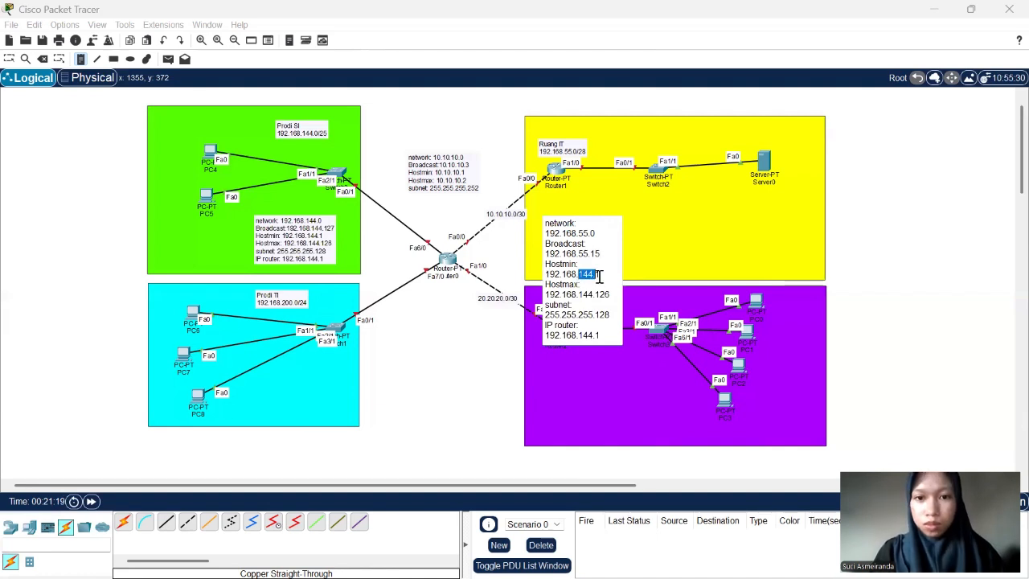
type("55.1")
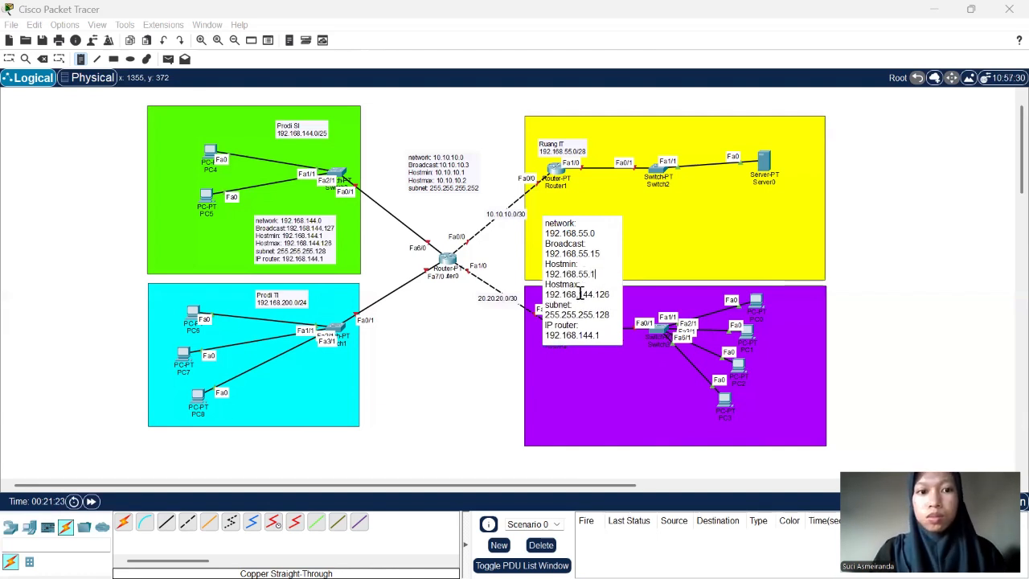
left_click_drag(579, 294, 611, 294)
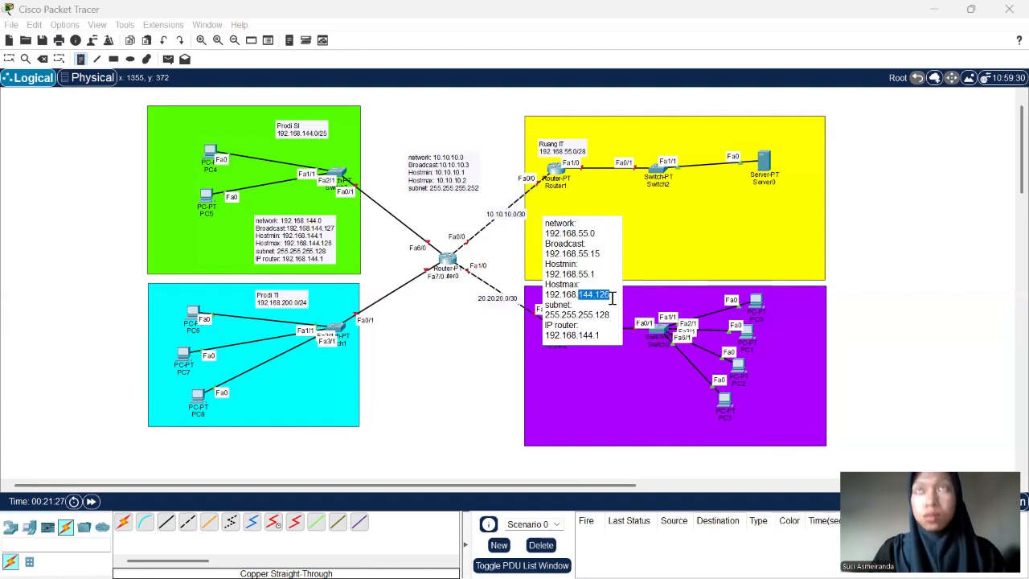
type("55.14")
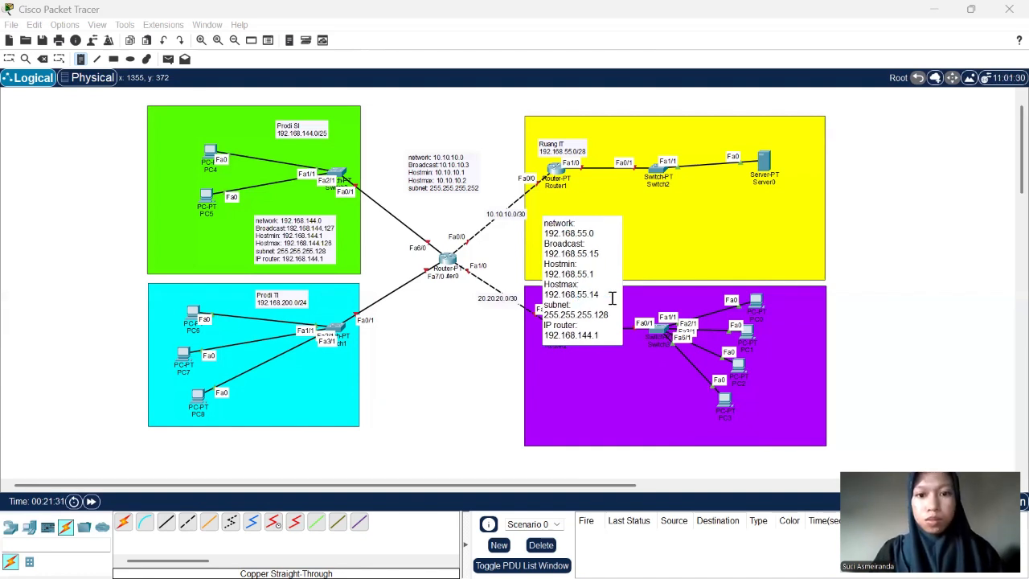
- Set the yellow area note's subnet mask to 255.255.255.240 and its router IP to 192.168.55.1
left_click_drag(595, 316, 620, 321)
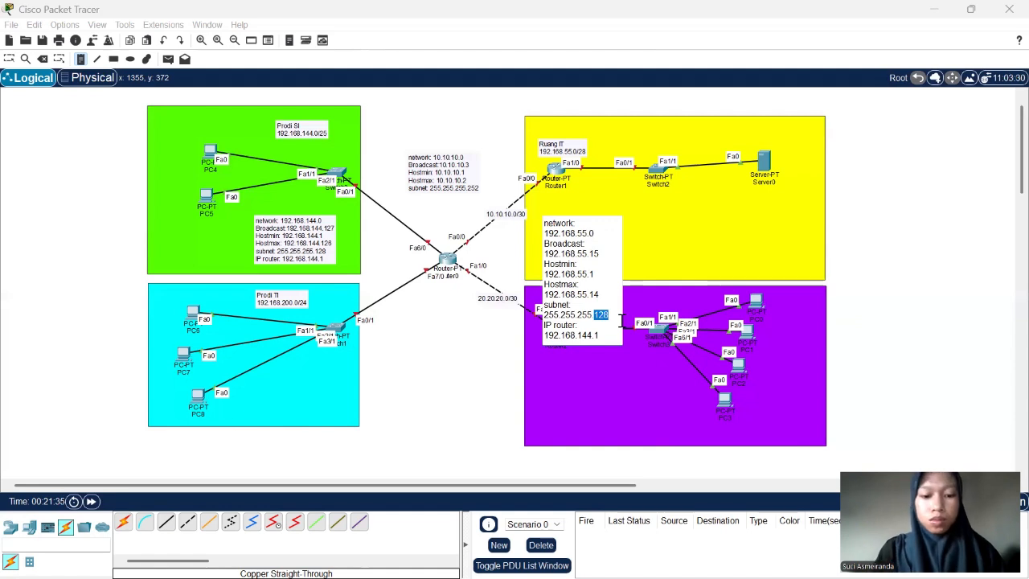
type("240")
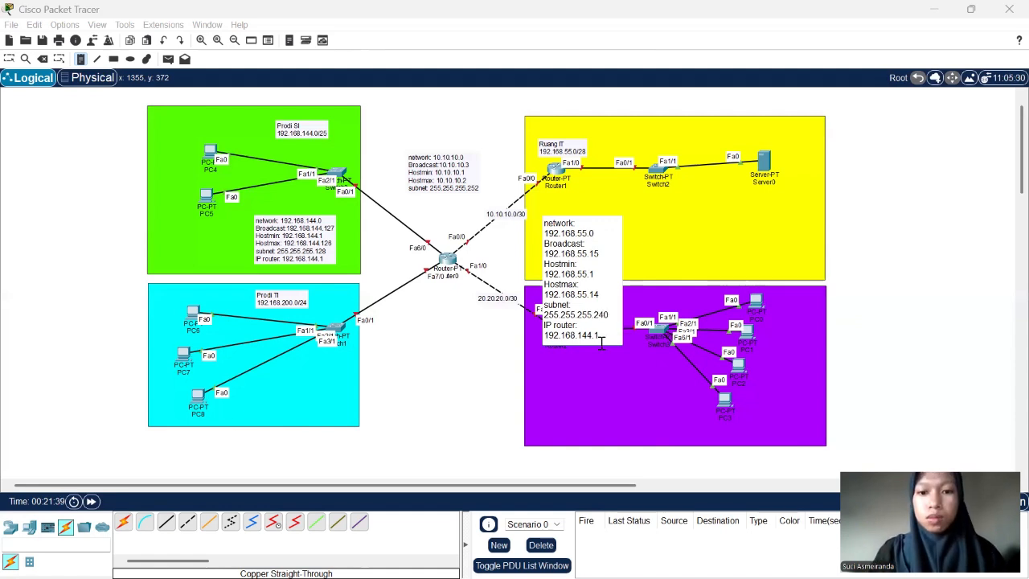
key("BackSpace")
key("BackSpace")
key("BackSpace")
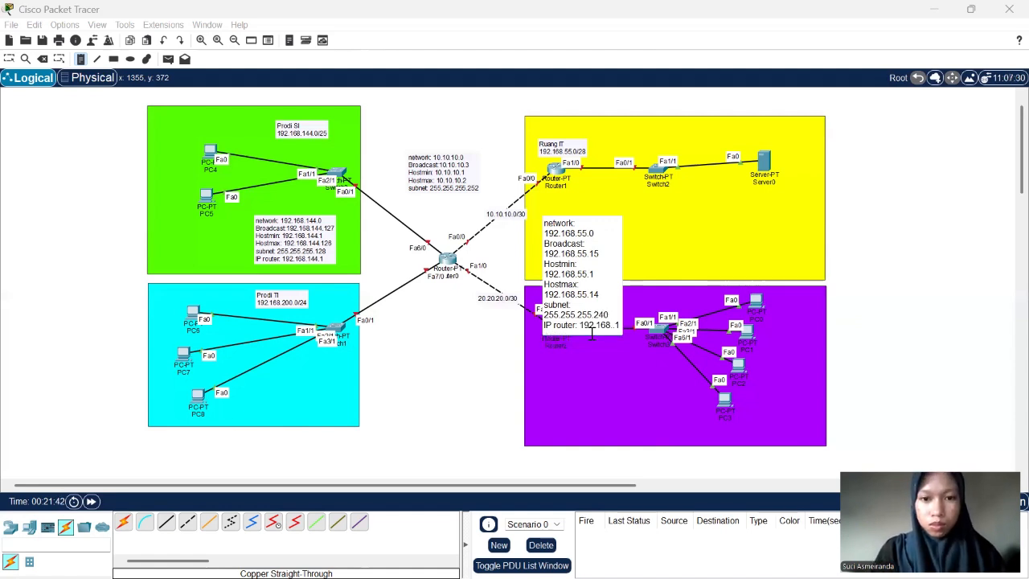
type("55")
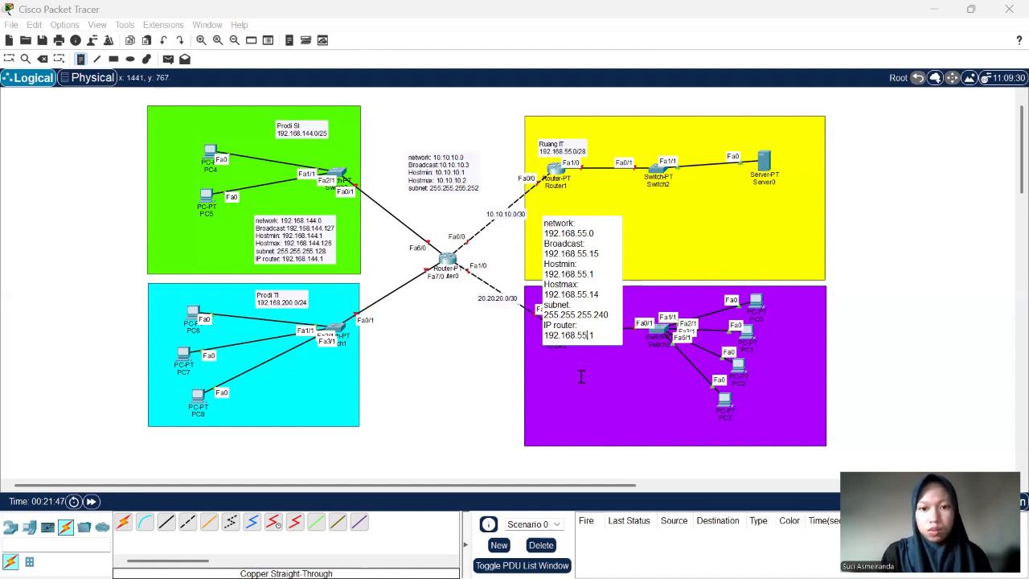
- Paste the copied note text into a new note below Router2 in the purple rectangle and change its network address to 192.168.141.0
left_click(543, 375)
key("ctrl+v")
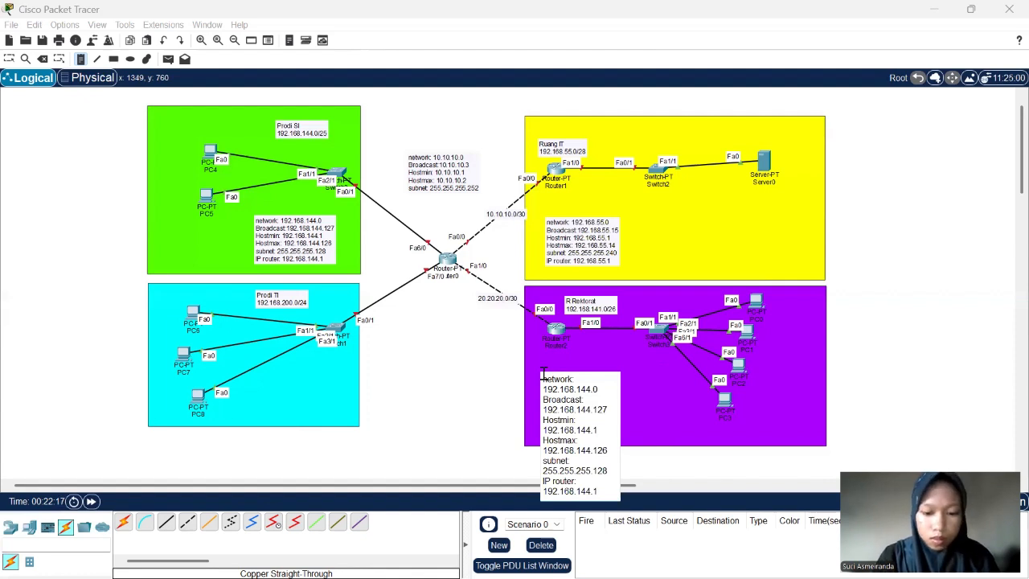
left_click(589, 388)
key("BackSpace")
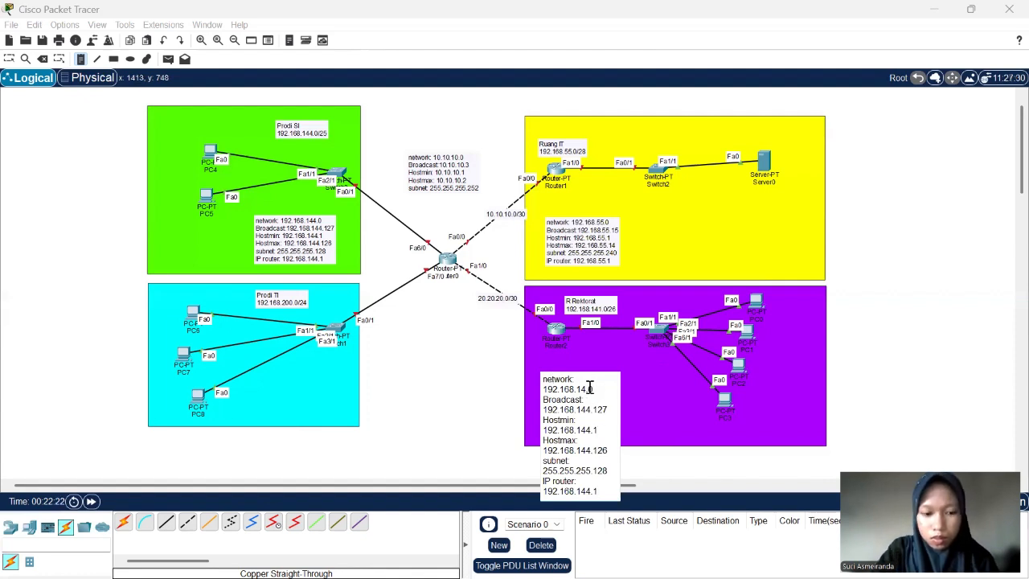
type("1")
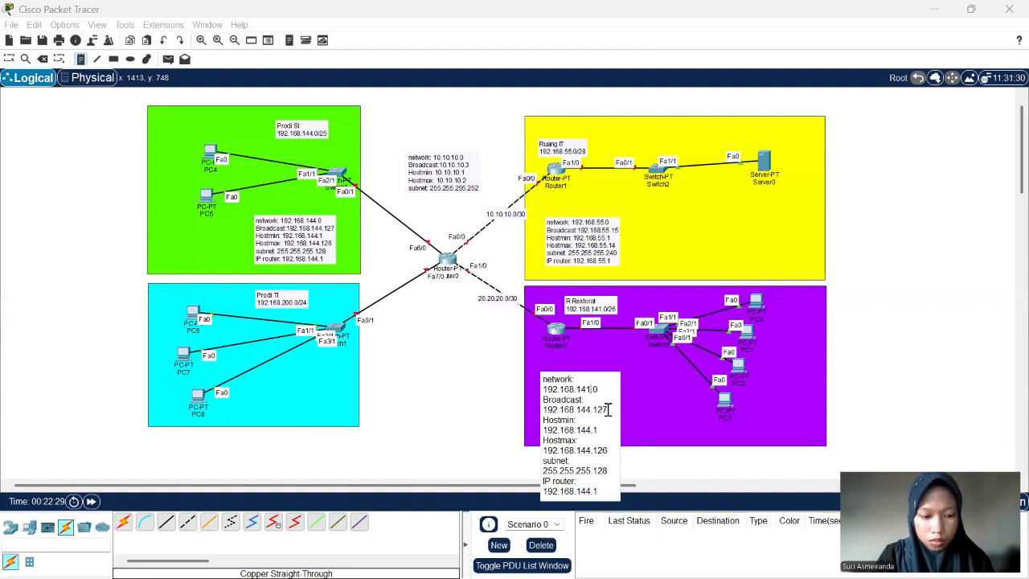
- Change the broadcast address in the purple area note to 192.168.141.63
left_click(608, 410)
key("BackSpace")
key("BackSpace")
key("BackSpace")
key("BackSpace")
key("BackSpace")
type("1")
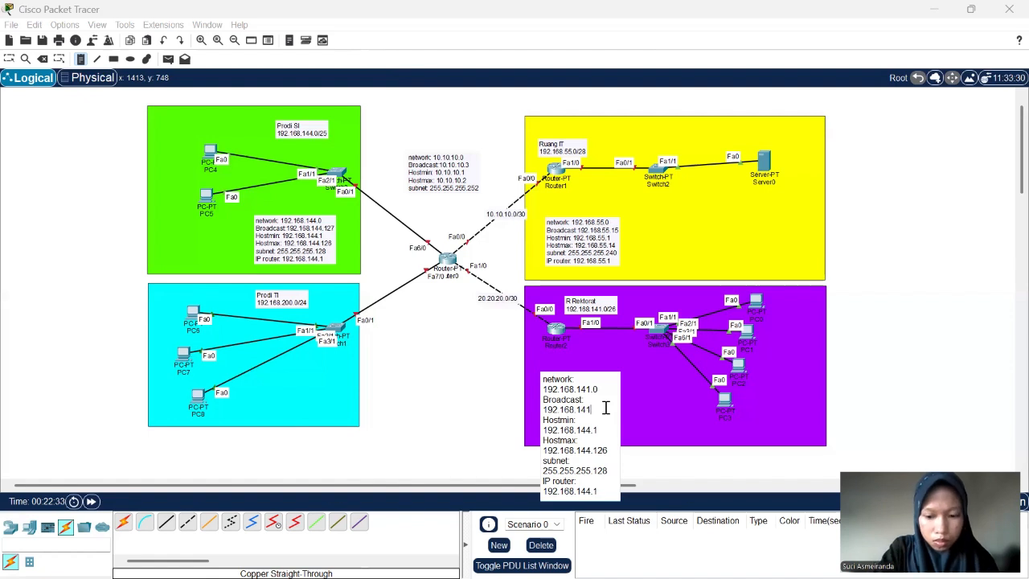
type(".63")
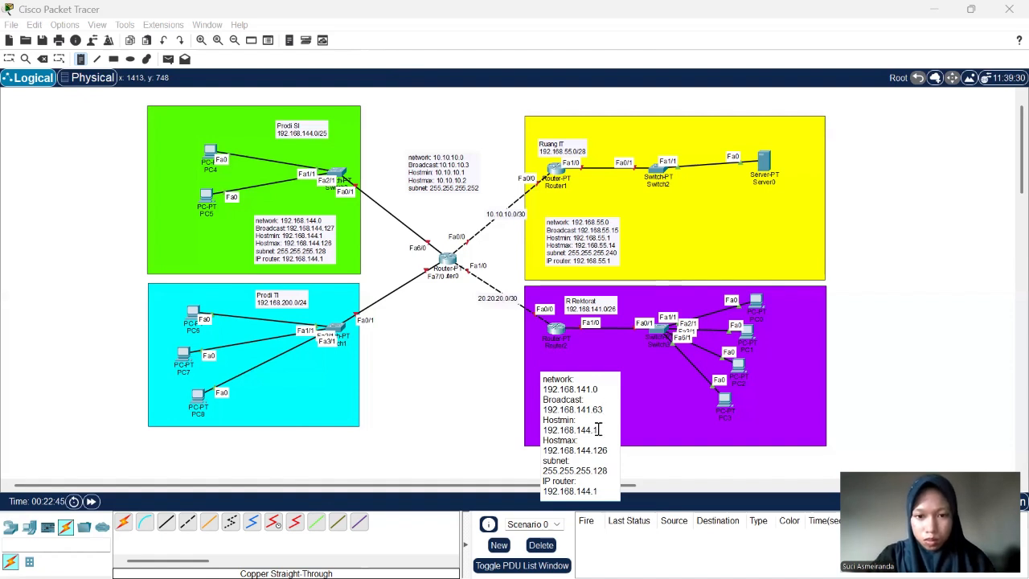
- Set the purple area note's Hostmin to 192.168.141.1 and its Hostmax to 192.168.141.62
key("BackSpace")
key("BackSpace")
key("BackSpace")
type("1")
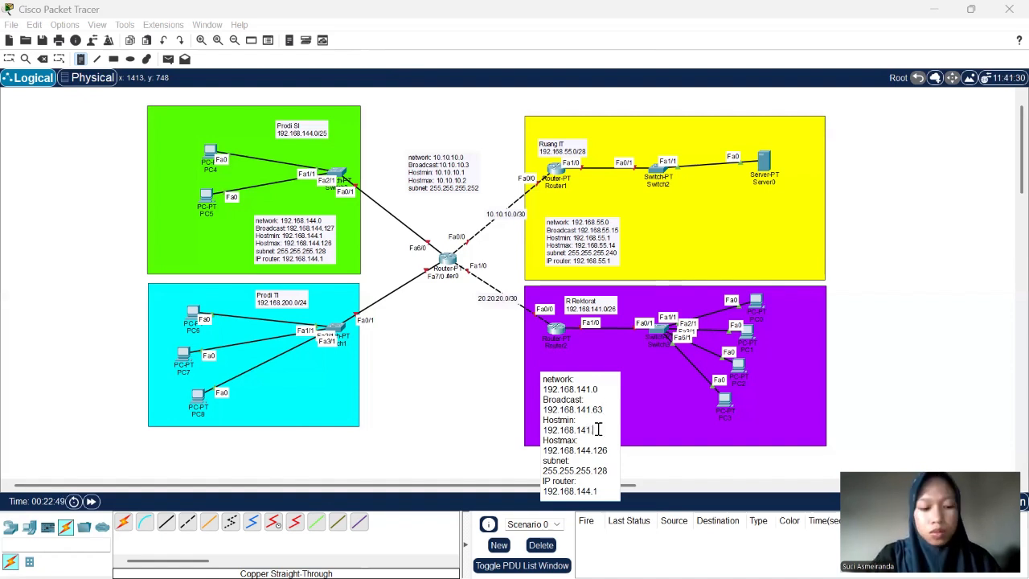
type(".1")
left_click(609, 451)
key("BackSpace")
key("BackSpace")
key("BackSpace")
key("BackSpace")
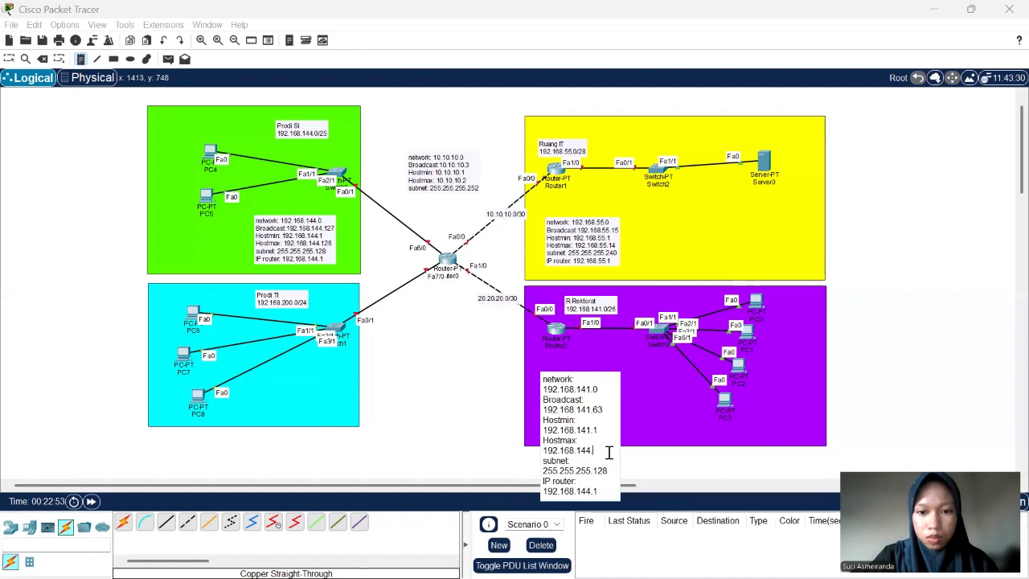
key("BackSpace")
type("1.62")
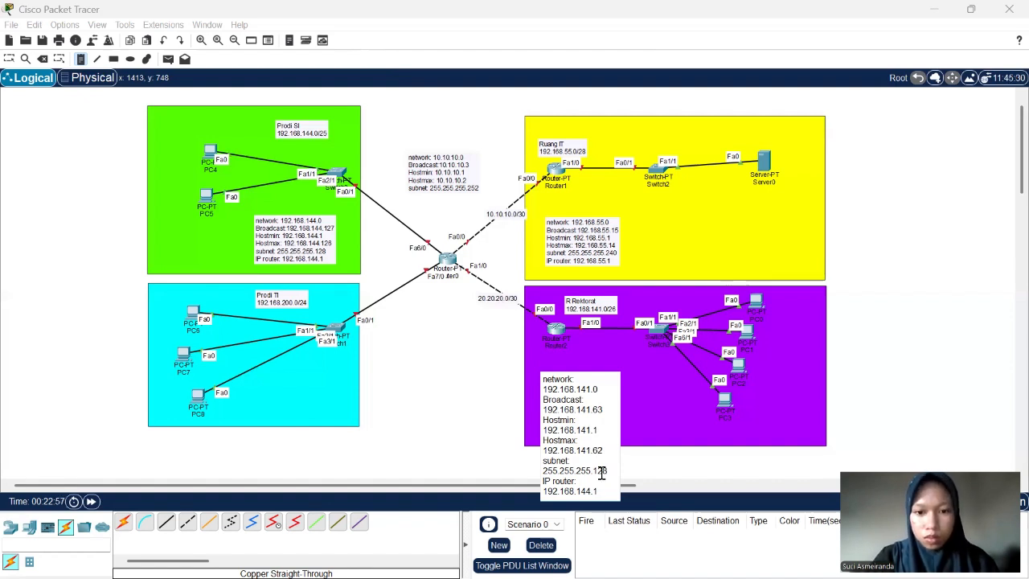
- Set the purple area note's subnet mask to 255.255.255.192 and its router IP to 192.168.141.1
left_click(609, 473)
key("BackSpace")
key("BackSpace")
type("92")
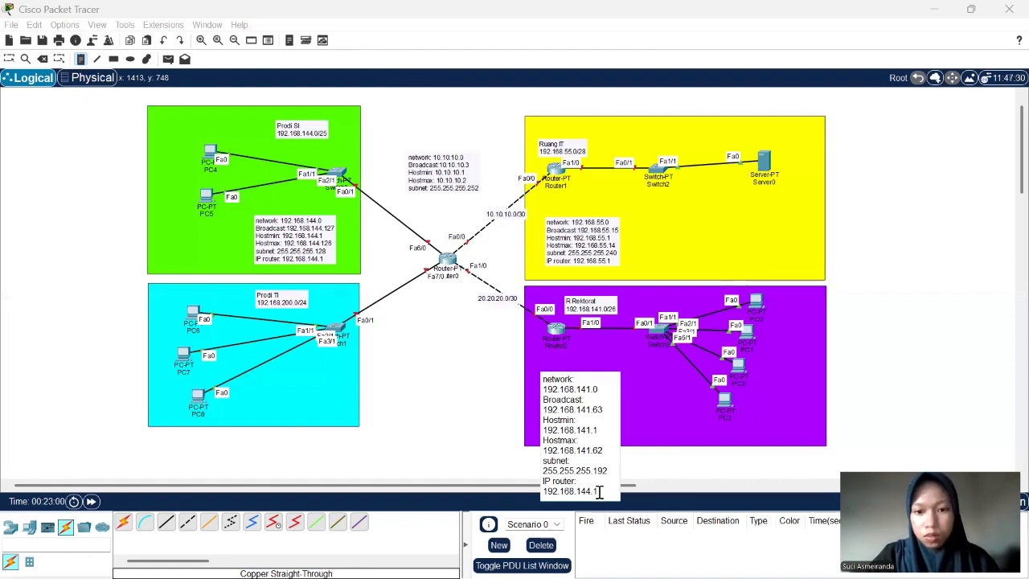
left_click(592, 490)
key("BackSpace")
key("BackSpace")
key("BackSpace")
type("1.1")
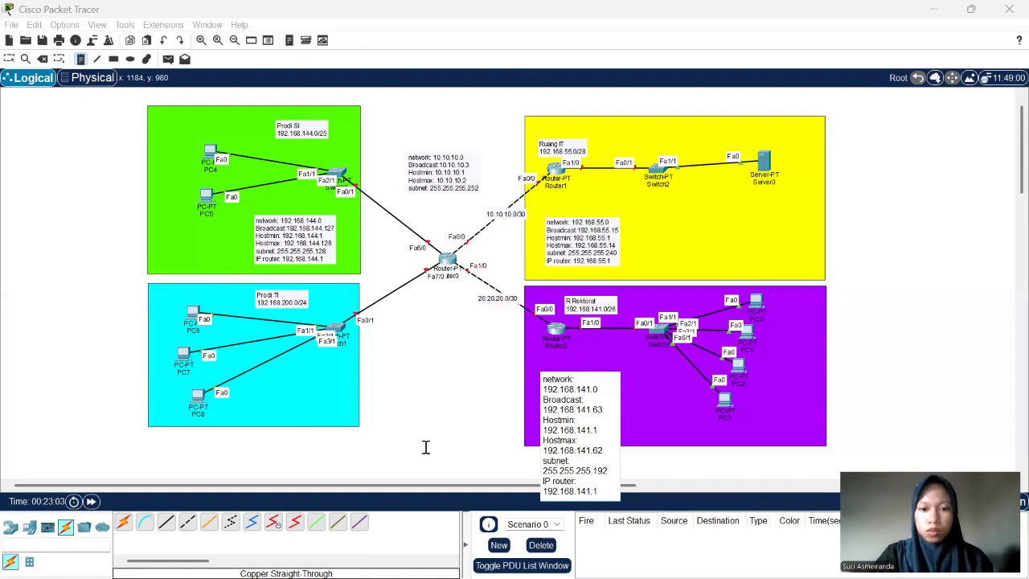
- Paste the copied note text into a new note below Switch1 in the cyan rectangle and change its network address to 192.168.200.0
left_click(290, 371)
type("network: 192.168.144.0 Broadcast:192.168.144.127 Hostmin: 192.168.144.1 Hostmax: 192.168.144.126 subnet: 255.255.255.128 IP router: 192.168.144.1")
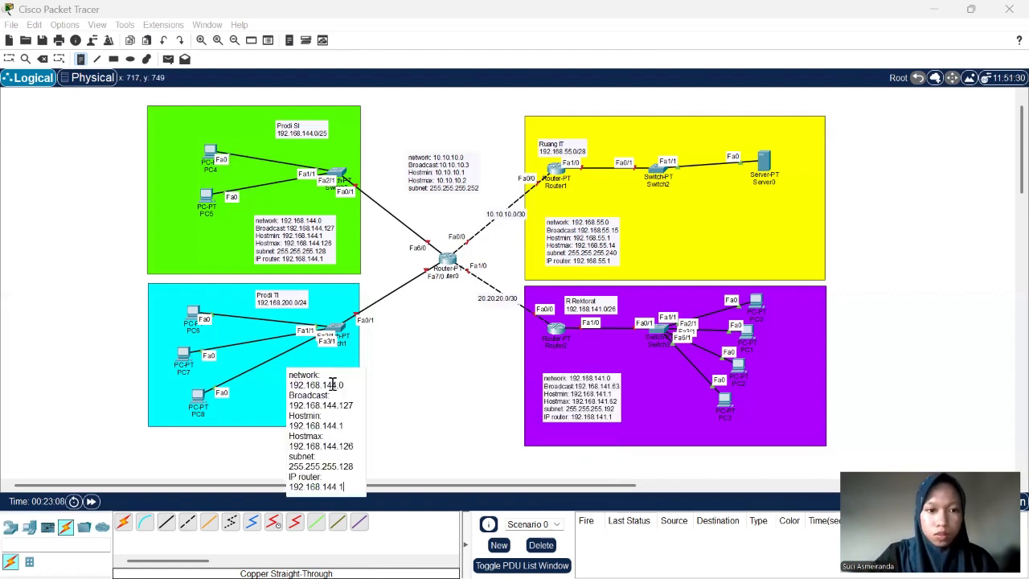
left_click(333, 385)
key("BackSpace")
key("BackSpace")
key("BackSpace")
type("200")
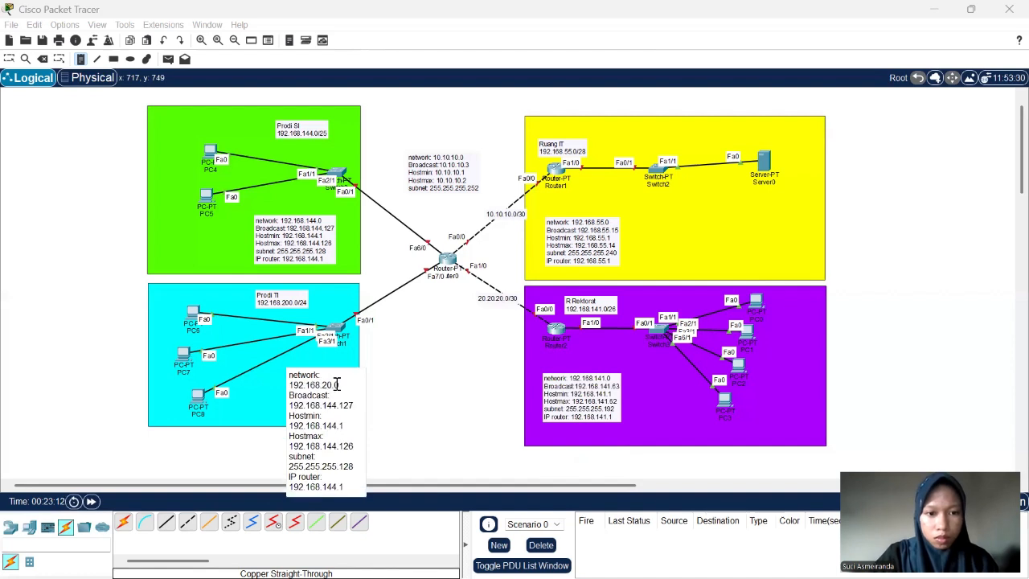
- Set the cyan area note's broadcast address to 192.168.200.255 and its Hostmin to 192.168.200.1
left_click_drag(353, 406, 325, 408)
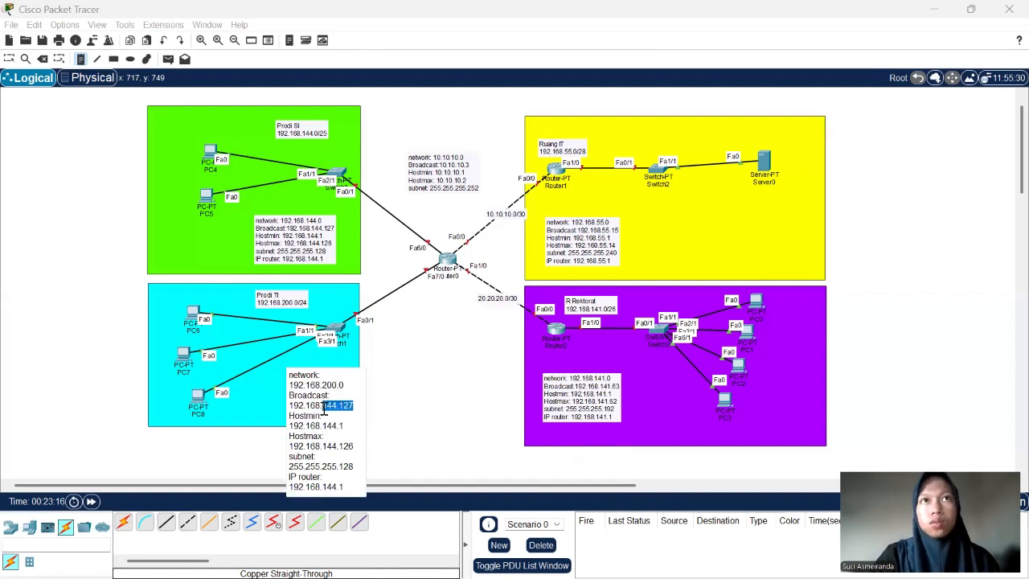
type("200.255")
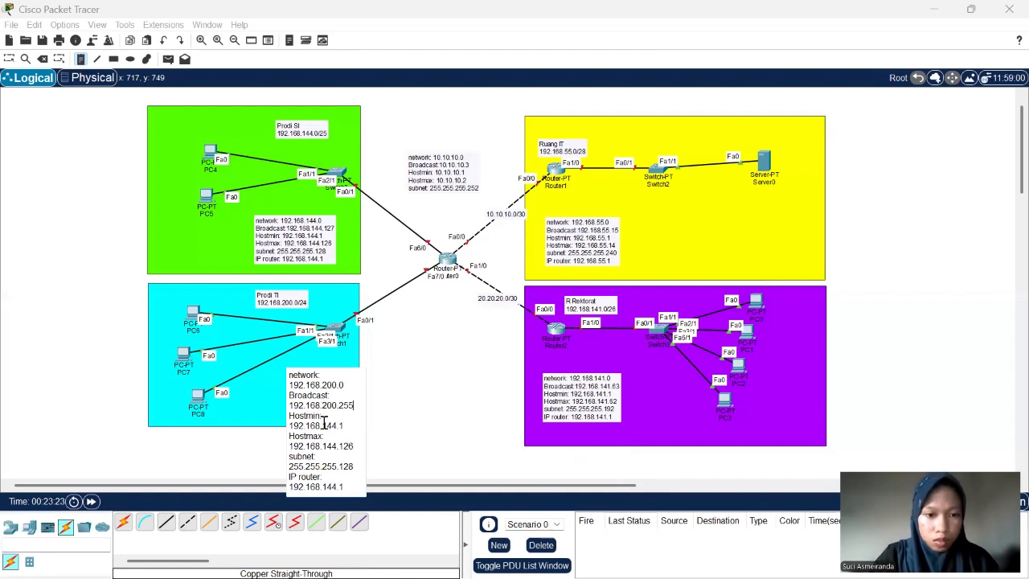
left_click_drag(324, 424, 337, 425)
type("200")
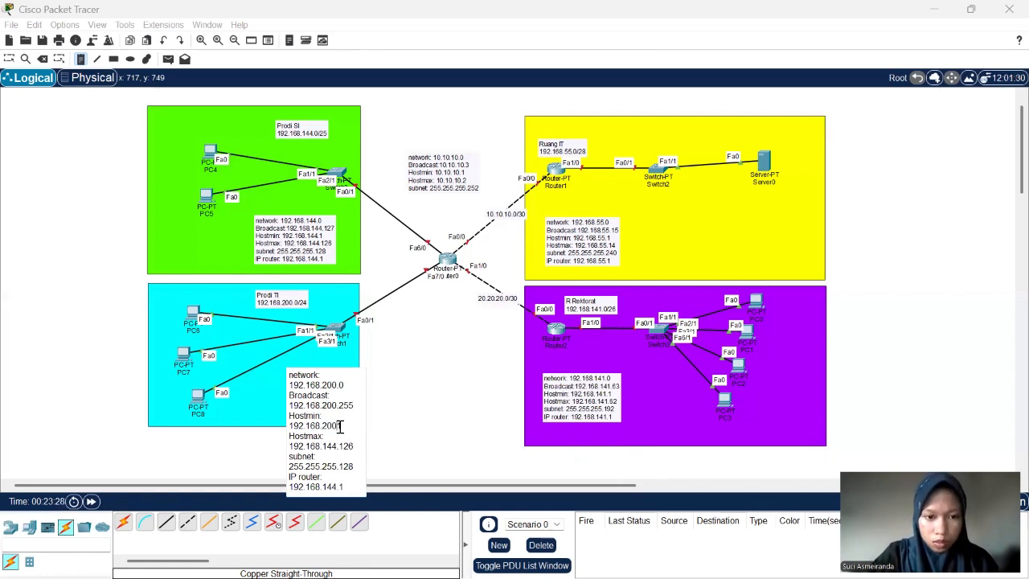
- Set the cyan area note's Hostmax to 192.168.200.254 and its subnet mask to 255.255.255.0
left_click_drag(324, 447, 354, 447)
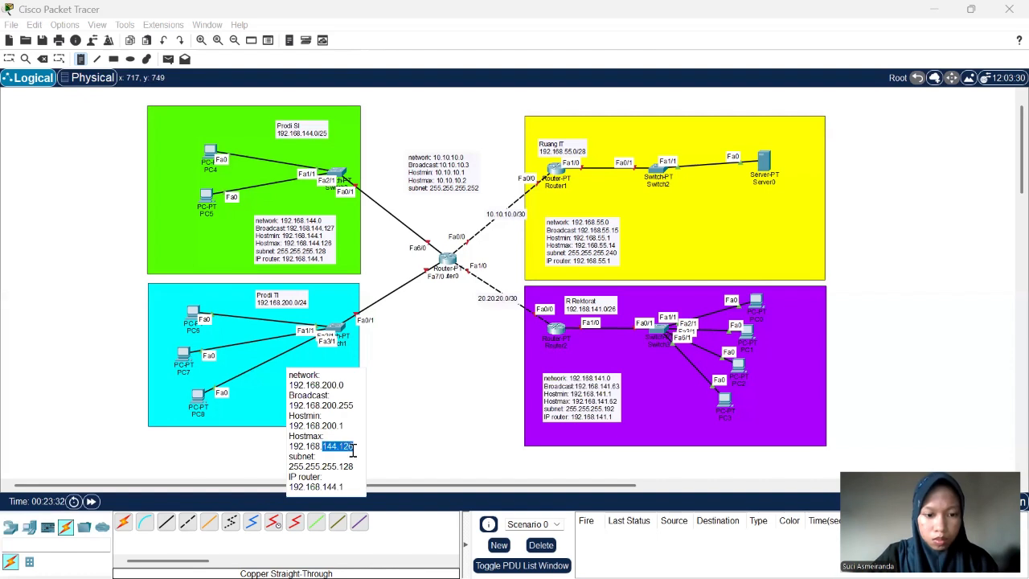
type("200.25")
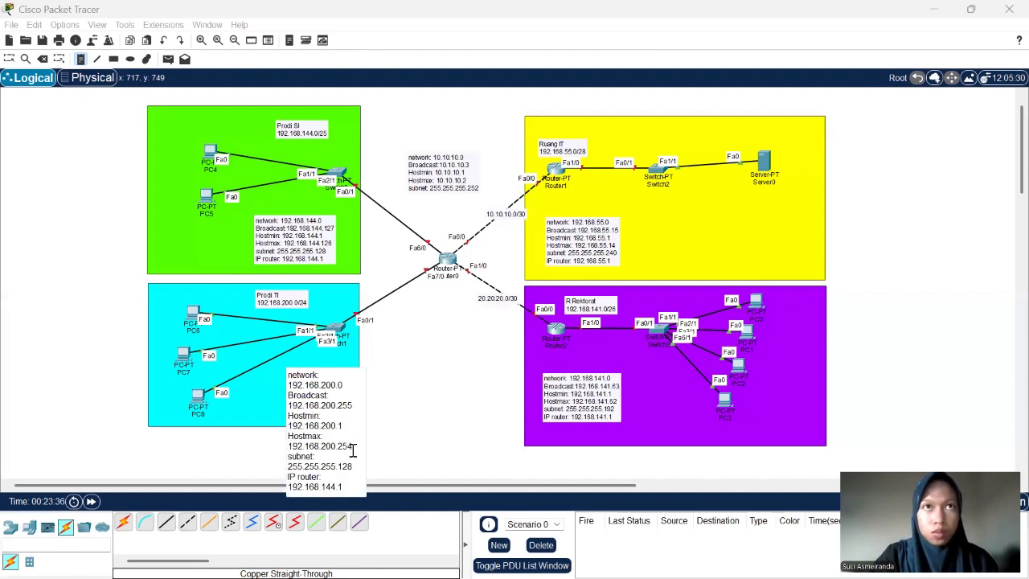
left_click(354, 470)
key("BackSpace")
key("BackSpace")
key("BackSpace")
type("0")
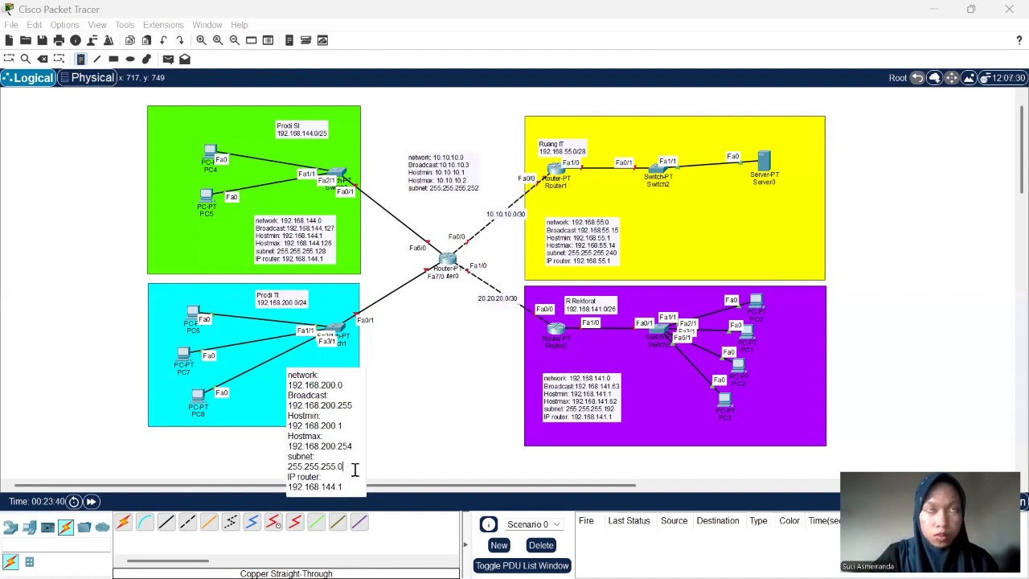
- Set the cyan area note's router IP to 192.168.200.1 and move the note slightly left, fully inside the cyan rectangle
left_click(336, 486)
key("BackSpace")
key("BackSpace")
key("BackSpace")
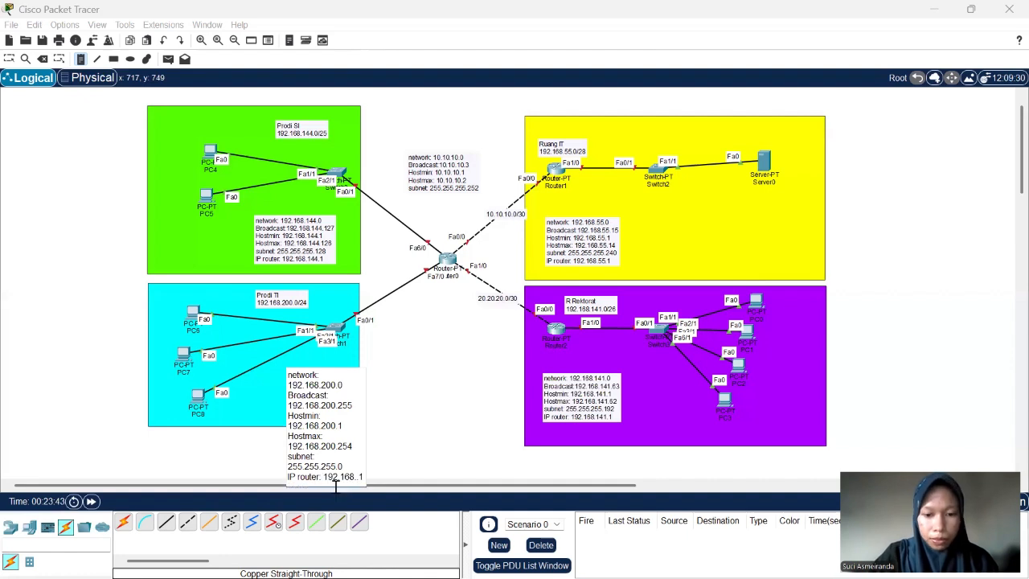
type("200")
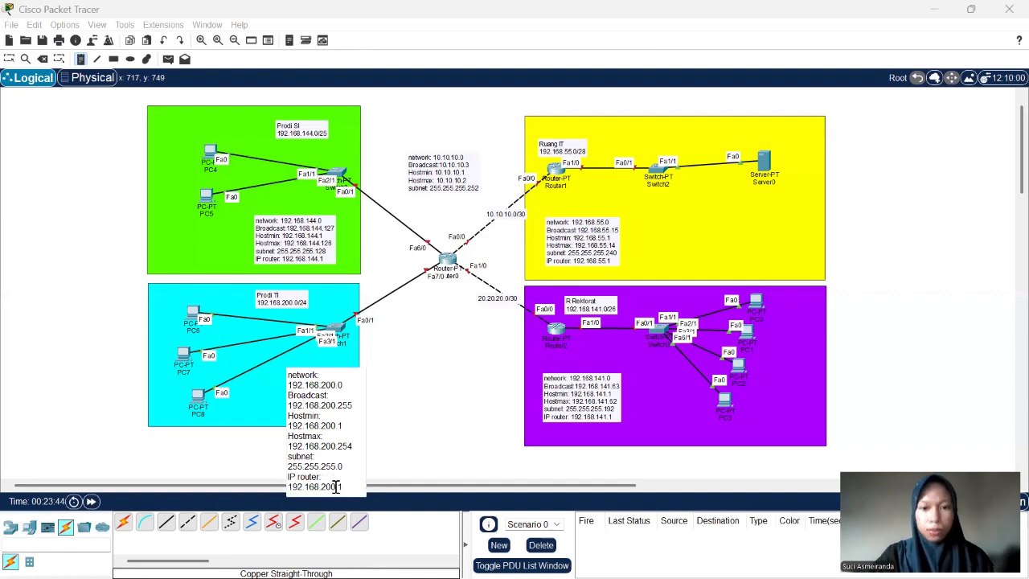
left_click(10, 59)
left_click_drag(326, 386, 305, 385)
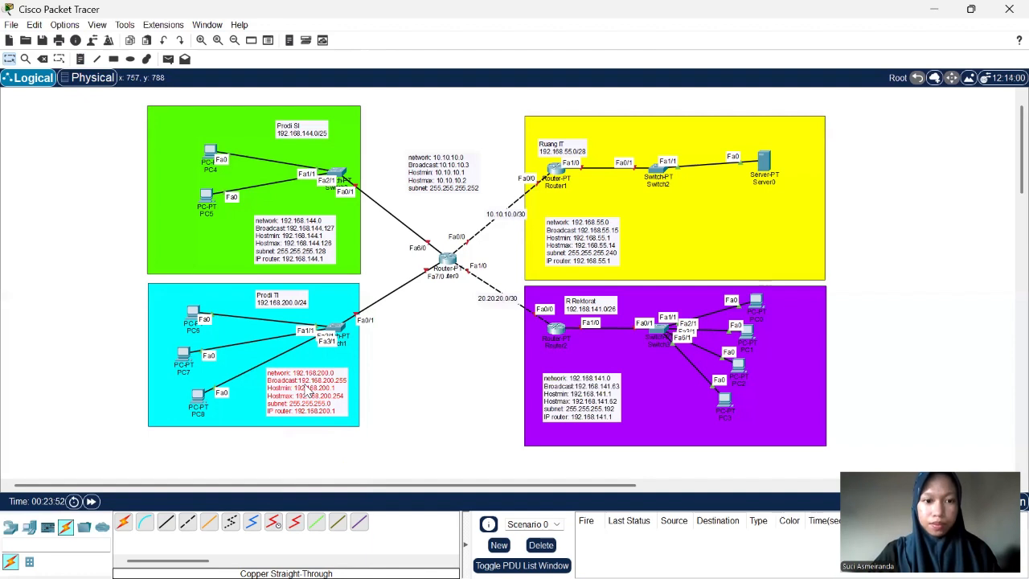
- Paste the copied note text into a new note below Router0, between the cyan and purple rectangles
left_click(81, 58)
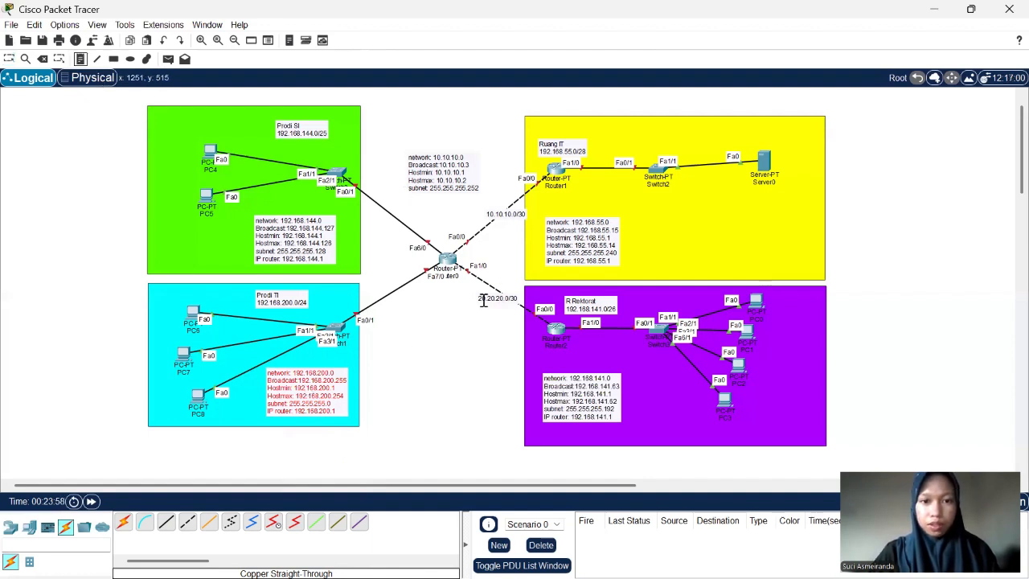
left_click(410, 348)
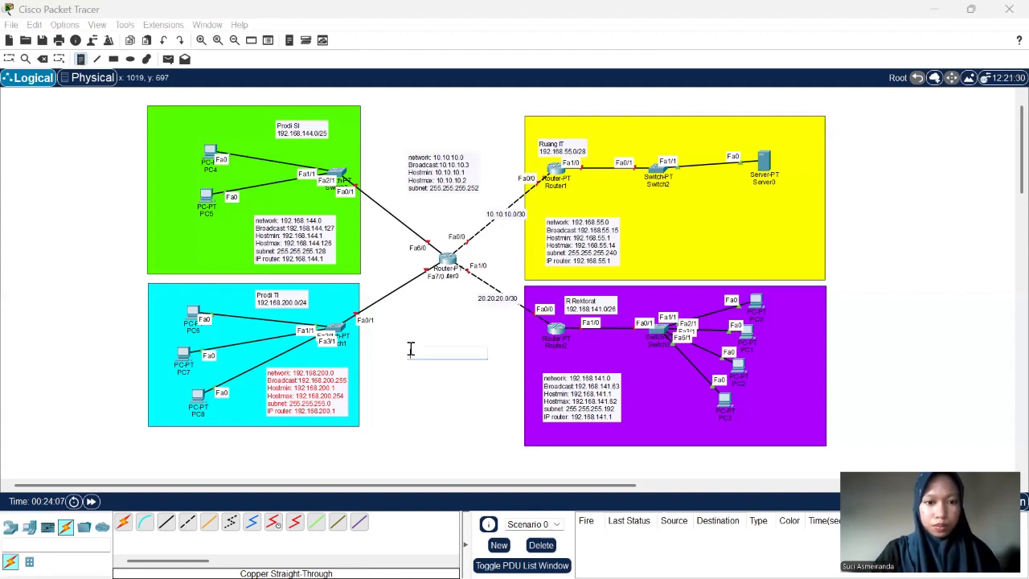
type("network: 192.168.144.0 Broadcast: 192.168.144.127 Hostmin: 192.168.144.1 Hostmax: 192.168.144.126 subnet: 255.255.255.128 IP router: 192.168.144.1")
- Remove the IP router line from the new note below Router0 and set its subnet mask to 255.255.255.252
left_click_drag(467, 466, 406, 457)
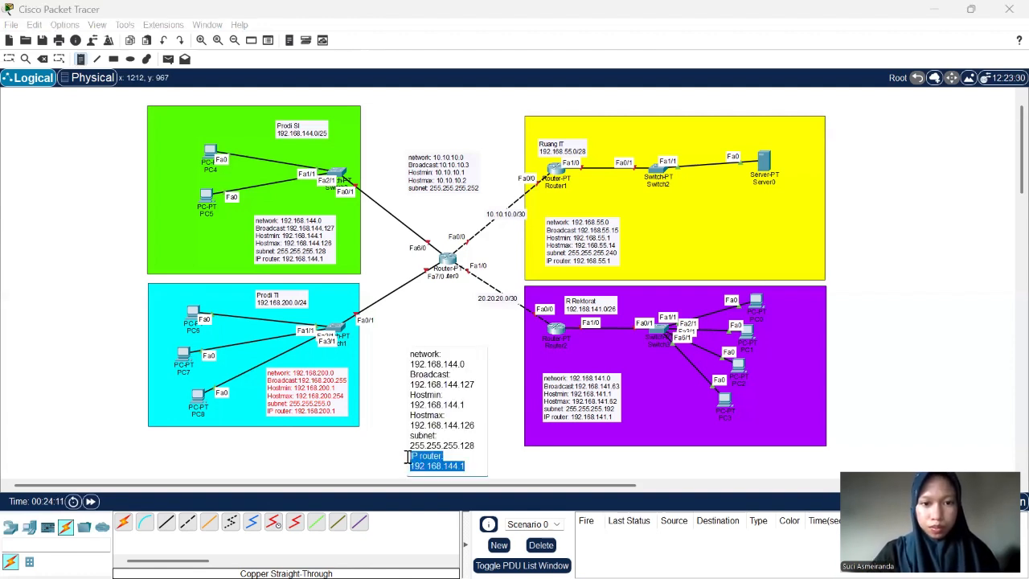
key("BackSpace")
key("BackSpace")
key("BackSpace")
key("BackSpace")
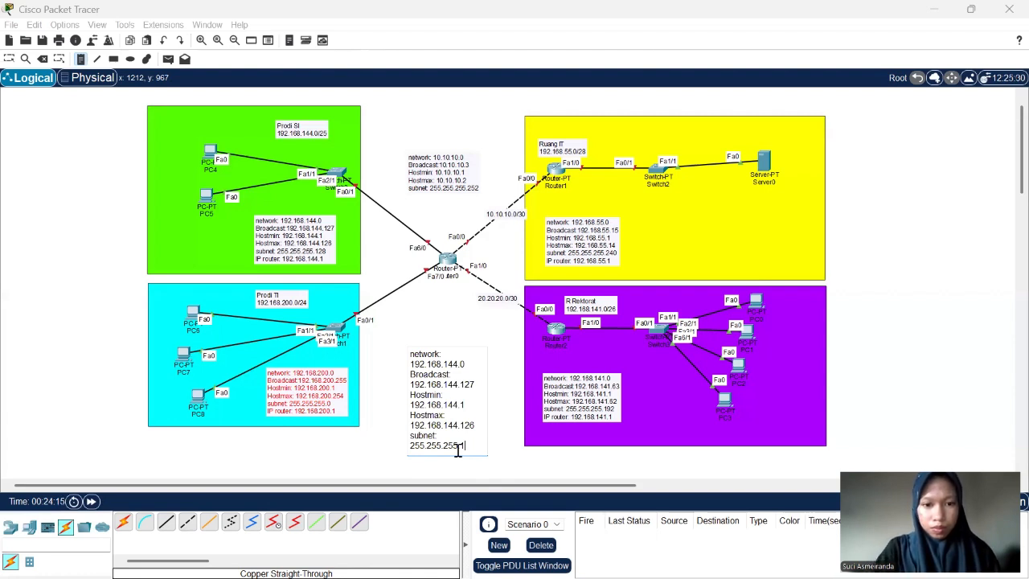
left_click(459, 446)
key("BackSpace")
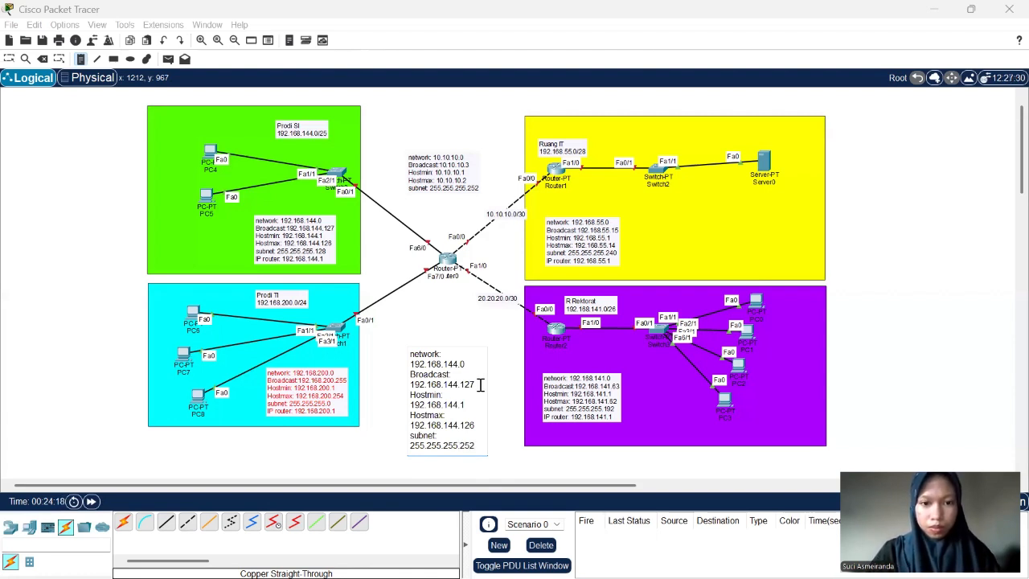
- Set Hostmax to 20.20.20.2 and Hostmin to 20.20.20.1 in the note below Router0
left_click_drag(476, 426, 412, 426)
type("2")
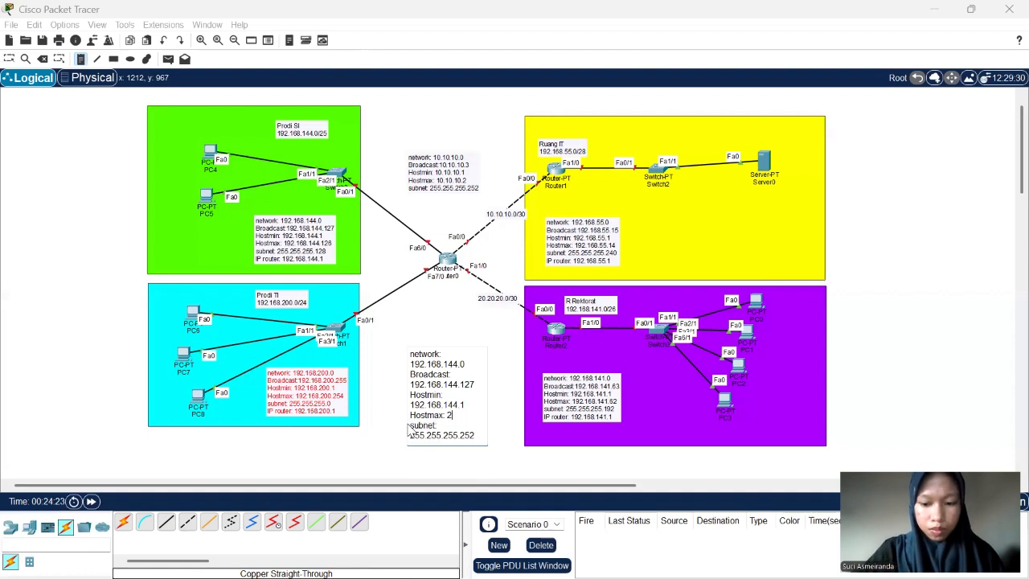
type("0.20.20.2")
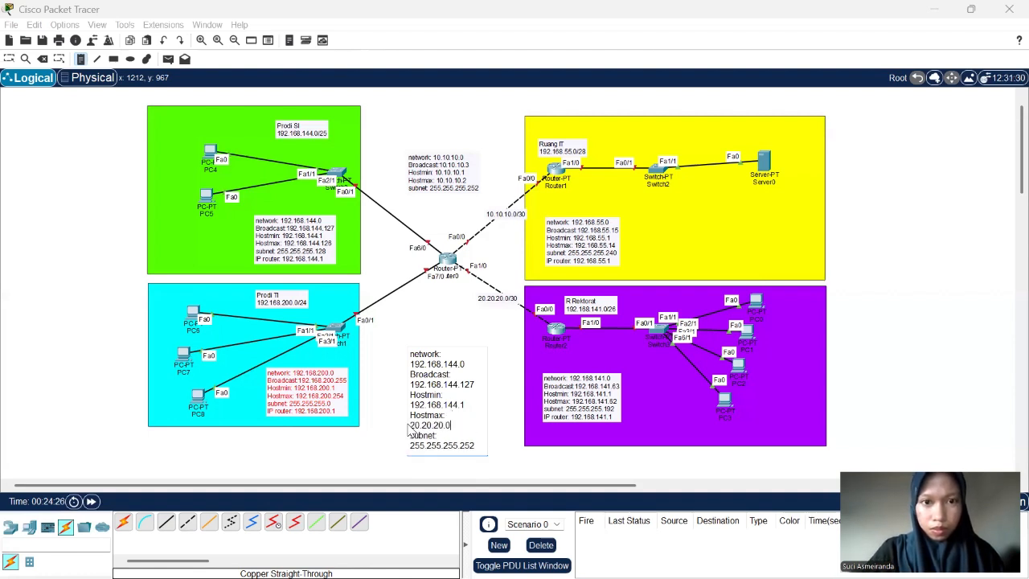
key("BackSpace")
type("2")
left_click_drag(467, 406, 411, 410)
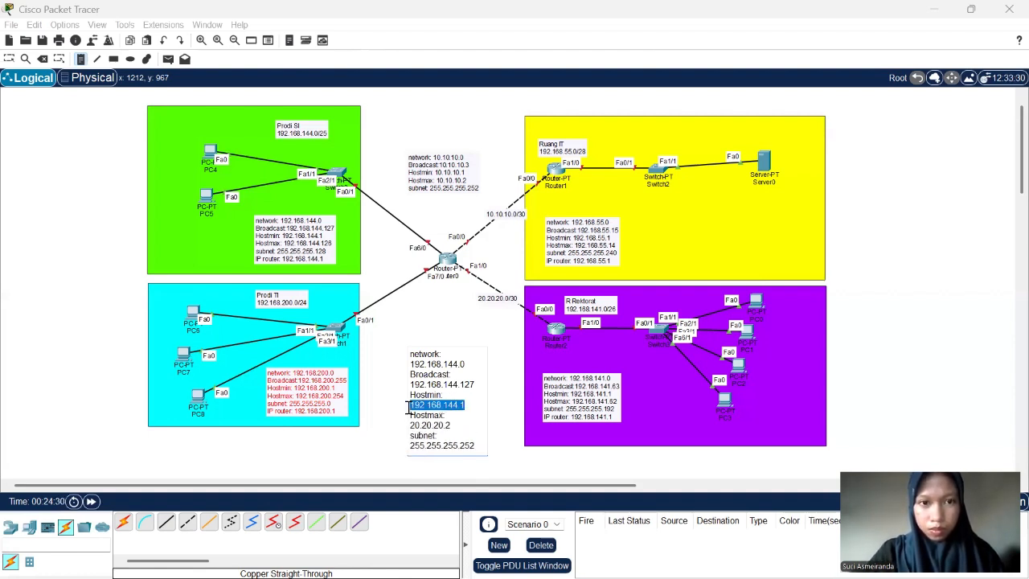
type("20.20.20.1")
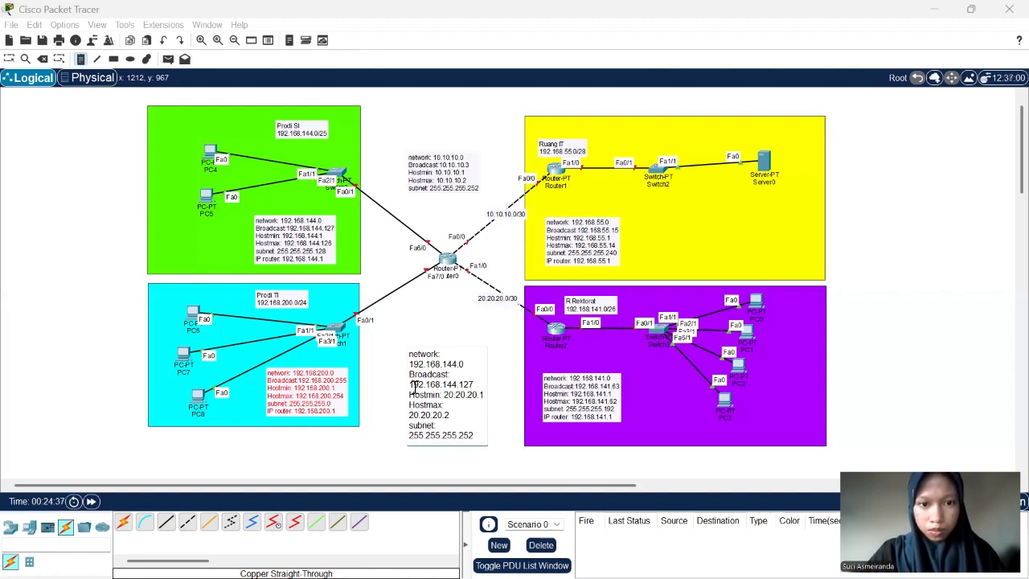
- Set the broadcast address to 20.20.20.3 and the network address to 20.20.20.0 in the note below Router0, and finish the note
double_click(402, 388)
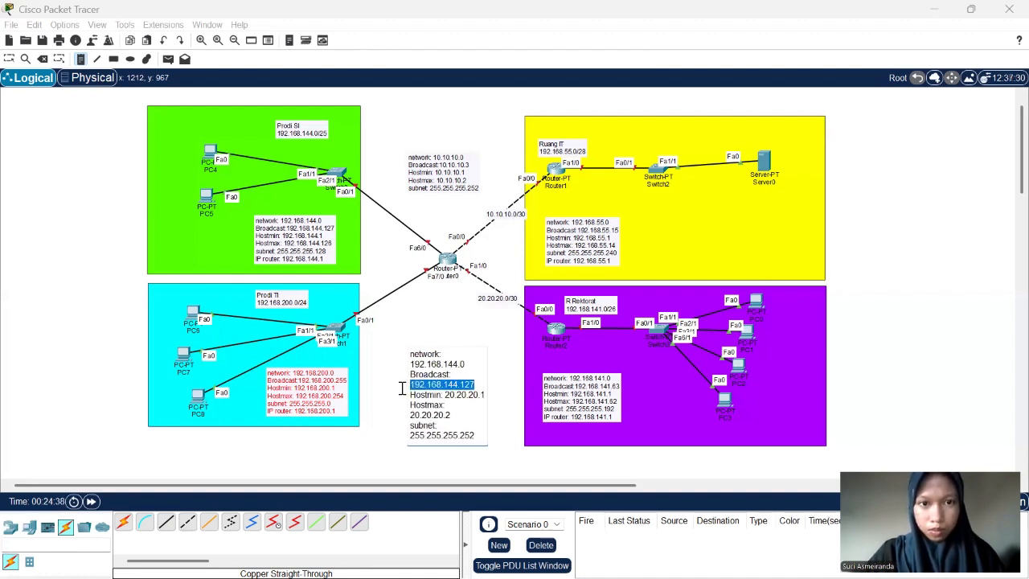
type("20.20.20.3")
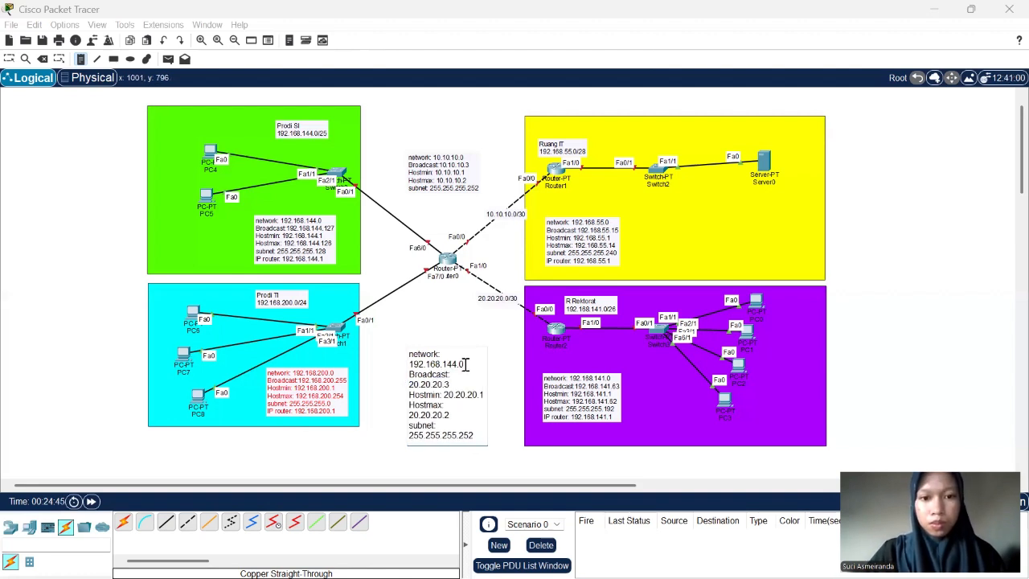
left_click_drag(466, 363, 394, 362)
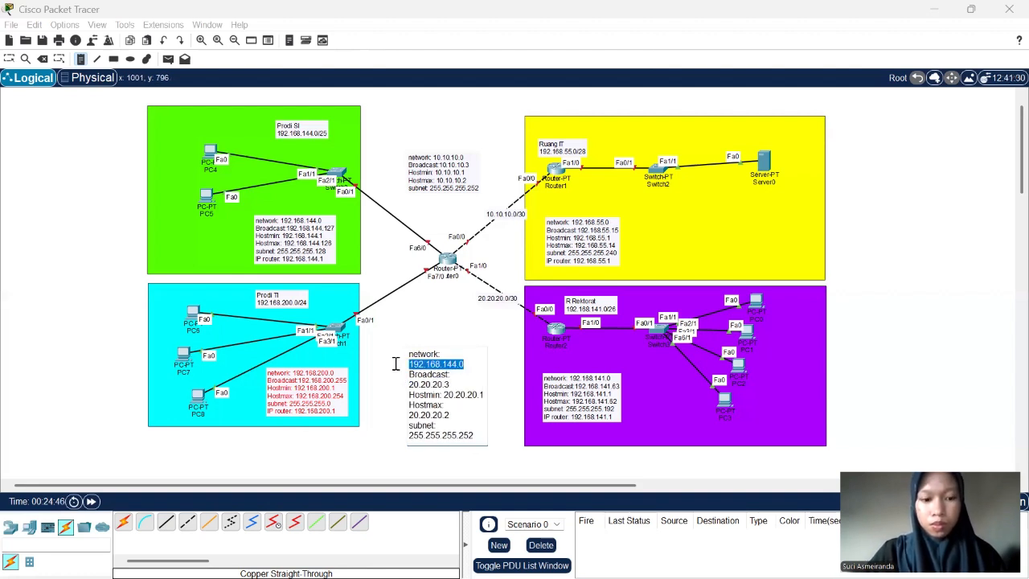
type("20.20.20.200")
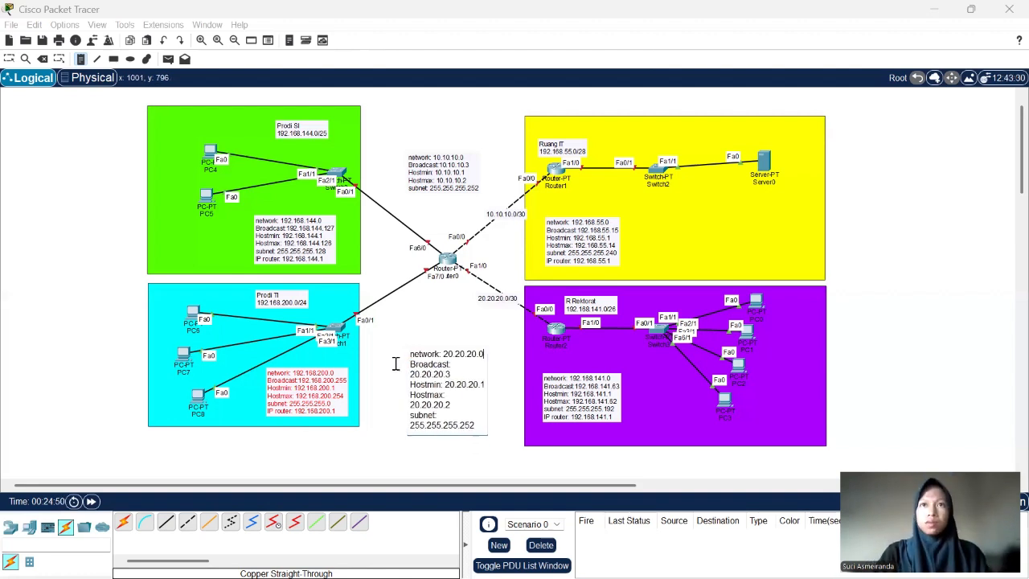
left_click(8, 58)
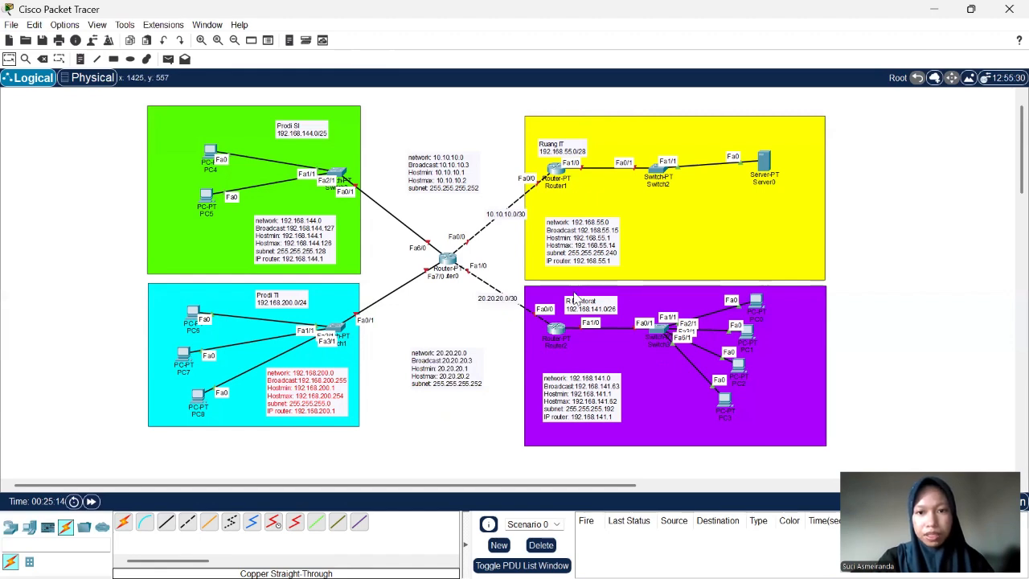
scroll(476, 312, "up", 3)
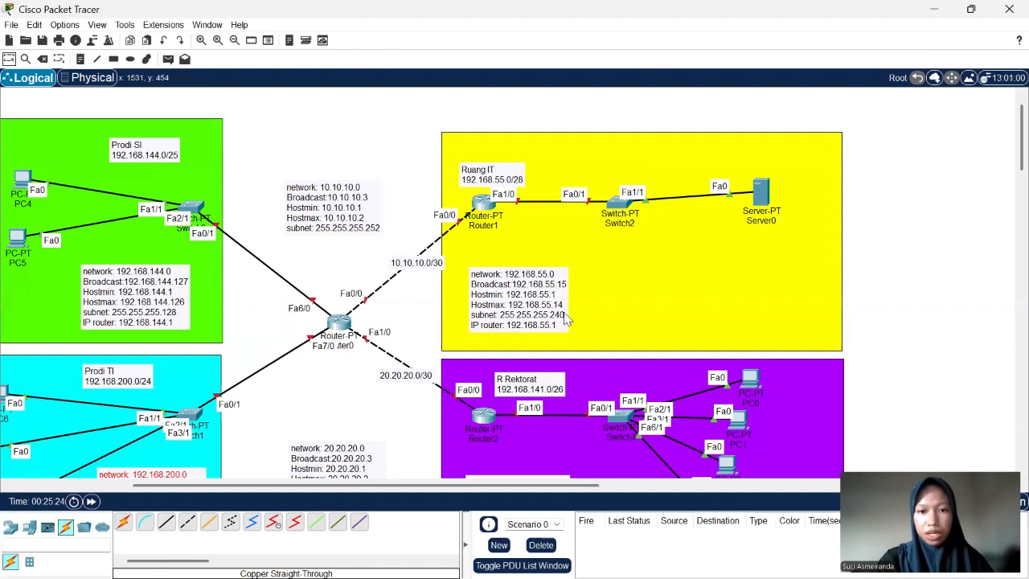
scroll(511, 312, "down", 1)
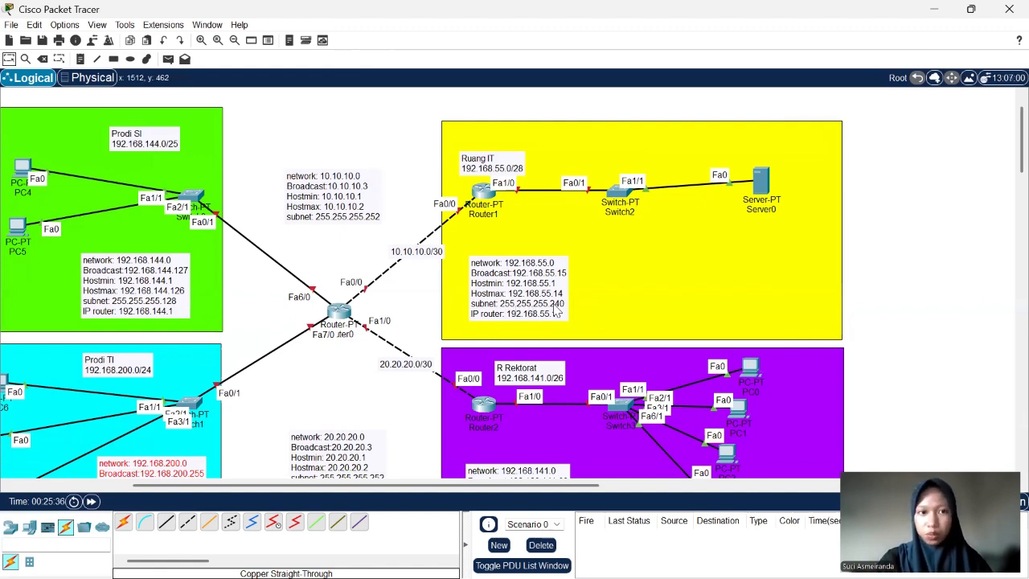
scroll(458, 287, "left", 5)
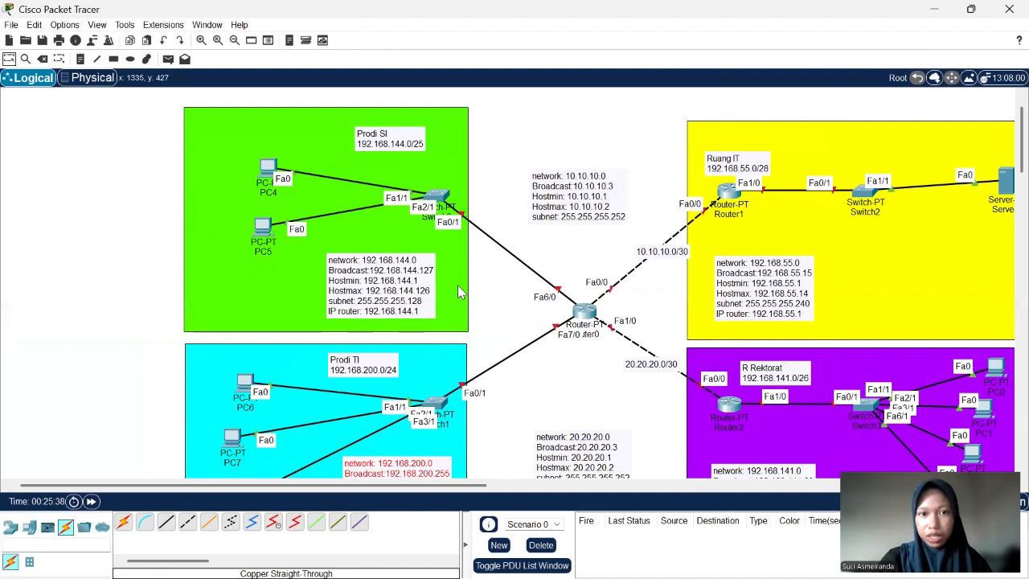
- Review the address notes of the four coloured networks and the two router-to-router links across the whole topology
scroll(457, 286, "right", 4)
scroll(458, 286, "down", 1)
scroll(459, 291, "down", 2)
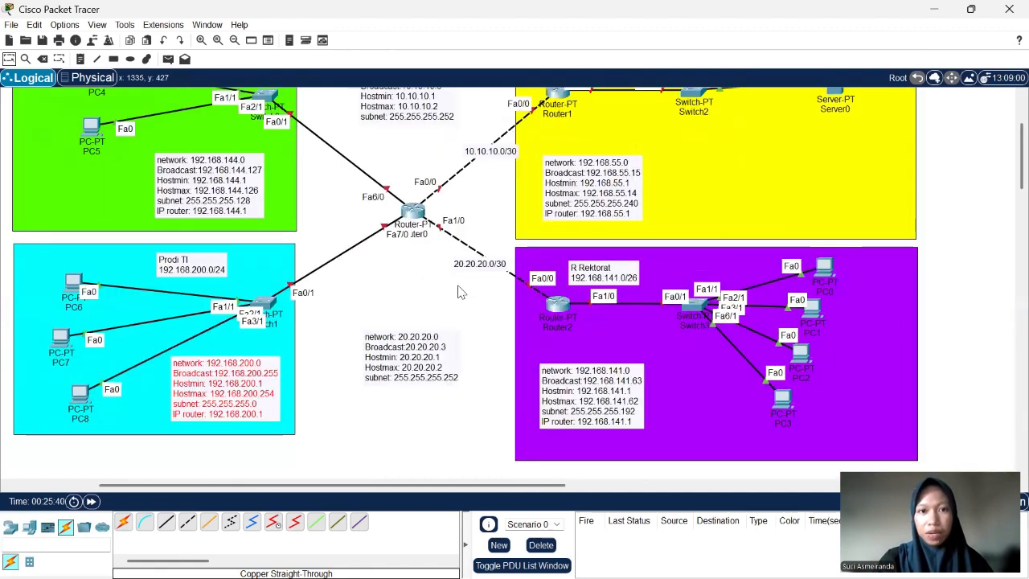
scroll(460, 292, "up", 3)
scroll(480, 209, "down", 2)
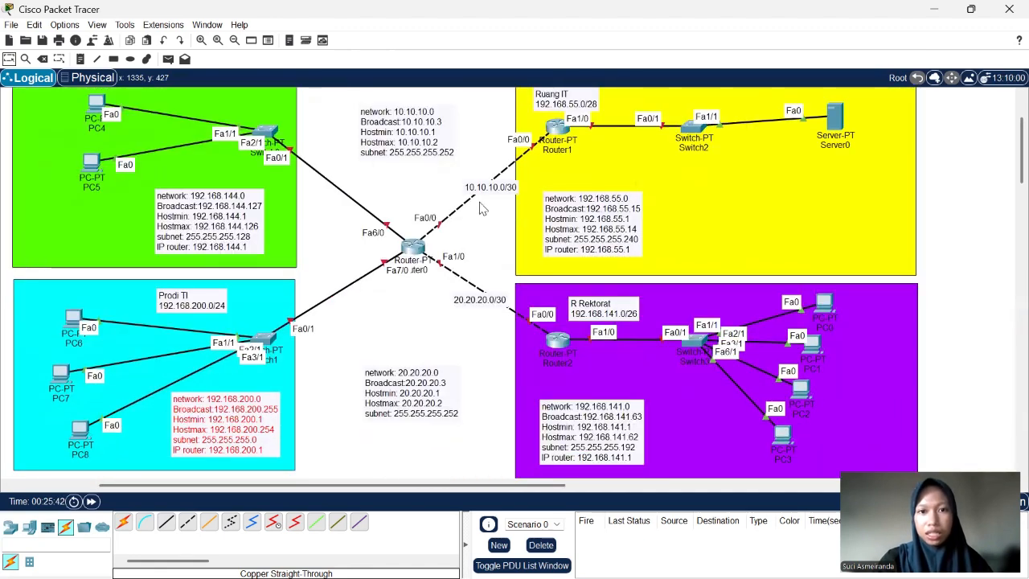
scroll(480, 209, "down", 1)
scroll(483, 206, "up", 1)
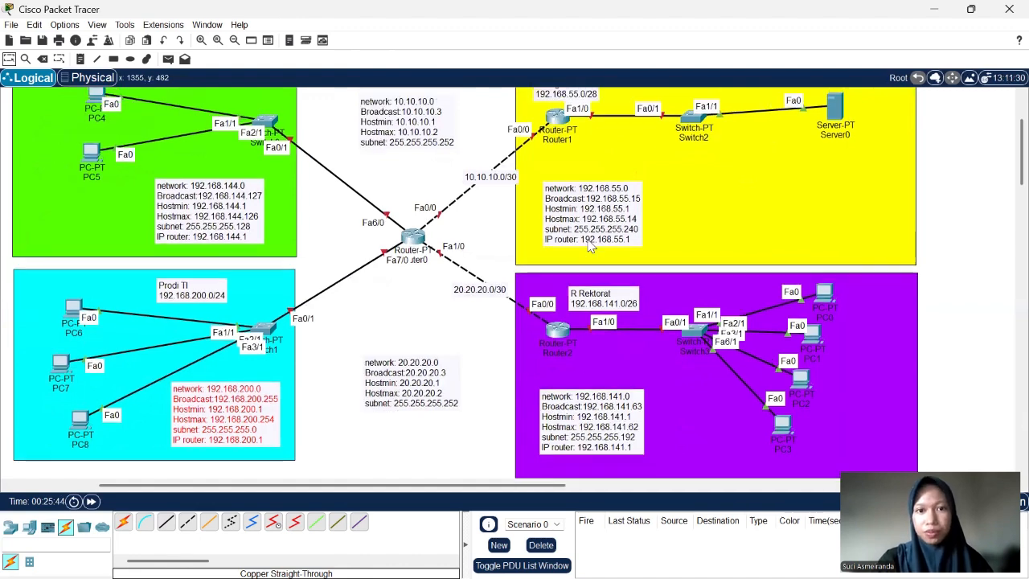
scroll(700, 278, "up", 3)
scroll(701, 331, "down", 3)
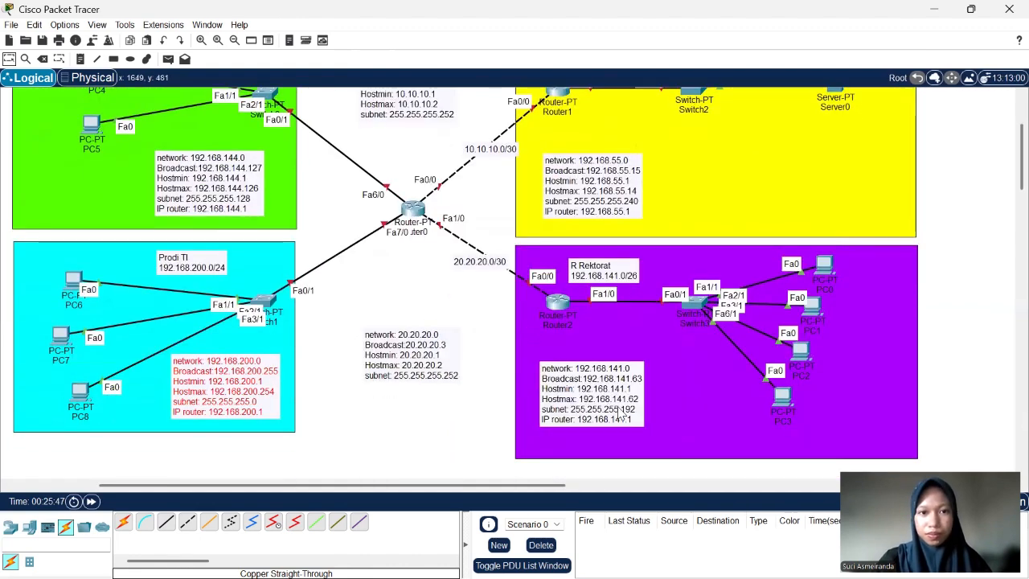
scroll(561, 310, "down", 3)
scroll(562, 312, "up", 2)
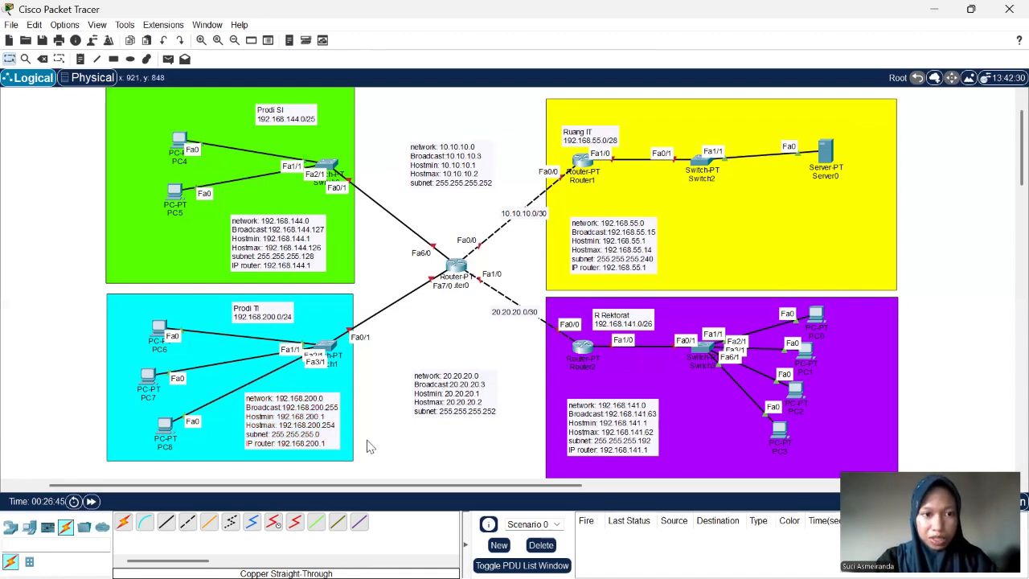
scroll(280, 332, "down", 2)
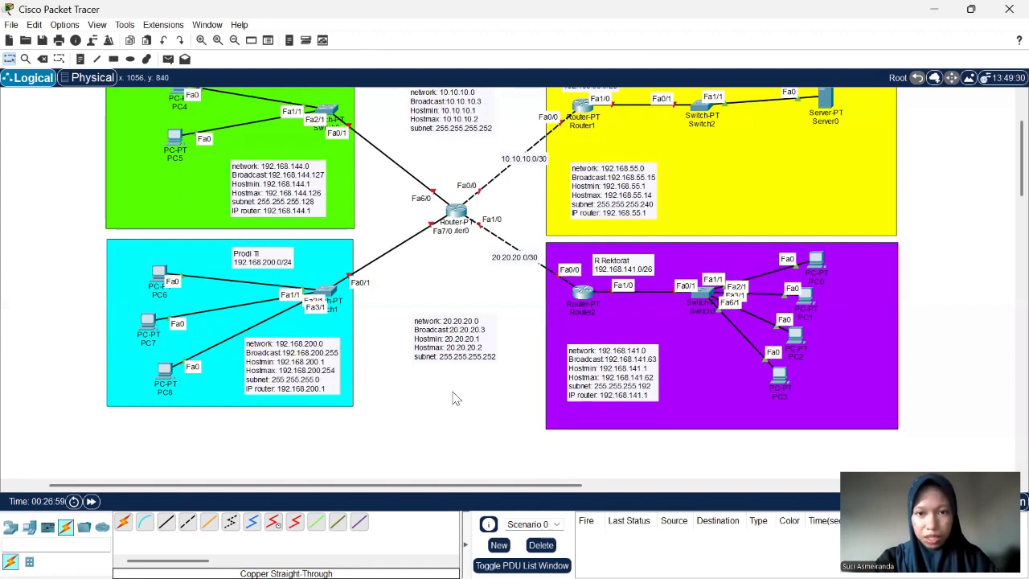
scroll(429, 374, "right", 3)
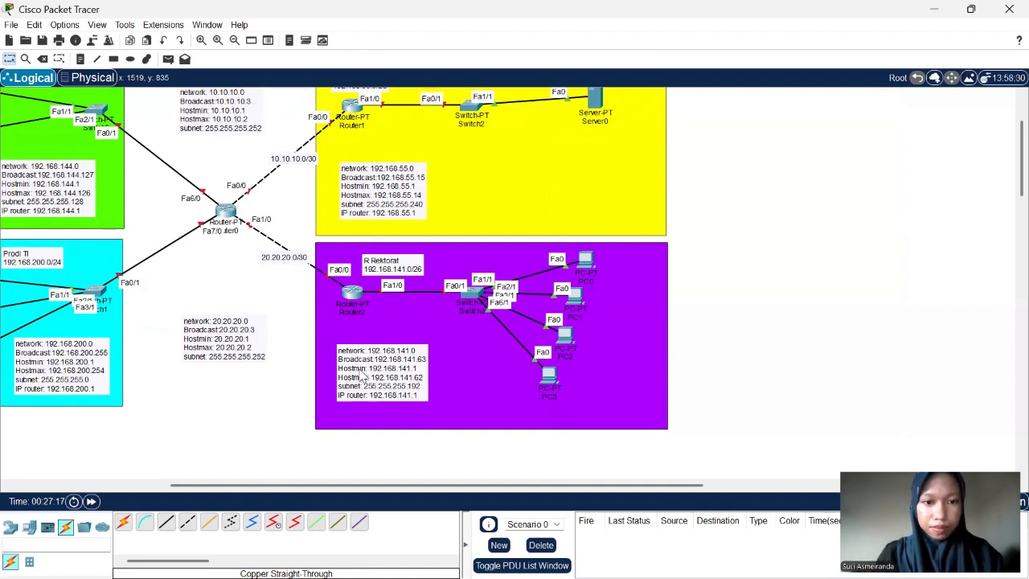
scroll(358, 369, "up", 2)
scroll(317, 325, "up", 1)
scroll(317, 325, "down", 2)
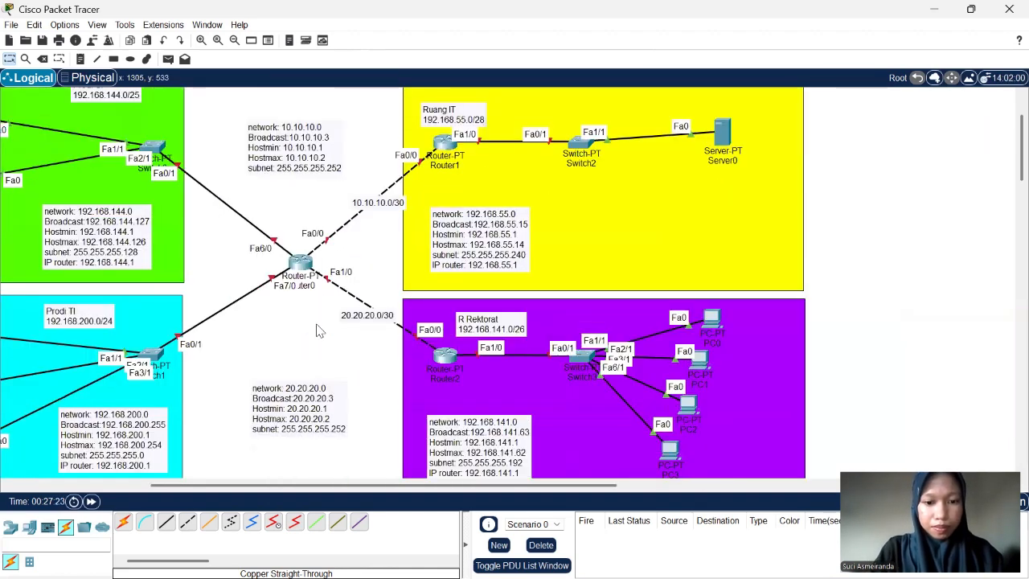
scroll(316, 330, "left", 3)
scroll(317, 331, "down", 2)
scroll(366, 271, "up", 4)
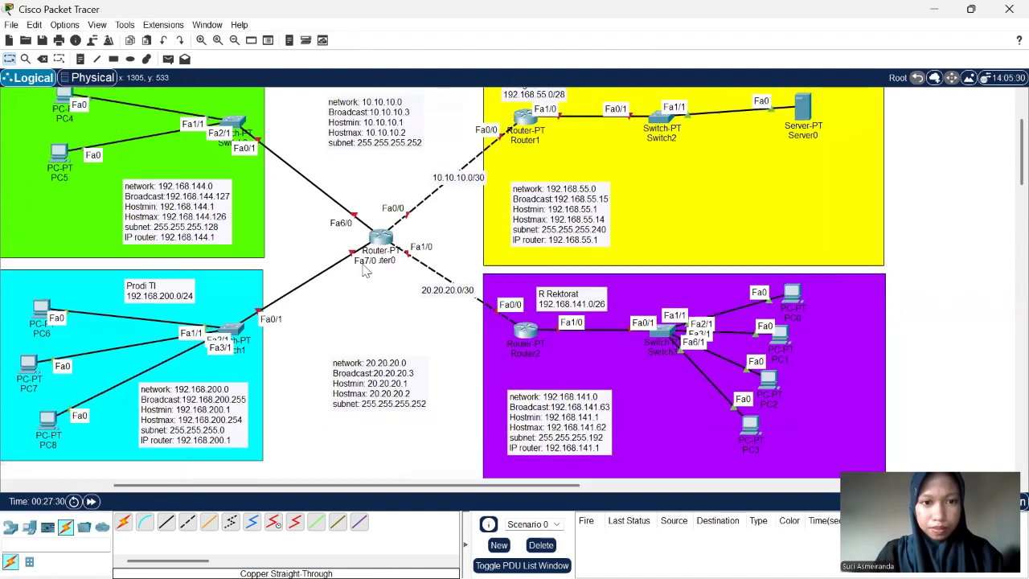
scroll(392, 335, "down", 1)
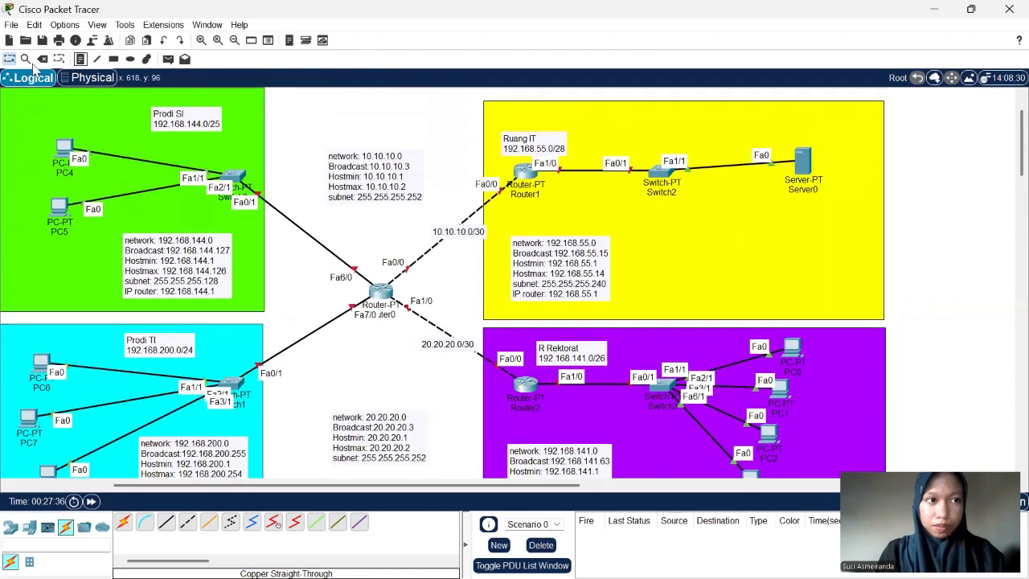
scroll(236, 208, "down", 2)
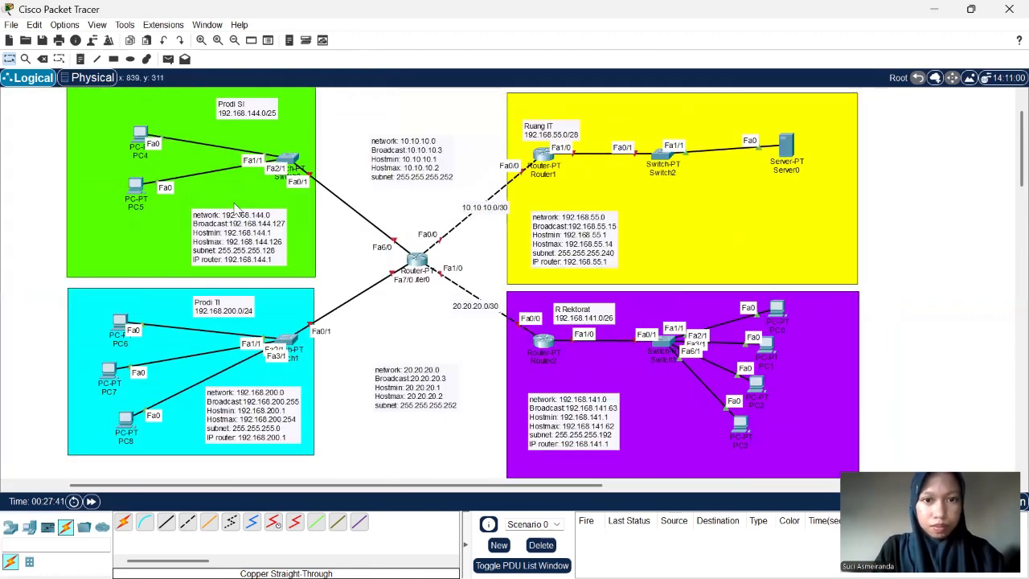
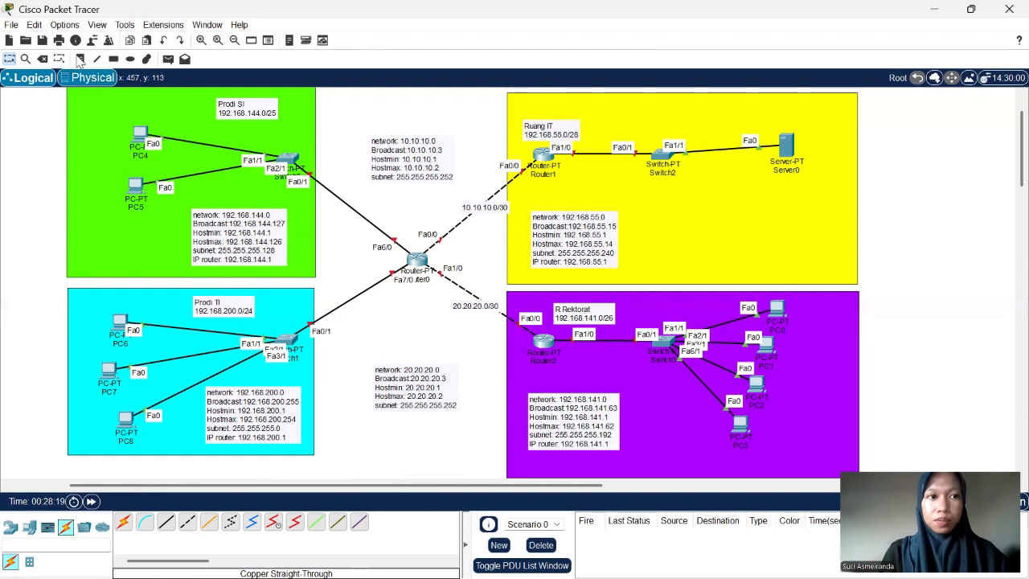
- Add a note reading 10.10.10.1 directly below Router1 in the yellow Ruang IT area
left_click(80, 60)
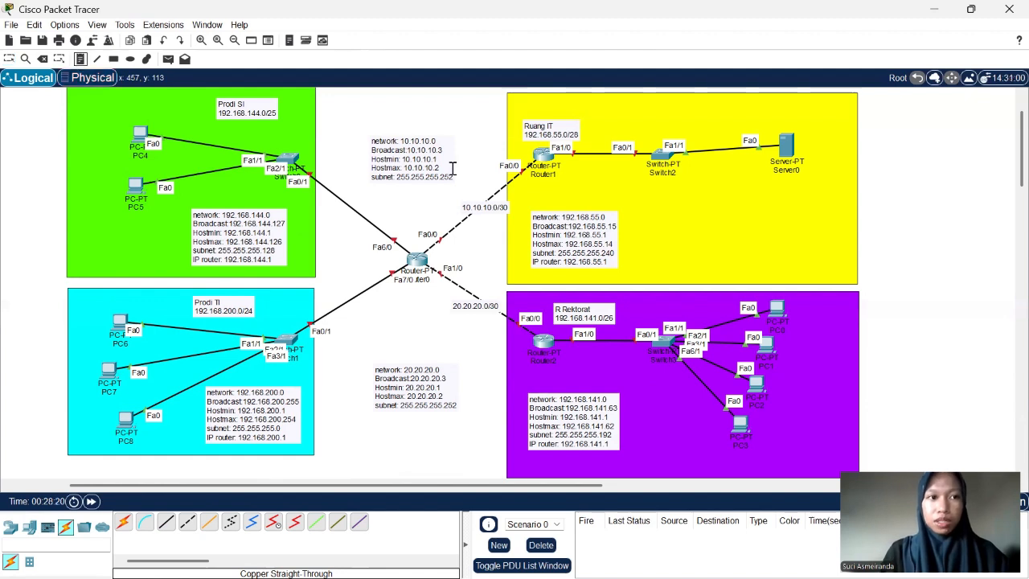
left_click(530, 178)
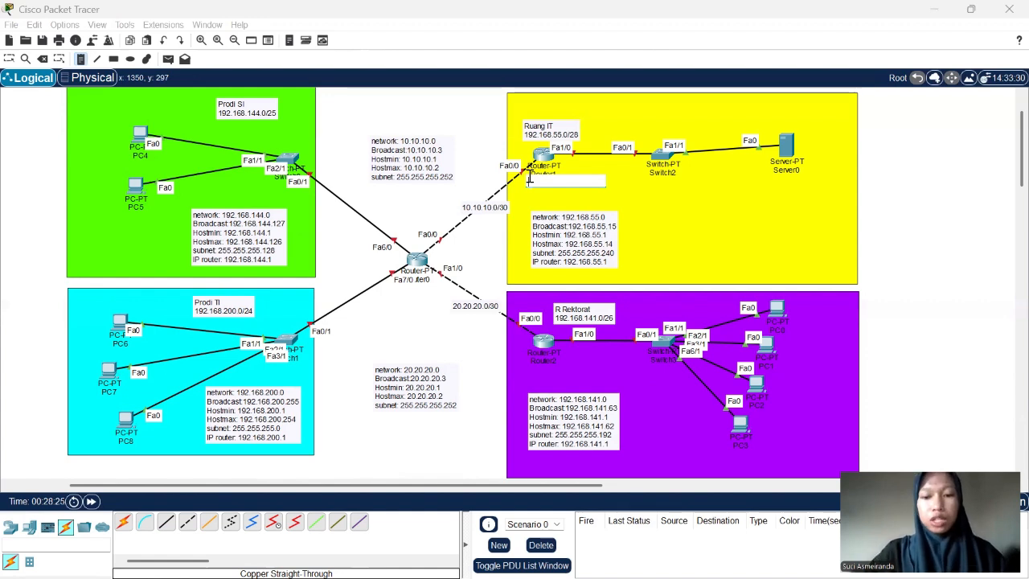
type("10.")
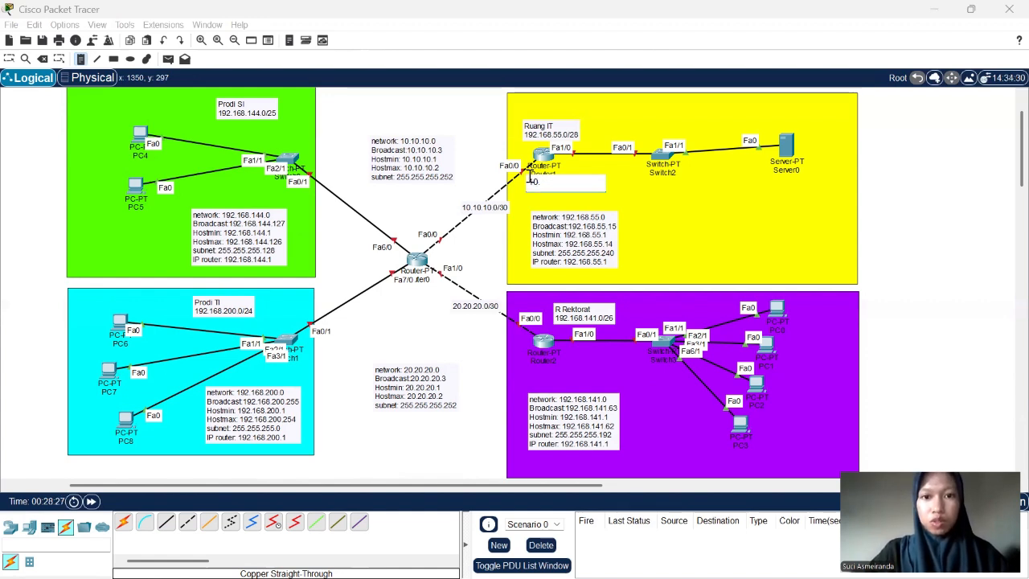
type("10.10.1")
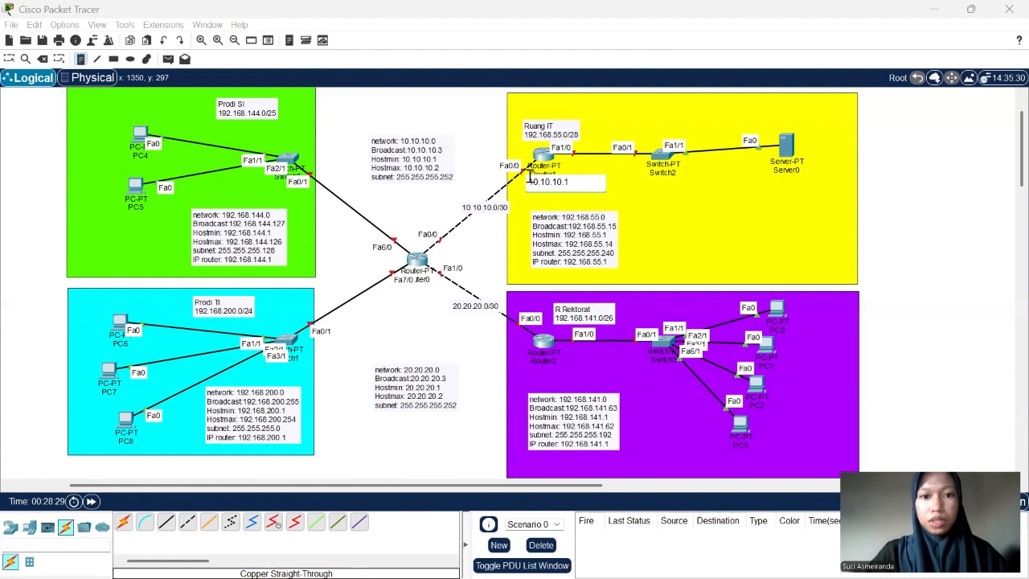
- Add a note reading 10.10.10.2 beside Router0, next to its Fa0/0 end of the 10.10.10.0/30 link
left_click(426, 243)
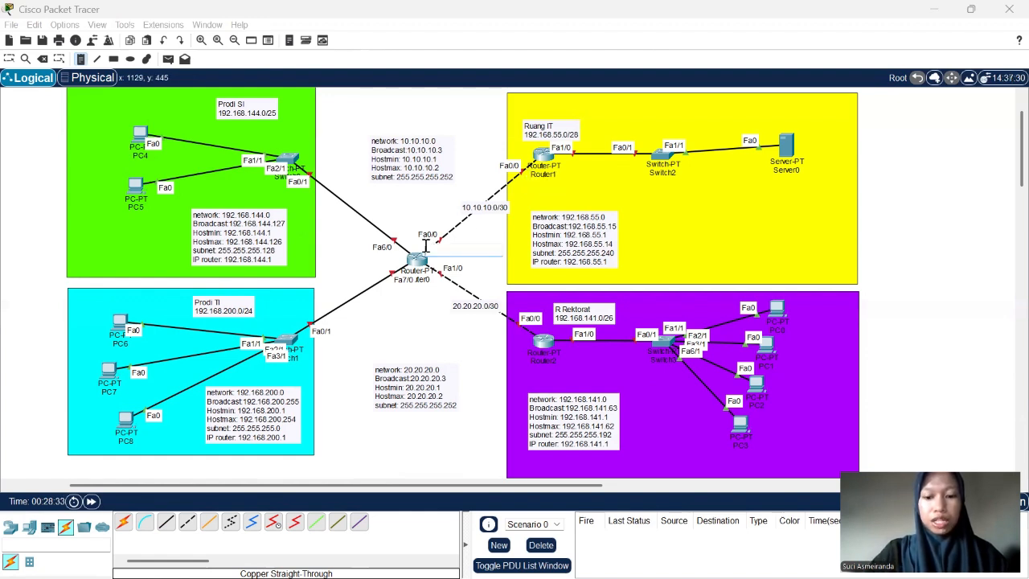
type("10.10.")
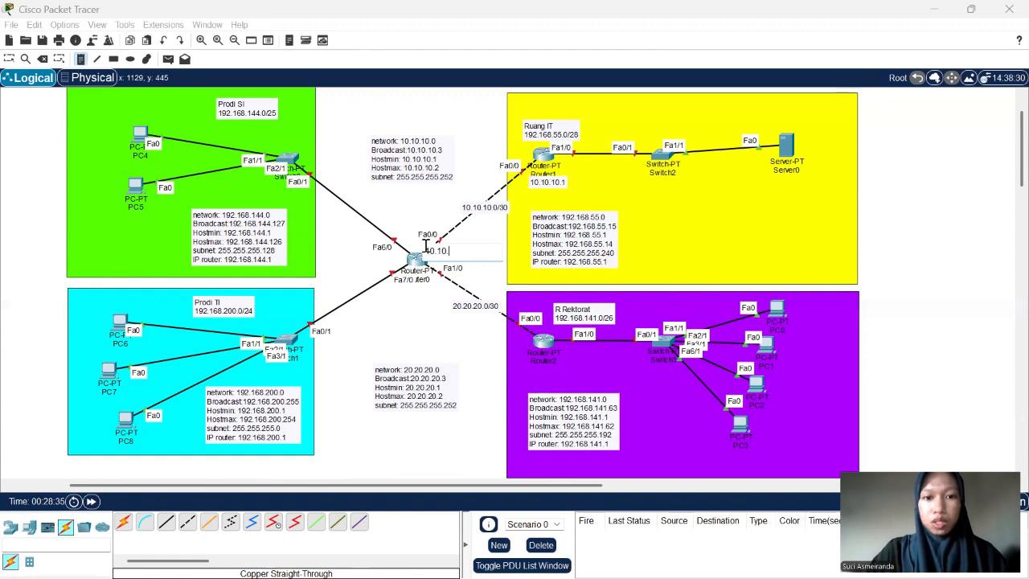
type("10.2")
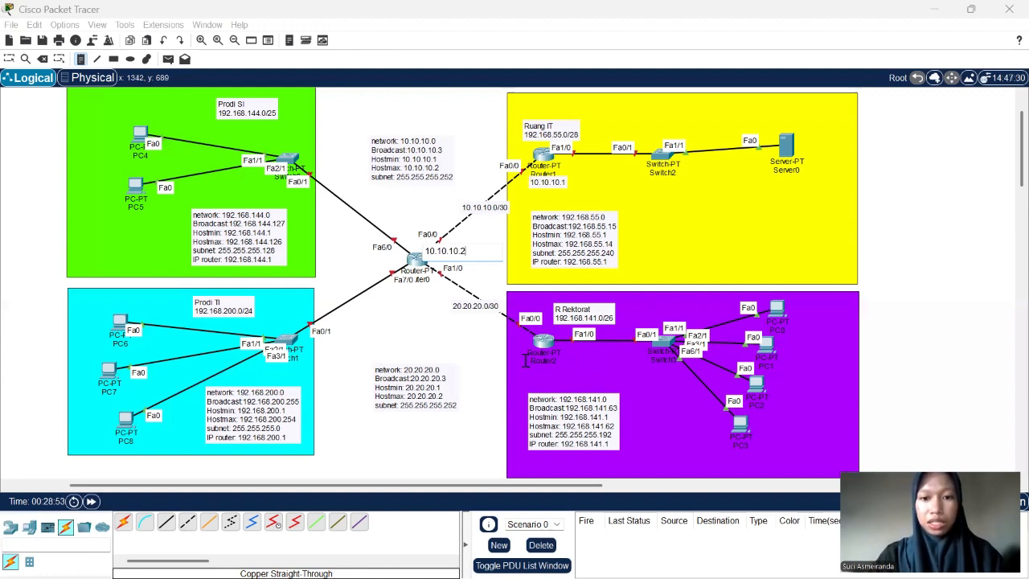
- Add a note reading 20.20.20.1 directly below Router2 in the purple R Rektorat area
left_click(526, 362)
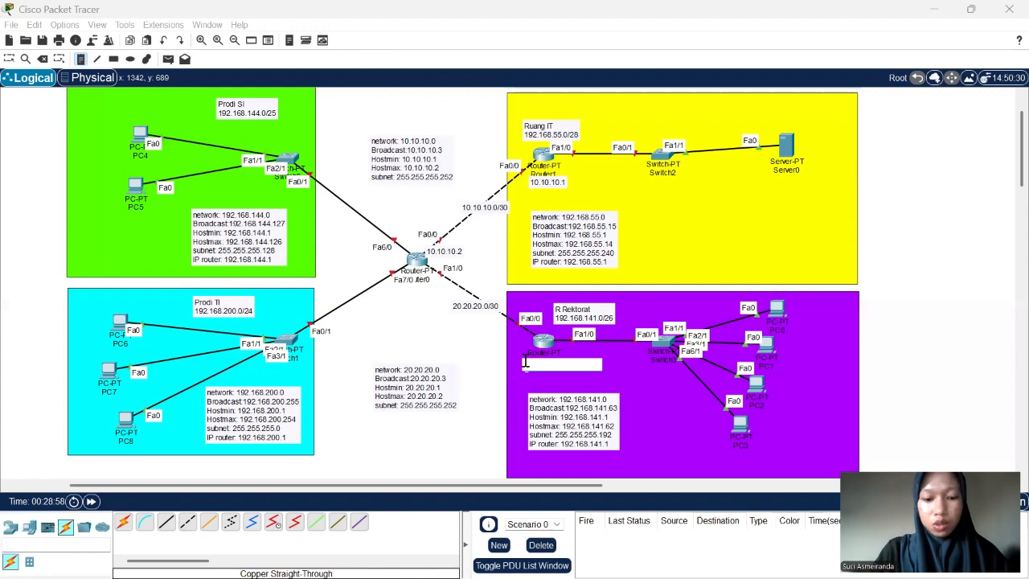
type("10.10.")
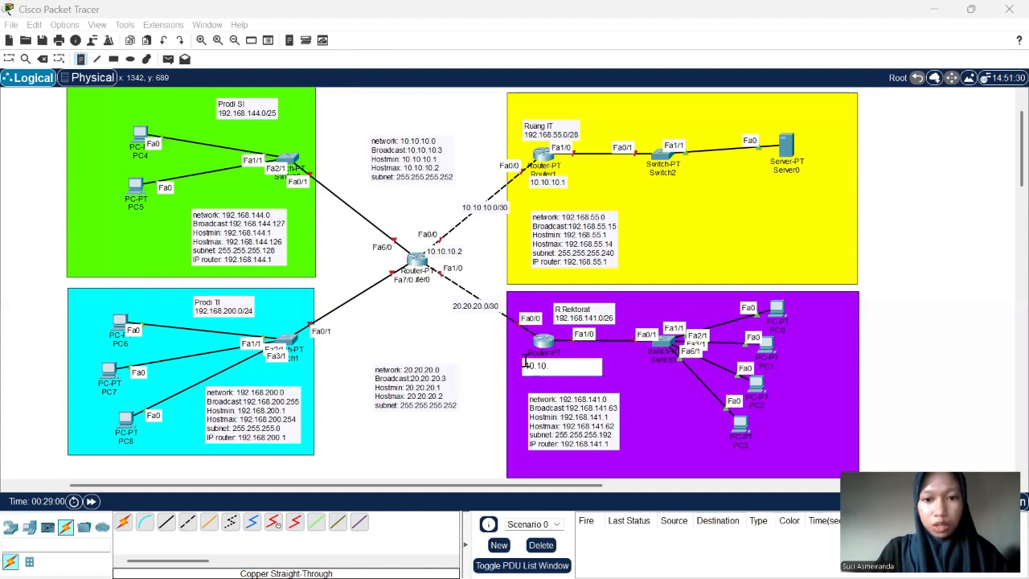
key("BackSpace")
key("BackSpace")
key("BackSpace")
key("BackSpace")
key("BackSpace")
key("BackSpace")
type("20.20")
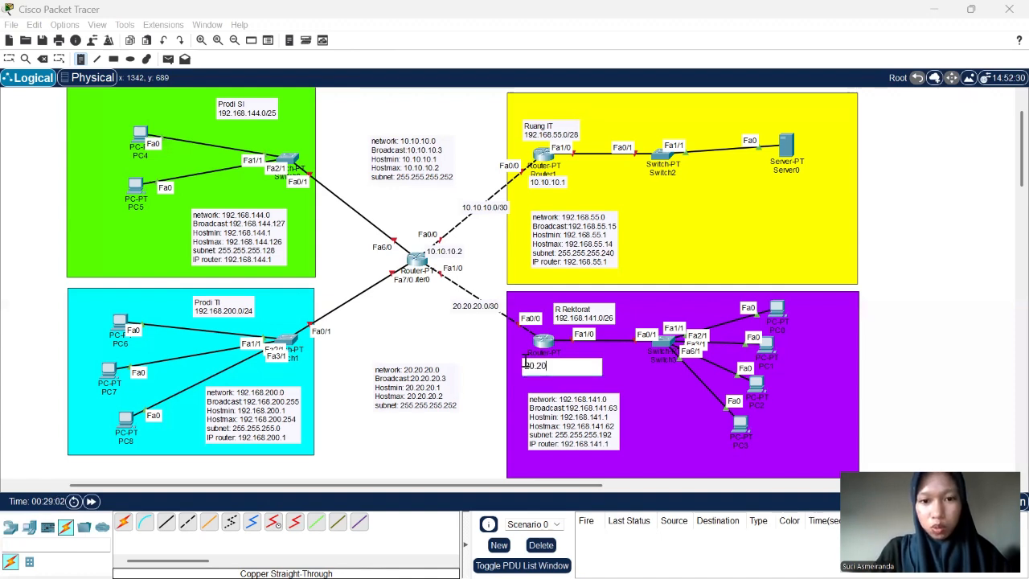
type(".")
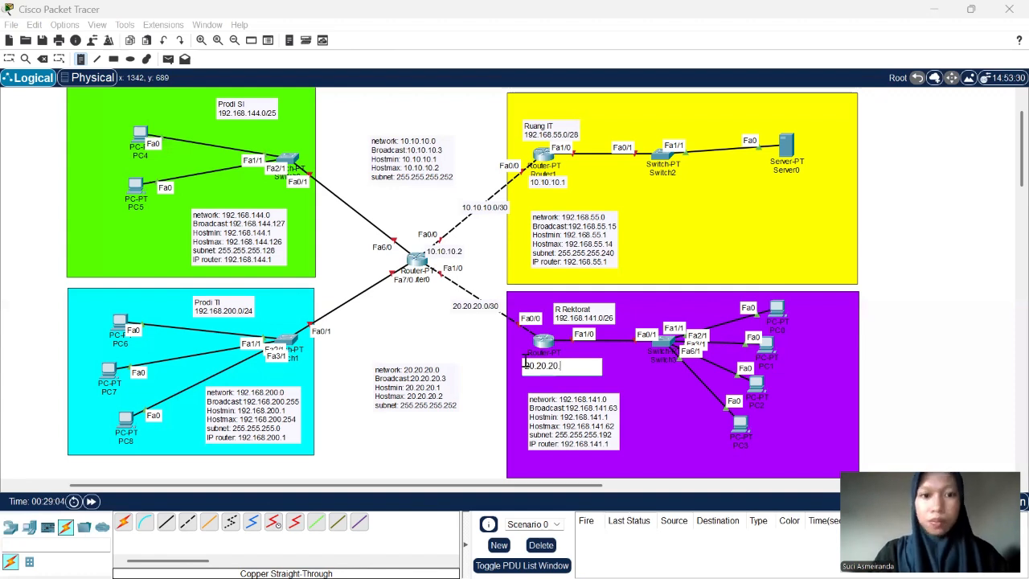
type("1")
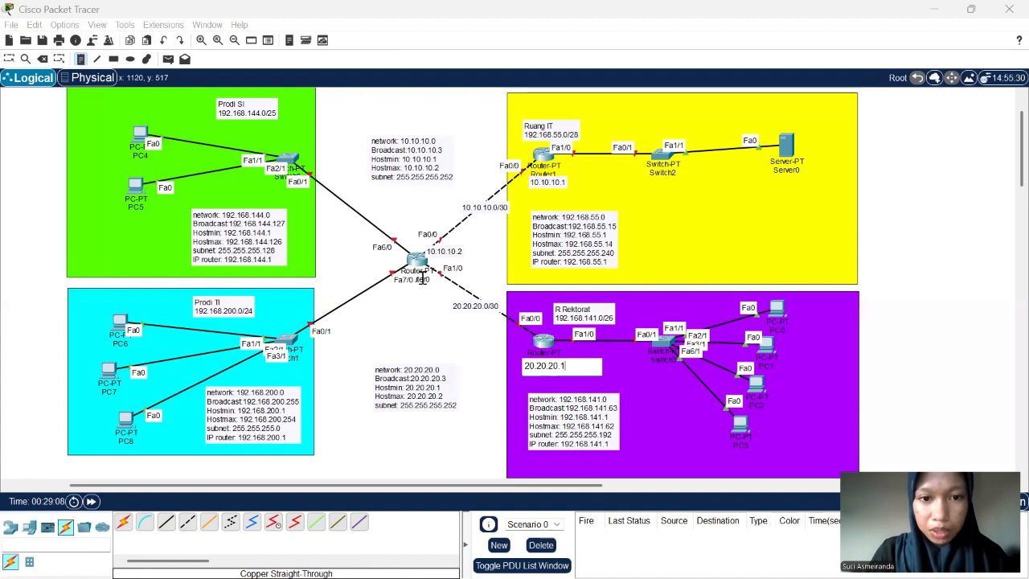
- Add a note reading 20.20.20.2 below Router0, near its Fa1/0 end of the 20.20.20.0/30 link, and finish placing notes
left_click(421, 279)
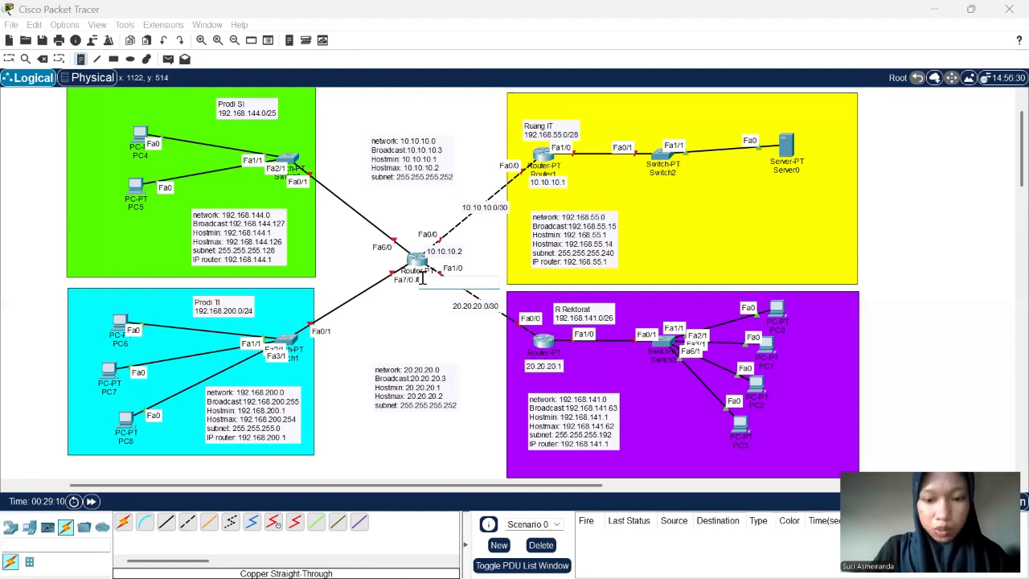
type("20.20.20")
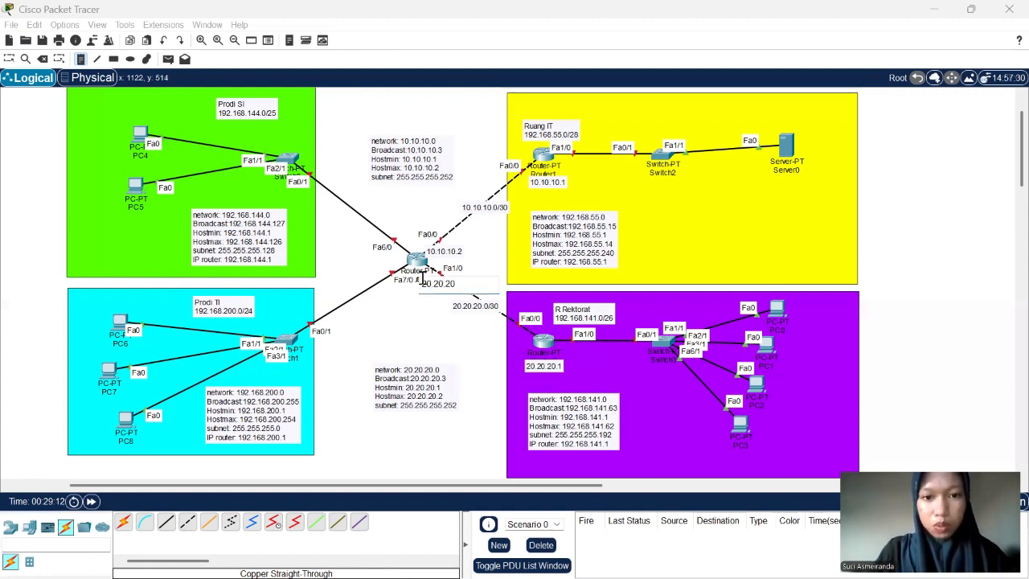
type(".2")
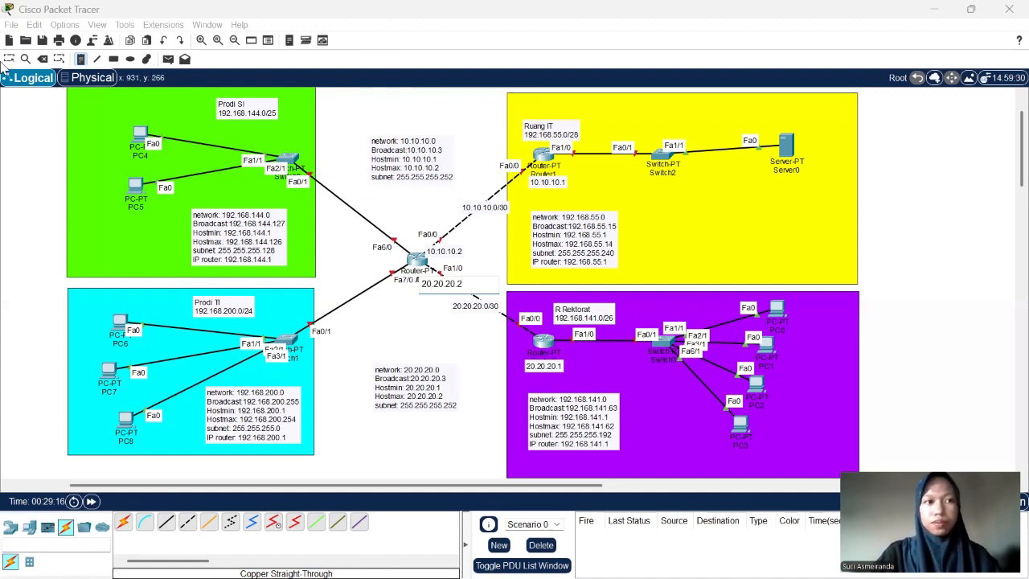
left_click(430, 289)
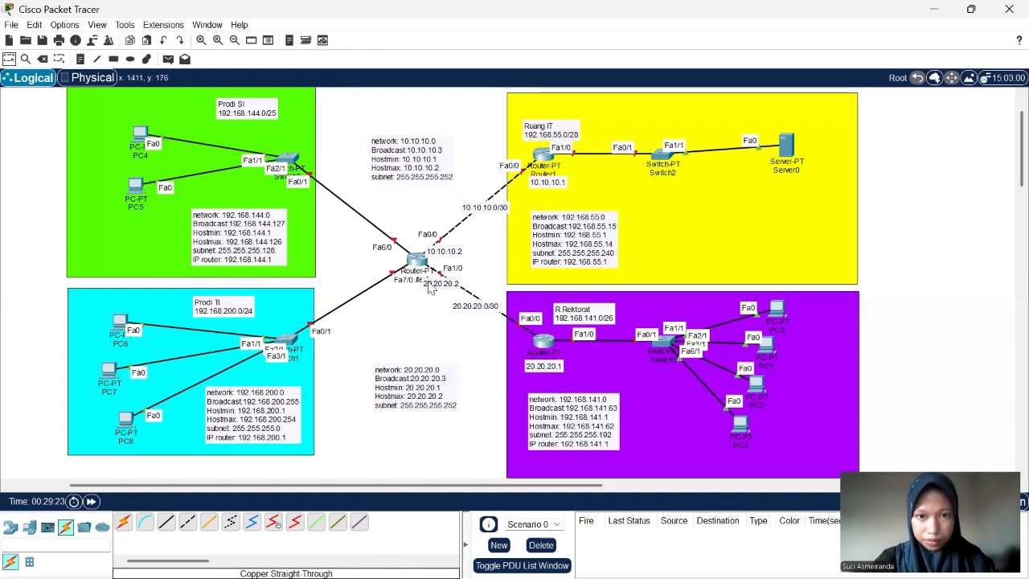
- Open Router1's command line, answer no to the initial configuration dialog, and start the session at the Router> prompt
scroll(430, 290, "up", 1)
scroll(430, 290, "up", 1, "ctrl")
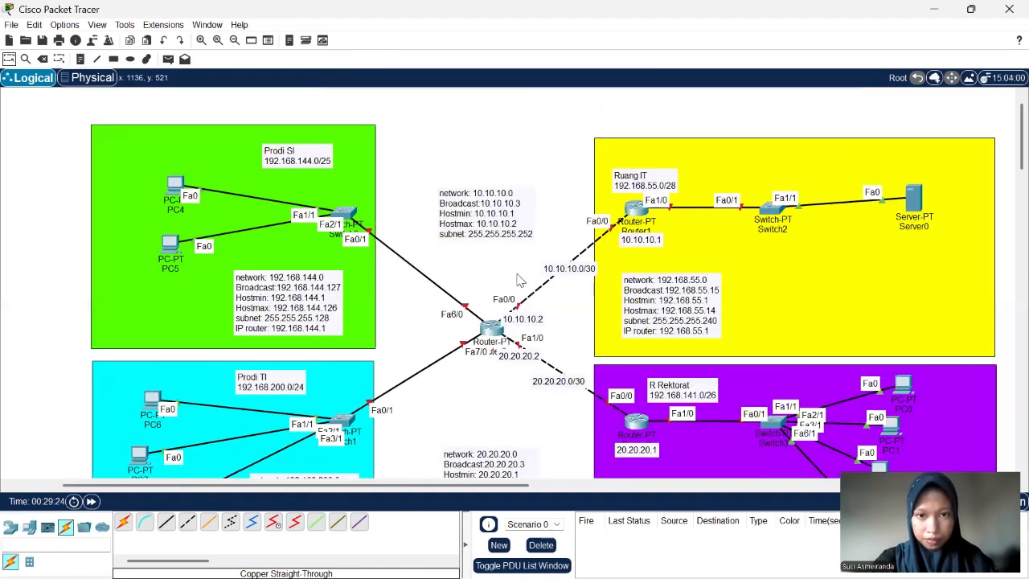
scroll(515, 273, "right", 2)
scroll(514, 274, "down", 1)
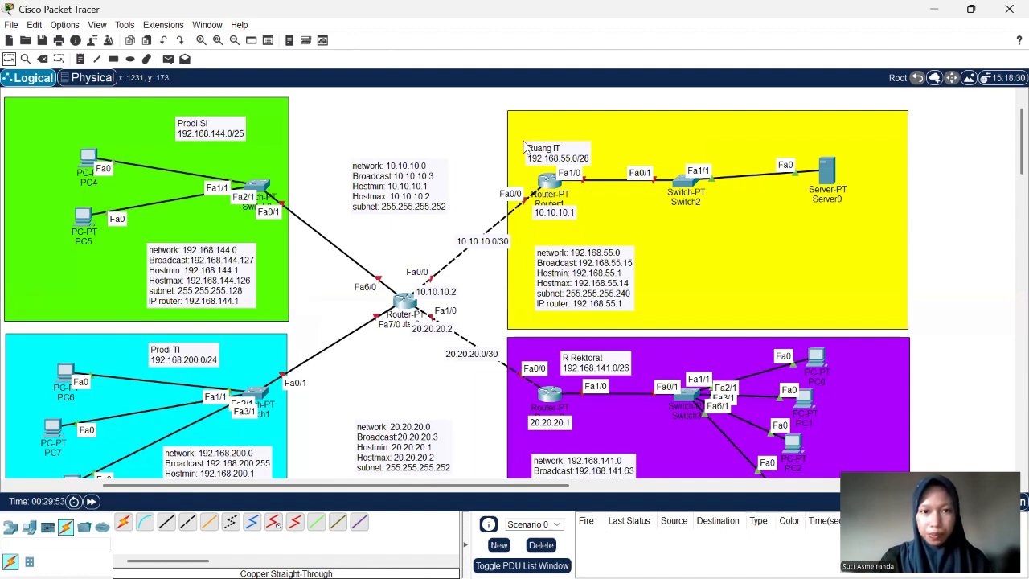
mouse_move(550, 193)
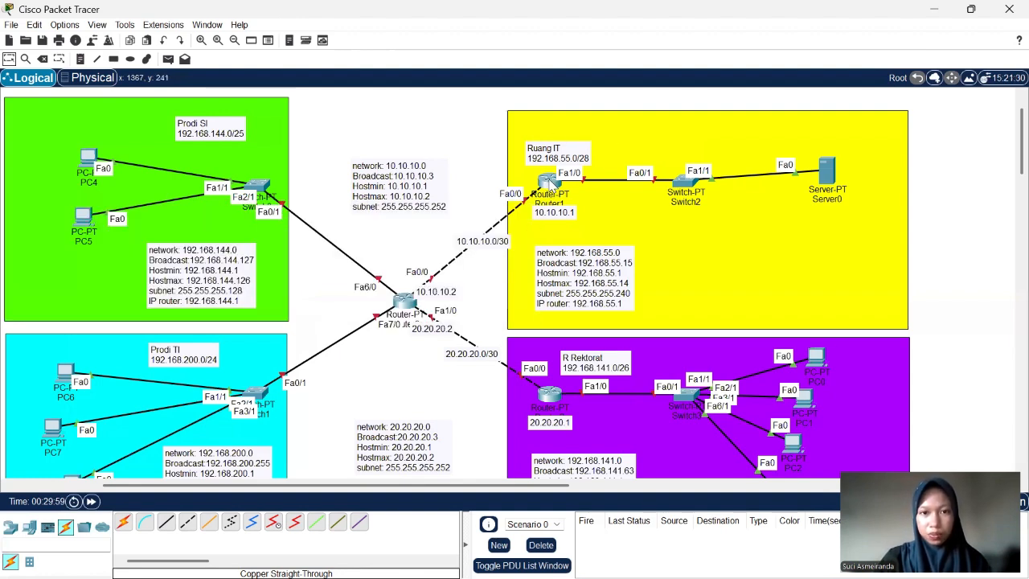
left_click(550, 184)
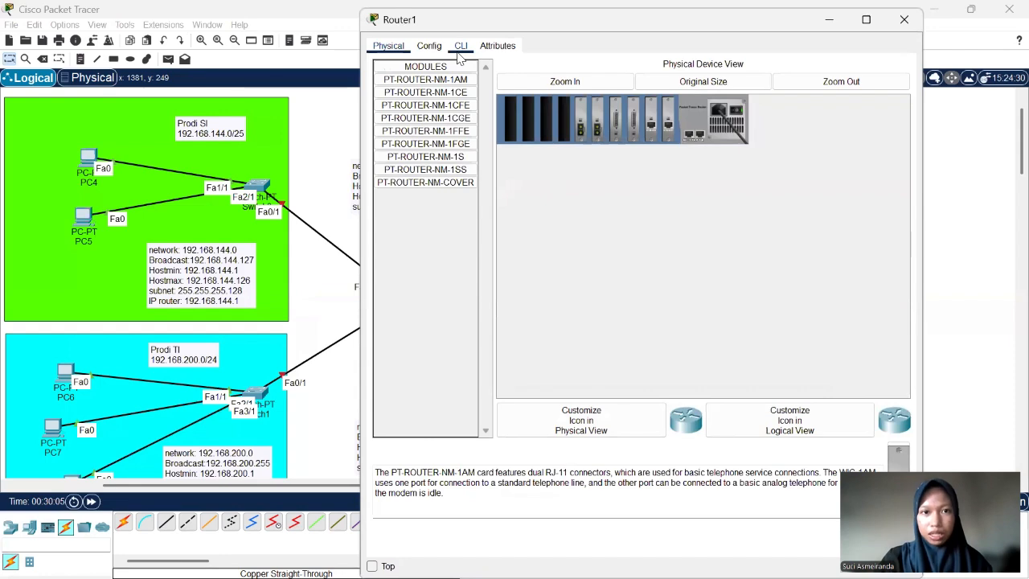
left_click(460, 47)
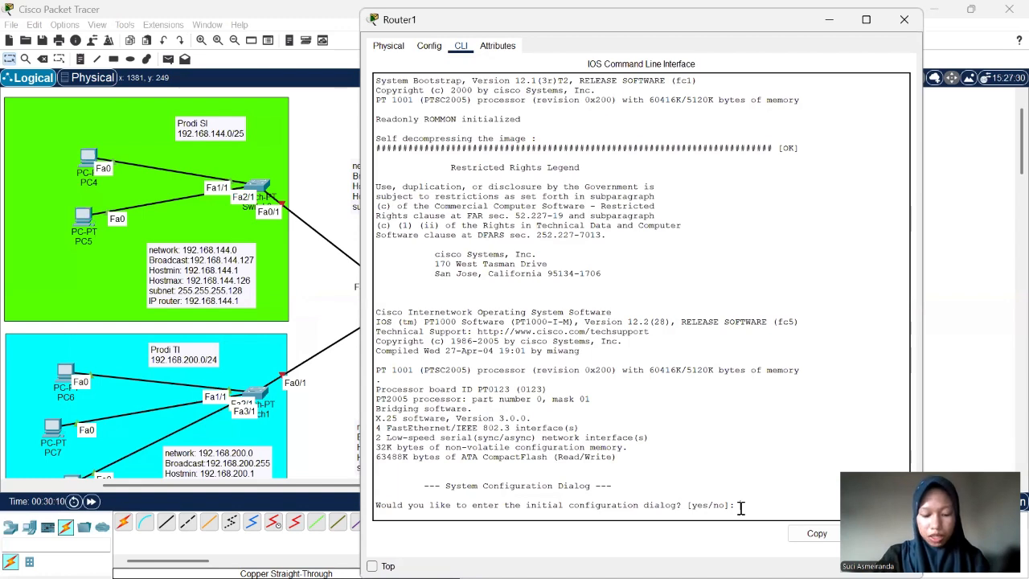
type("no")
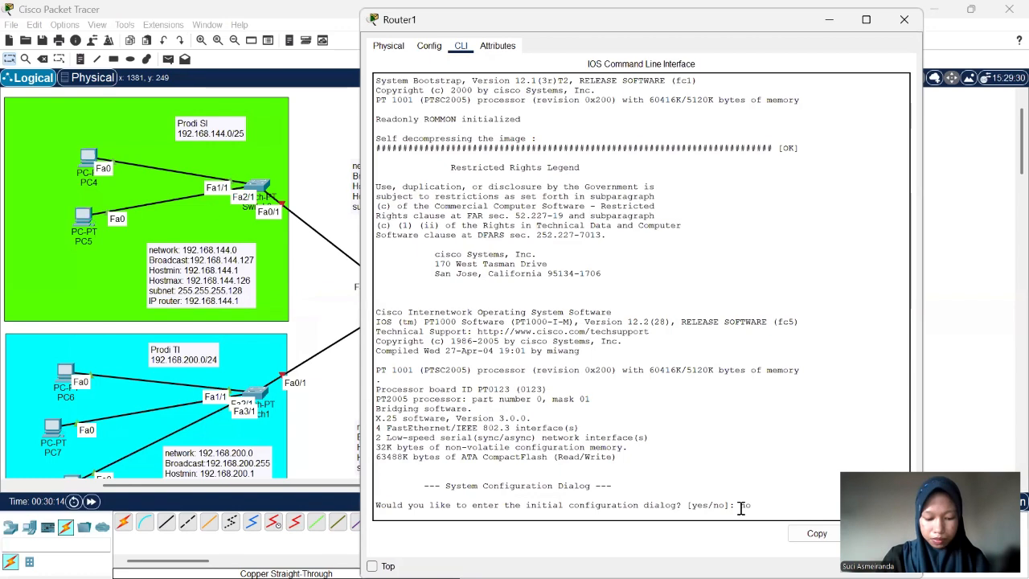
key("Return")
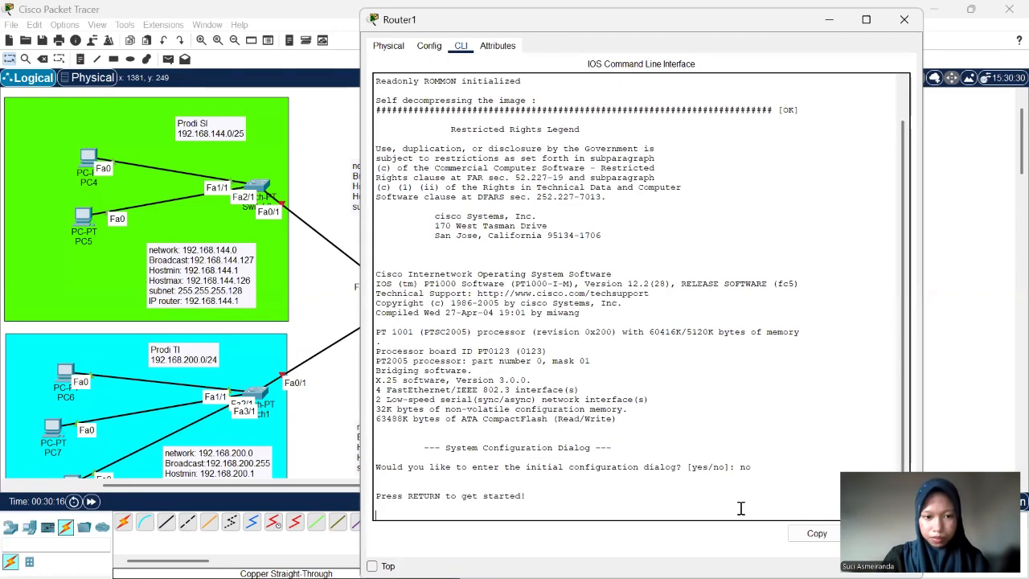
key("Return")
key("Return")
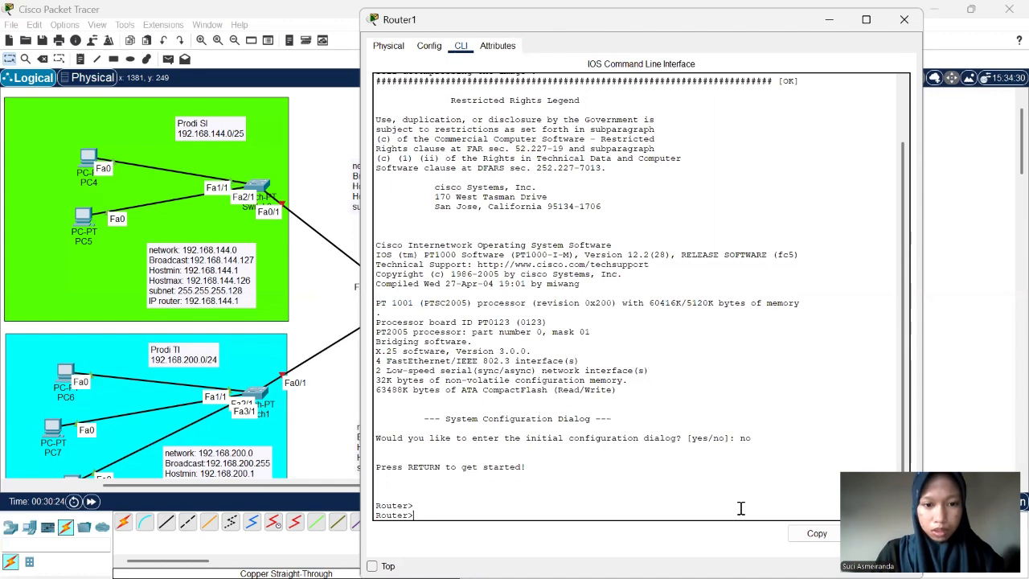
- Enter privileged mode on Router1 with enable and global configuration mode with conf t
type("e")
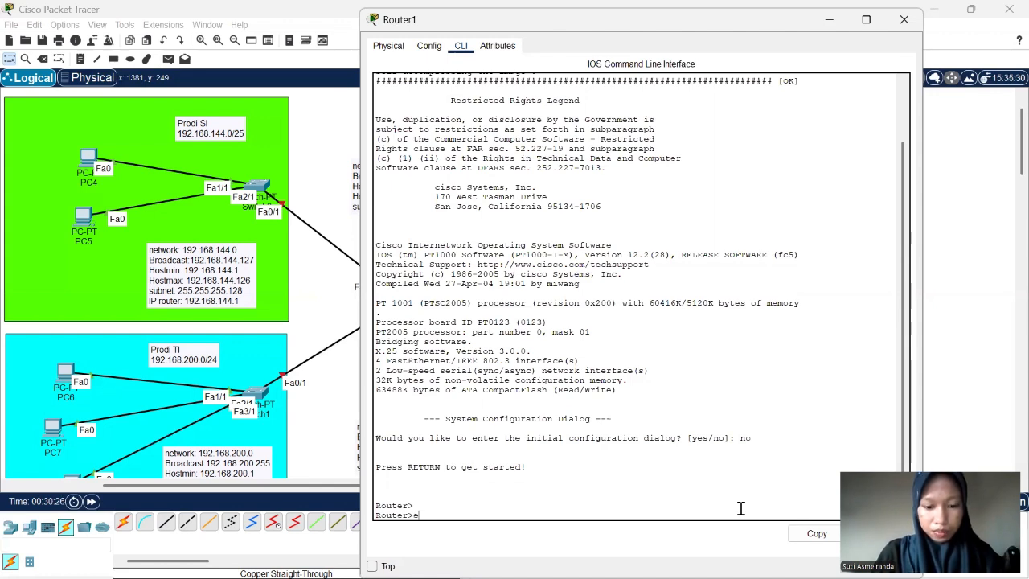
type("nable")
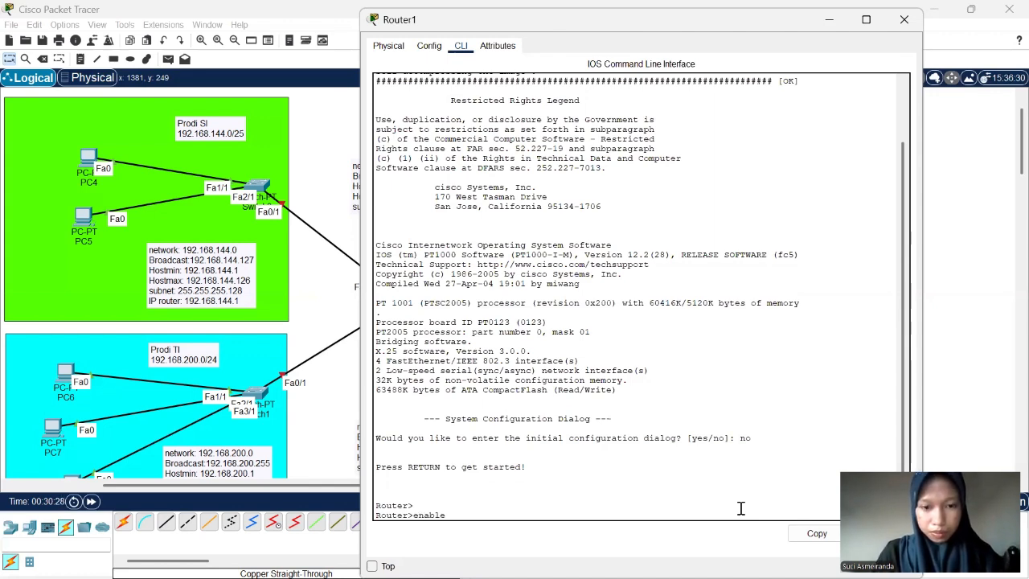
key("Return")
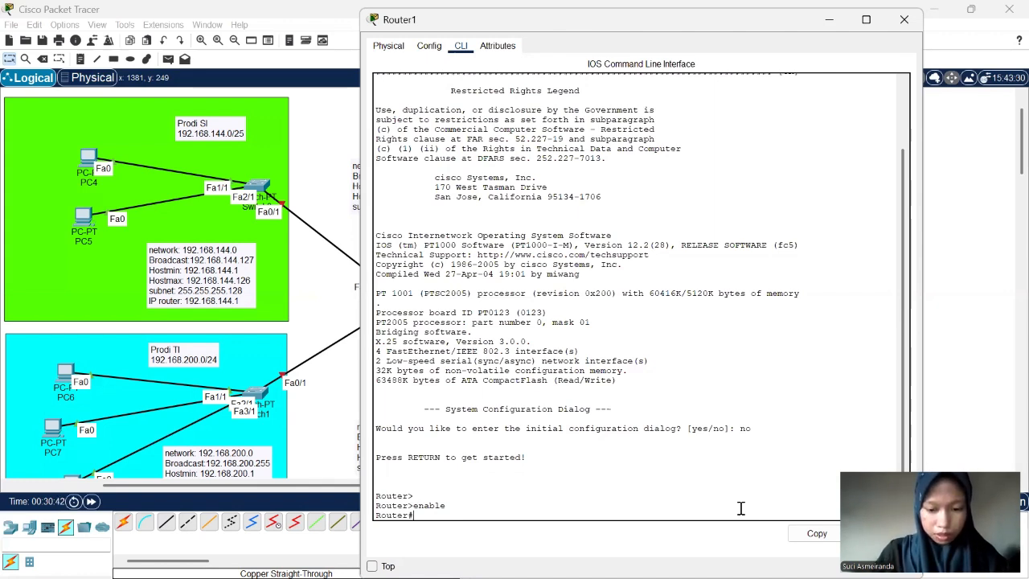
type("conf")
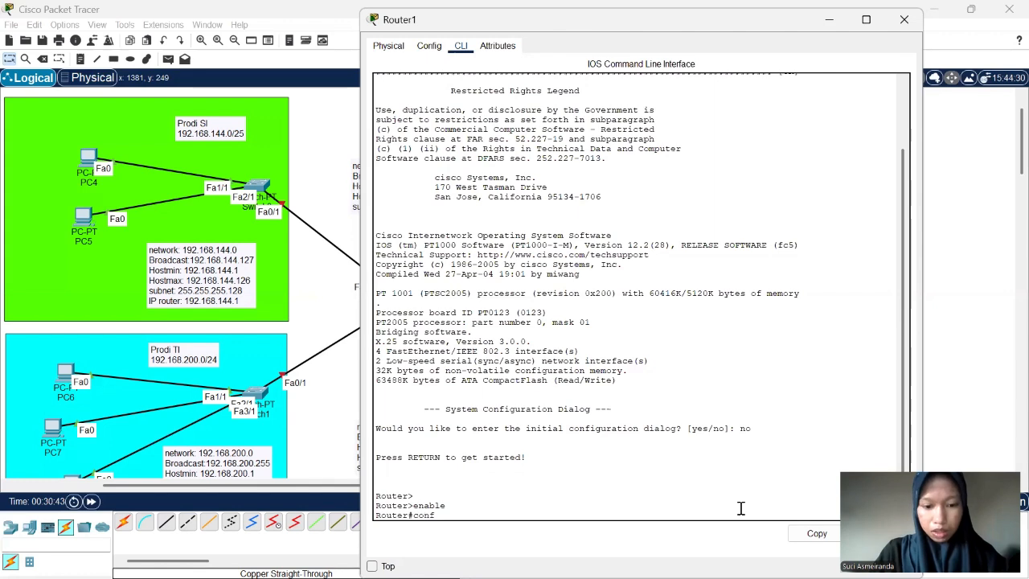
type(" t")
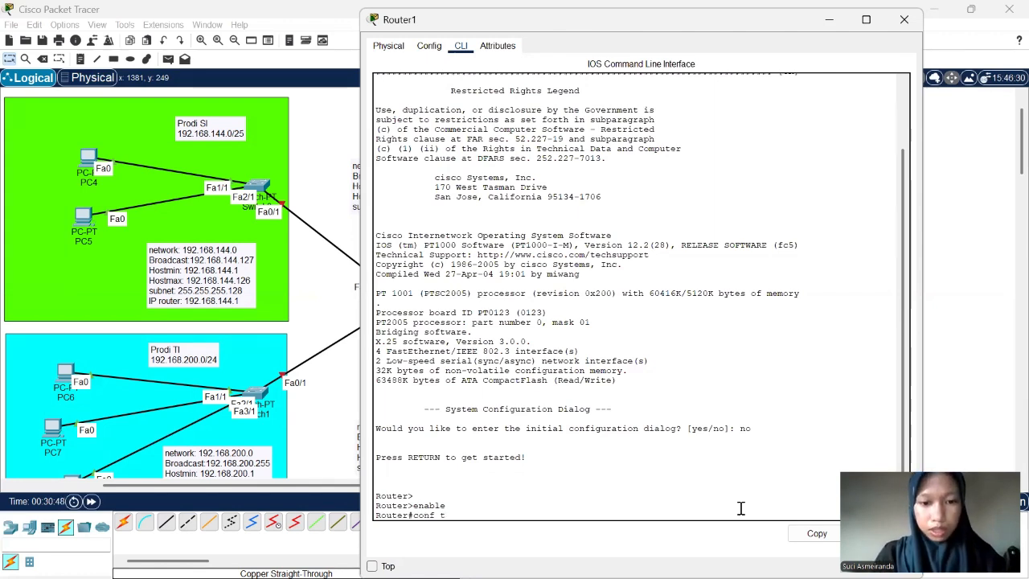
key("Return")
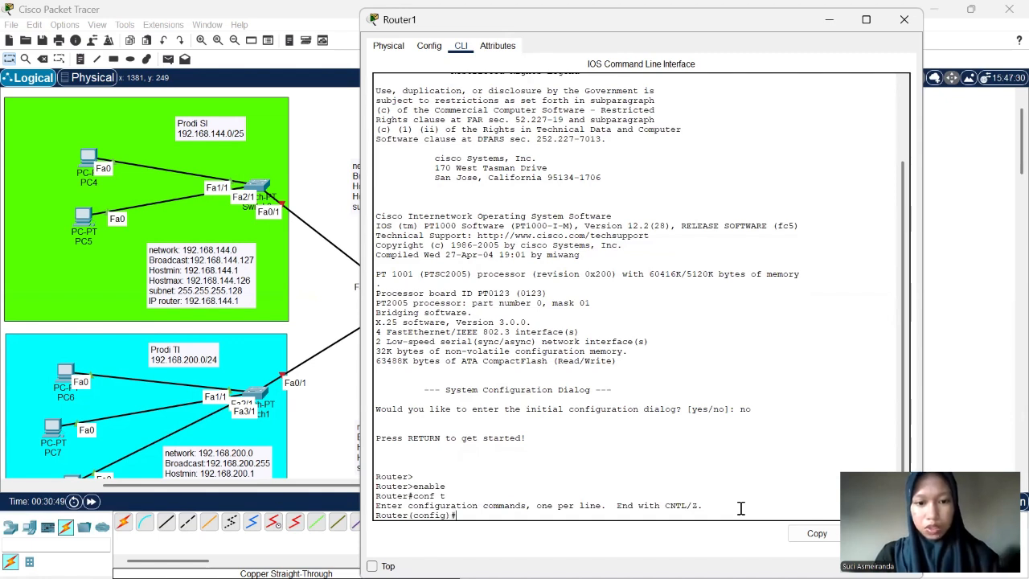
key("Return")
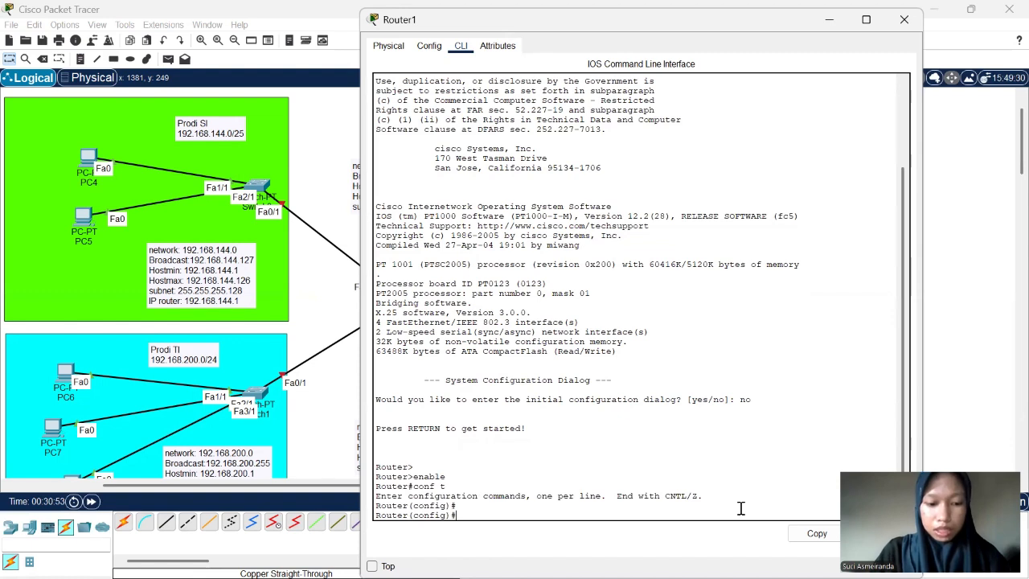
- Set Router1's hostname to RIT with the hostname command in global configuration mode
type("ho")
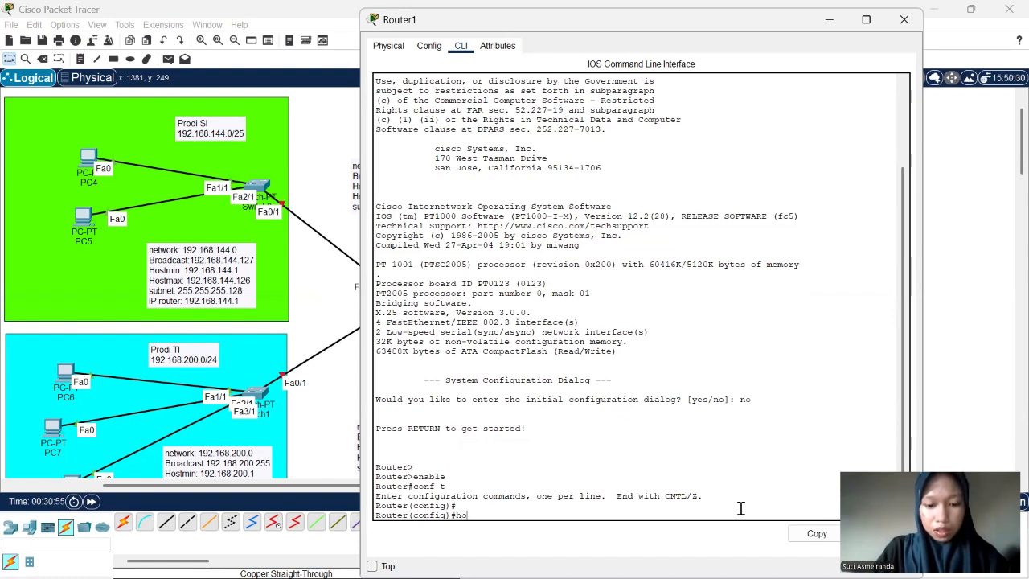
type("stname")
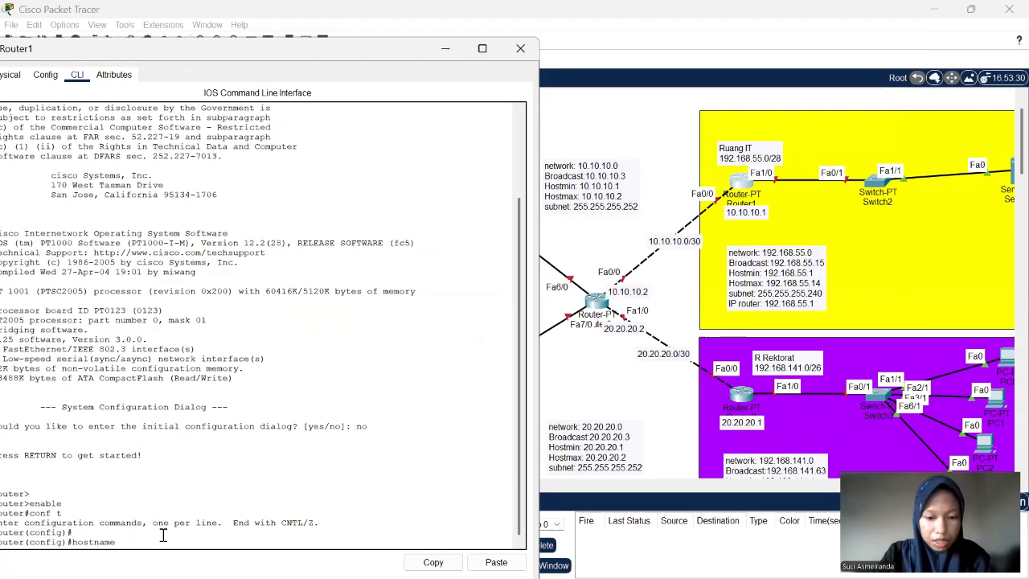
type("RI")
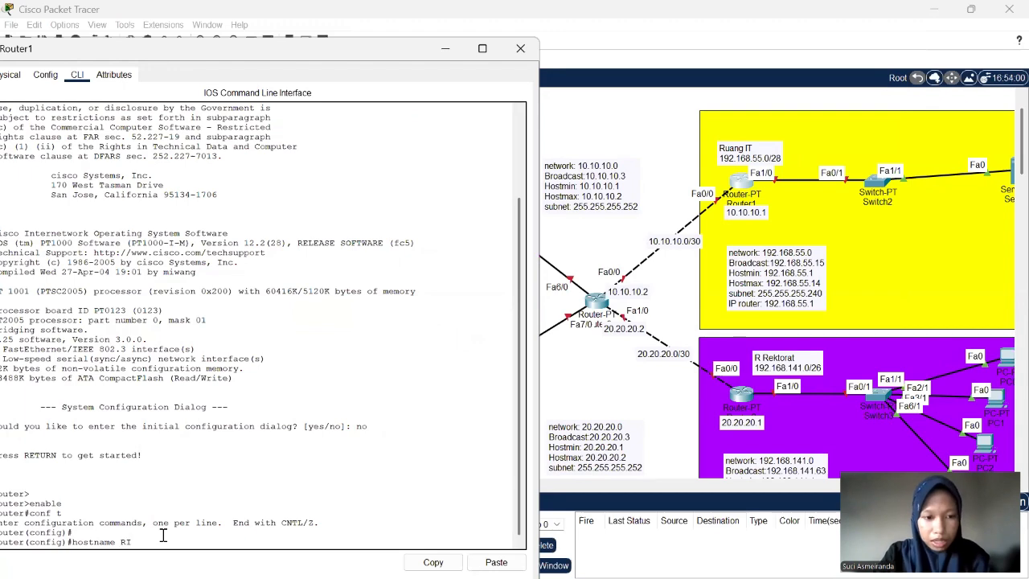
type("T")
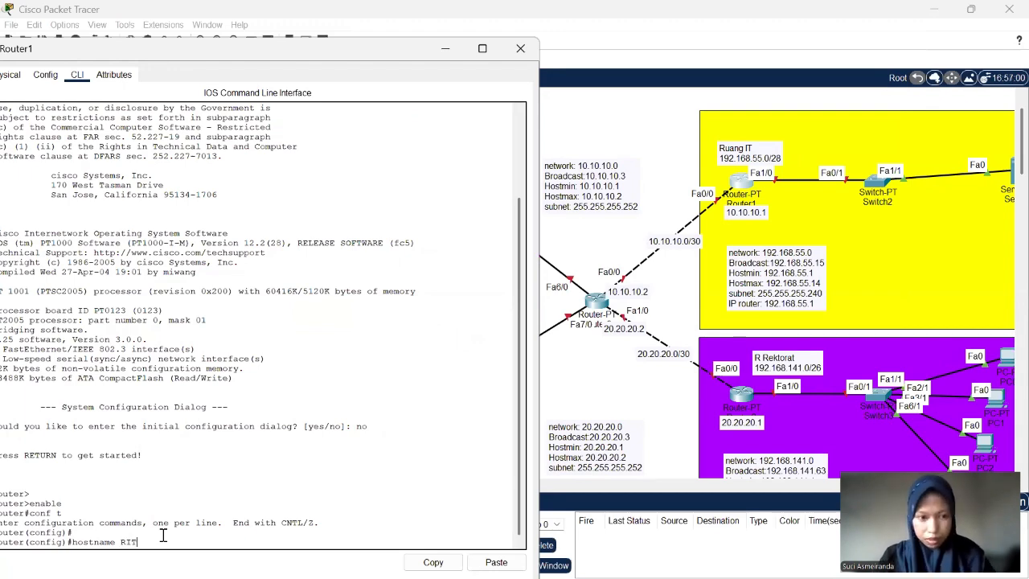
key("Return")
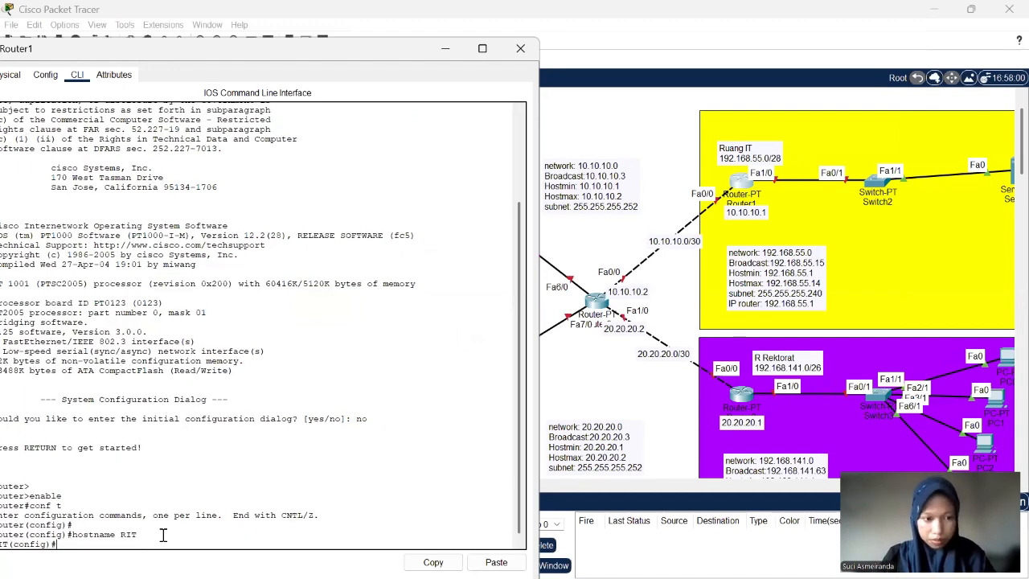
key("Return")
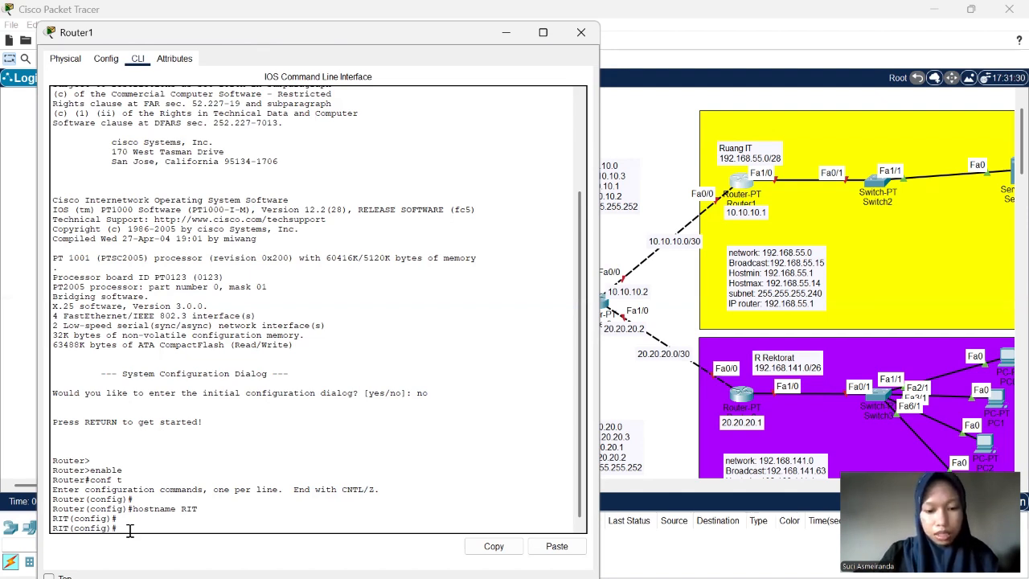
- Enter configuration of Router1's interface fa1/0 with int fa1/0 and enable it with no sh
type("in")
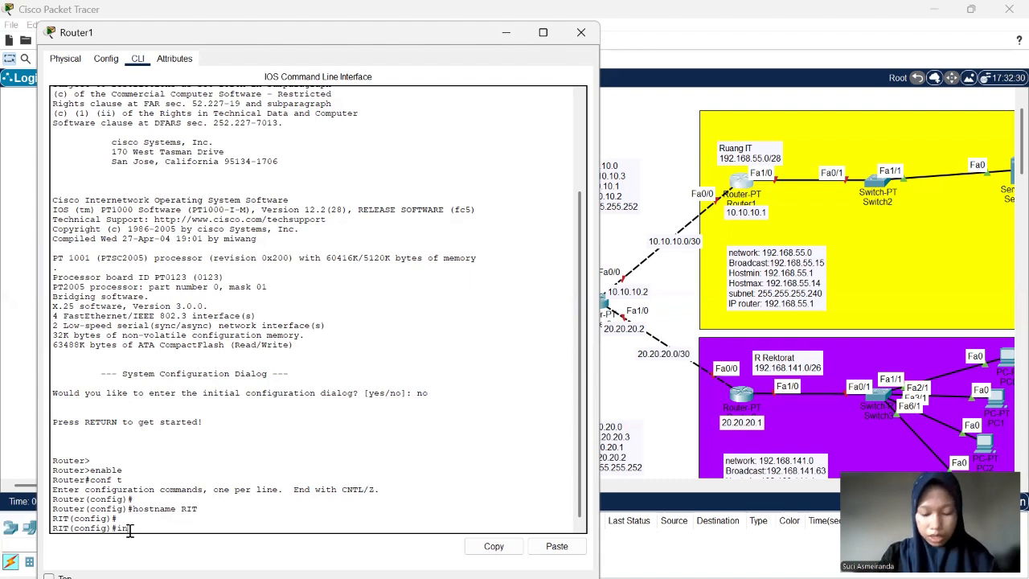
type("t ")
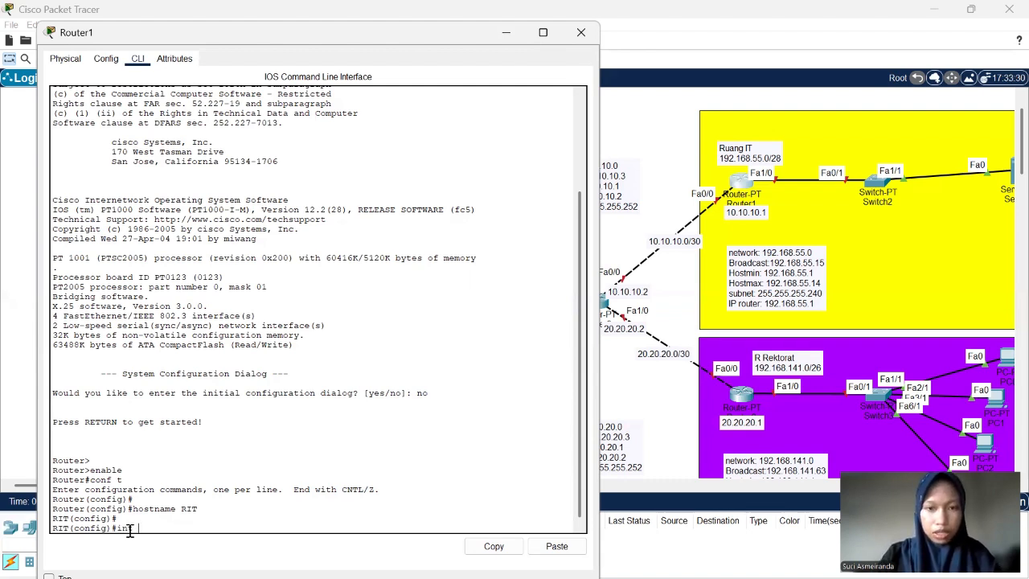
type("fa")
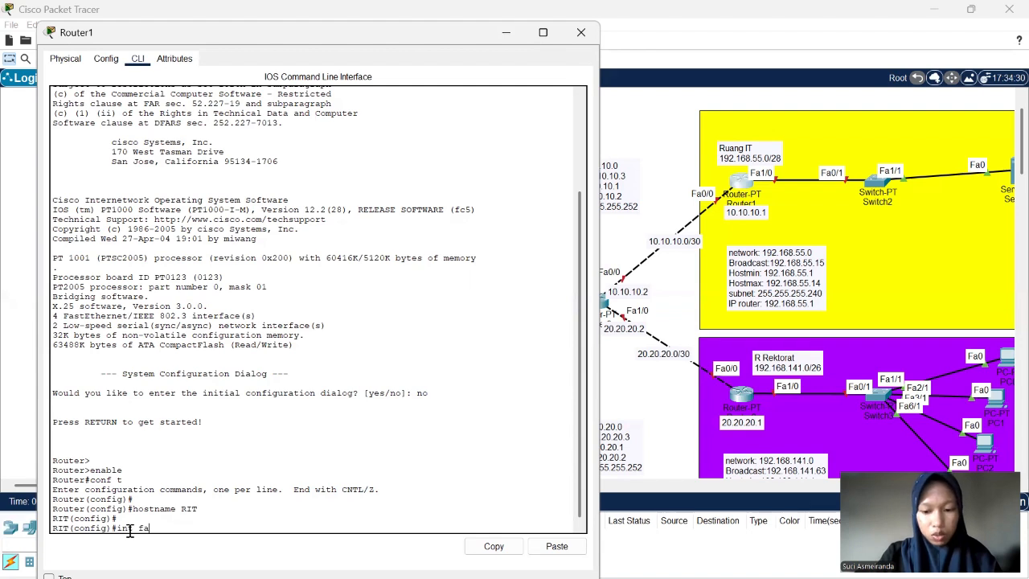
type("1/0")
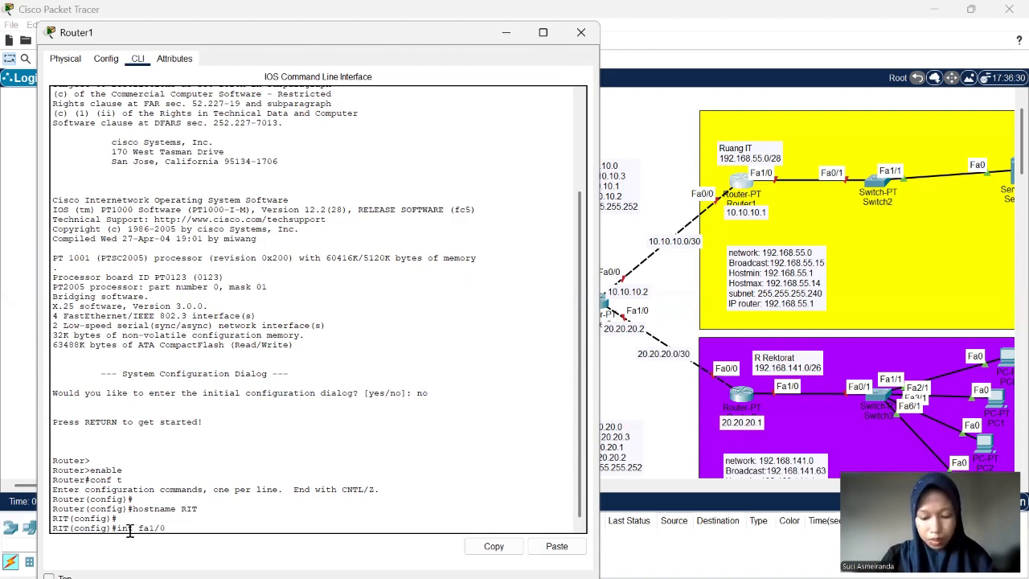
key("Return")
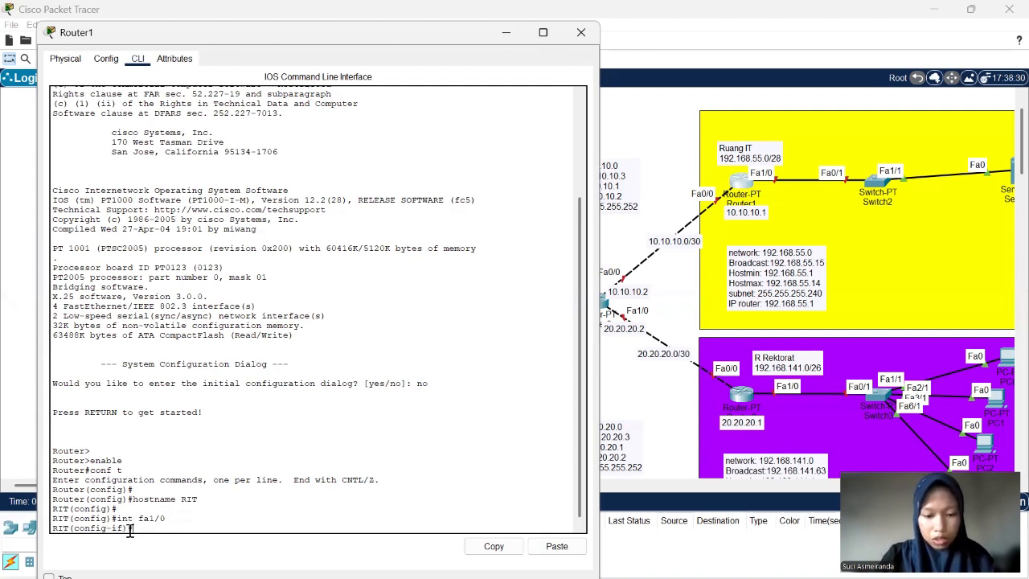
type("no")
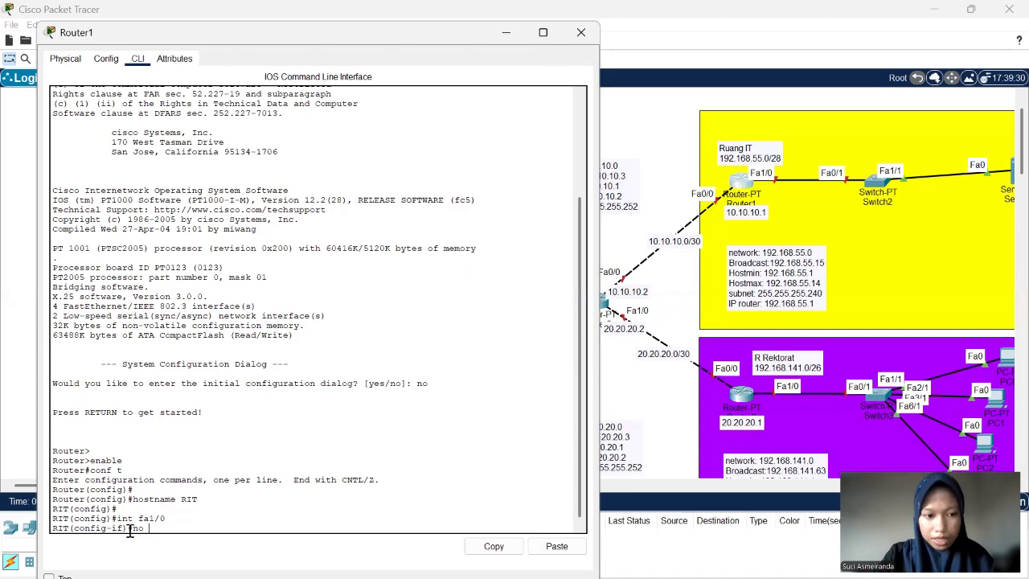
type(" sh")
key("Return")
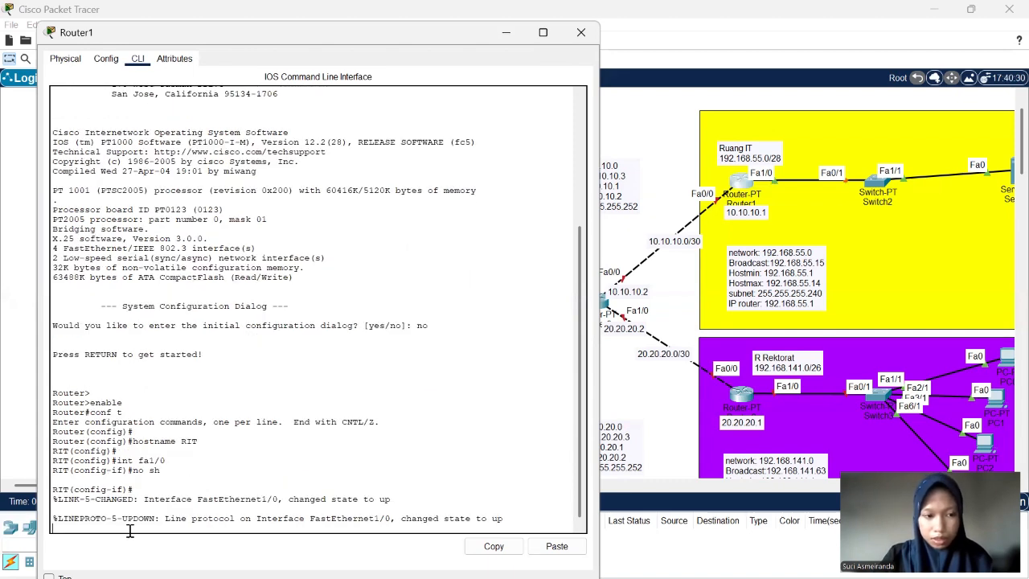
key("Return")
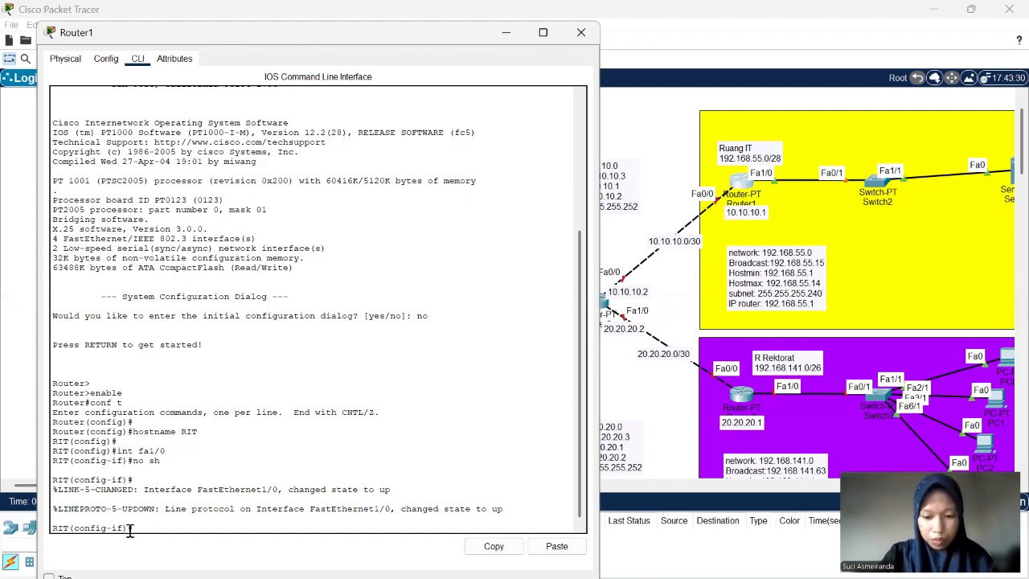
- Assign 192.168.55.1 with mask 255.255.255.240 to interface fa1/0 using ip add, and exit back to global configuration mode
type("ip")
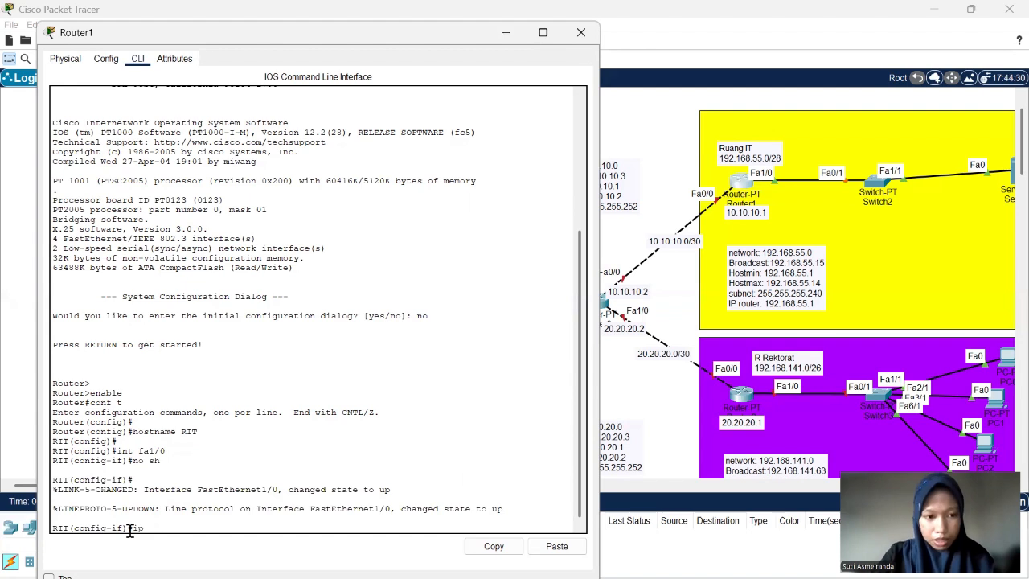
type(" add 192.")
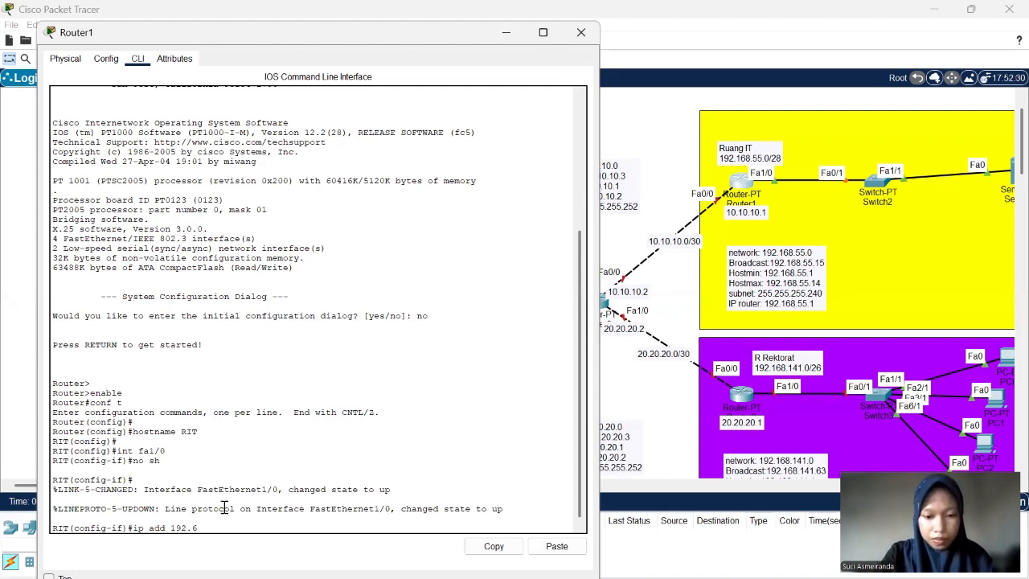
type("68.")
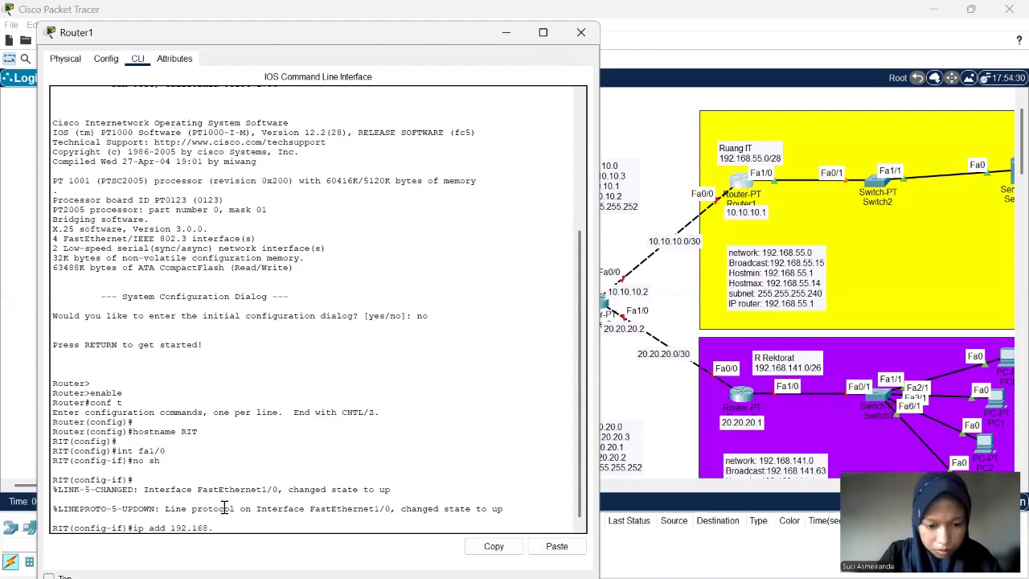
type("55.1")
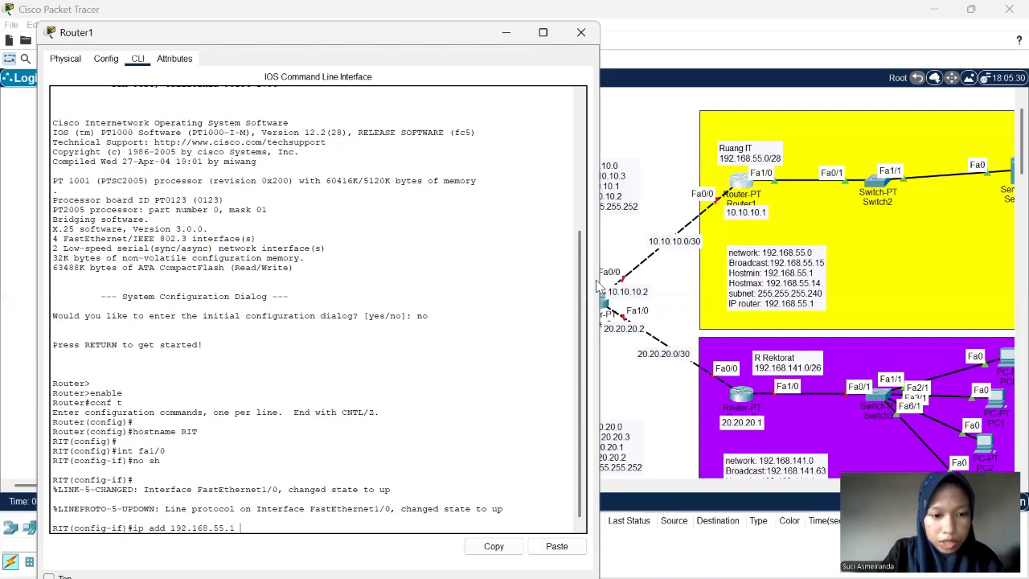
type("255.")
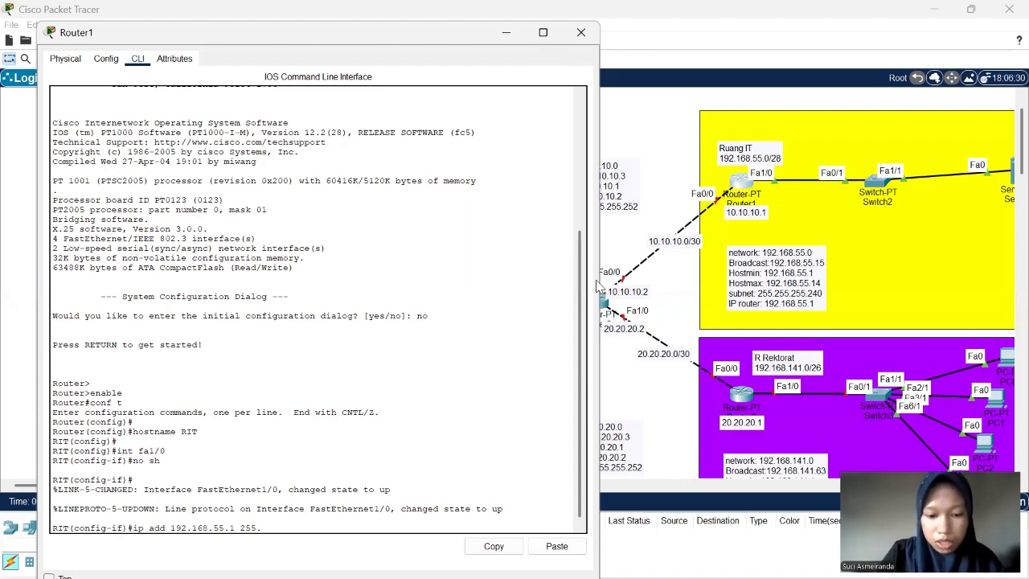
type("255.255")
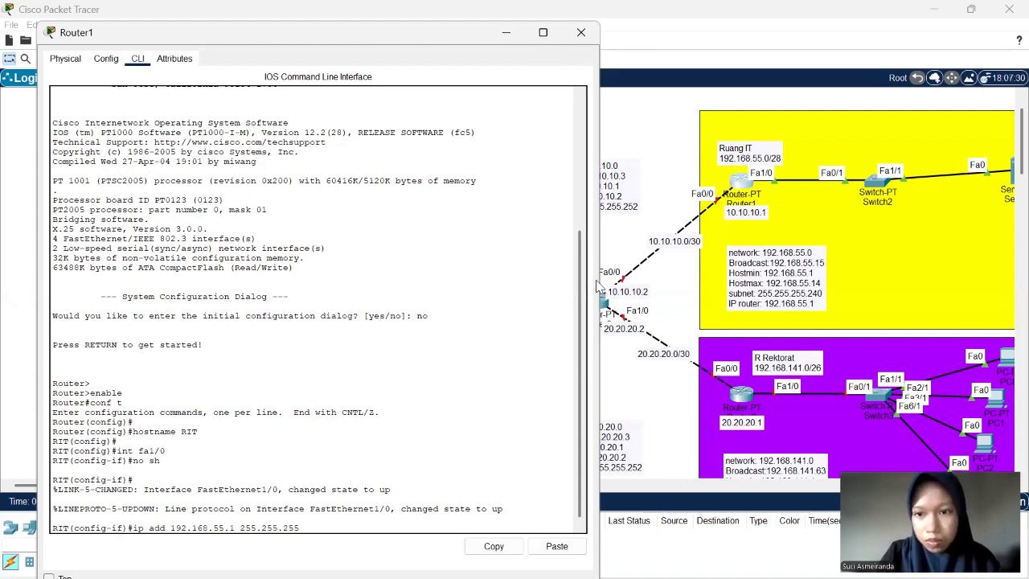
type(".")
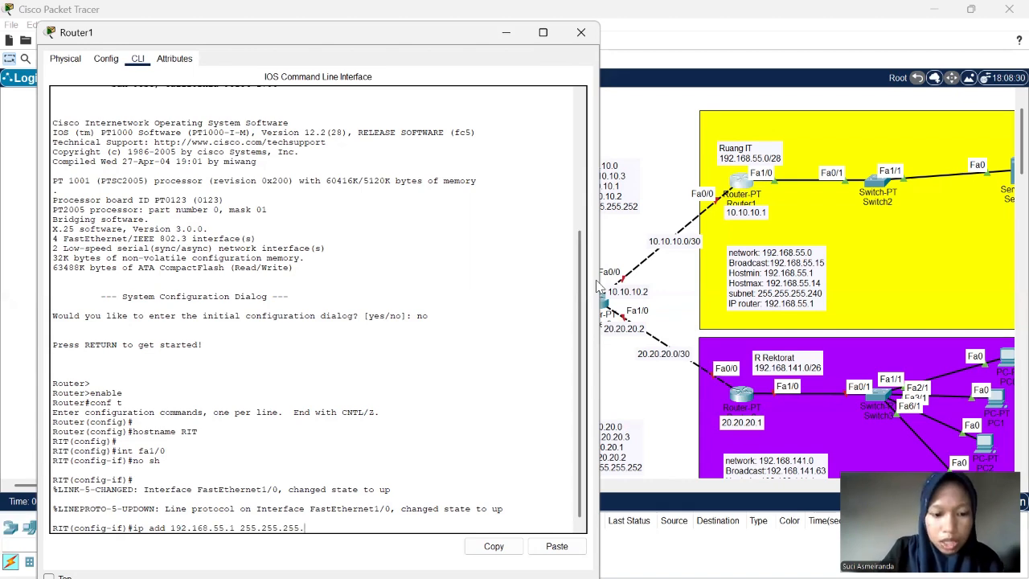
type("240")
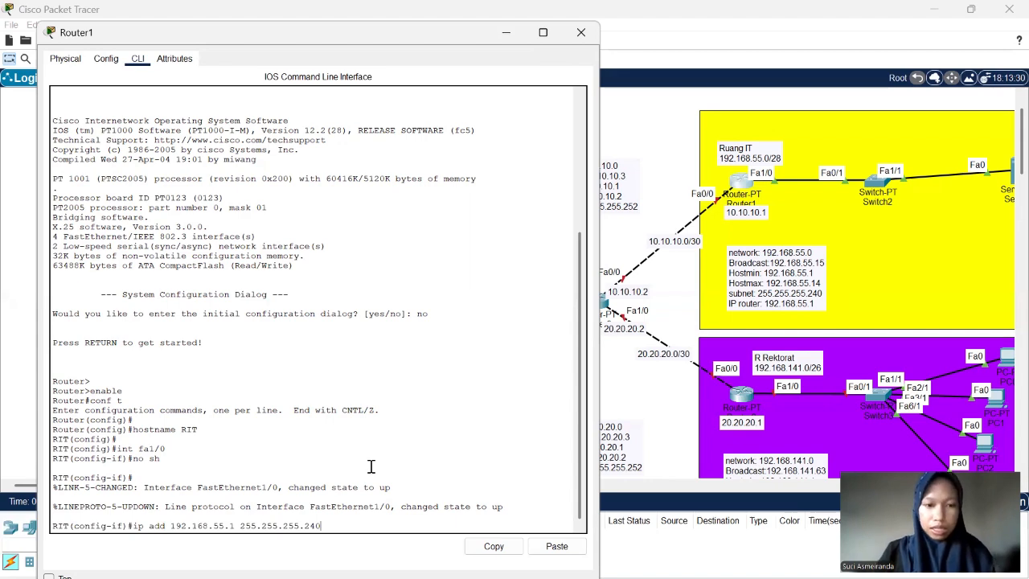
key("Return")
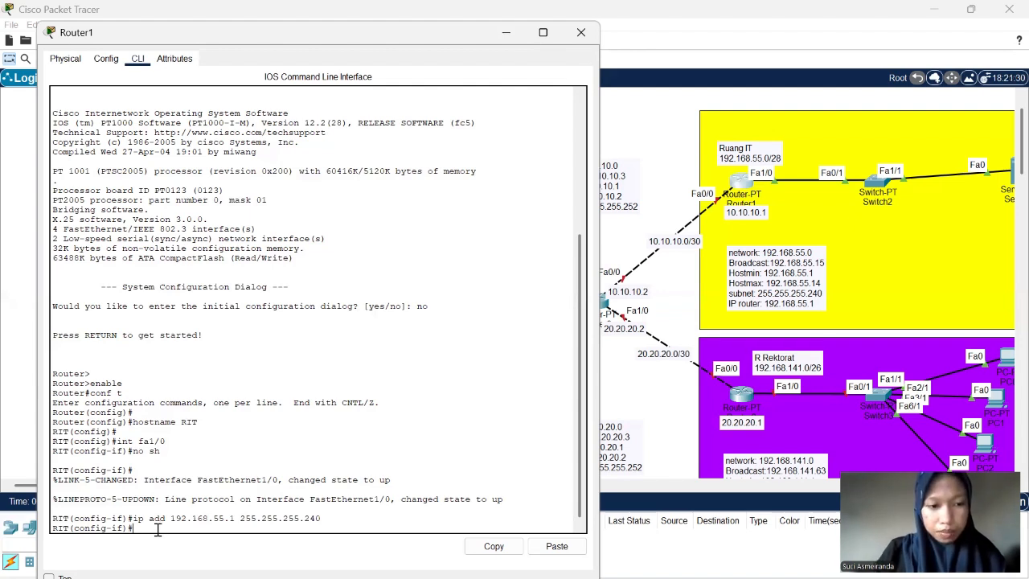
type("exit")
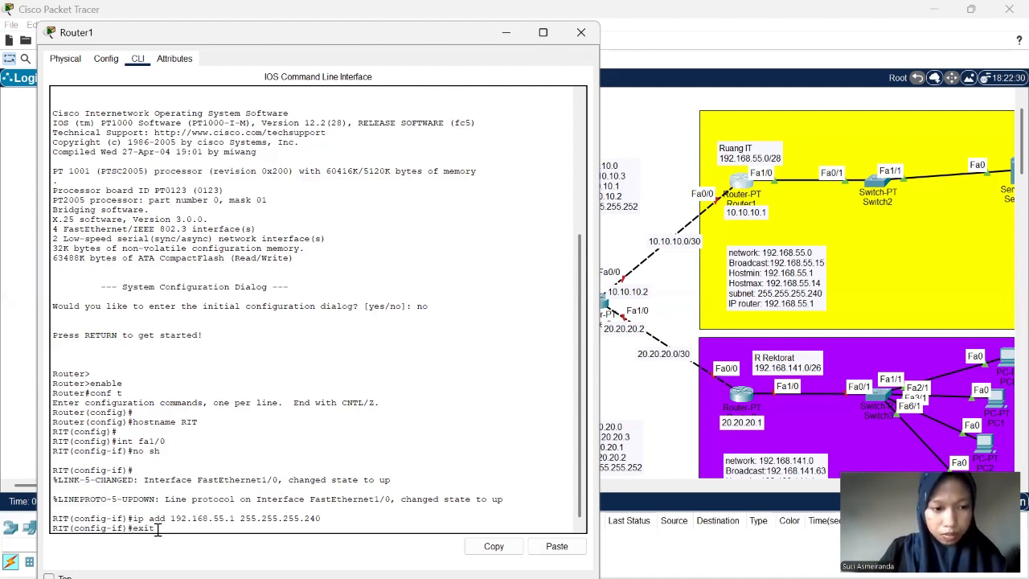
key("Return")
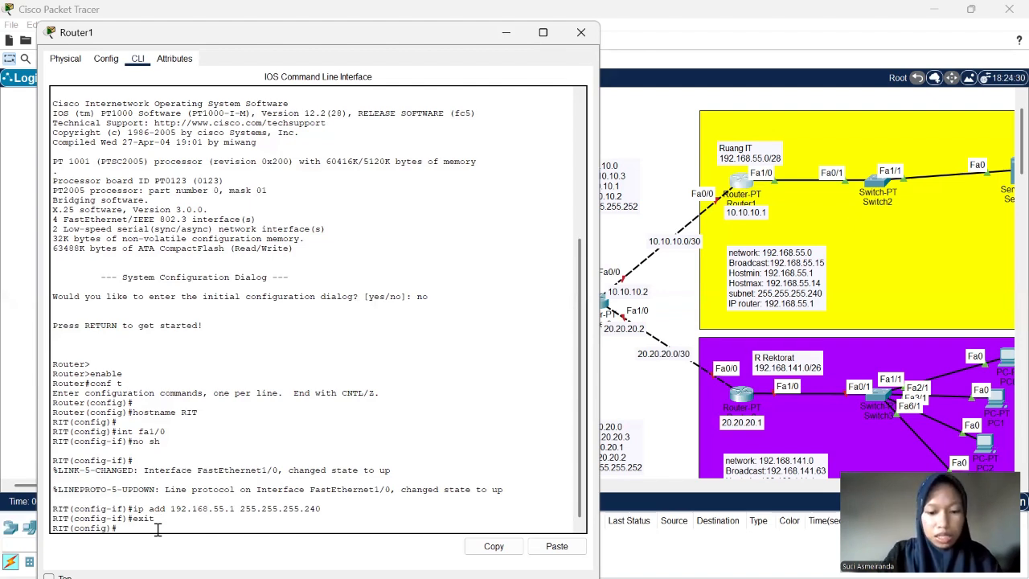
- Enter configuration of Router1's interface fa0/0 with int fa0/0 and enable it with no sh
type("int")
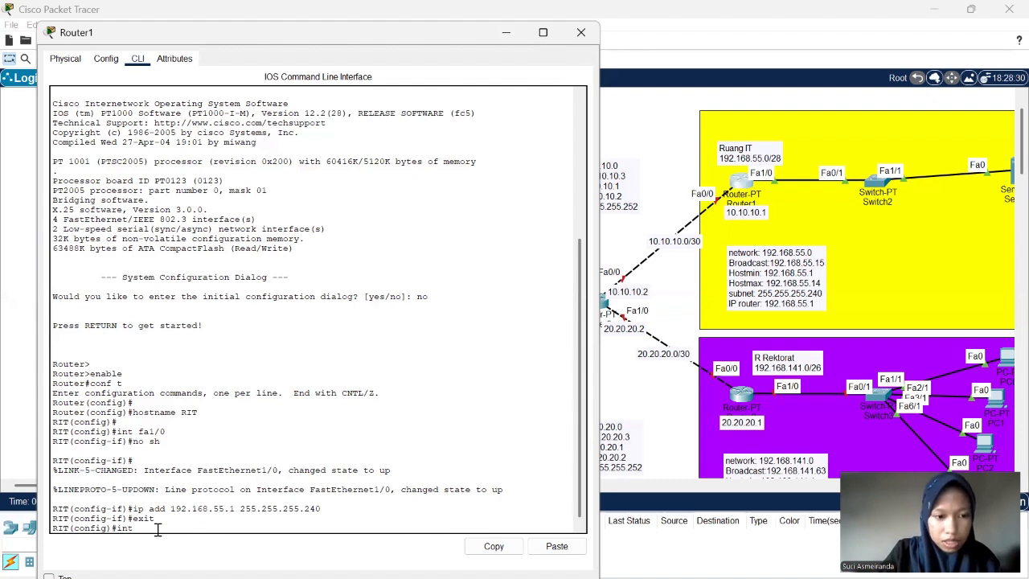
type("f")
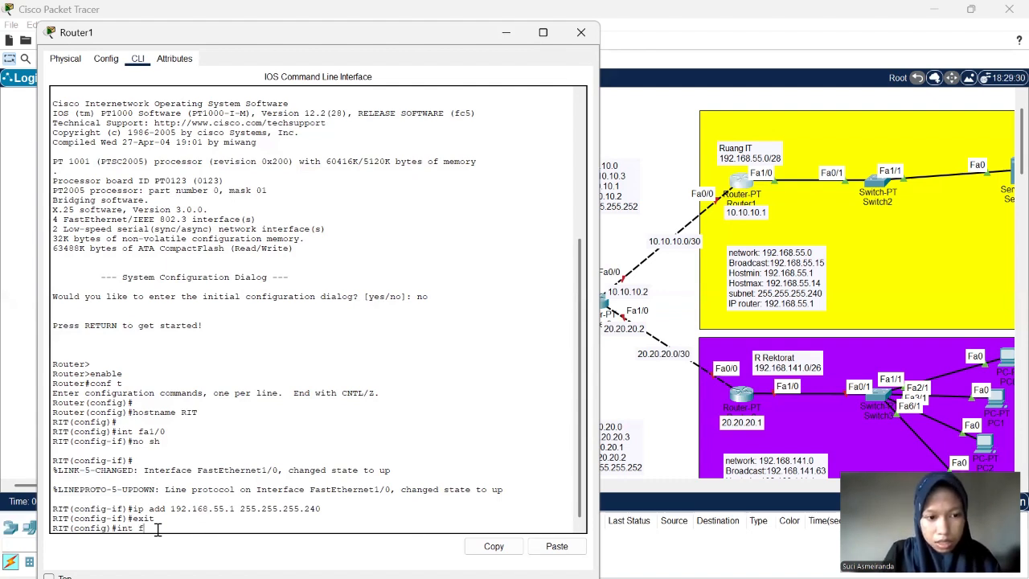
type("a0")
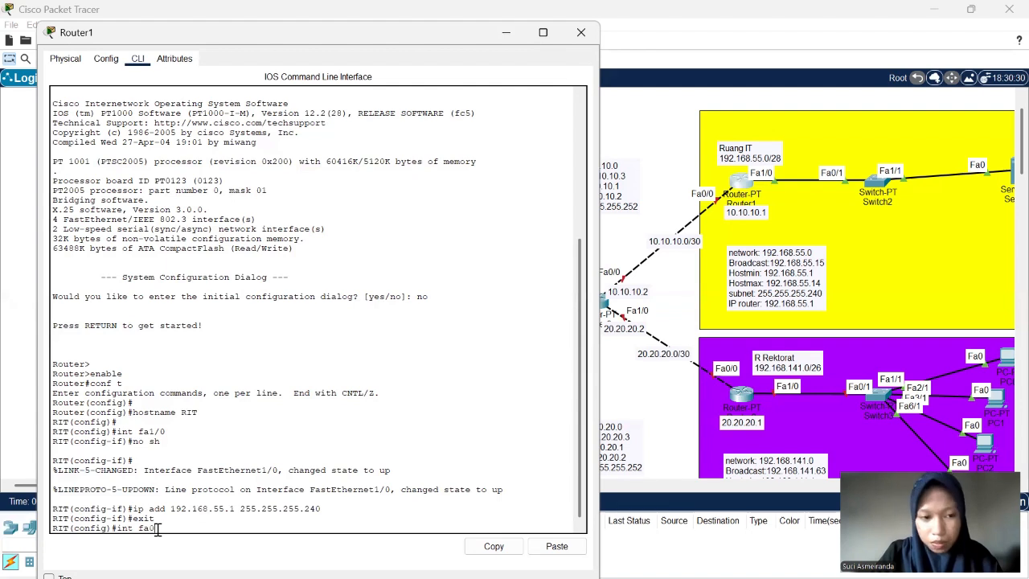
type("/0")
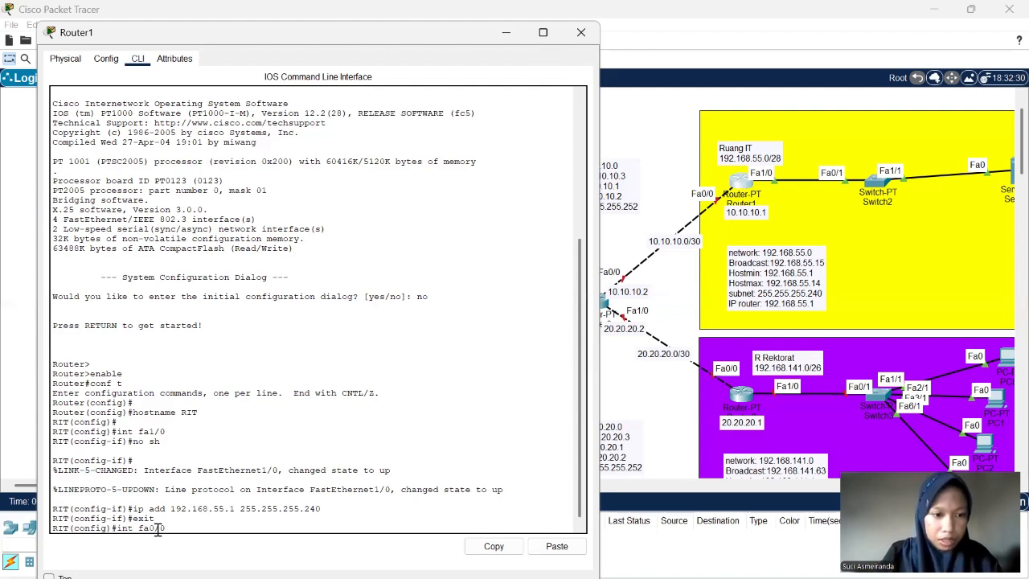
key("Return")
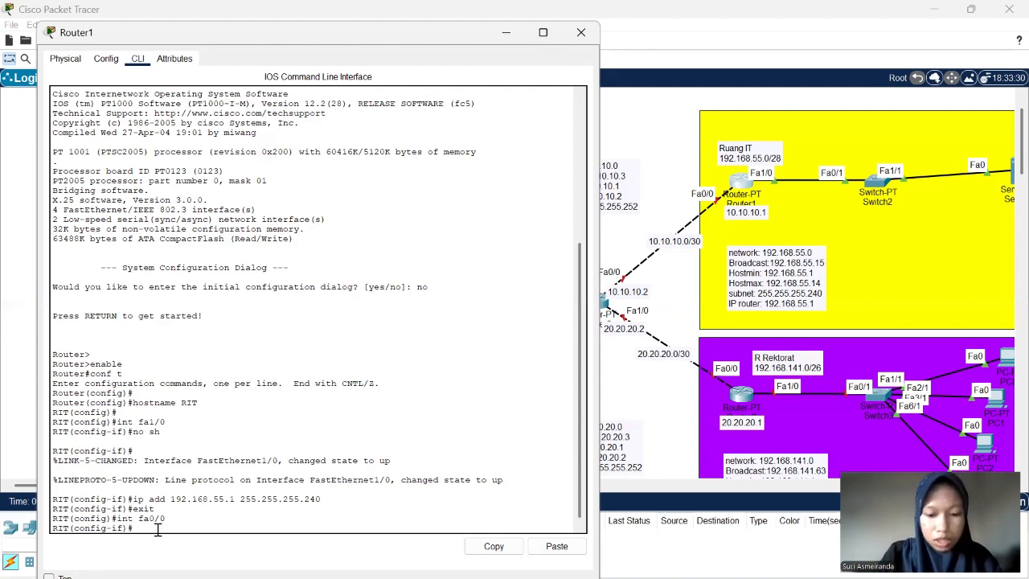
type("no")
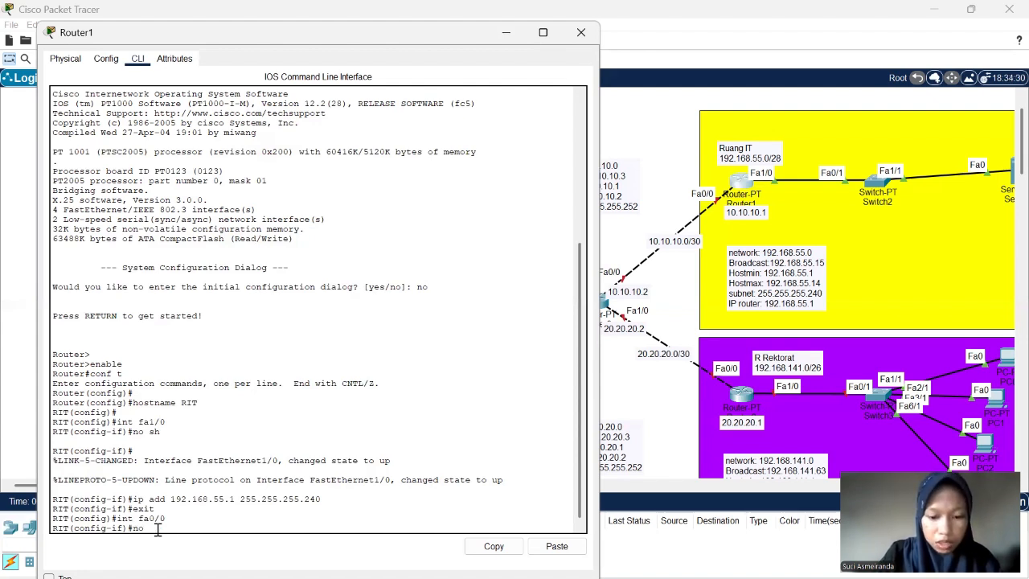
type(" sh")
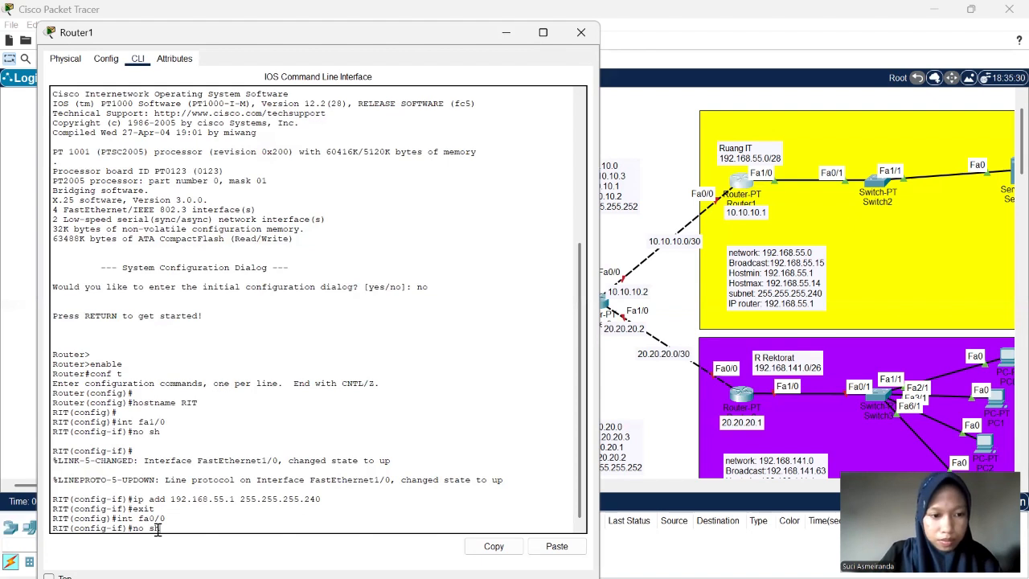
key("Return")
key("Return")
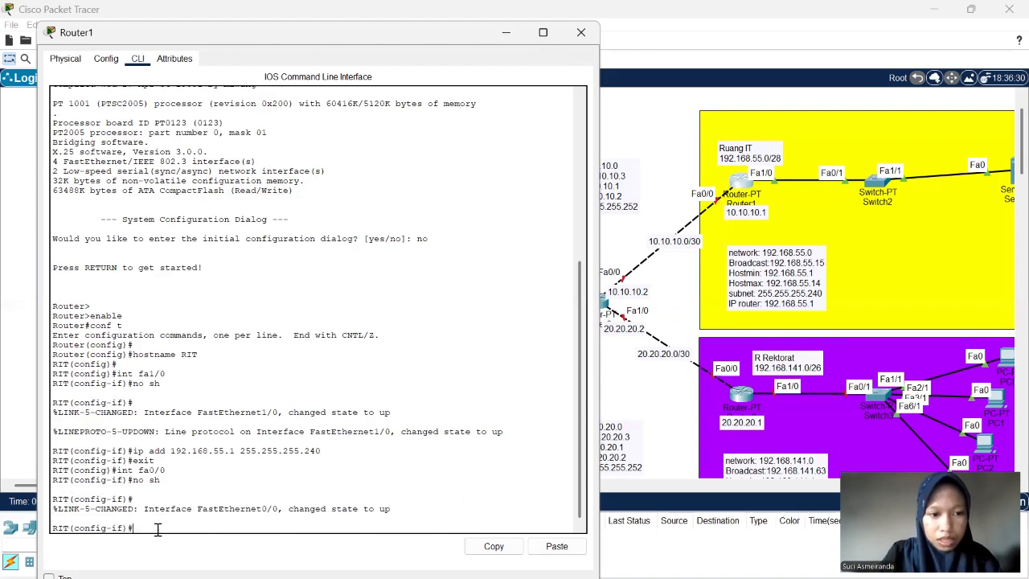
- Assign 10.10.10.1 with mask 255.255.255.252 to Router1's interface fa0/0 using ip add
type("ip a")
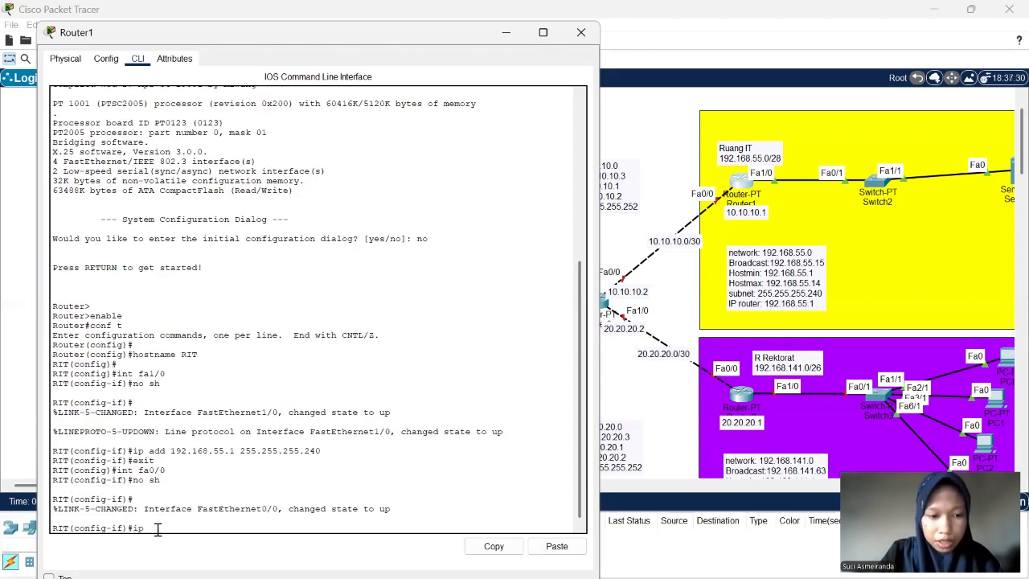
type("dd")
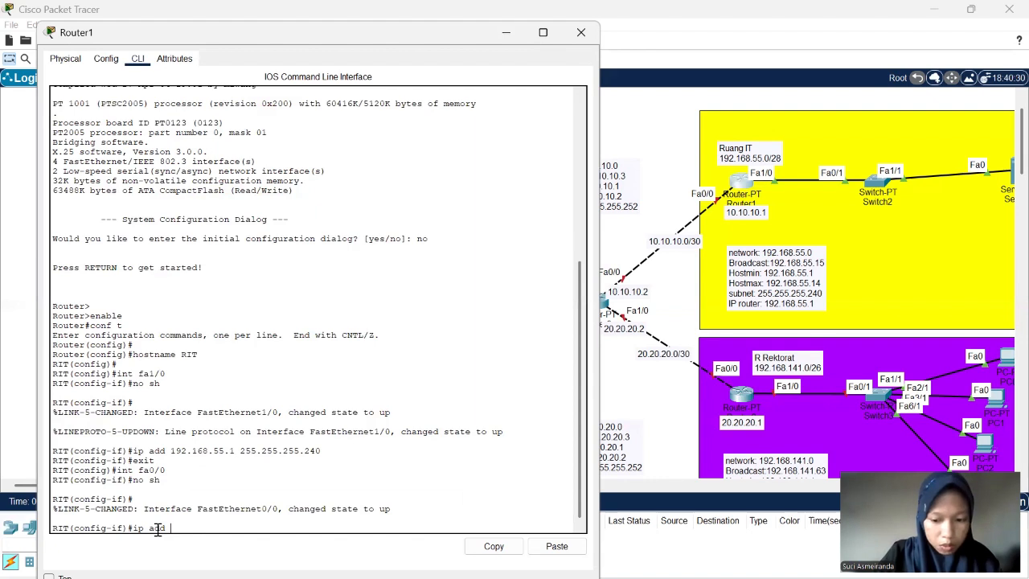
type(" 10.10.1")
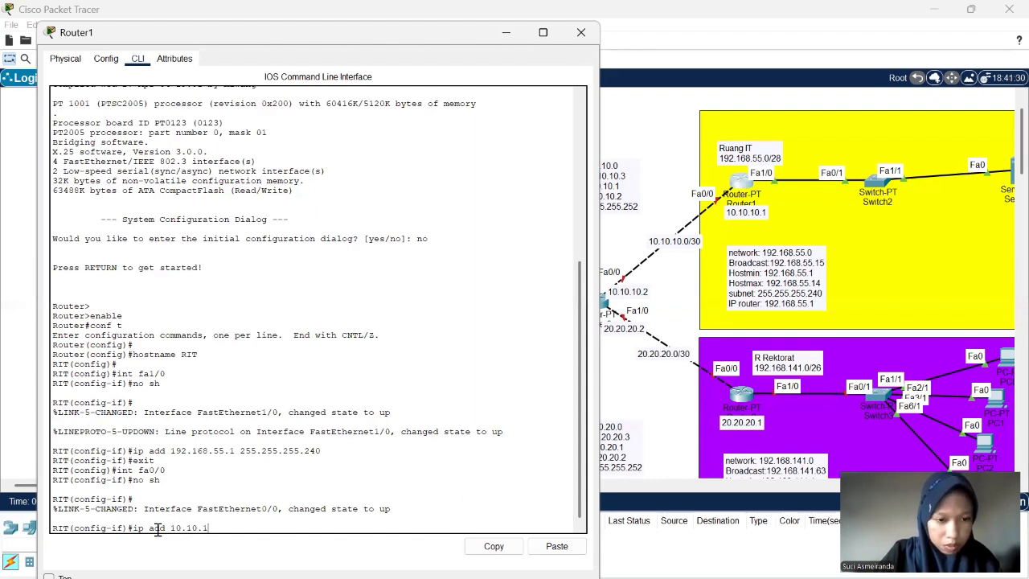
type("0.")
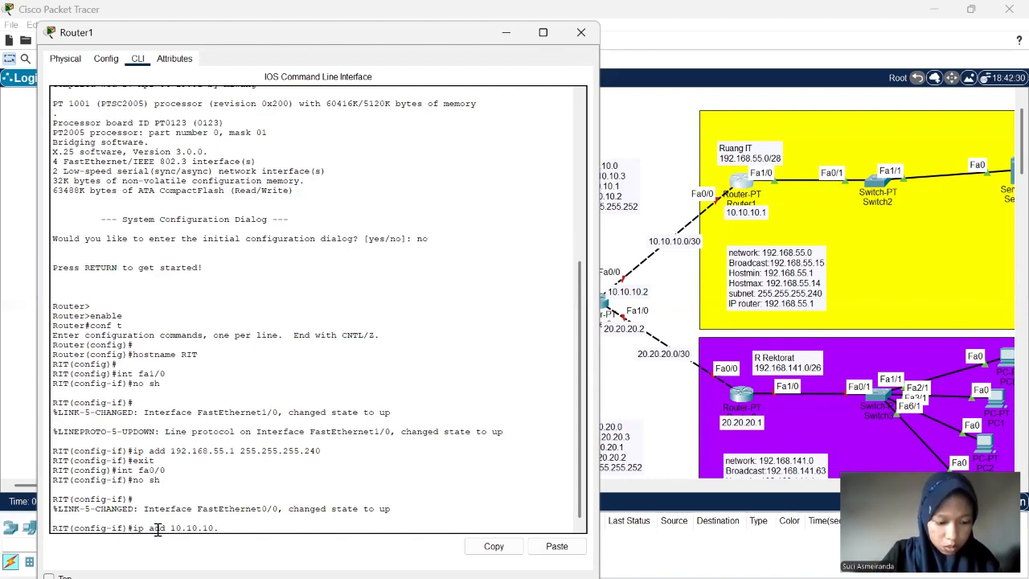
type("1")
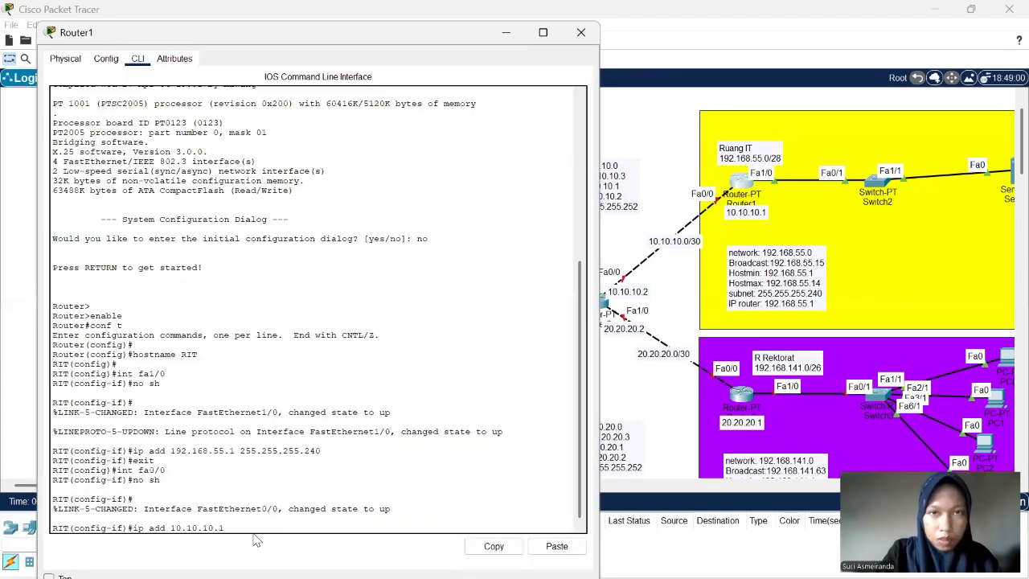
type("255.")
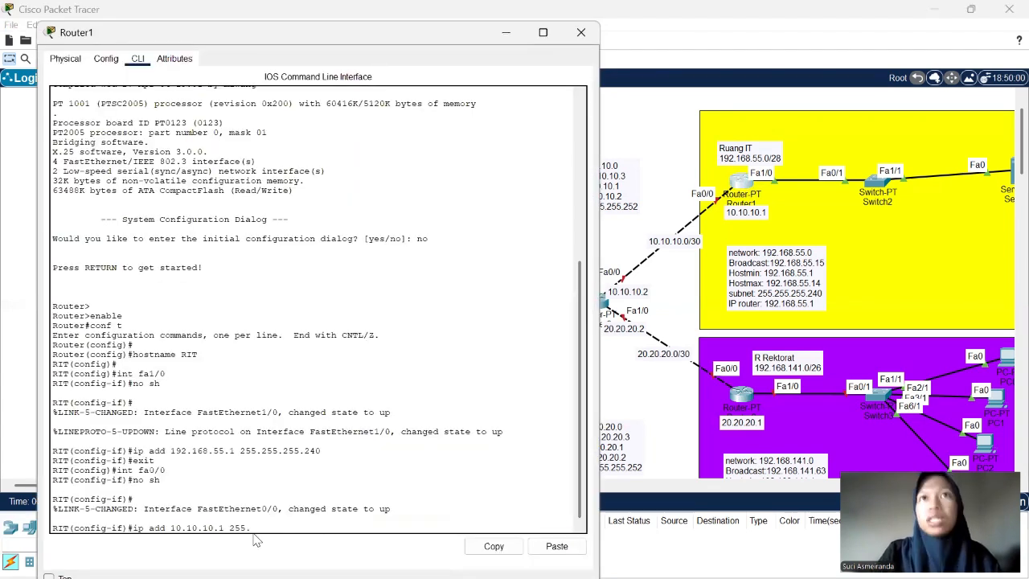
type("255")
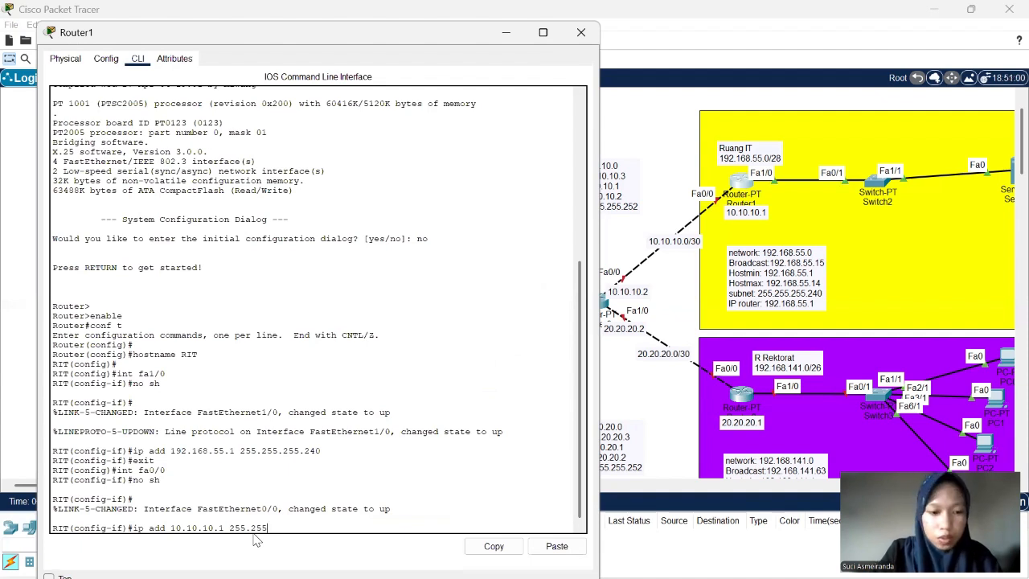
type(".255")
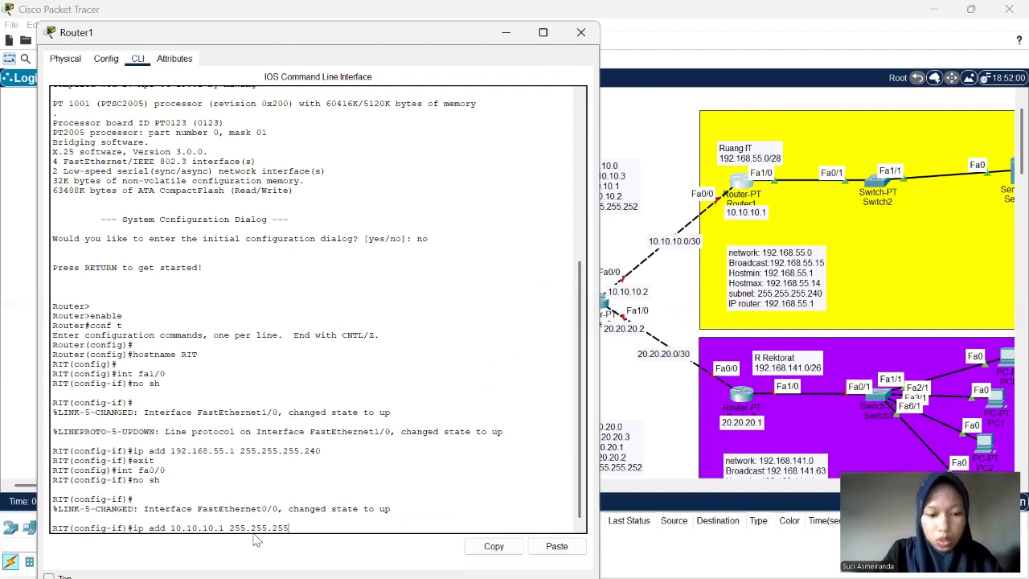
type(".25")
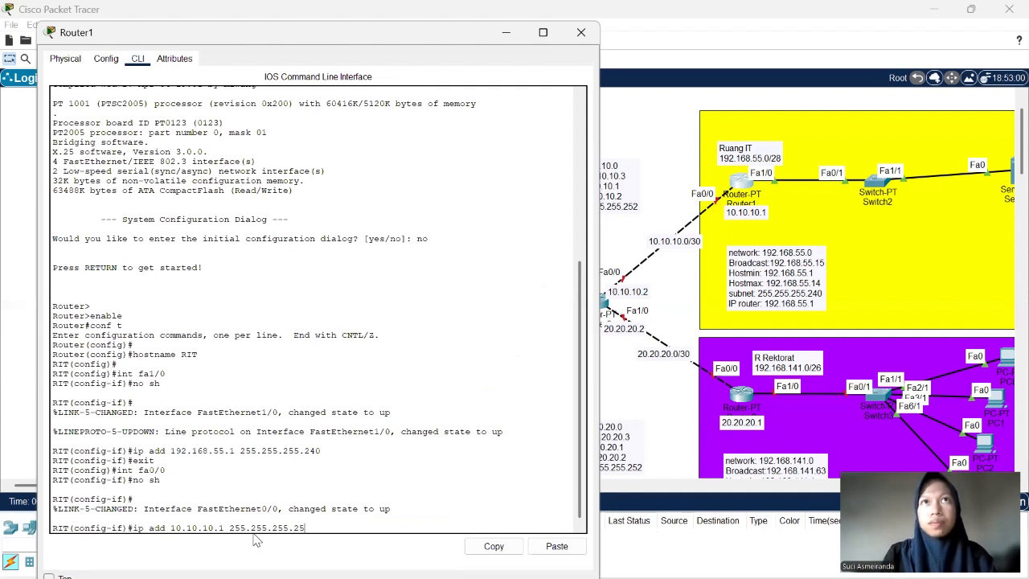
type("2")
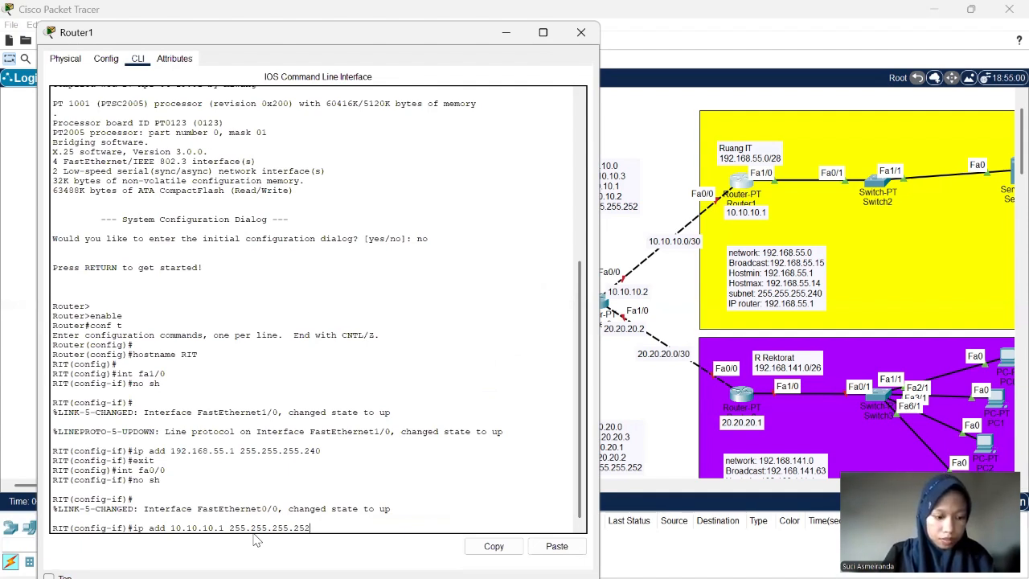
key("Return")
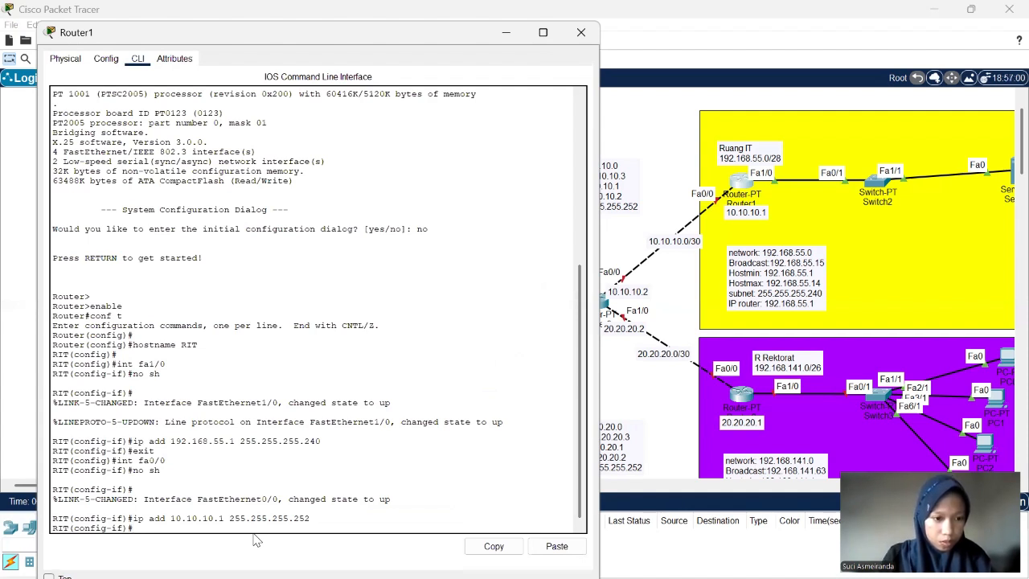
key("Return")
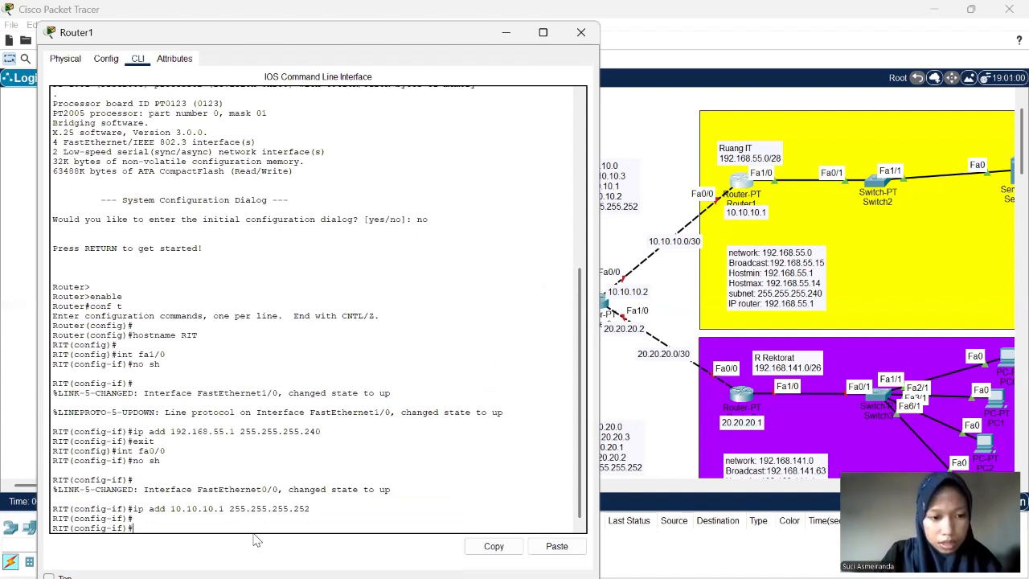
- Save Router1's configuration with do write and close its device window
type("do")
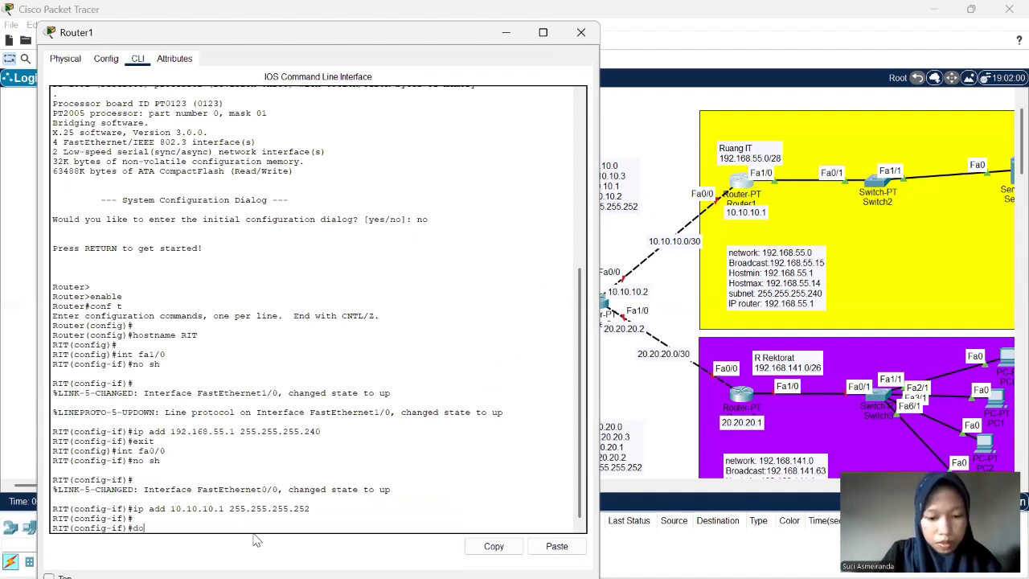
type(" write")
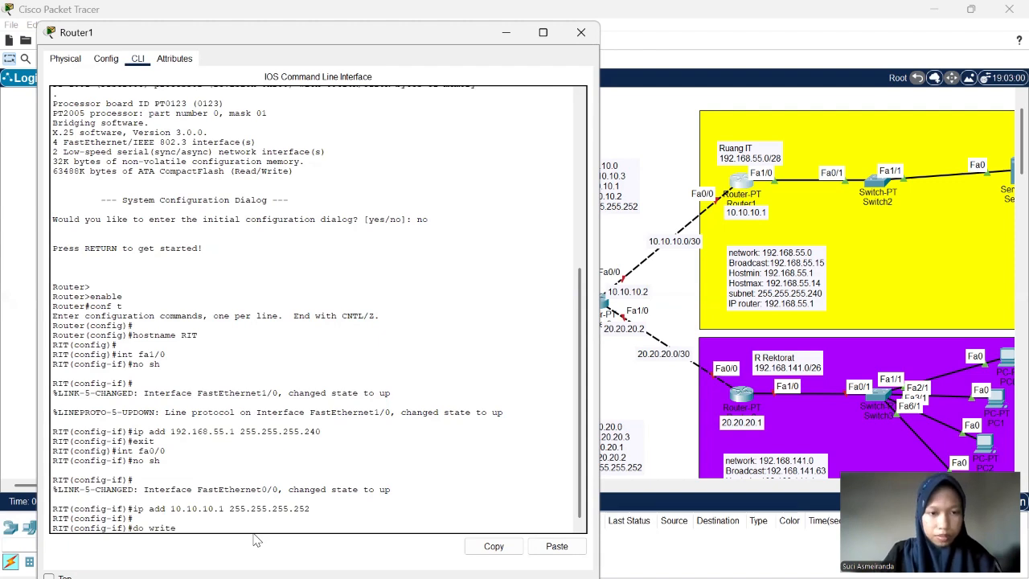
key("Return")
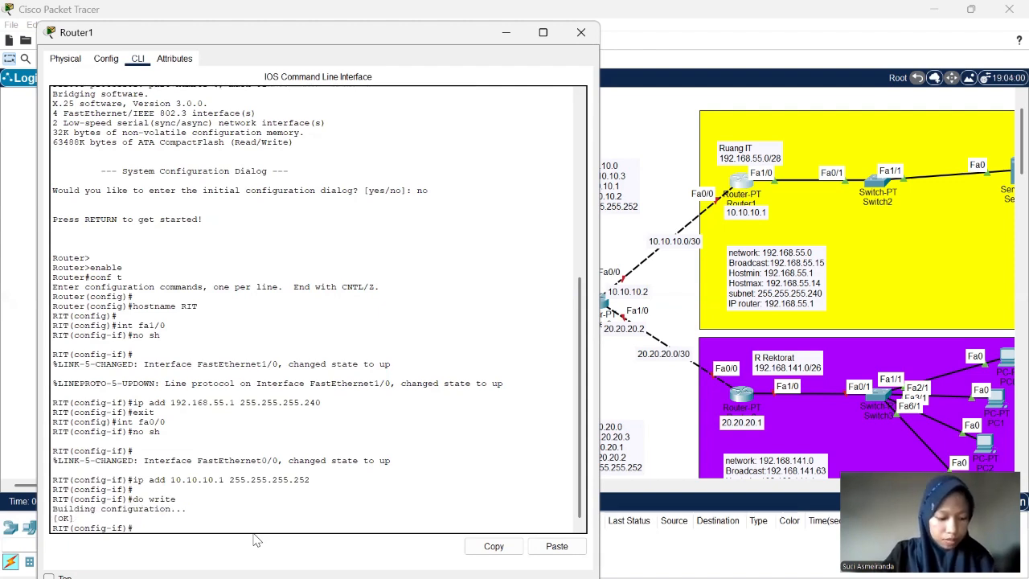
left_click(583, 33)
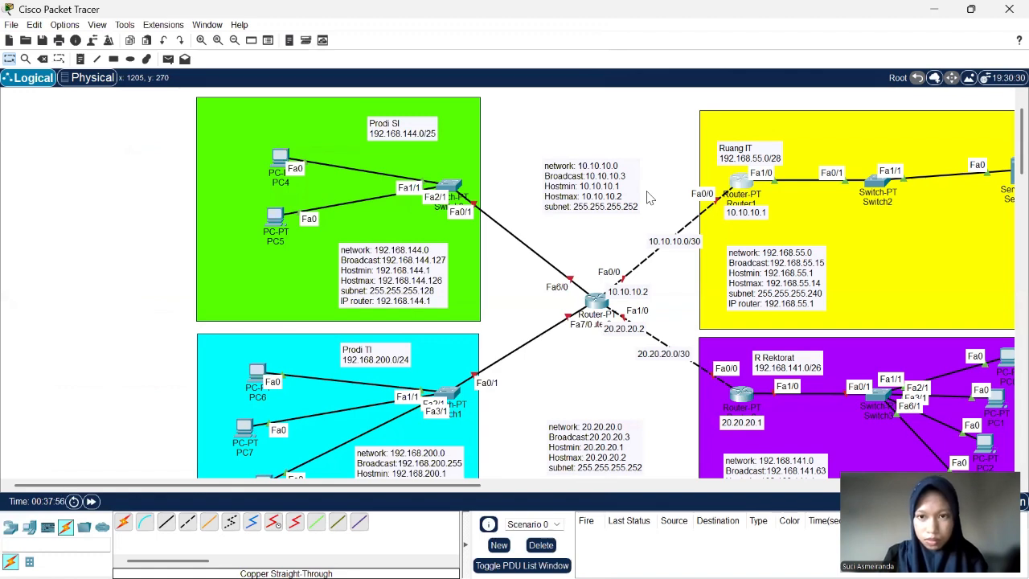
- Open the command-line interface of Router0, the central router, and answer no to the initial configuration dialog
scroll(649, 199, "right", 5)
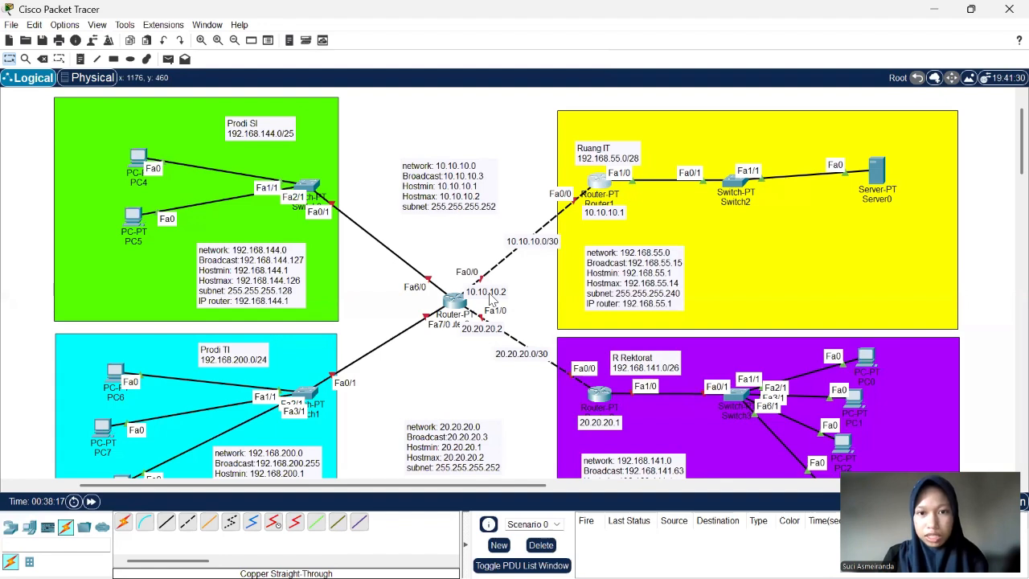
scroll(595, 290, "down", 2)
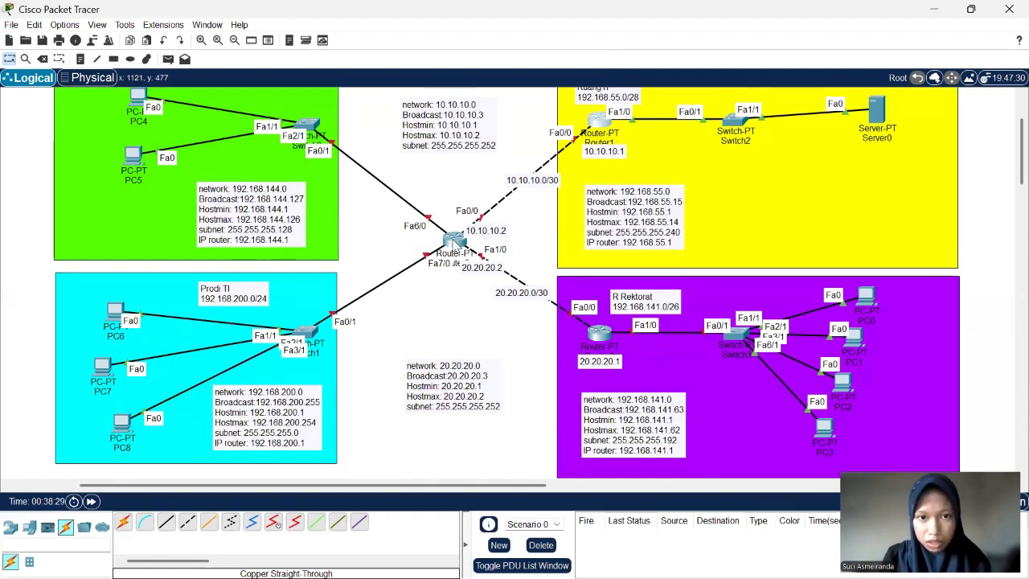
mouse_move(456, 246)
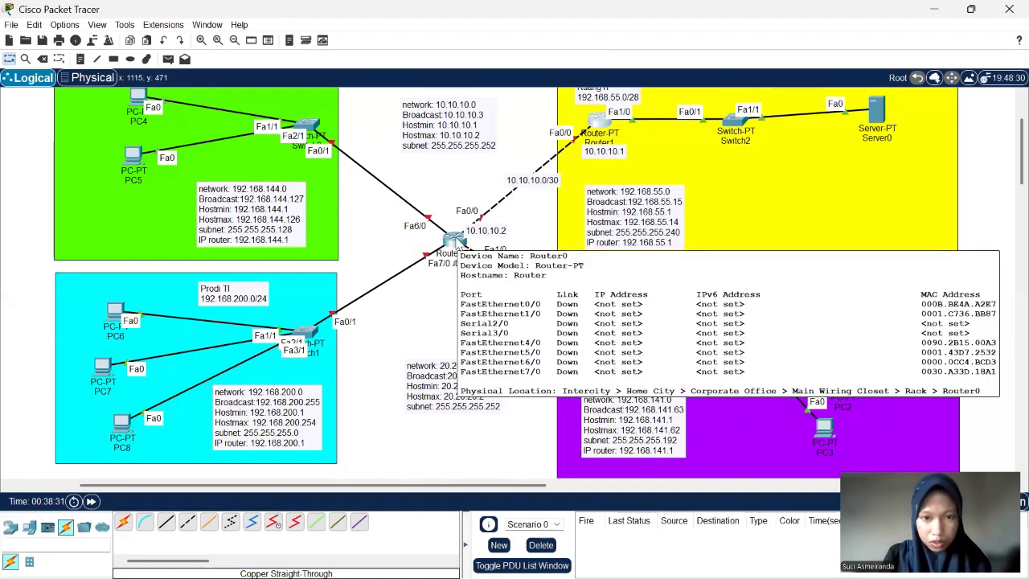
left_click(455, 242)
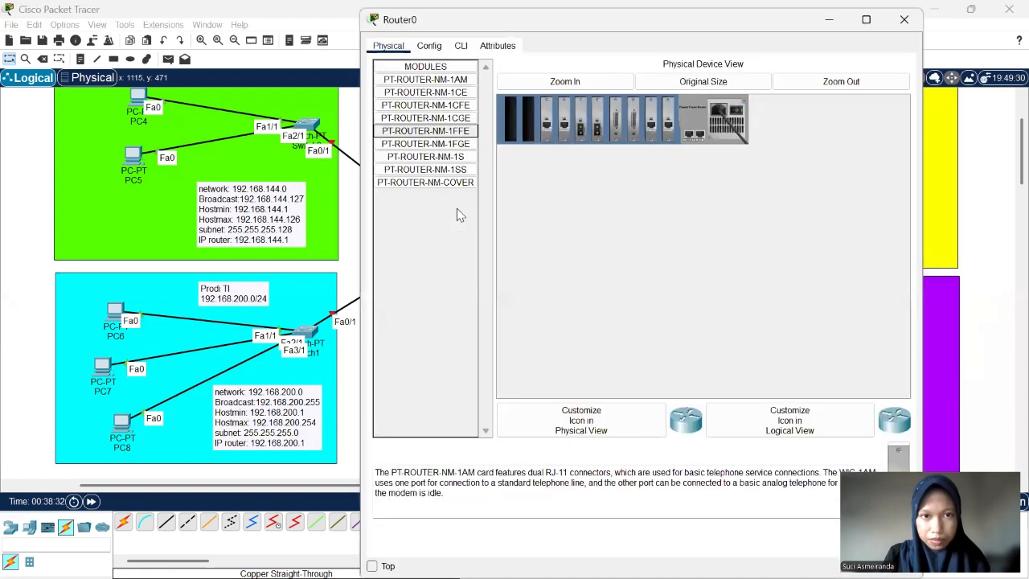
left_click(461, 48)
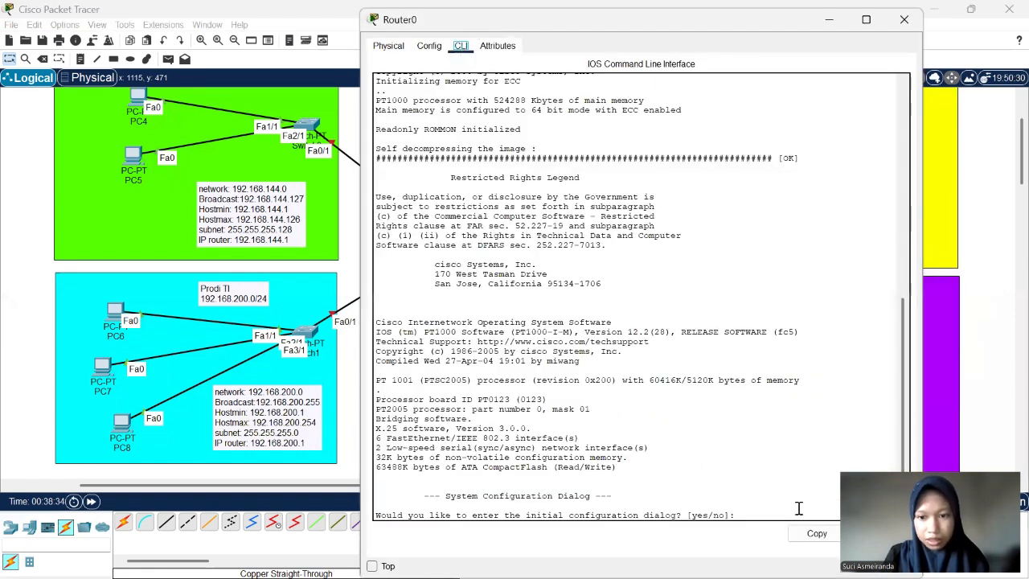
type("no")
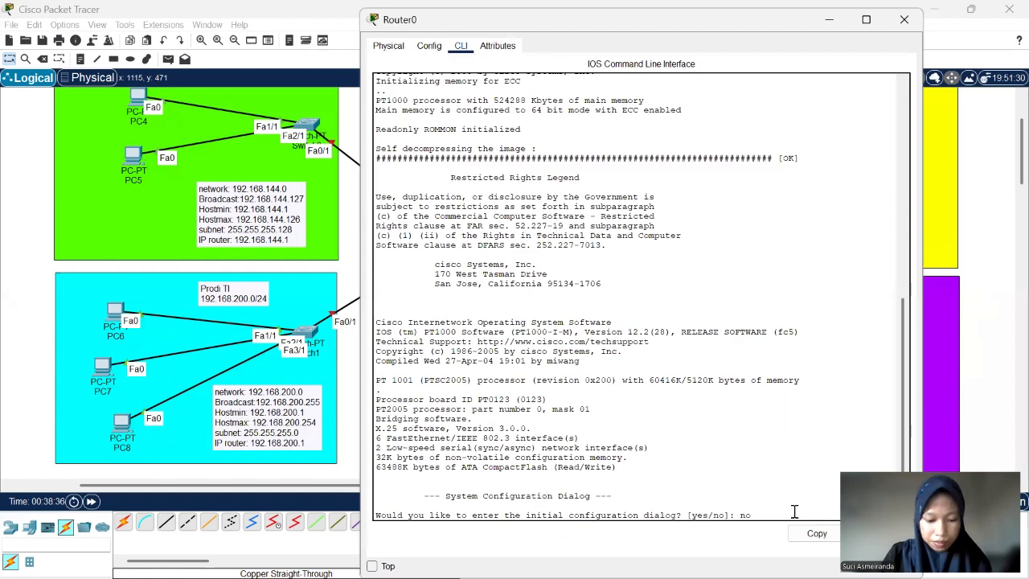
key("Return")
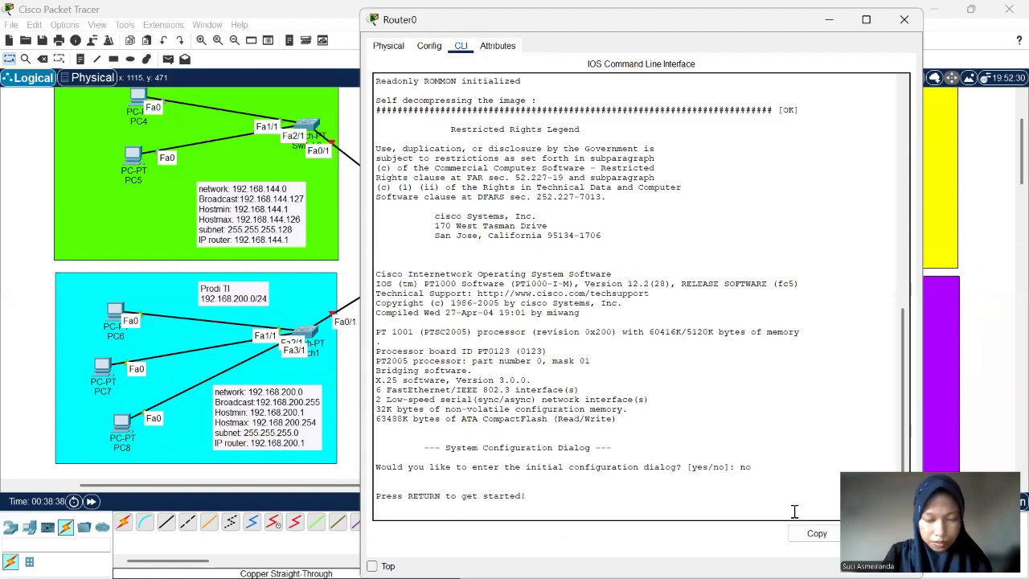
key("Return")
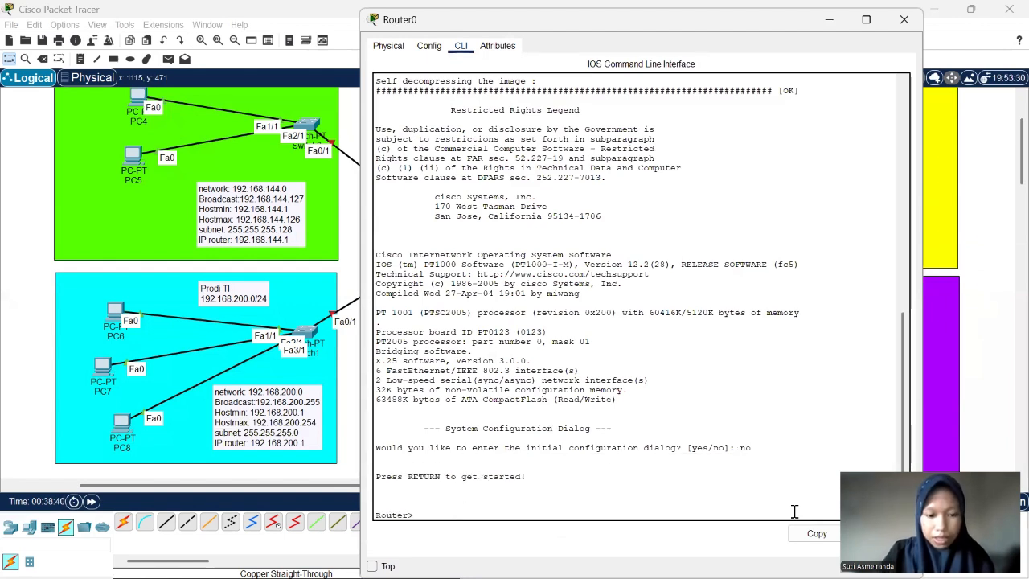
- Enter privileged mode on Router0 with enable and global configuration mode with conf t
type("en")
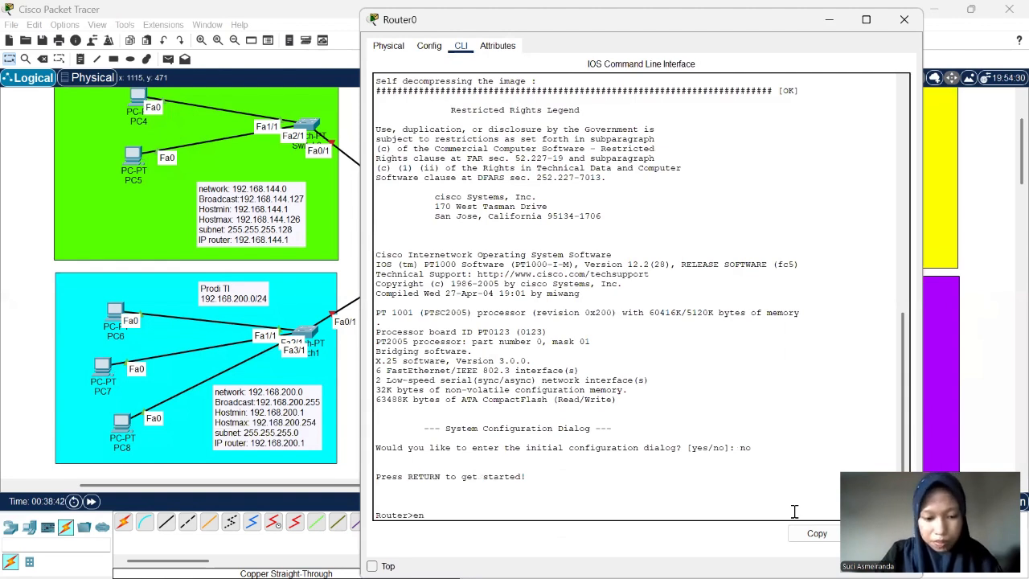
type("abk")
key("BackSpace")
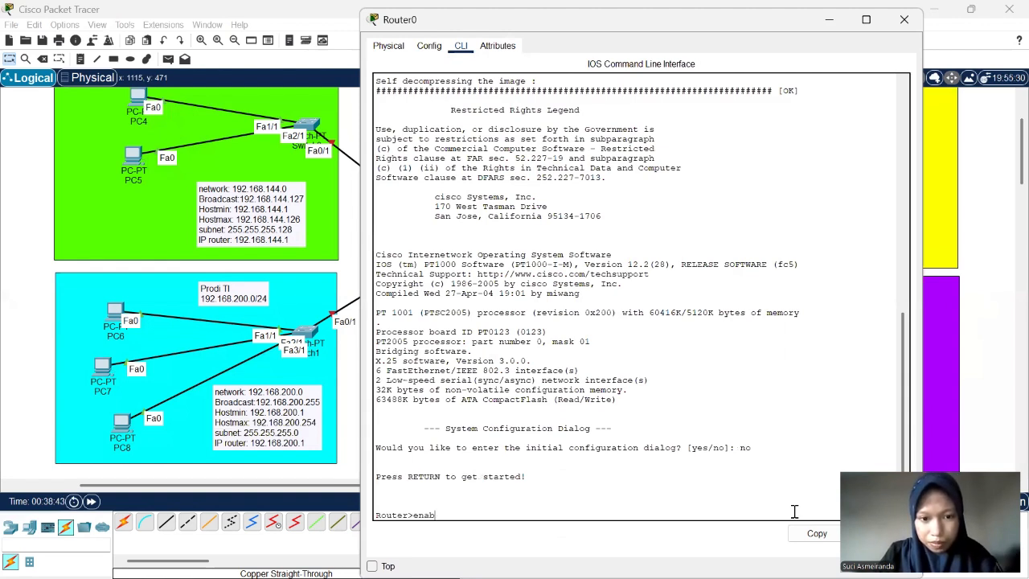
type("le")
key("Return")
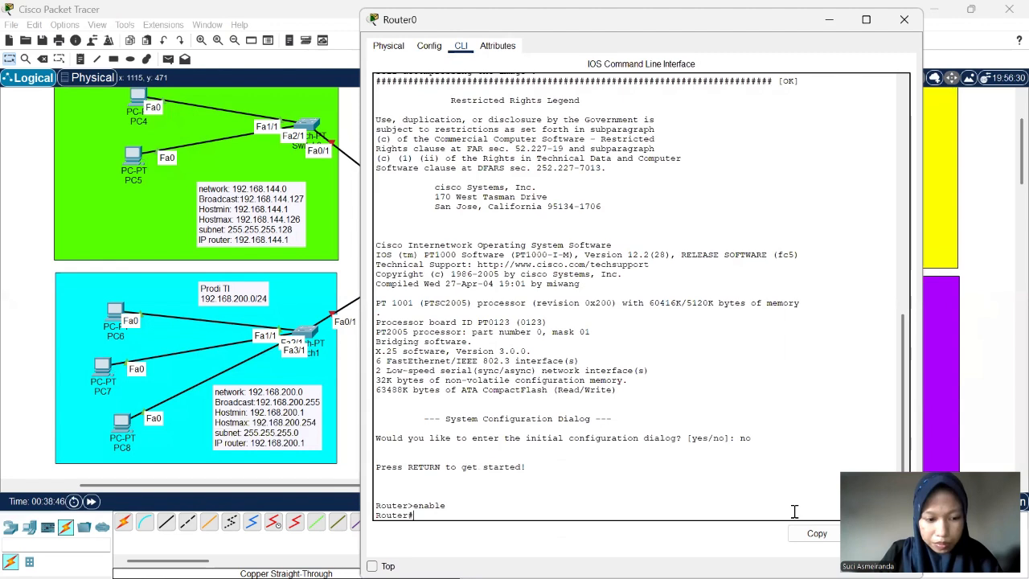
type("con")
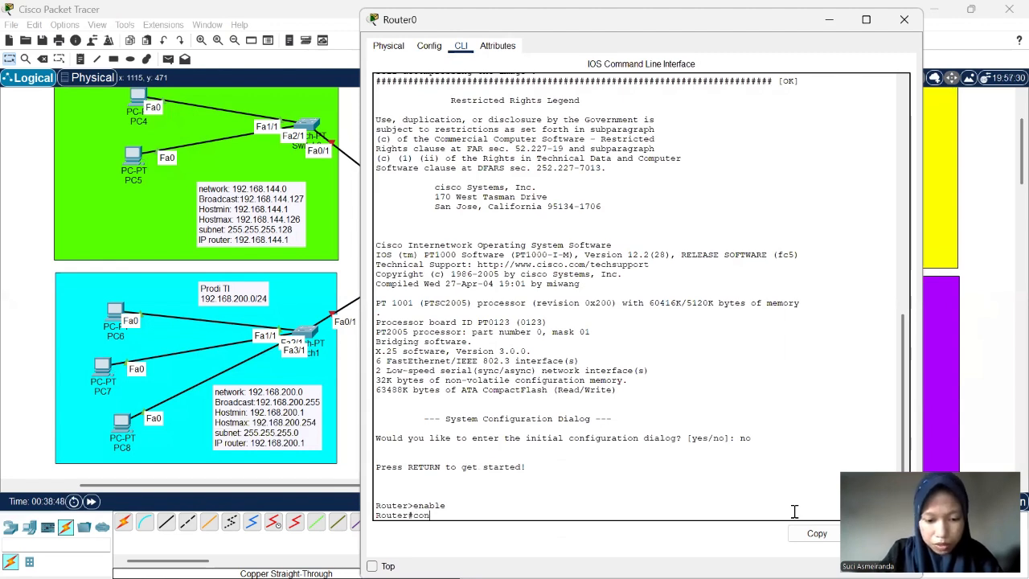
type("f t")
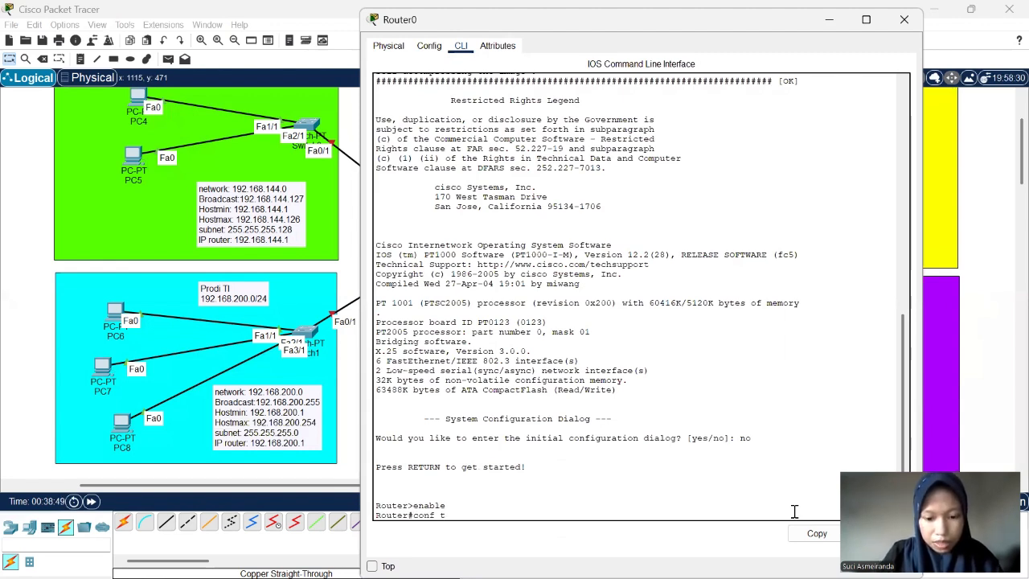
key("Return")
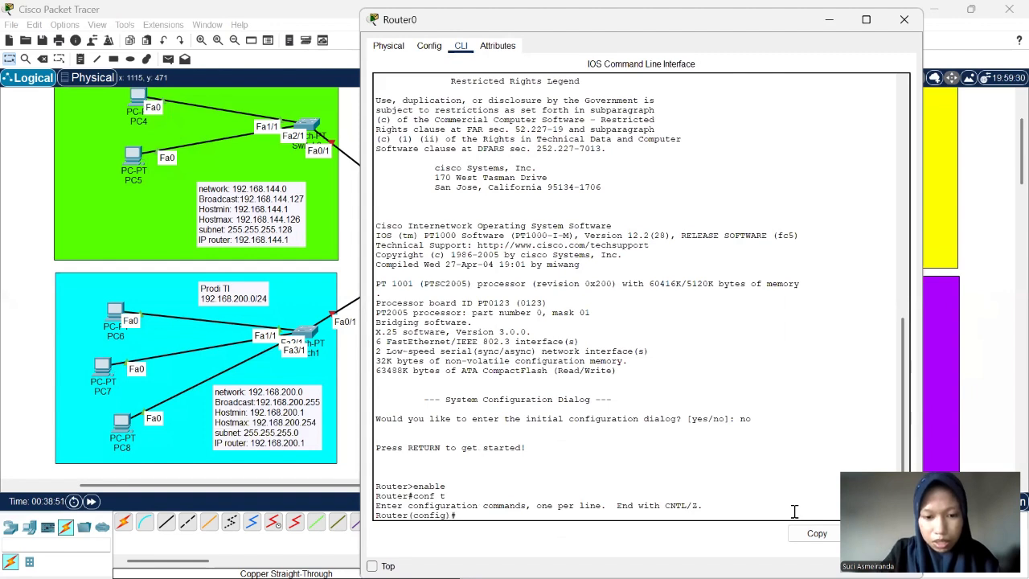
- Set Router0's hostname to prodi with the hostname command
type("hostna")
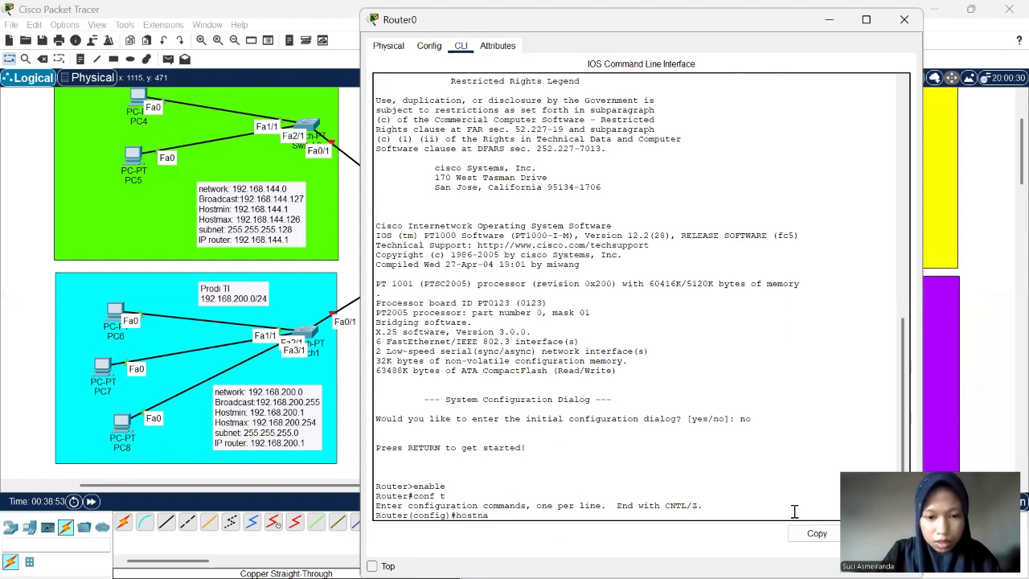
type("me p")
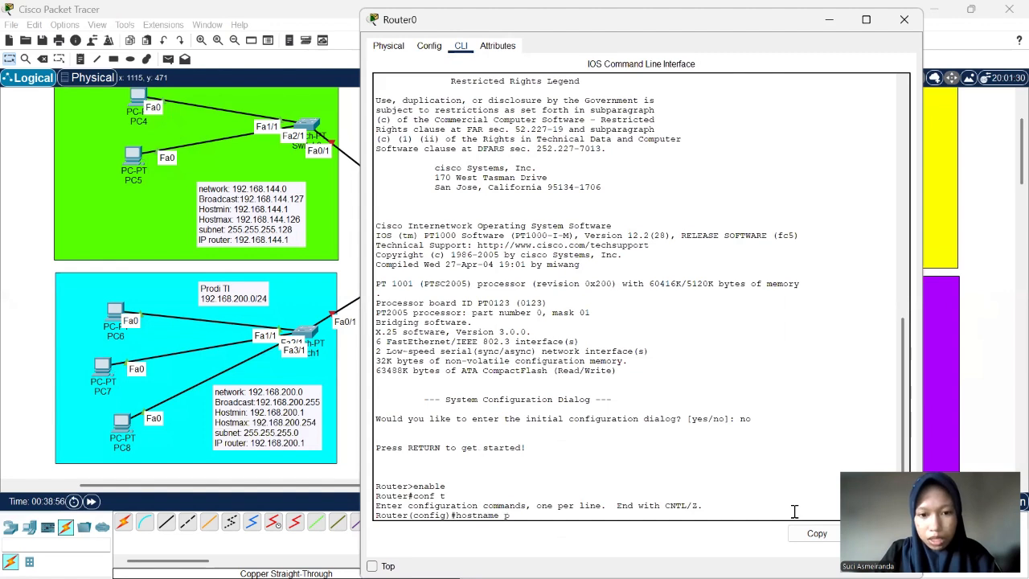
key("BackSpace")
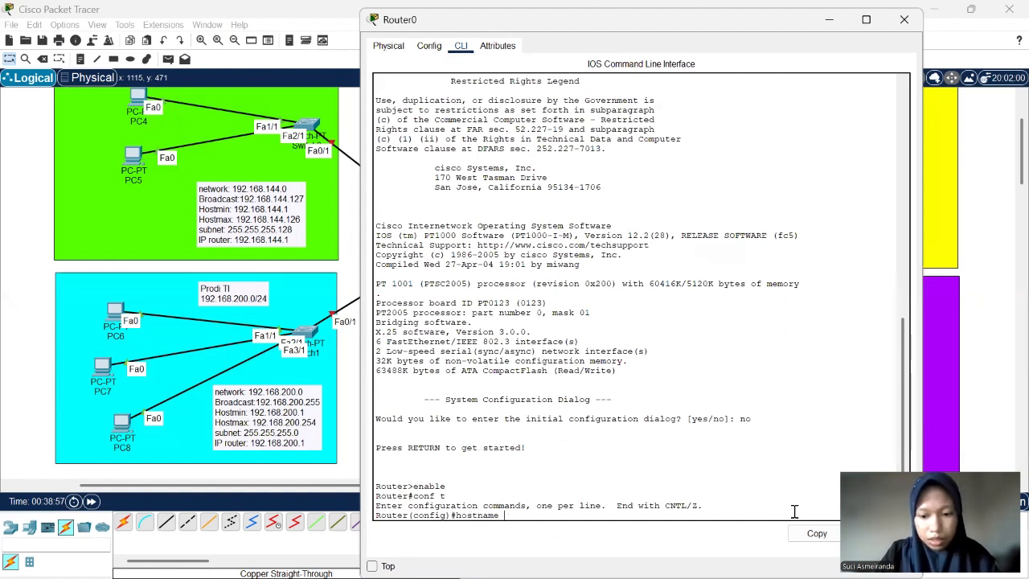
type("Rp")
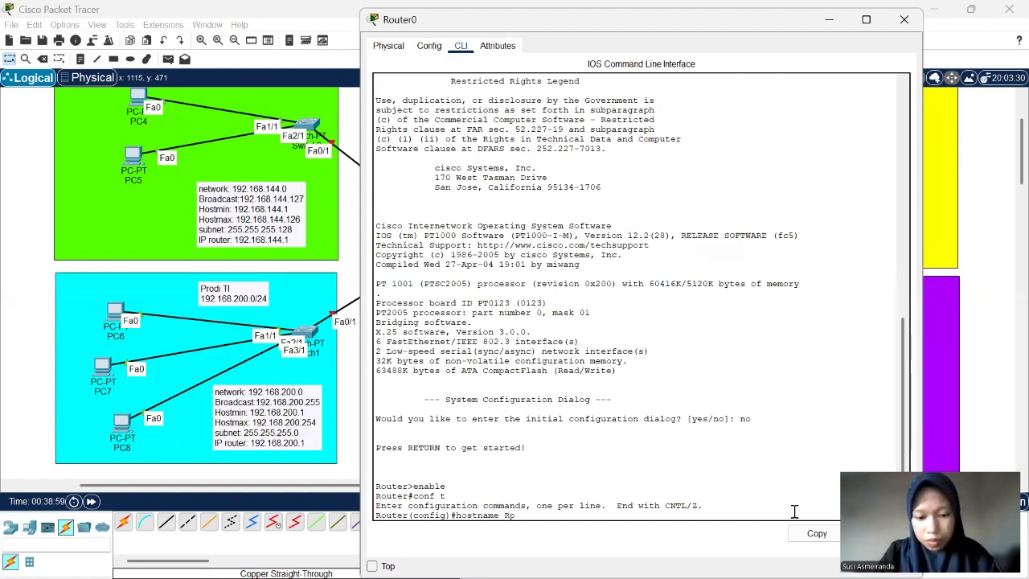
type("rodi")
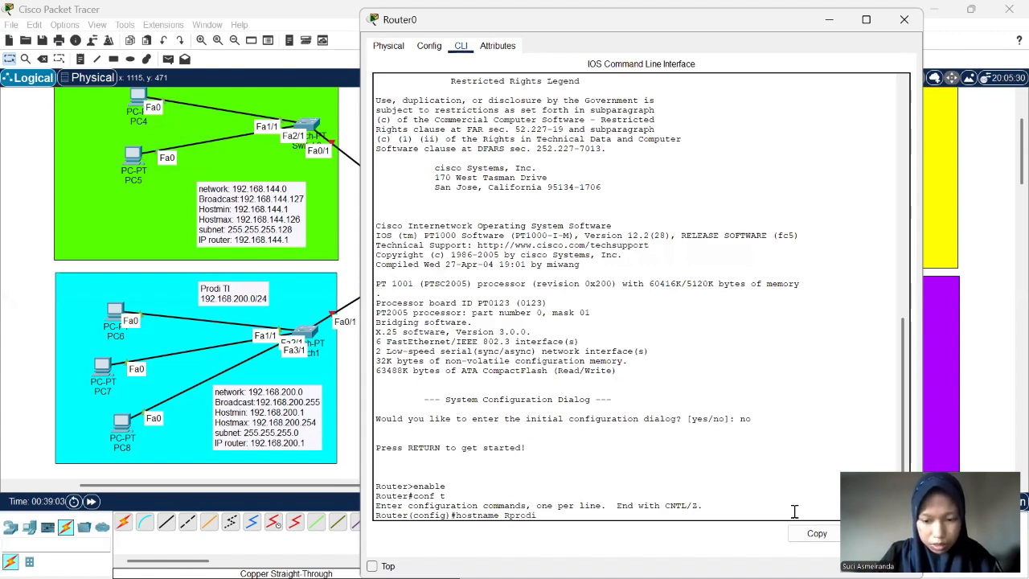
key("Return")
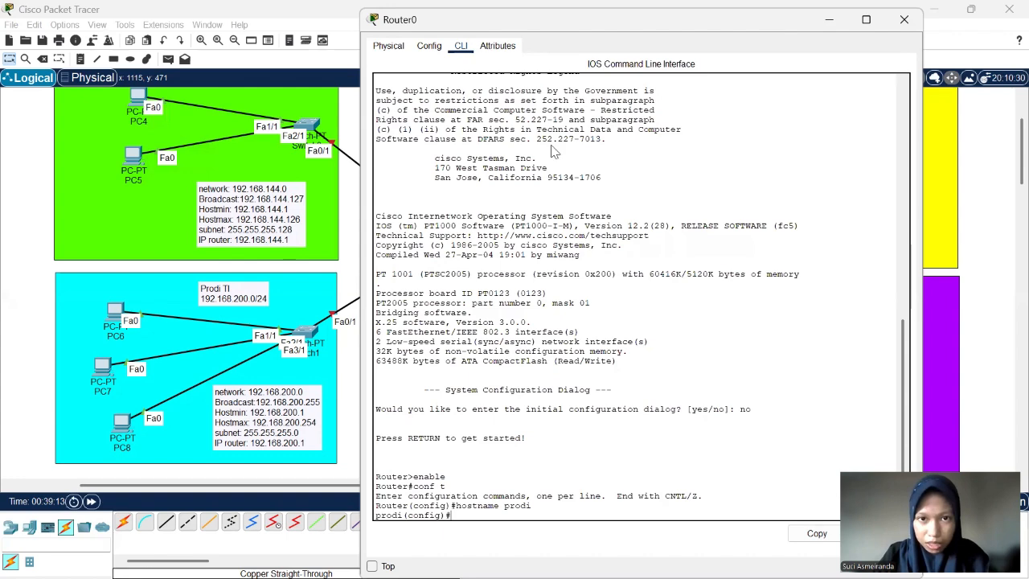
- Examine the topology's interface and IP labels around the central router and its link to Router1
left_click_drag(647, 18, 482, 235)
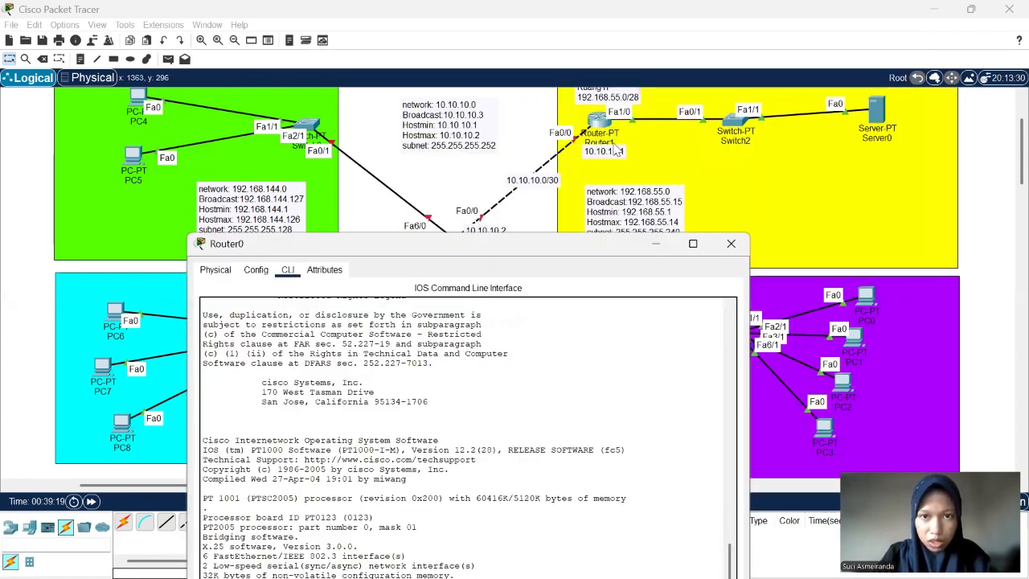
scroll(617, 150, "up", 1)
scroll(617, 150, "down", 3)
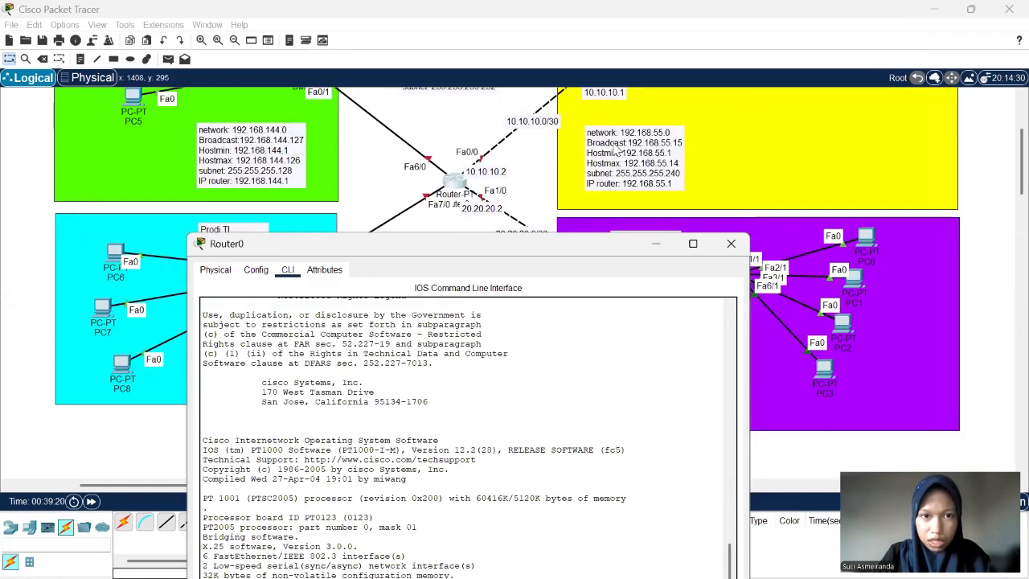
scroll(616, 150, "down", 3)
scroll(617, 150, "up", 3)
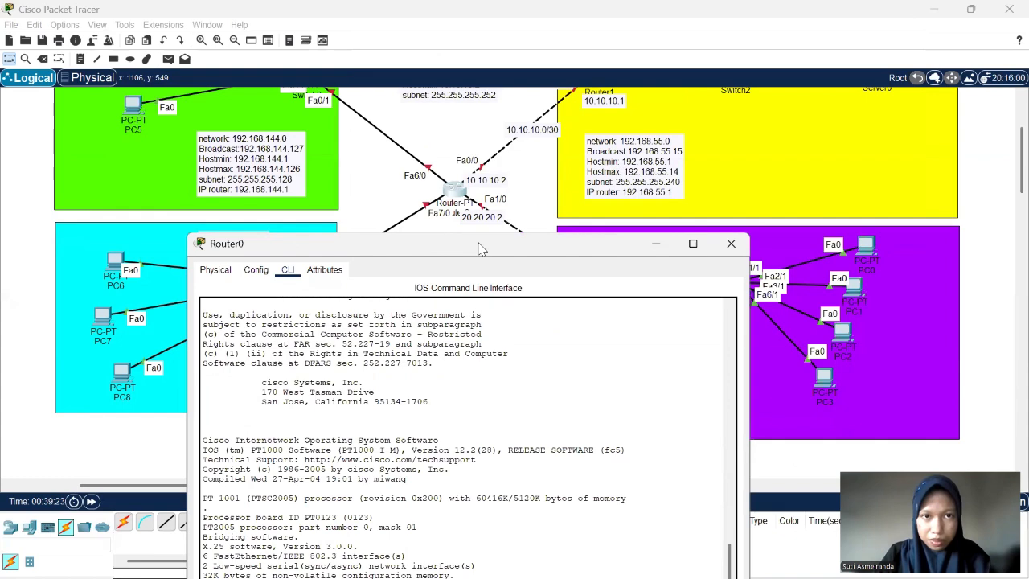
left_click_drag(479, 248, 475, 55)
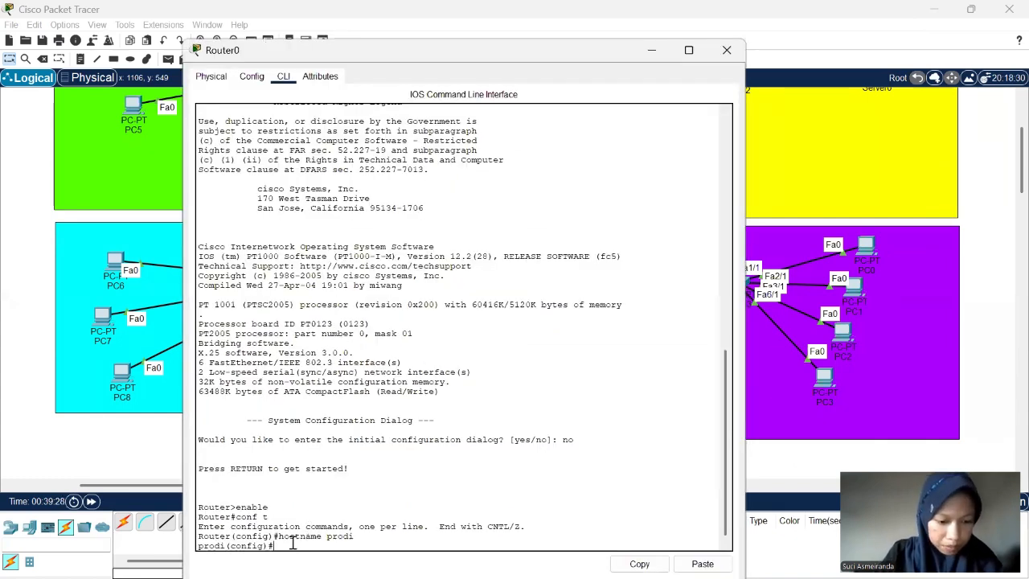
type("imt")
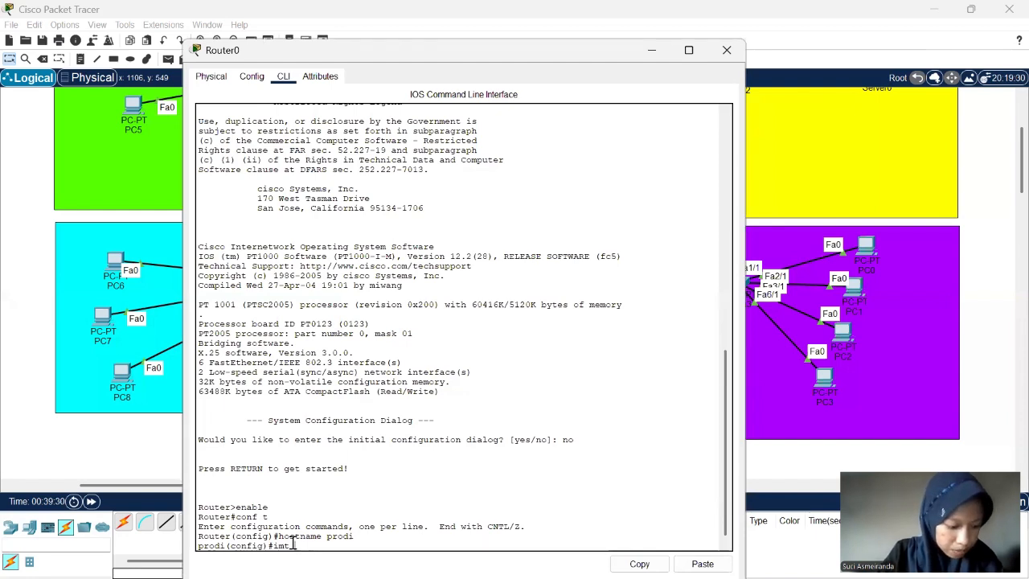
type(" fa")
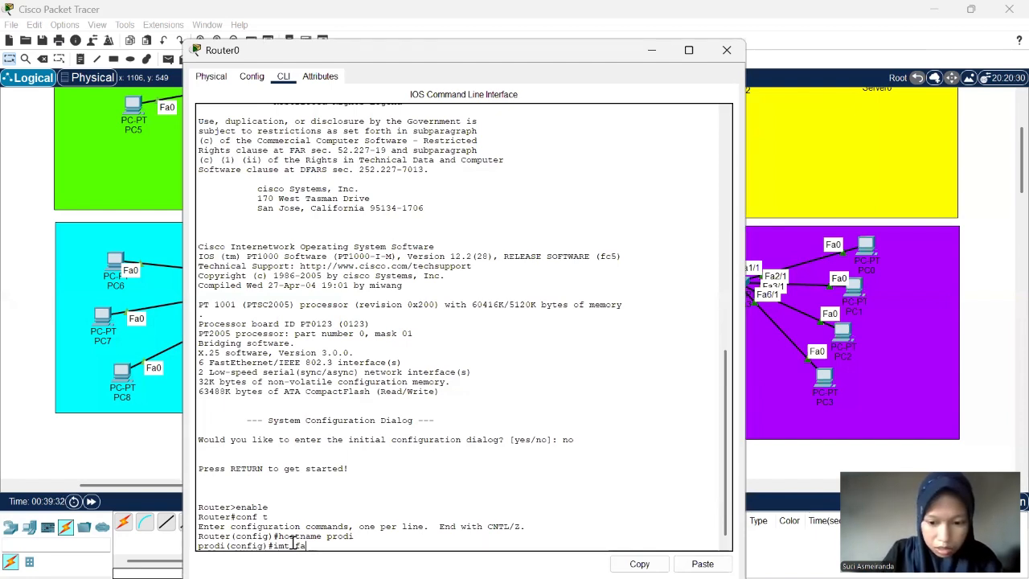
type("0/")
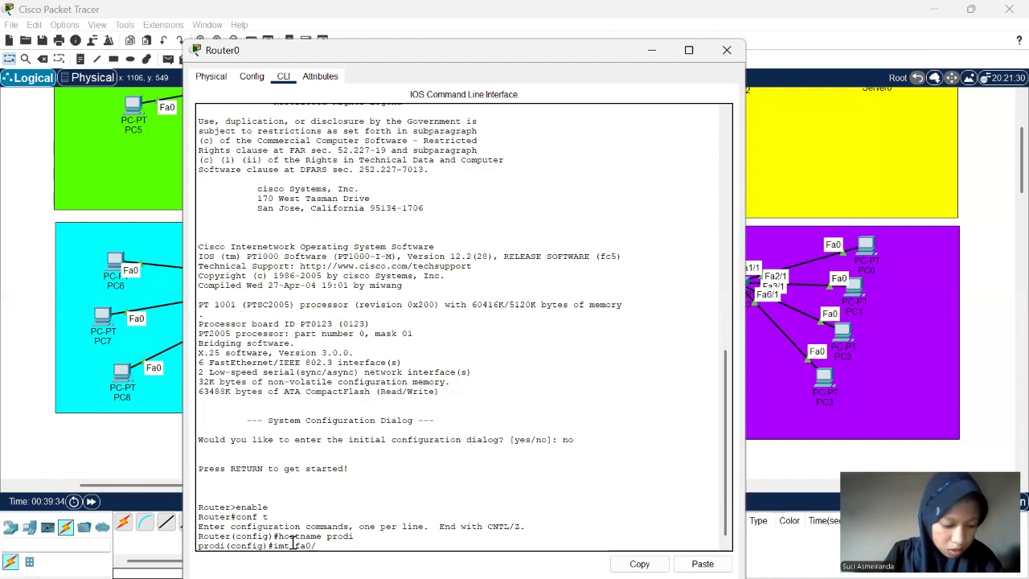
type("0")
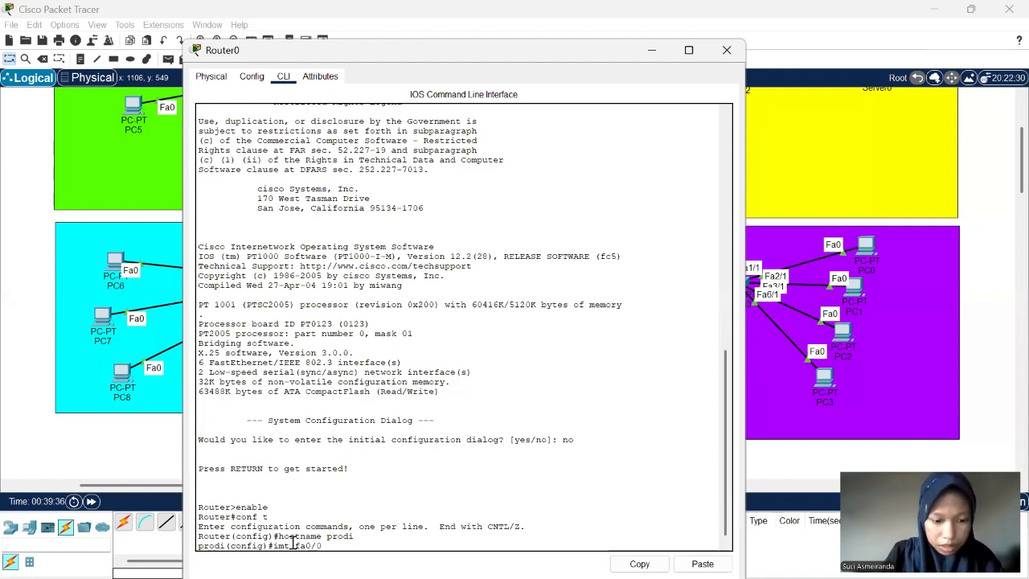
key("Return")
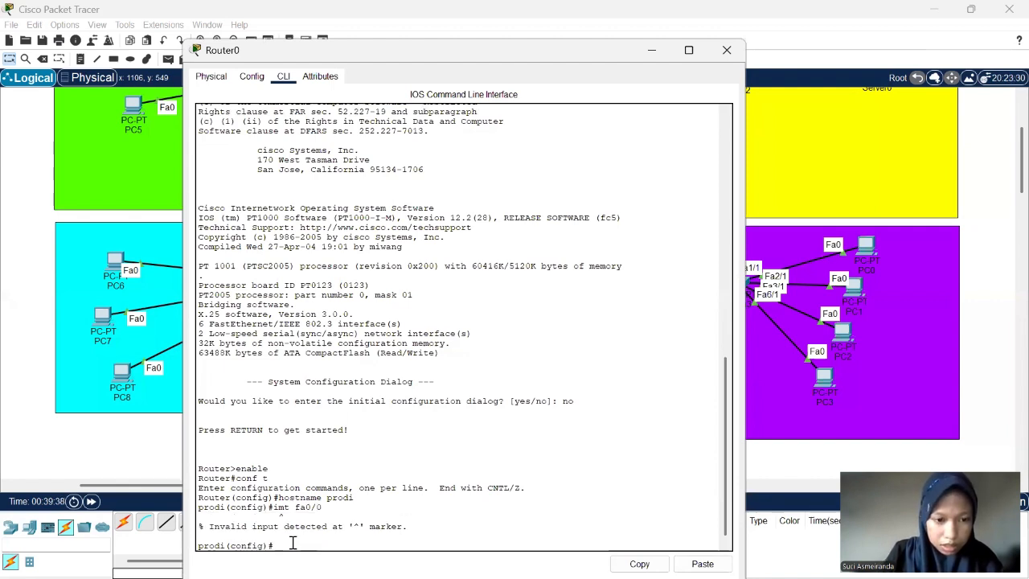
- Enter Router0's interface configuration with int fa0/0 and enable the interface with no sh
type("i")
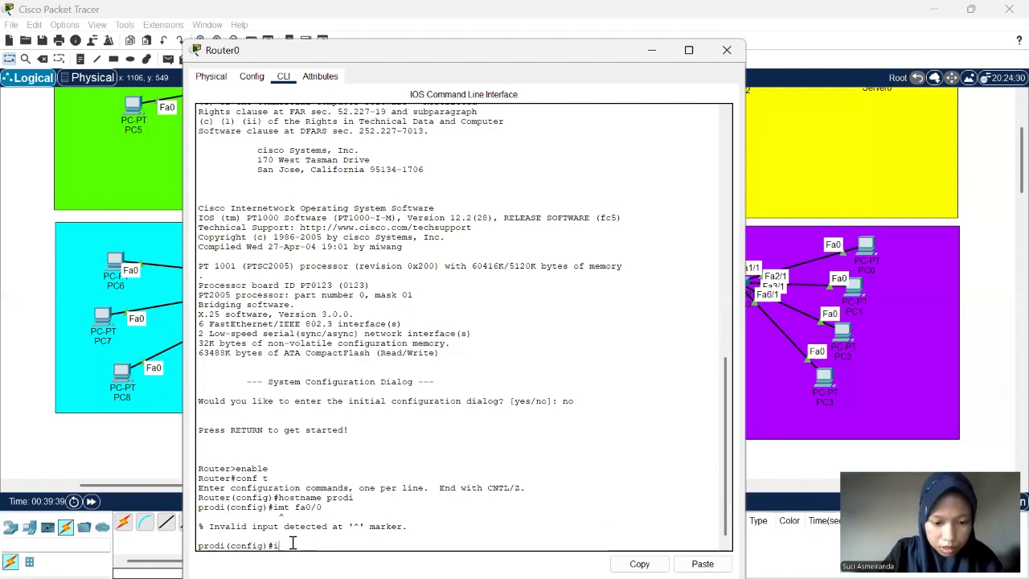
type("nt fa0/")
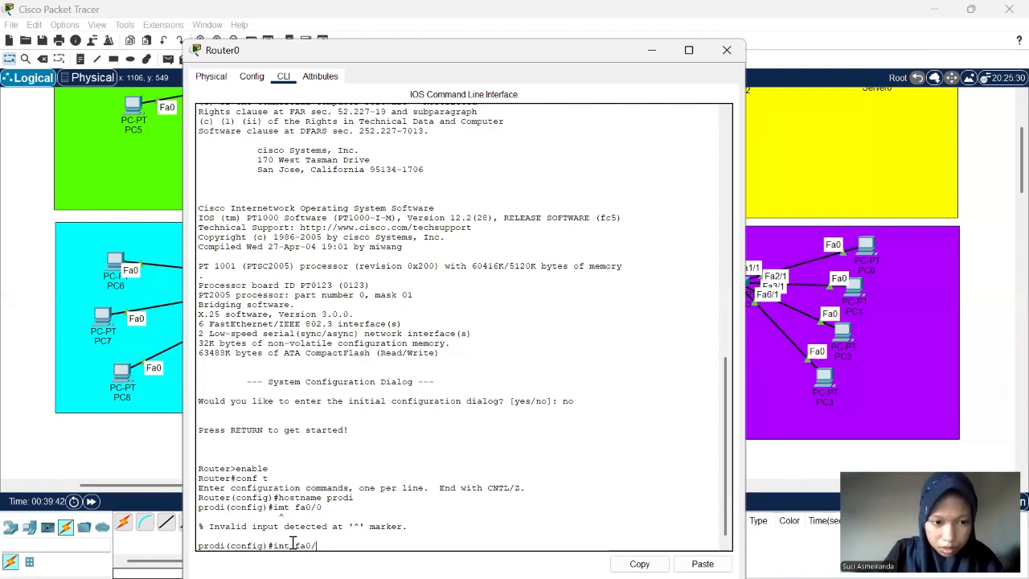
type("0")
key("Return")
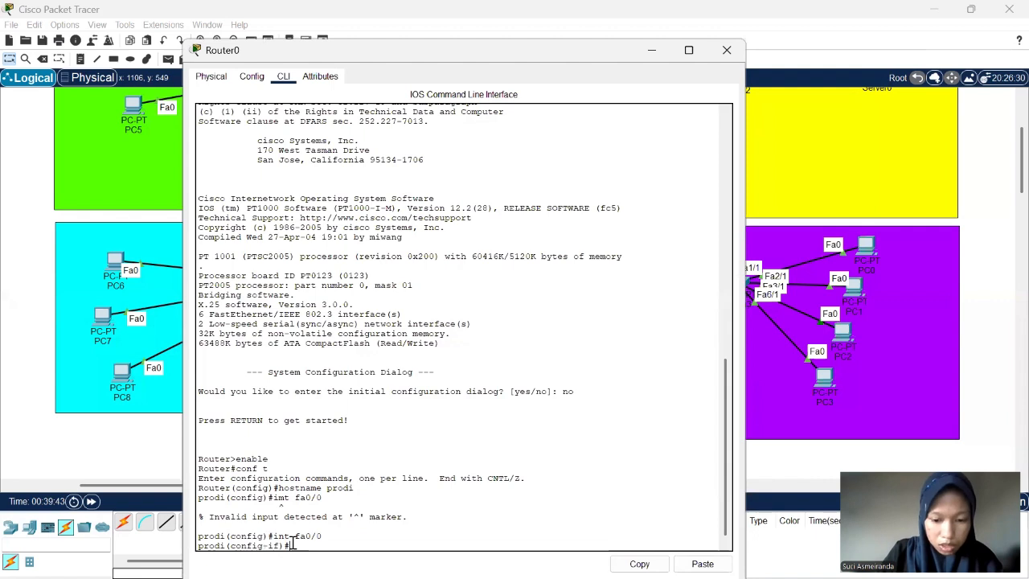
type("no s")
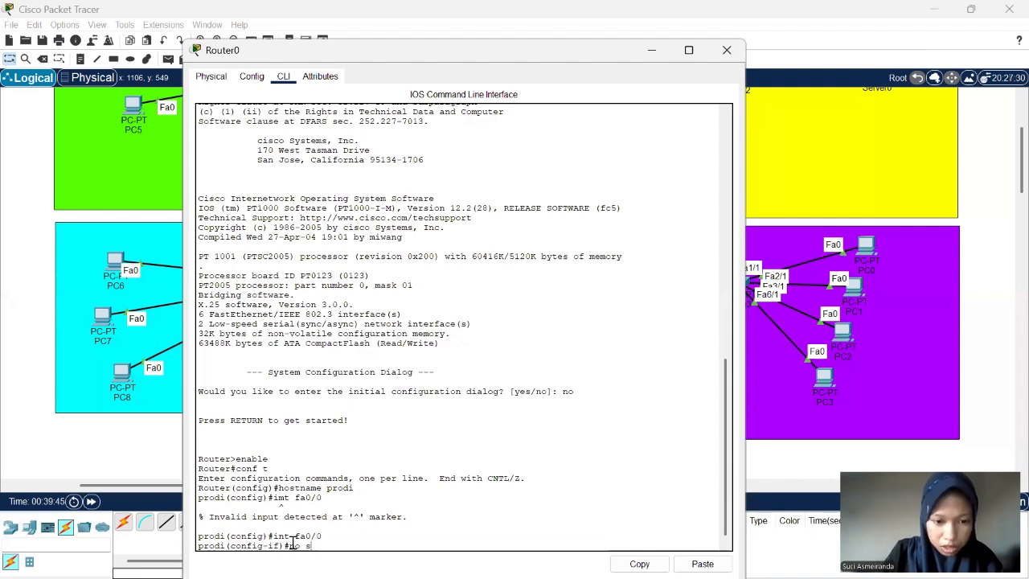
type("h")
key("Return")
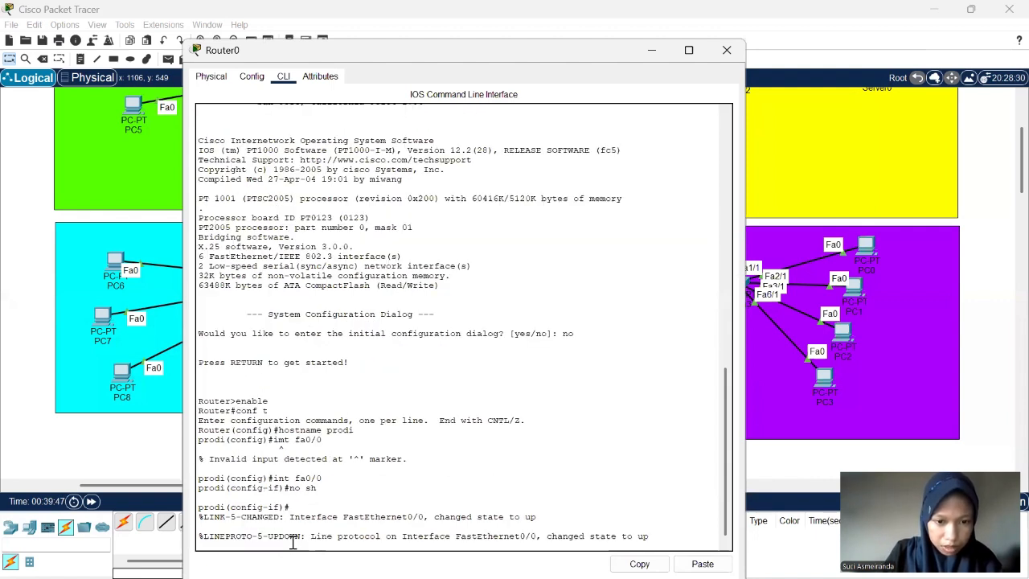
key("Return")
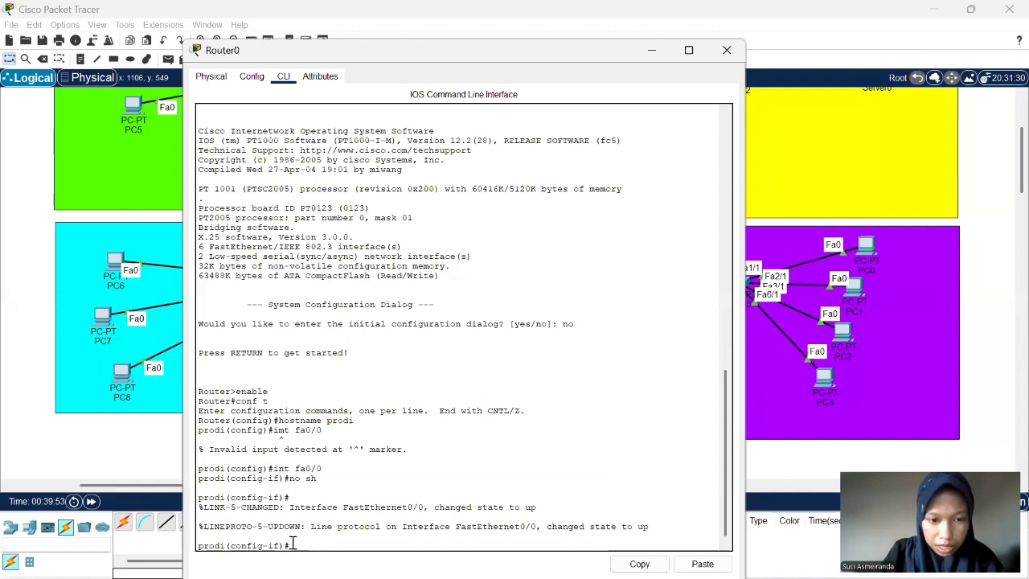
- Assign 10.10.10.2 with mask 255.255.255.252 to Router0's interface fa0/0 using ip add
type("e")
type("p")
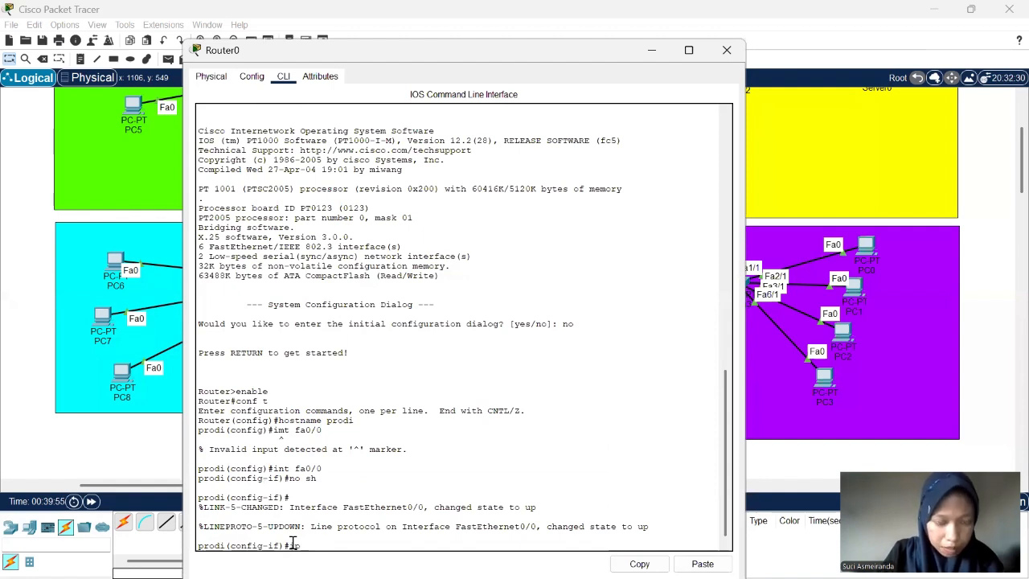
type(" add")
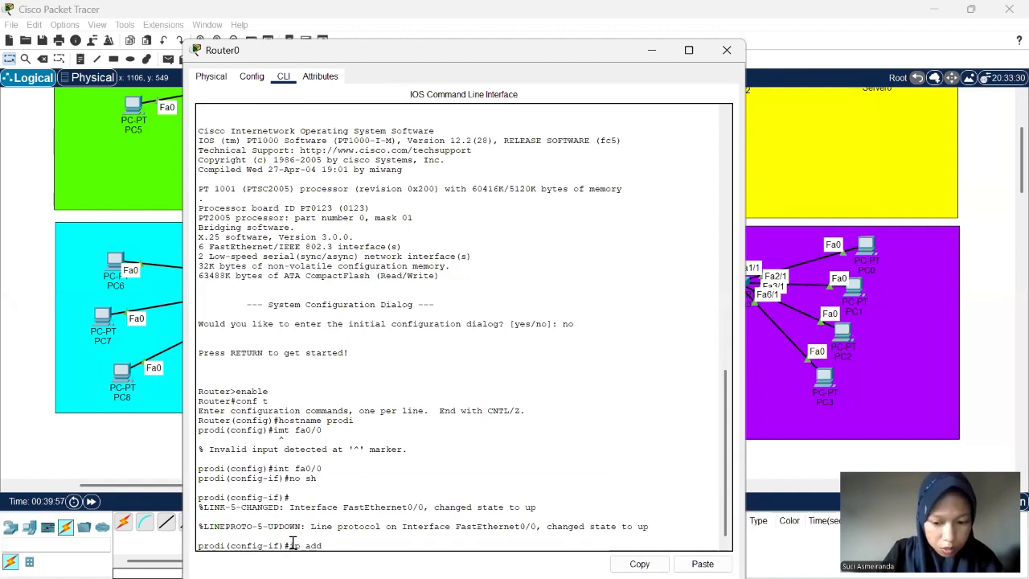
type(" 10.10")
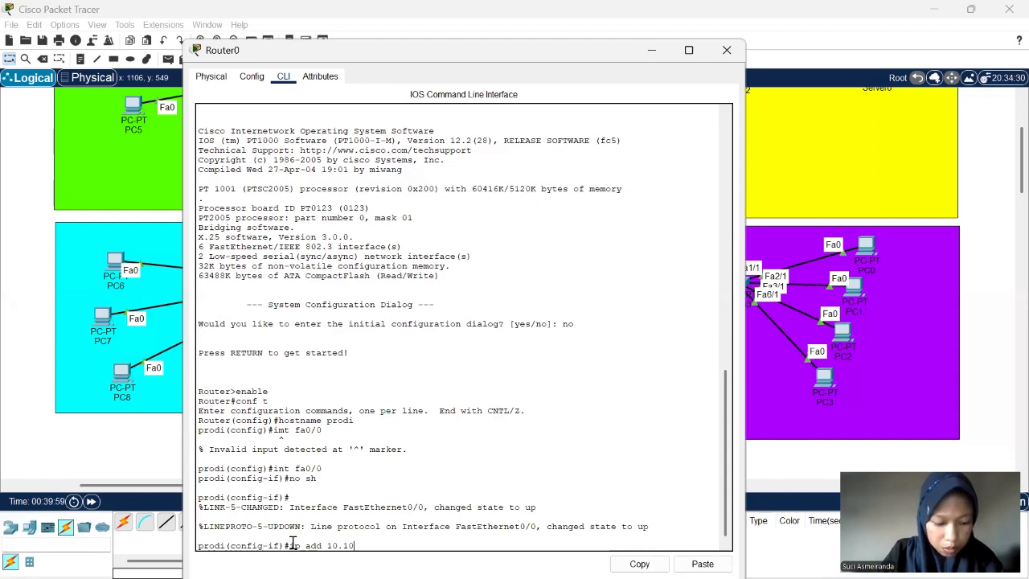
type(".10.2")
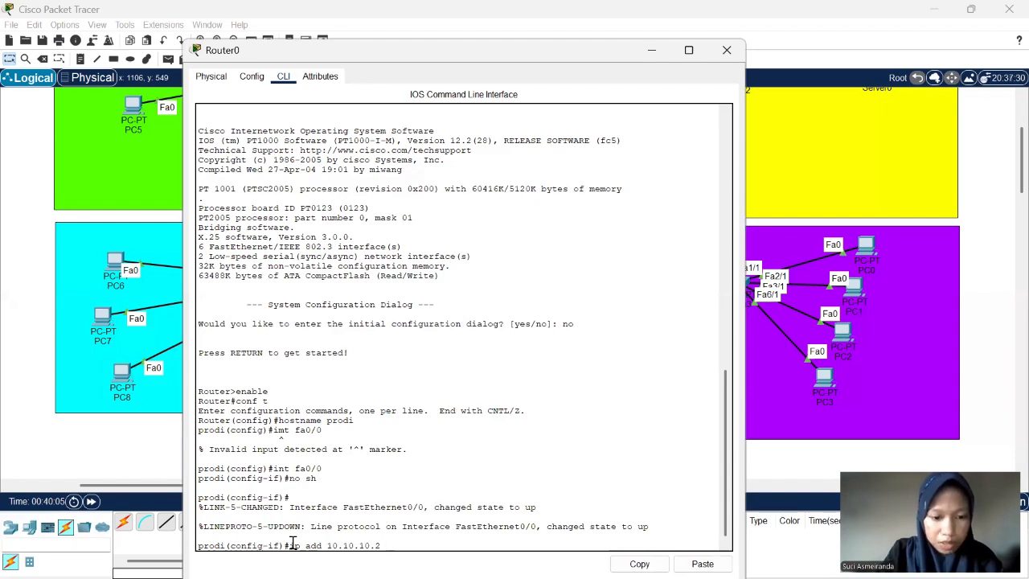
type("  255")
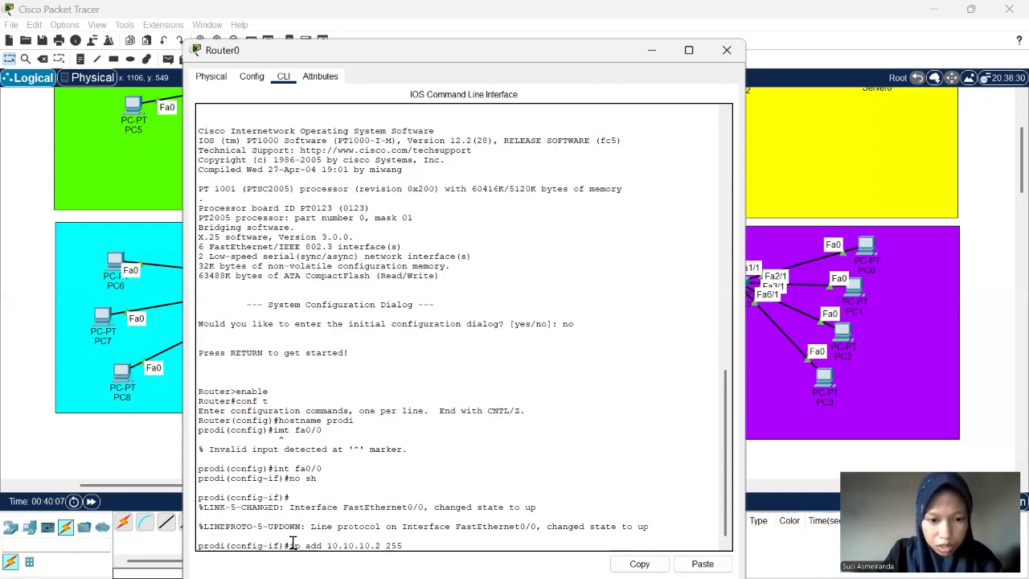
type(".255.")
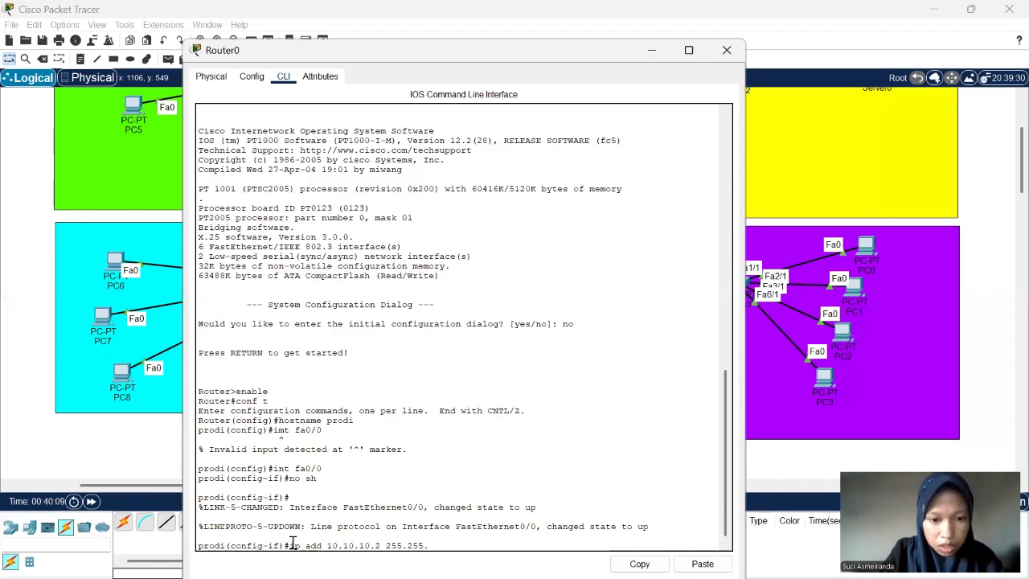
type("255")
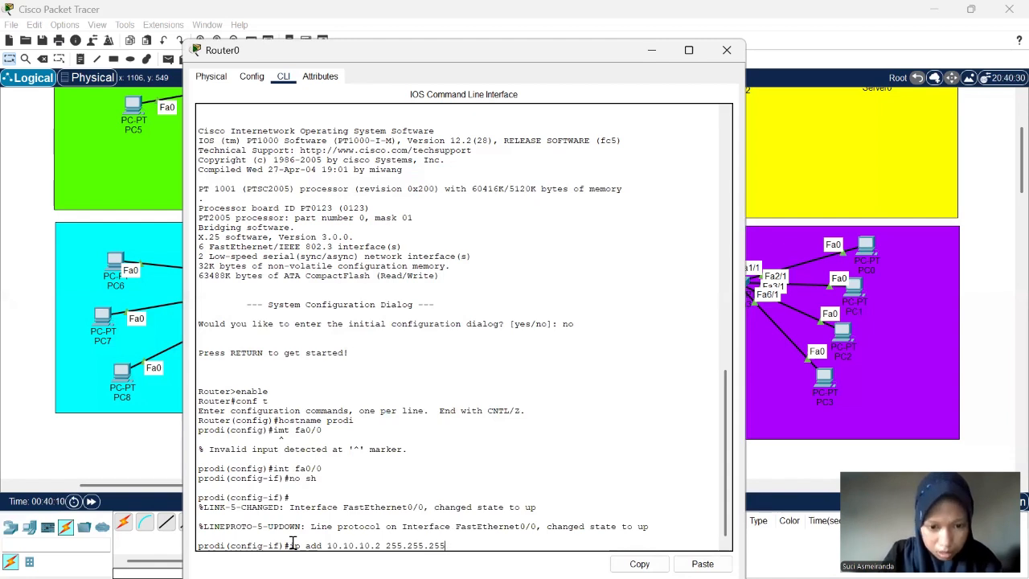
type(".2")
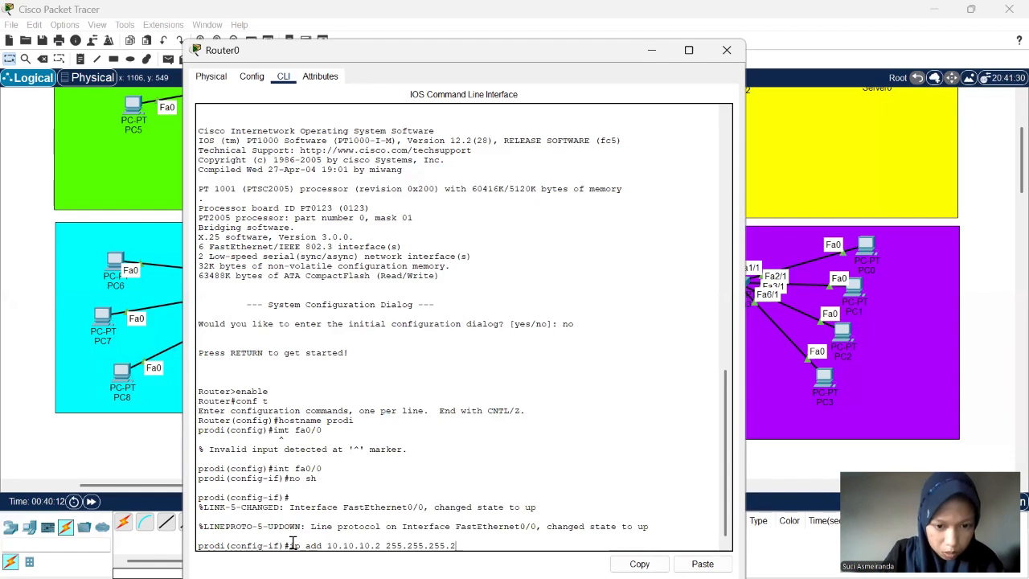
type("52")
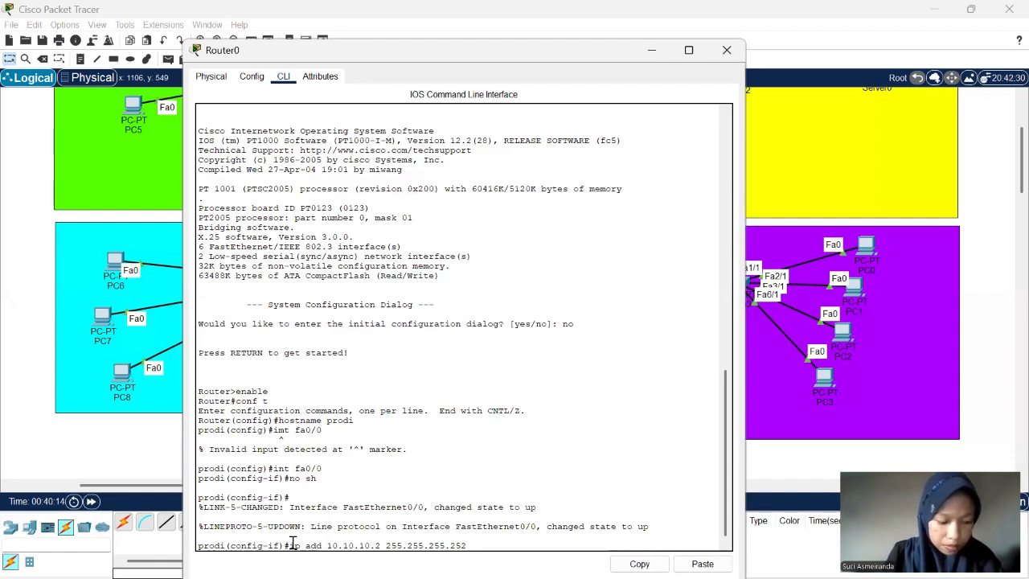
key("Return")
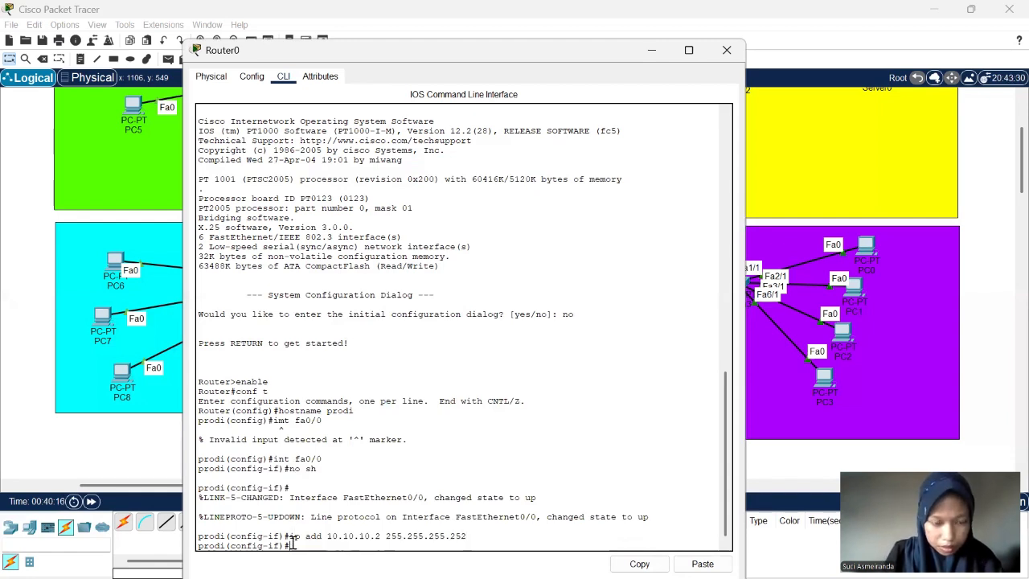
key("Return")
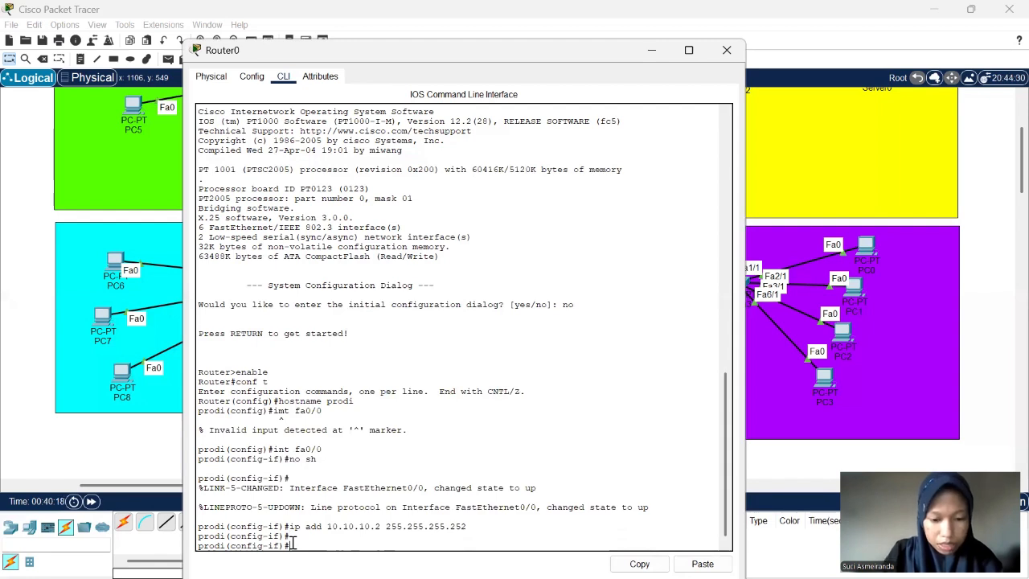
- Leave the fa0/0 interface configuration mode on Router0 with exit
type("exi")
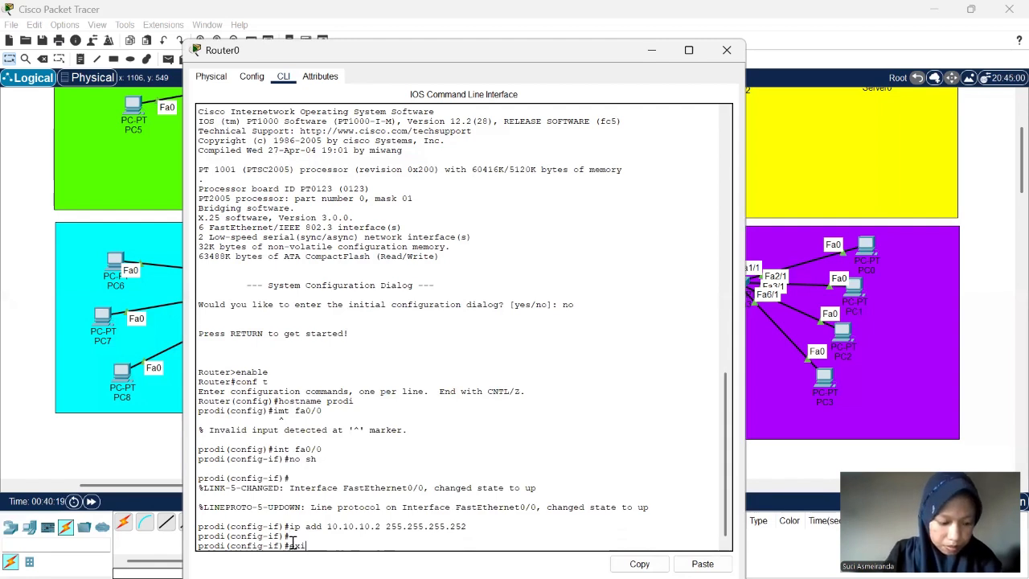
type("t")
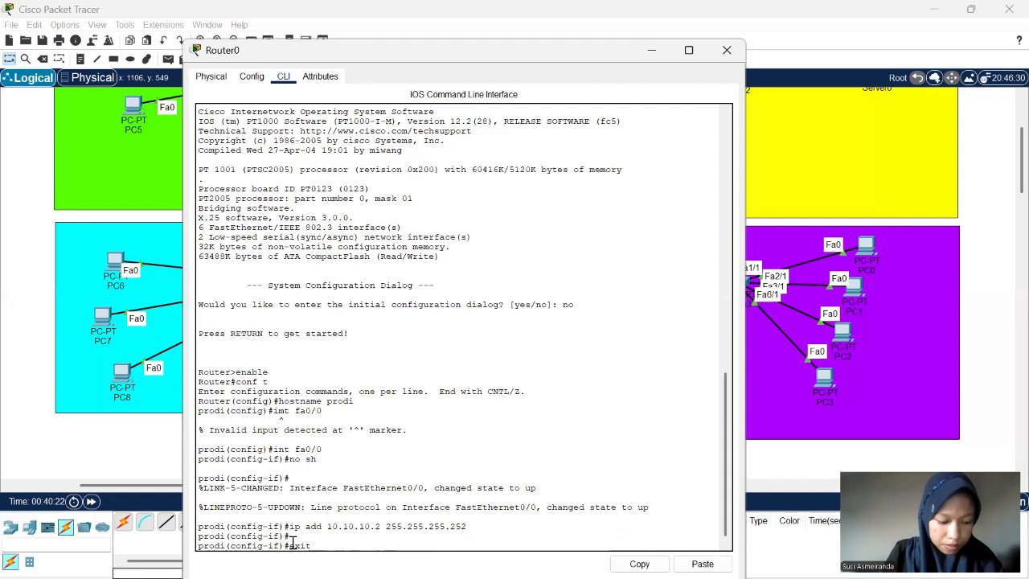
key("Return")
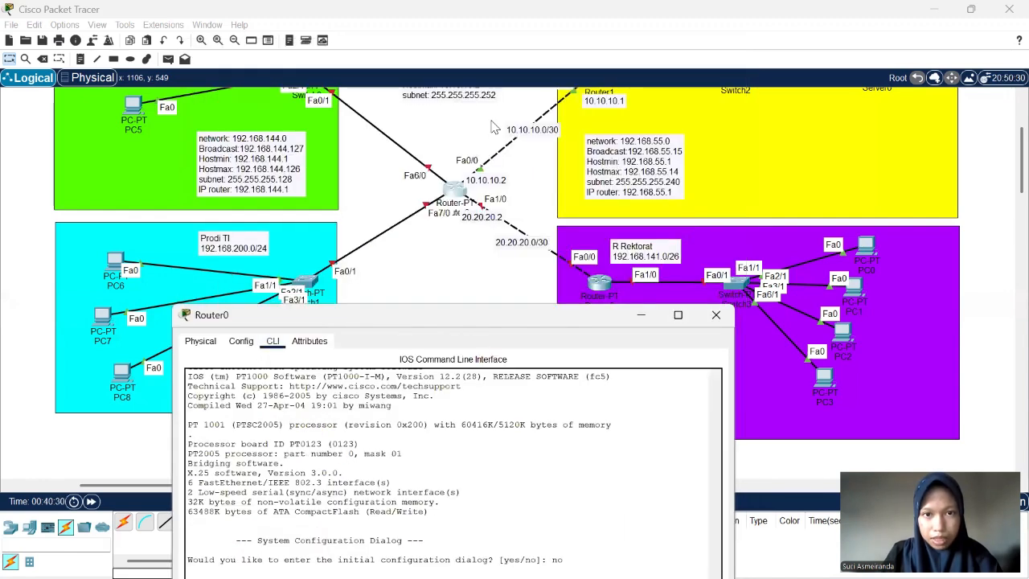
- Enter the configuration mode of Router0's second router link interface with int fa1/0
scroll(494, 127, "up", 1)
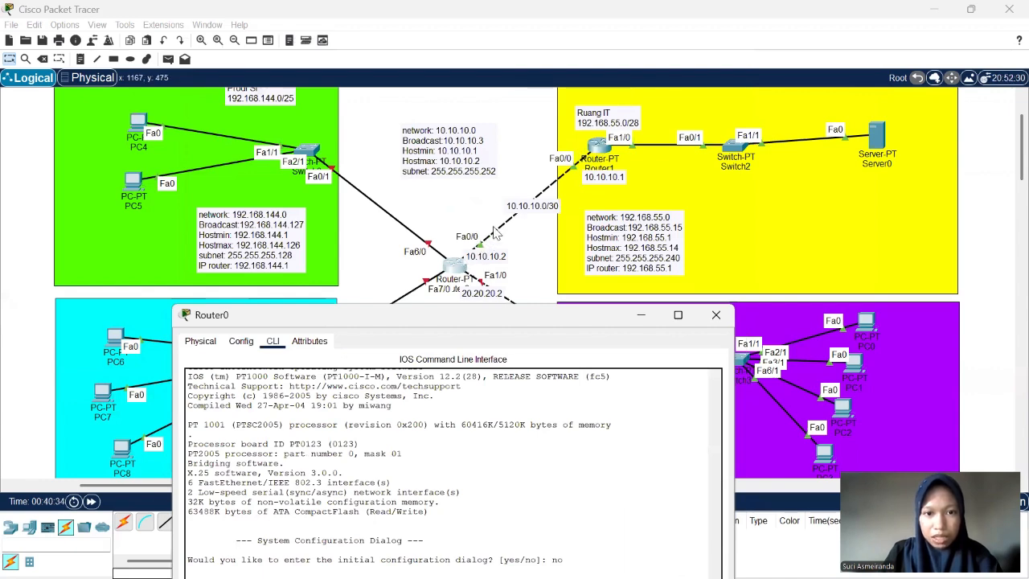
scroll(496, 233, "down", 1)
scroll(496, 233, "down", 1)
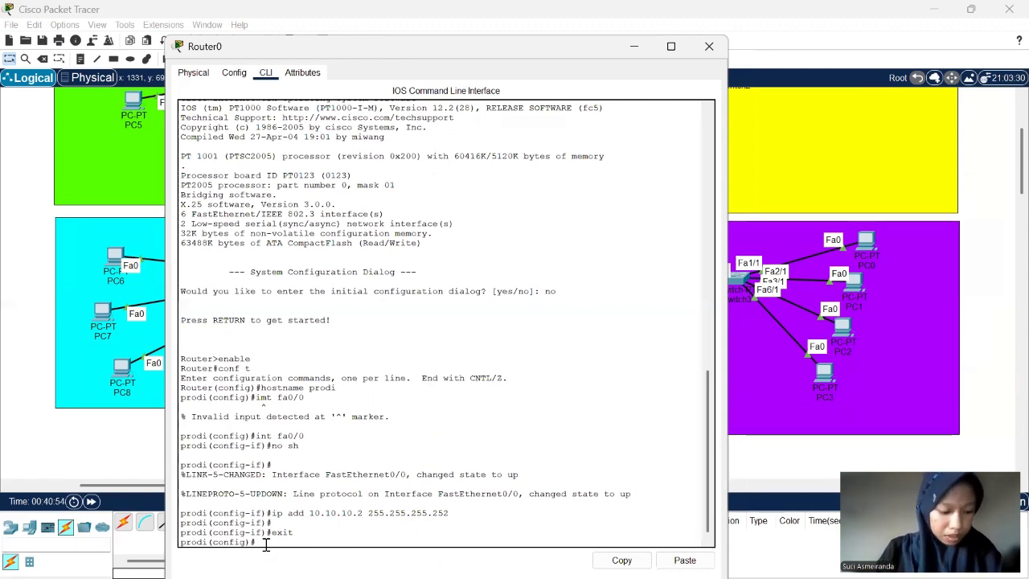
type("i")
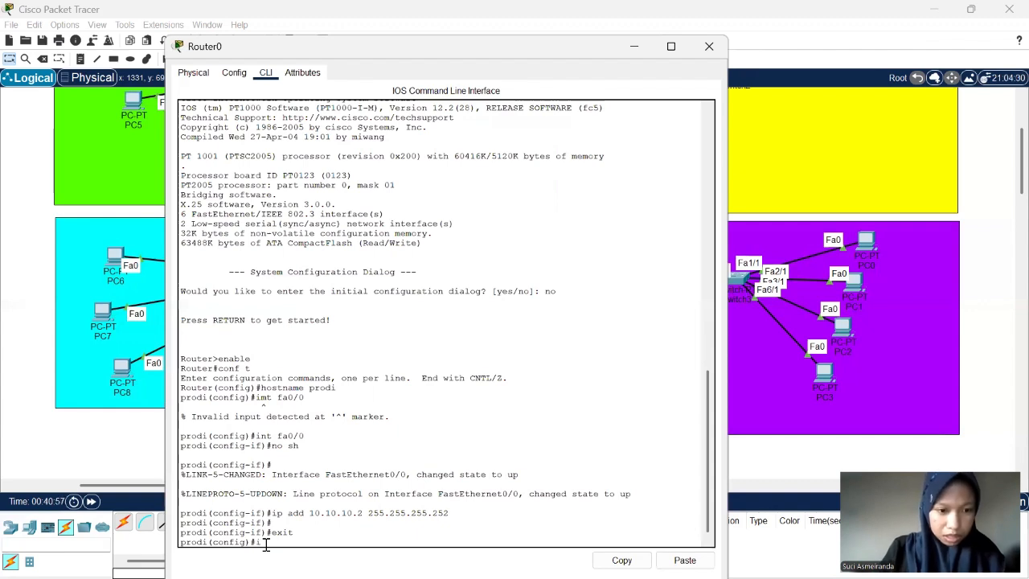
type("nt fa")
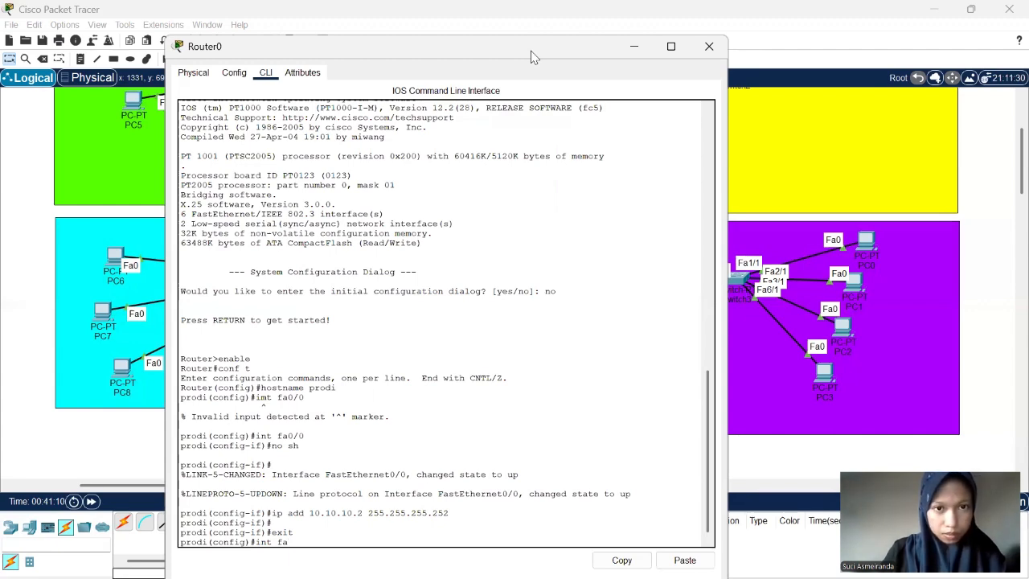
left_click_drag(531, 57, 475, 299)
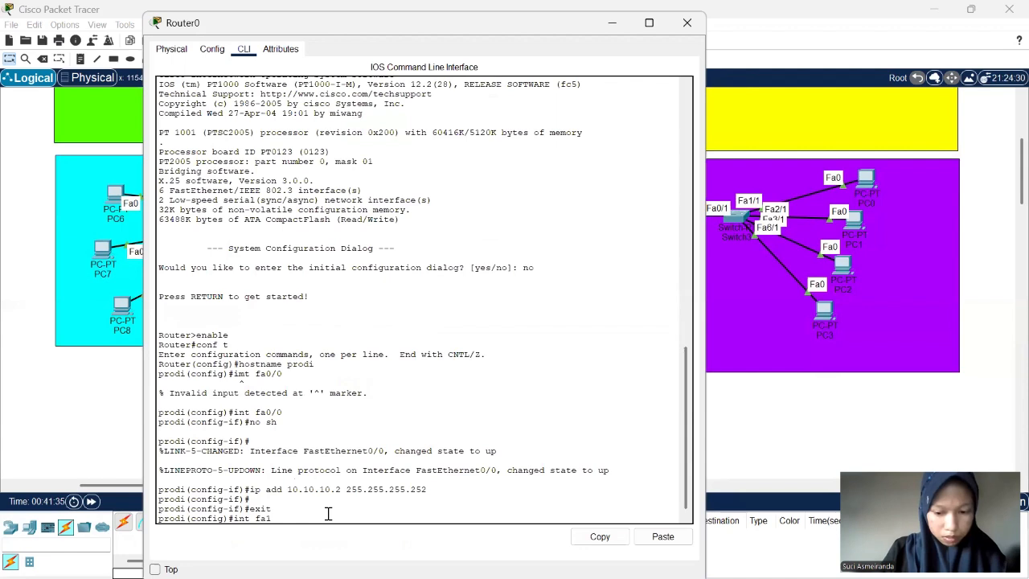
type("1/0")
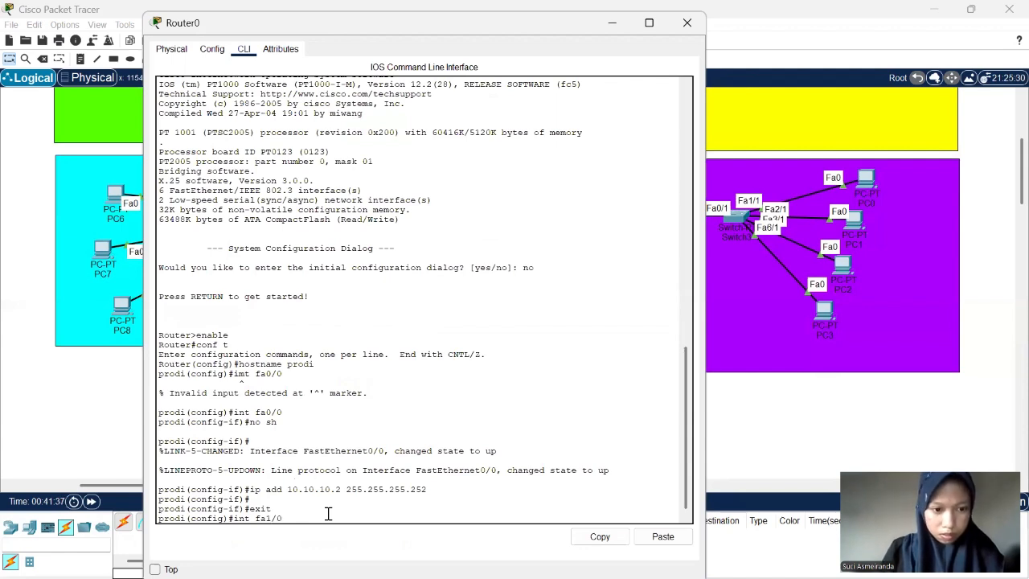
key("Return")
- Clear the stray text at the prompt and enable Router0's interface fa1/0 with no sh
type("ip")
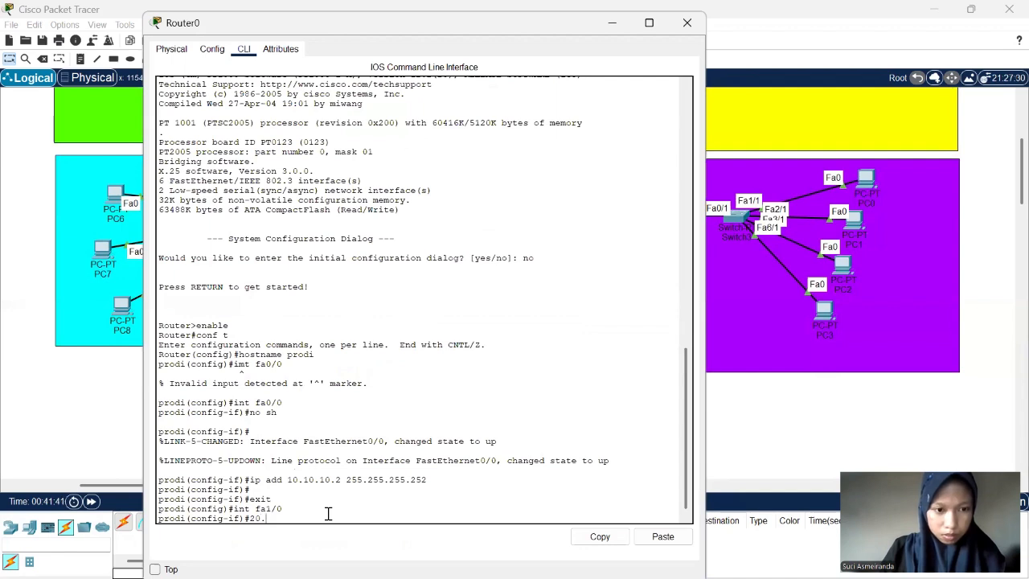
key("BackSpace")
key("BackSpace")
key("BackSpace")
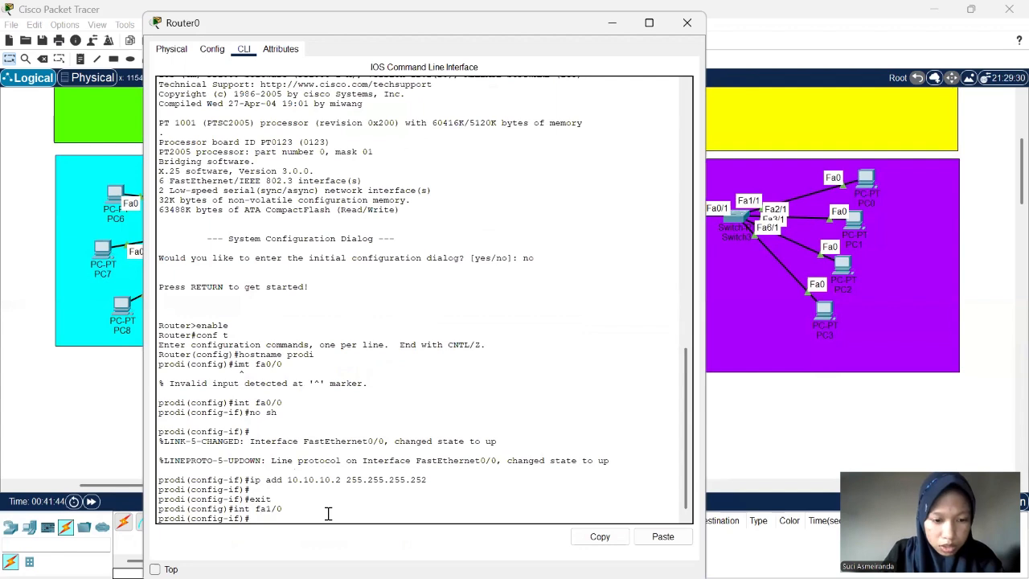
type("no sh")
key("Return")
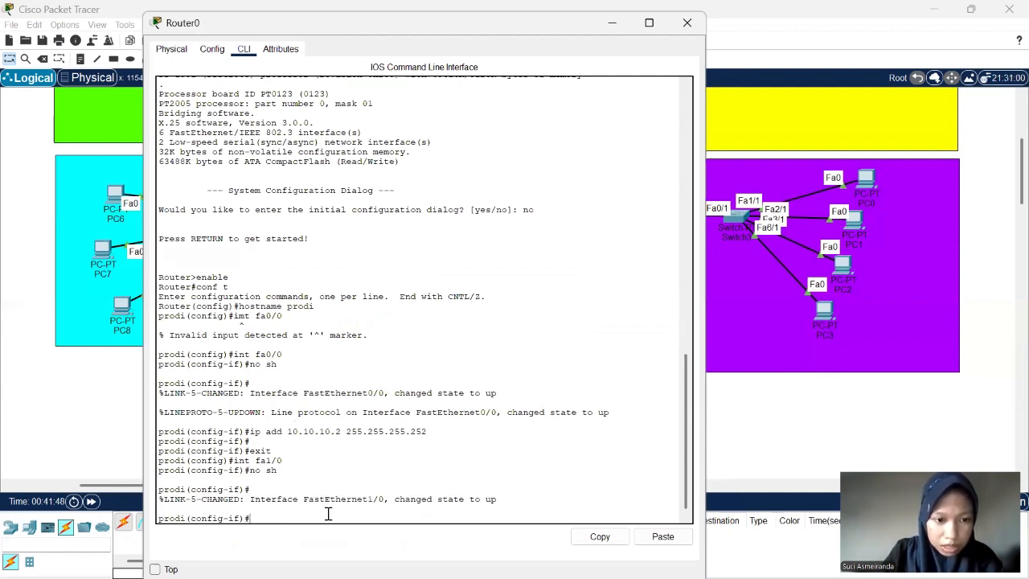
- Assign 20.20.20.2 with mask 255.255.255.252 to Router0's interface fa1/0 using ip add
type("ip add")
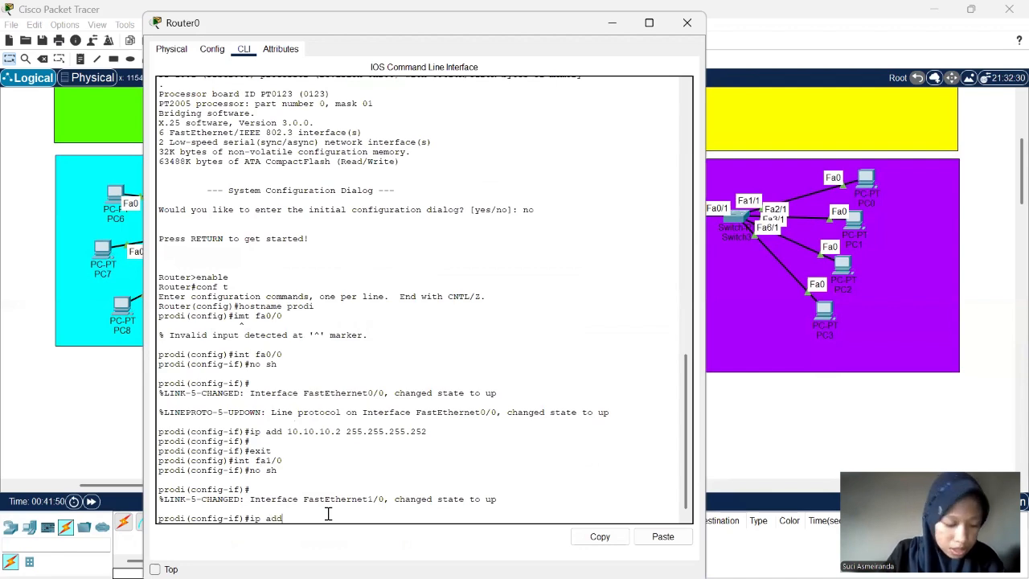
type(" 20")
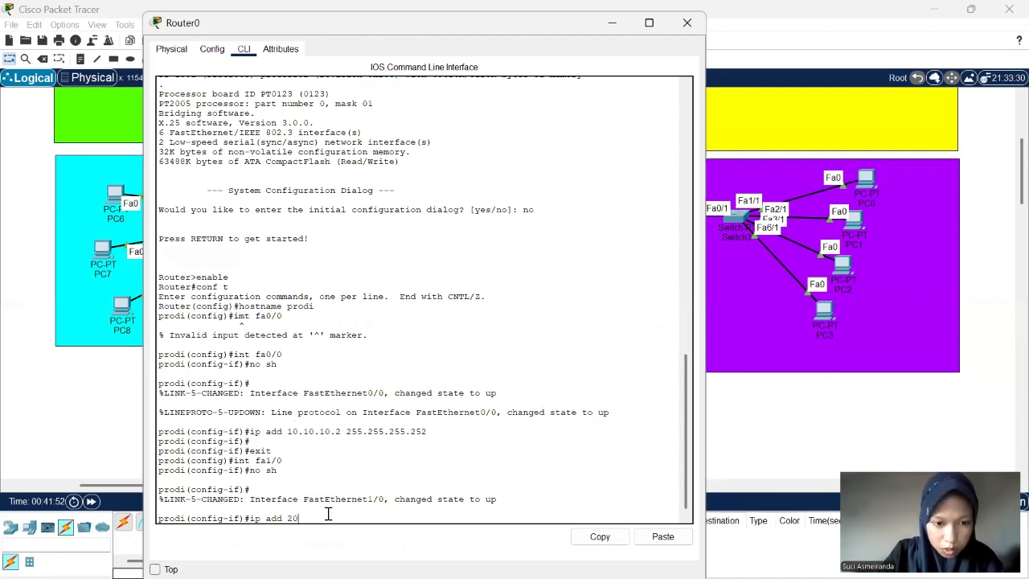
type(".20.20")
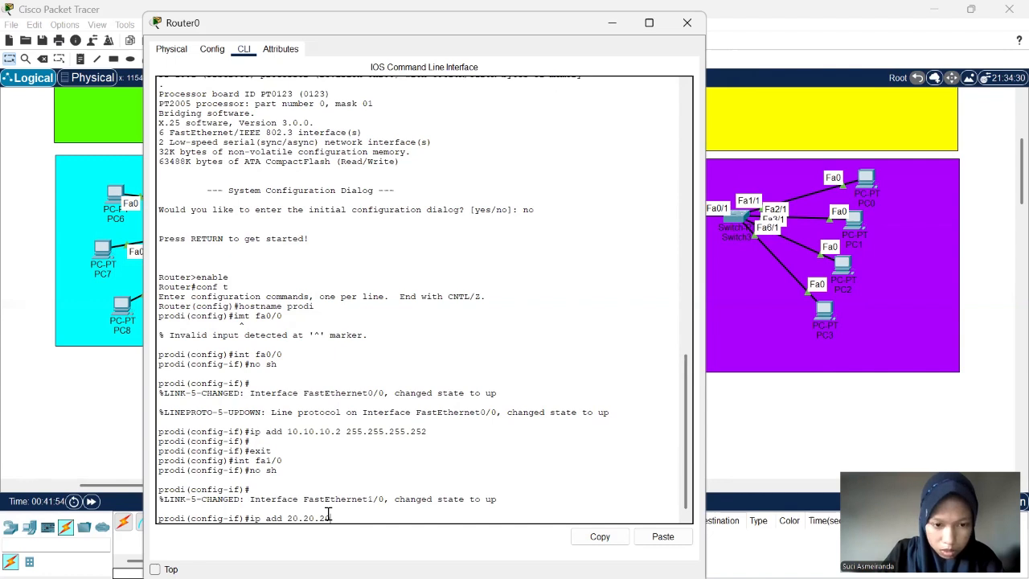
type(".2")
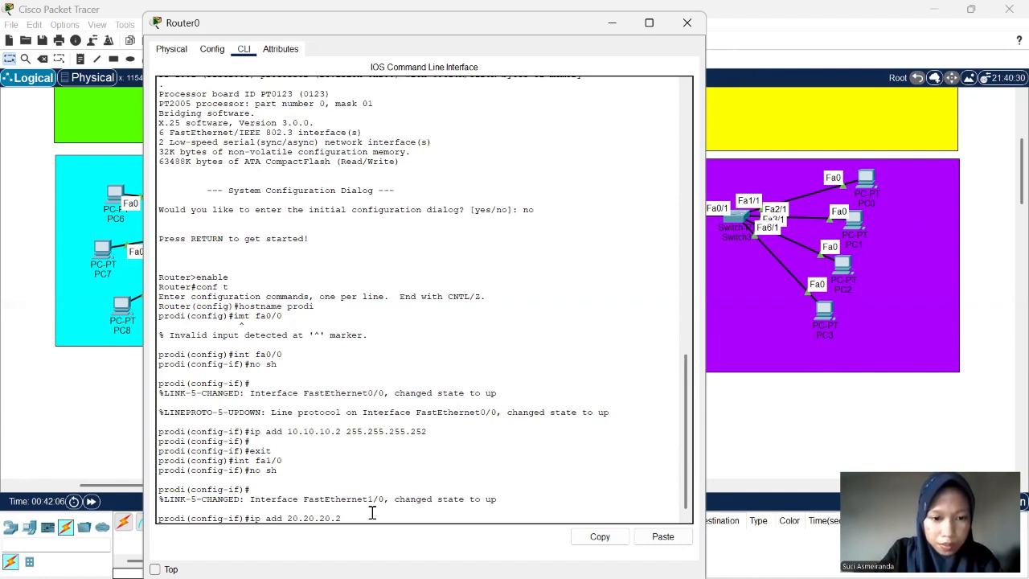
type("255.2")
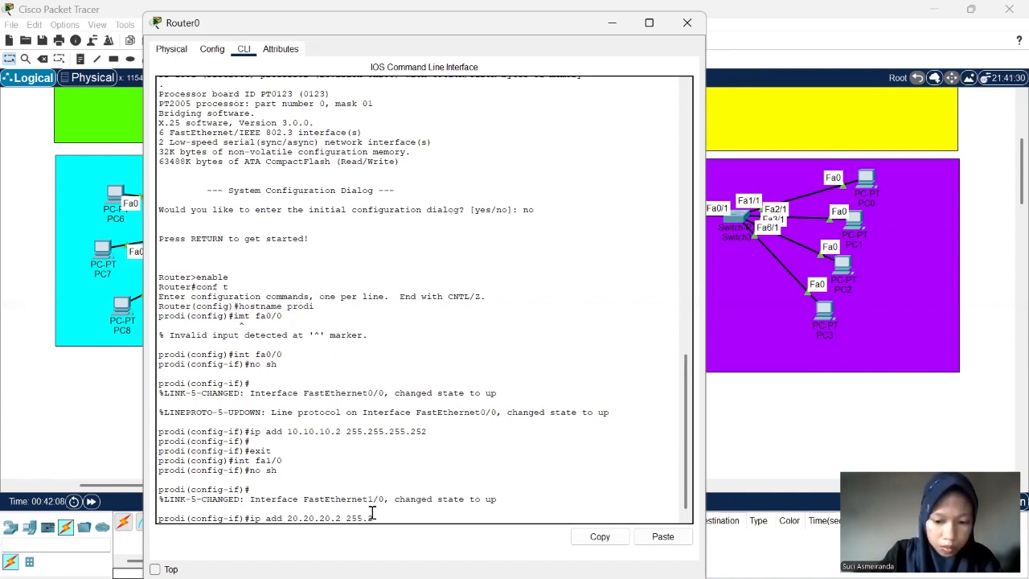
type("55.255")
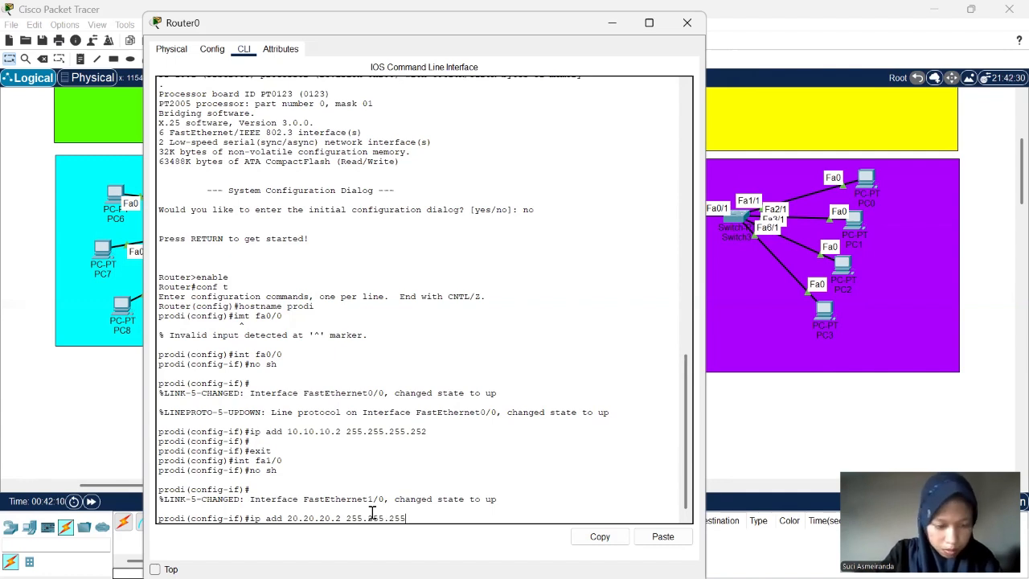
type(".252")
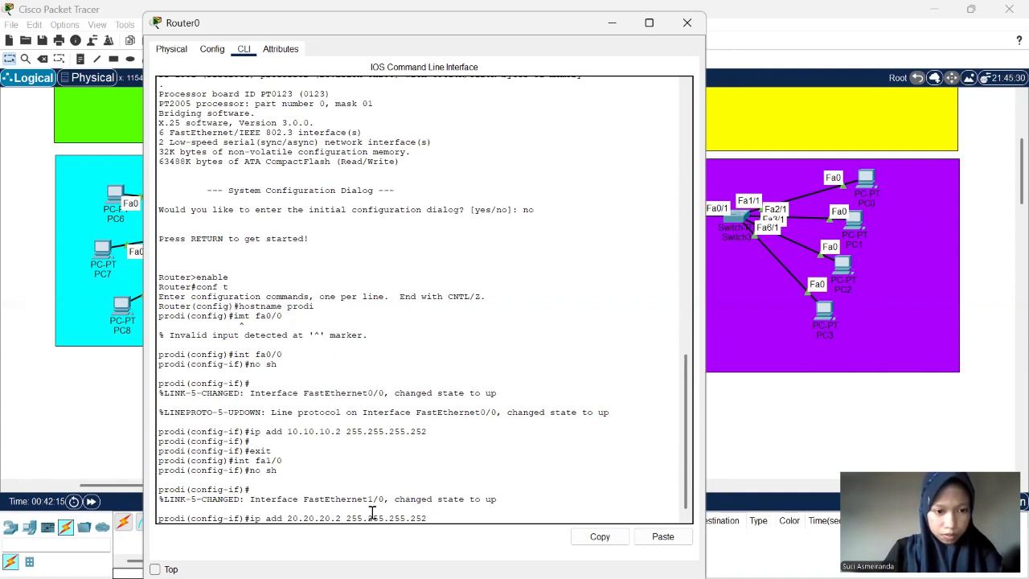
key("Return")
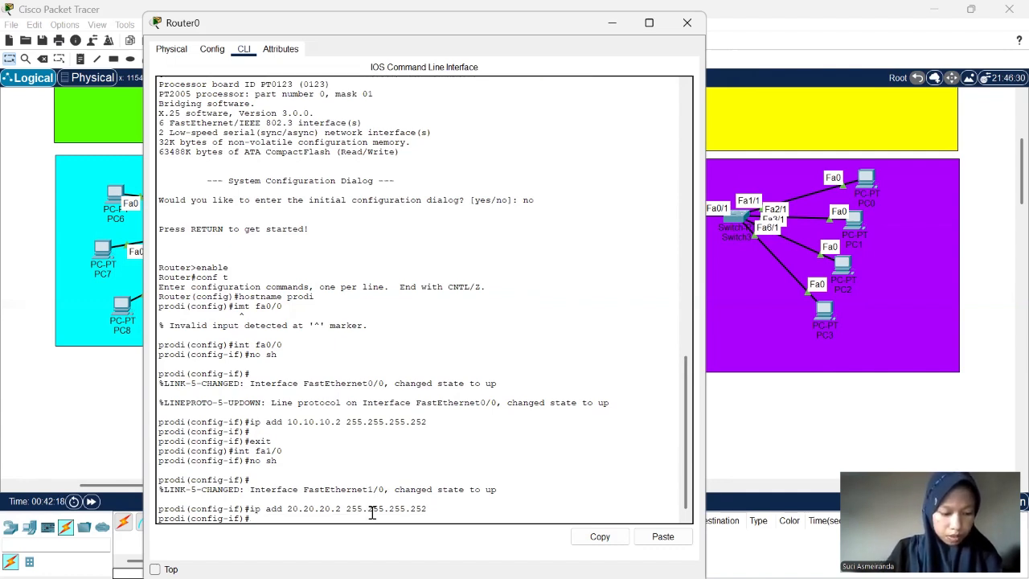
key("Return")
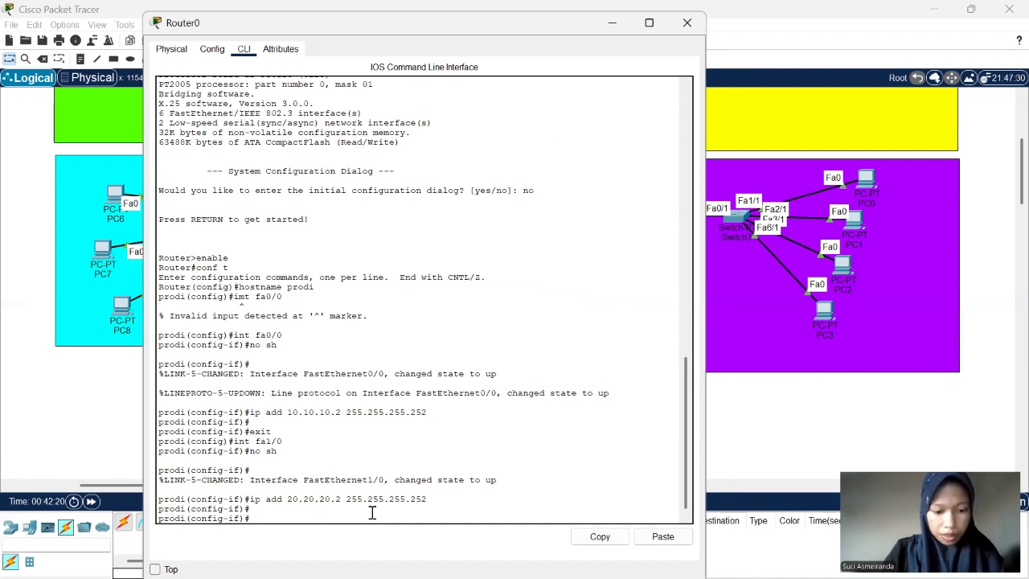
- Leave the fa1/0 interface configuration mode on Router0 with exit
type("exi")
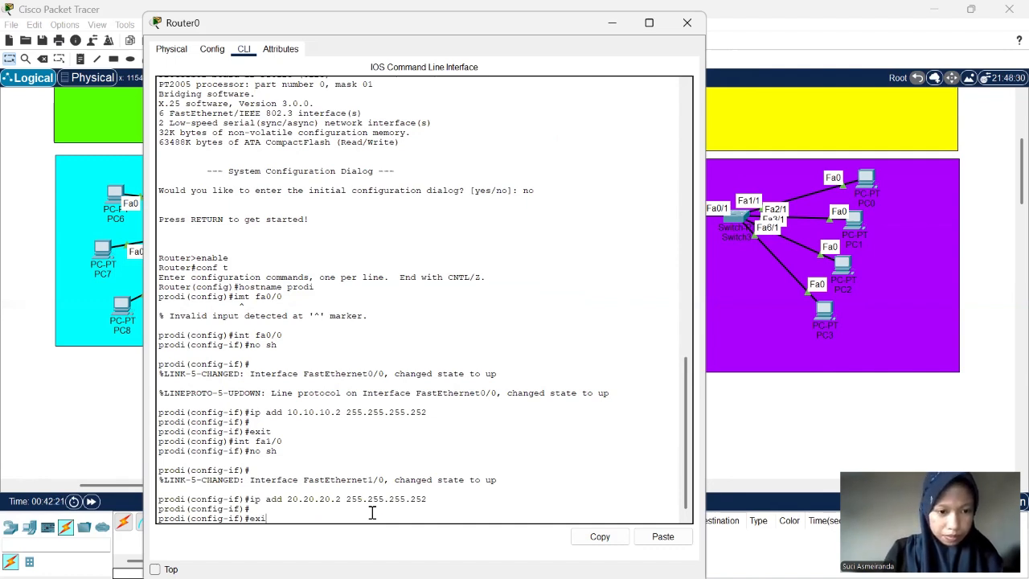
type("t")
key("Return")
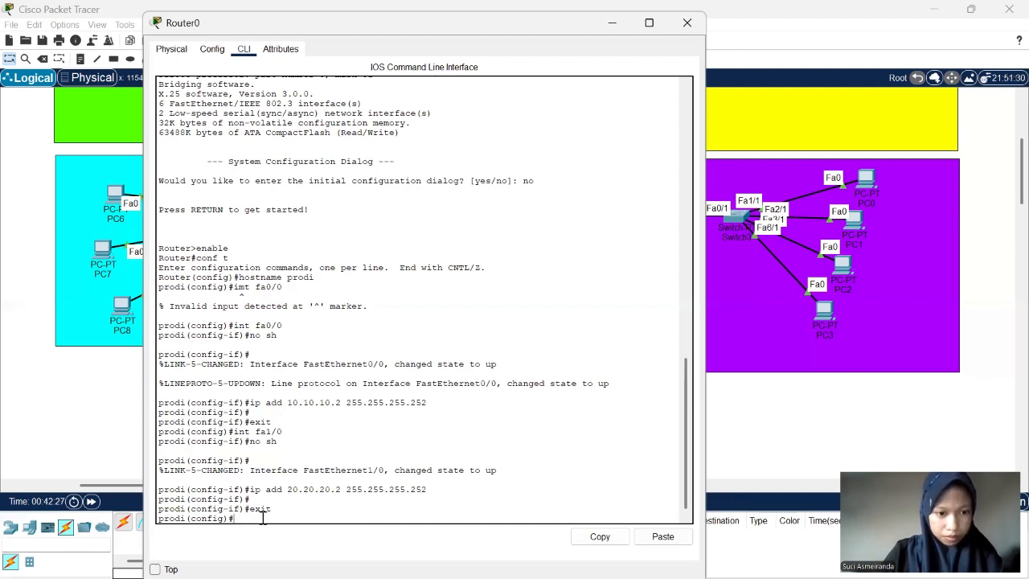
- Examine the interface and network labels on Router0's links to the Prodi SI and Prodi TI networks
scroll(257, 521, "down", 1)
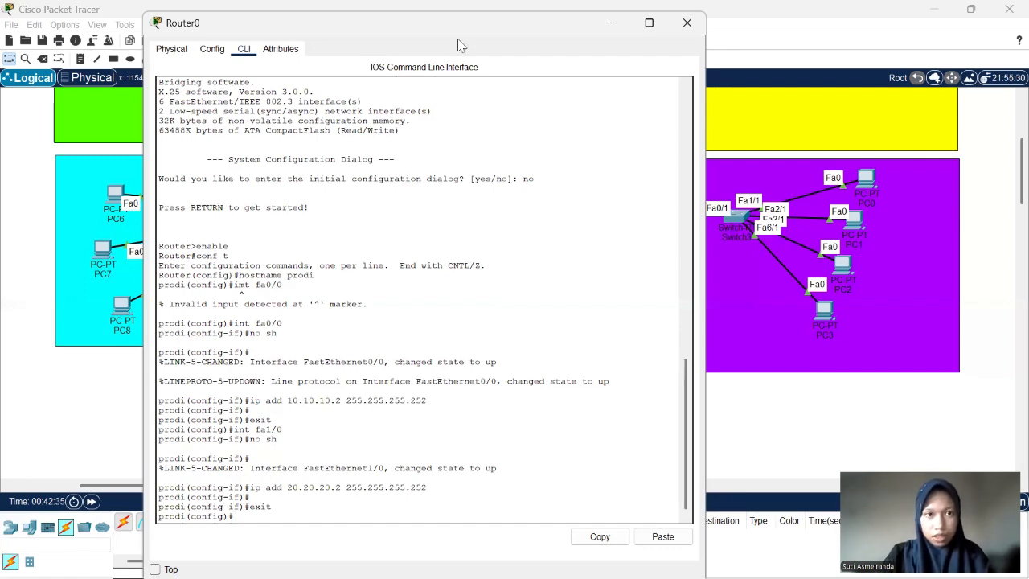
left_click_drag(460, 45, 788, 71)
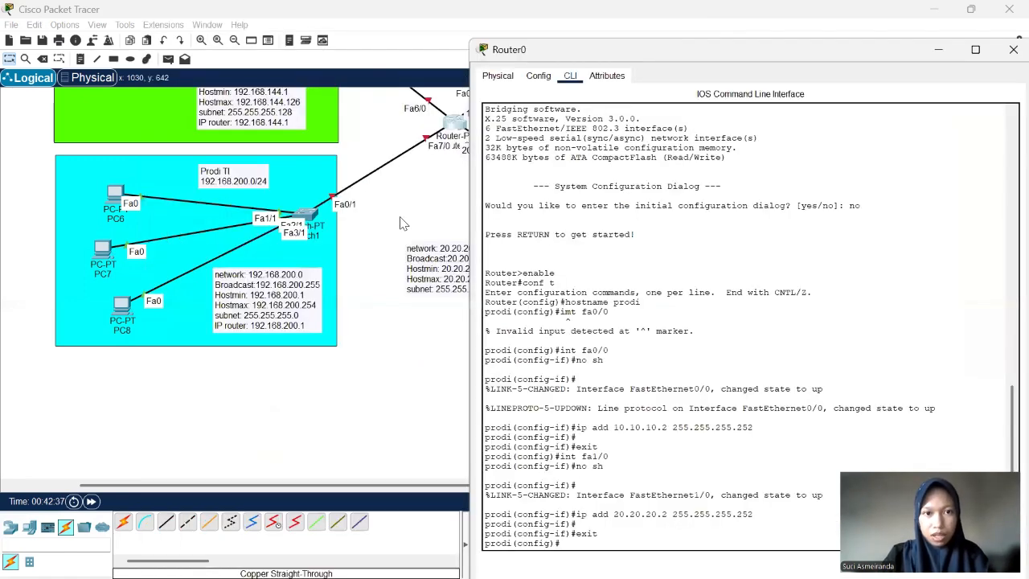
scroll(441, 302, "up", 3)
scroll(427, 332, "up", 2)
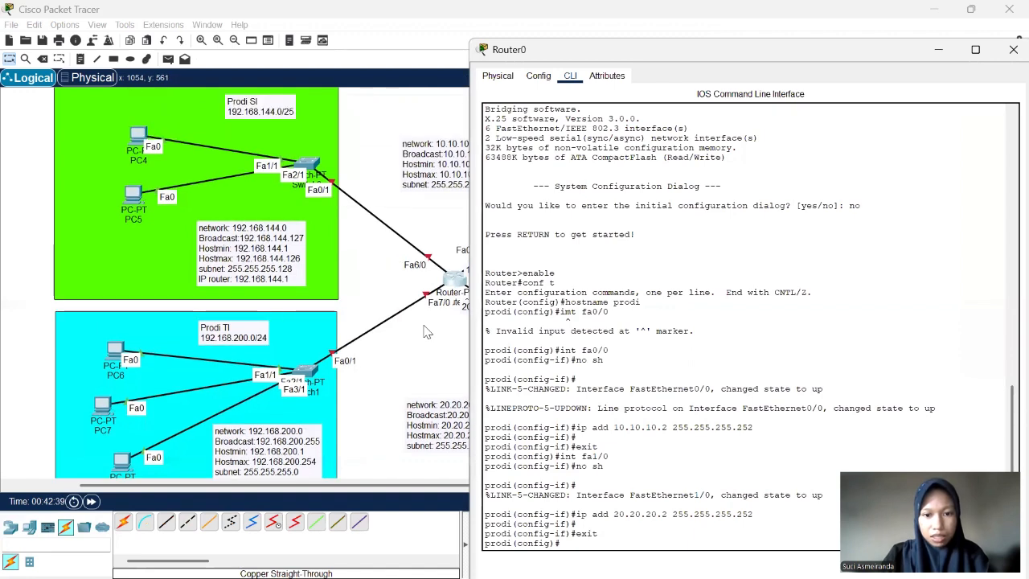
scroll(427, 332, "right", 2)
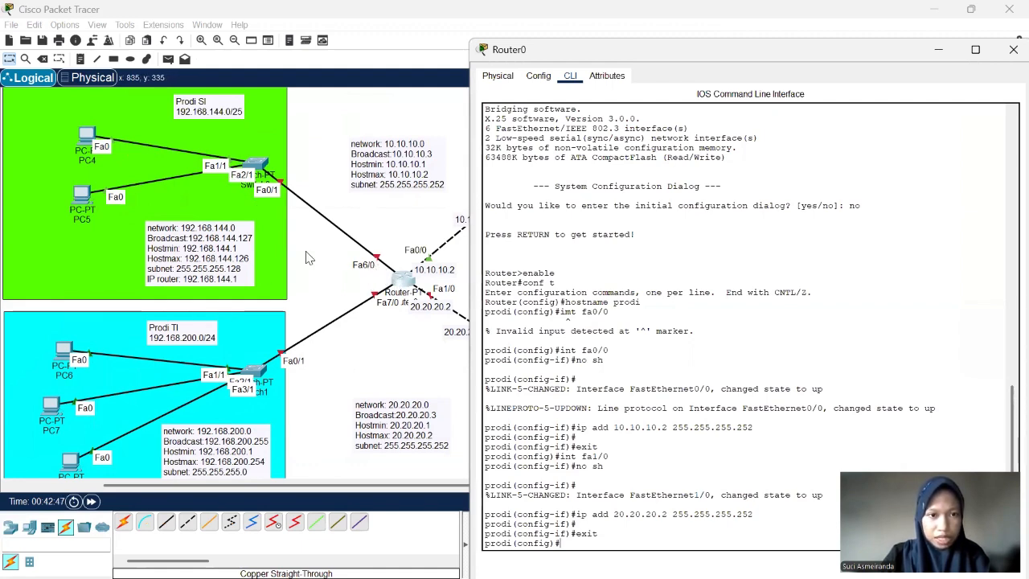
scroll(257, 332, "up", 1)
scroll(401, 235, "down", 2)
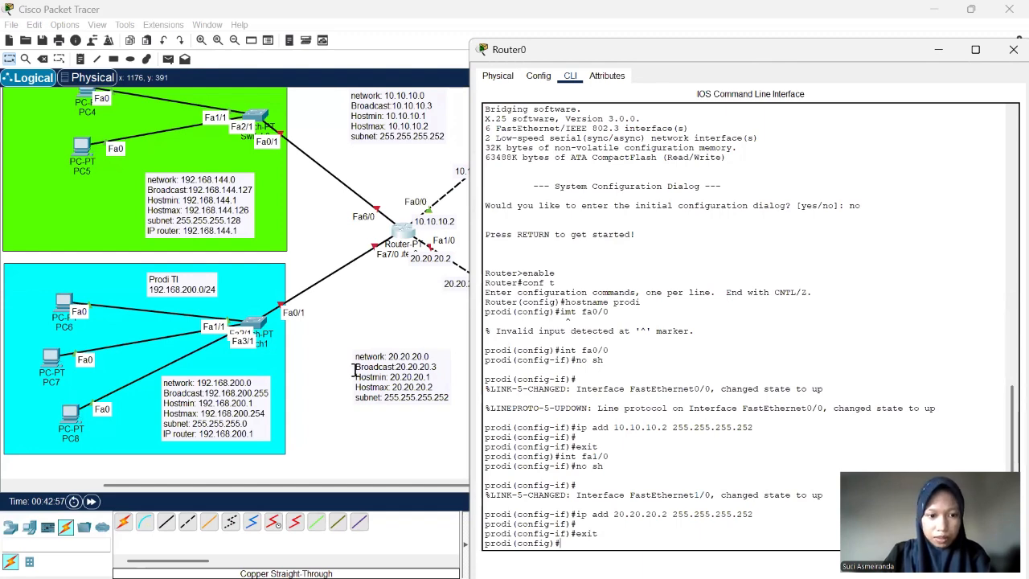
left_click_drag(766, 57, 469, 44)
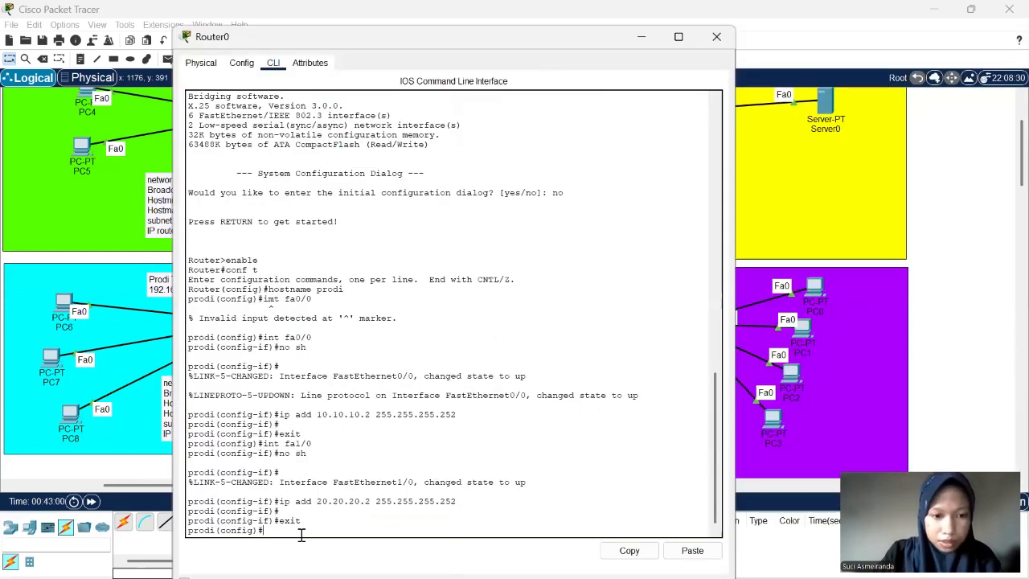
- Enter Router0's interface configuration with int fa6/0 and enable the interface with no sh
type("int")
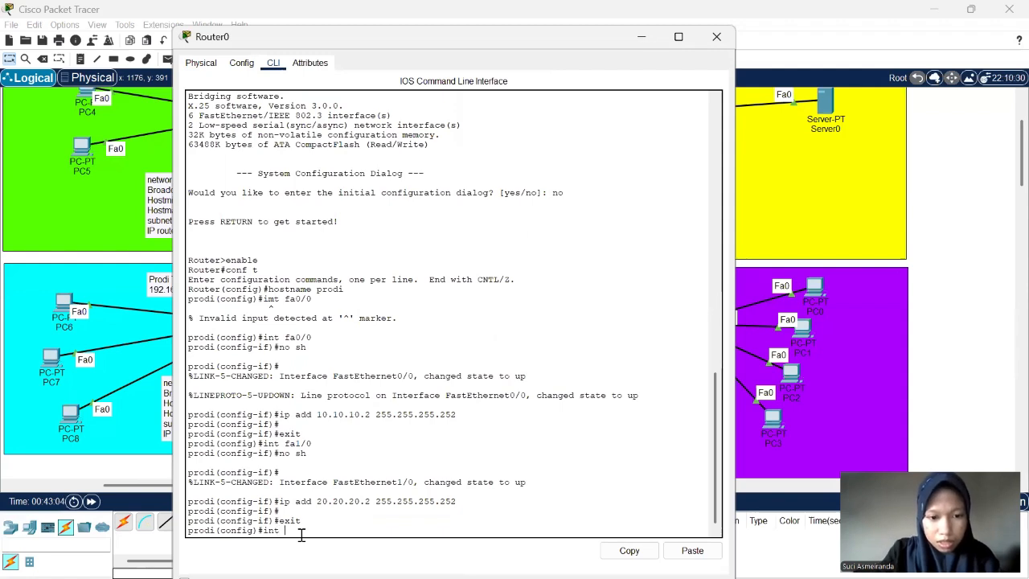
type(" fa")
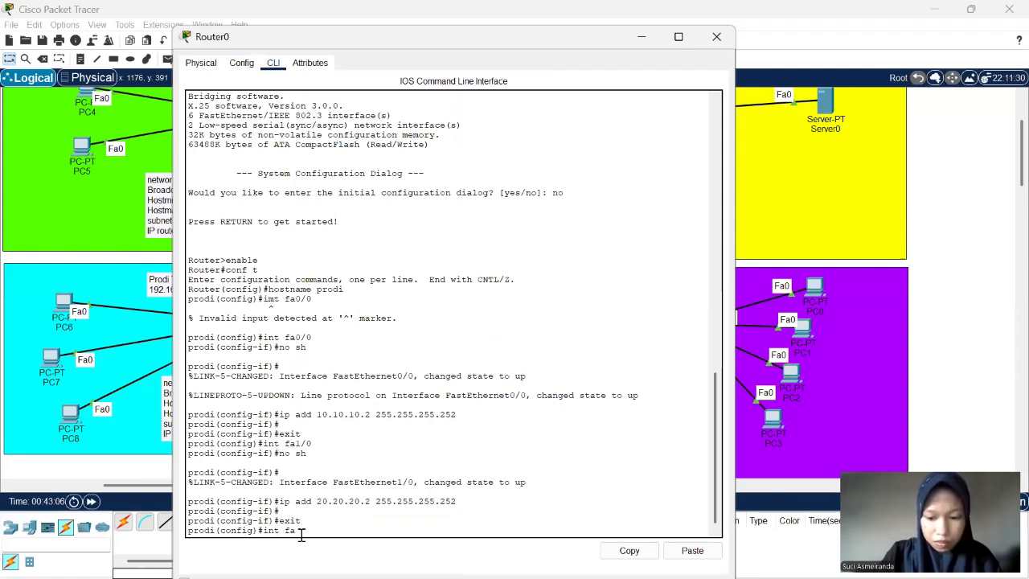
type("0/0")
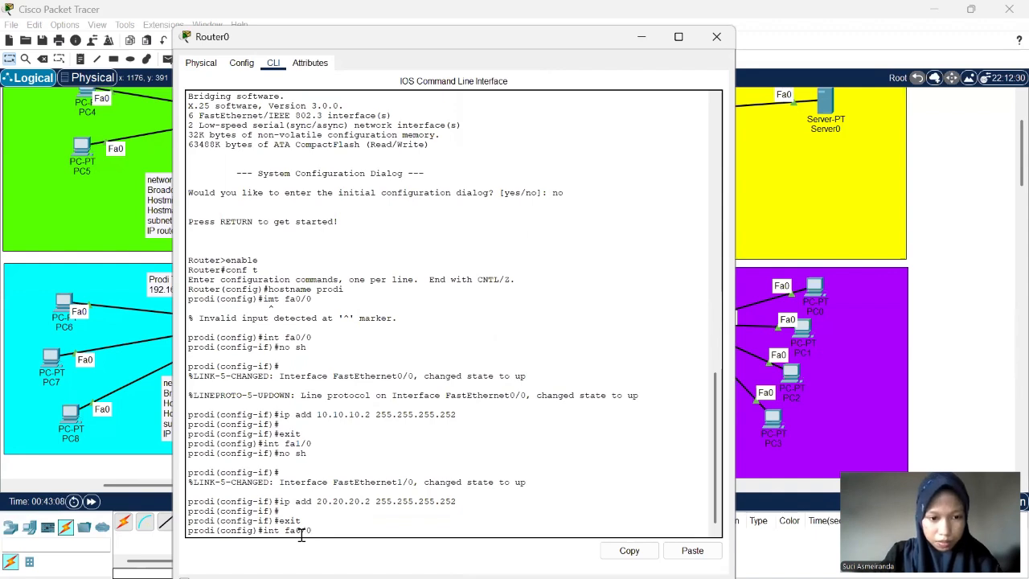
key("Return")
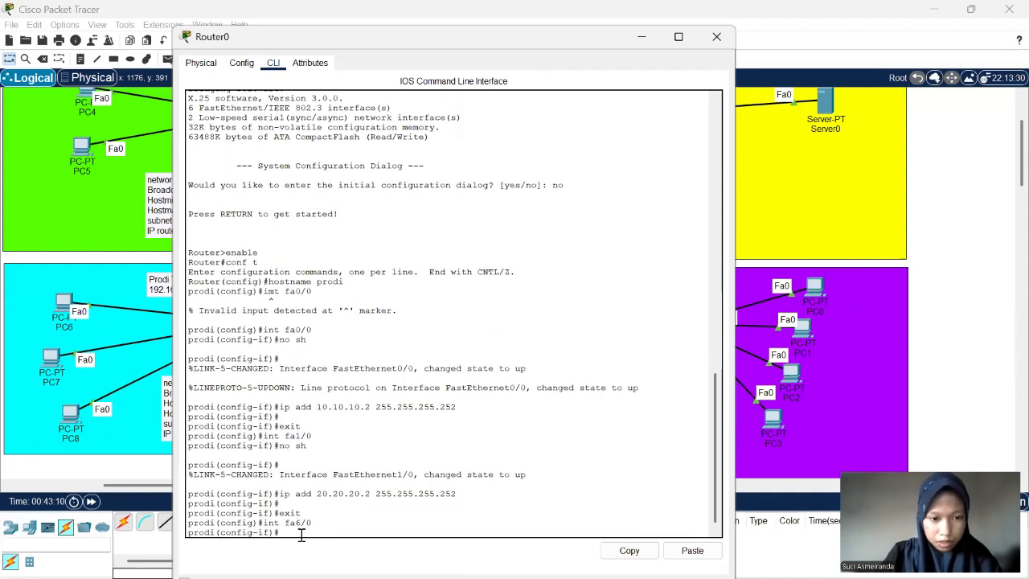
type("no")
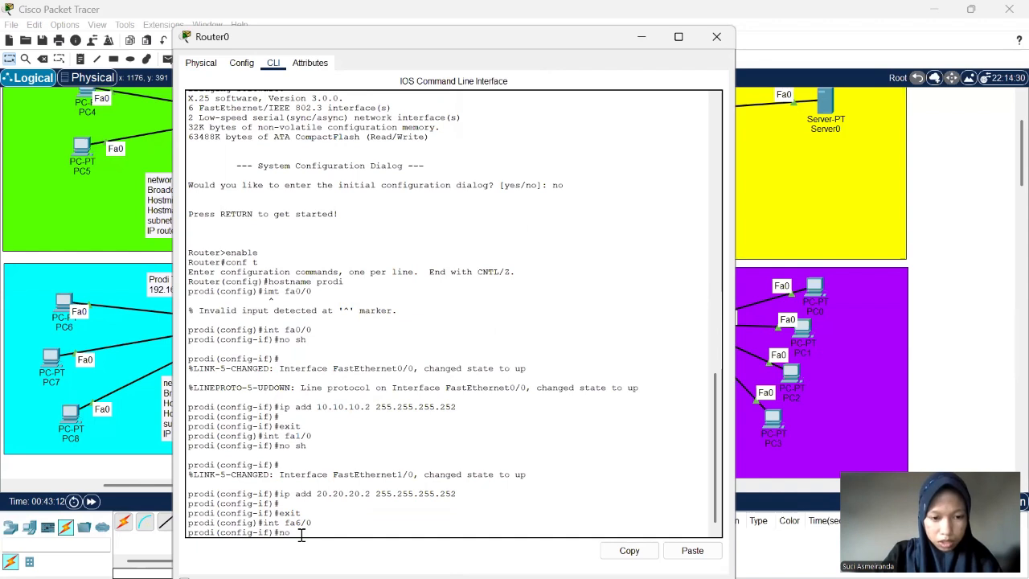
type(" sh")
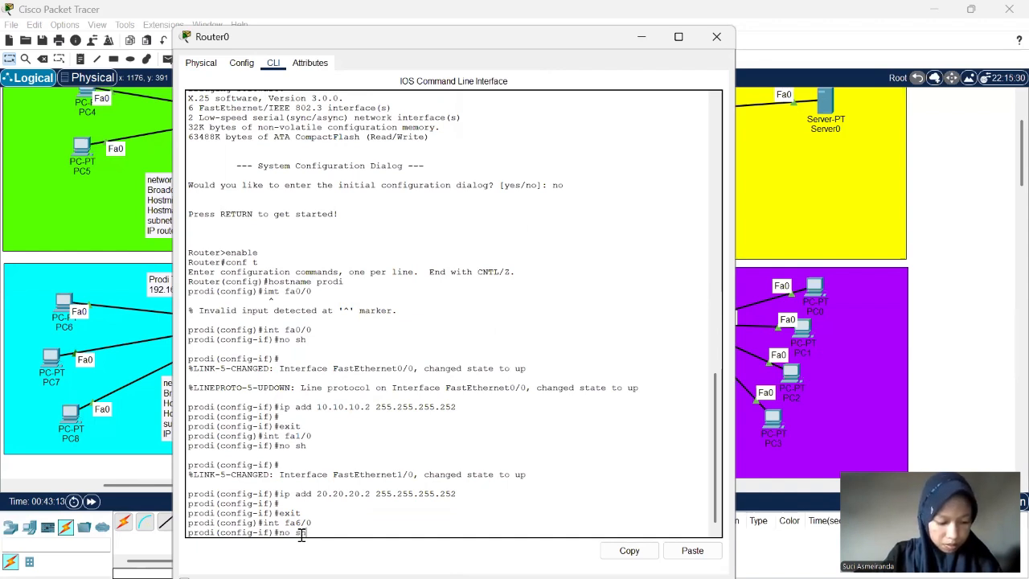
key("Return")
key("Return")
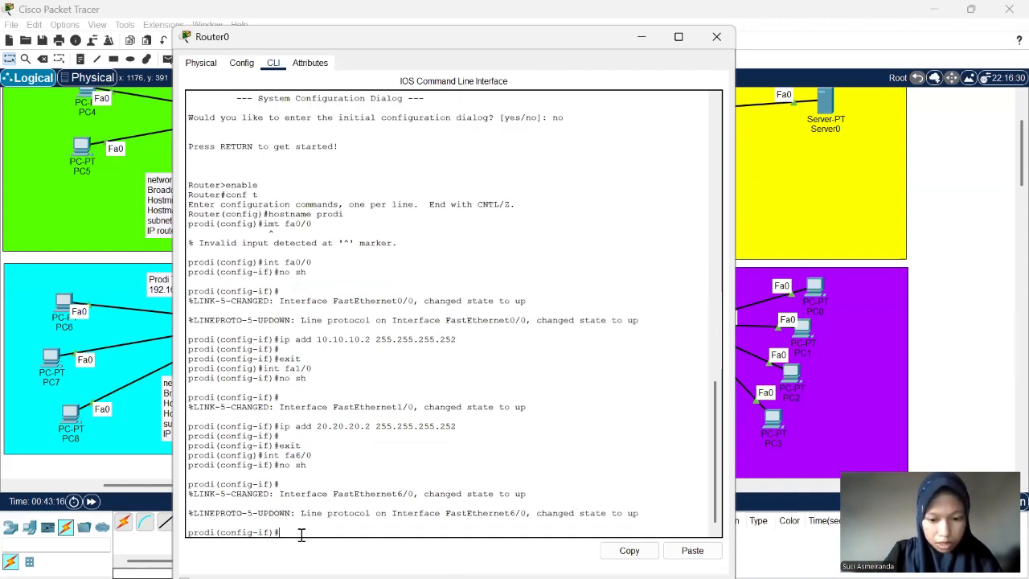
- Assign 192.168.144.1 with mask 255.255.255.128 to Router0's interface fa6/0 using ip add, and leave the interface configuration with exit
type("ip ")
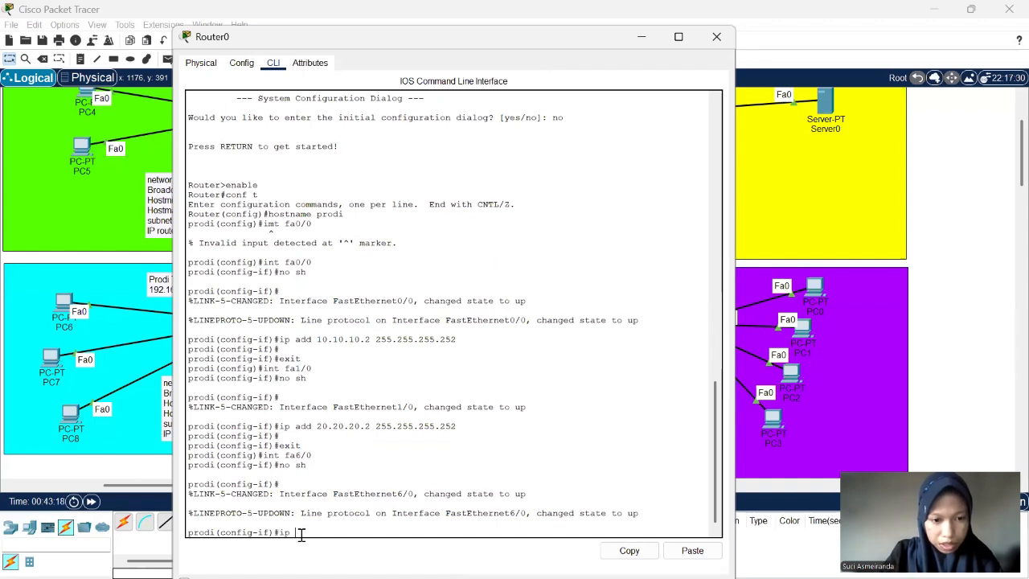
type("add")
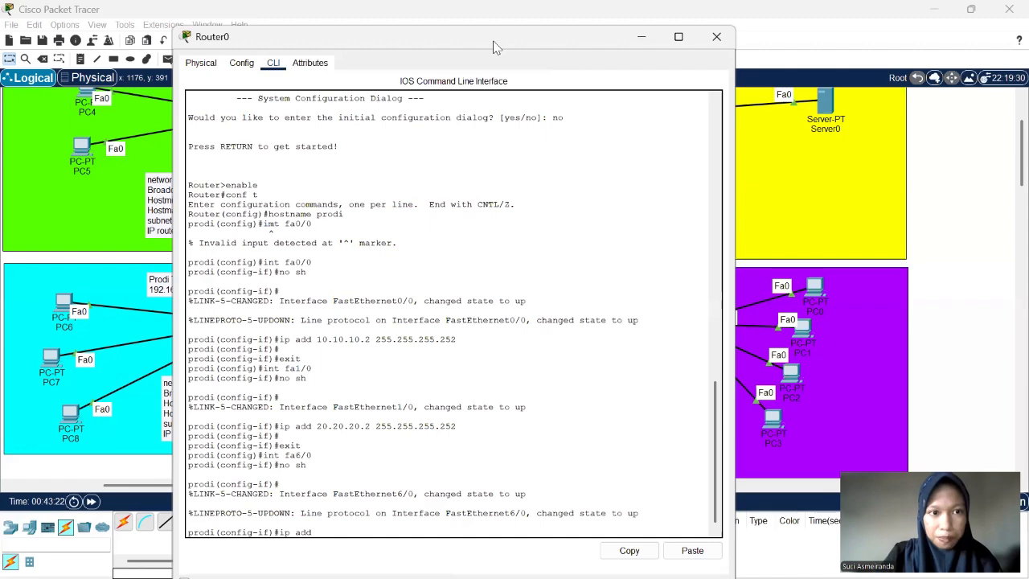
left_click_drag(494, 47, 662, 41)
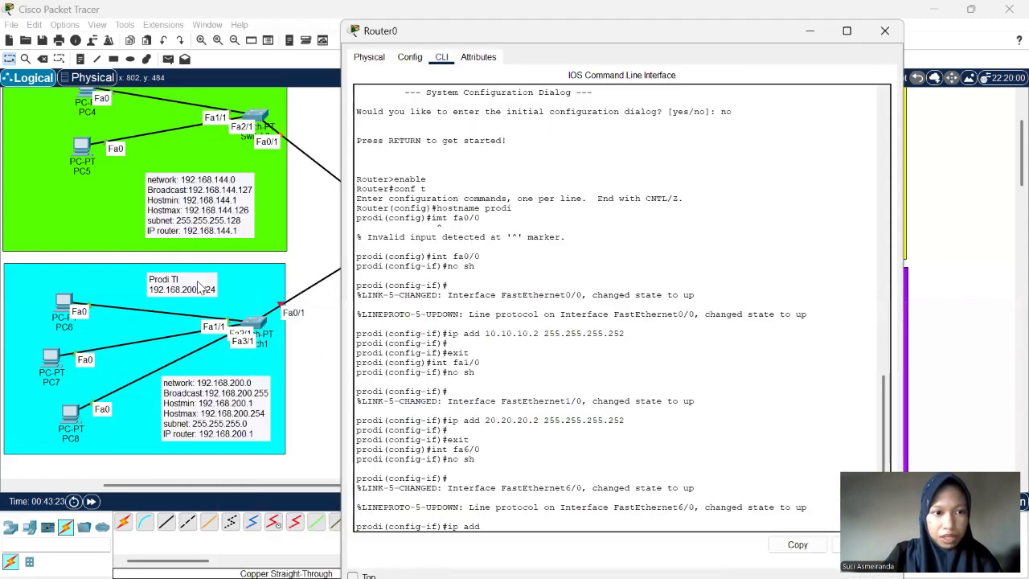
scroll(245, 318, "up", 3)
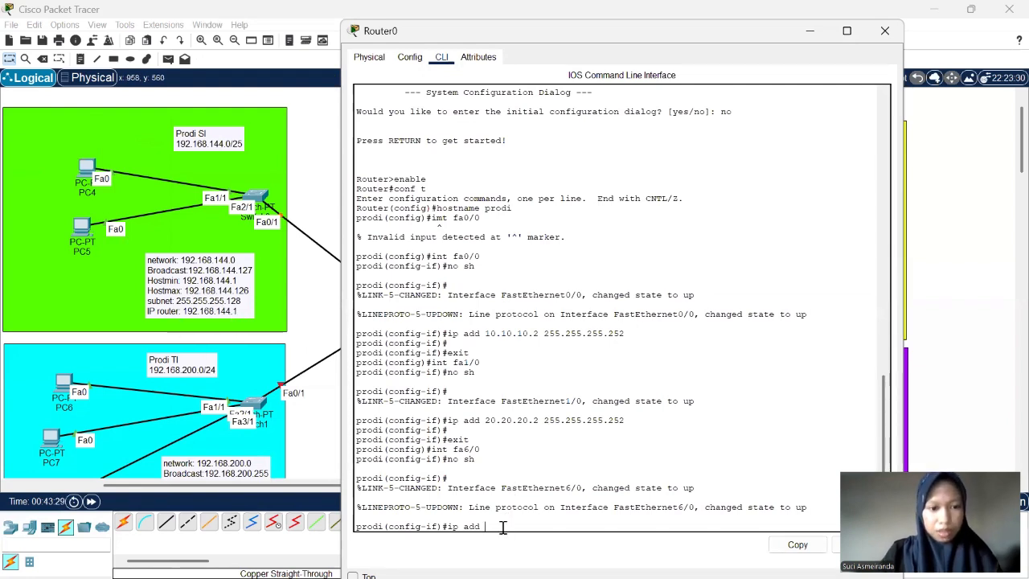
type("192")
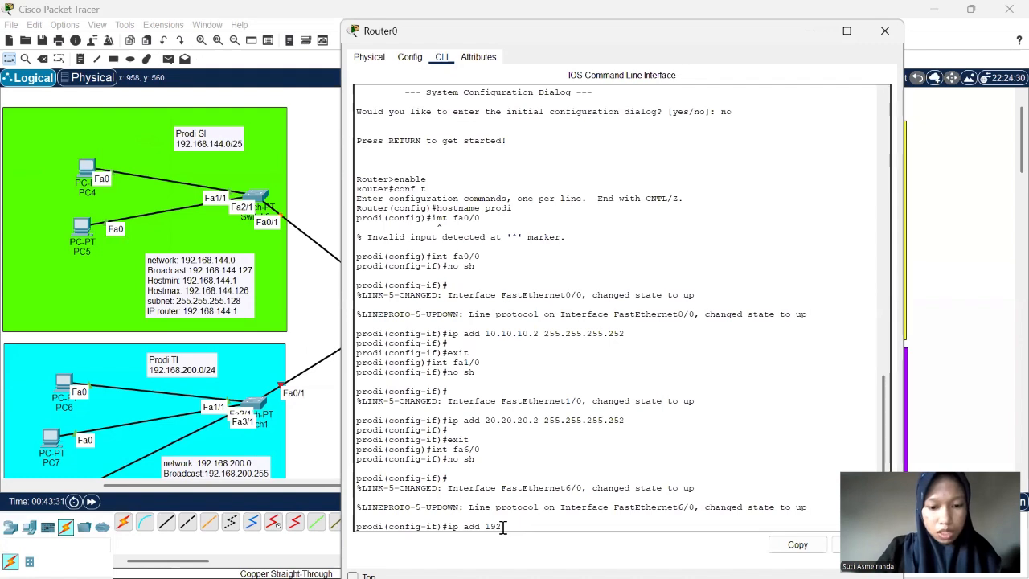
type(".168")
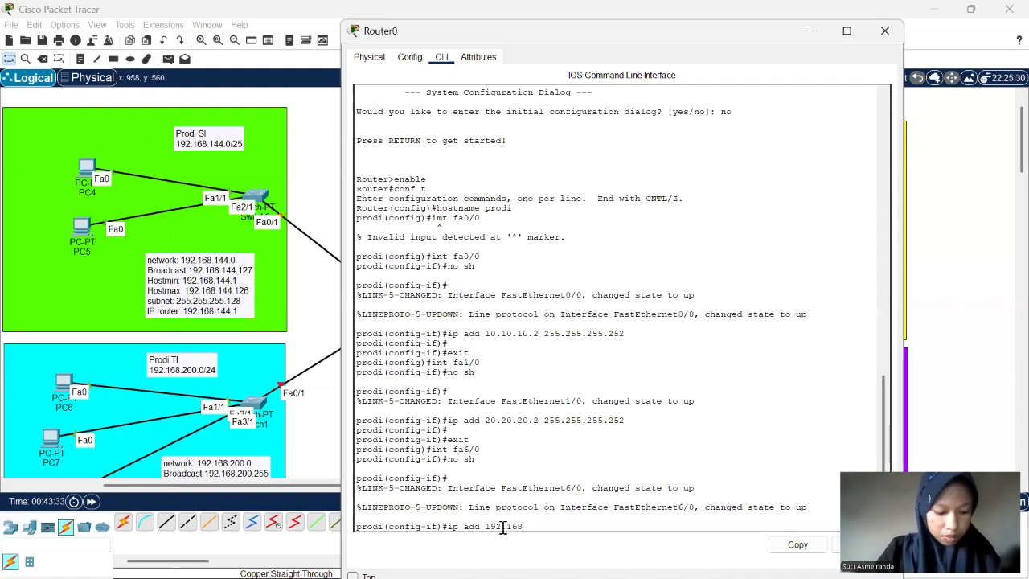
type(".1")
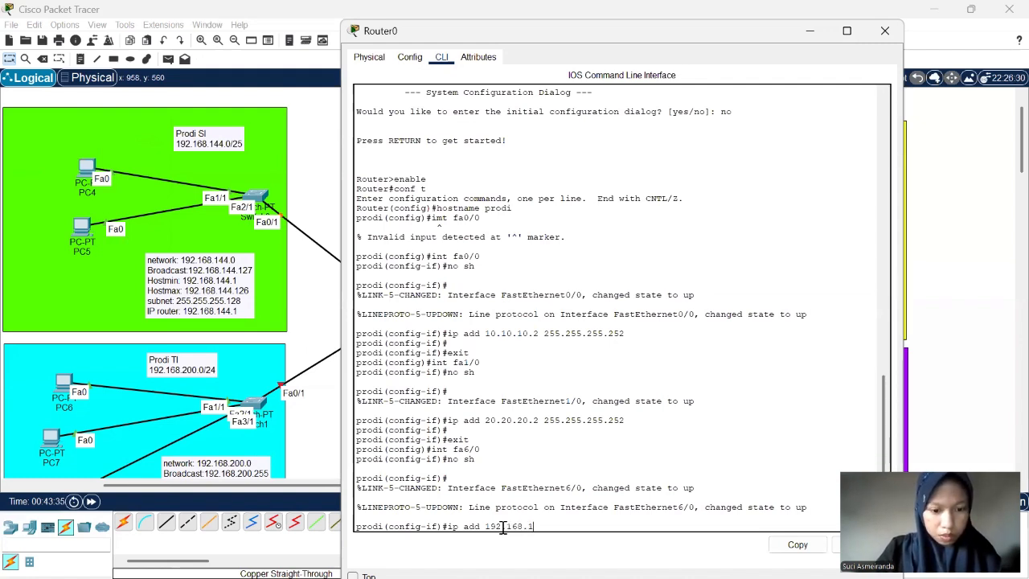
type("44.")
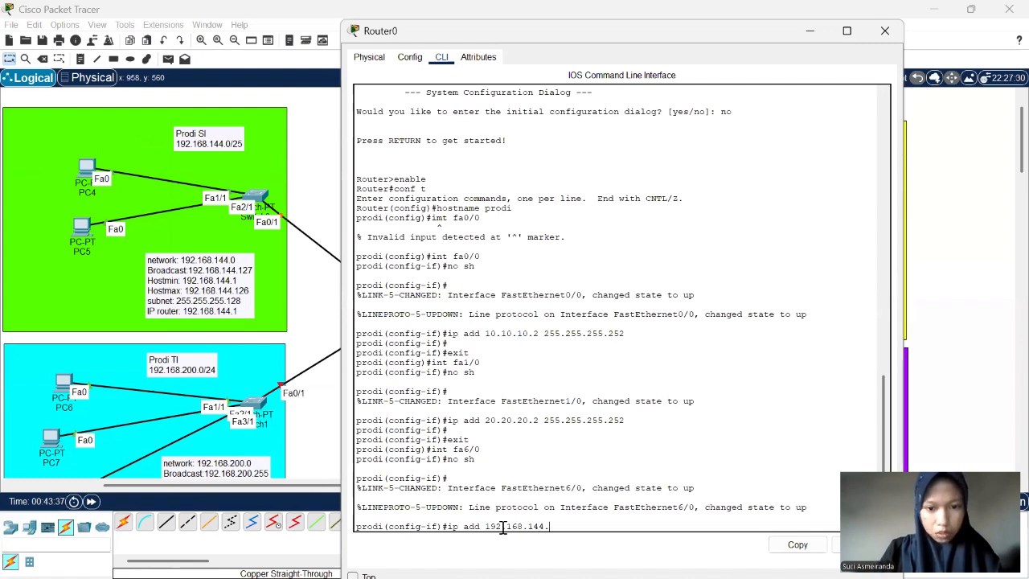
type("1")
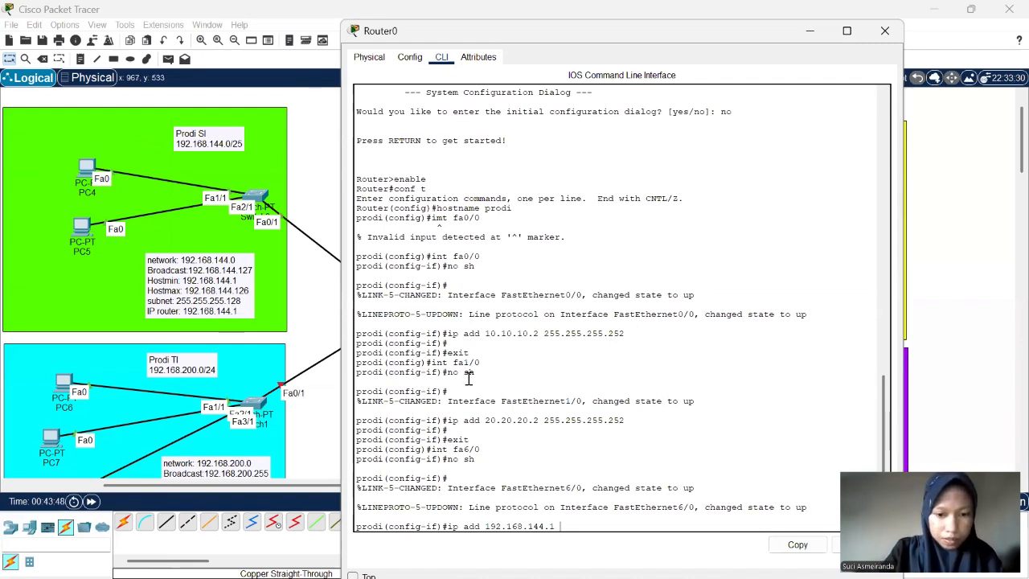
type("255.2")
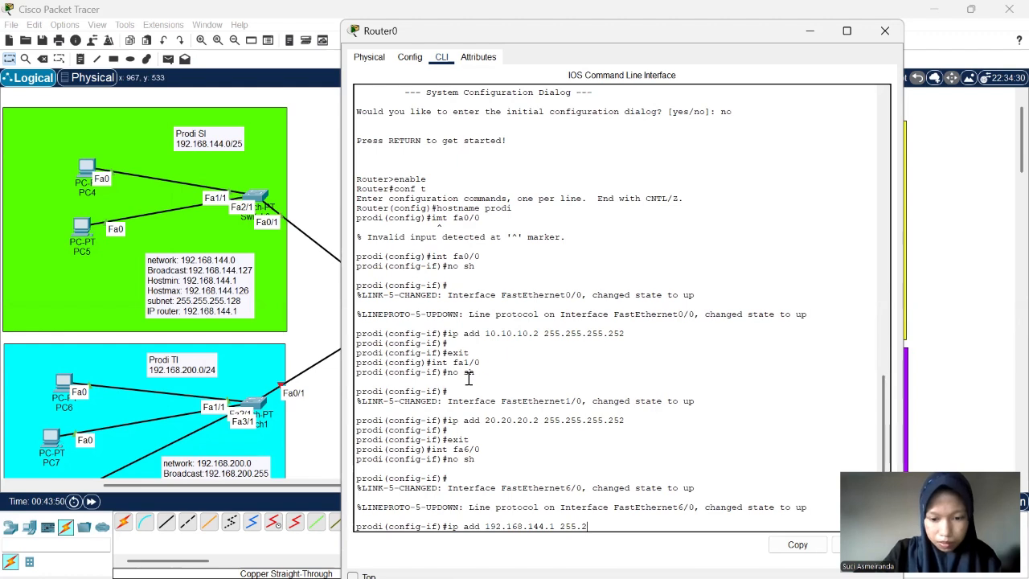
type("55.255")
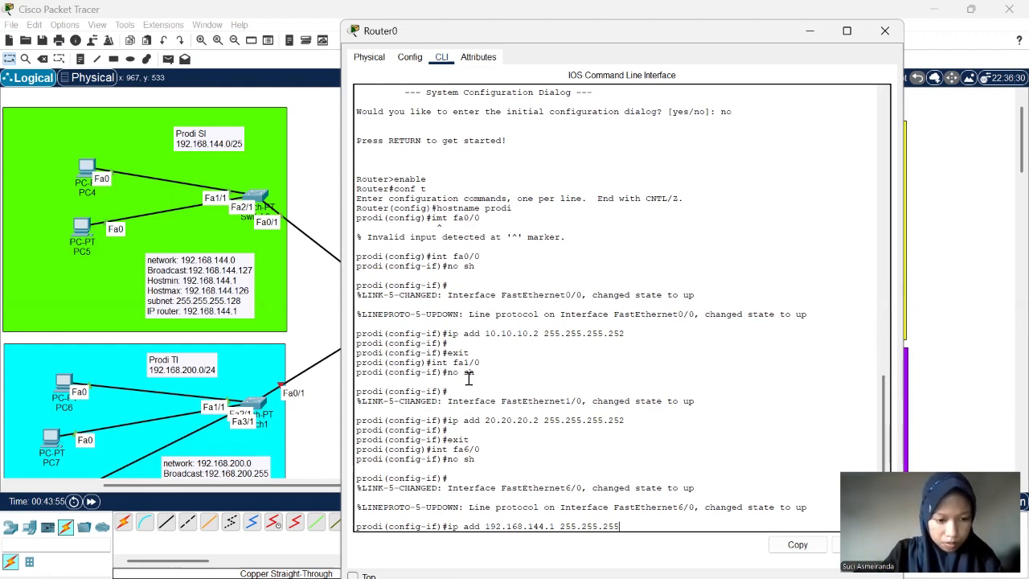
type(".128")
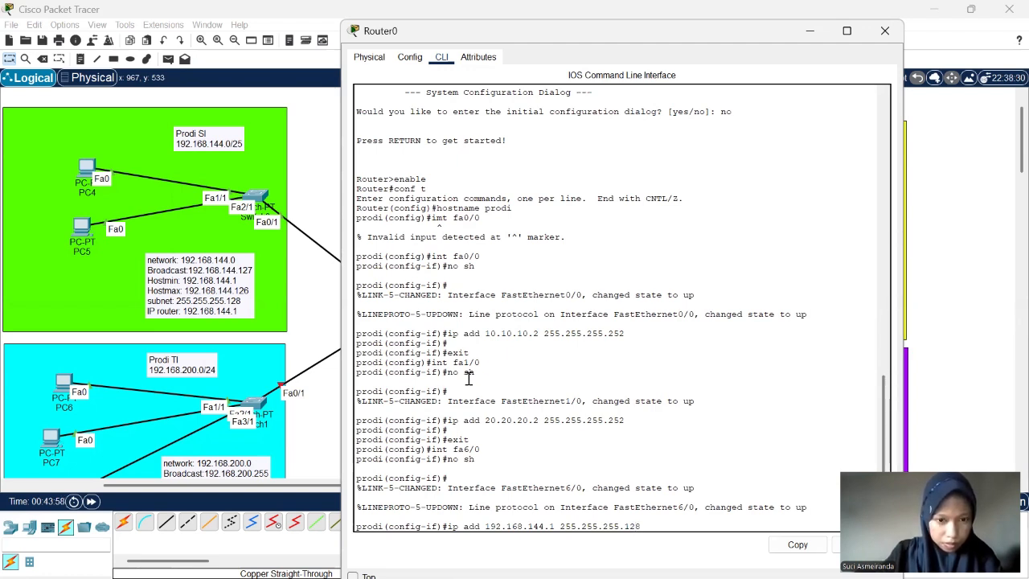
key("Return")
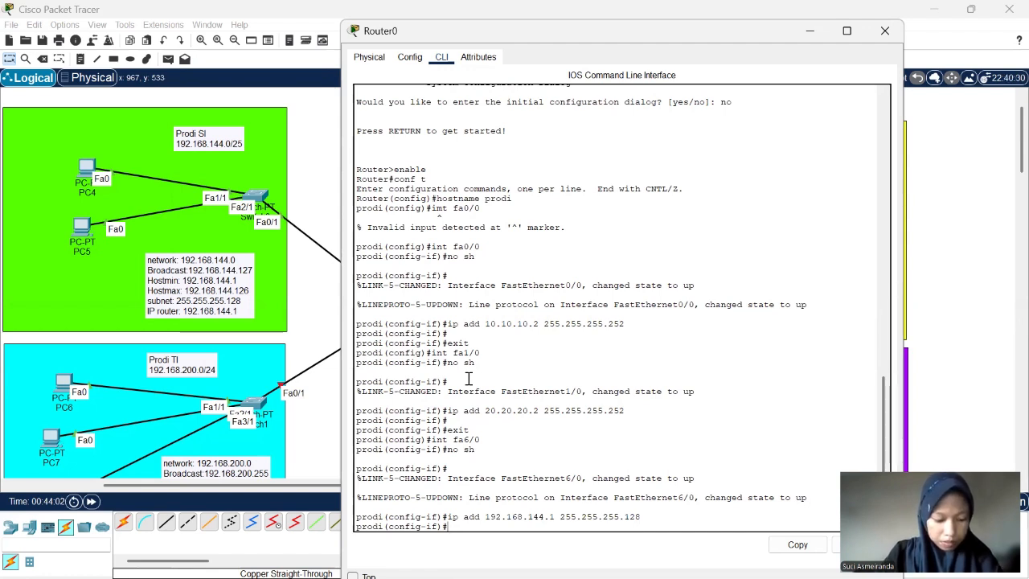
key("Return")
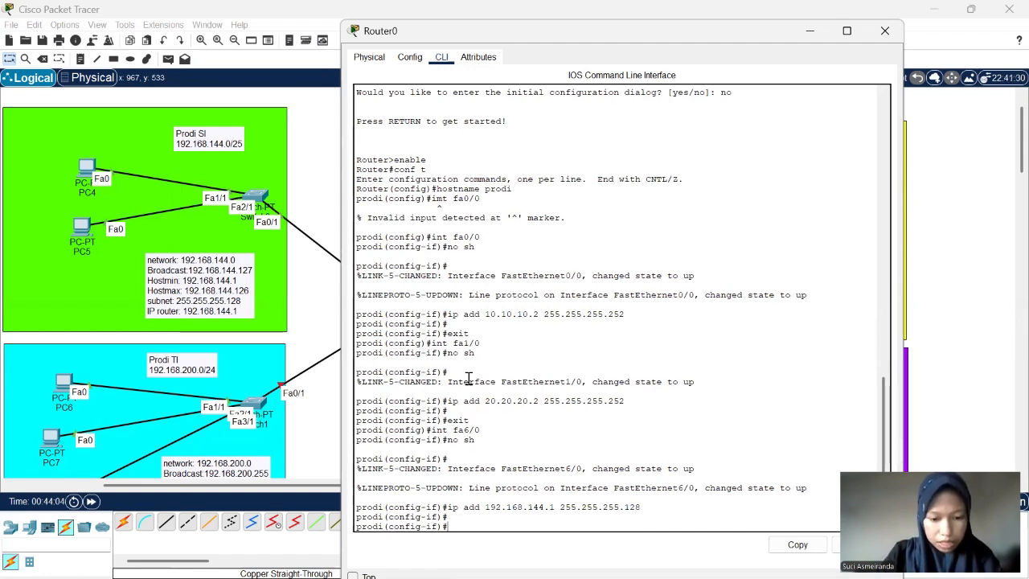
type("exit")
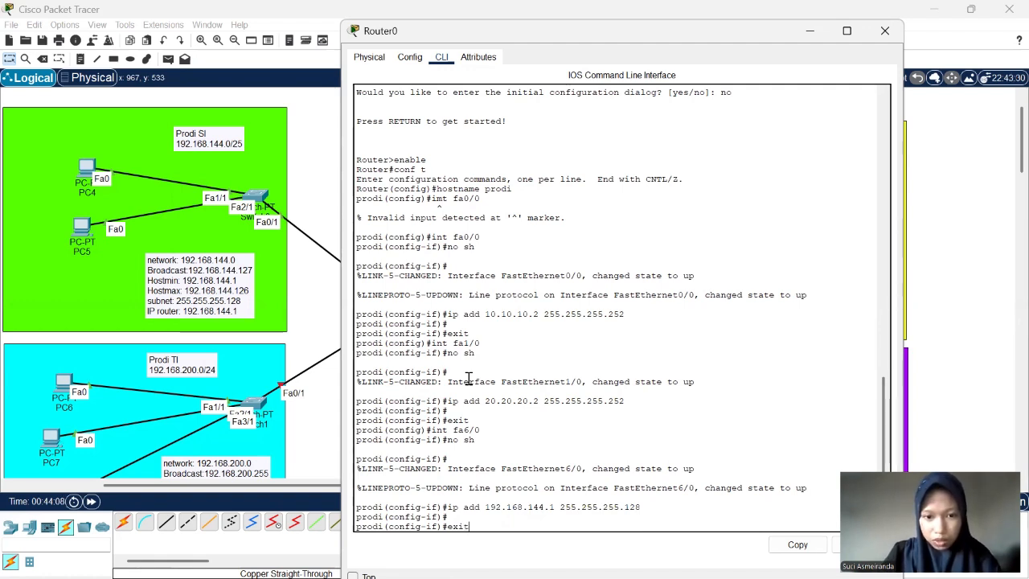
key("Return")
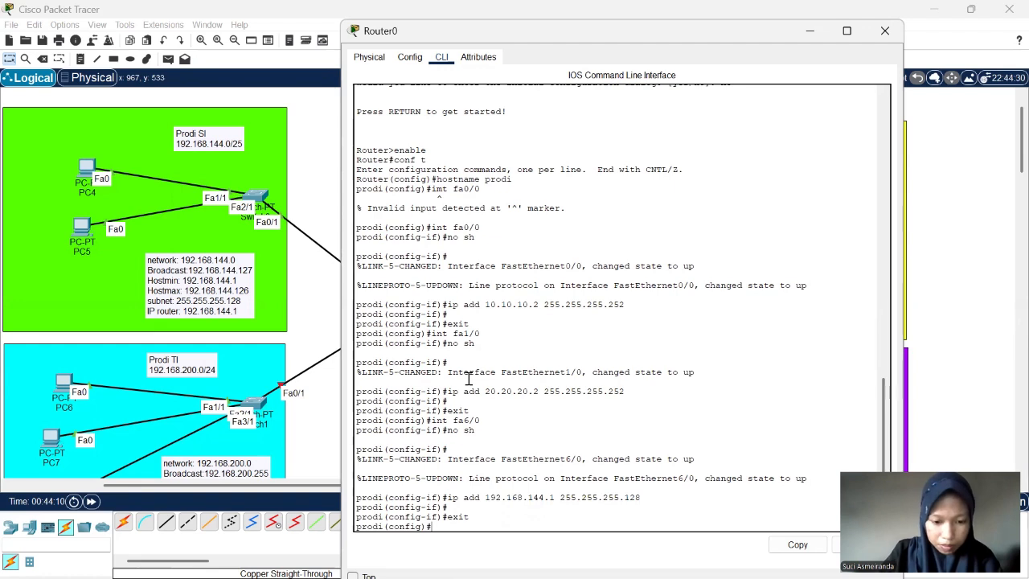
- Enter Router0's interface configuration with int fa7/0 and enable the interface with no sh
type("int fa")
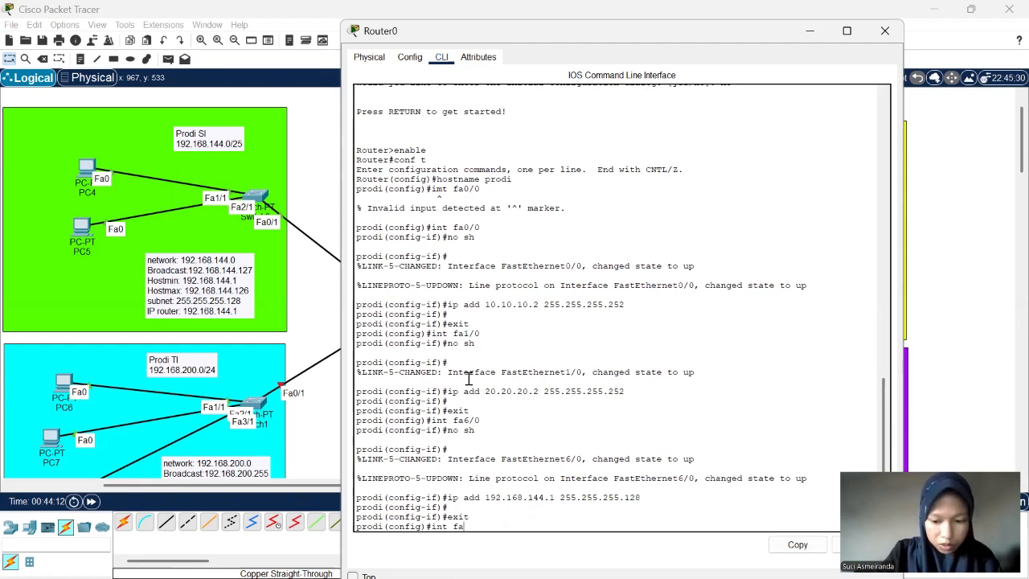
type("7/0")
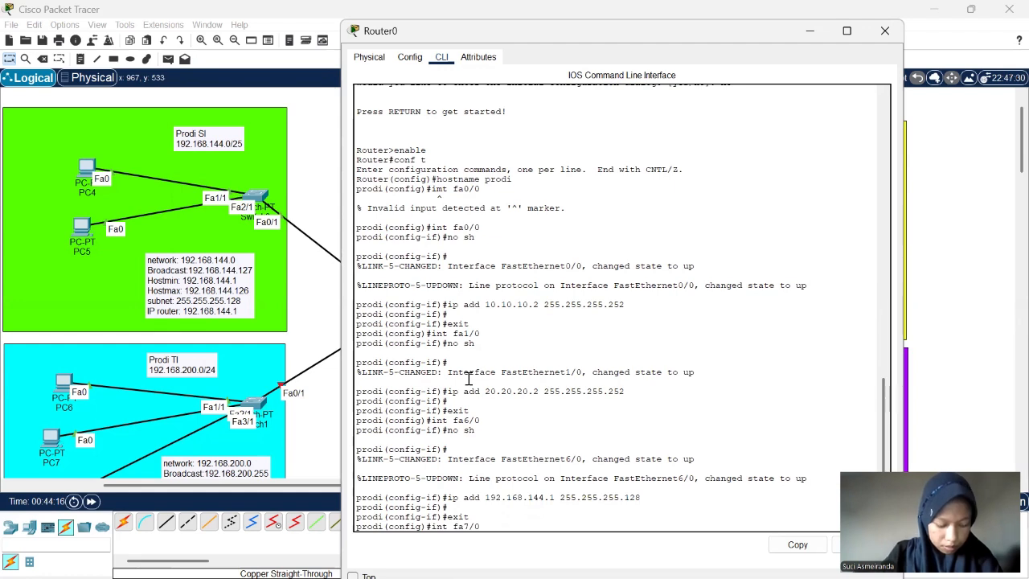
key("Return")
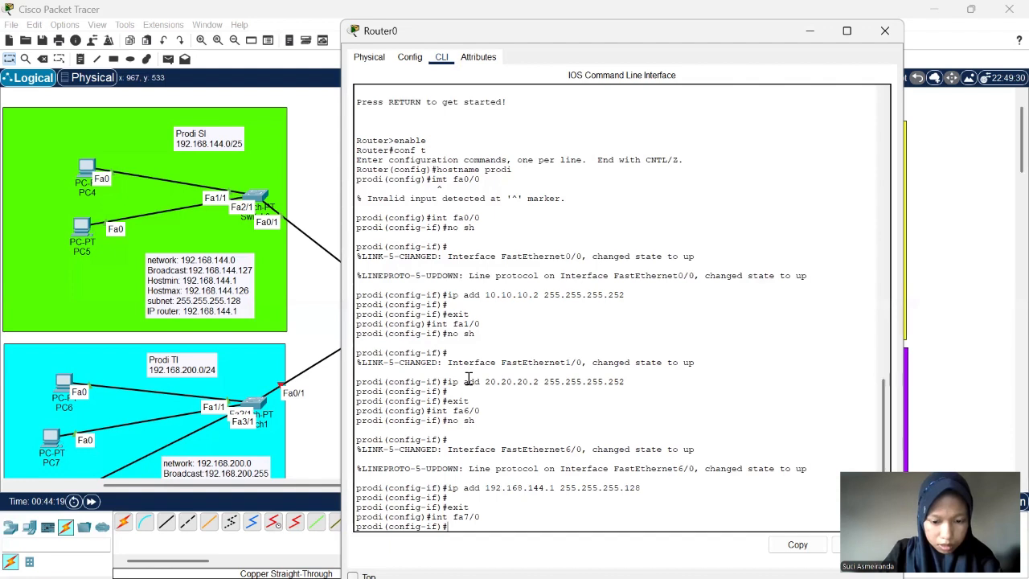
type("no sh")
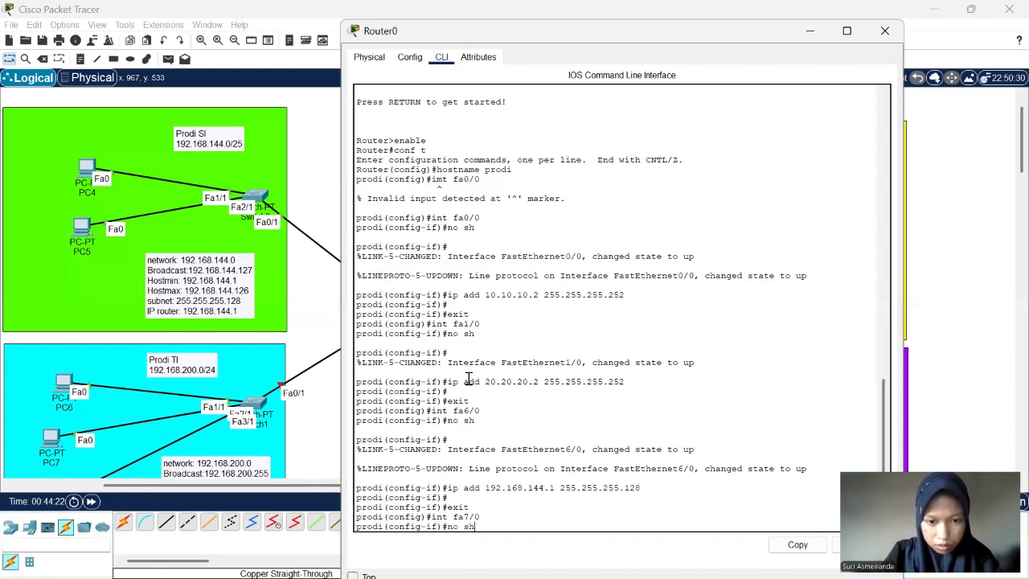
key("Return")
- Assign the Prodi TI router address 192.168.200.1 with mask 255.255.255.0 to Router0's interface fa7/0 using ip add
type("ip")
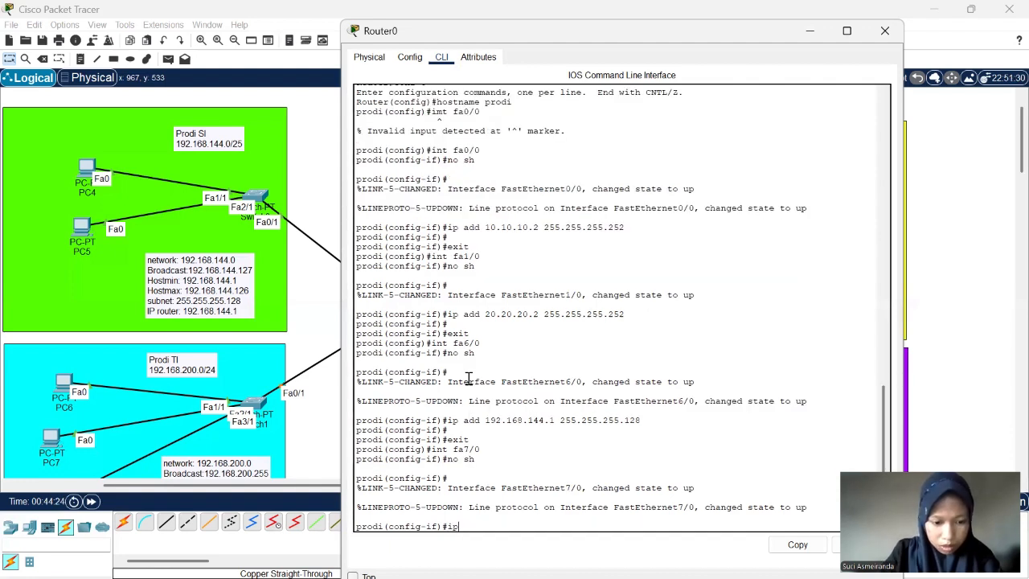
type(" add")
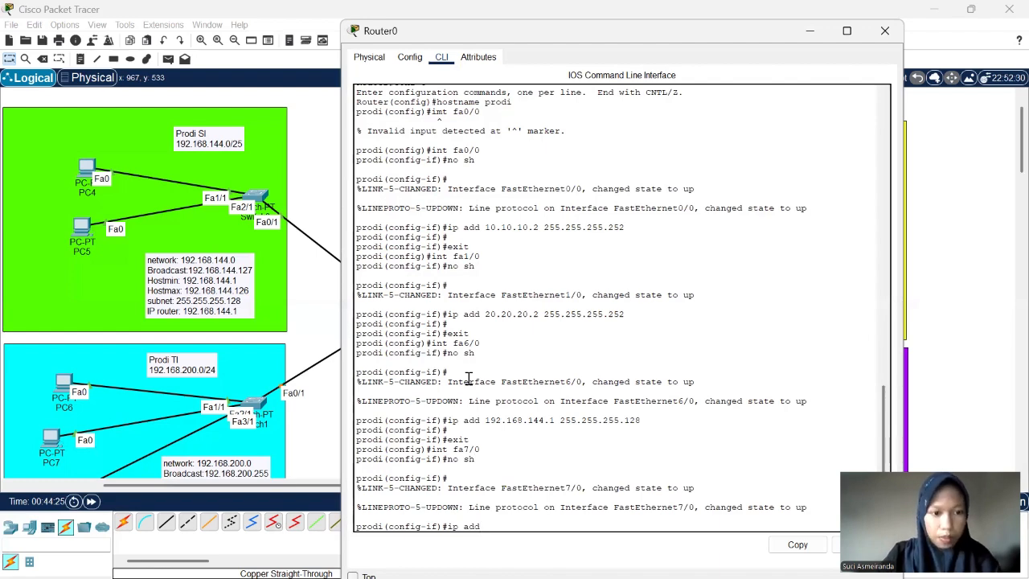
scroll(295, 341, "down", 1)
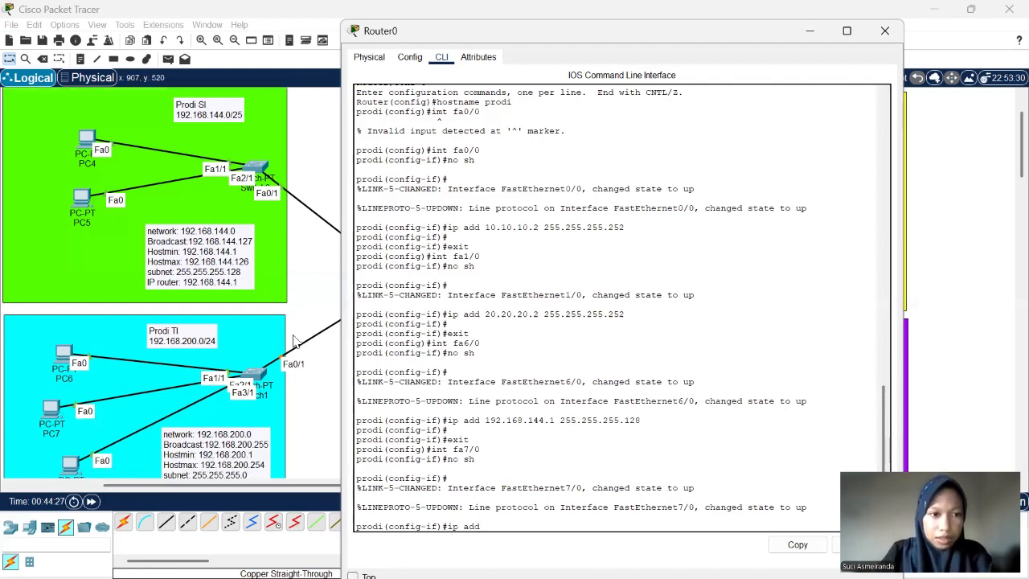
scroll(294, 341, "down", 3)
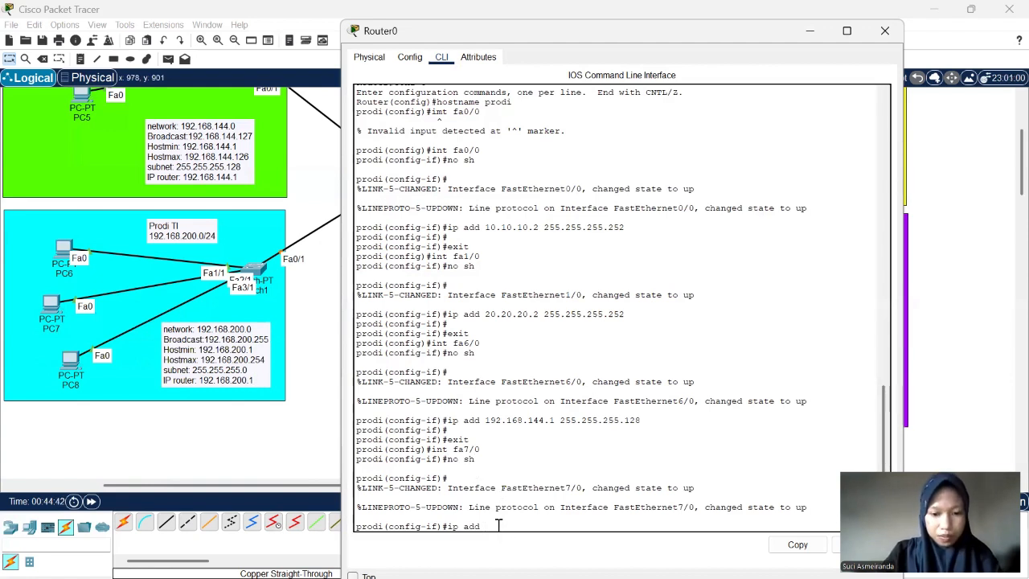
type("192.168.")
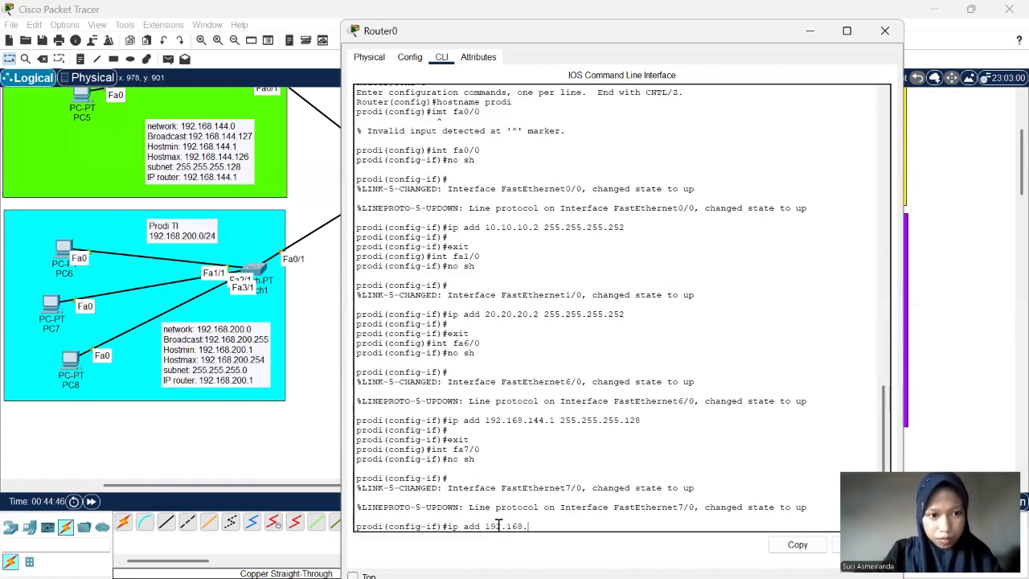
type("200.1")
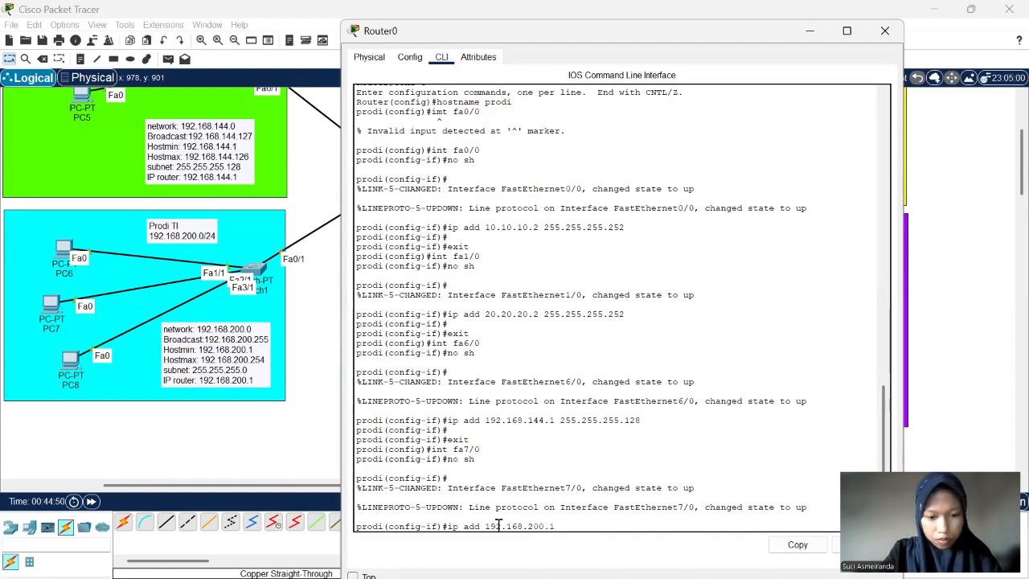
type(" 255.255.255.0")
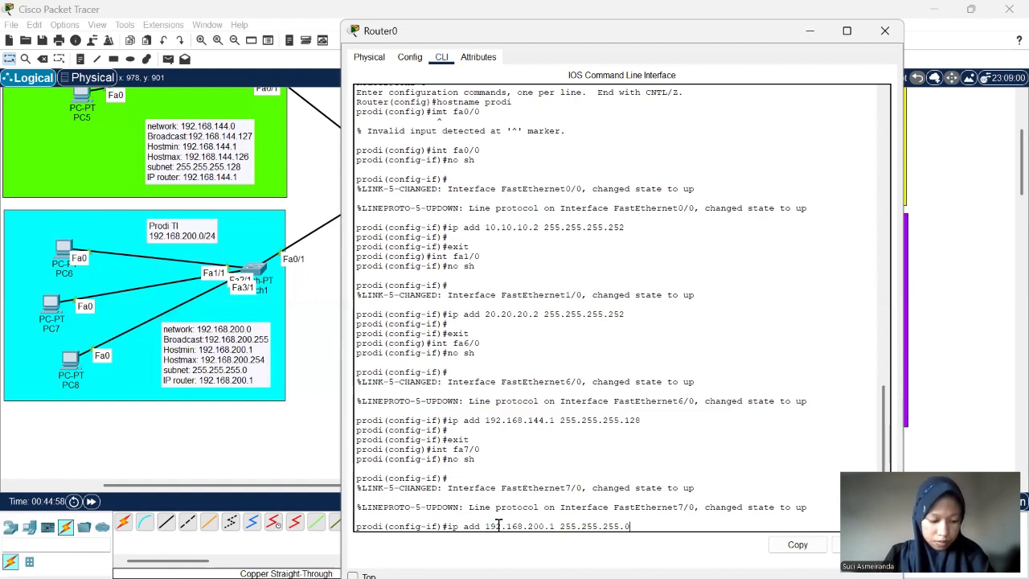
key("Return")
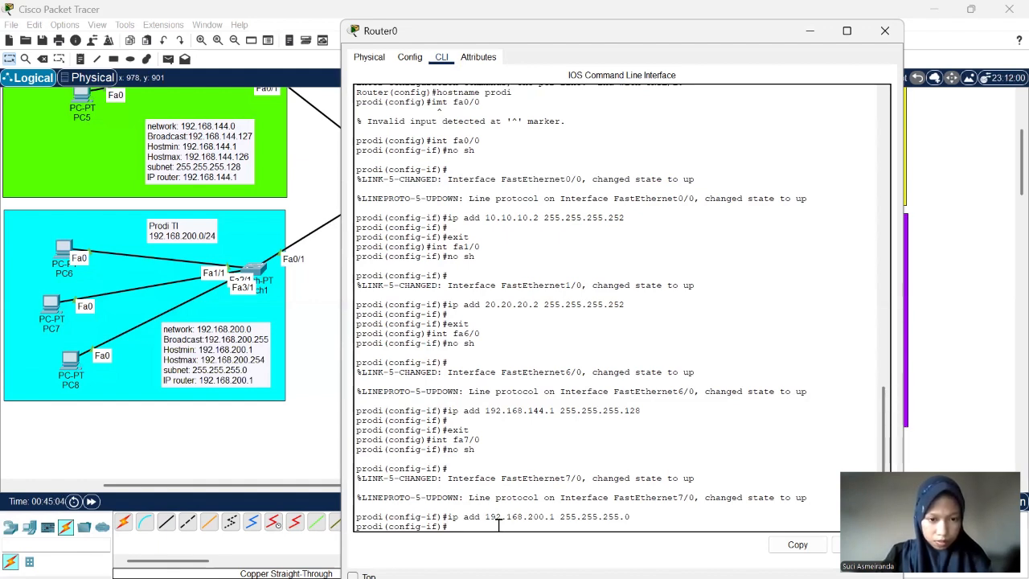
key("Return")
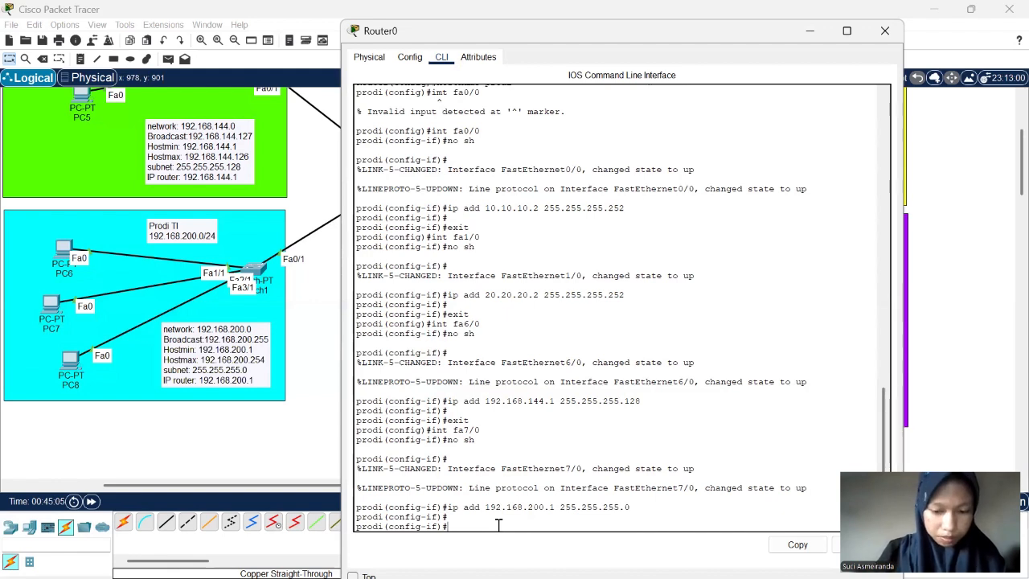
- Exit the fa7/0 interface and global configuration modes on Router0 to return to the privileged prompt
type("e")
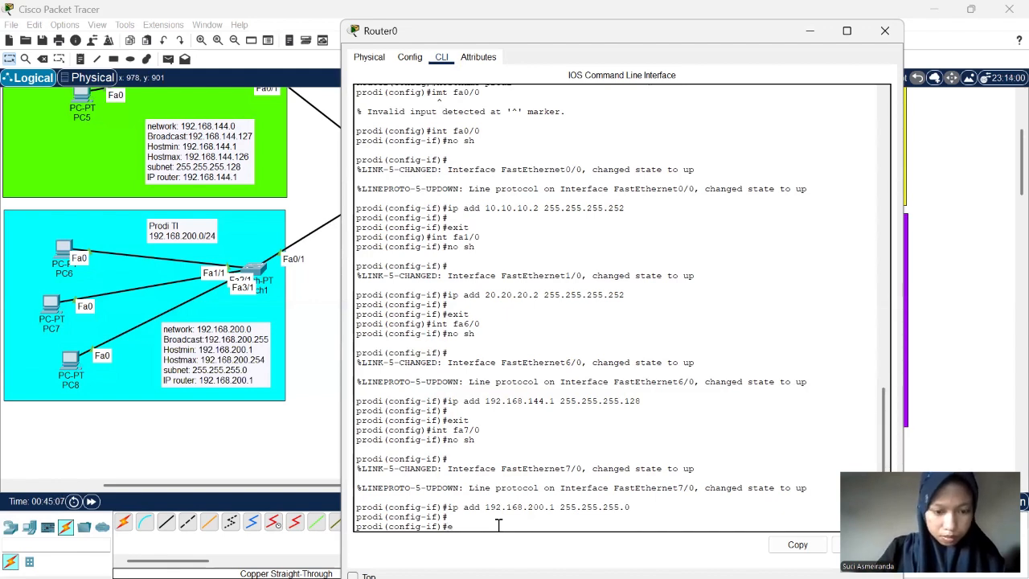
type("xit")
key("Return")
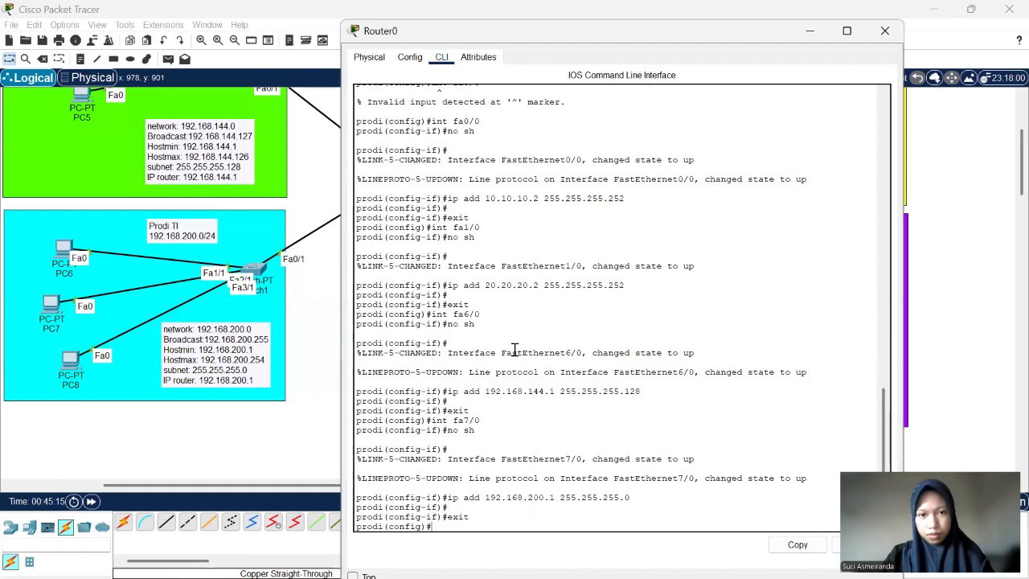
scroll(515, 350, "up", 2)
scroll(514, 350, "down", 2)
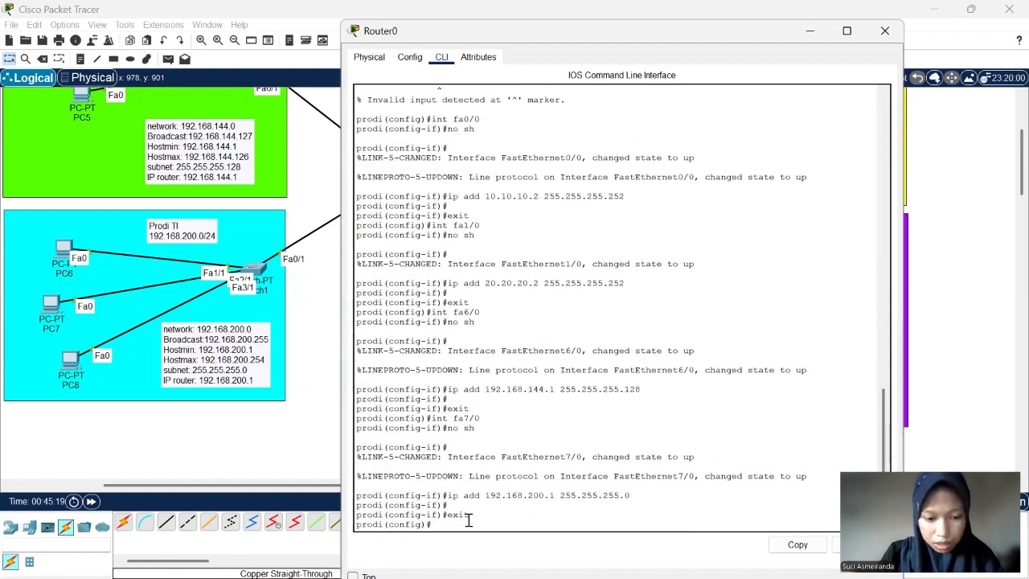
type("exi")
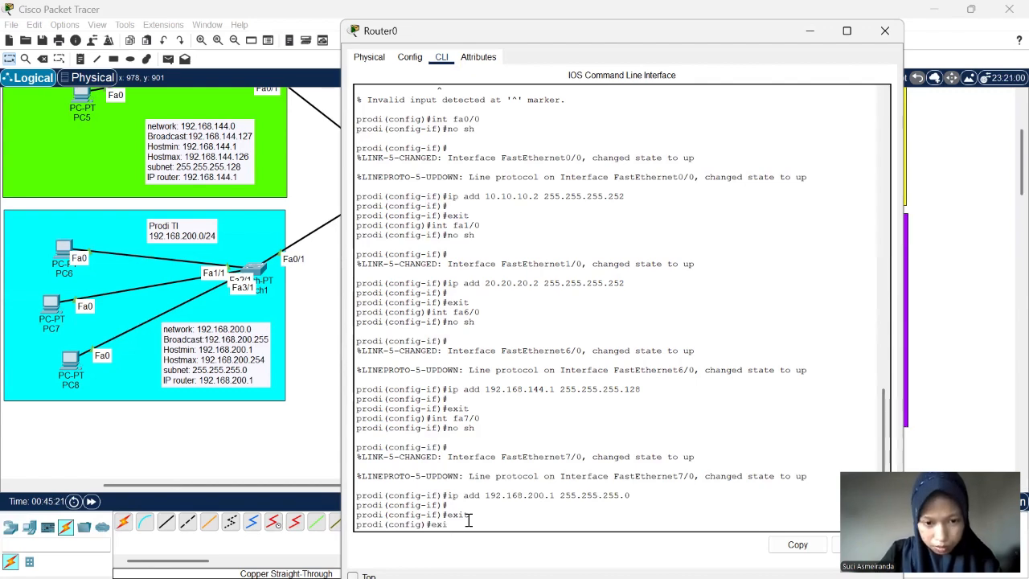
type("t")
key("Return")
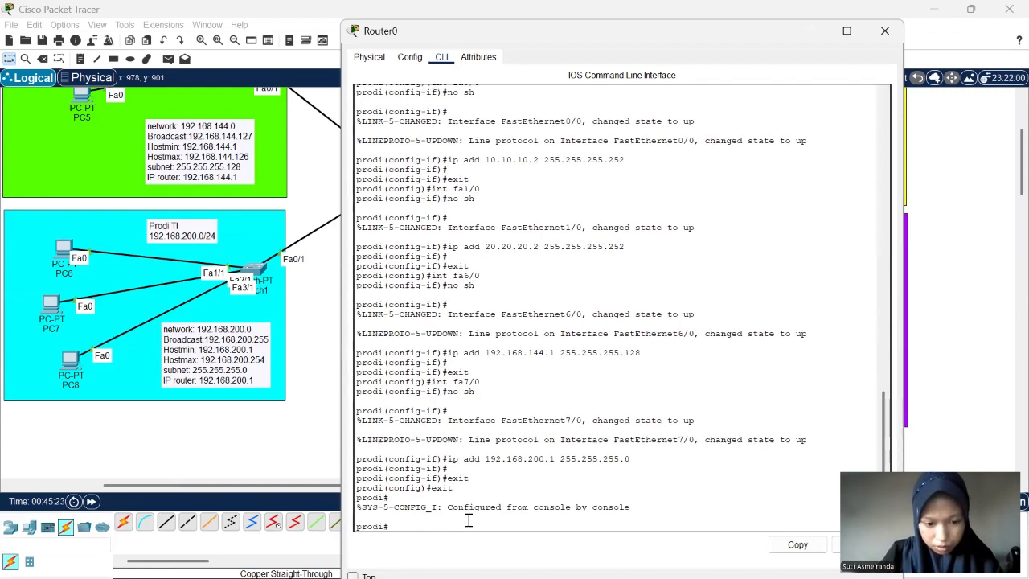
key("Return")
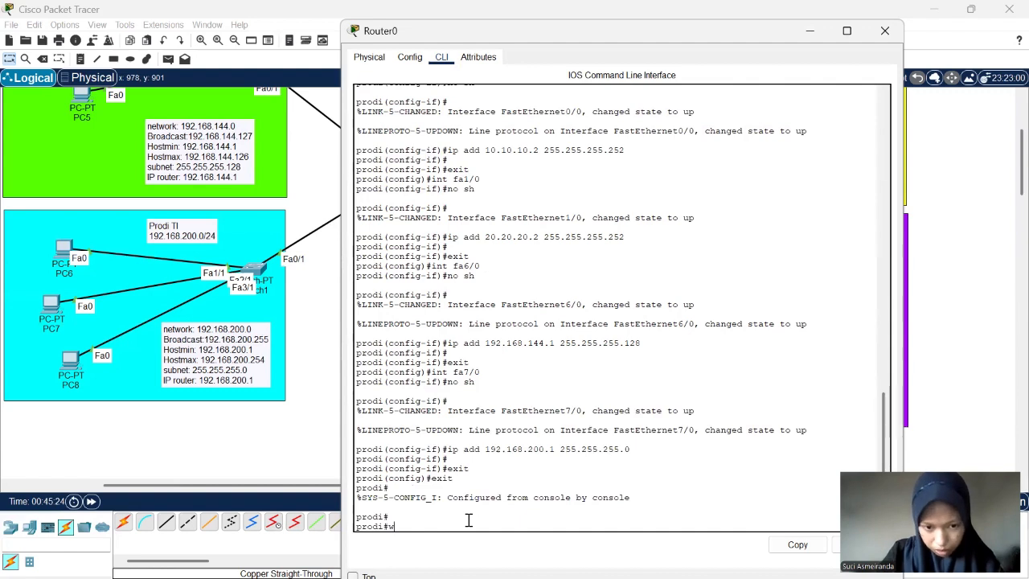
- Save Router0's running configuration with the write command
type("write")
key("Return")
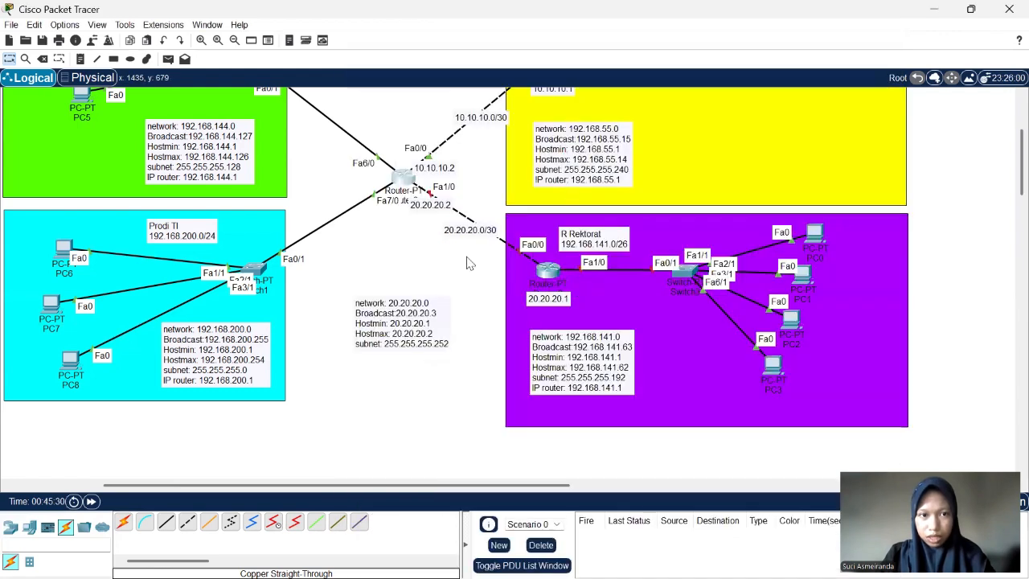
- Open the command line of Router2 in the R Rektorat area and answer no to the initial configuration dialog
scroll(468, 259, "up", 3)
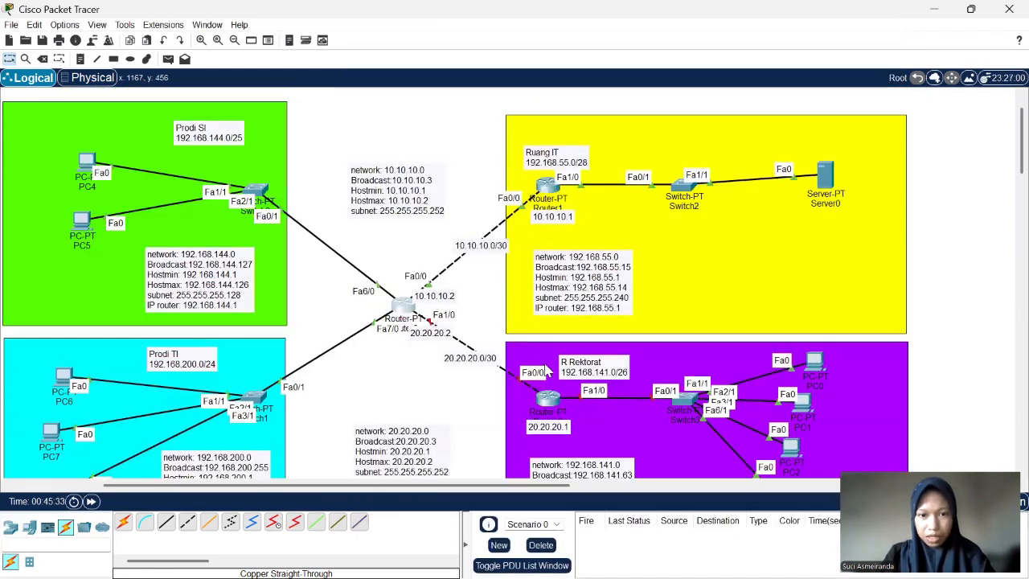
scroll(565, 308, "down", 2)
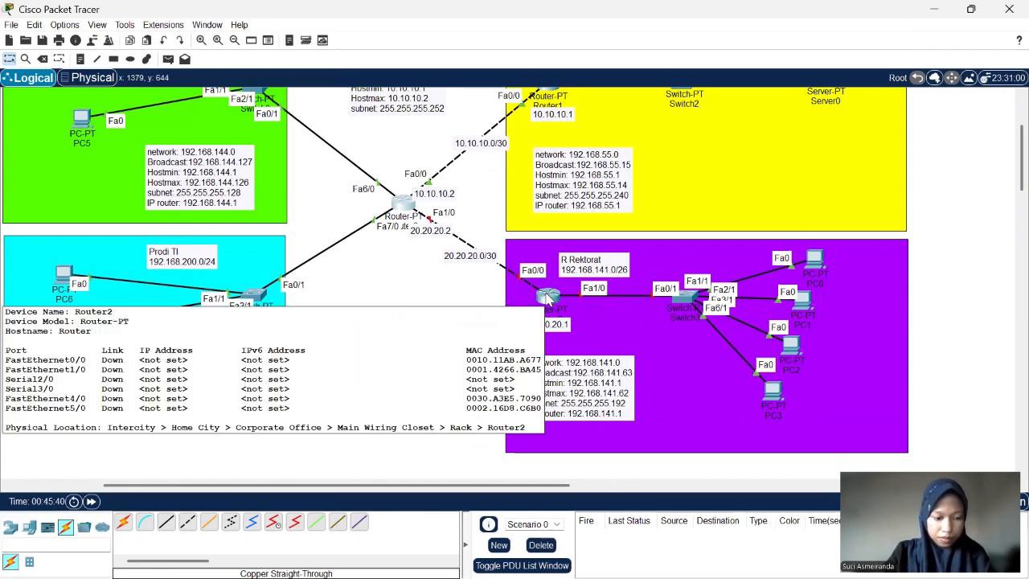
left_click(548, 298)
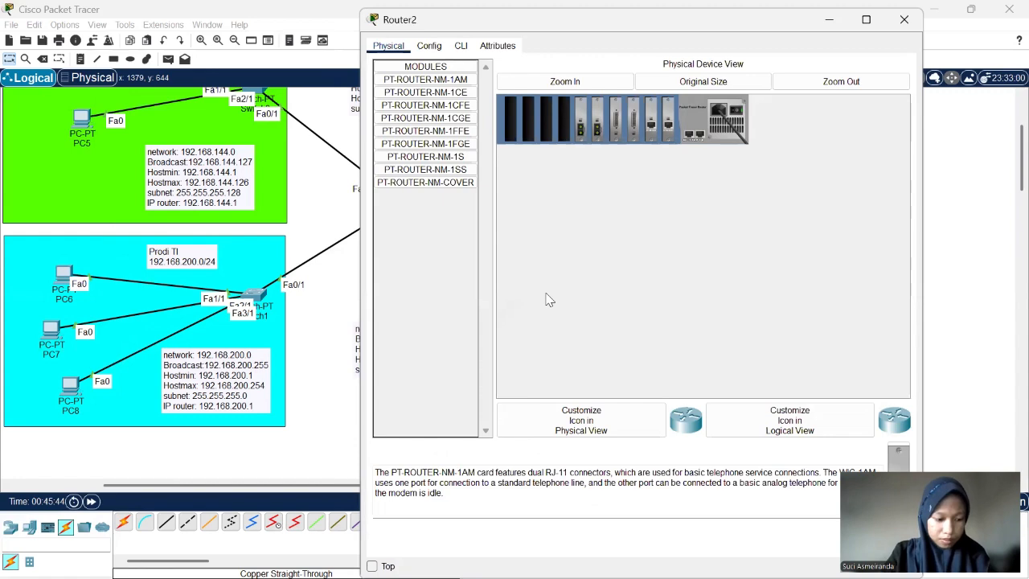
left_click(462, 49)
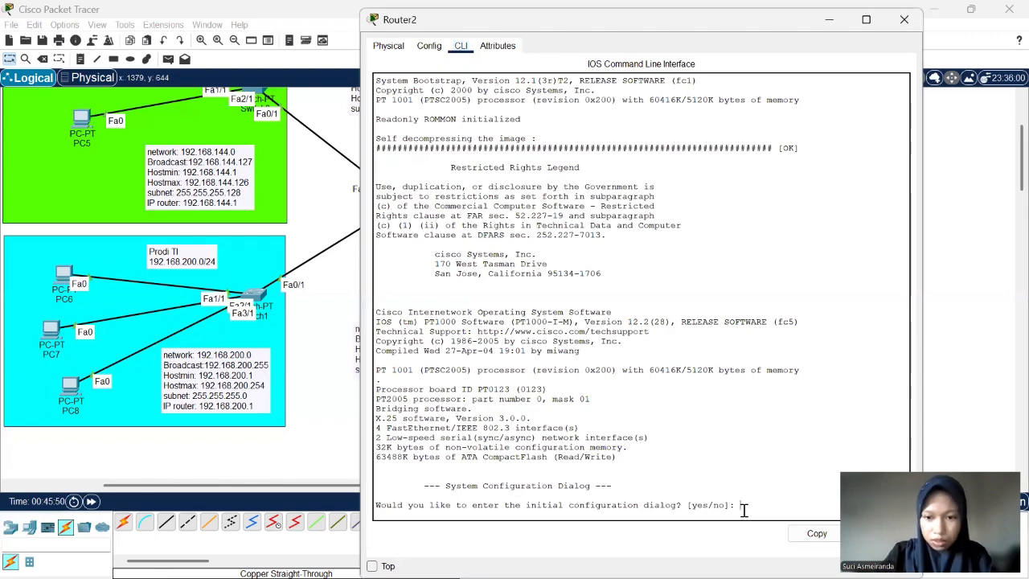
type("no")
key("Return")
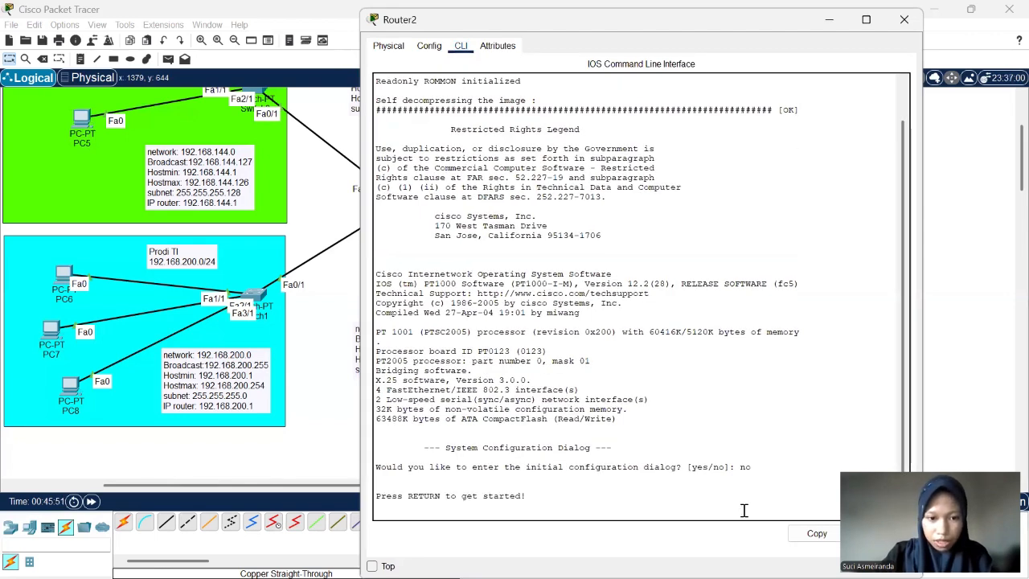
key("Return")
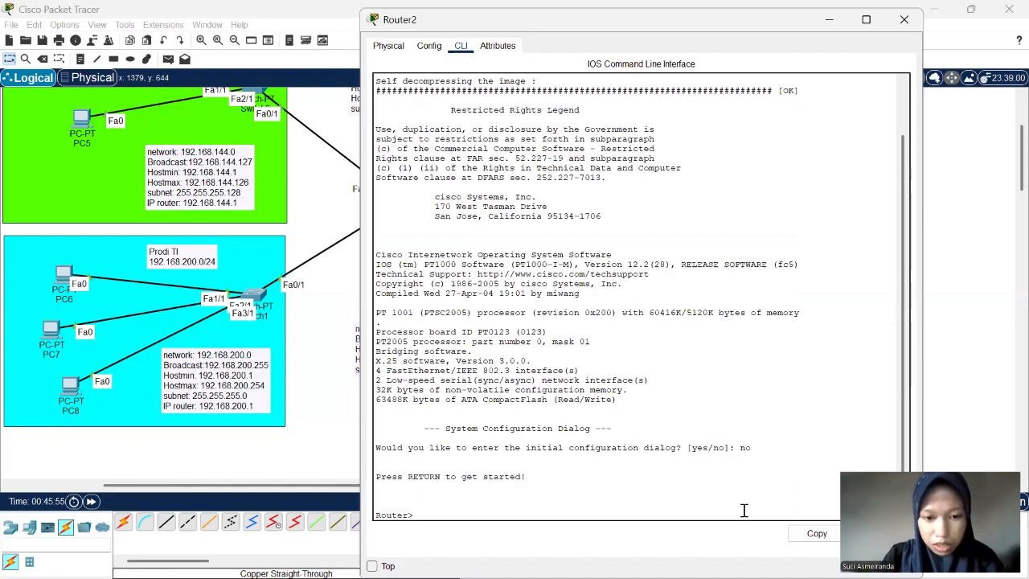
- Enter privileged mode on Router2 with enable, and global configuration mode with conf t
type("ena")
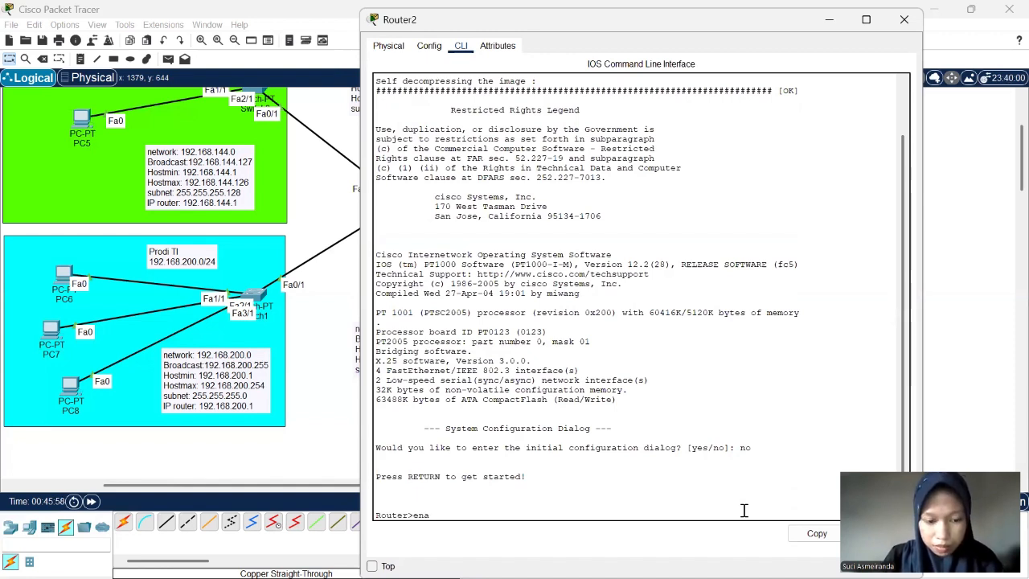
type("ble")
key("Return")
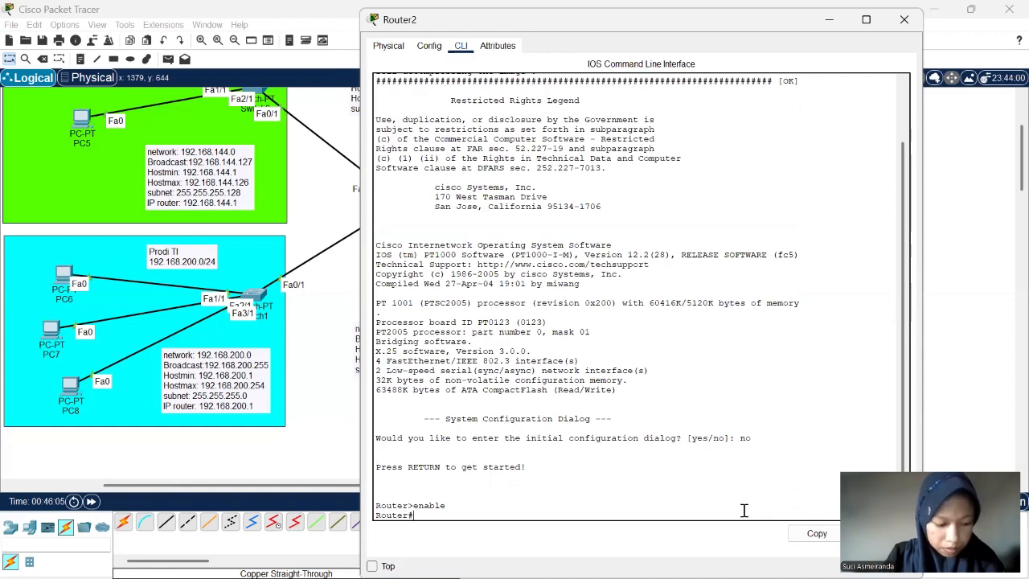
type("c")
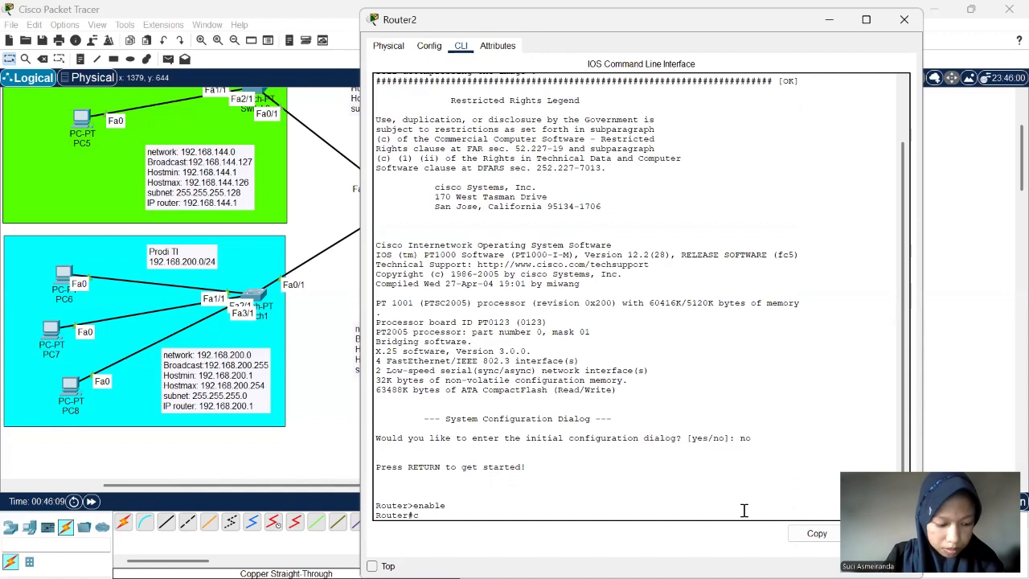
type("onf")
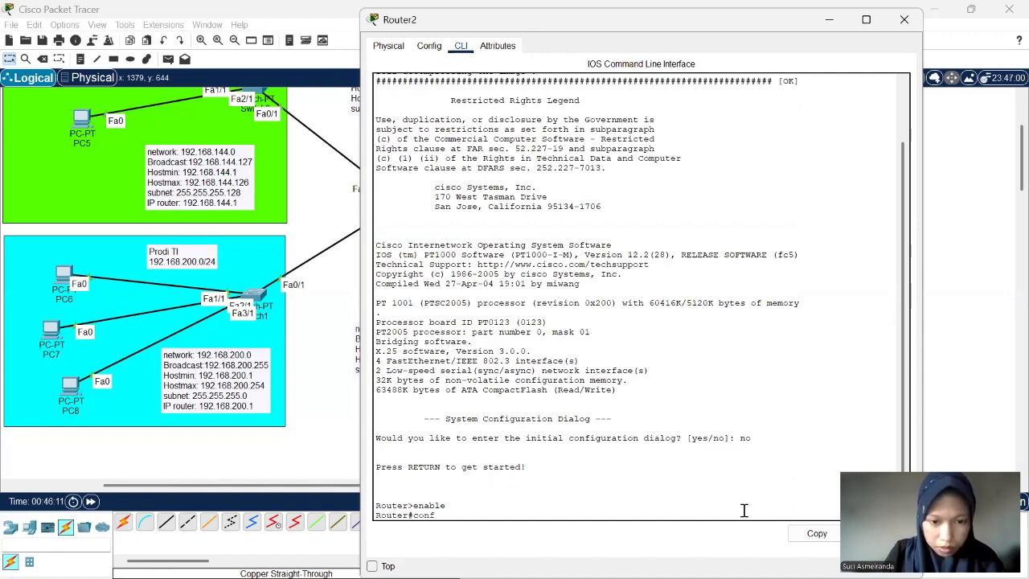
type(" t")
key("Return")
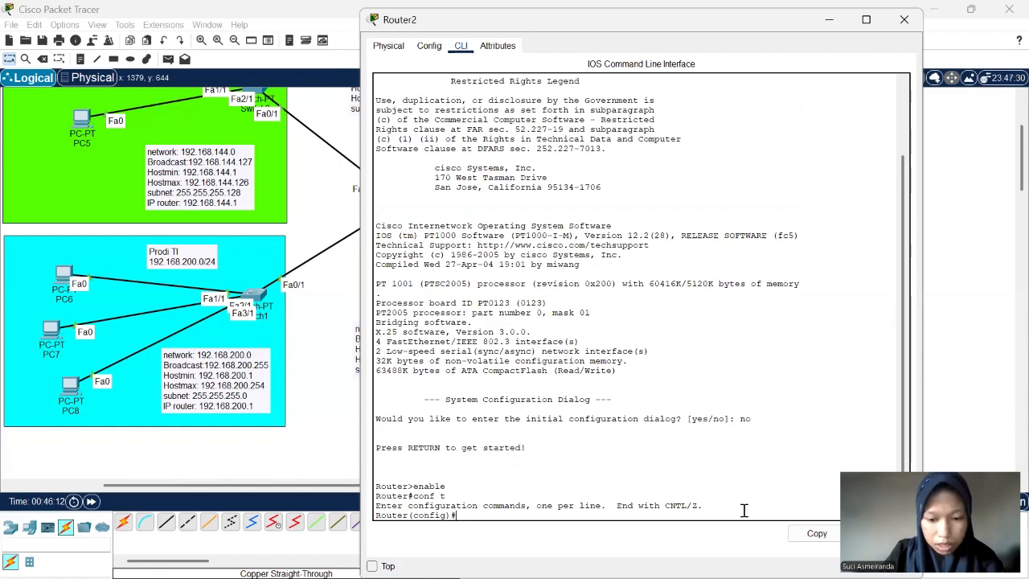
- Set Router2's hostname to Rektorat
type("ho")
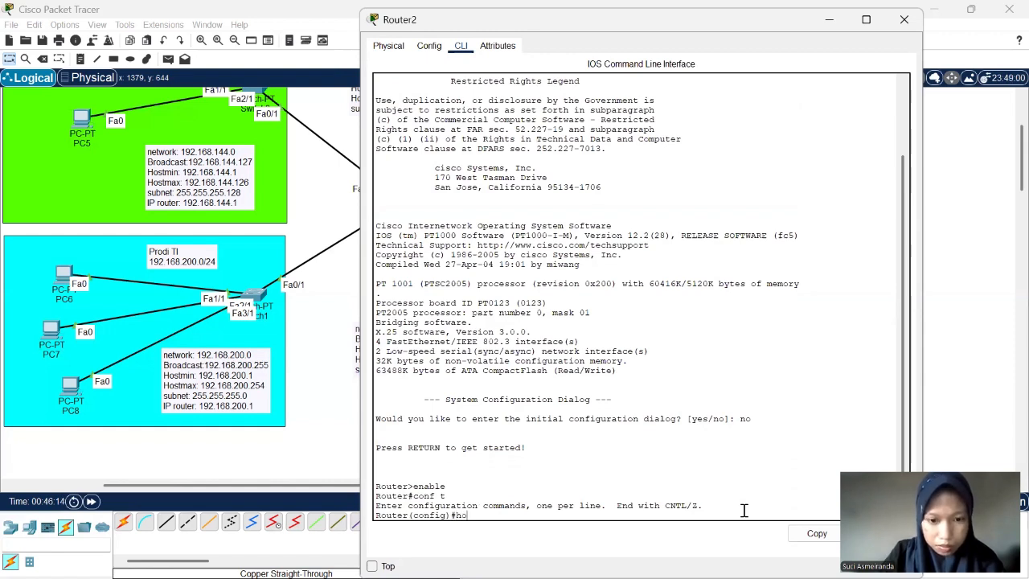
type("stname")
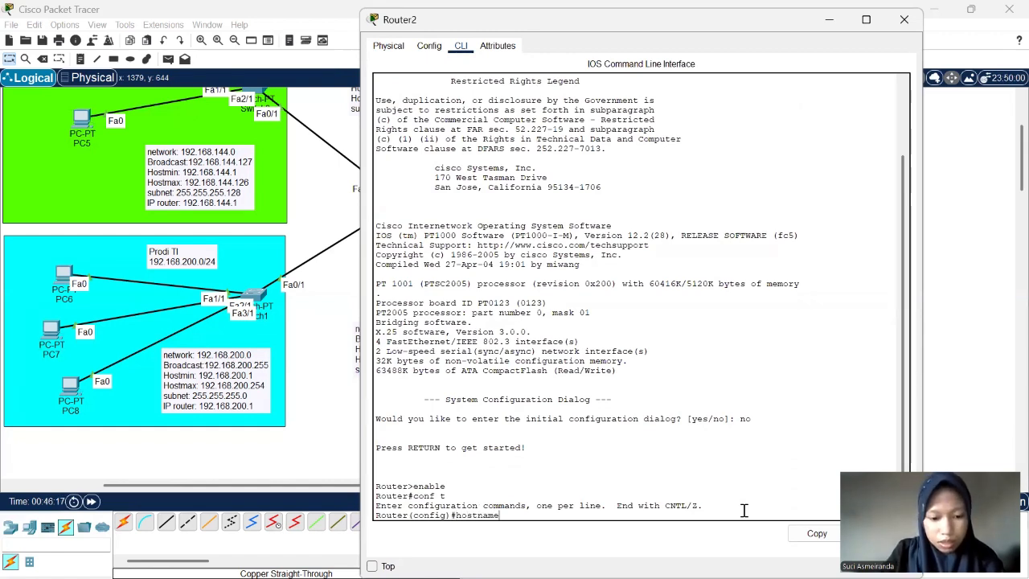
type(" R")
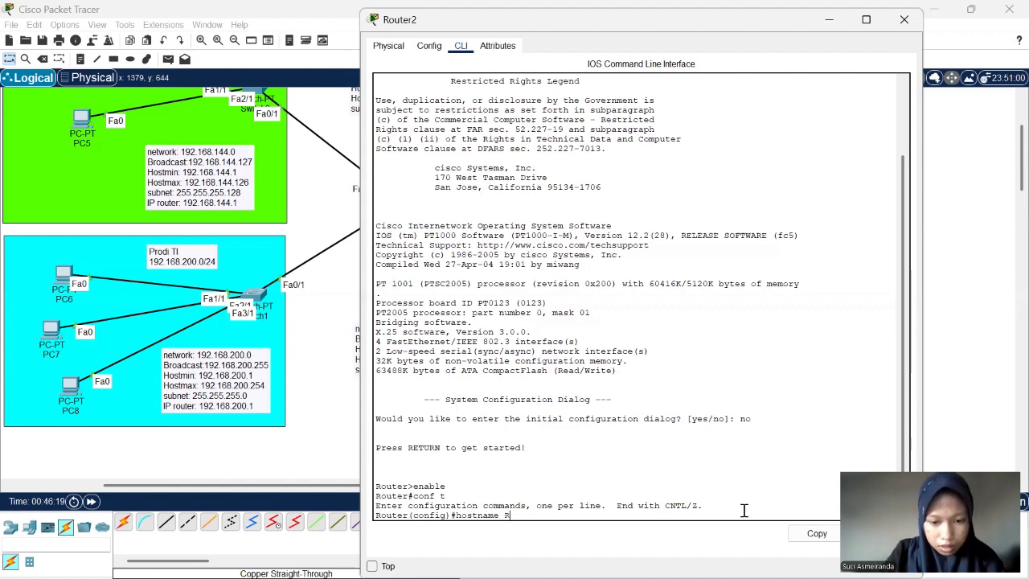
type("ek")
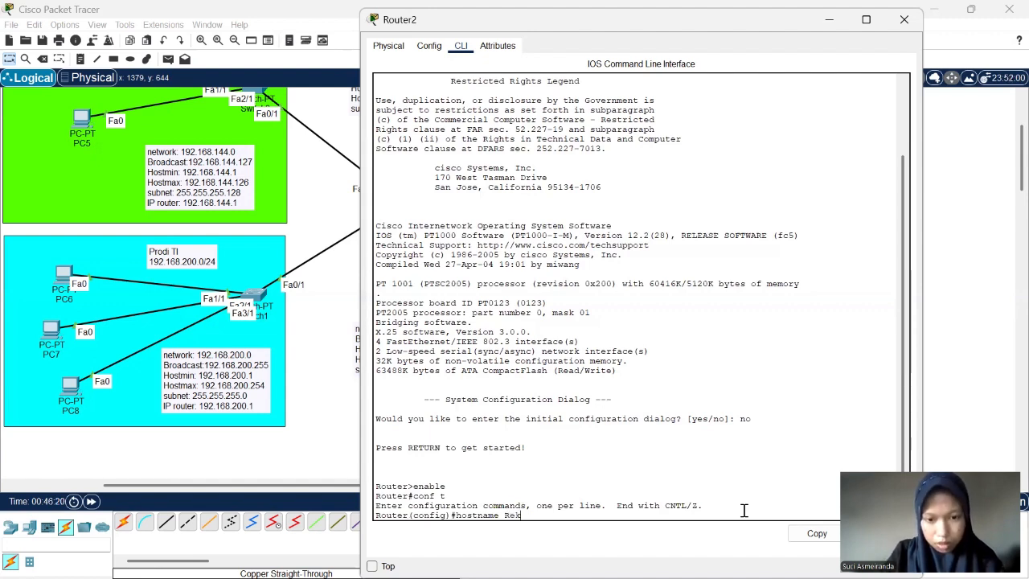
type("torat")
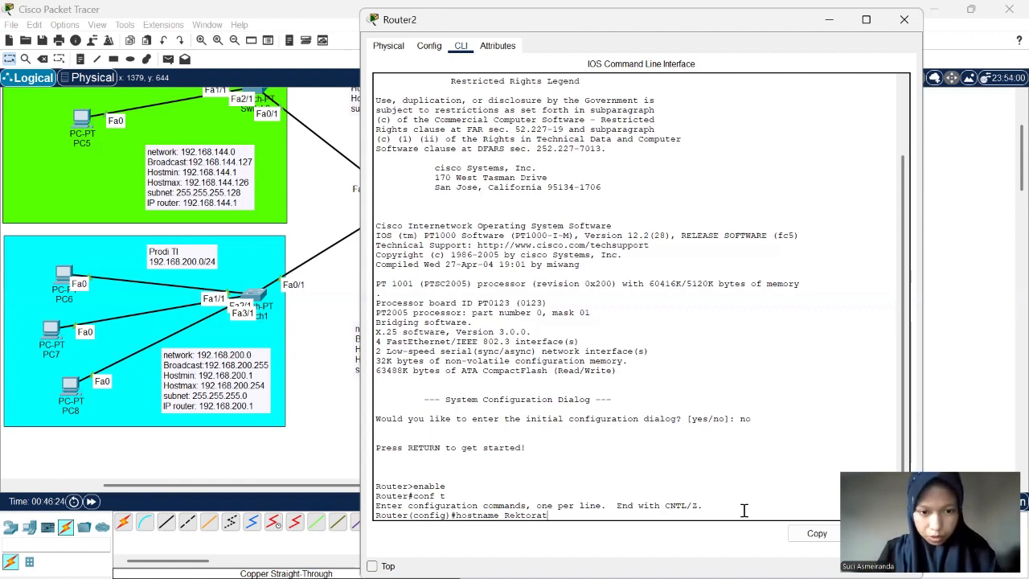
key("Return")
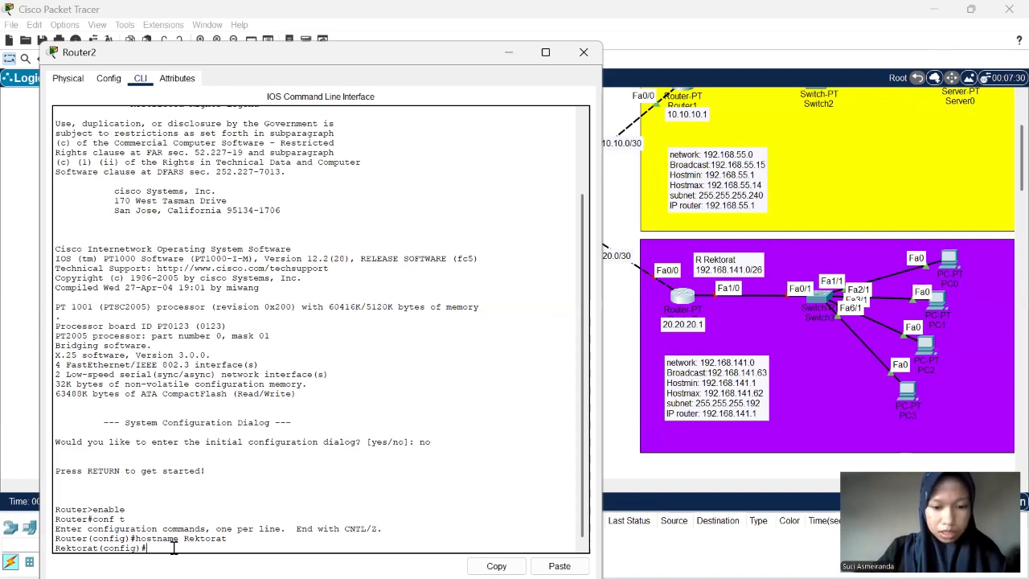
- Enter the configuration of Router2's switch-facing interface with int fa1/0
type("int")
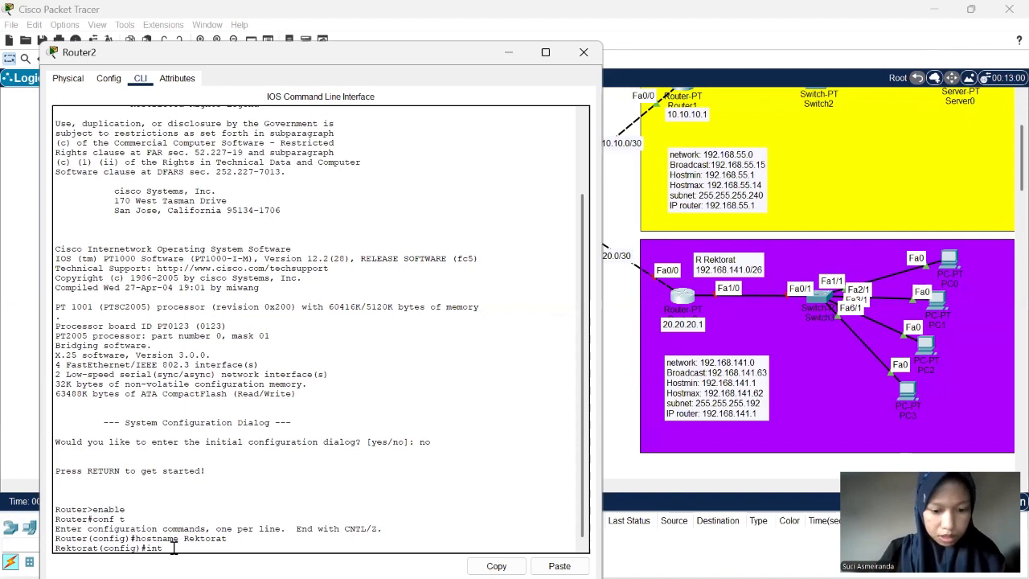
type("f")
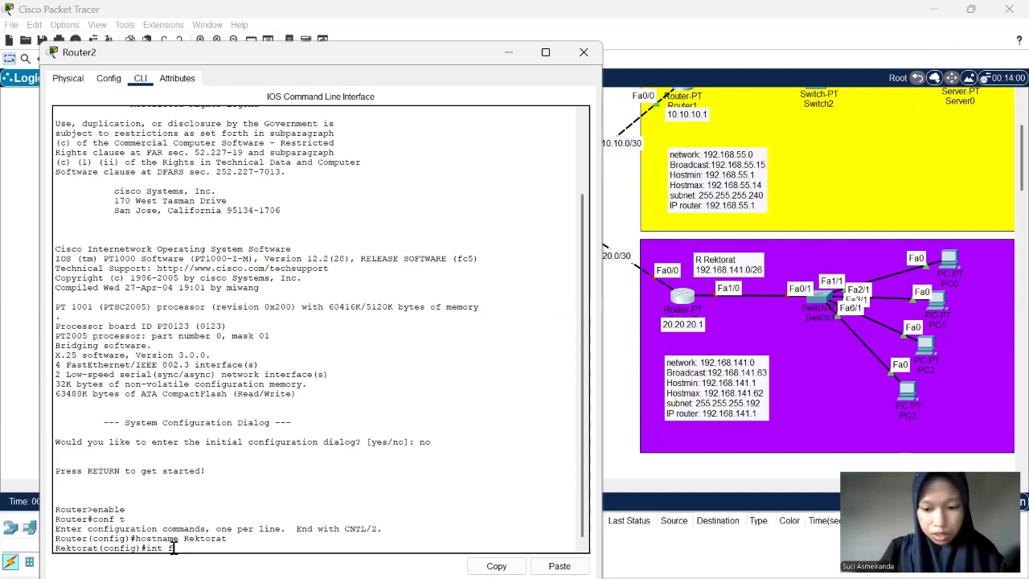
type("a1/")
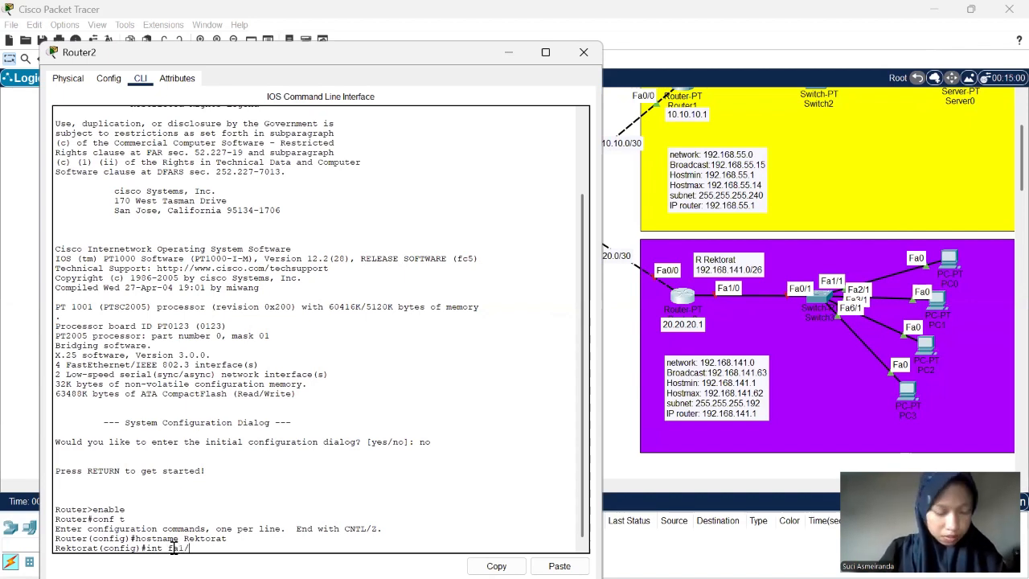
type("0")
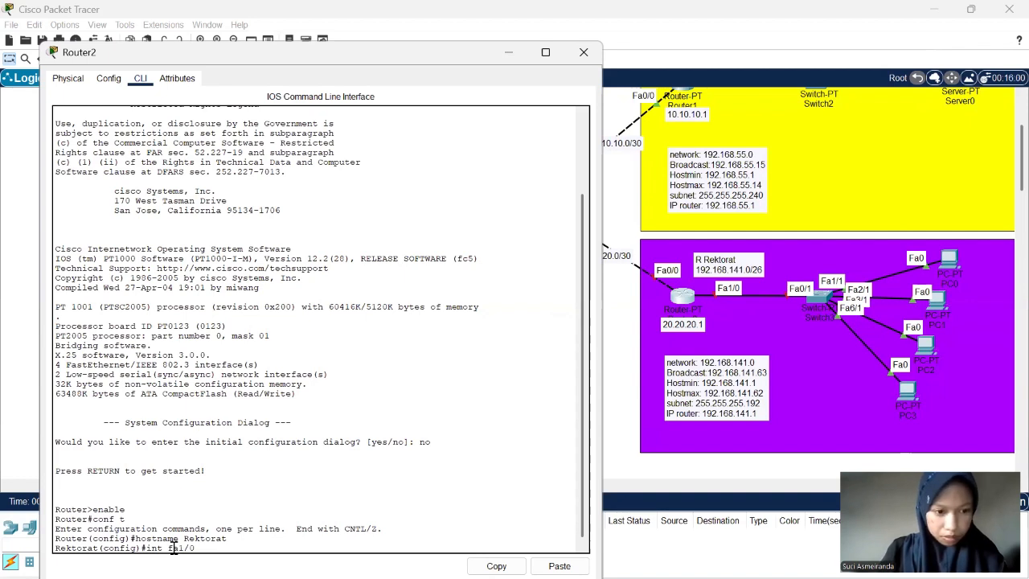
key("Return")
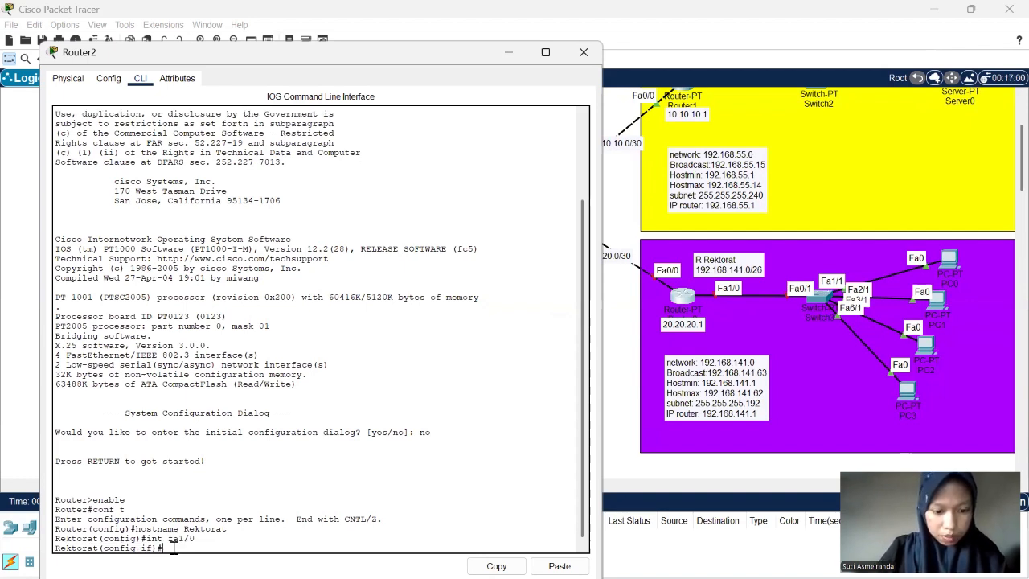
- Assign the R Rektorat router address 192.168.141.1 with mask 255.255.255.192 to Router2's interface fa1/0 using ip add
type("ip add")
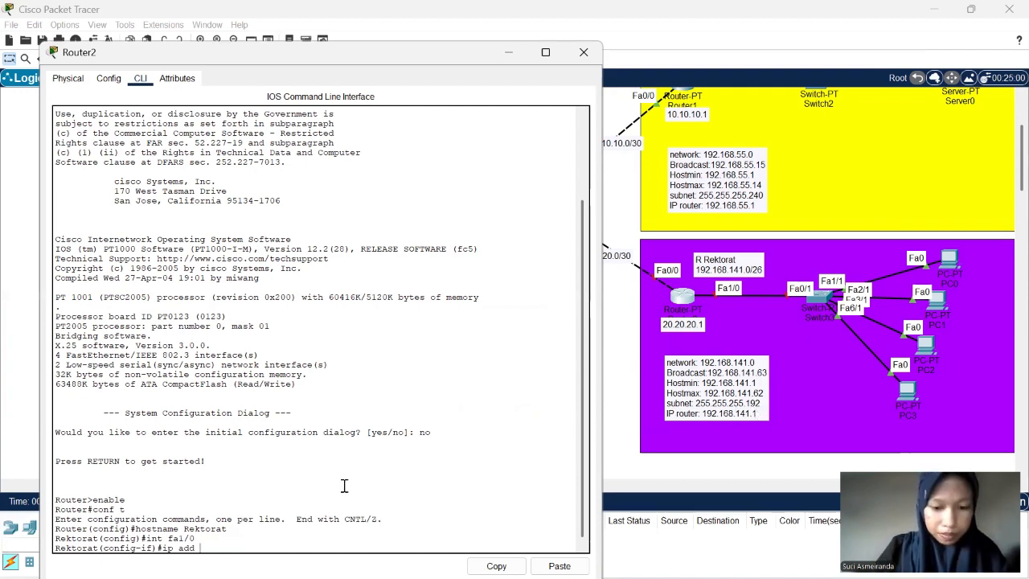
type("192.")
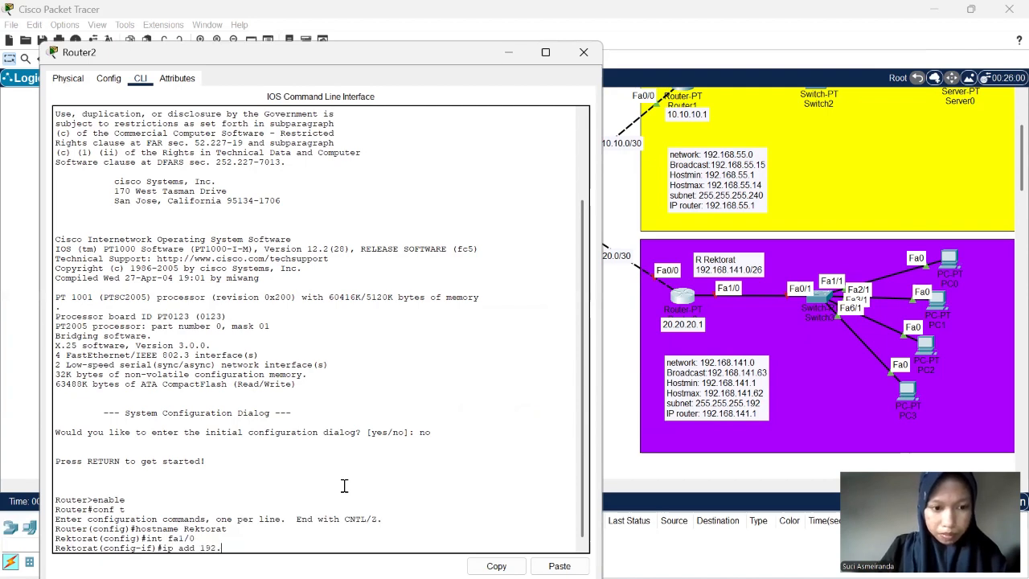
type("168")
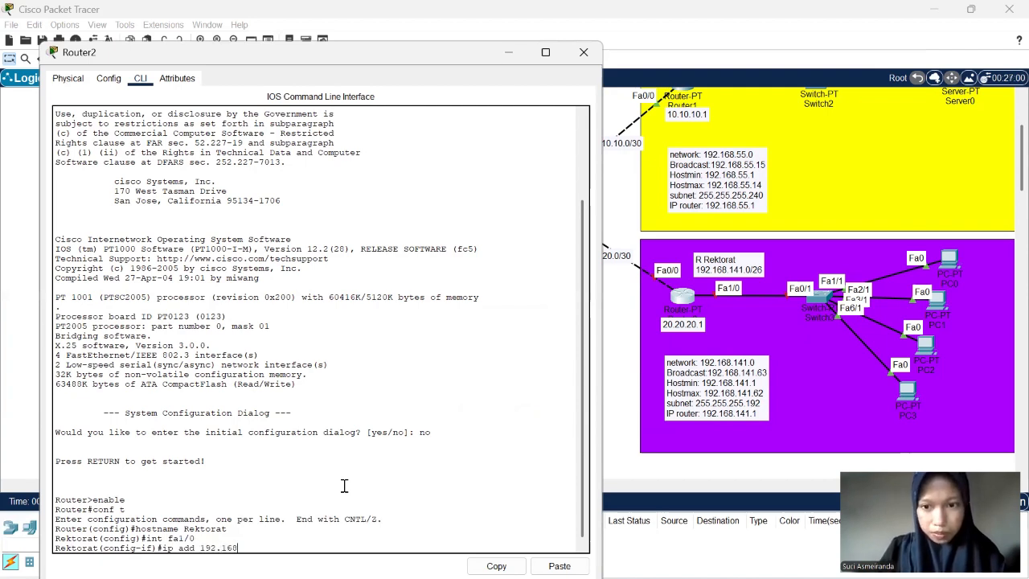
type(".141")
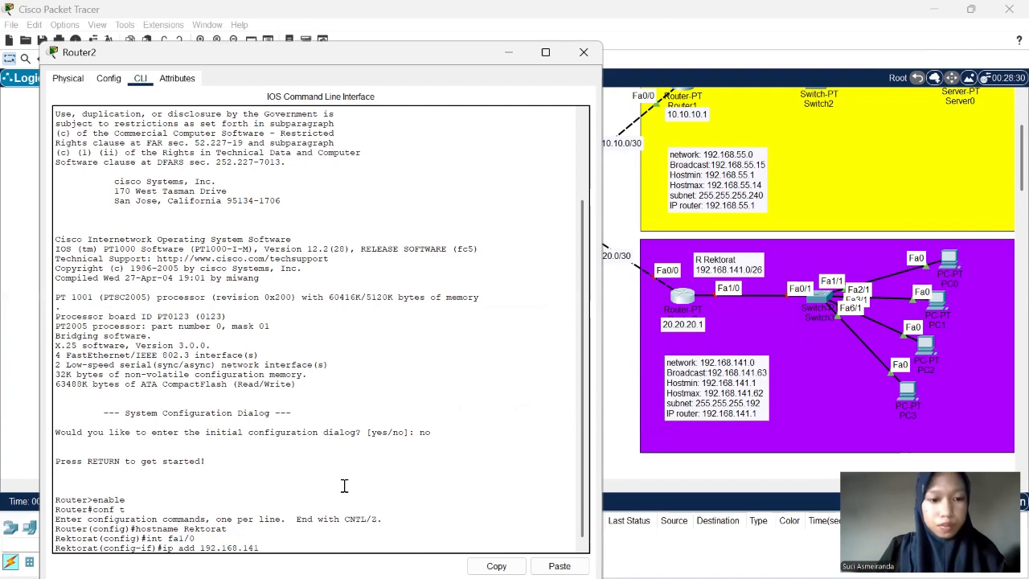
type(".1 255")
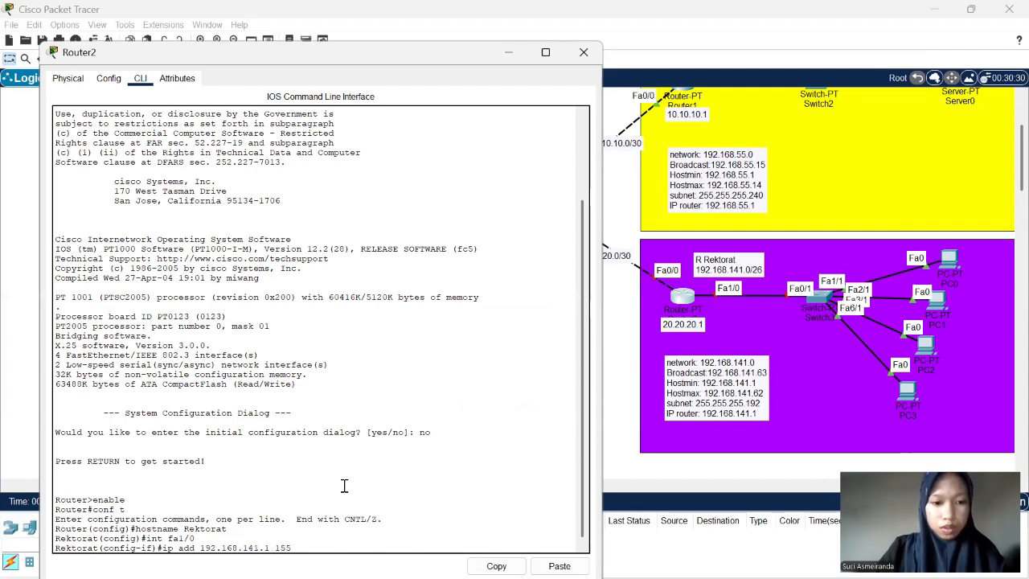
type(".255.255")
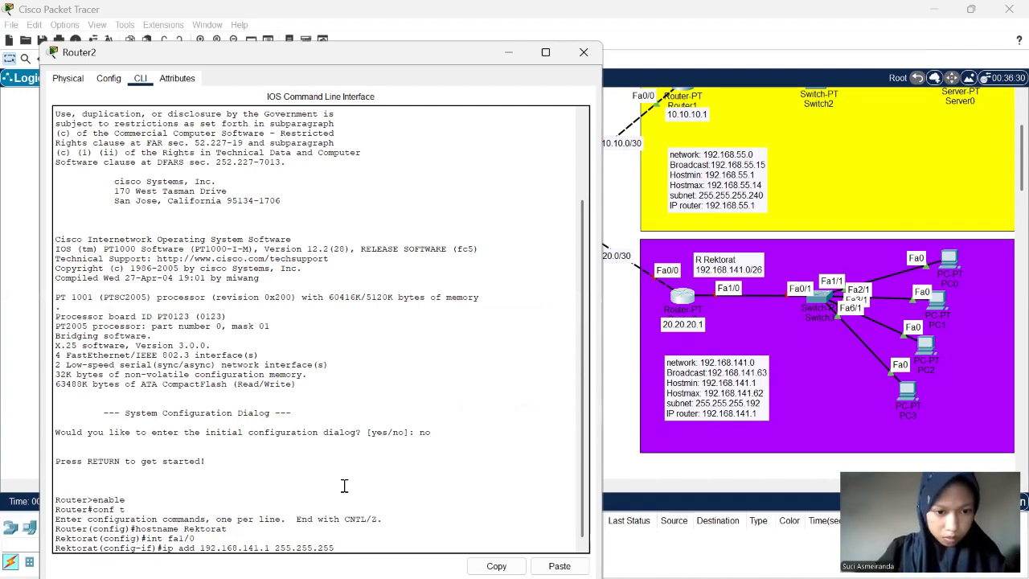
type(".192")
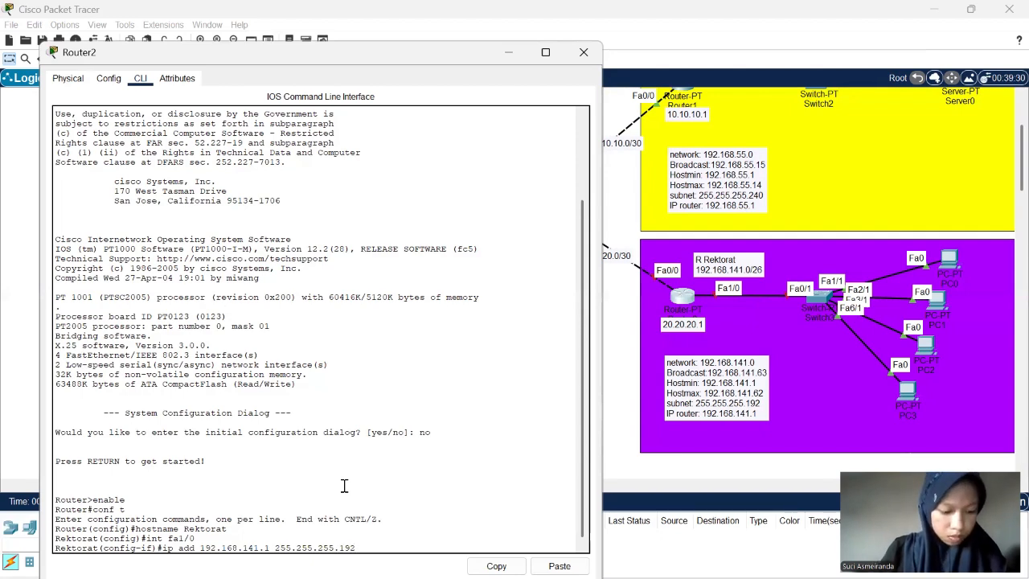
key("Return")
- Enable Router2's interface fa1/0 with no sh and leave the interface configuration with exit
type("no sh")
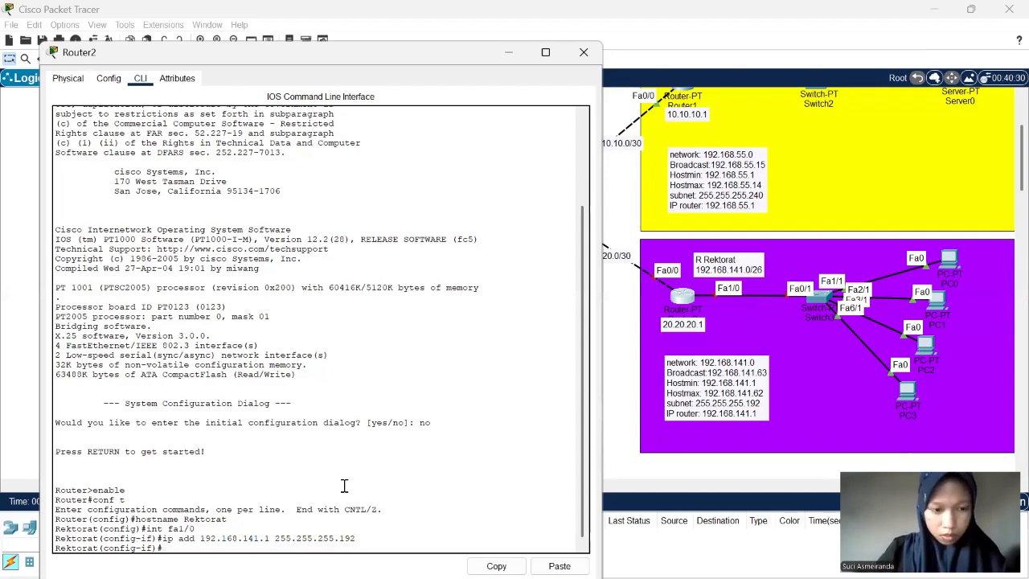
key("Return")
key("Return")
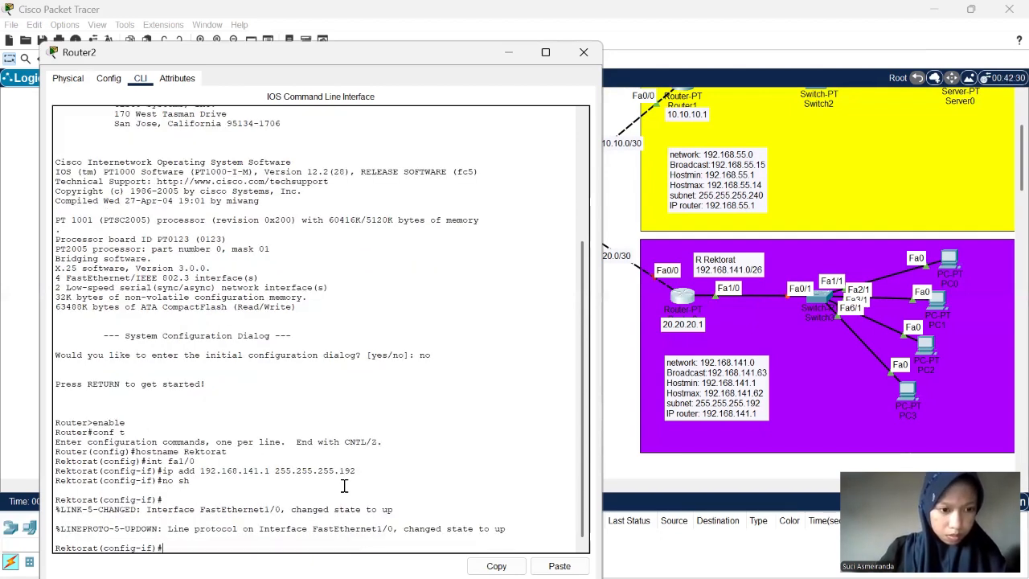
key("Return")
type("e")
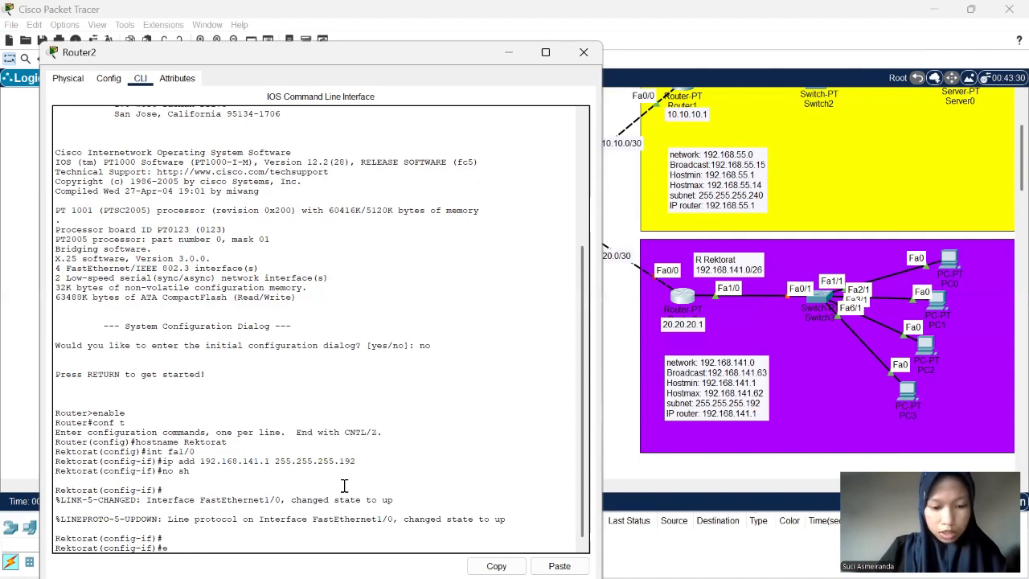
type("xi")
type("t")
key("Return")
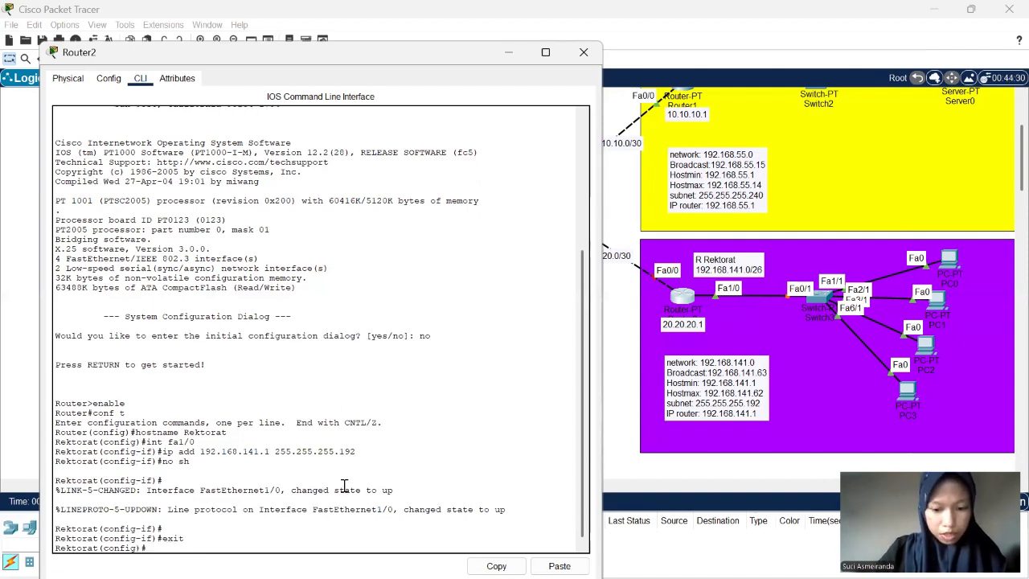
- Enter the configuration of Router2's interface facing the 20.20.20.0/30 link with int fa0/0
type("int")
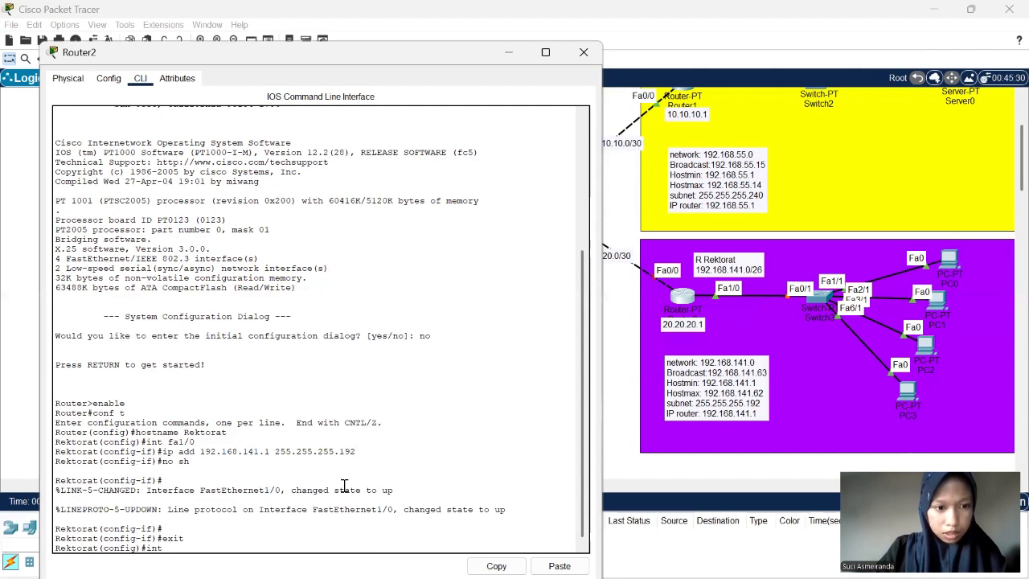
type(" f")
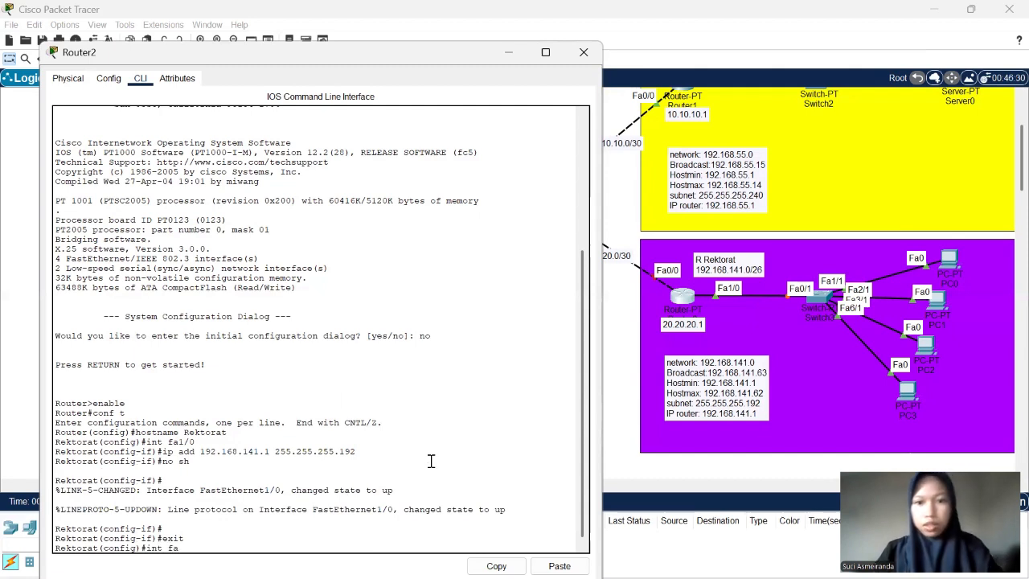
type("a")
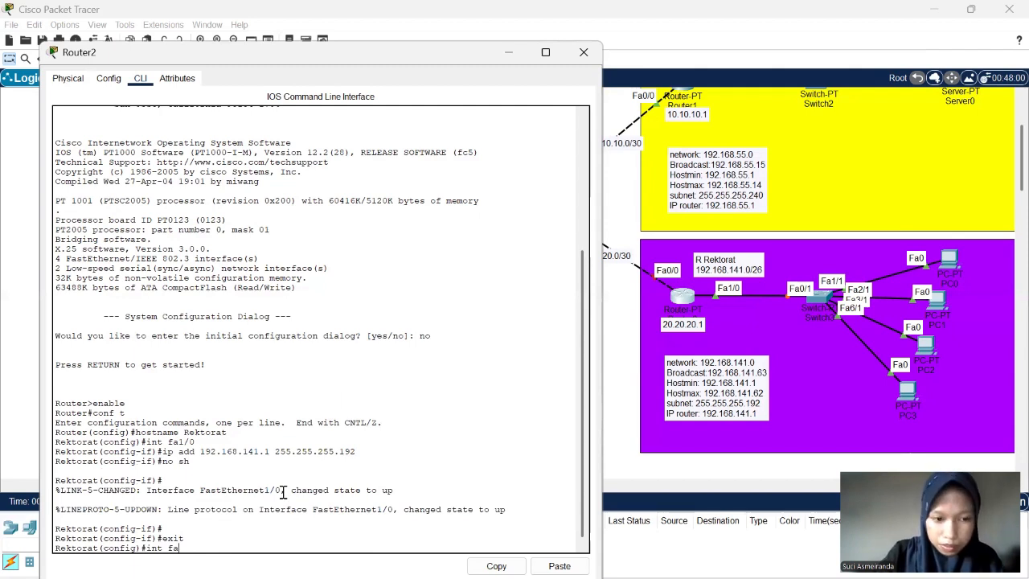
type("0/0")
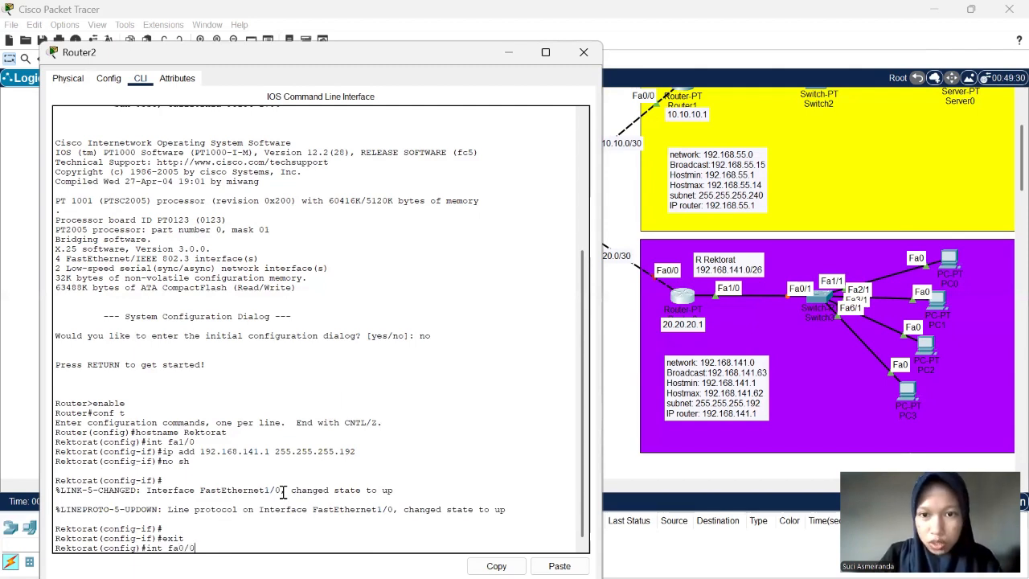
scroll(624, 268, "left", 1)
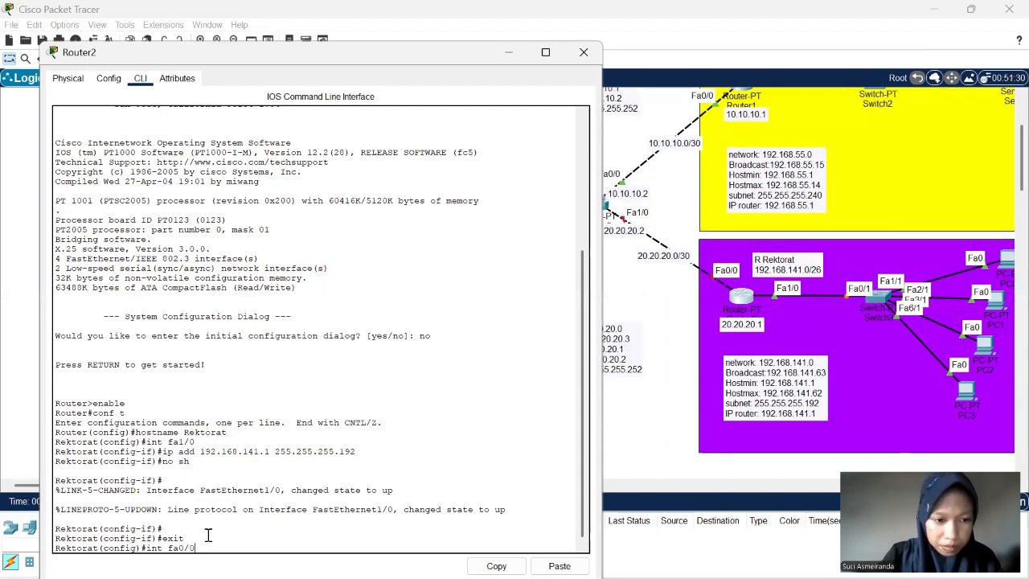
key("Return")
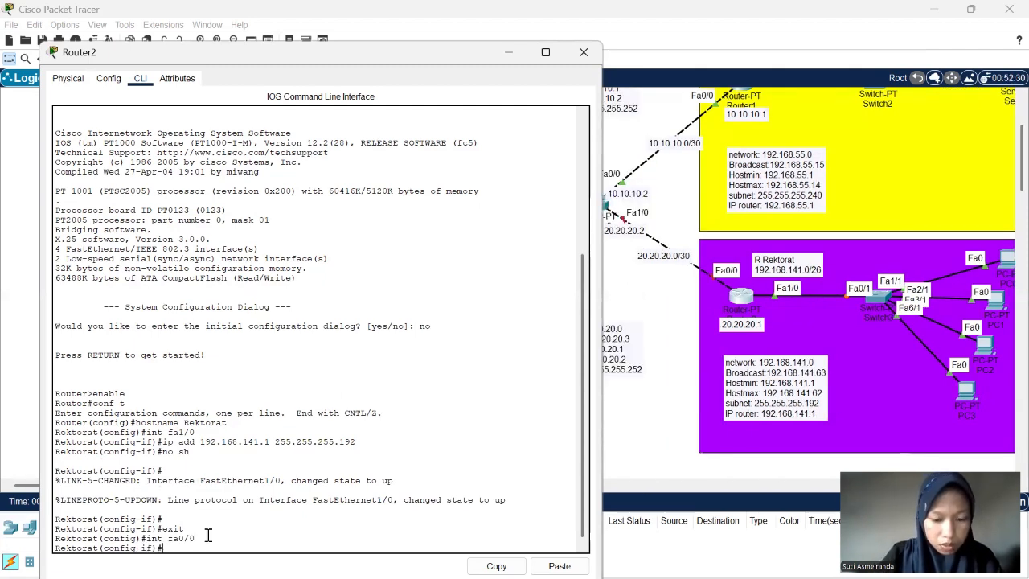
- Assign address 20.20.20.1 with mask 255.255.255.252 to Router2's interface fa0/0 using ip add
type("ip")
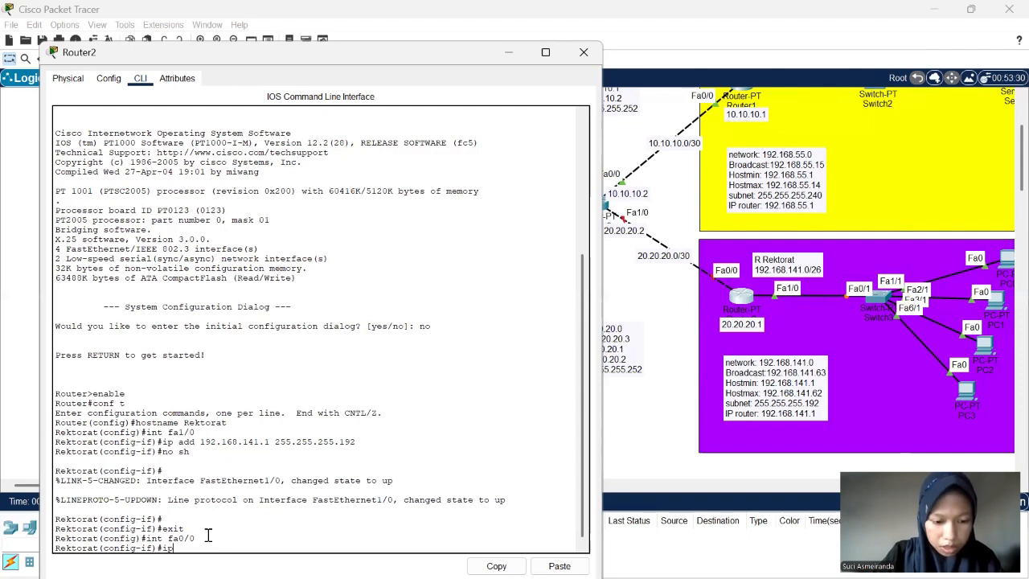
type(" add")
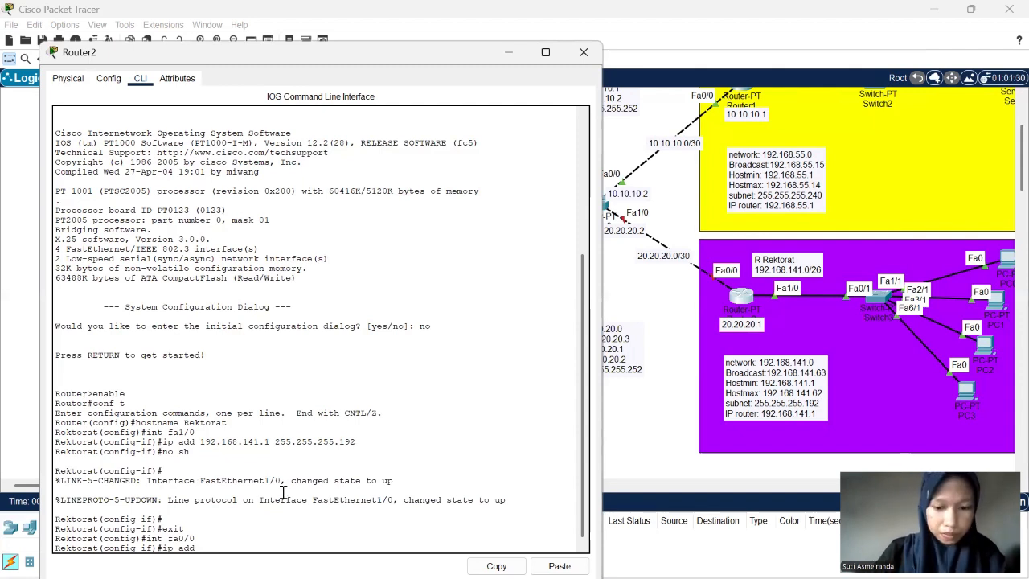
type("20.20.")
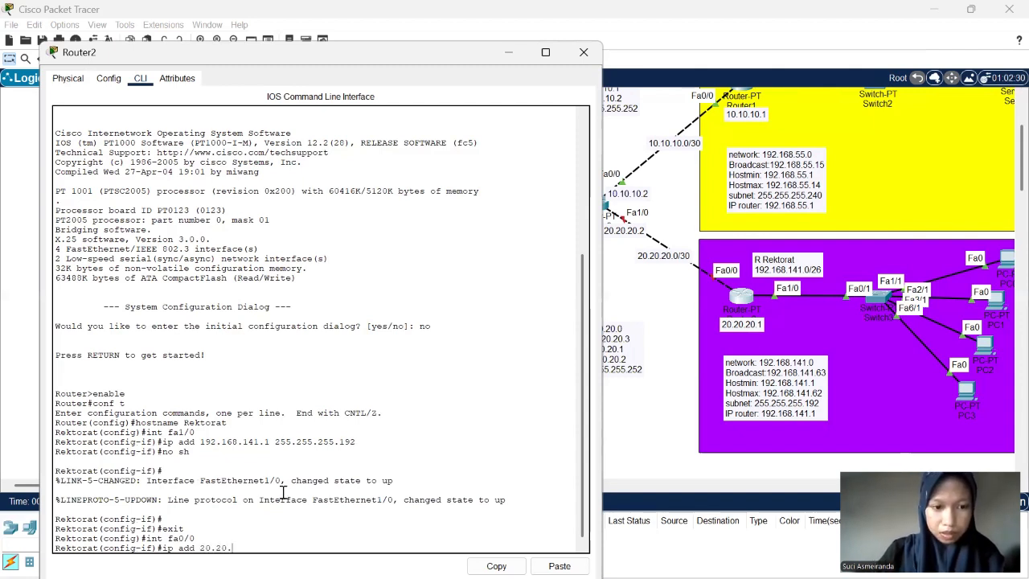
type("20.1")
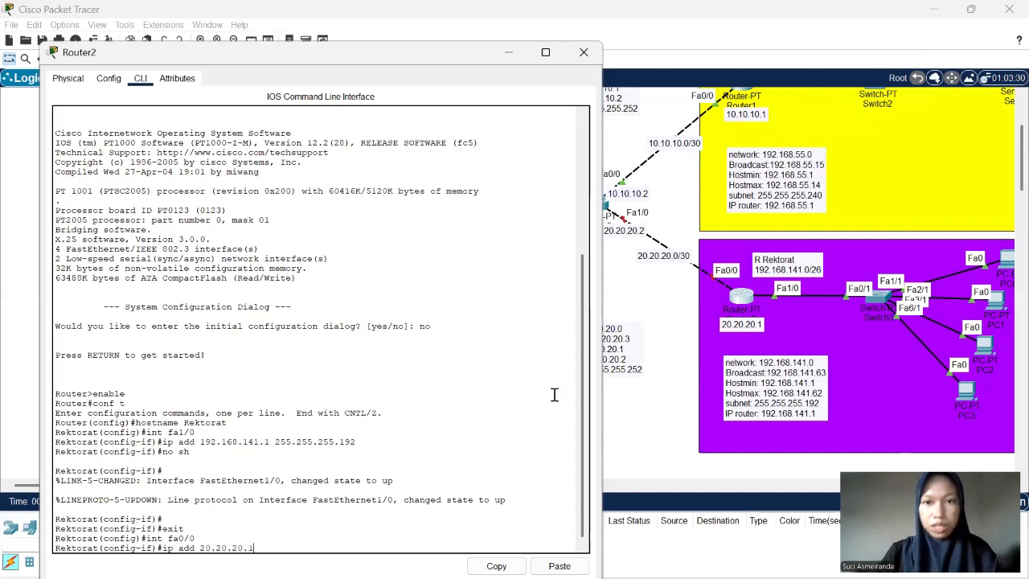
scroll(748, 169, "up", 2)
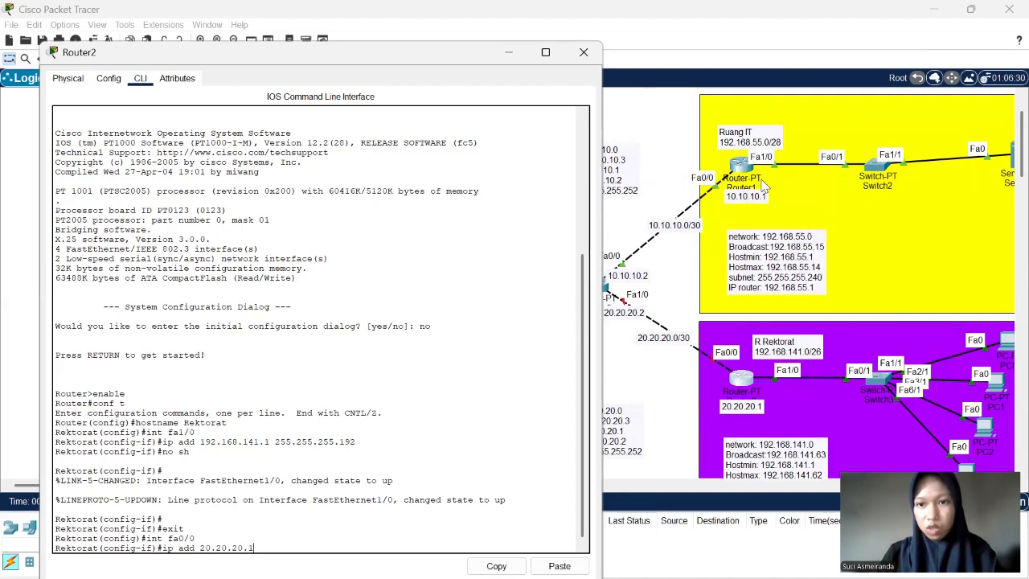
scroll(760, 336, "down", 2)
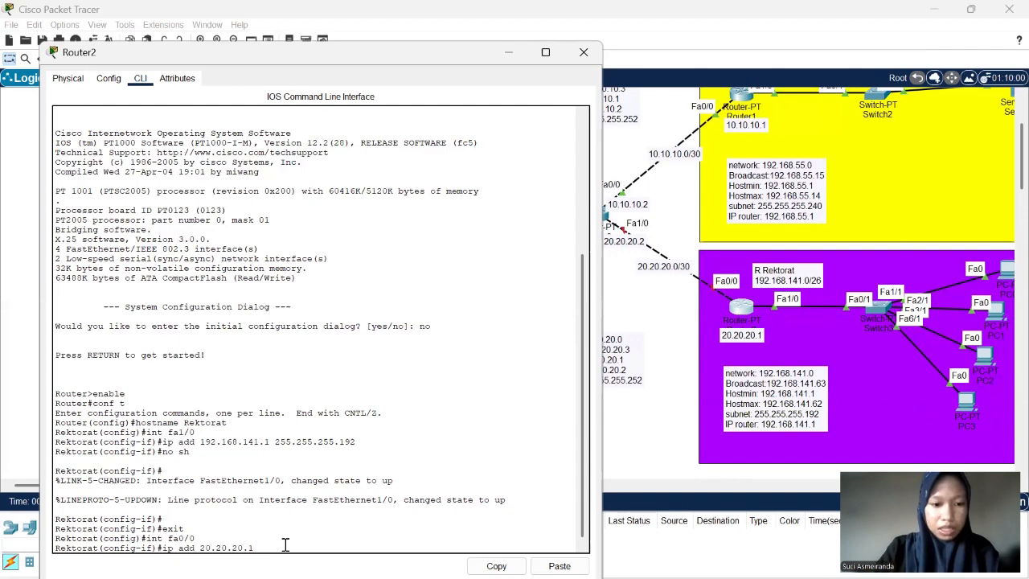
type("2")
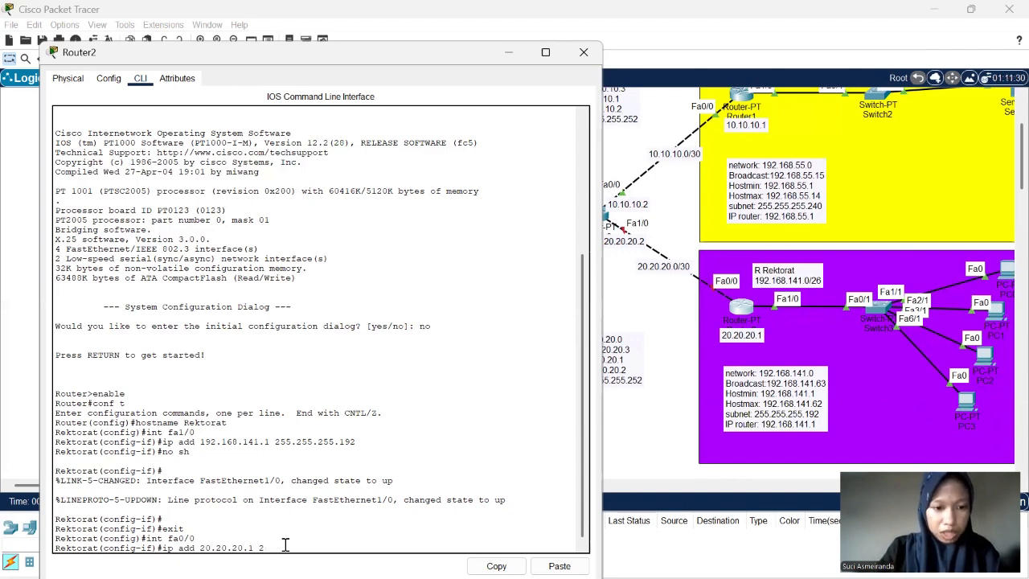
type("55.255")
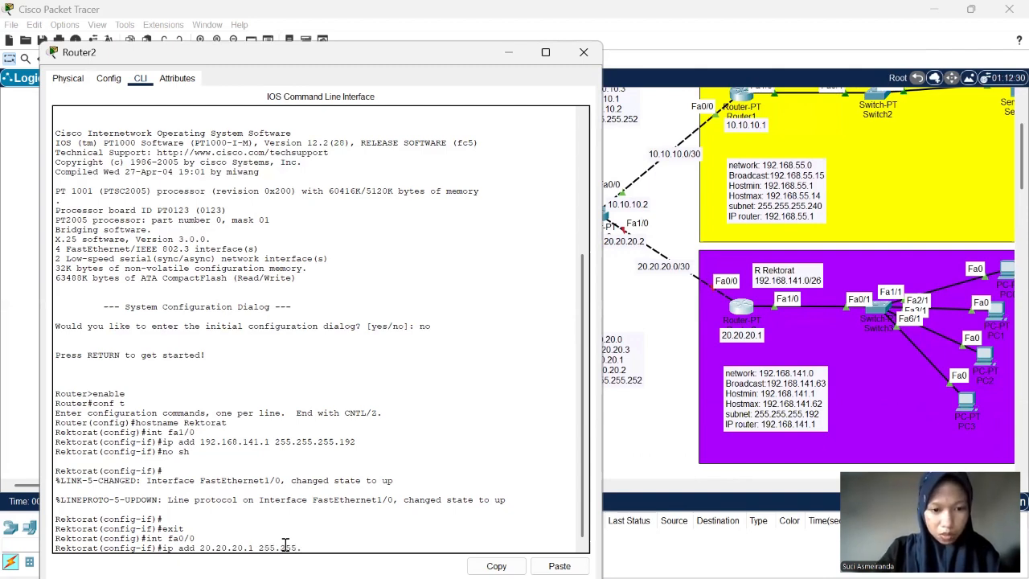
type(".255.252")
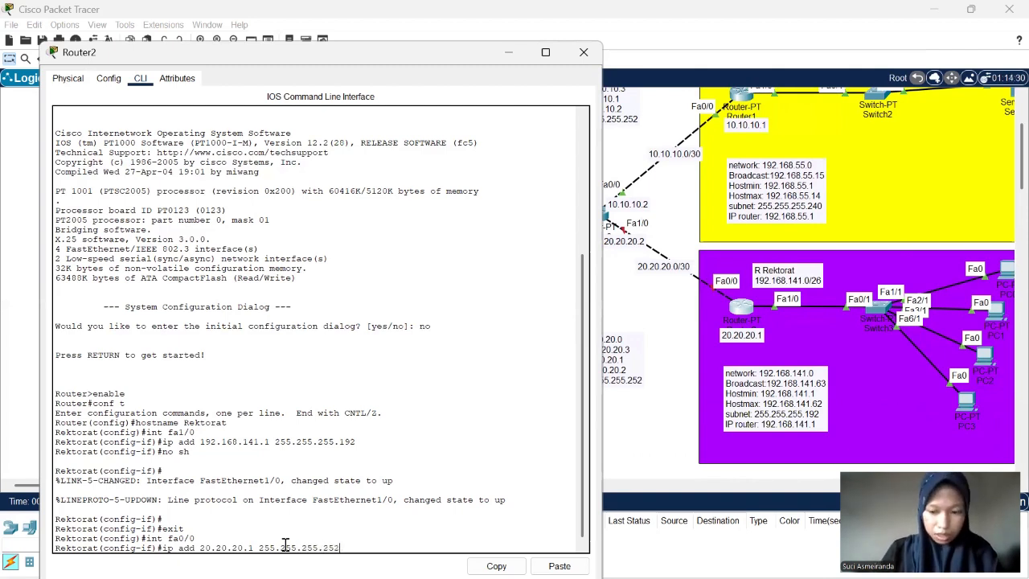
key("Return")
- Enable Router2's interface fa0/0 with no sh and close the router's configuration window
type("no")
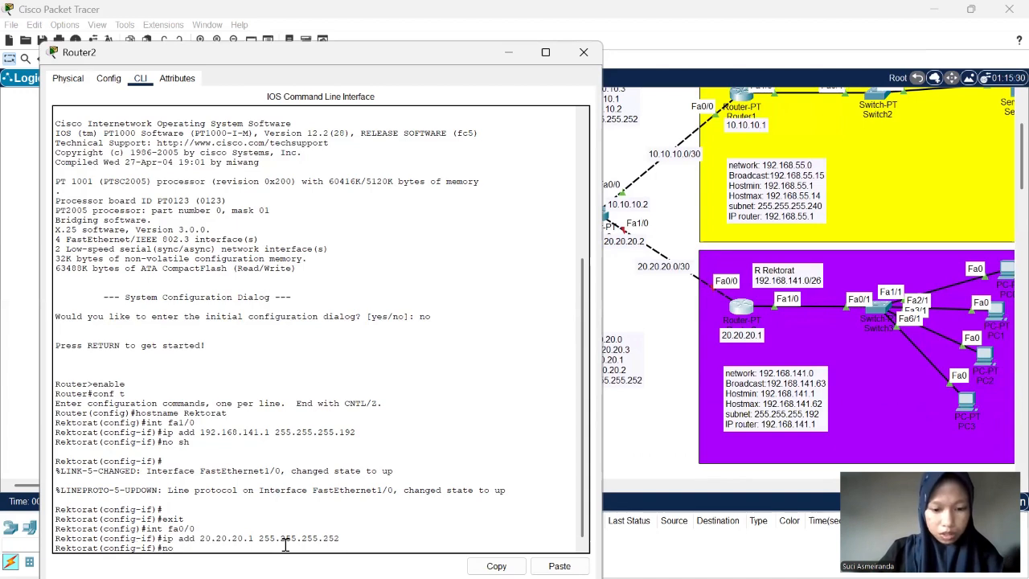
type(" sh")
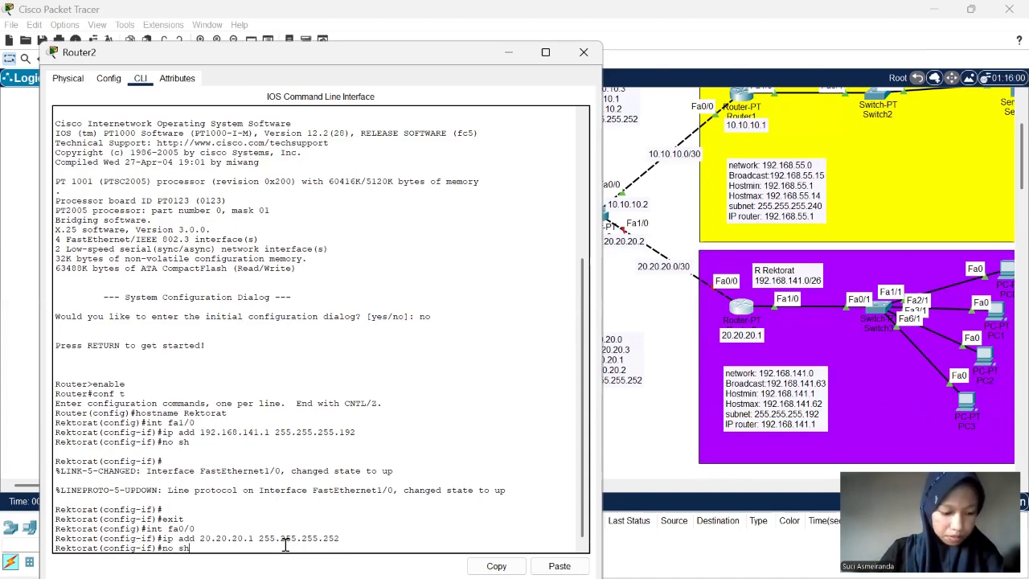
key("Return")
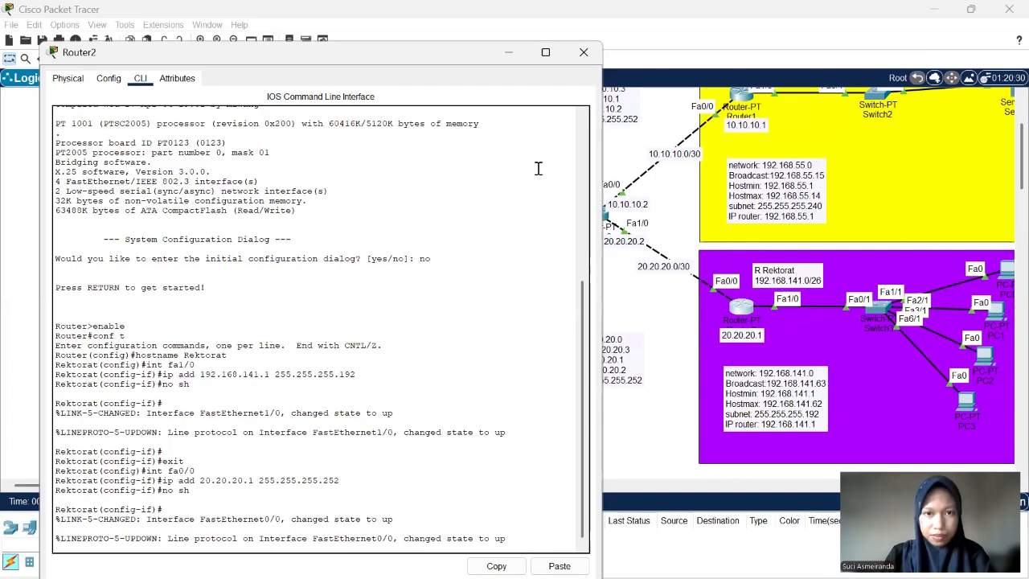
left_click(585, 54)
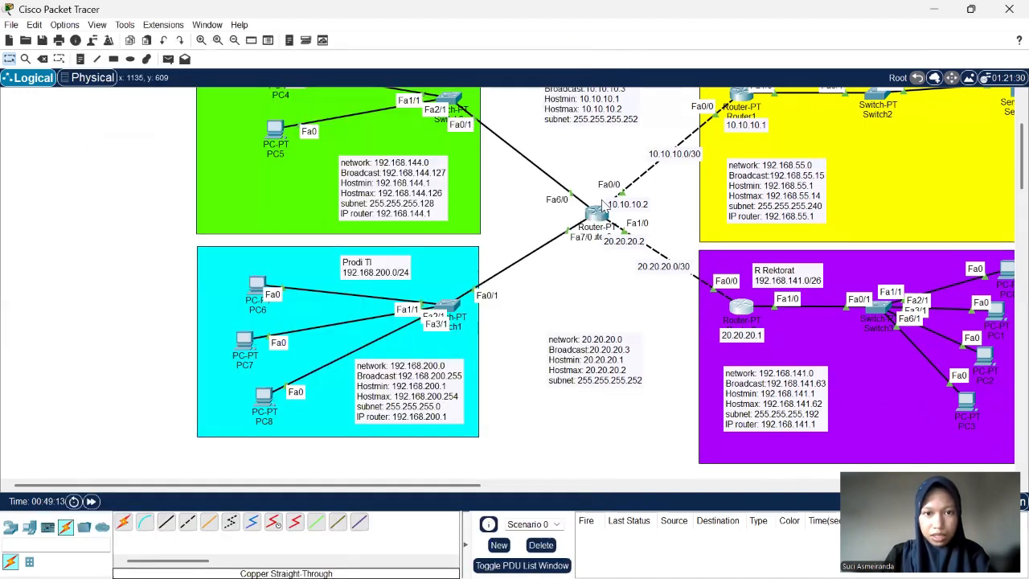
- Examine the link indicators between the central router, Ruang IT, R Rektorat, Prodi SI and Prodi TI across the topology
scroll(619, 256, "up", 2)
scroll(619, 256, "right", 2)
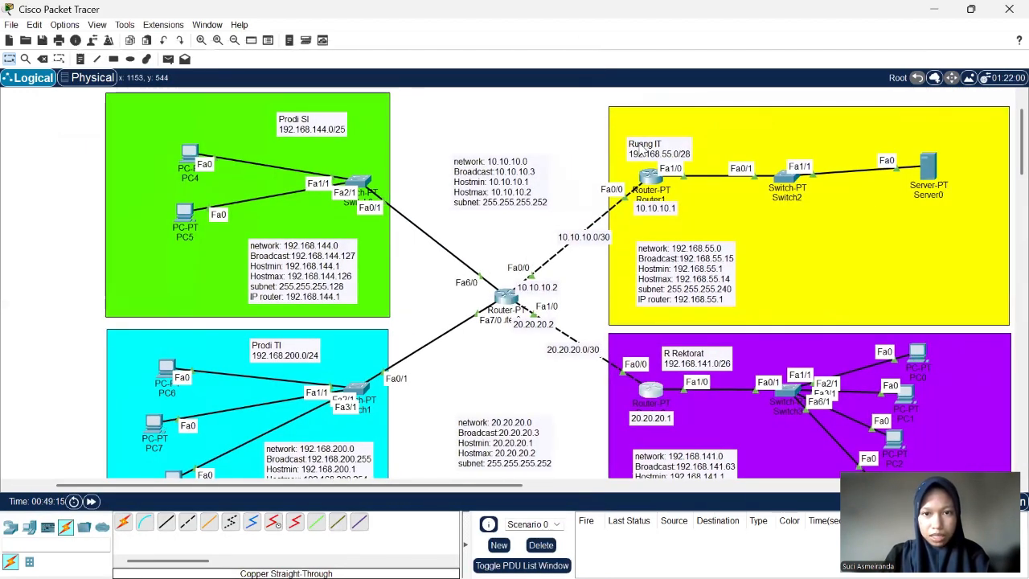
scroll(624, 314, "down", 2)
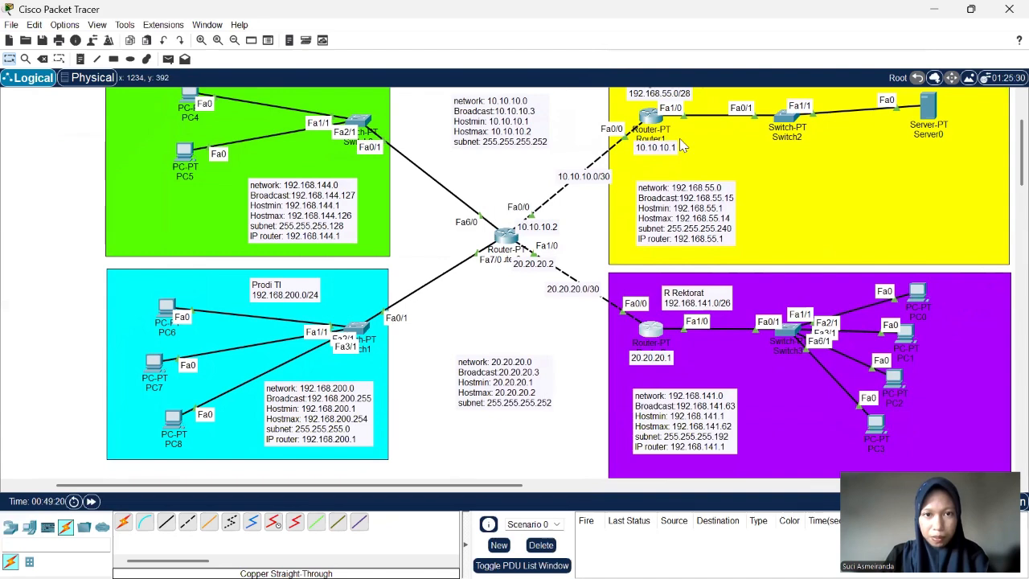
scroll(697, 275, "right", 2)
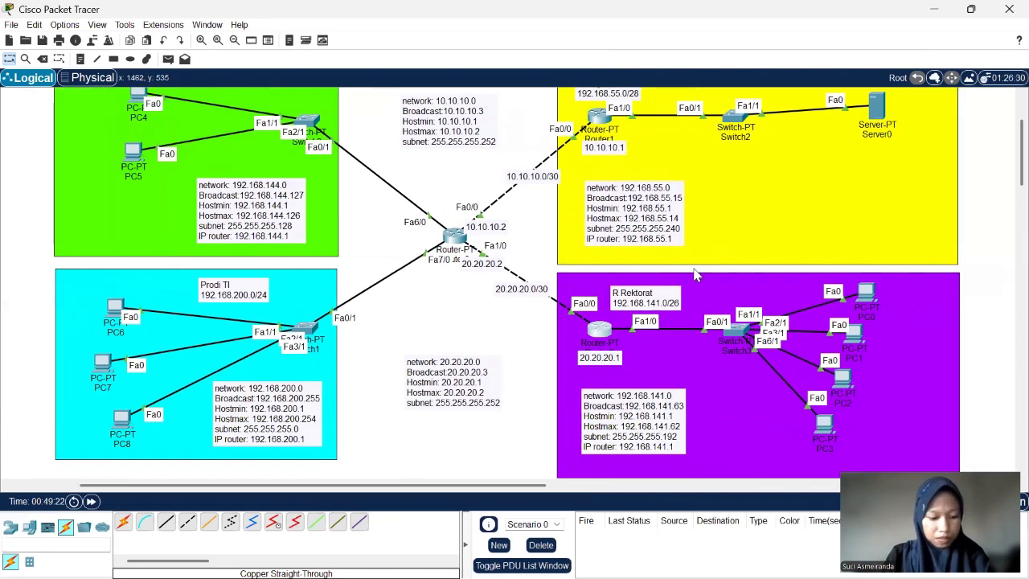
scroll(696, 275, "right", 6)
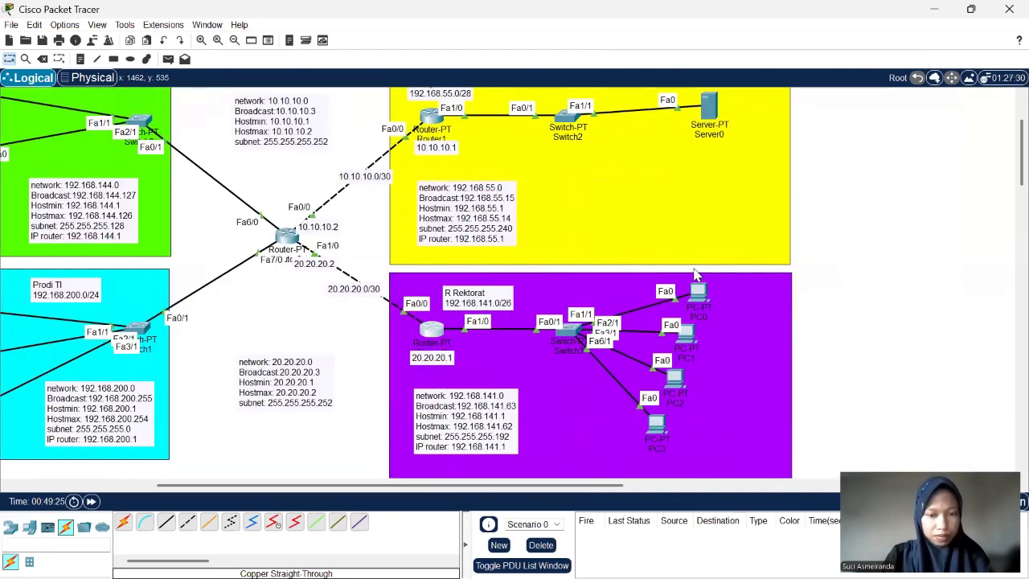
scroll(696, 275, "left", 7)
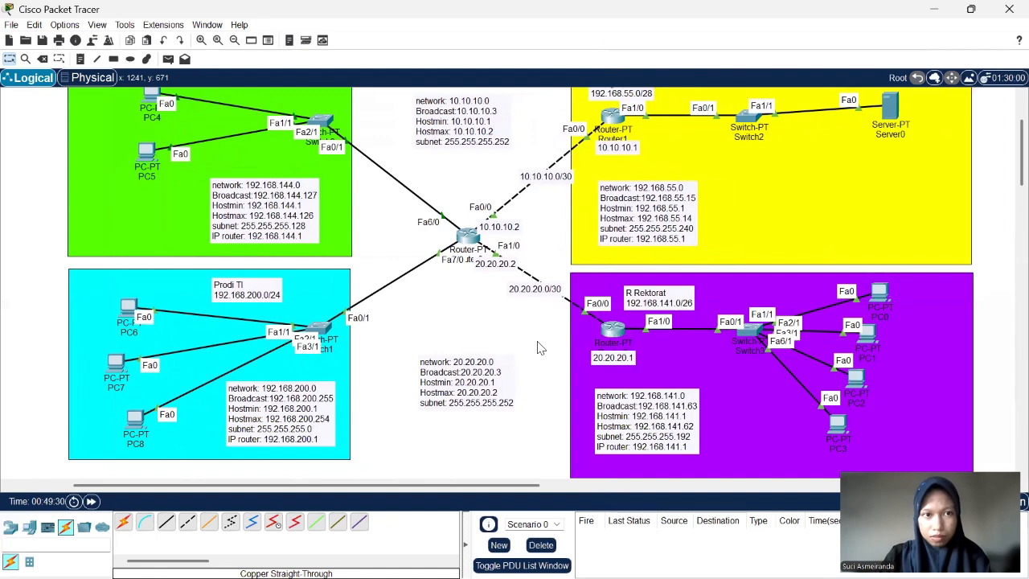
scroll(540, 348, "down", 1)
scroll(541, 347, "left", 1)
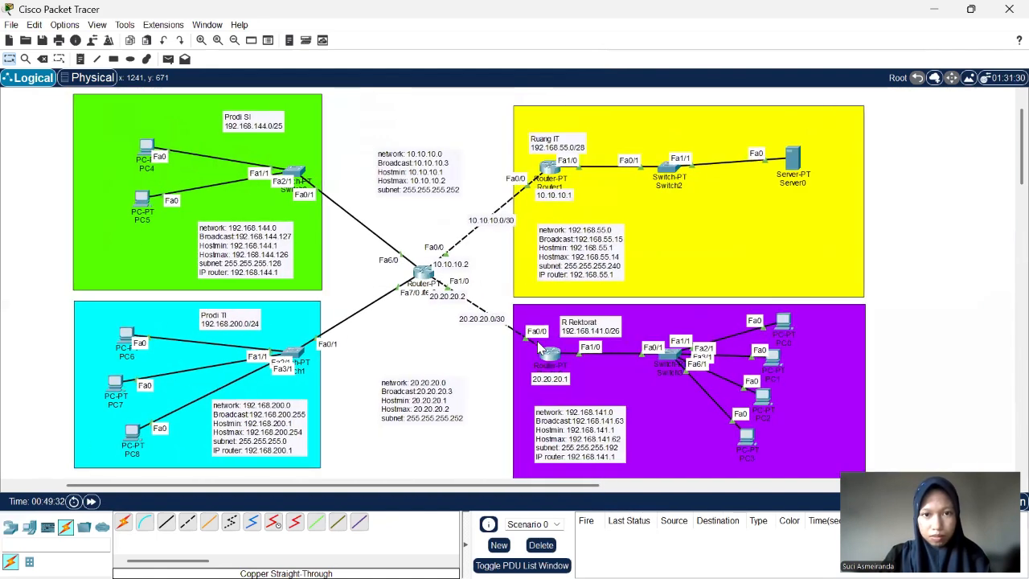
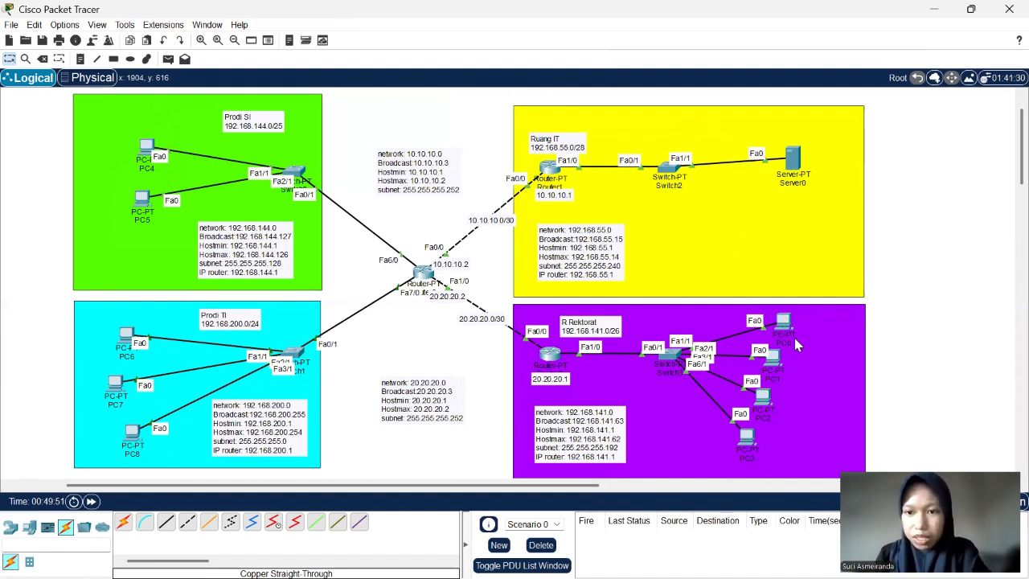
- Open PC0's static IP configuration and move its window clear of the R Rektorat network
left_click(783, 326)
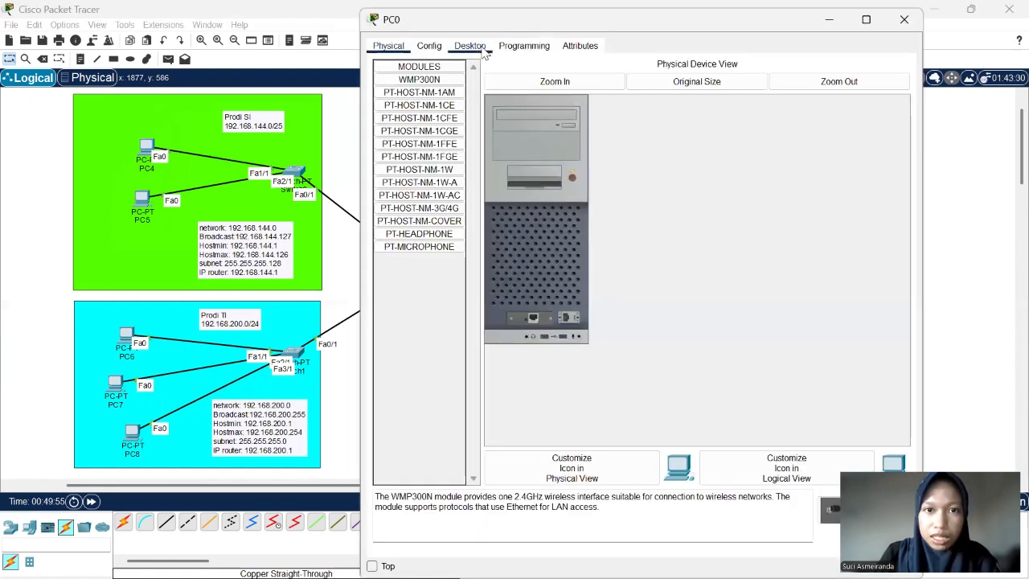
left_click(475, 47)
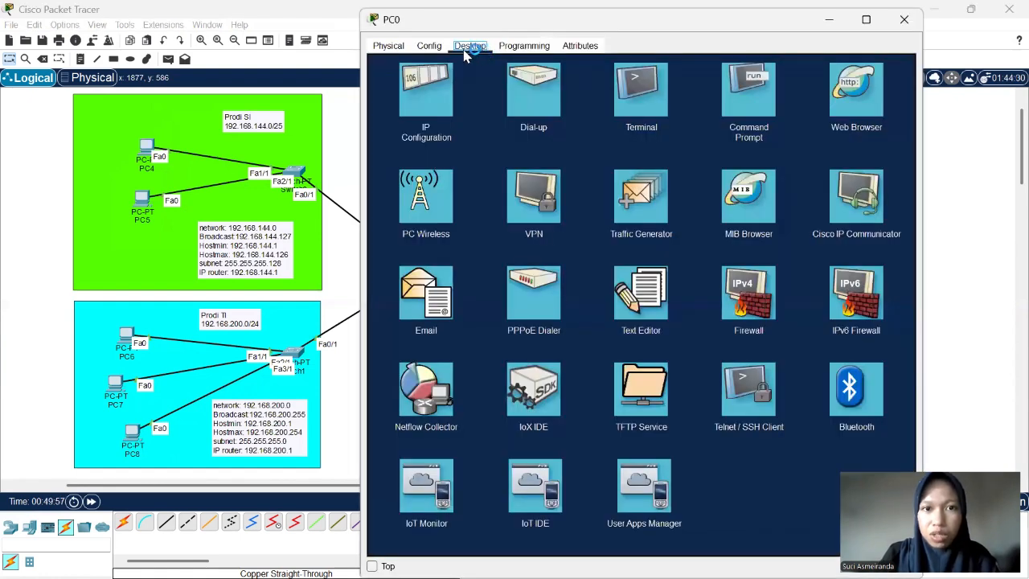
left_click(429, 115)
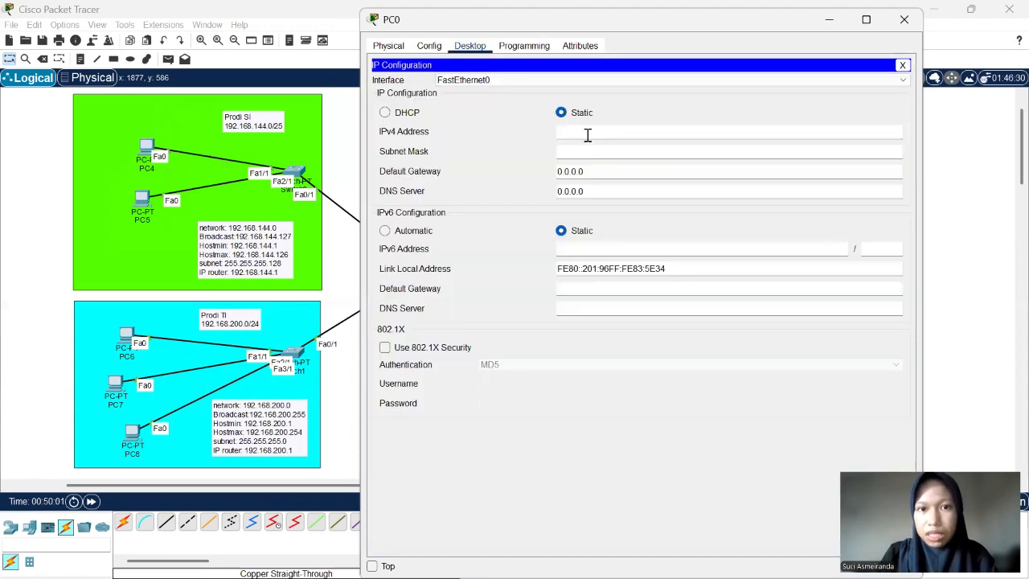
left_click(575, 138)
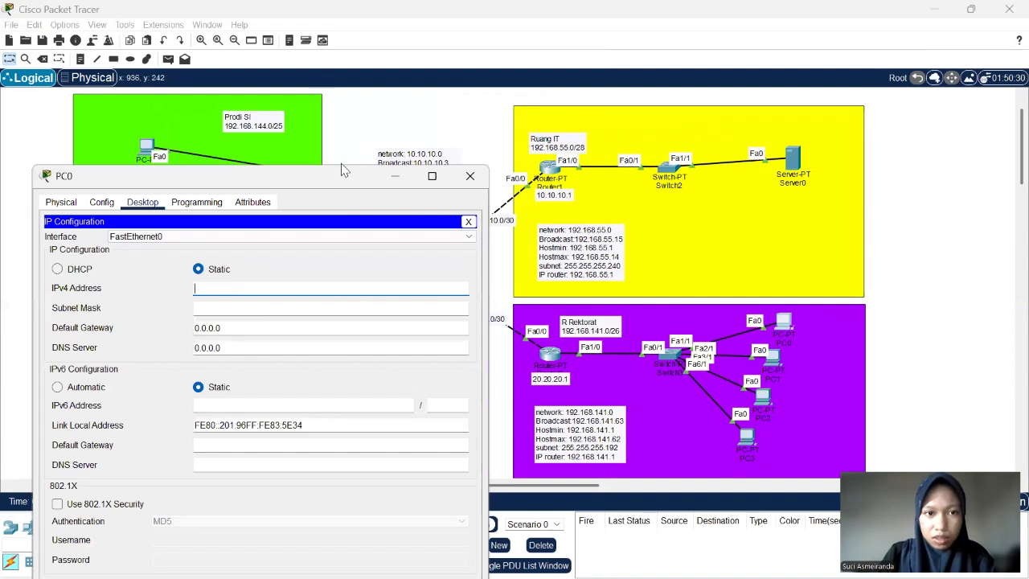
left_click_drag(341, 180, 349, 127)
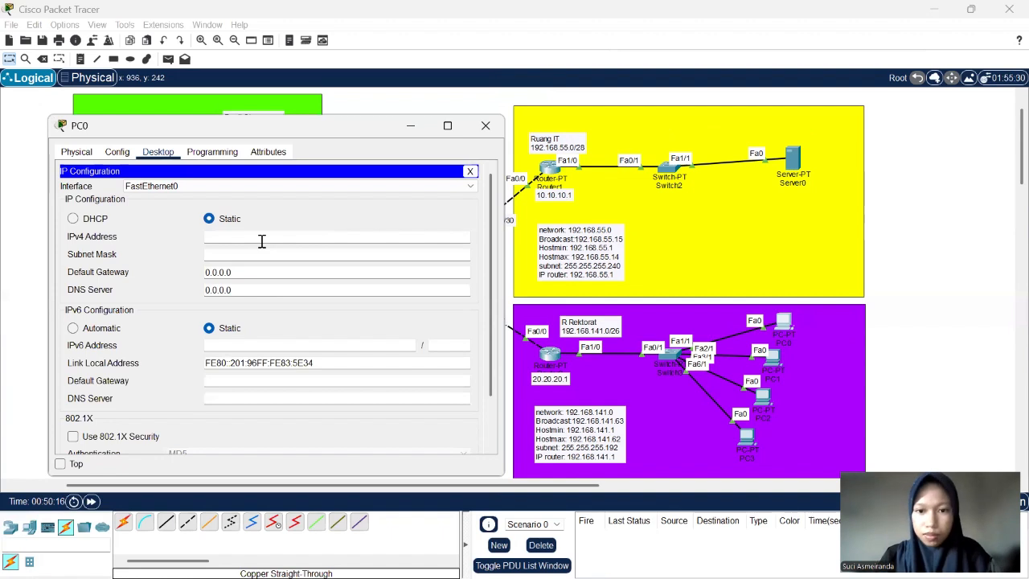
- Try to assign the IPv4 address 192.168.141.1 to PC0
type("1")
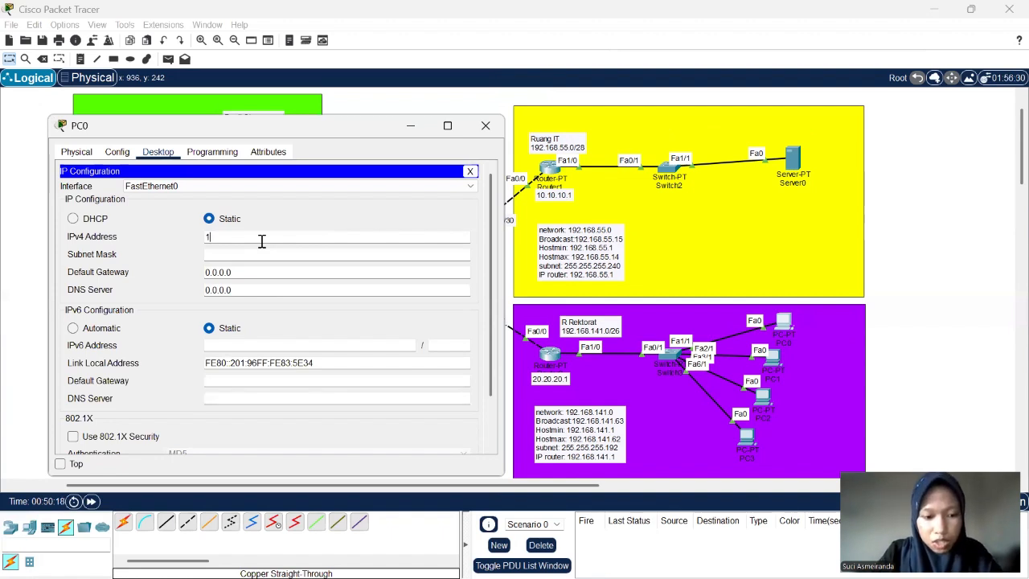
type("92.1")
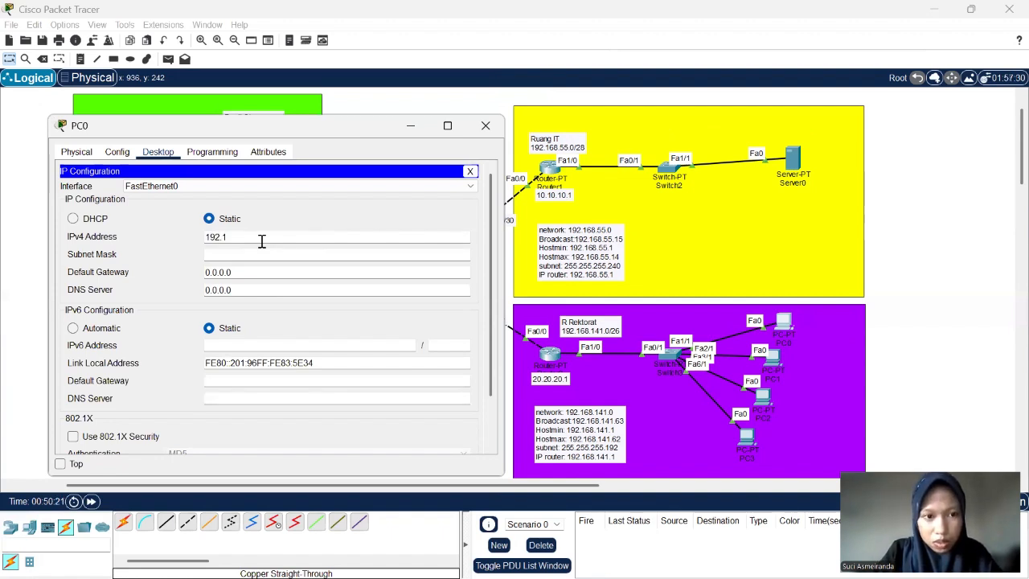
type("68")
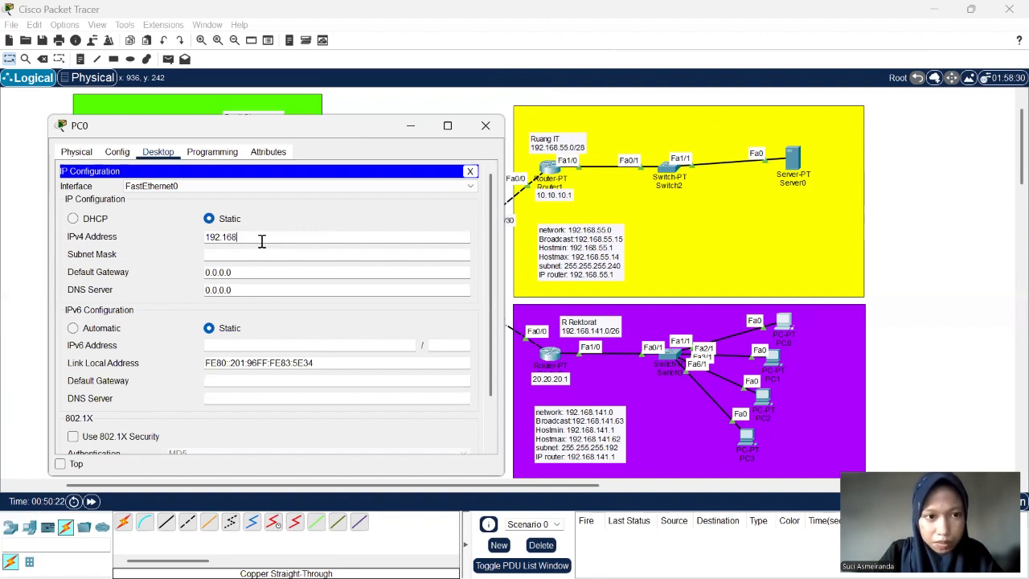
type(".")
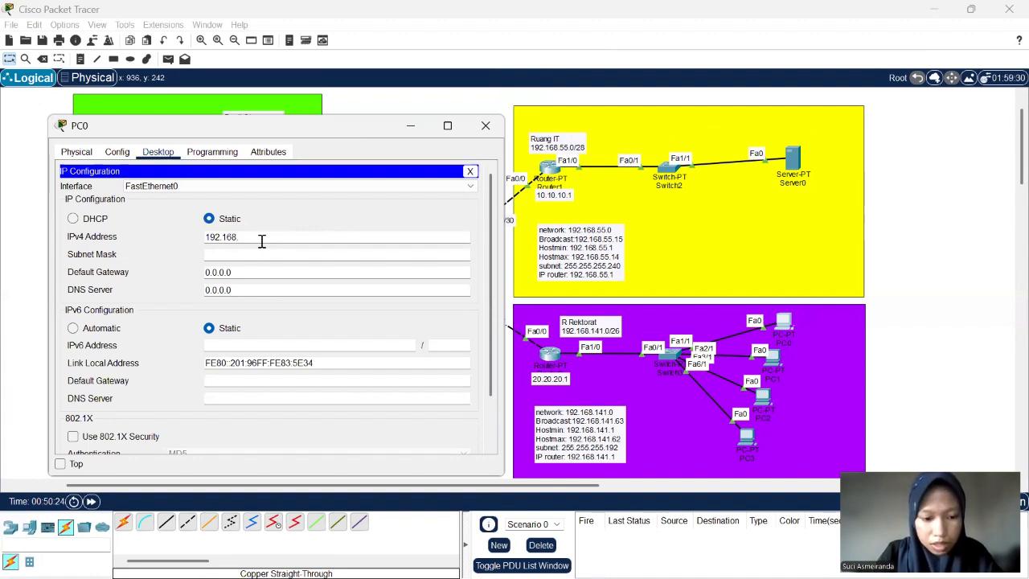
type("141")
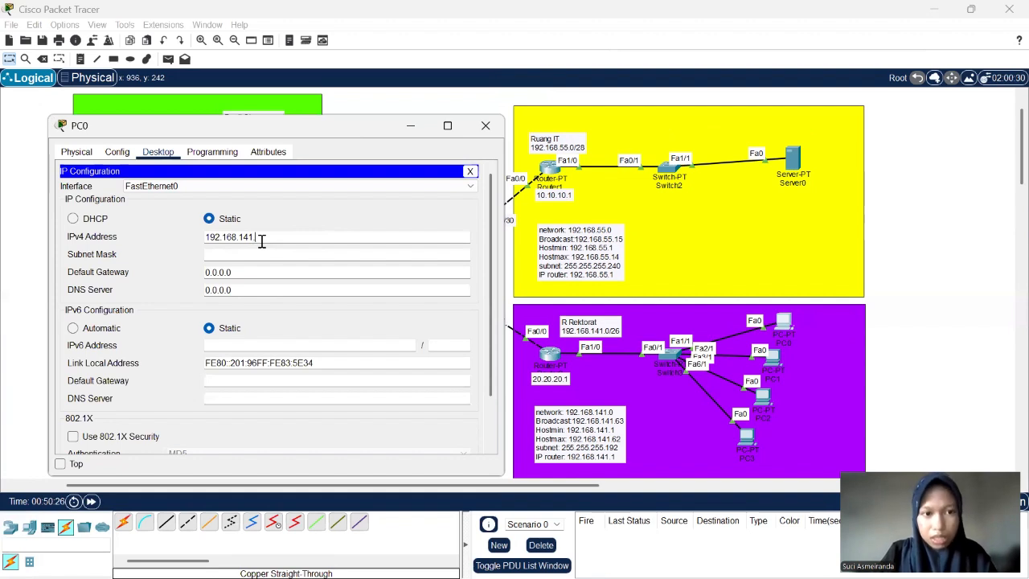
type(".")
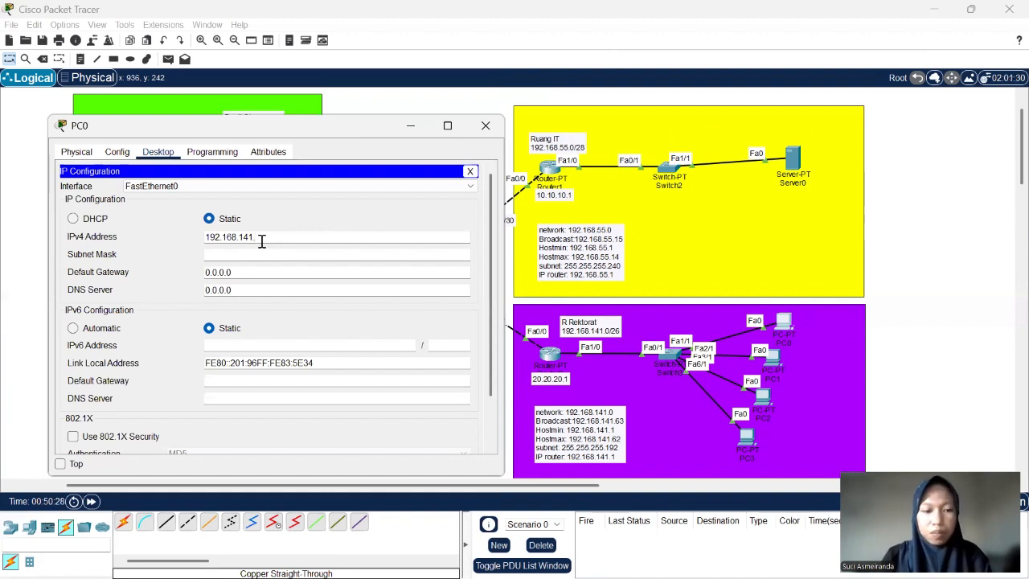
type("1")
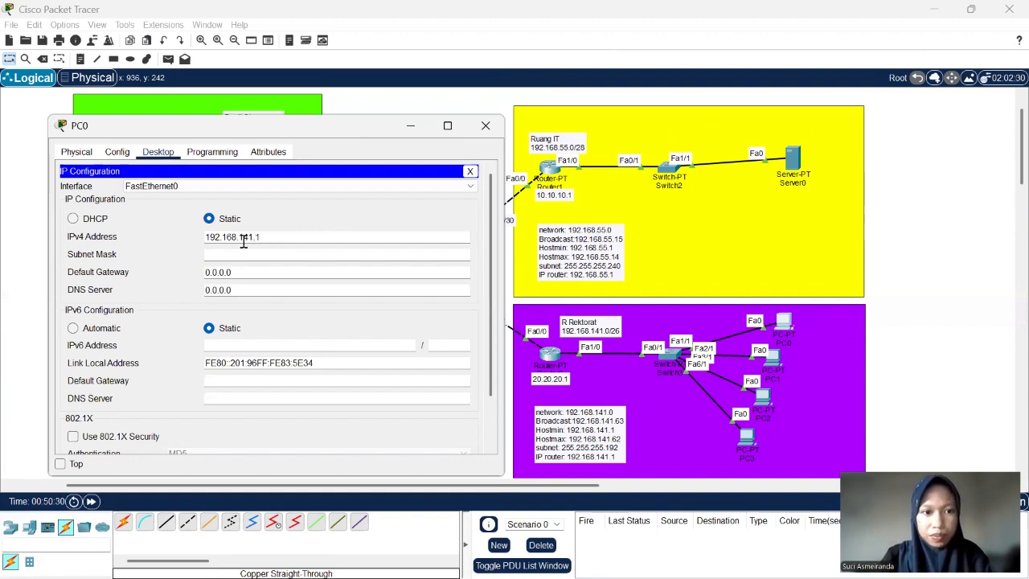
left_click(240, 254)
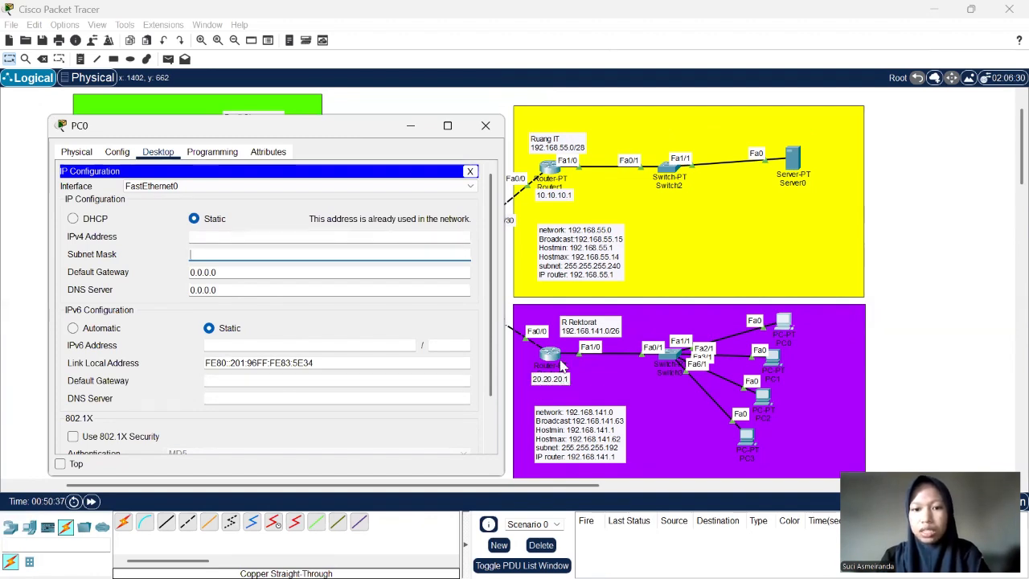
- Assign PC0 the IPv4 address 192.168.141.2 with subnet mask 255.255.255.192
left_click(257, 238)
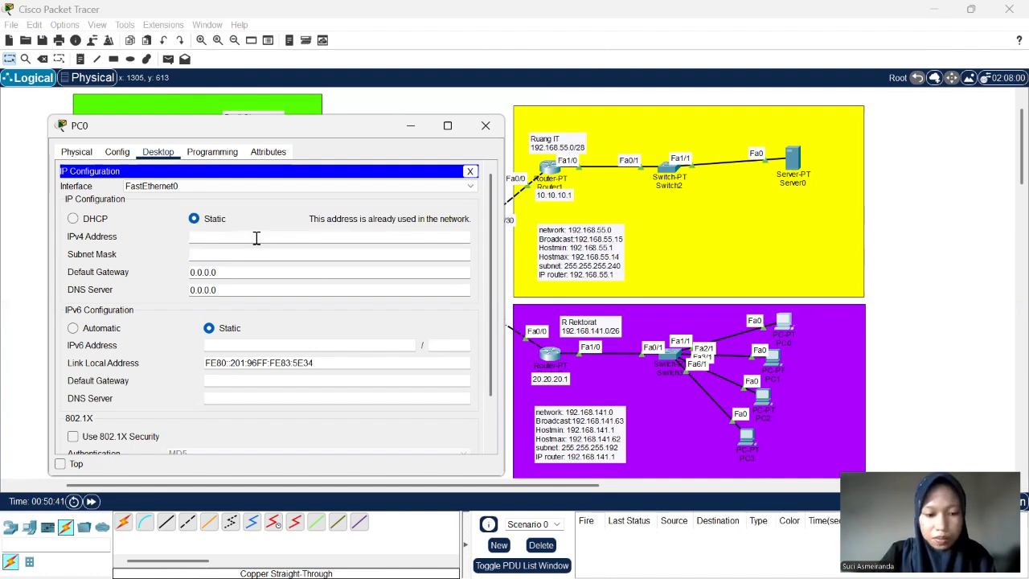
type("192")
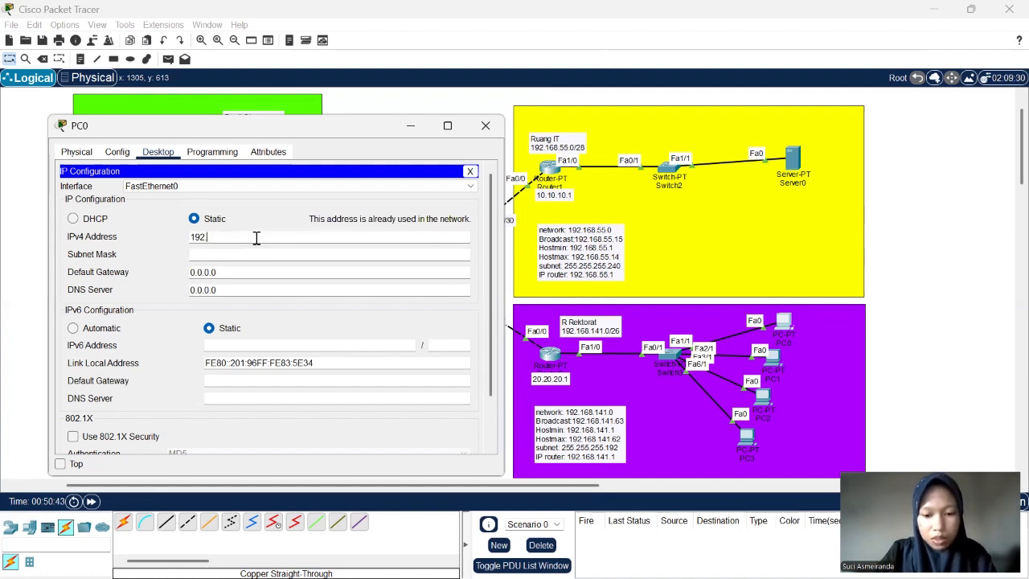
type(".16")
type("8")
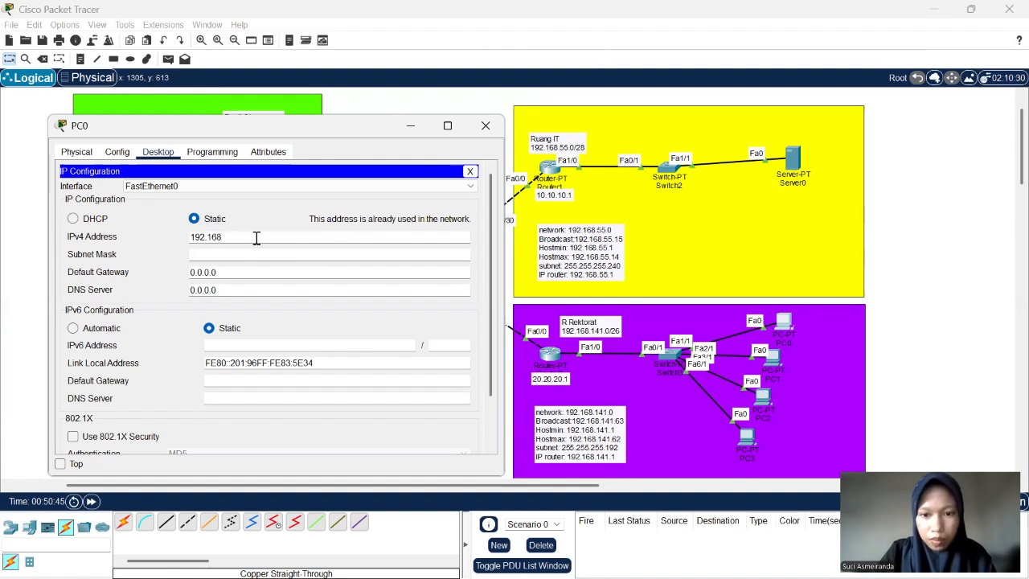
type(".141")
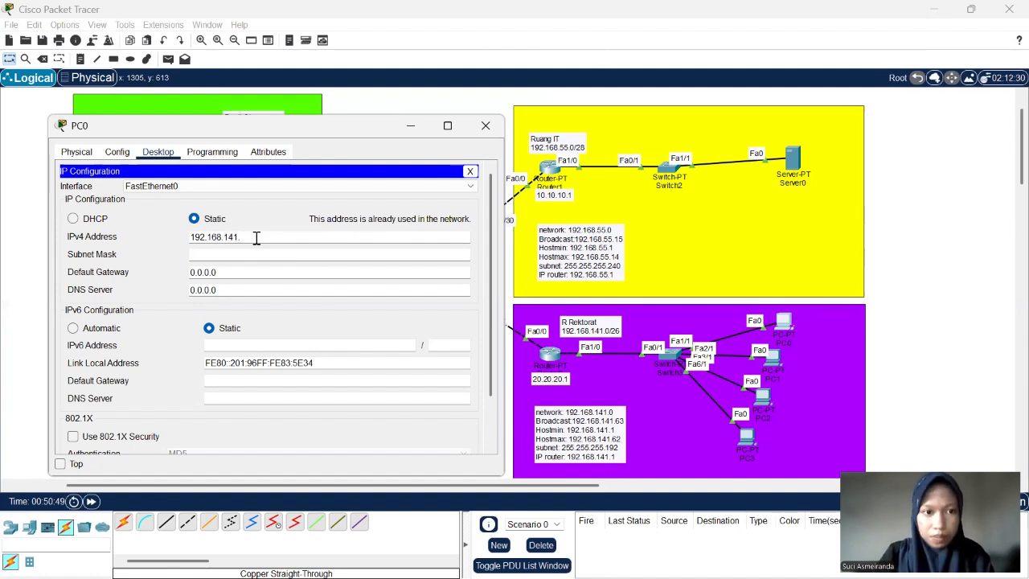
type(".2")
left_click(248, 255)
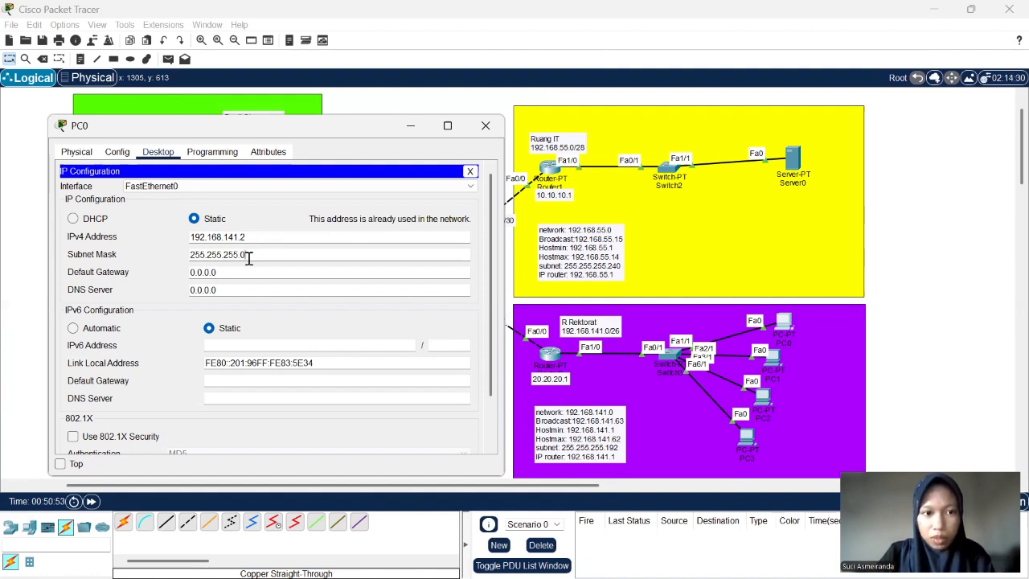
key("BackSpace")
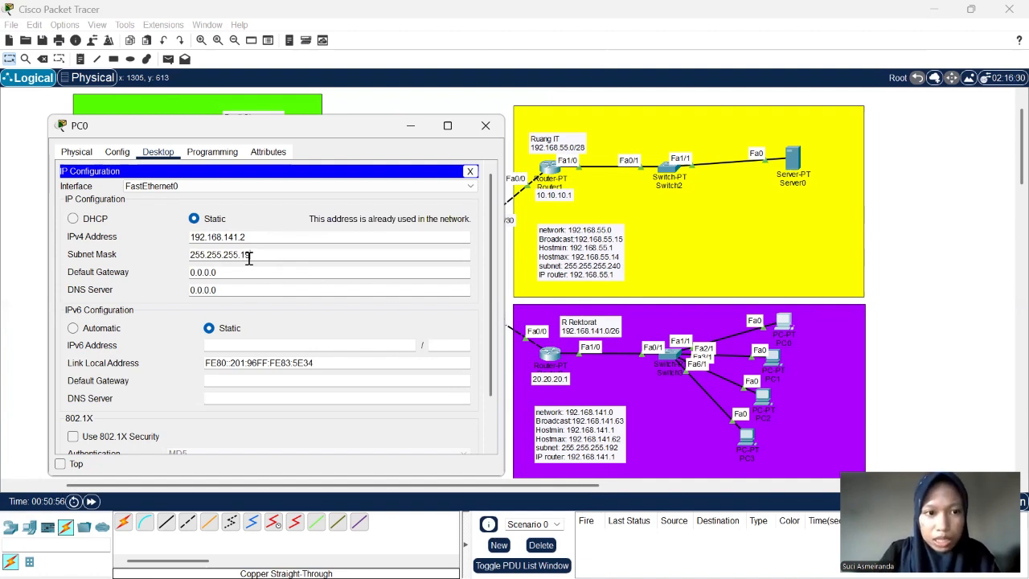
type("192")
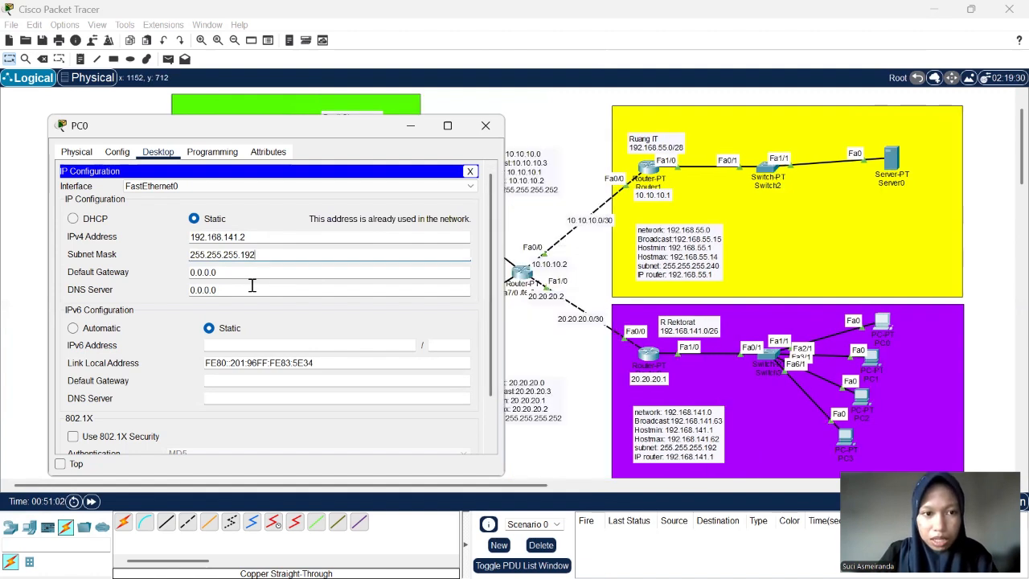
- Set PC0's default gateway to 192.168.141.1
left_click(215, 271)
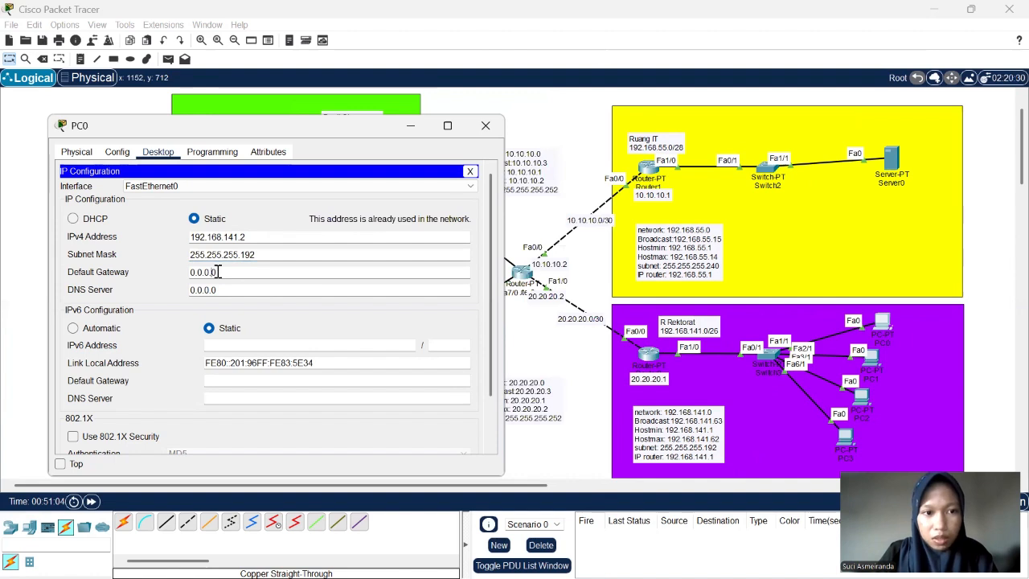
left_click_drag(211, 271, 184, 276)
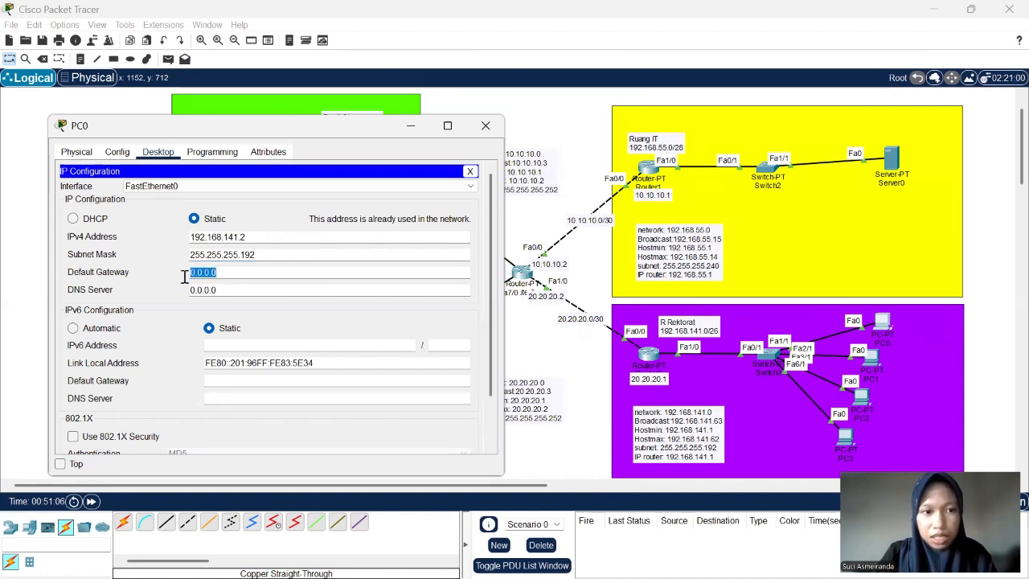
key("BackSpace")
left_click(263, 236)
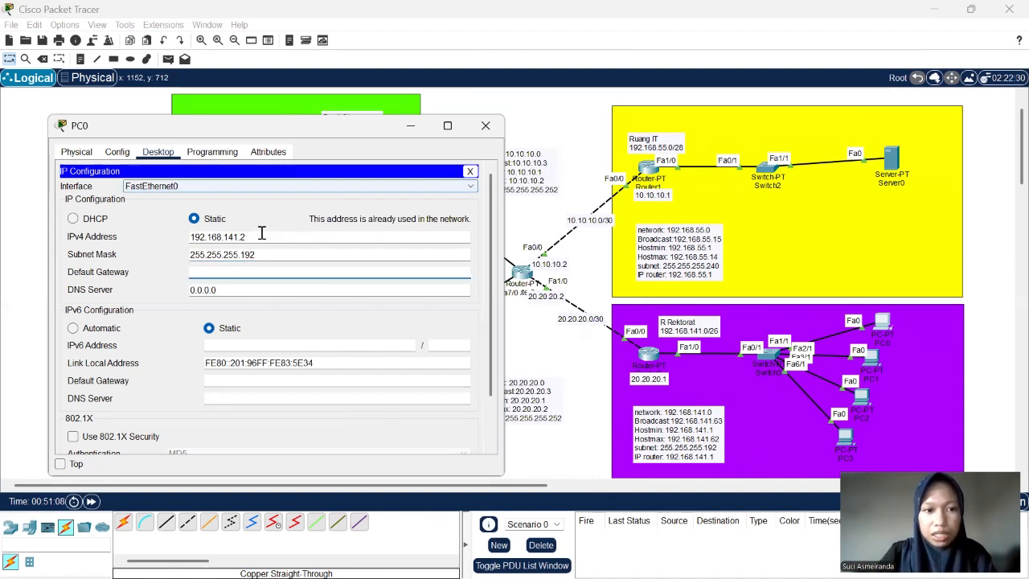
left_click_drag(262, 240, 172, 243)
key("ctrl+c")
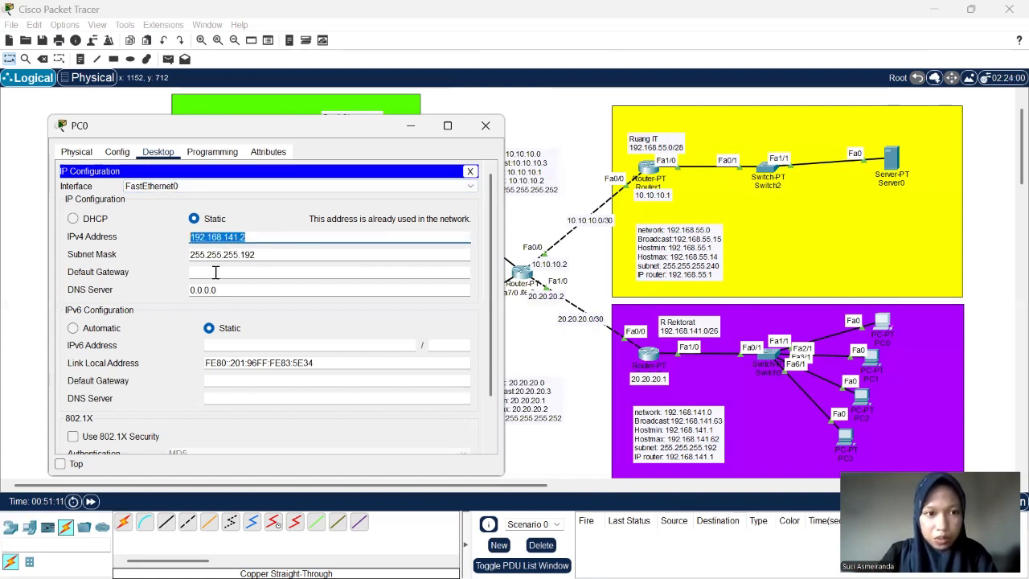
left_click(216, 272)
key("ctrl+v")
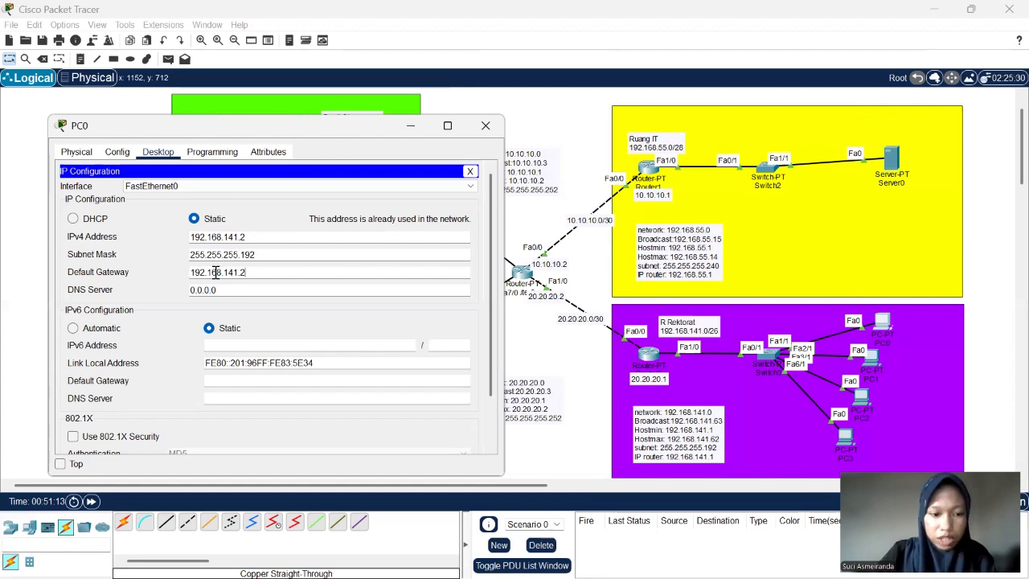
scroll(377, 393, "down", 2)
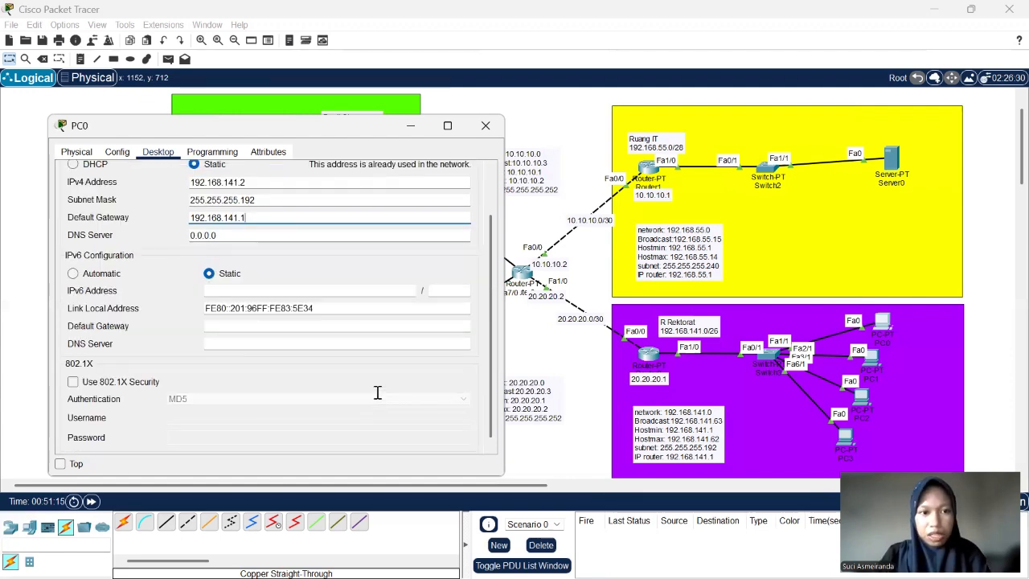
scroll(384, 324, "down", 1)
scroll(315, 269, "up", 2)
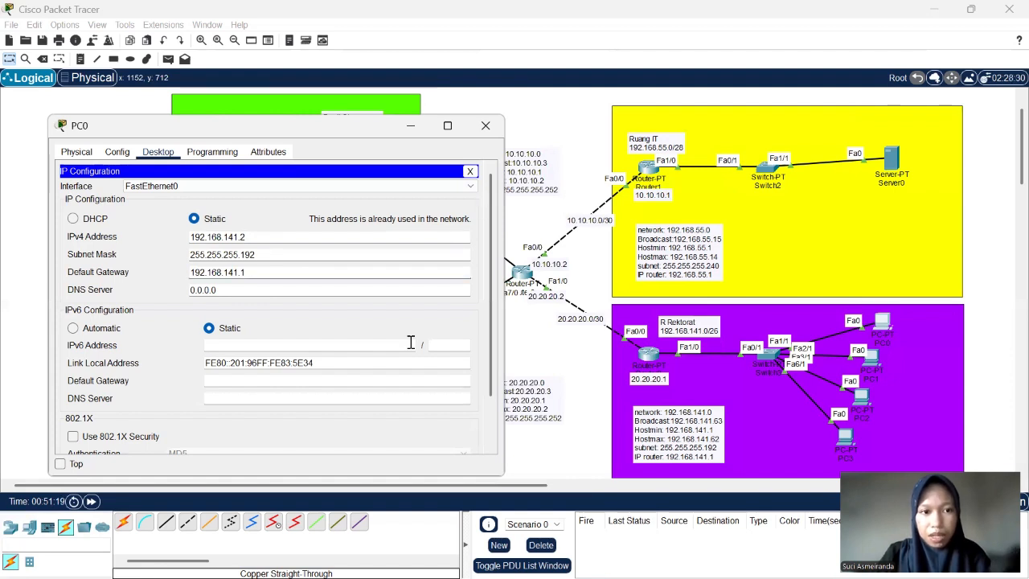
scroll(254, 216, "down", 2)
scroll(304, 317, "down", 1)
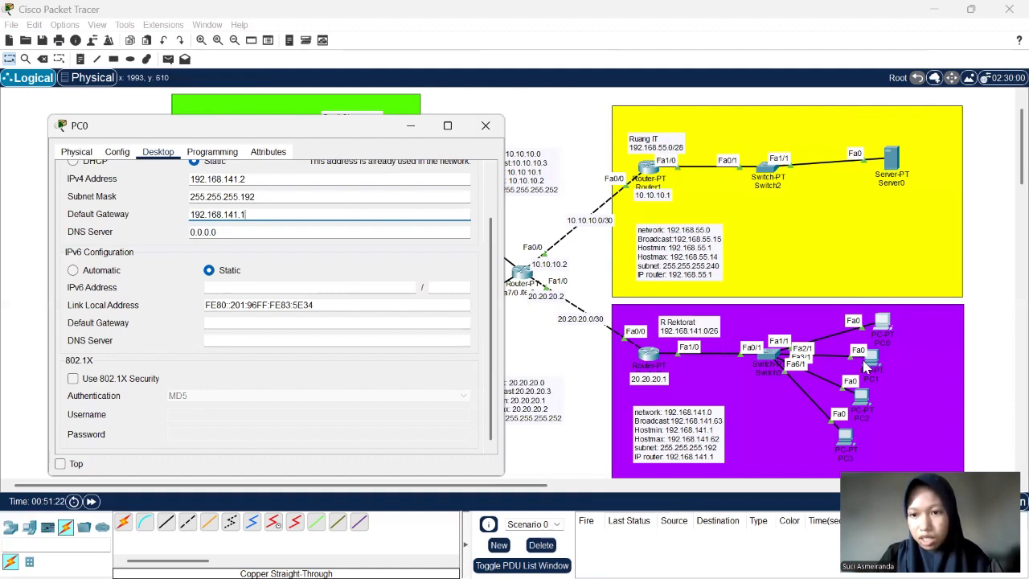
- Open PC1's IP configuration and assign IPv4 address 192.168.141.3 with subnet mask 255.255.255.192
left_click(879, 362)
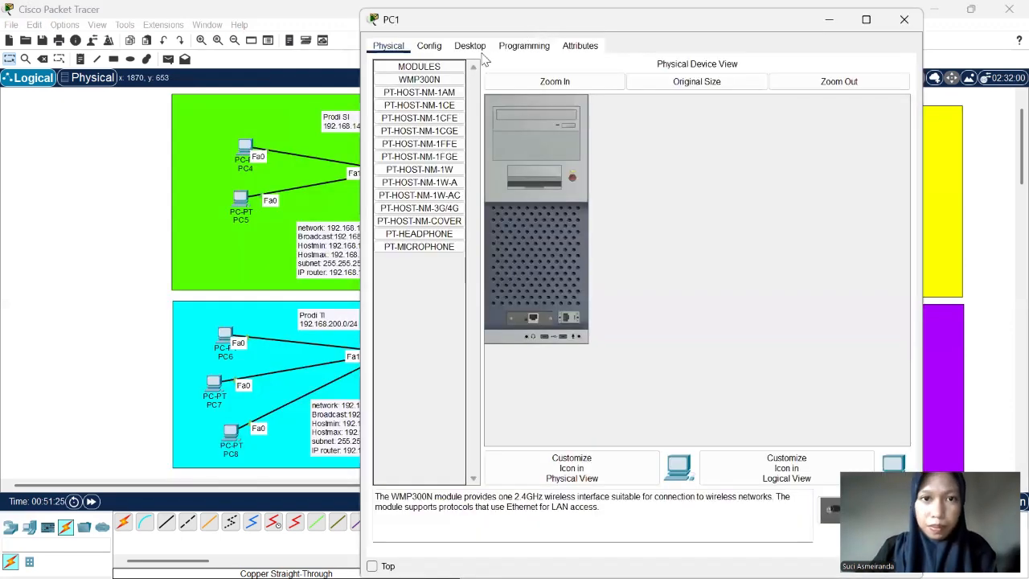
left_click(471, 46)
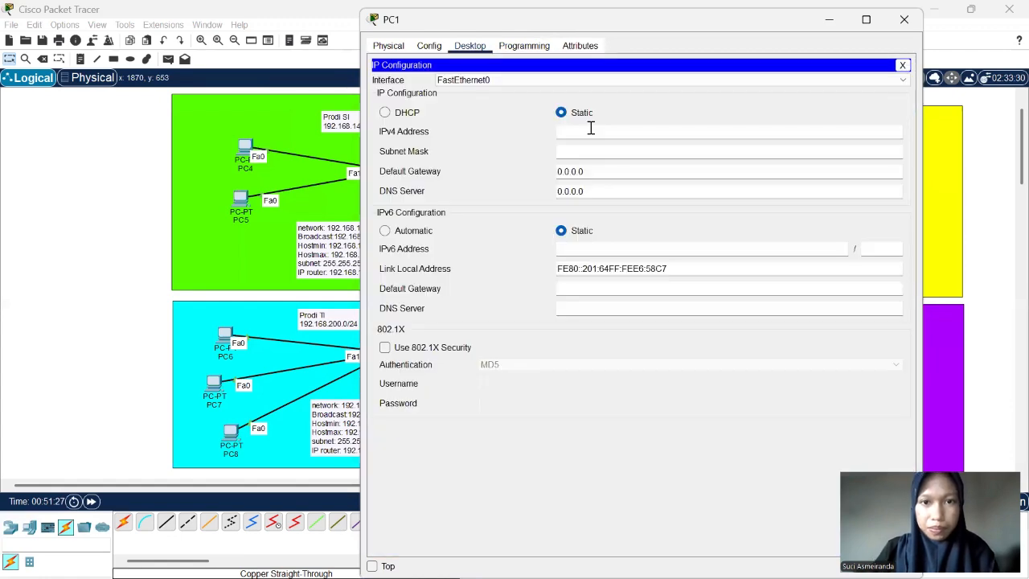
left_click(590, 130)
type("192.168.141.3")
left_click(614, 154)
key("BackSpace")
type("192")
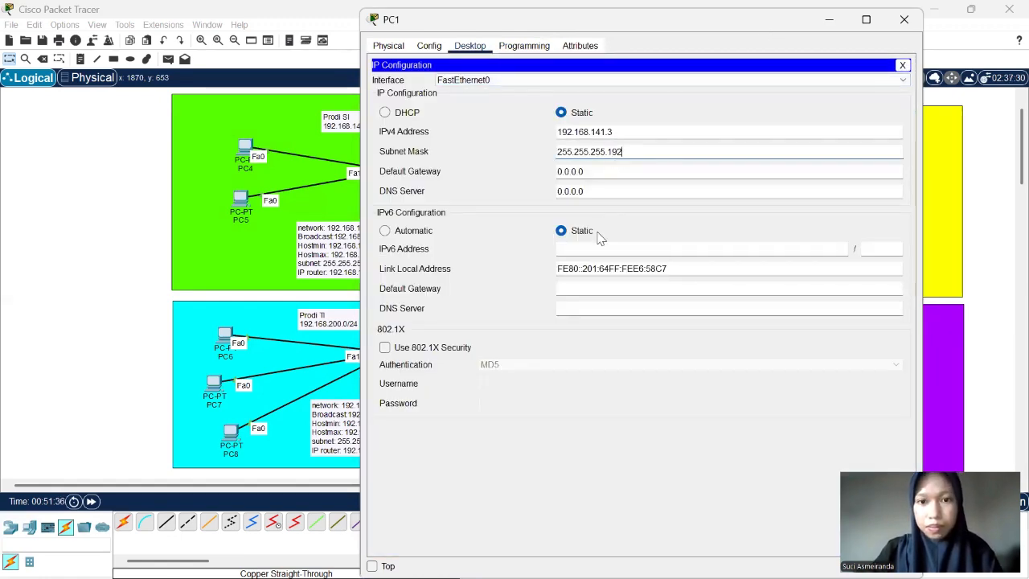
- Set PC1's default gateway to 192.168.141.1 and close its configuration window
left_click_drag(587, 172, 533, 188)
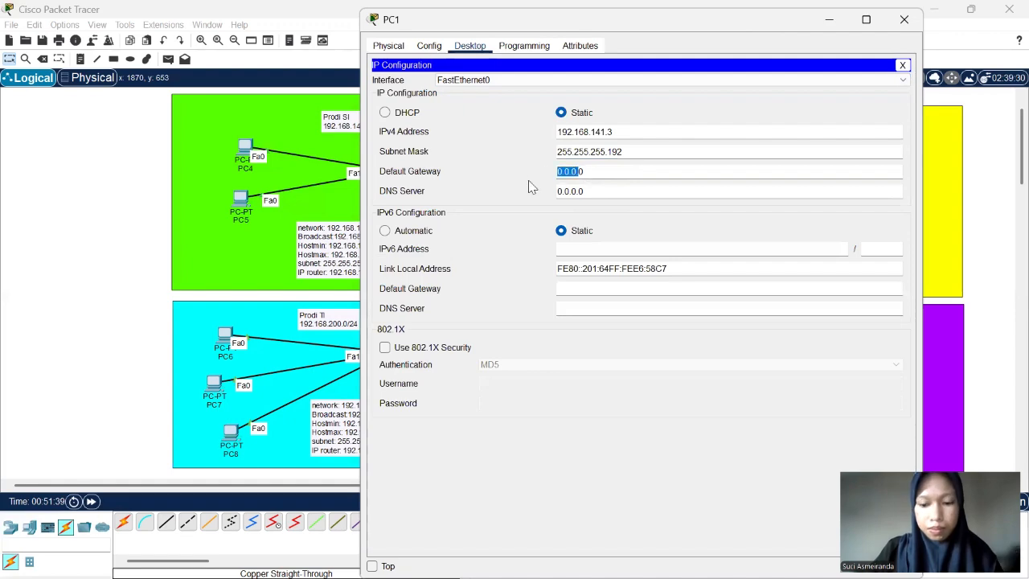
type("192.168.141.1")
left_click(903, 23)
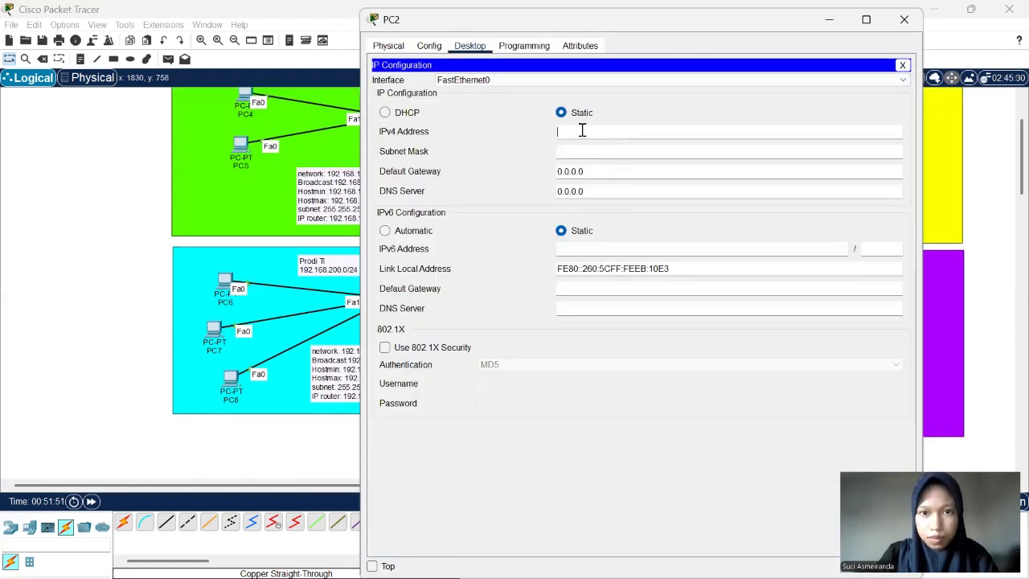
- Assign PC2 the static IPv4 address 192.168.141.4 with subnet mask 255.255.255.192
left_click(582, 130)
type("192.168.141.4")
left_click(621, 153)
key("BackSpace")
type("192")
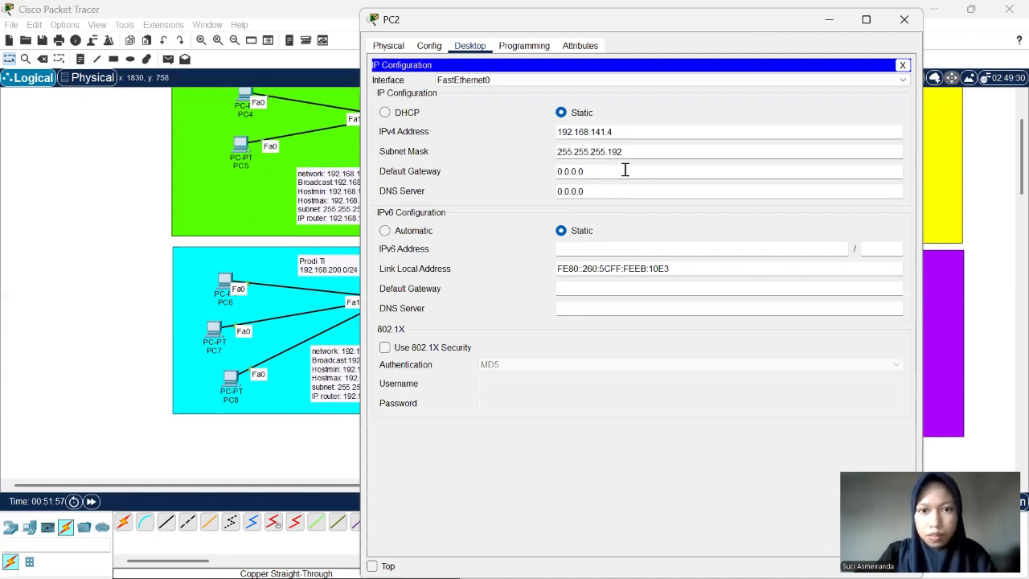
- Set PC2's default gateway to 192.168.141.1
left_click(625, 170)
key("BackSpace")
key("BackSpace")
key("BackSpace")
key("BackSpace")
key("BackSpace")
key("BackSpace")
key("BackSpace")
type("192.168.141.2")
type(".1")
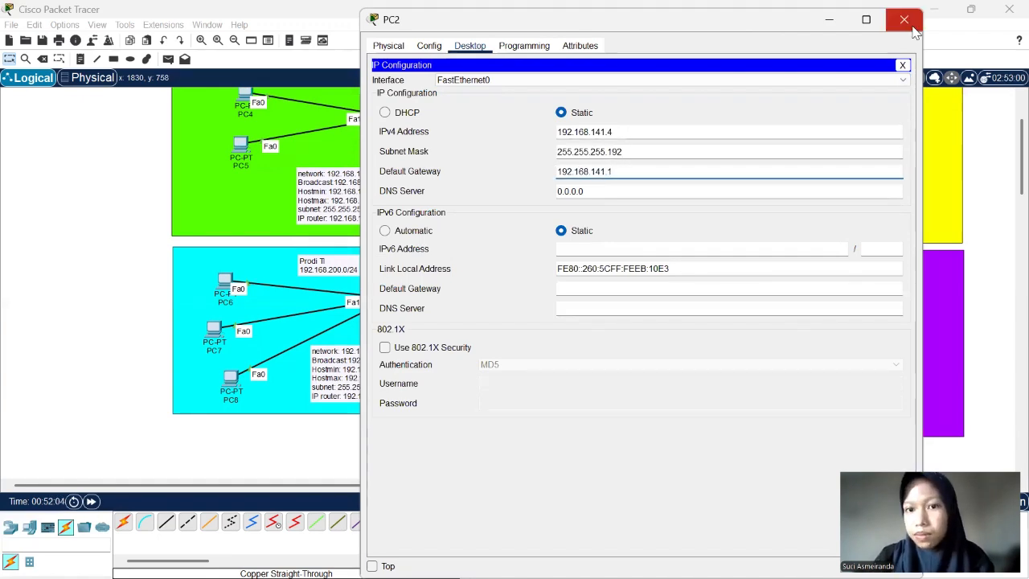
- Open PC3's IP configuration and assign IPv4 address 192.168.141.5 with subnet mask 255.255.255.192
left_click(904, 19)
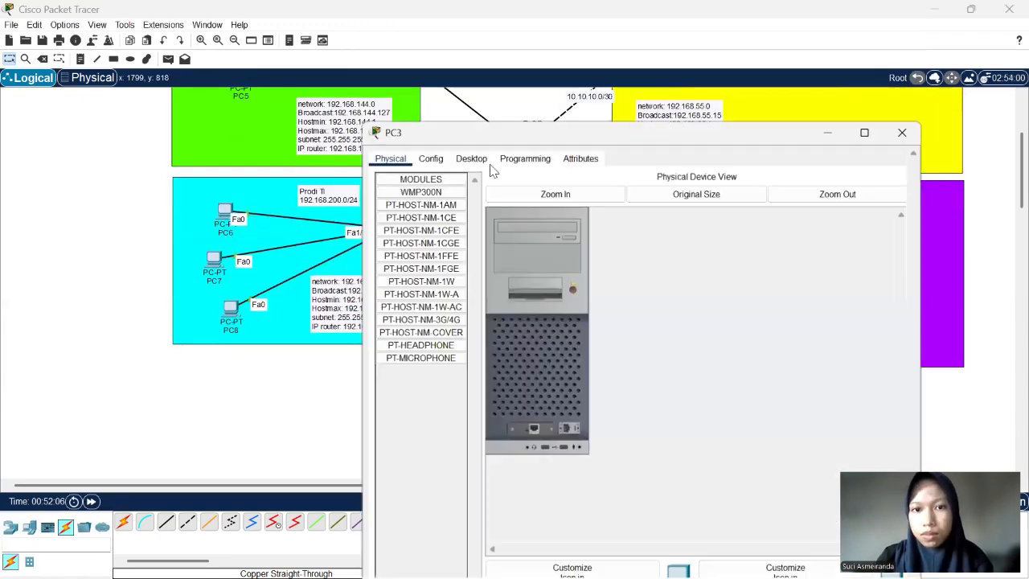
left_click(470, 156)
left_click(441, 201)
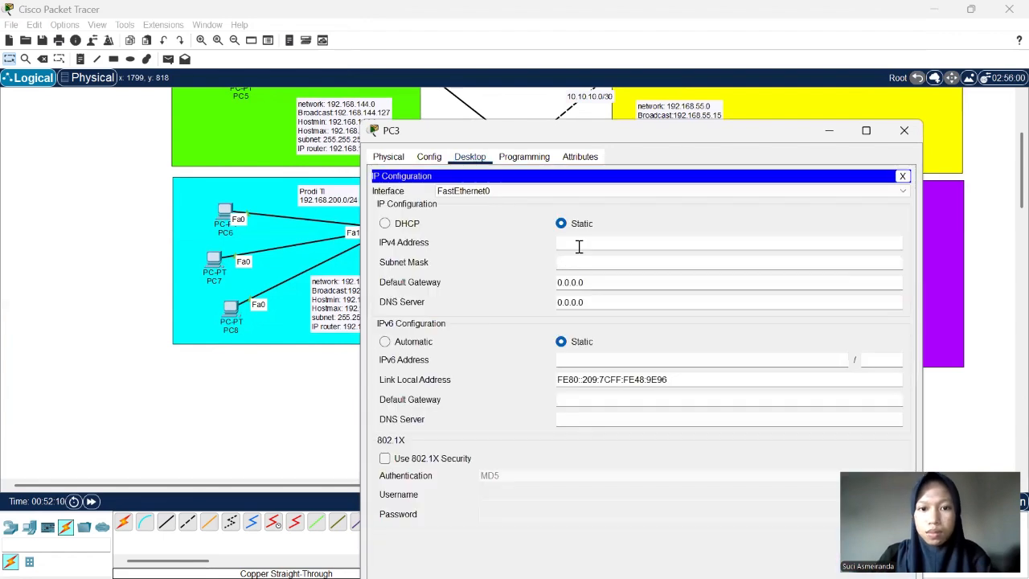
left_click(579, 243)
type("192.168.141.2")
left_click_drag(720, 130, 566, 112)
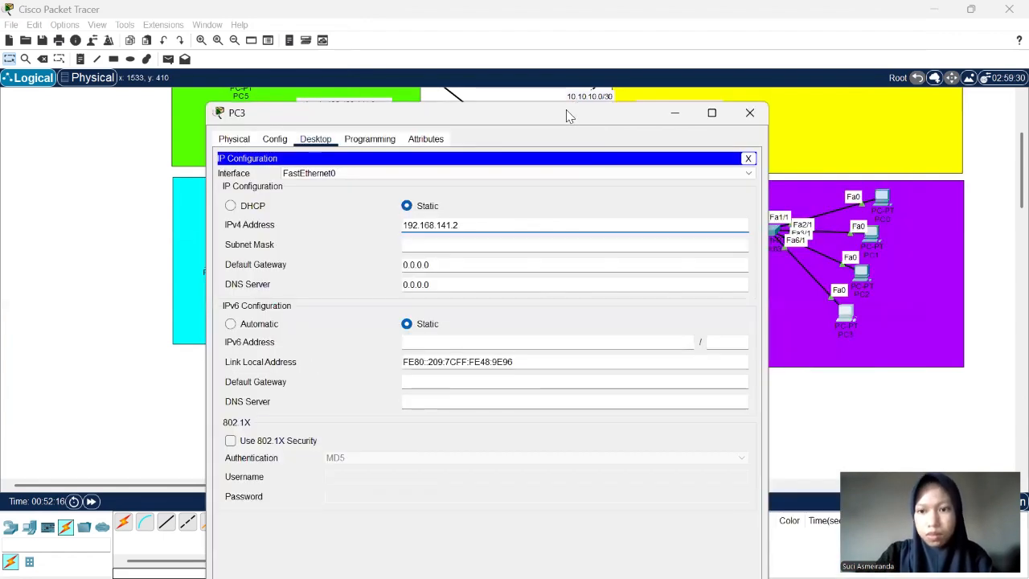
key("BackSpace")
type("5")
left_click(522, 239)
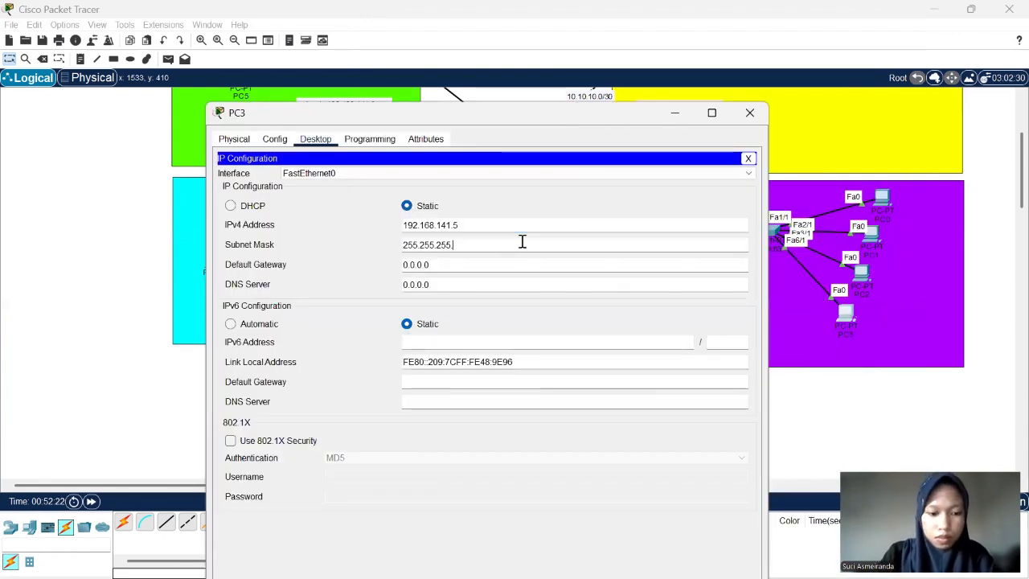
key("BackSpace")
type("192")
- Set PC3's default gateway to 192.168.141.1 and close its configuration window
left_click_drag(491, 264, 360, 273)
type("192.168.141.1")
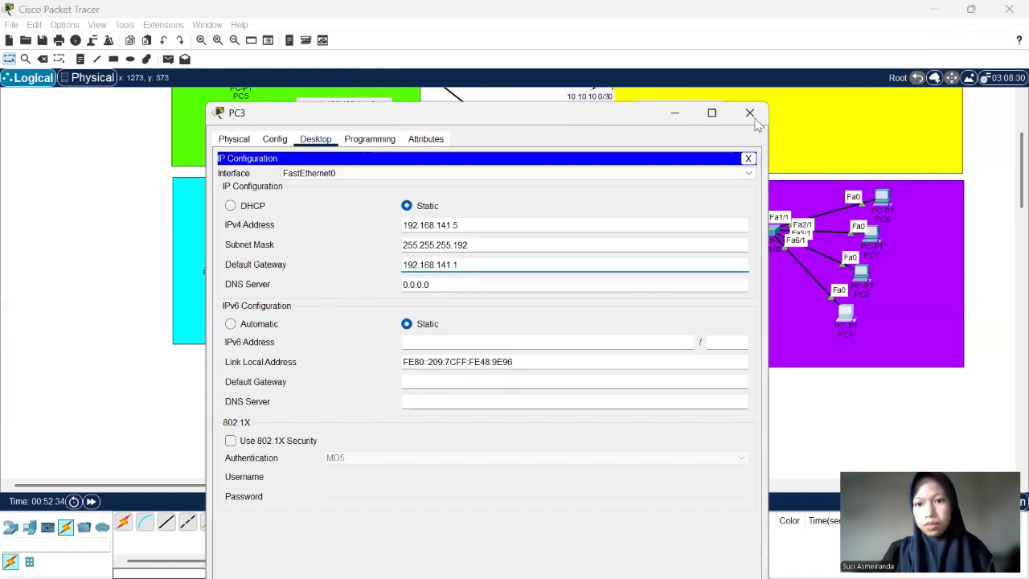
left_click(750, 112)
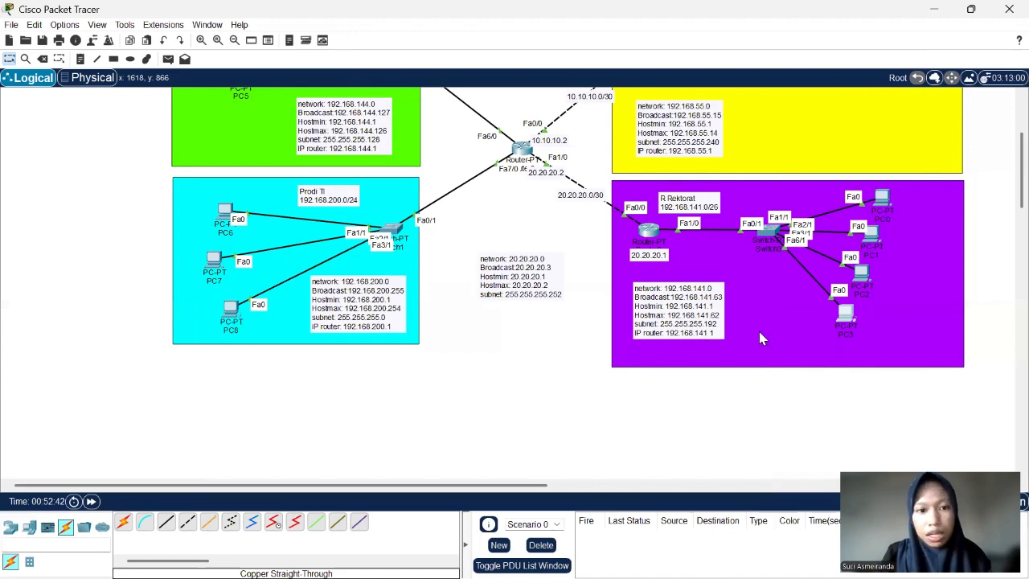
- Open PC6's IP configuration in the Prodi TI network and assign IPv4 address 192.168.200.2 with subnet mask 255.255.255.0
scroll(759, 331, "up", 3)
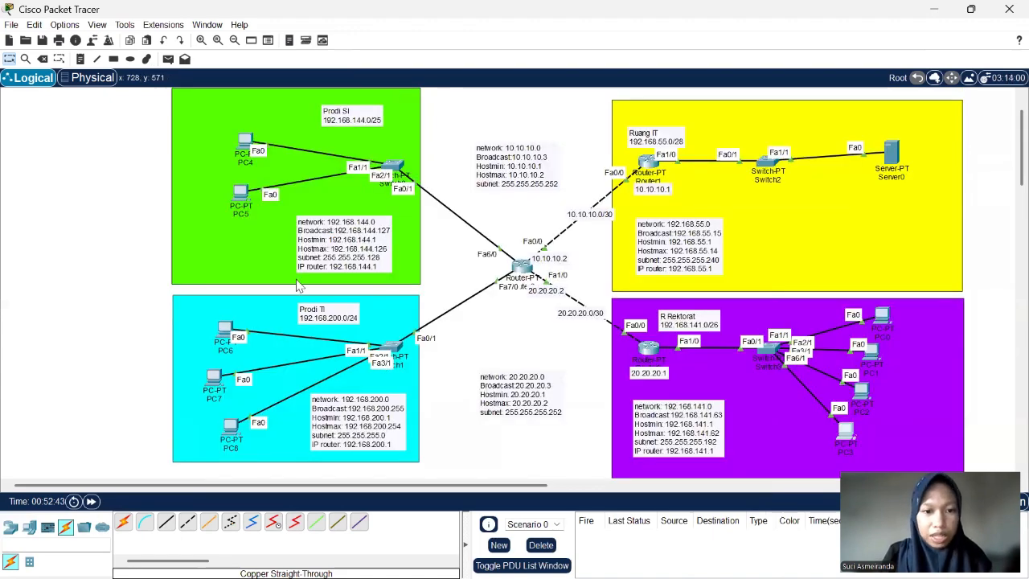
scroll(268, 288, "down", 2)
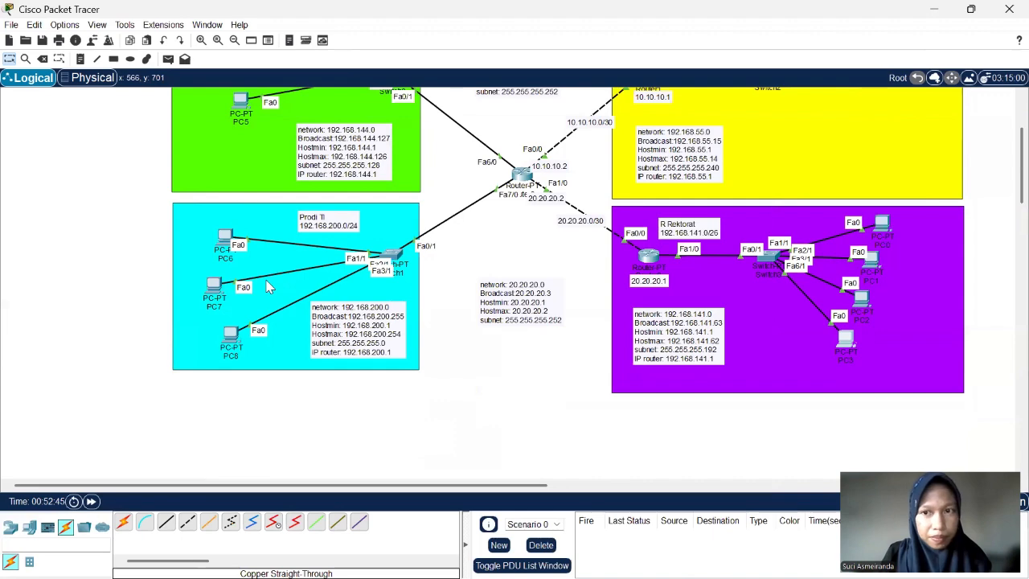
scroll(268, 287, "up", 2)
scroll(269, 286, "down", 1)
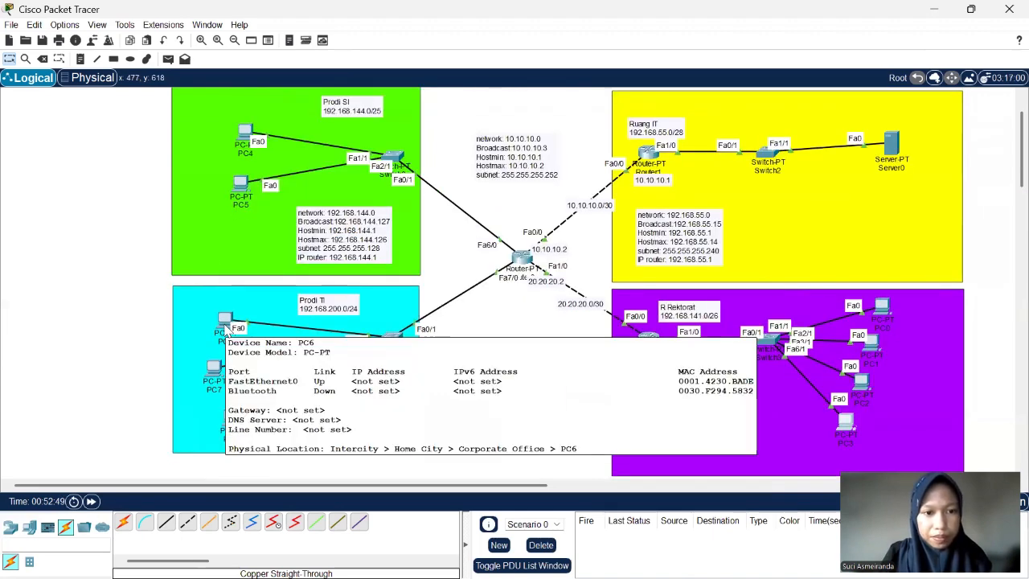
left_click(234, 325)
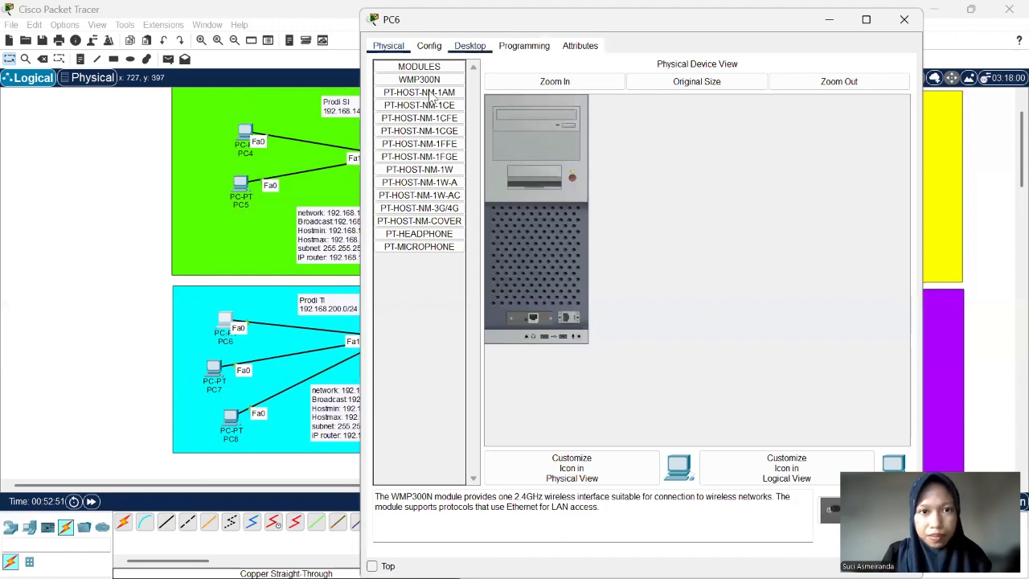
left_click(469, 45)
left_click(429, 90)
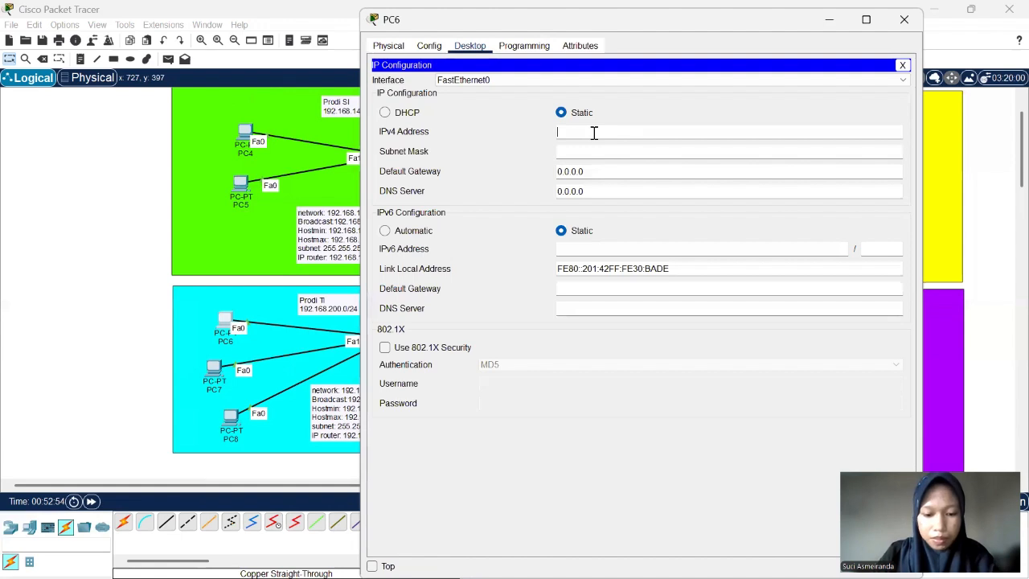
type("192.168.141.2")
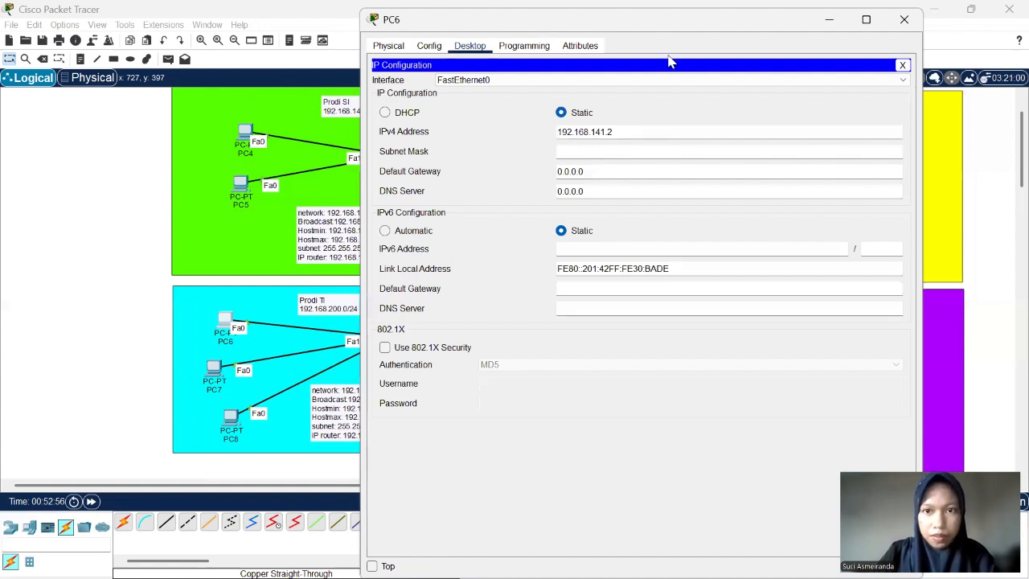
key("BackSpace")
key("BackSpace")
key("BackSpace")
key("BackSpace")
key("BackSpace")
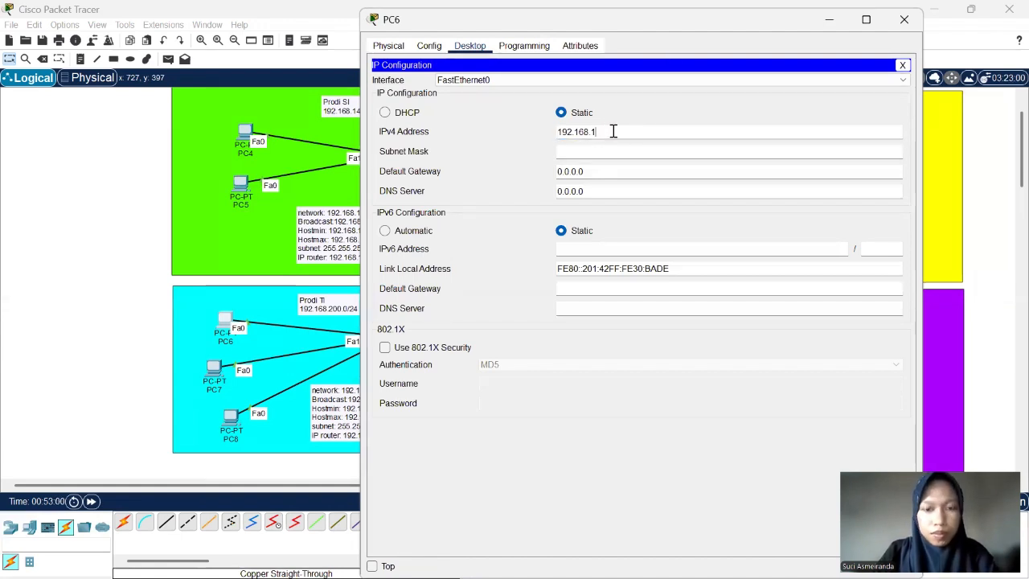
type("200.2")
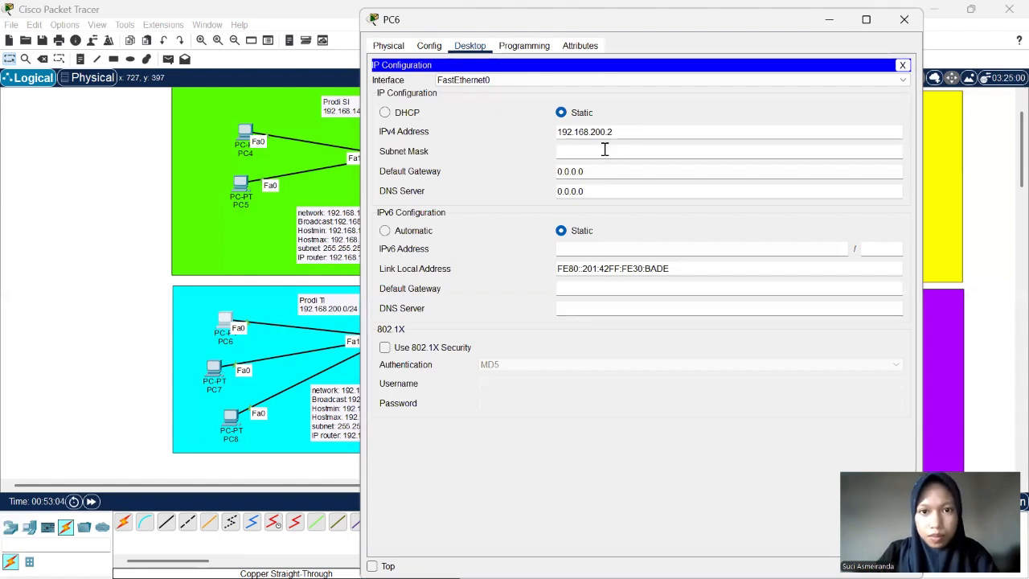
left_click(604, 151)
- Set PC6's default gateway to 192.168.200.1 and close its configuration window
left_click_drag(591, 175, 555, 174)
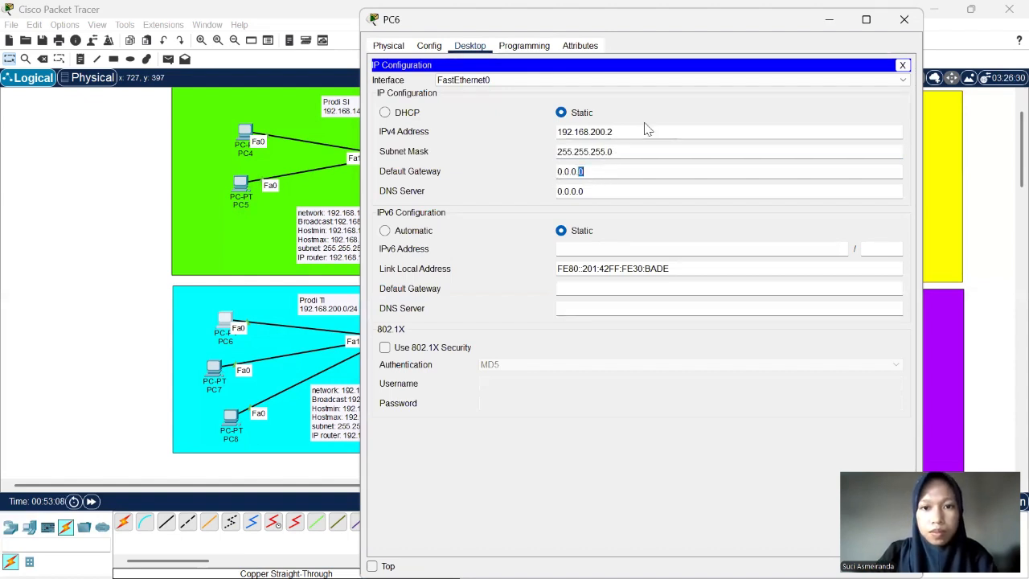
left_click_drag(638, 131, 524, 136)
key("ctrl+c")
left_click_drag(591, 172, 555, 174)
key("ctrl+v")
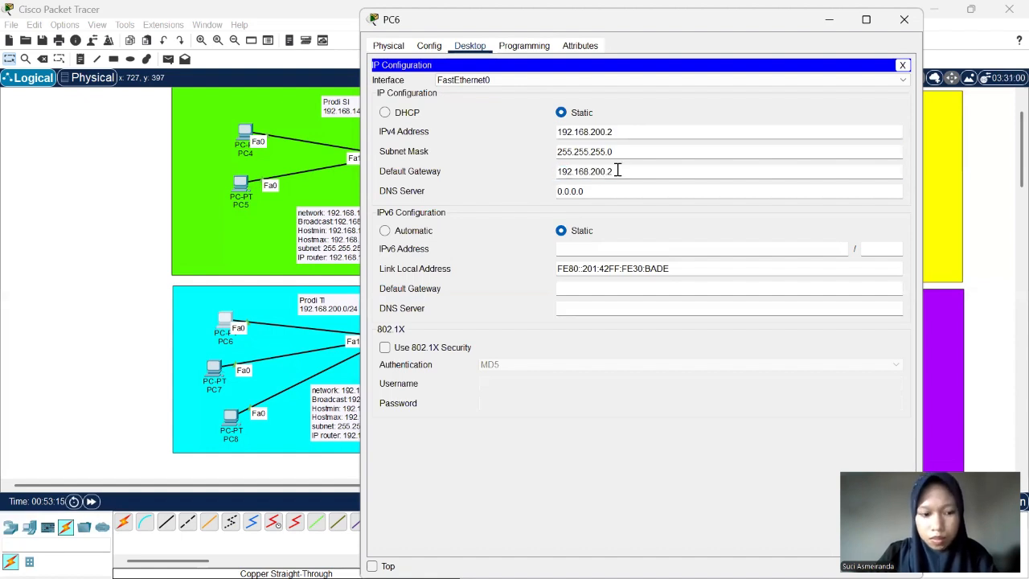
type("1")
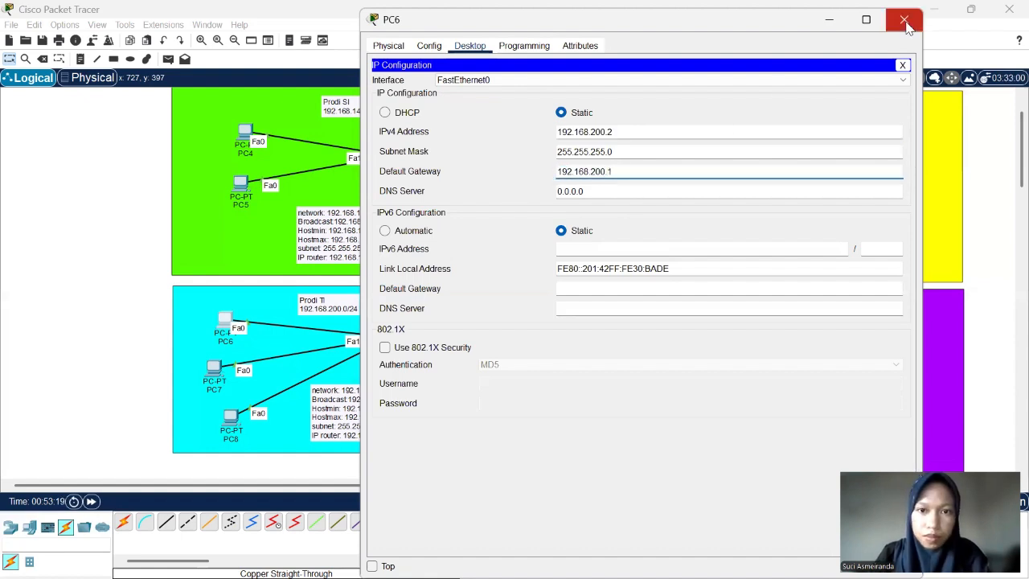
left_click(904, 20)
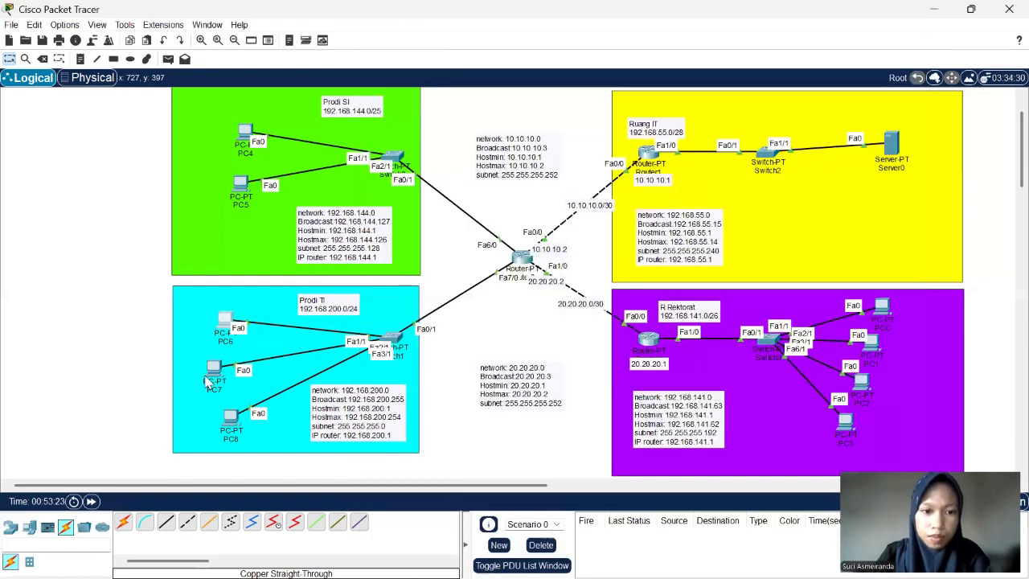
- Open PC7's IP configuration and assign IPv4 address 192.168.200.3 with subnet mask 255.255.255.0
left_click(207, 381)
left_click(469, 46)
left_click(436, 112)
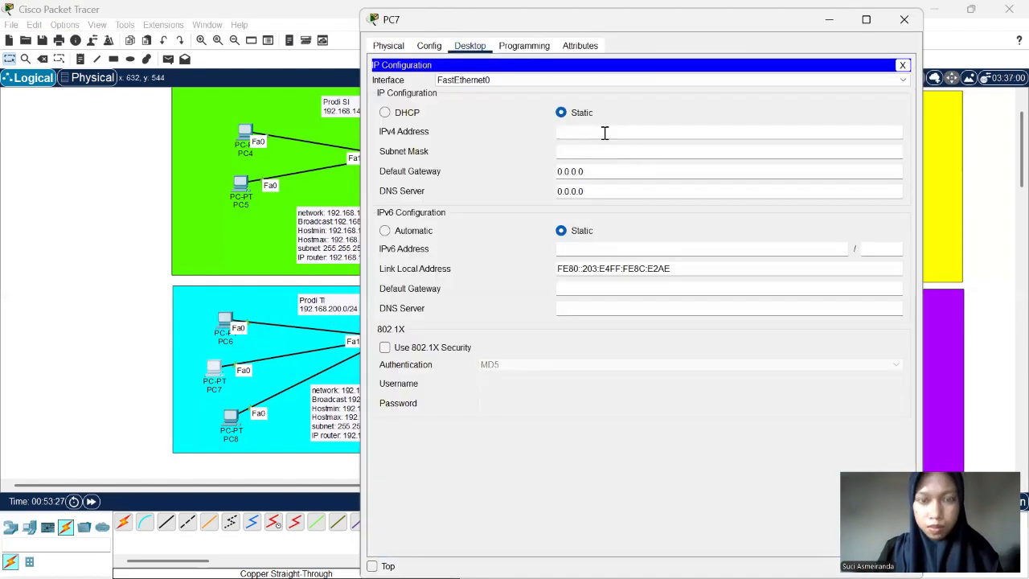
type("192.168.200.3")
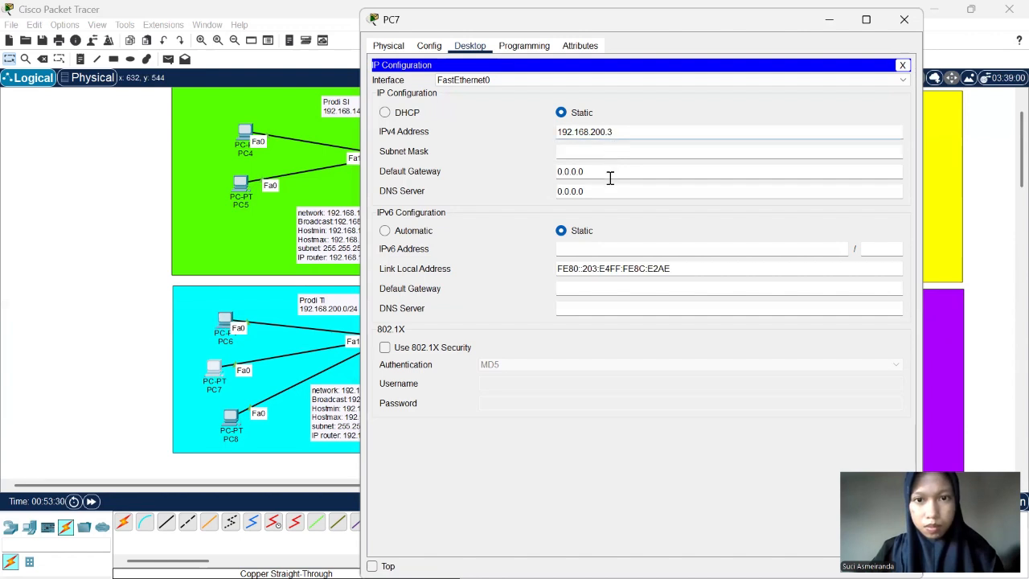
key("Tab")
key("Tab")
- Set PC7's default gateway to 192.168.200.1 and close its configuration window
key("BackSpace")
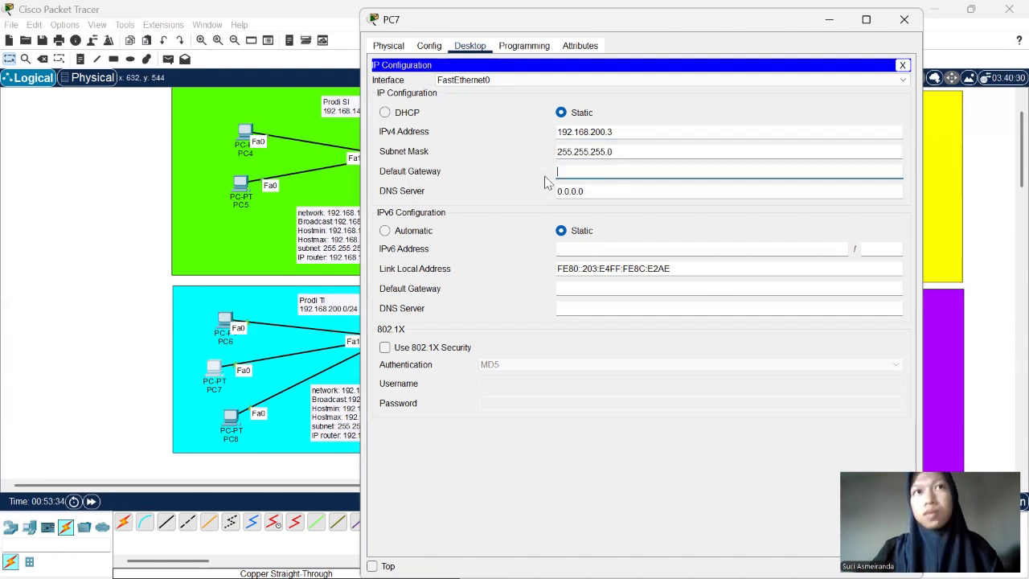
key("ctrl+v")
key("BackSpace")
type("1")
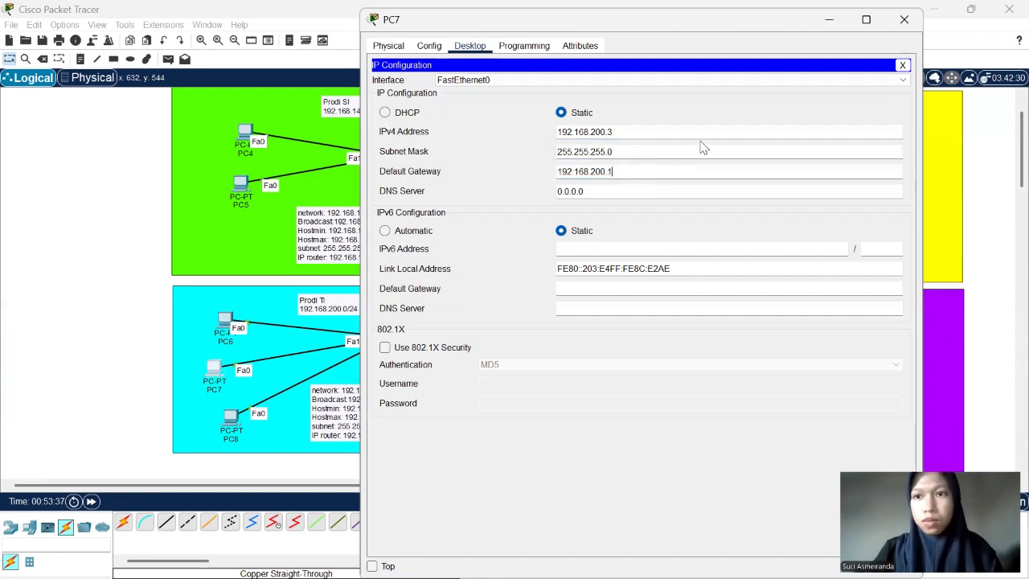
left_click(905, 23)
- Open PC8's IP configuration and assign IPv4 address 192.168.200.4 with subnet mask 255.255.255.0
scroll(257, 334, "down", 3)
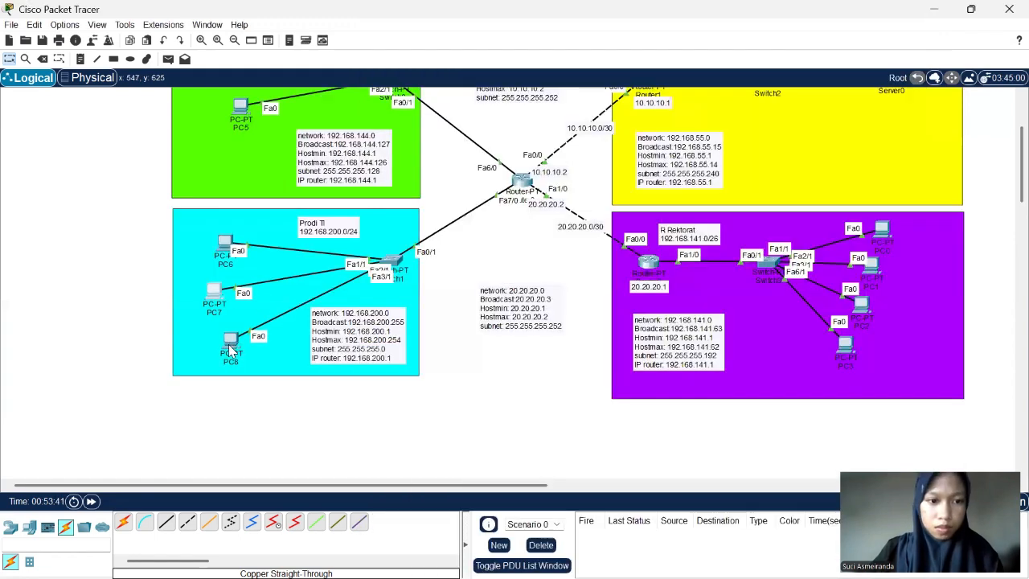
left_click(229, 346)
left_click(475, 48)
left_click(428, 102)
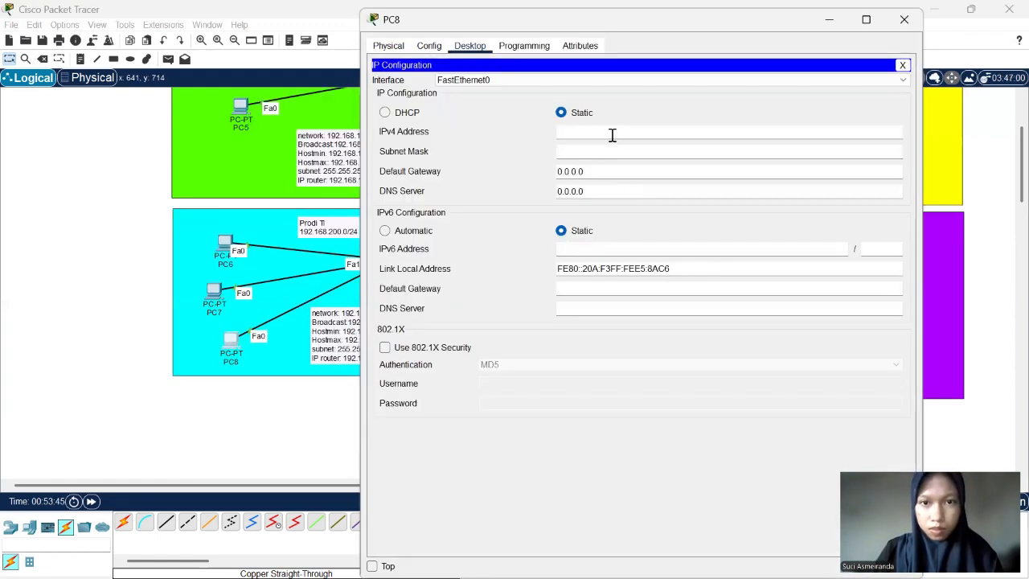
left_click(612, 135)
type("192.168.200.")
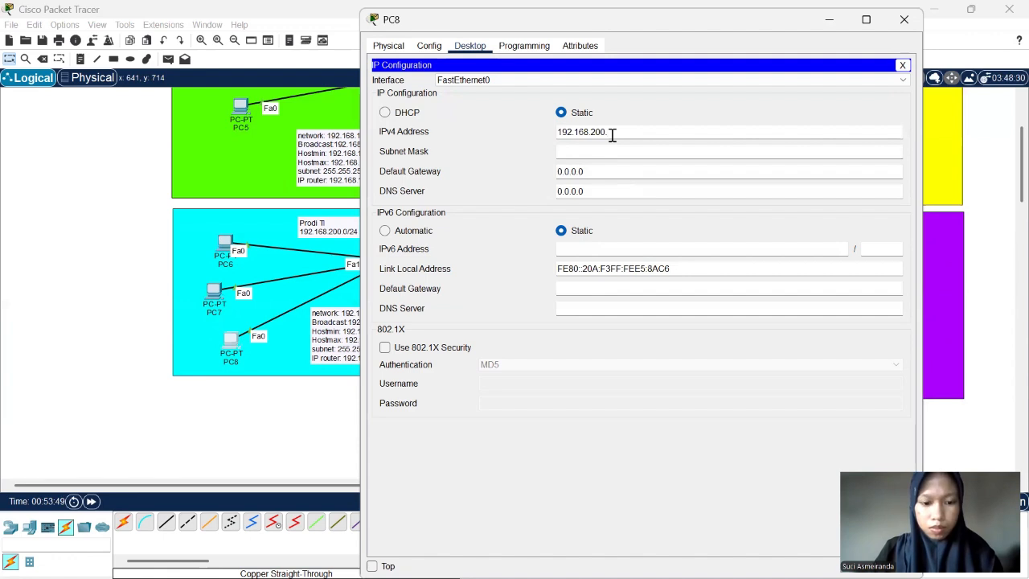
type("4")
key("Tab")
key("Tab")
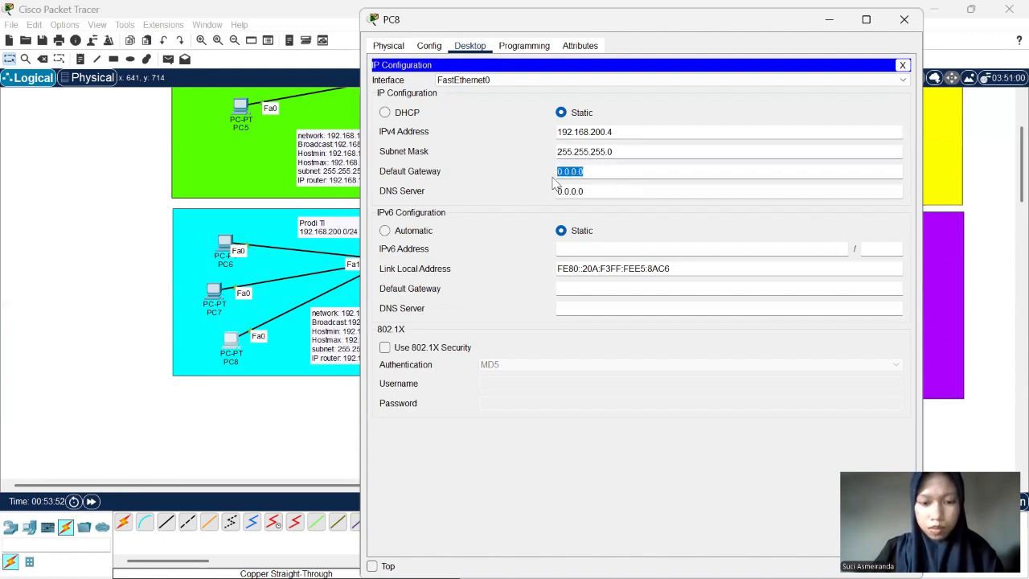
- Set PC8's default gateway to 192.168.200.1 and close its configuration window
type("192.168.200.")
type("1")
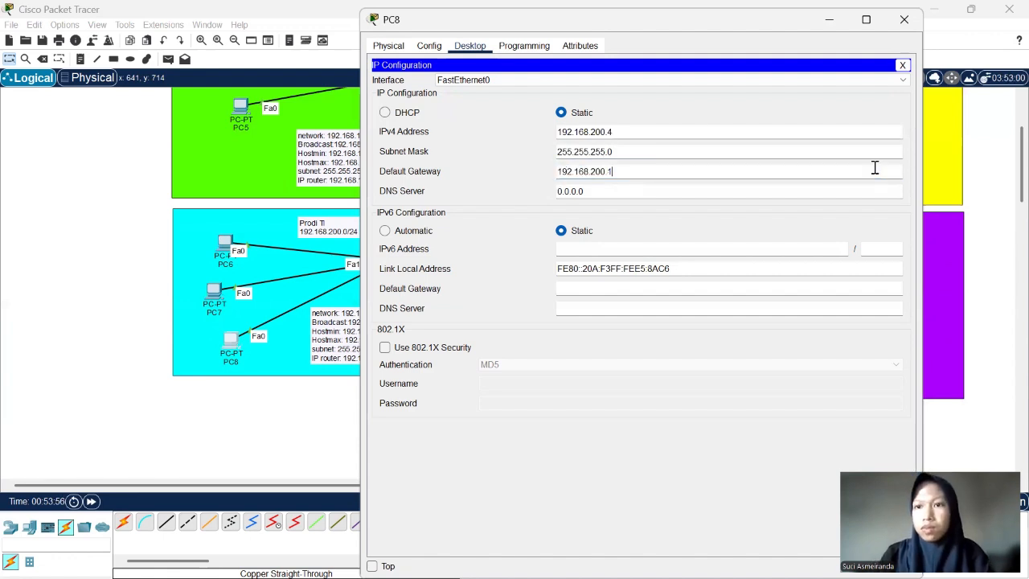
left_click(904, 19)
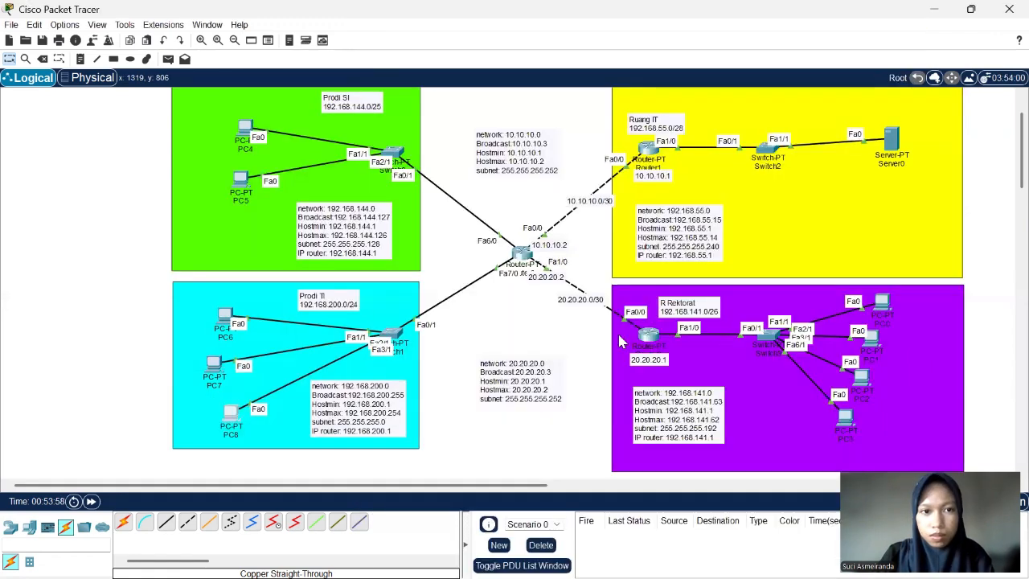
- Open PC4's IP configuration in the Prodi SI network and assign the static IPv4 address 192.168.144.2
scroll(301, 277, "up", 1)
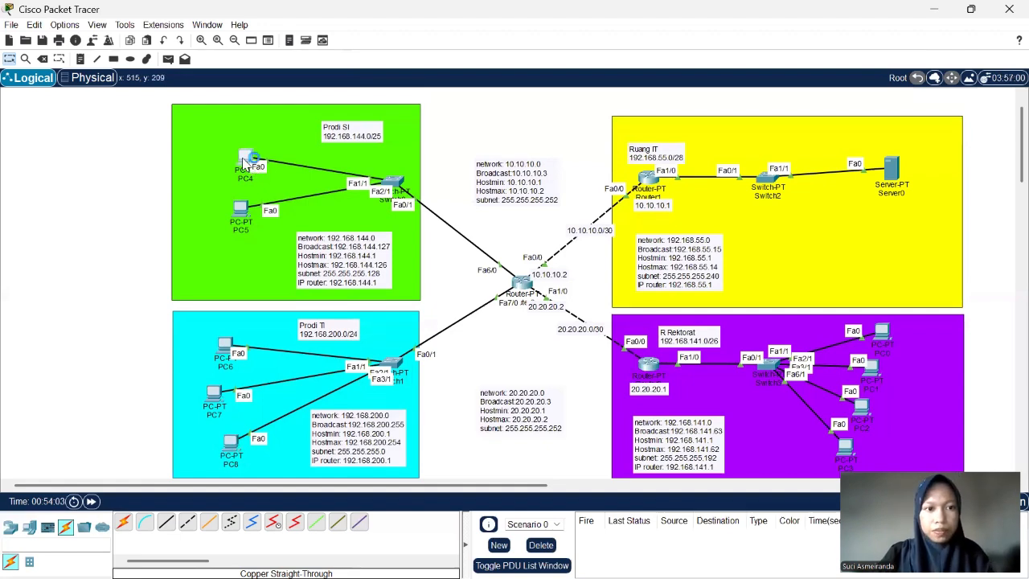
left_click(244, 161)
left_click(475, 157)
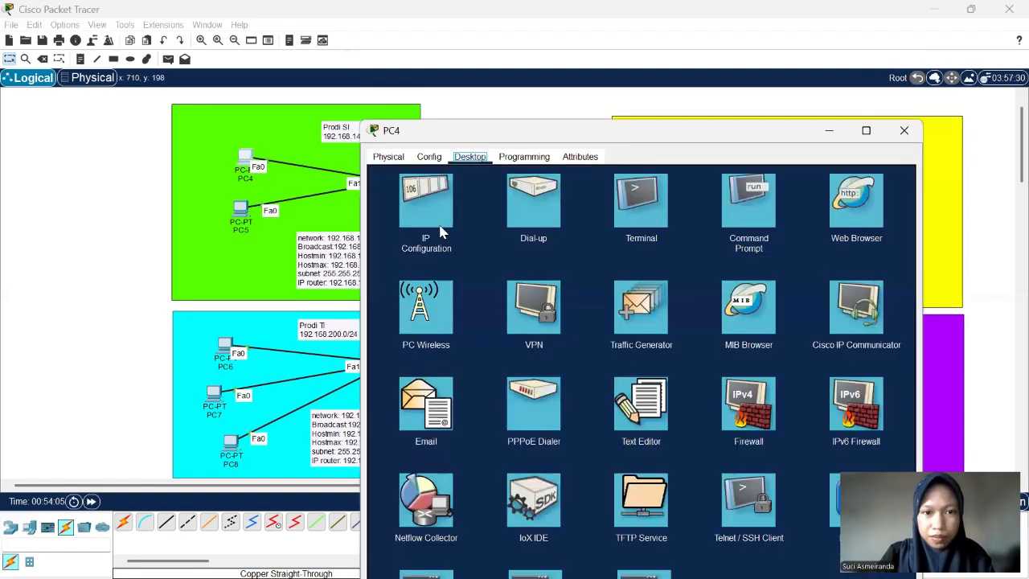
left_click(441, 232)
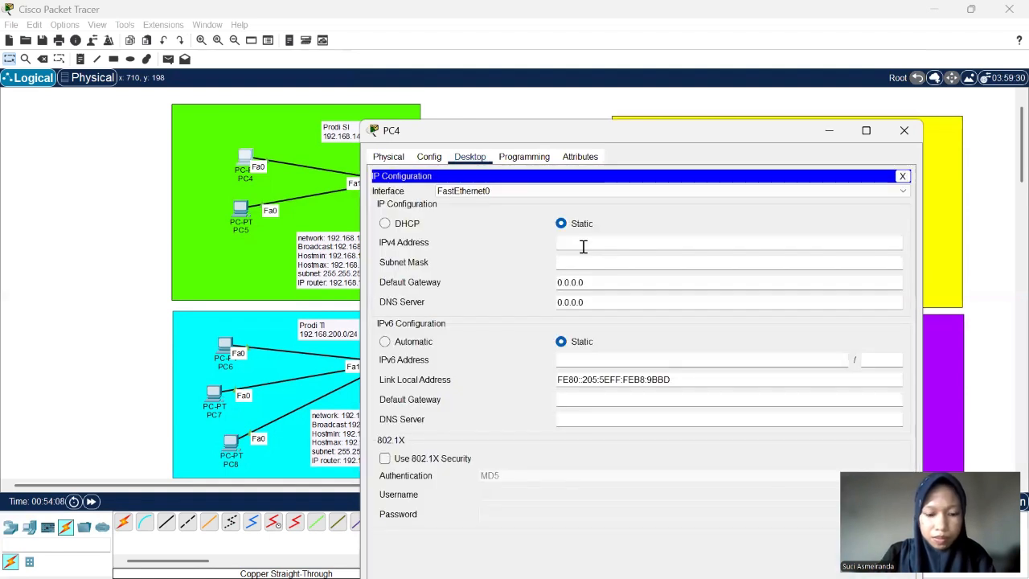
left_click(583, 247)
type("192.168.200.2")
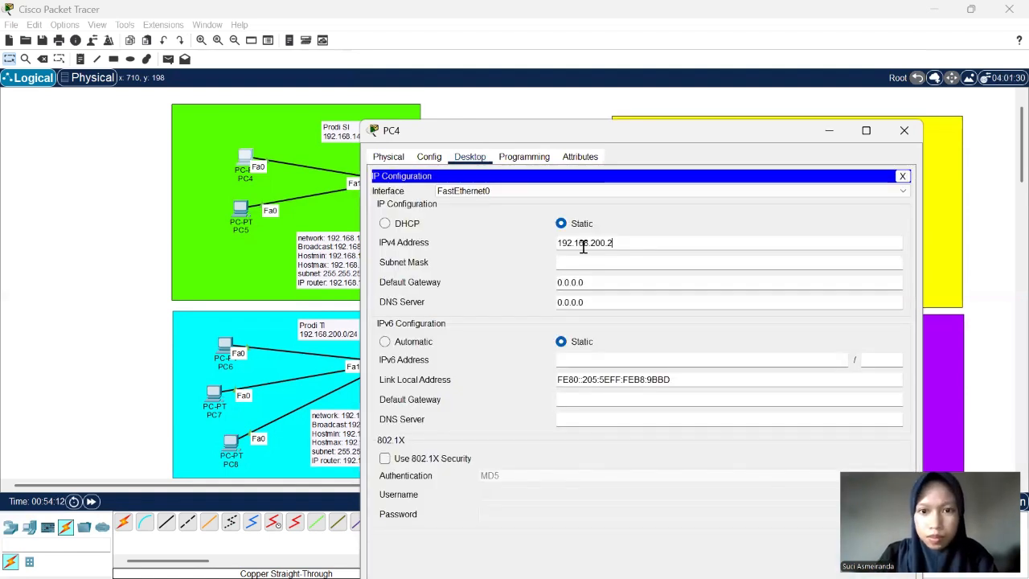
key("BackSpace")
key("BackSpace")
key("BackSpace")
type("144")
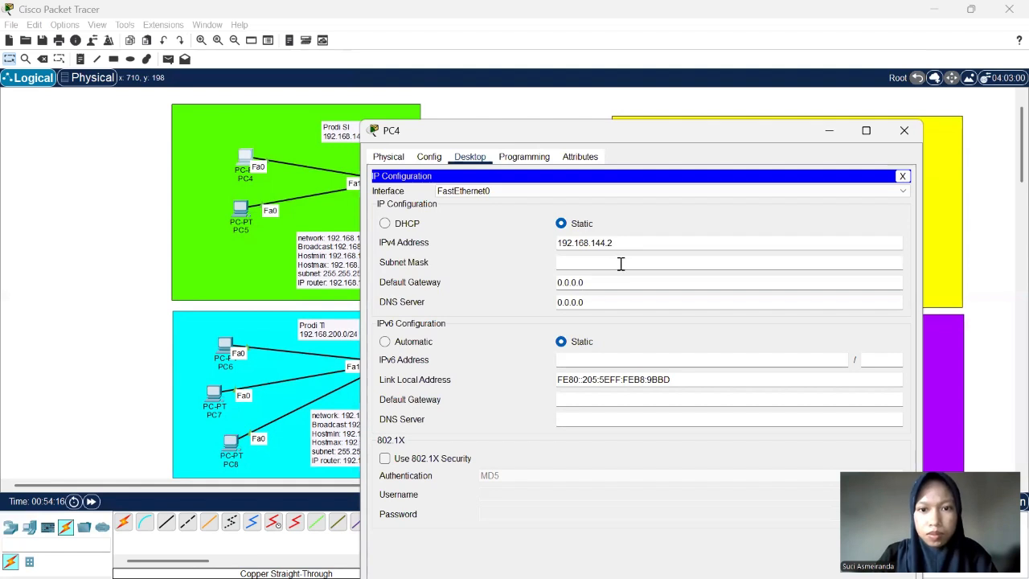
- Set PC4's subnet mask to 255.255.255.128
left_click(620, 262)
left_click_drag(616, 242, 558, 255)
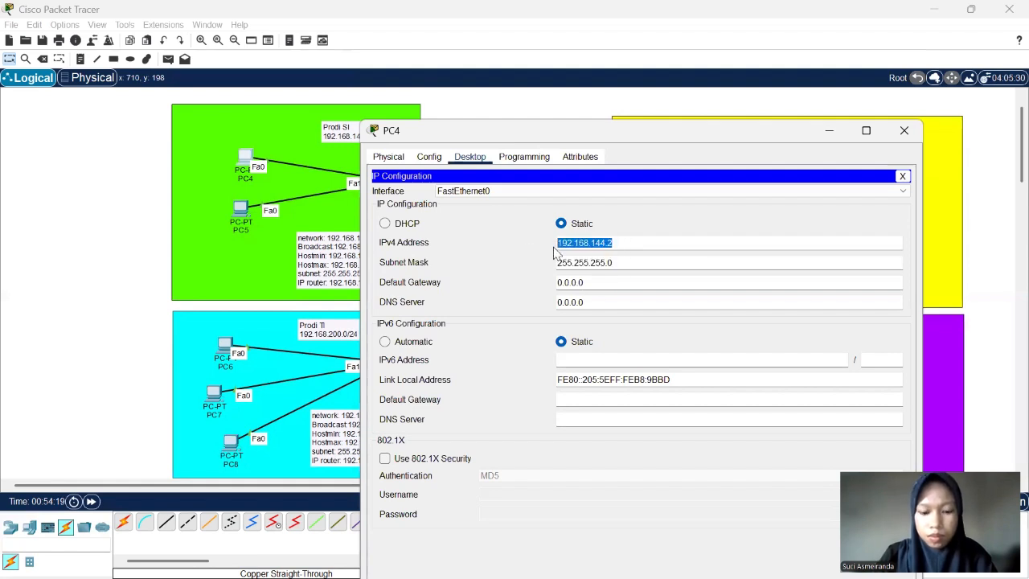
left_click(620, 263)
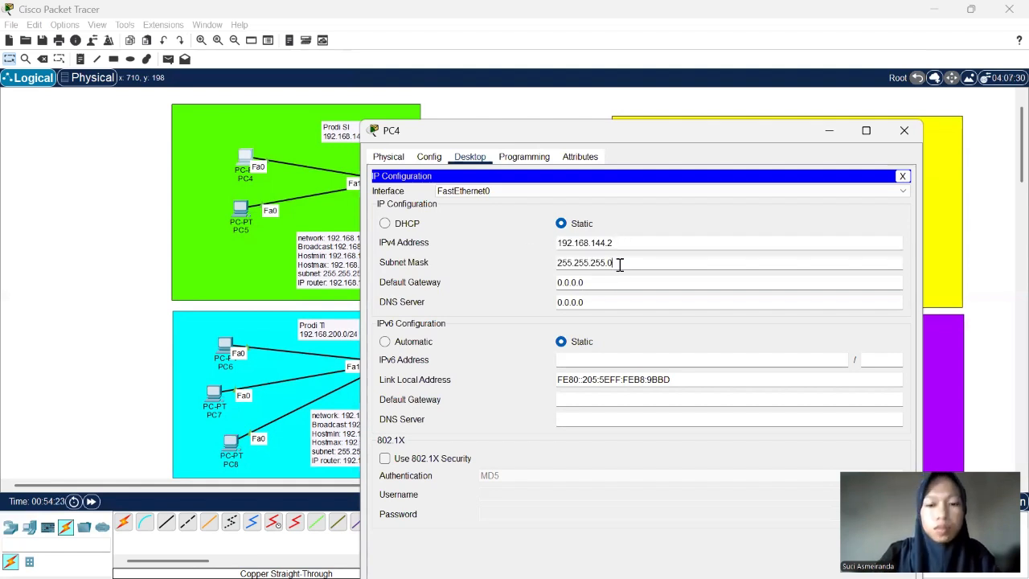
key("BackSpace")
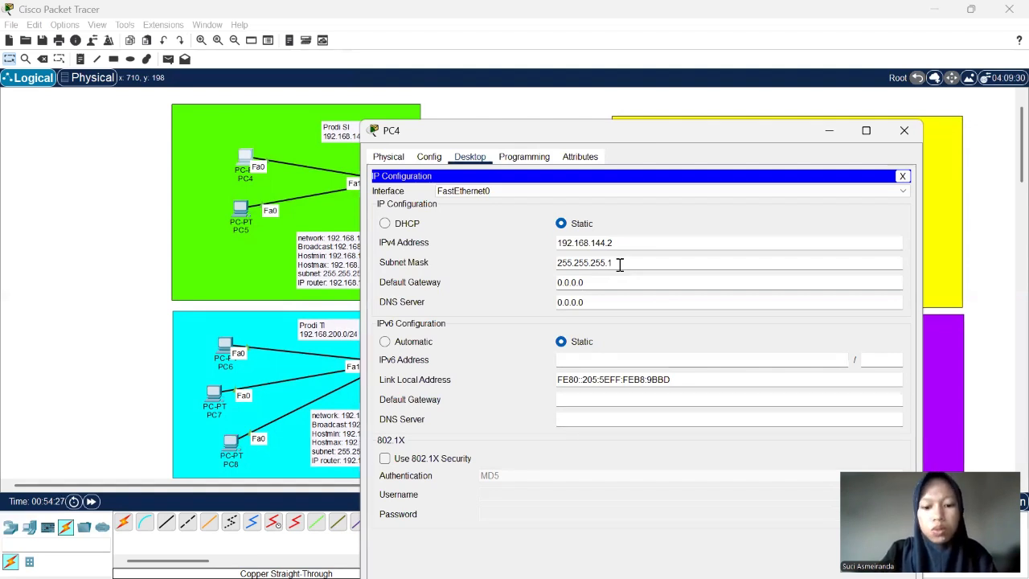
type("128")
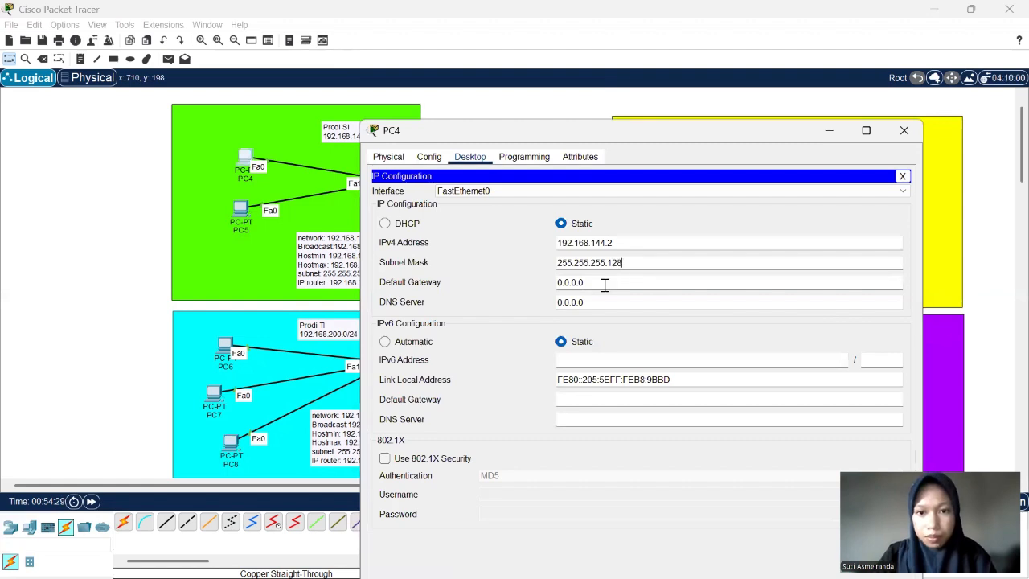
- Set PC4's default gateway to 192.168.144.1 and close its configuration window
left_click(556, 281)
key("ctrl+a")
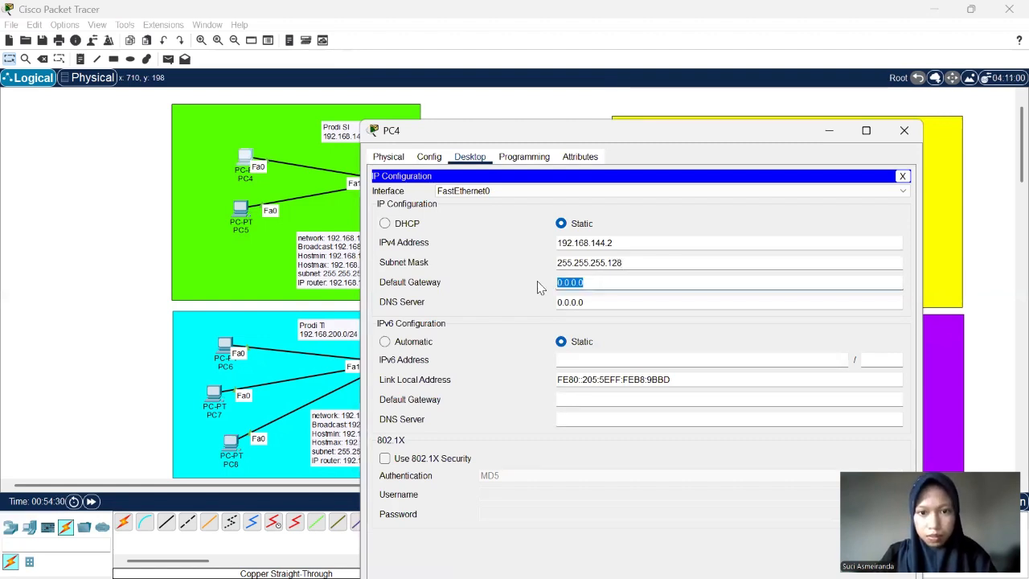
type("192.168.144.1")
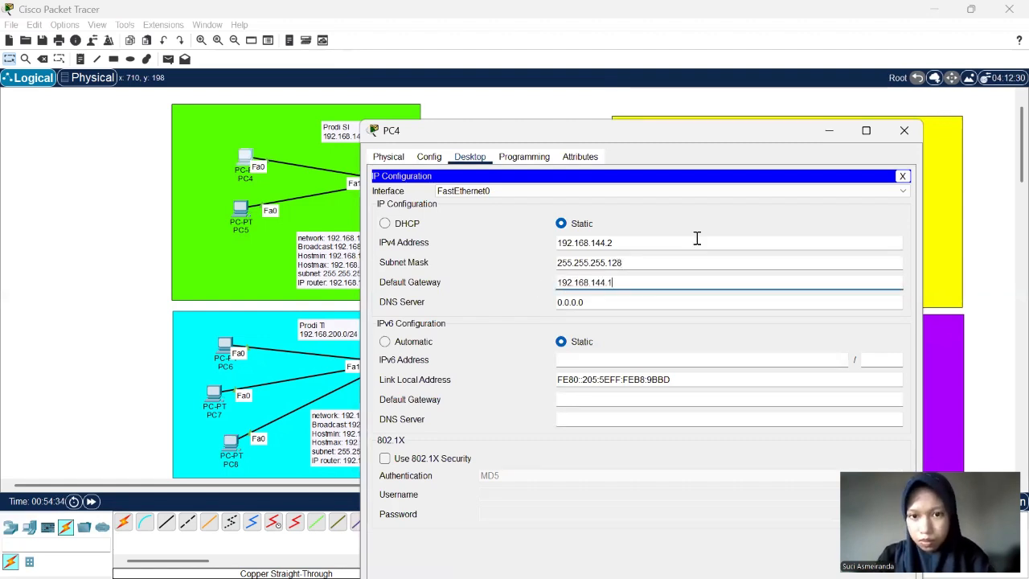
left_click(903, 131)
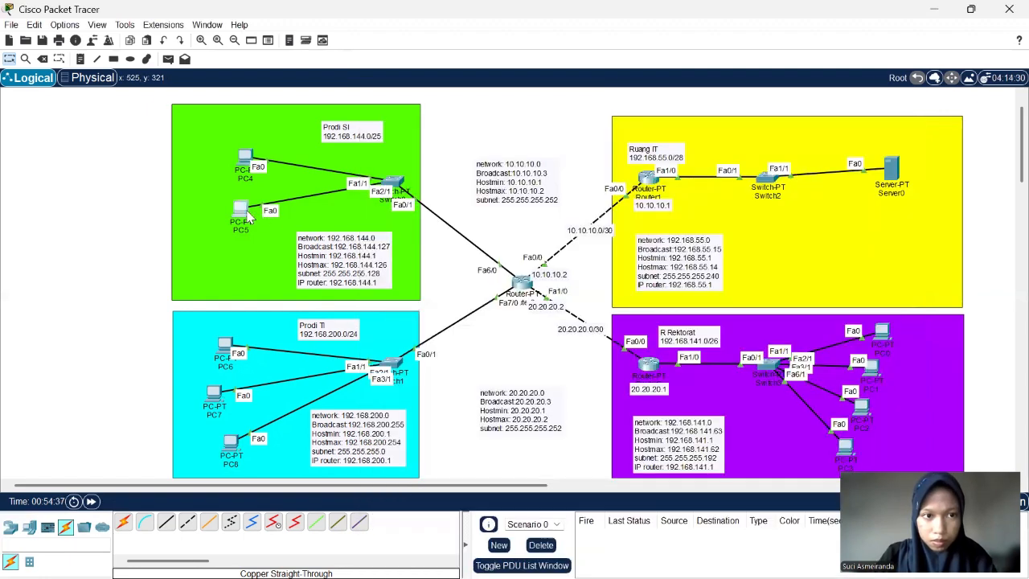
- Open PC5's IP configuration and assign IPv4 address 192.168.144.3 with subnet mask 255.255.255.128
left_click(241, 209)
left_click(474, 48)
left_click(438, 93)
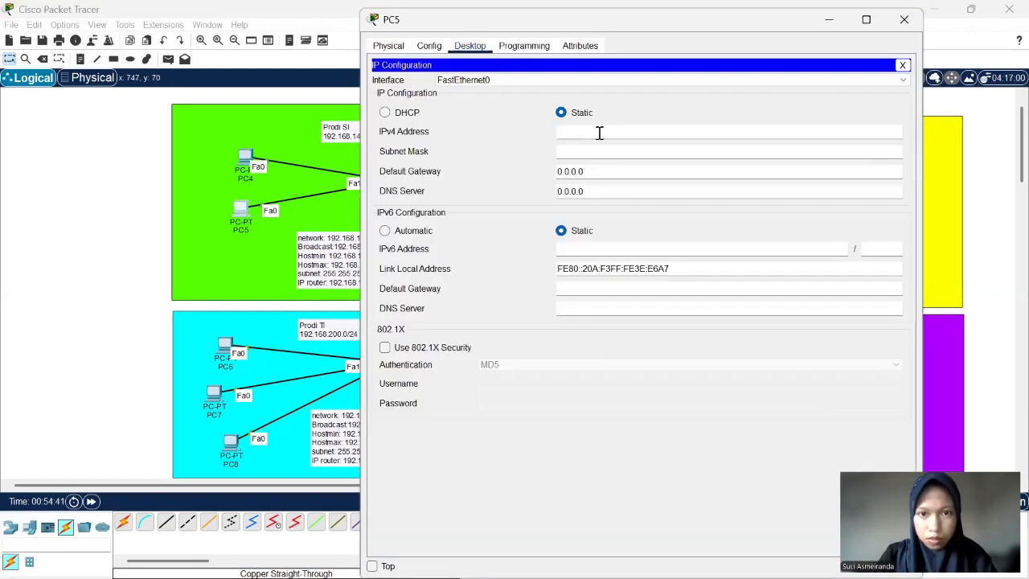
left_click(599, 132)
type("192.168.144.")
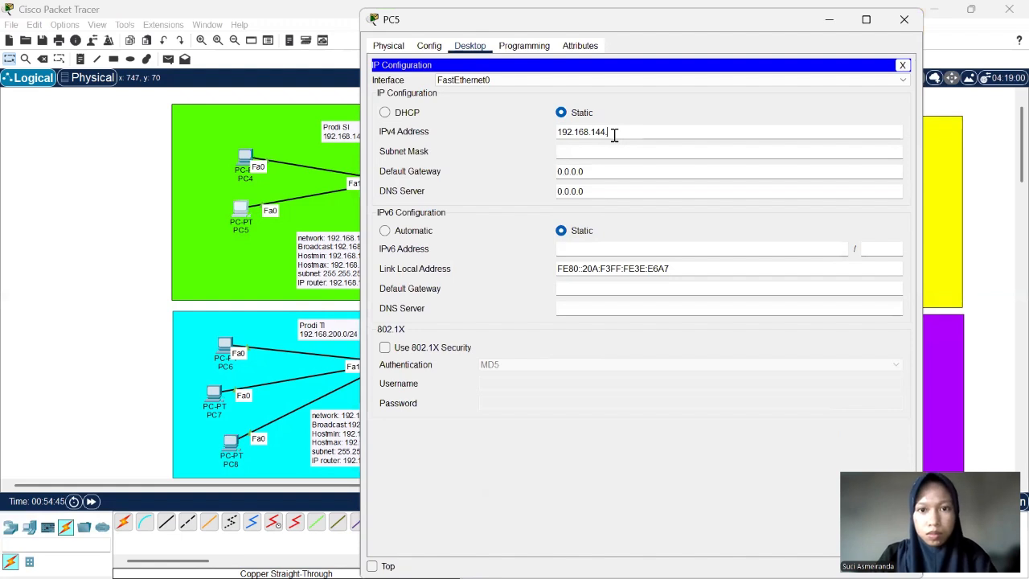
type("23")
left_click(613, 151)
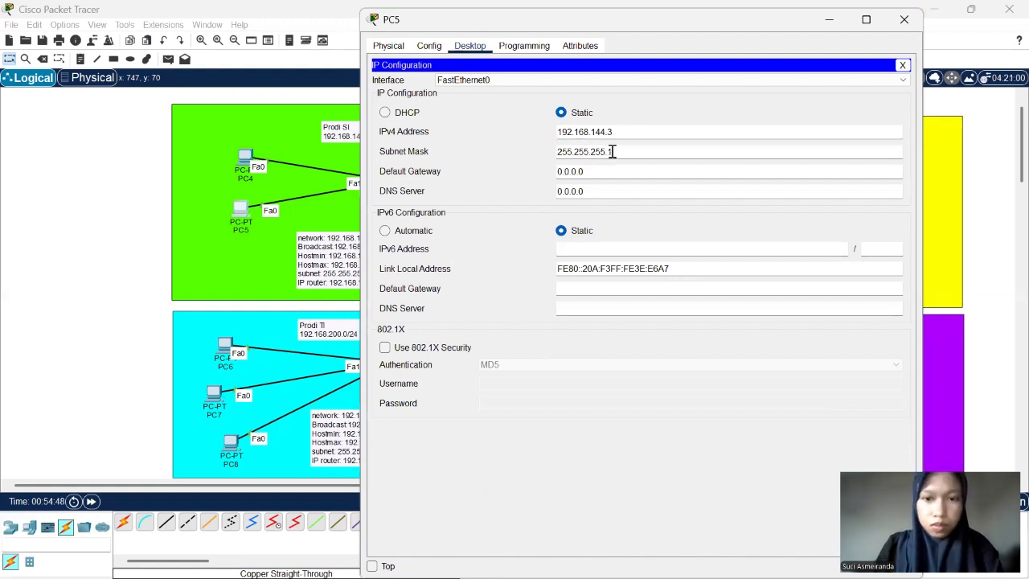
key("BackSpace")
type("128")
- Set PC5's default gateway to 192.168.144.1 and close its configuration window
key("Tab")
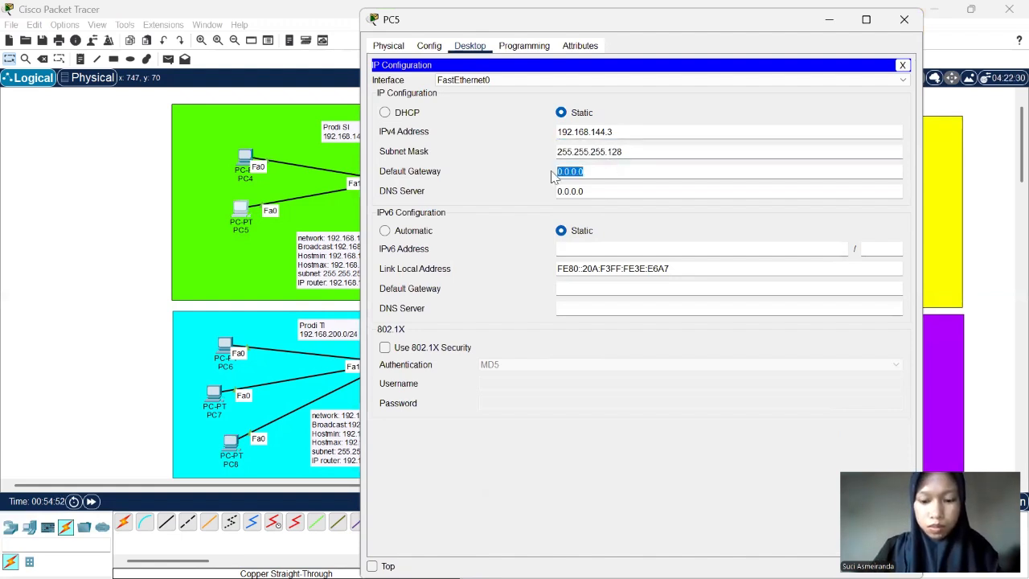
type("192.168.144.2")
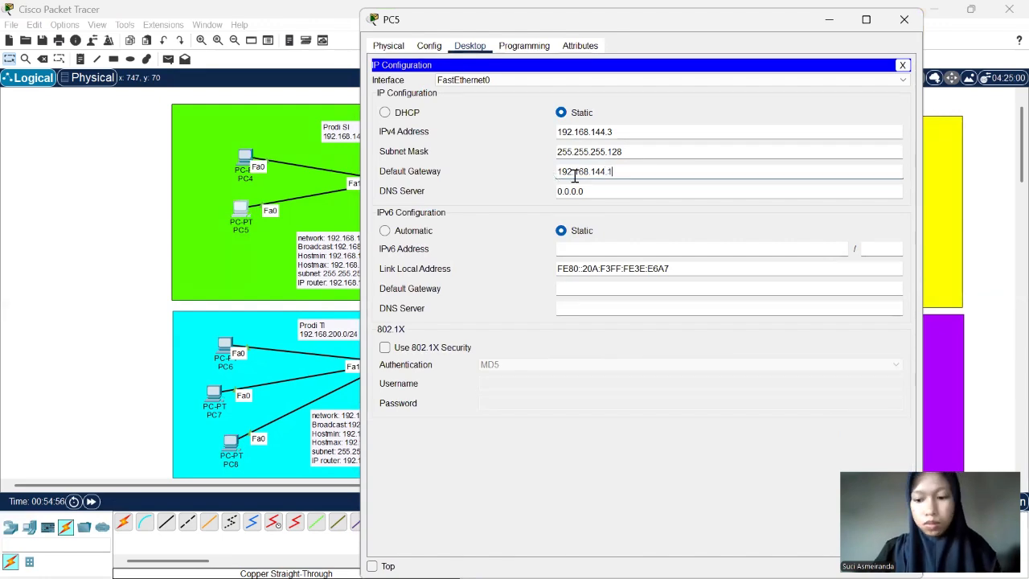
key("BackSpace")
type("1")
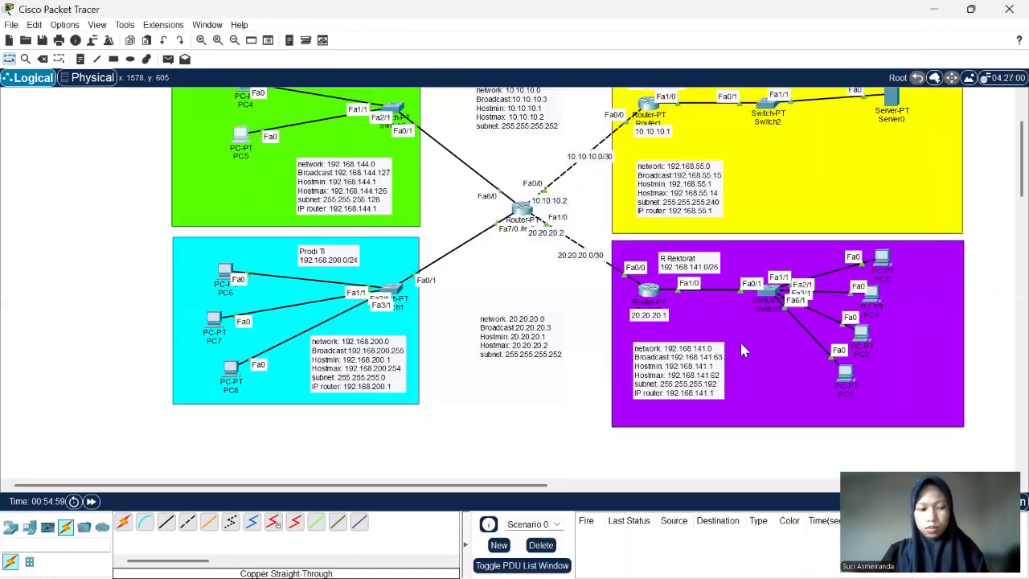
scroll(740, 340, "up", 3)
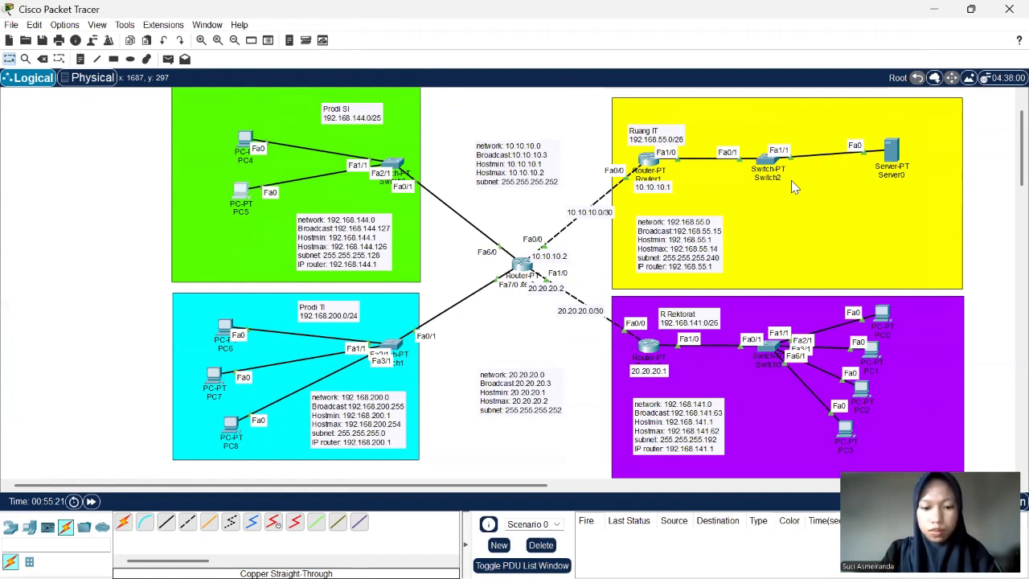
scroll(792, 180, "up", 1)
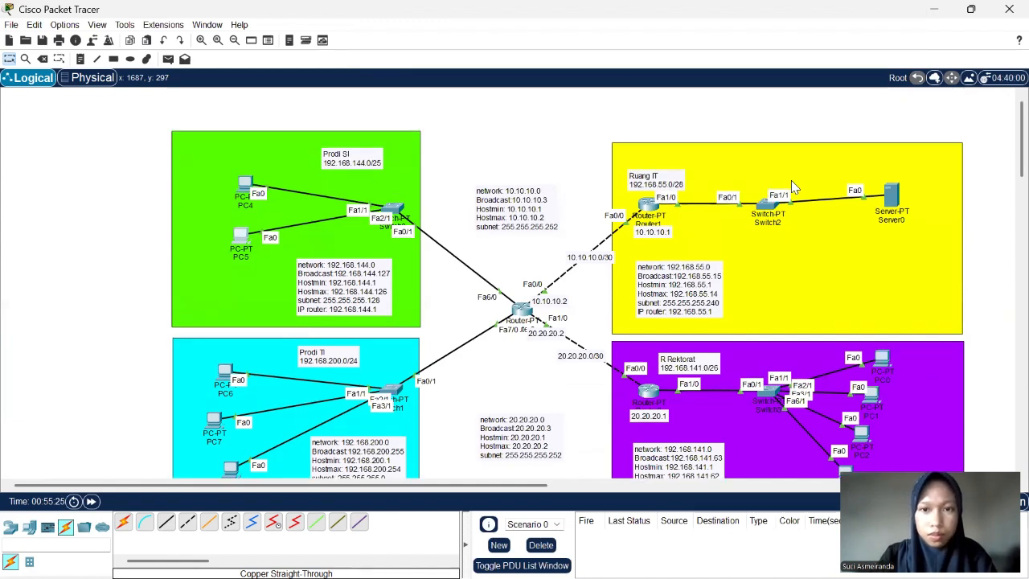
scroll(791, 180, "down", 1)
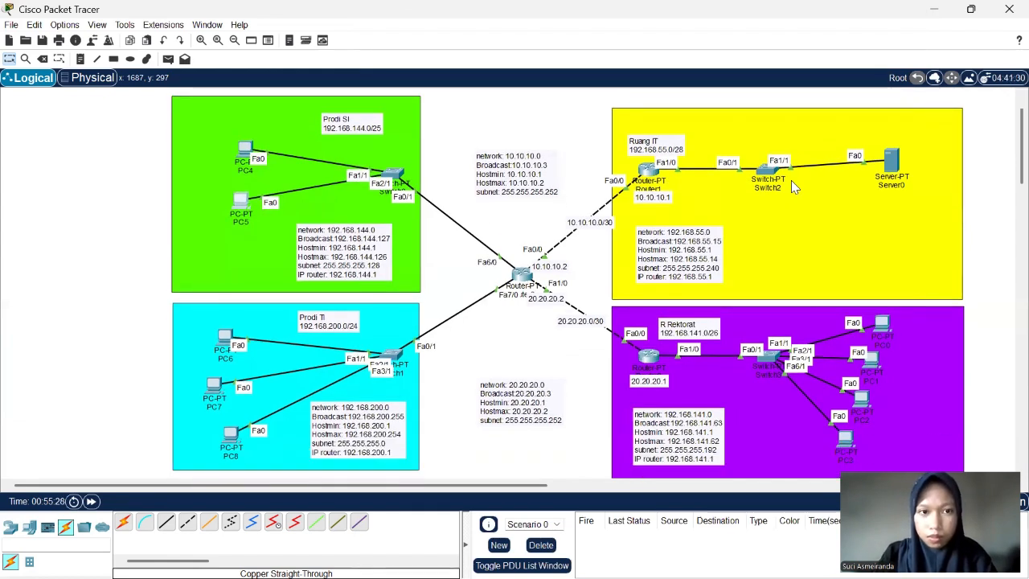
mouse_move(896, 165)
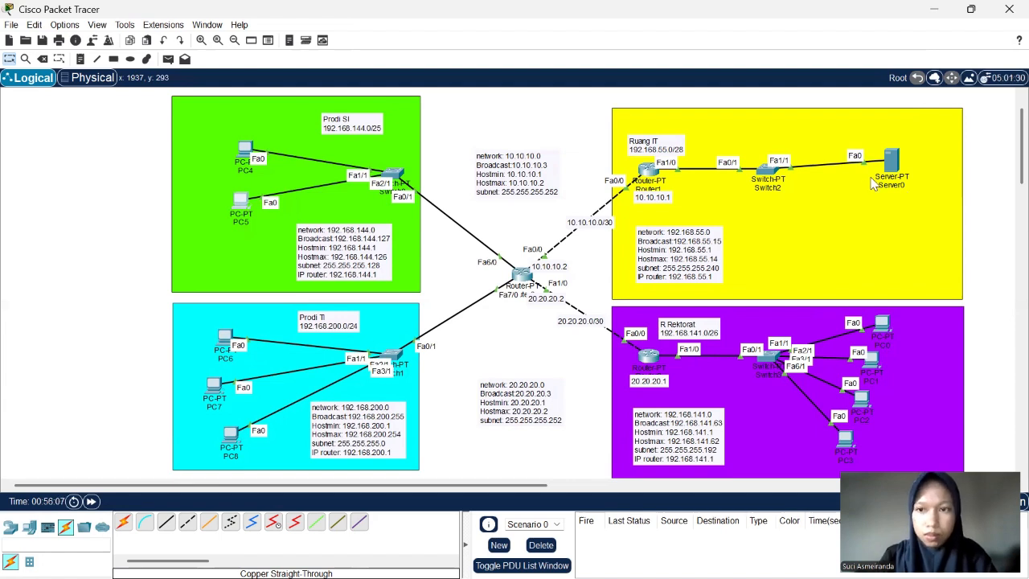
scroll(741, 311, "up", 1)
scroll(742, 310, "down", 2)
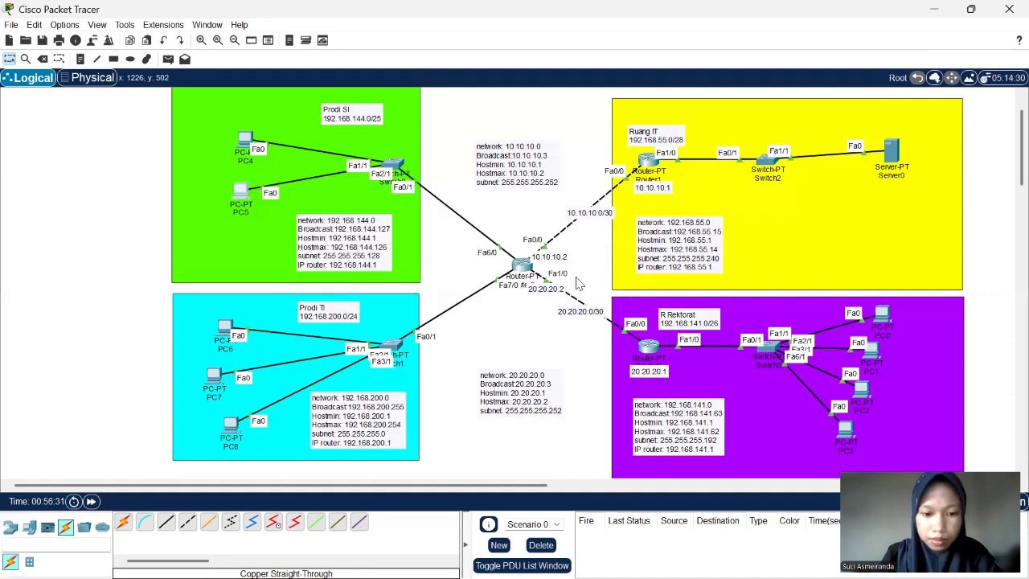
- Open the CLI of Router1 in the Ruang IT network and ping the central router at 10.10.10.2
left_click(648, 163)
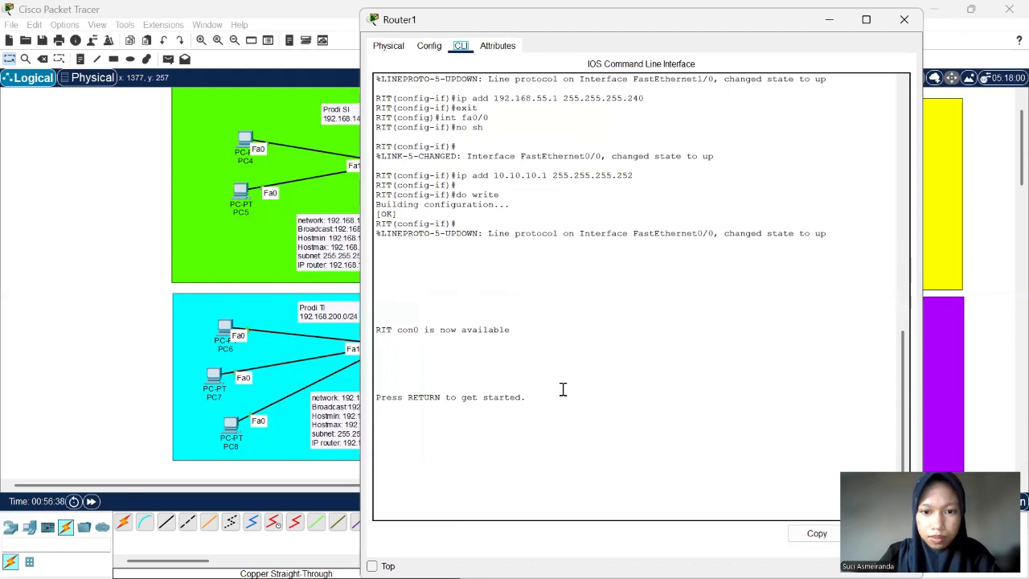
key("Return")
key("Return")
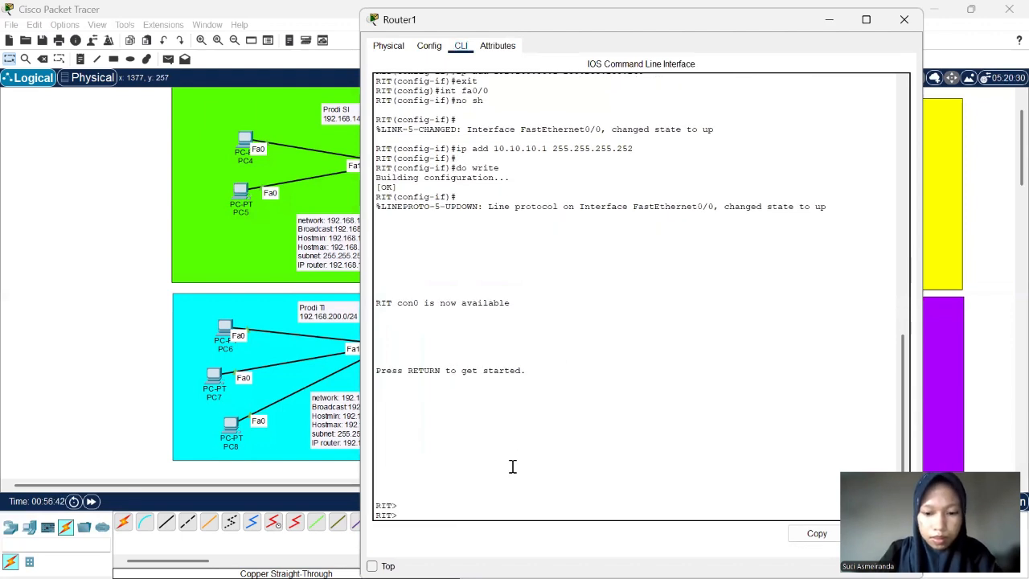
type("ping ")
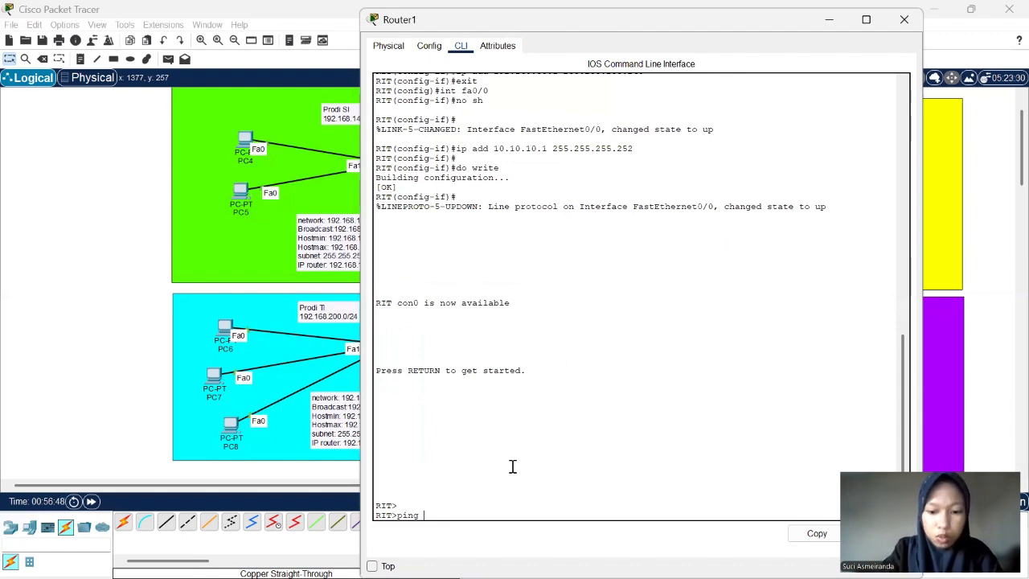
type("10")
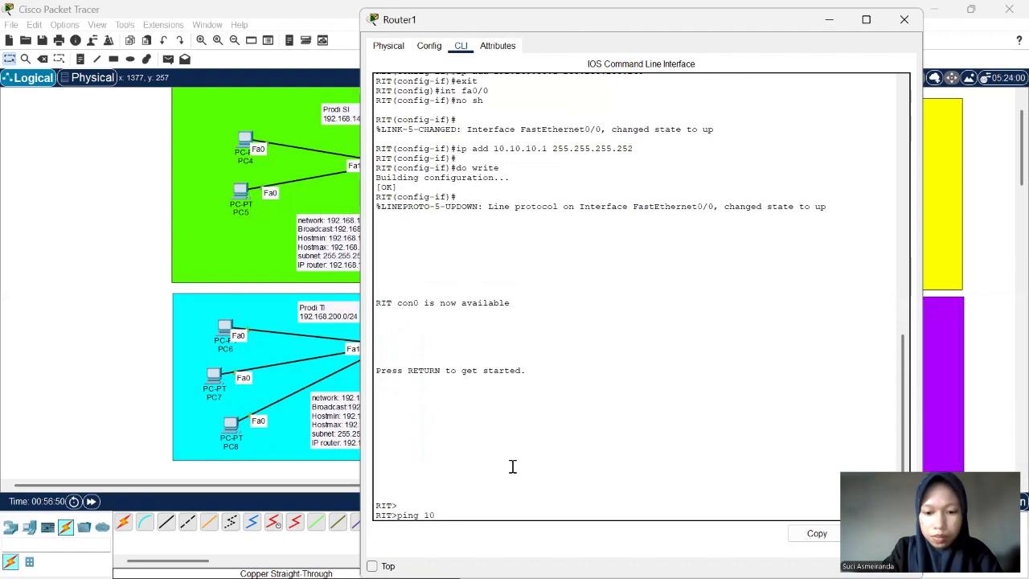
type(".10.10")
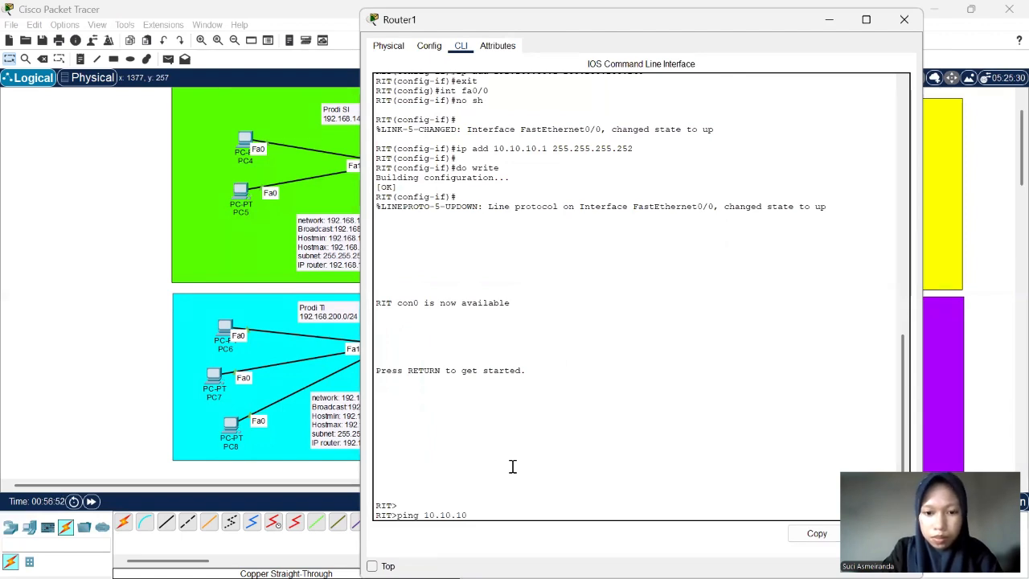
type(".2")
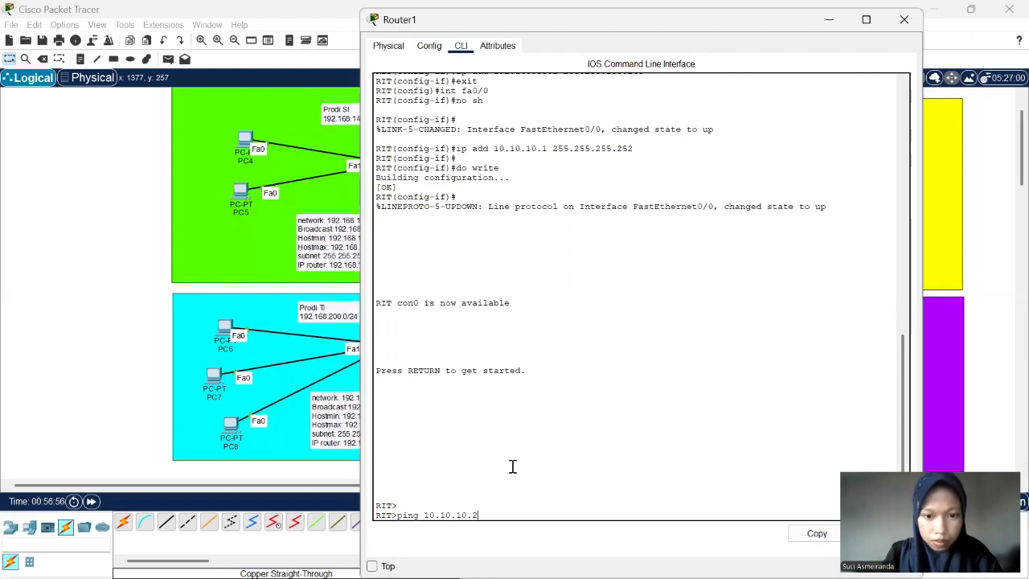
key("BackSpace")
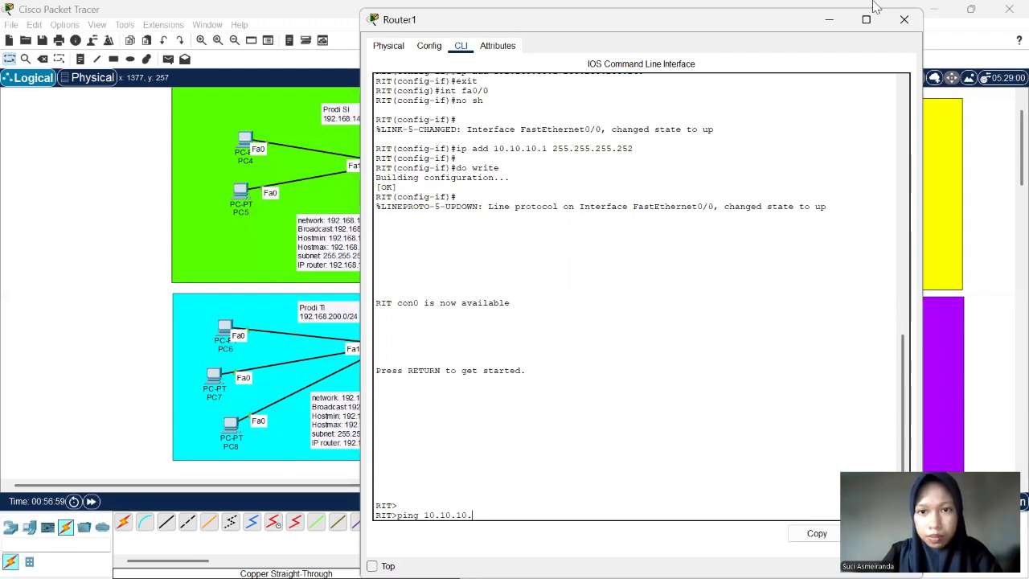
left_click_drag(684, 20, 393, 39)
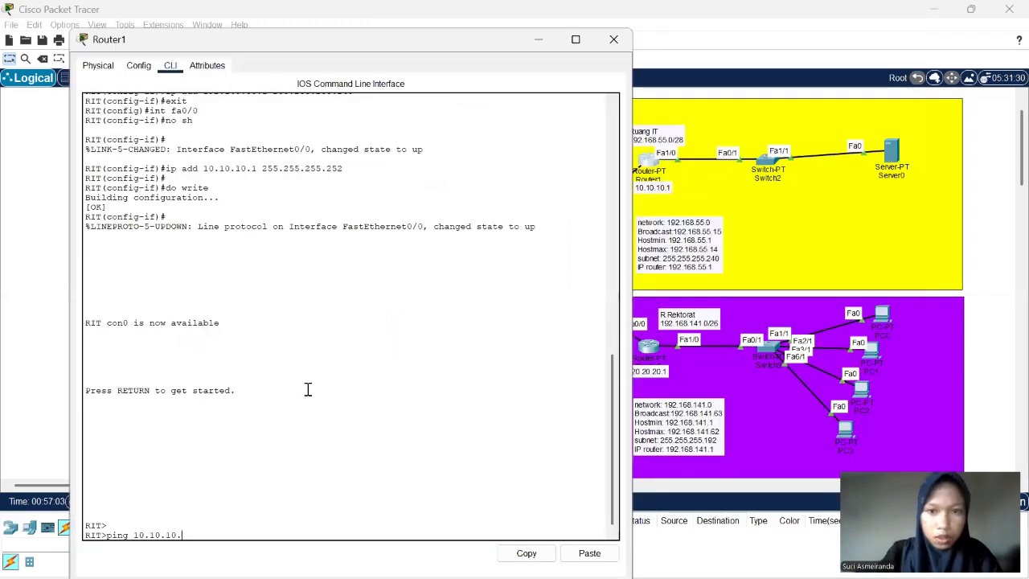
type("2")
key("Return")
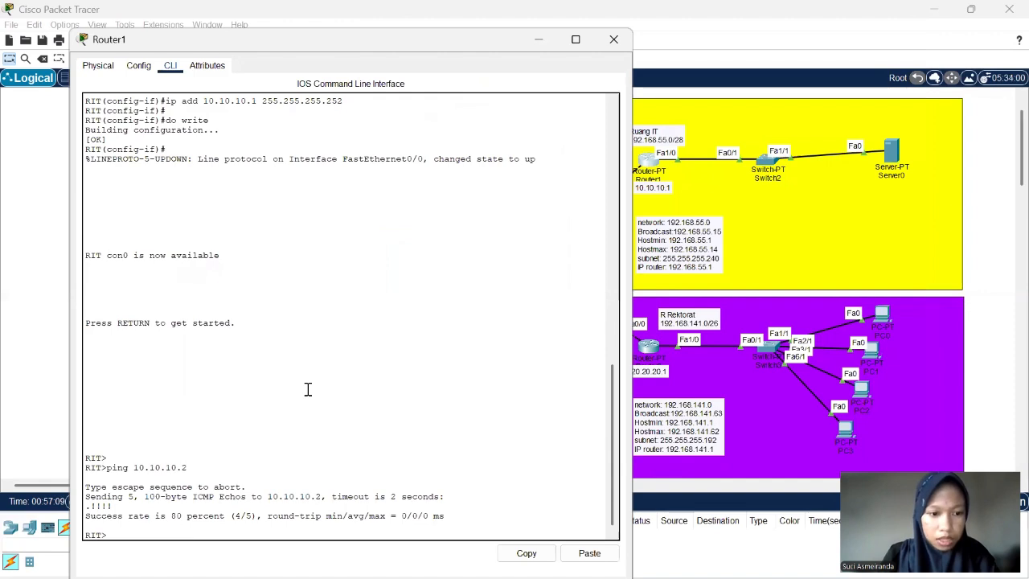
- Repeat the ping to 10.10.10.2 from Router1 and compare the echo reply marks of both attempts
key("Up")
key("Return")
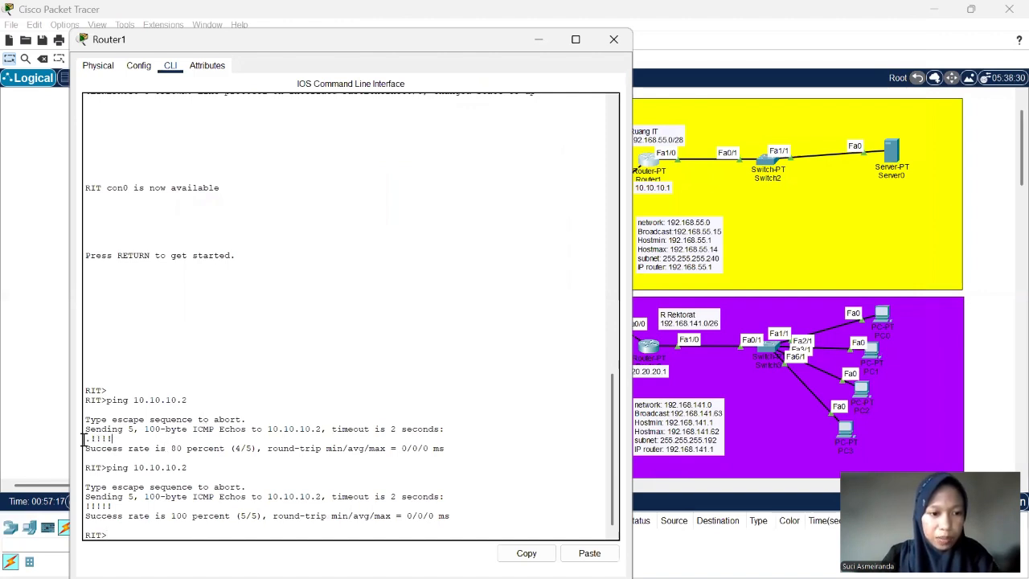
left_click_drag(86, 444, 112, 440)
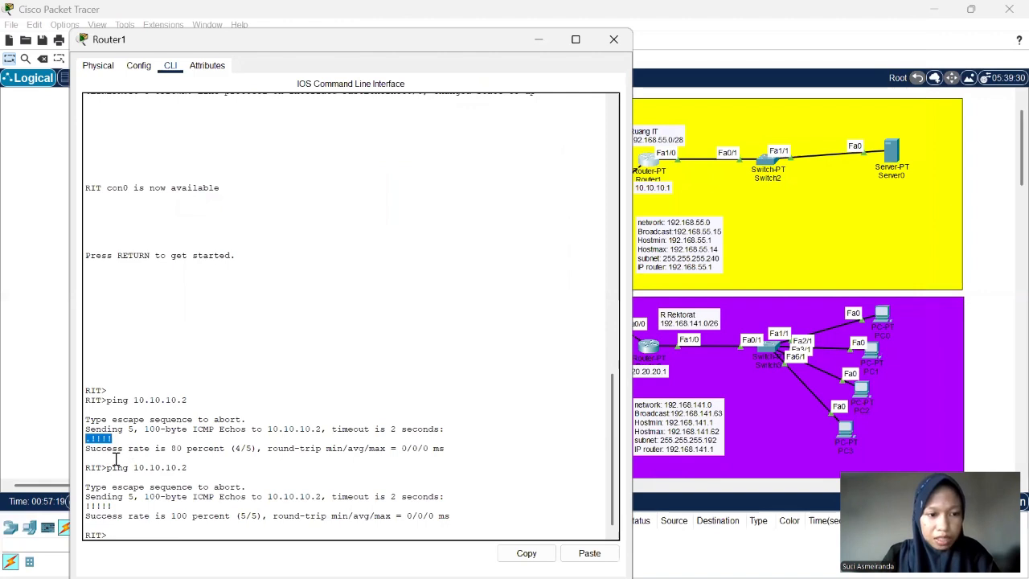
left_click(94, 439)
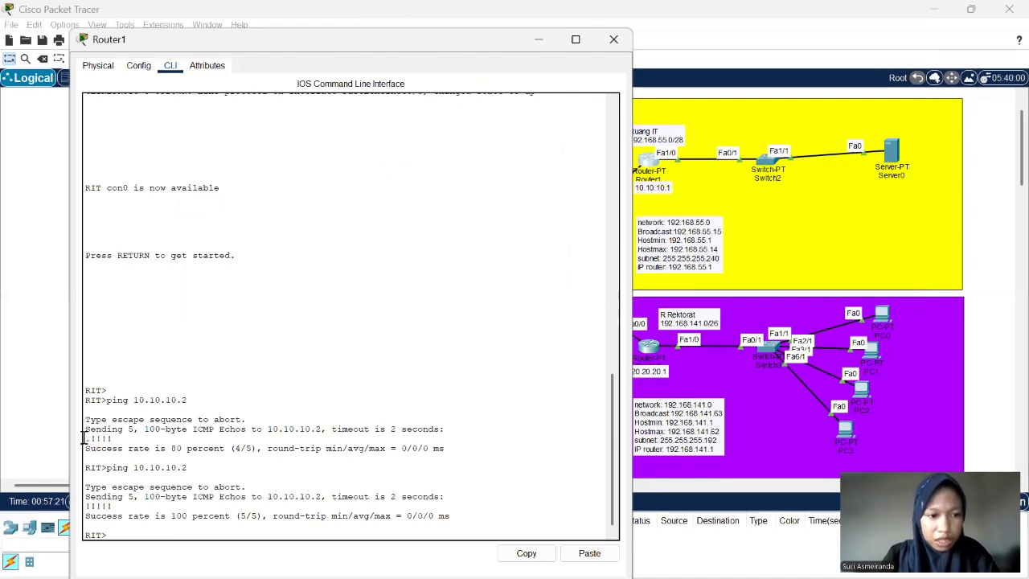
left_click_drag(84, 439, 91, 440)
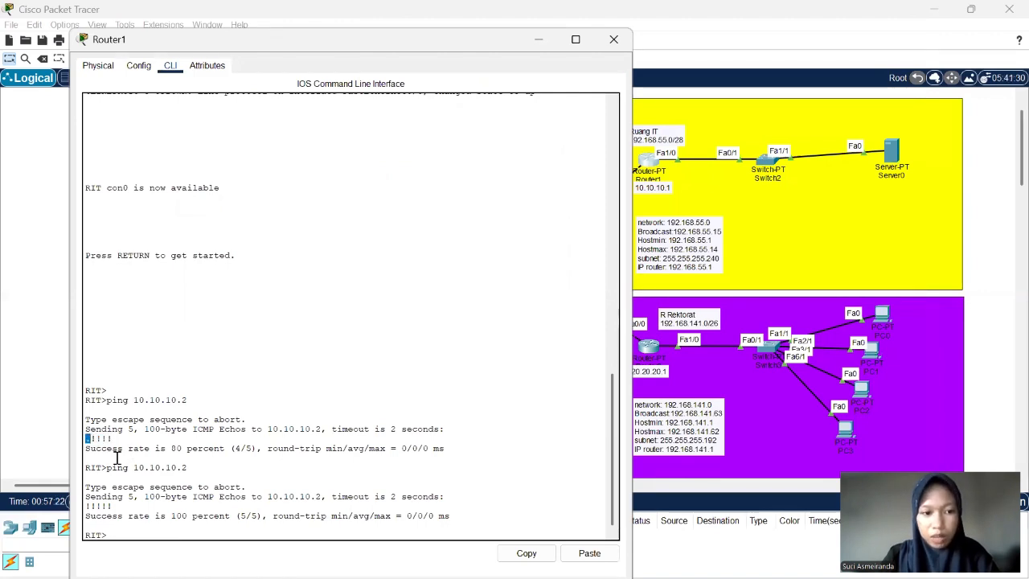
left_click(117, 444)
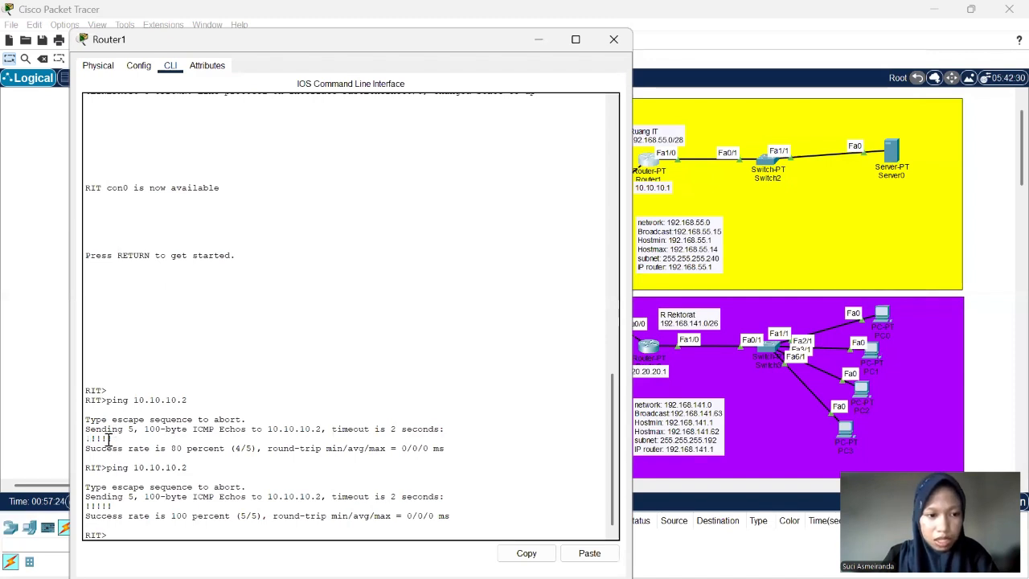
left_click_drag(114, 440, 92, 440)
left_click(222, 477)
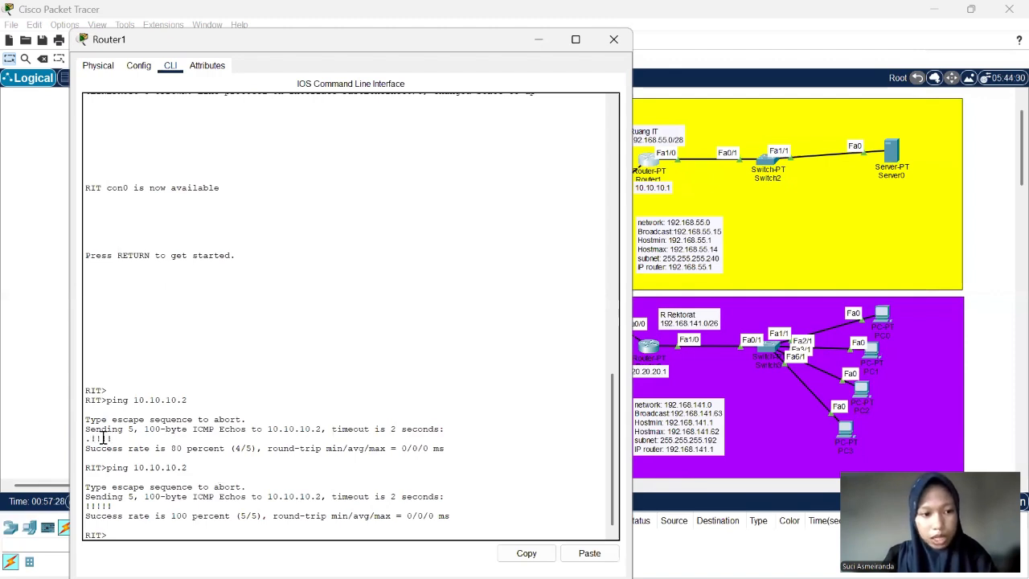
left_click_drag(93, 440, 83, 442)
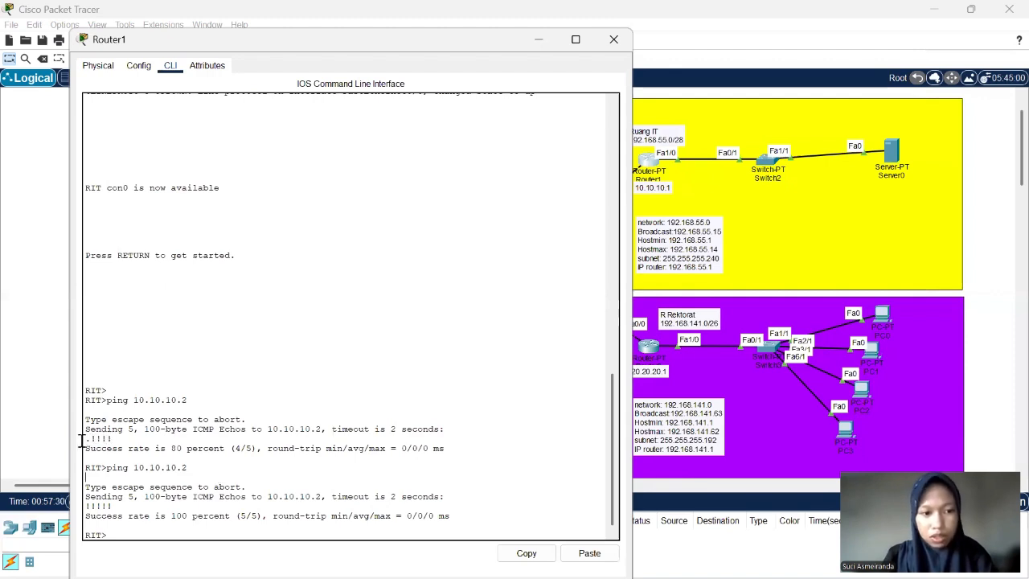
left_click_drag(123, 504, 85, 508)
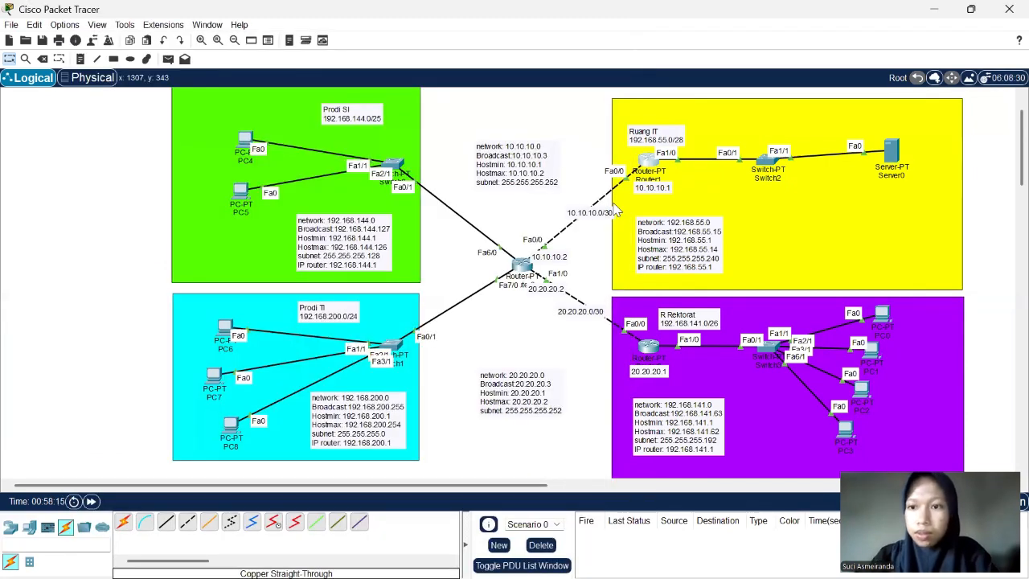
- Open Server0's IP configuration in the Ruang IT network and set its static IPv4 address to 192.168.55.2
left_click(889, 159)
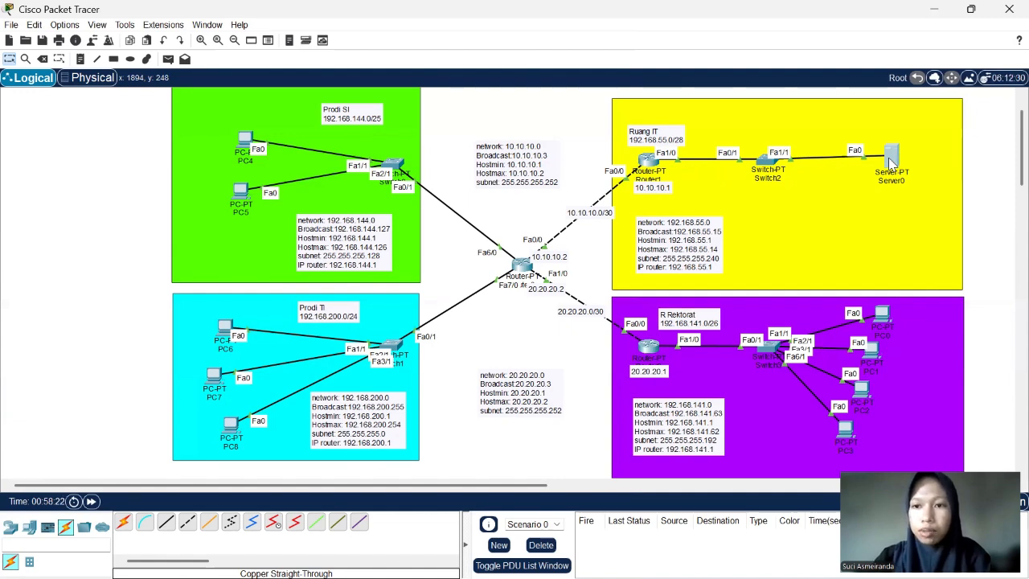
left_click(891, 161)
left_click(518, 47)
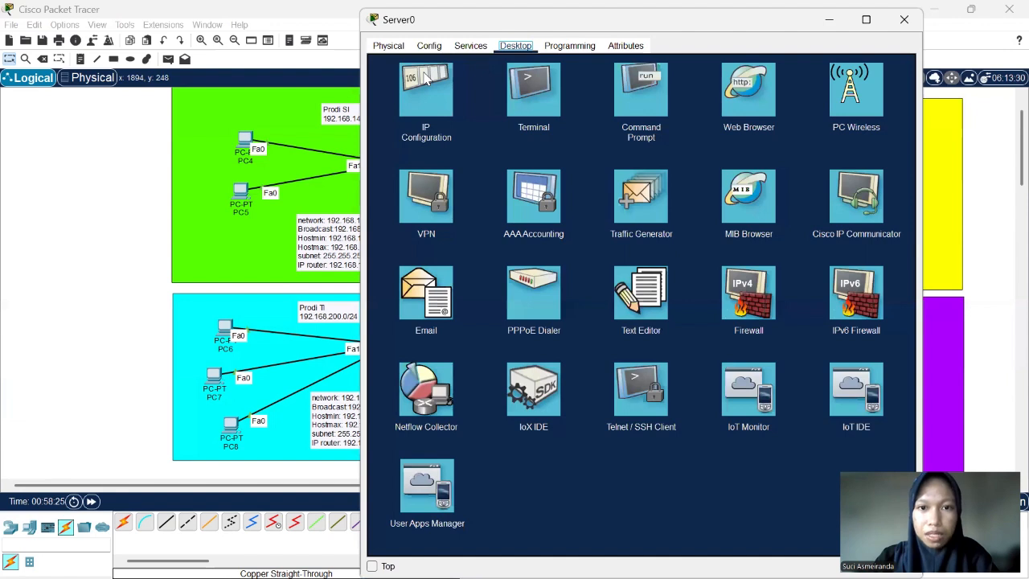
left_click(426, 81)
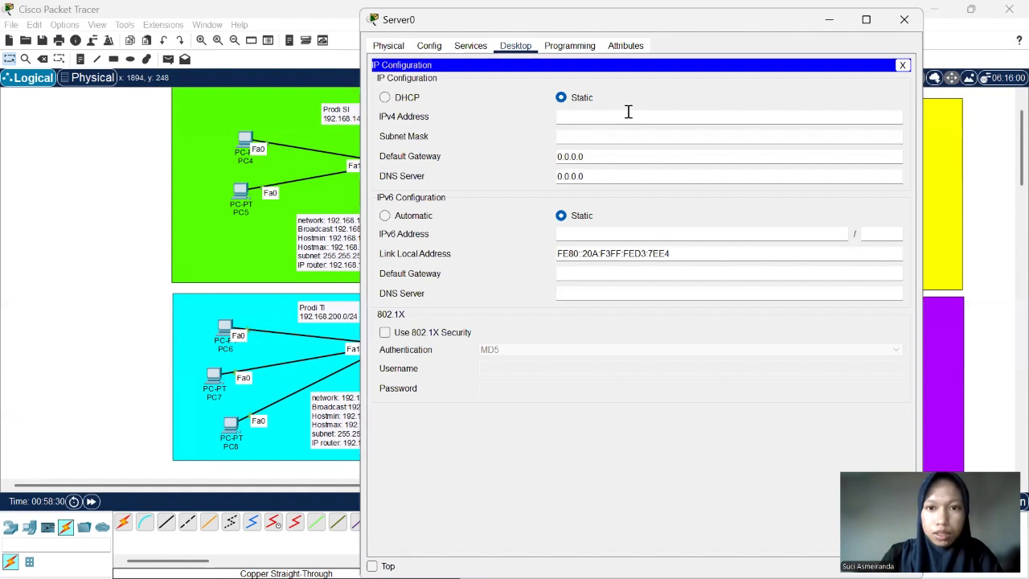
right_click(628, 112)
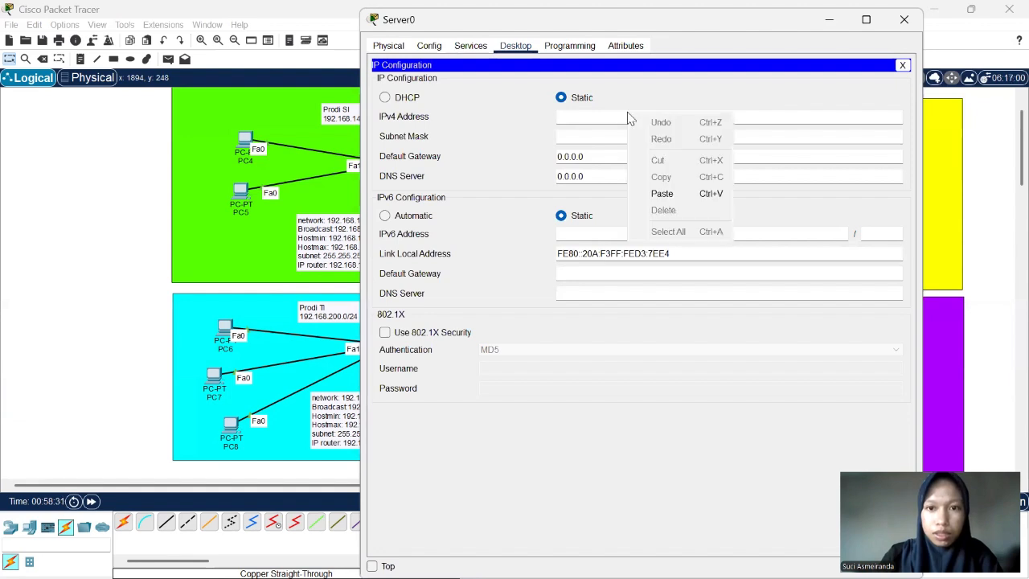
left_click(662, 194)
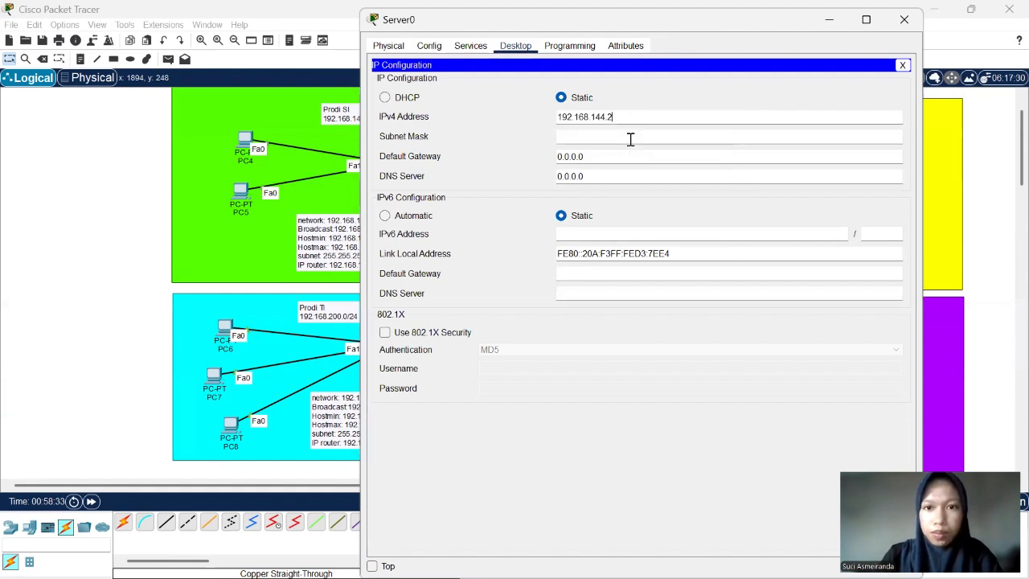
double_click(594, 117)
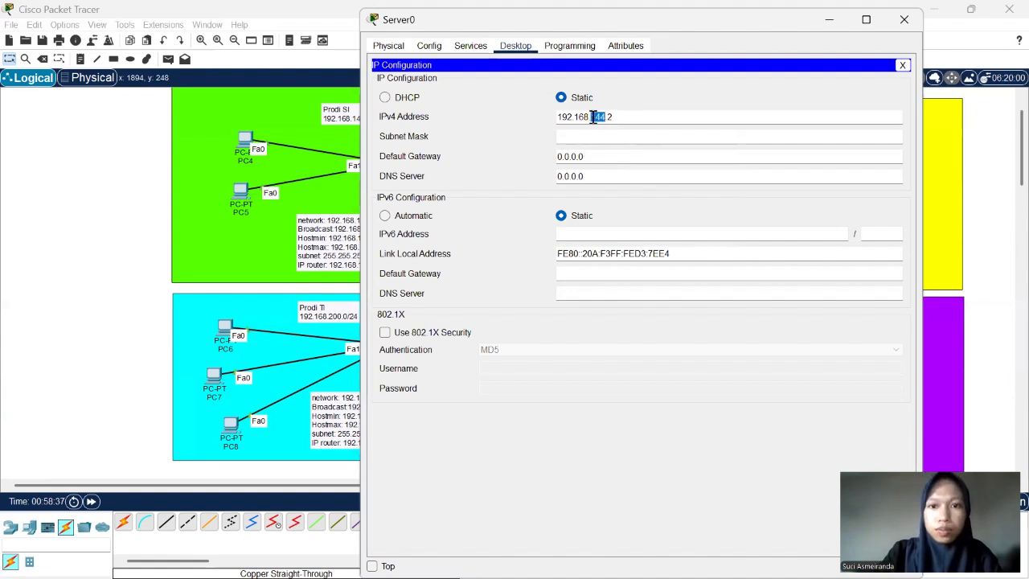
type("55")
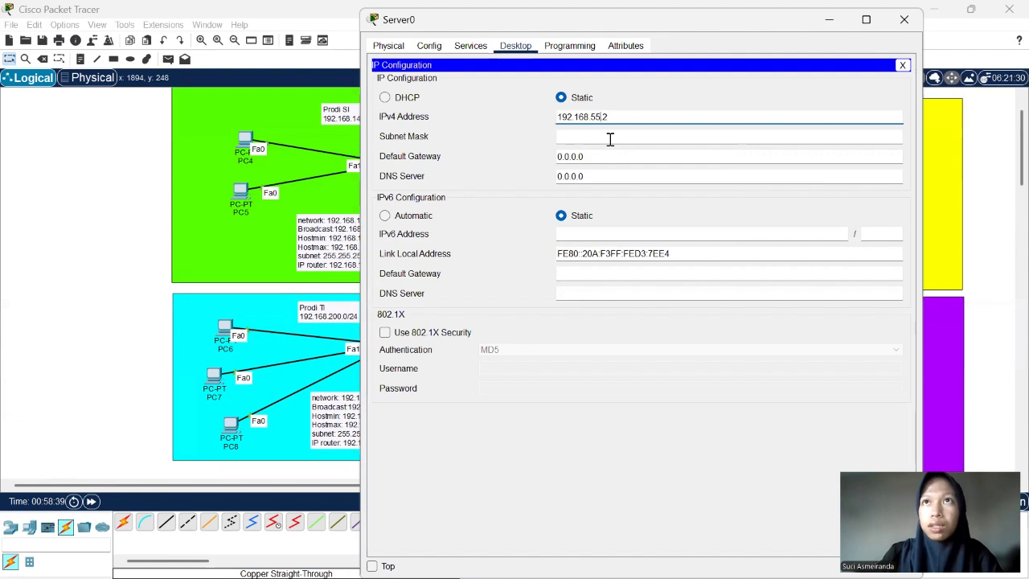
- Set Server0's subnet mask to 255.255.255.240
left_click(611, 139)
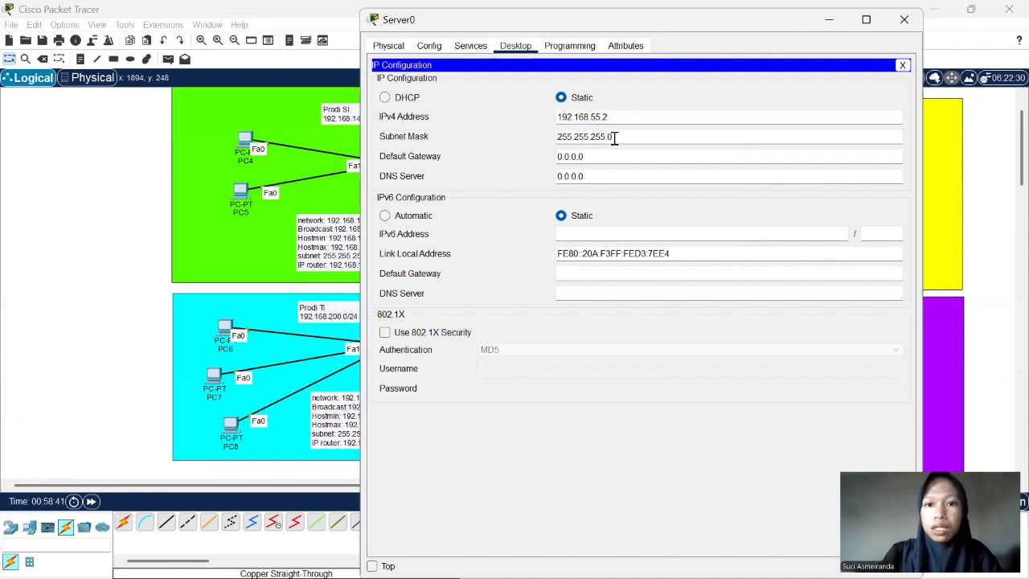
key("BackSpace")
type("2")
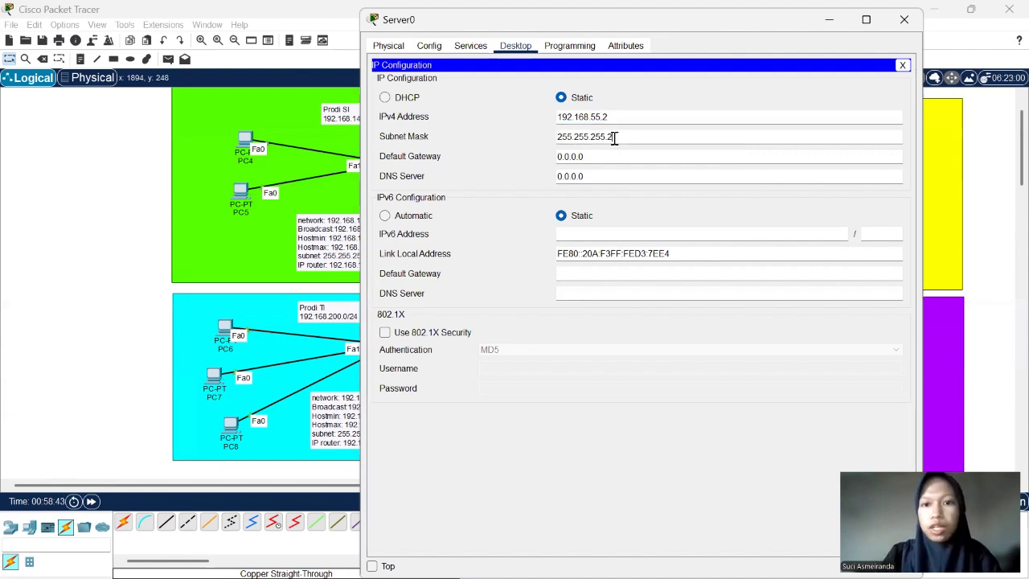
type("40")
- Set Server0's default gateway to 192.168.55.1 by reusing its IPv4 address with the last octet changed, and close its configuration window
left_click(601, 158)
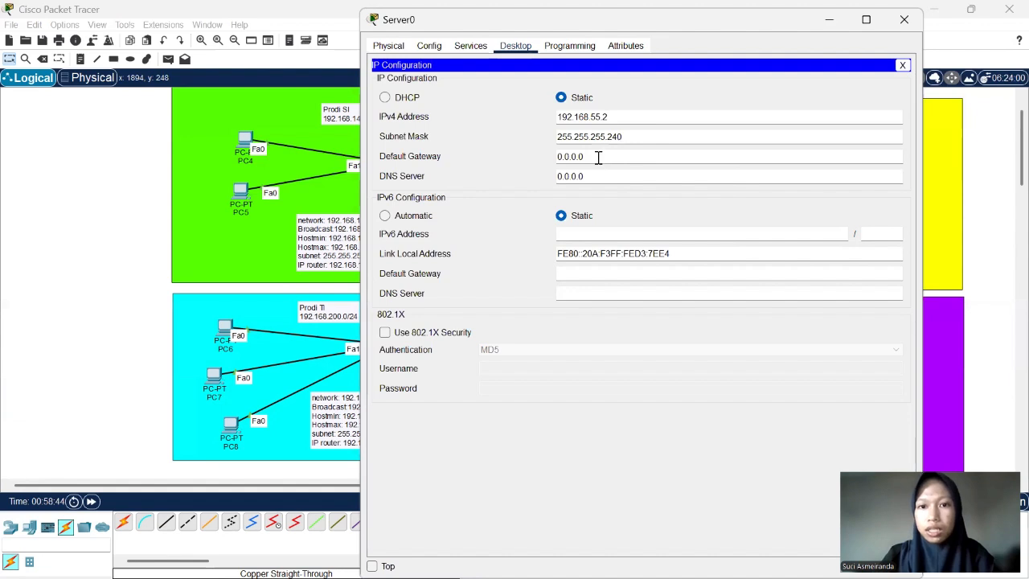
left_click(618, 115)
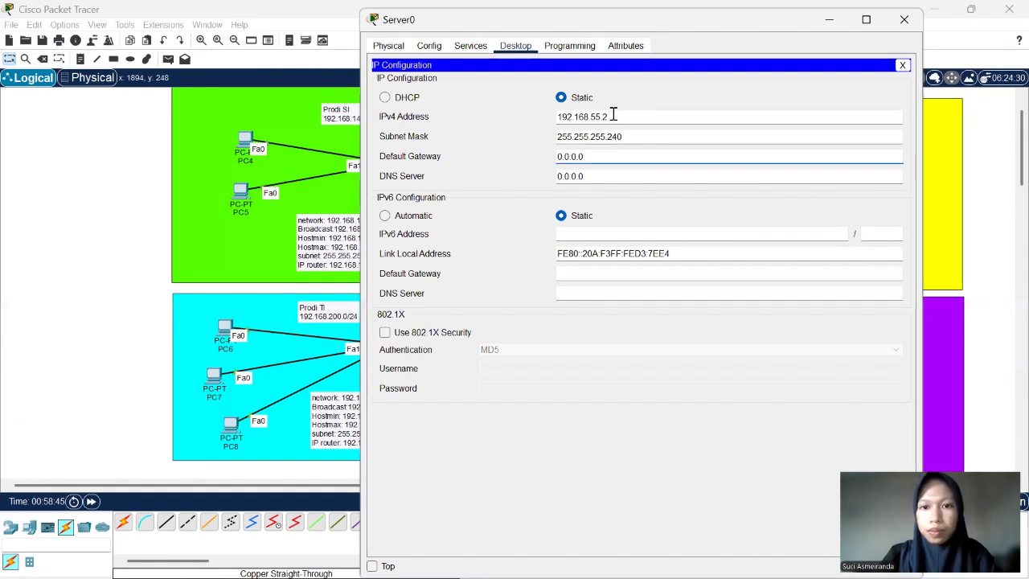
double_click(557, 118)
key("ctrl+c")
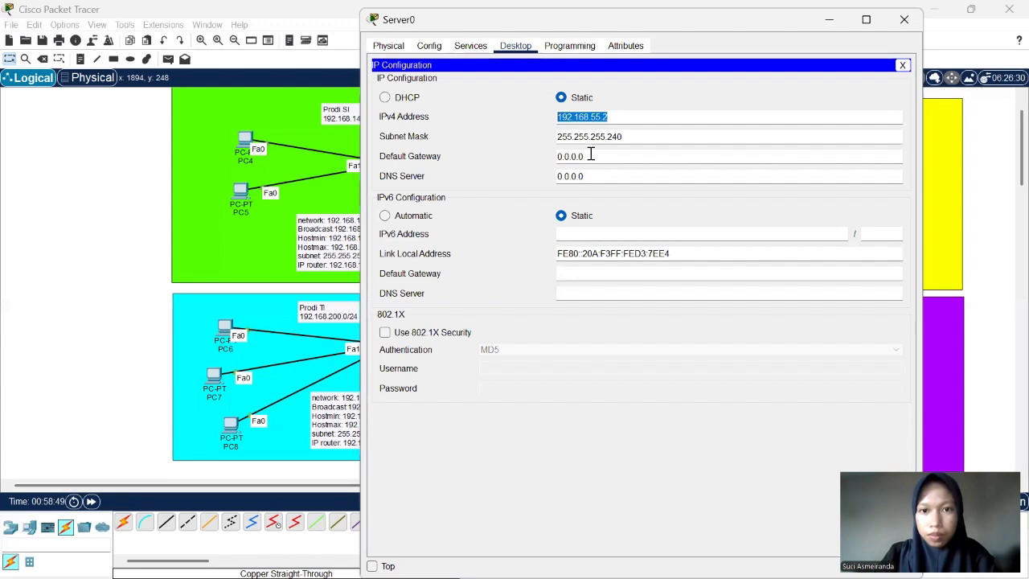
left_click_drag(591, 156, 562, 156)
key("ctrl+v")
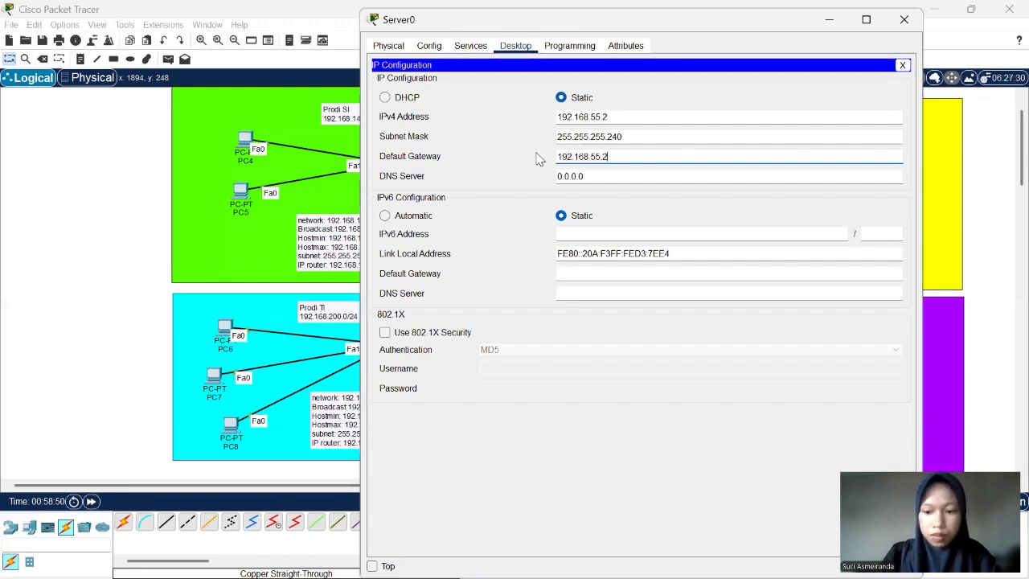
key("BackSpace")
type("1")
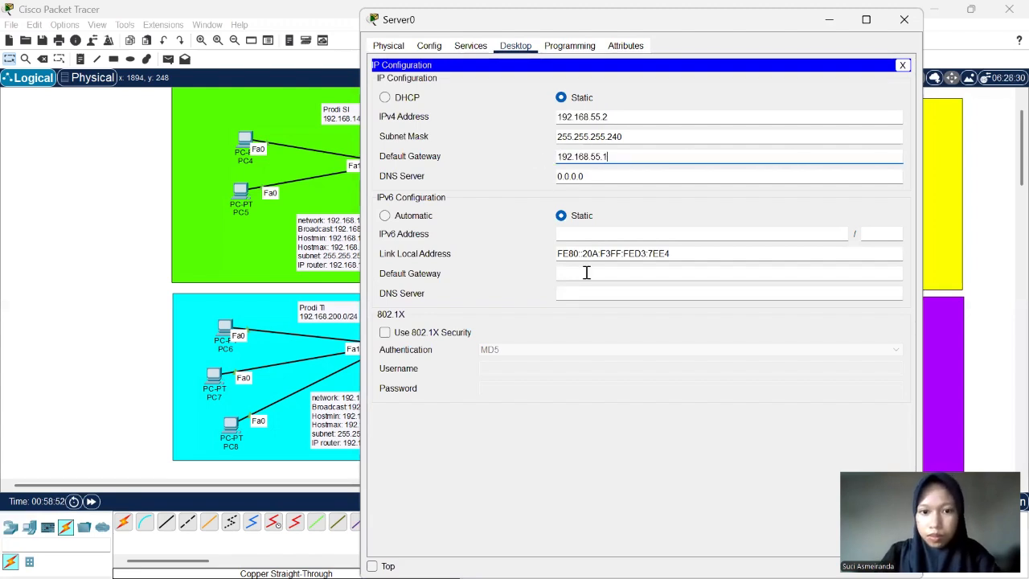
left_click(905, 34)
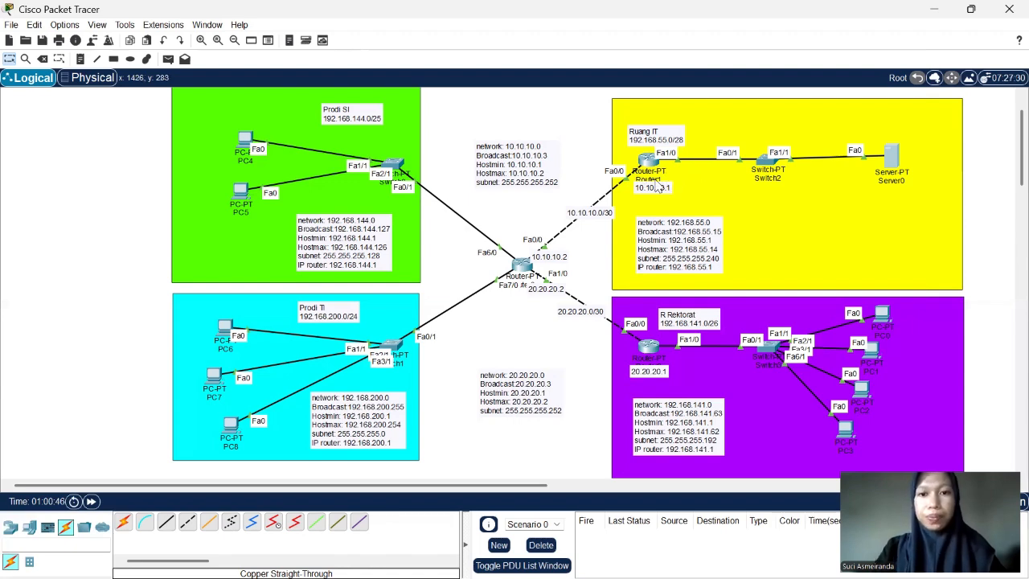
- Place a note reading "ip route subnet nexthop" in the blank space above the 10.10.10.0 network note
mouse_move(617, 156)
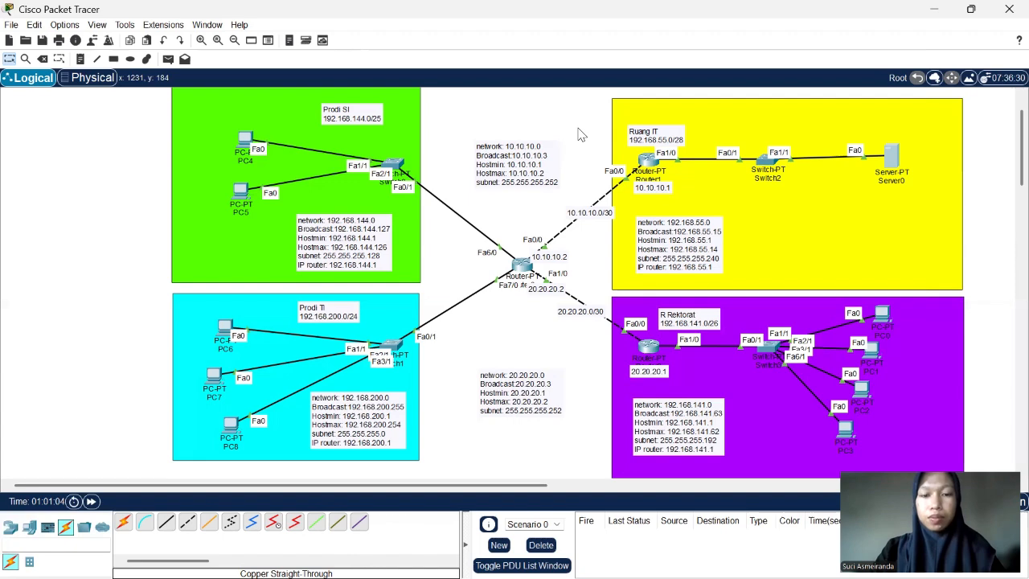
scroll(581, 134, "down", 3)
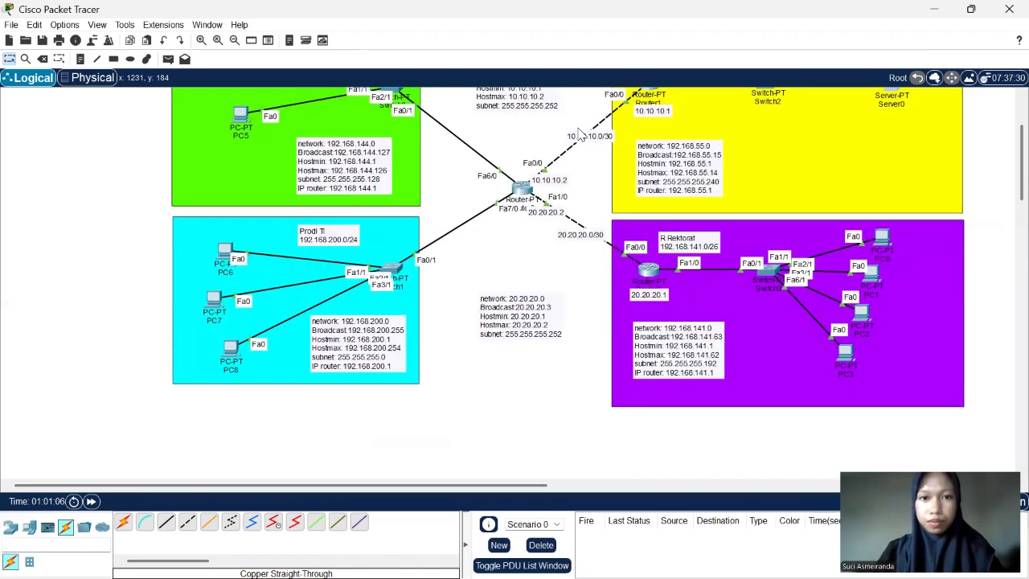
scroll(581, 134, "up", 3)
scroll(582, 134, "up", 1)
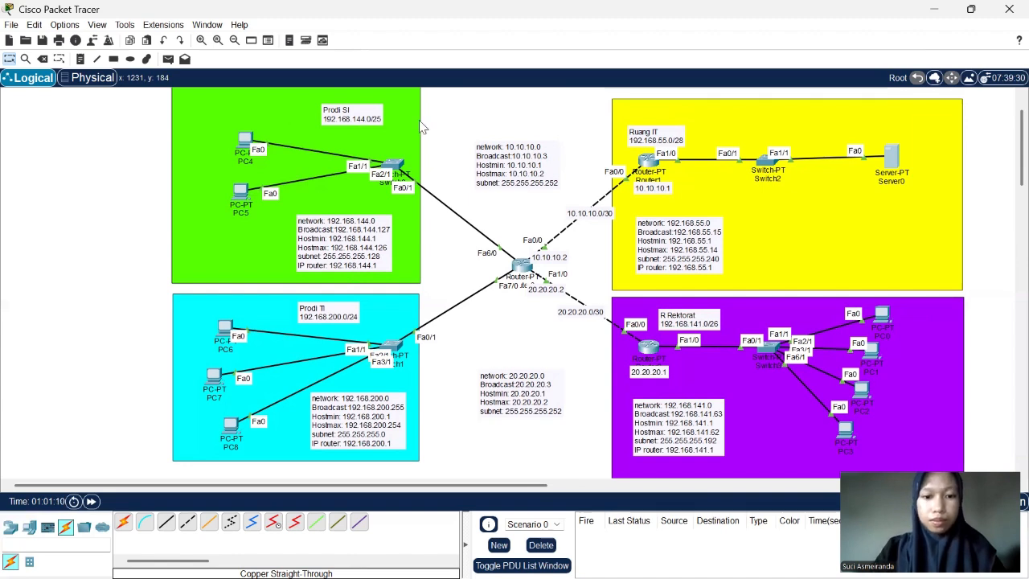
left_click(80, 59)
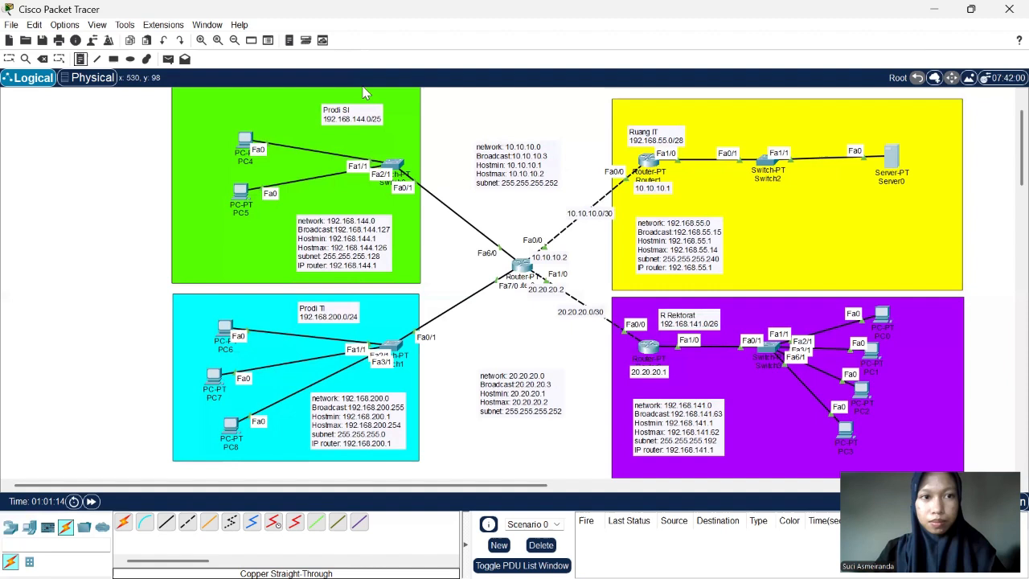
left_click(442, 115)
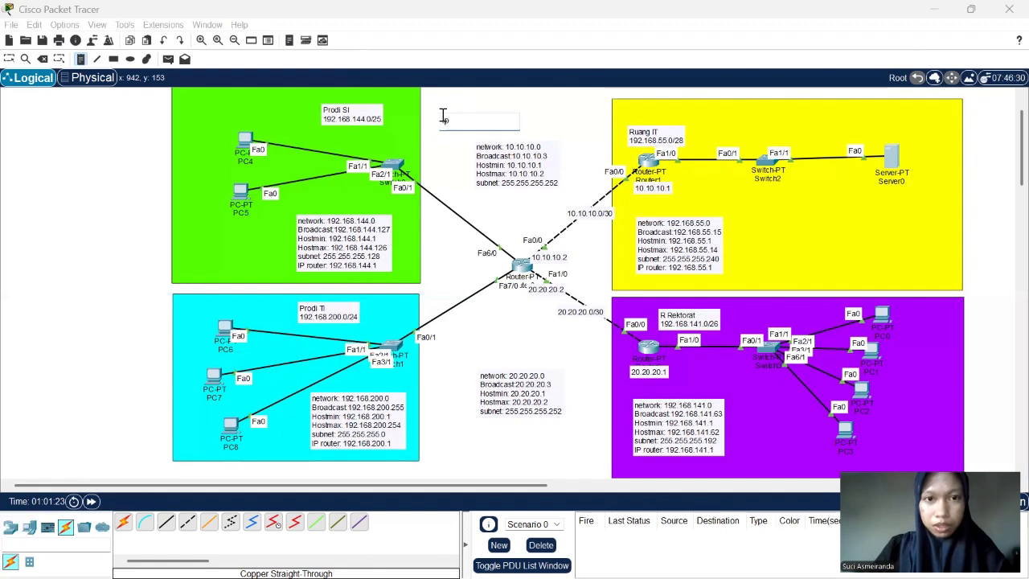
type("route")
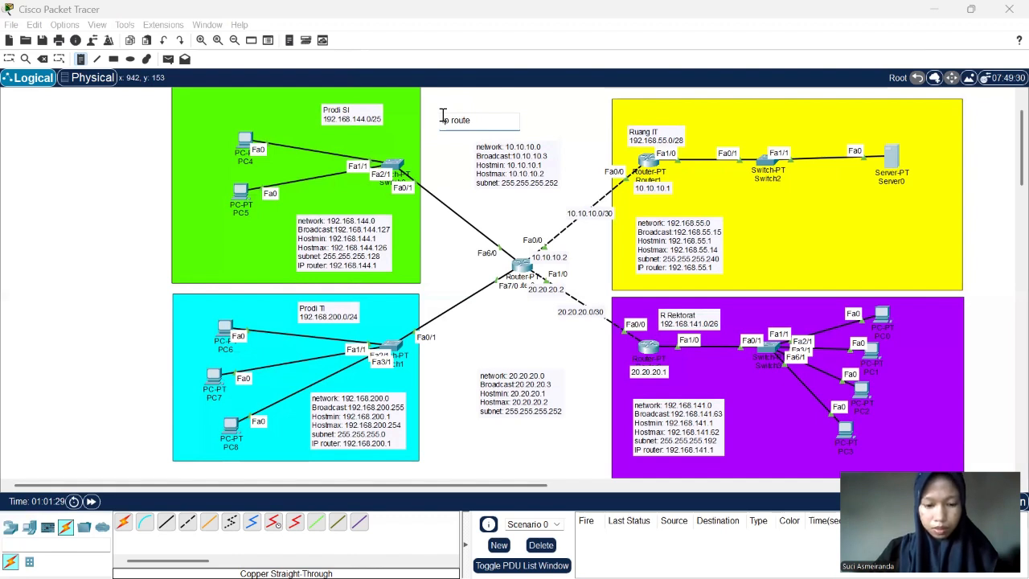
type("subne")
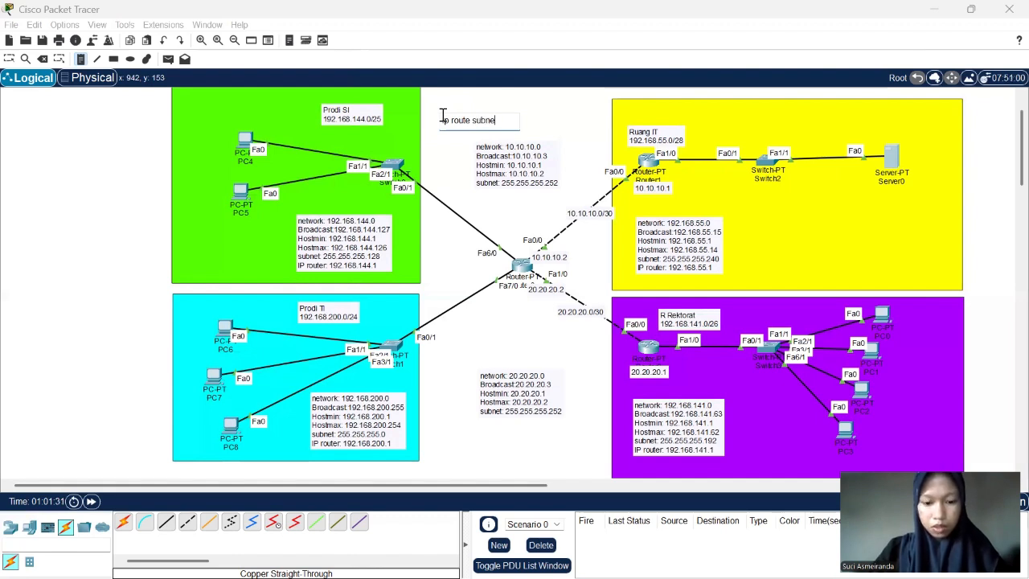
type("t")
type(" nex")
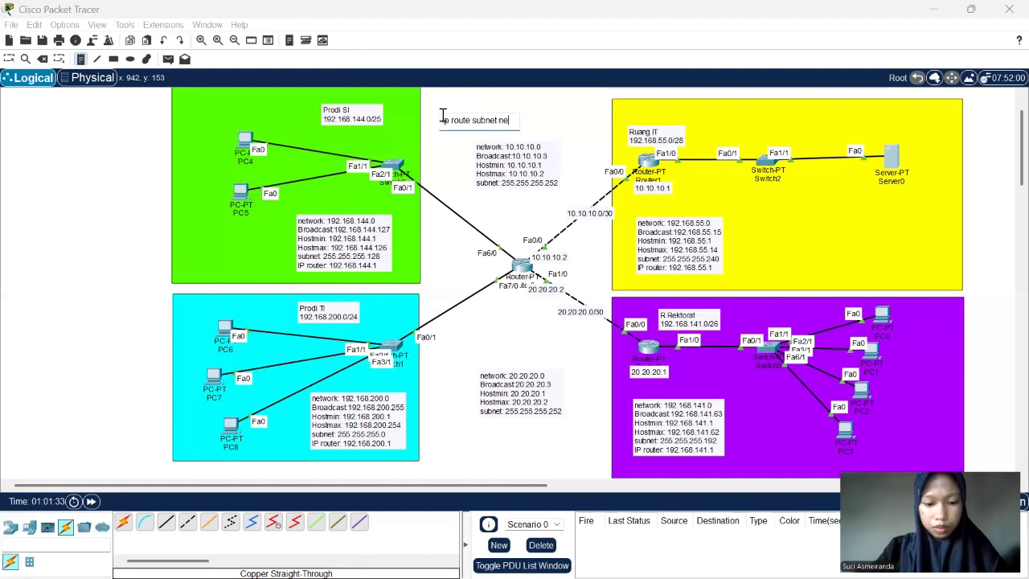
type("thop")
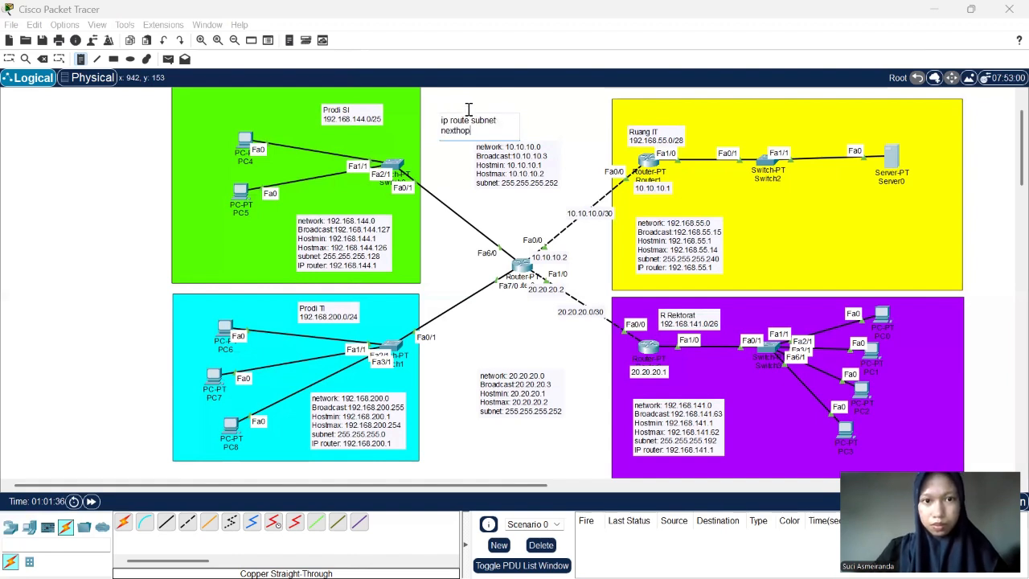
- Centre the ip route note between the green and yellow areas and shift the 10.10.10.0 network note slightly down
left_click(12, 59)
left_click_drag(478, 119, 521, 111)
left_click_drag(519, 173, 516, 200)
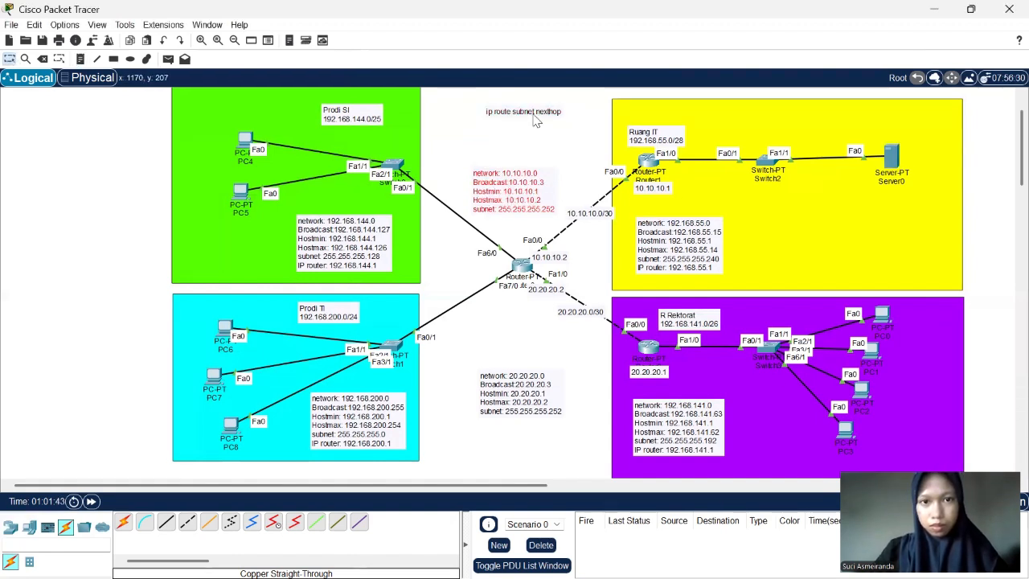
left_click_drag(514, 115, 492, 108)
- Edit the ip route note to widen the gaps before "subnet" and "nexthop"
double_click(493, 107)
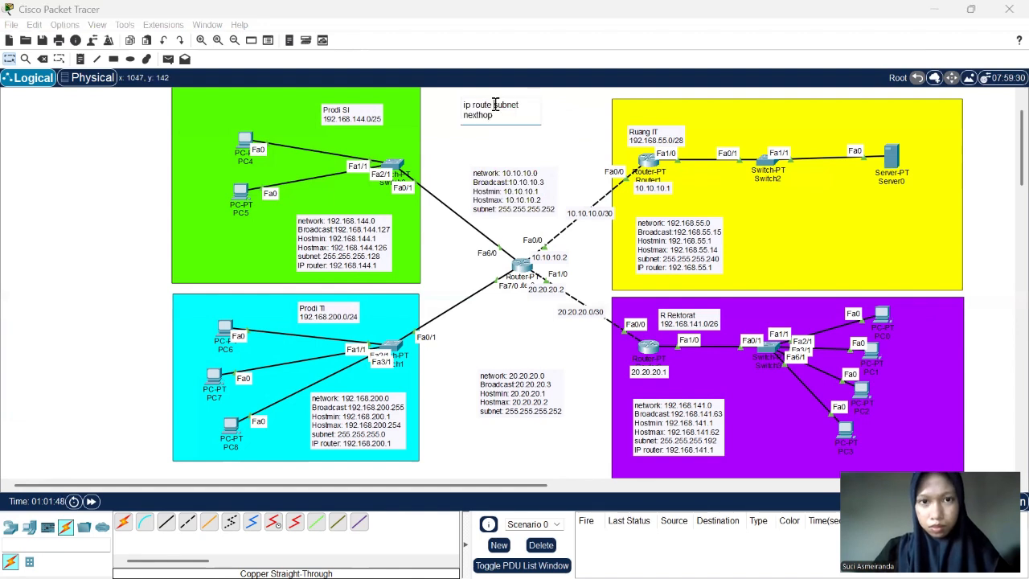
left_click(496, 105)
left_click(527, 106)
left_click(574, 158)
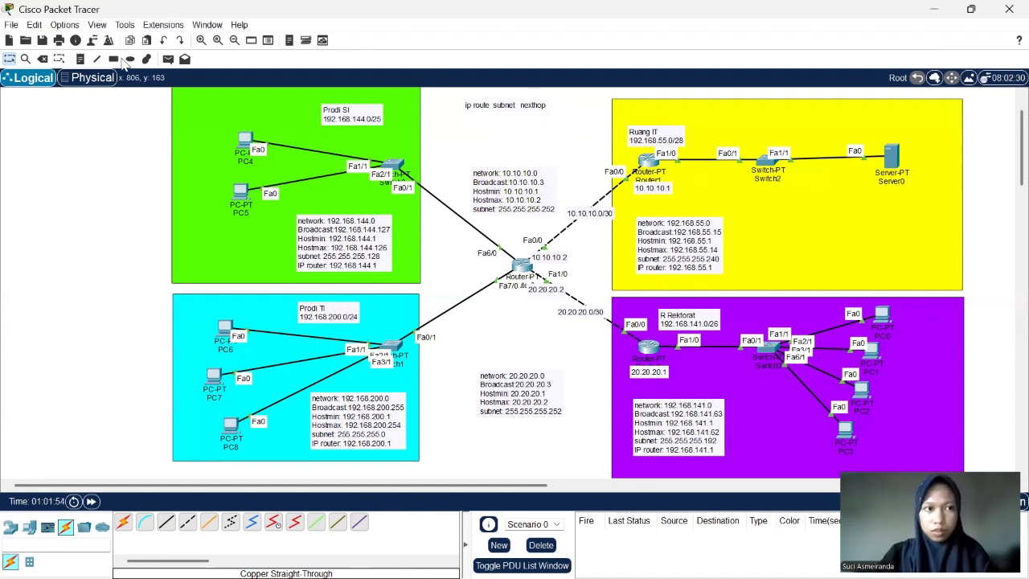
- Insert "= net dest" after "ip route" in the note so it reads "ip route = net dest subnet nexthop"
left_click(81, 58)
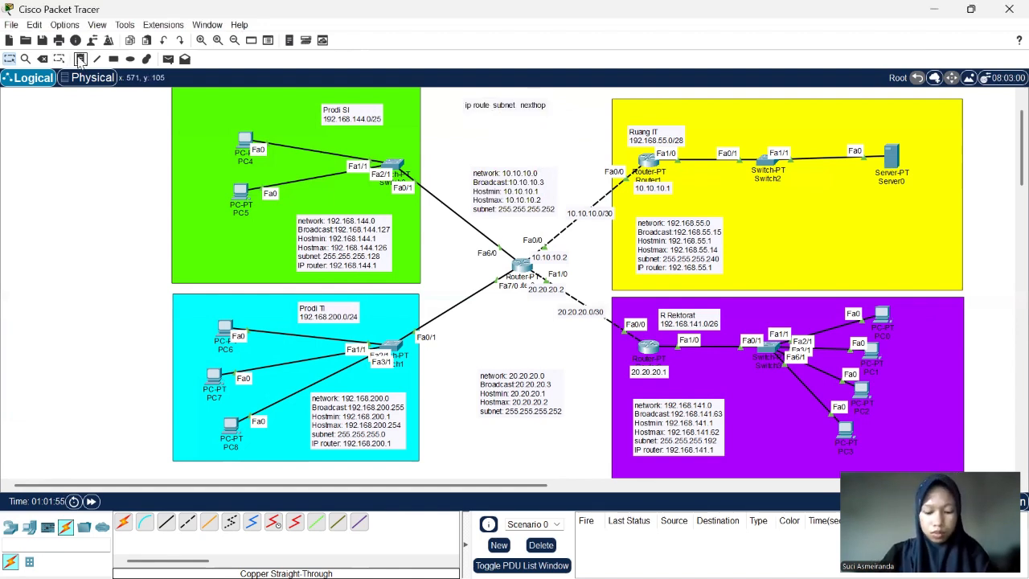
left_click(521, 105)
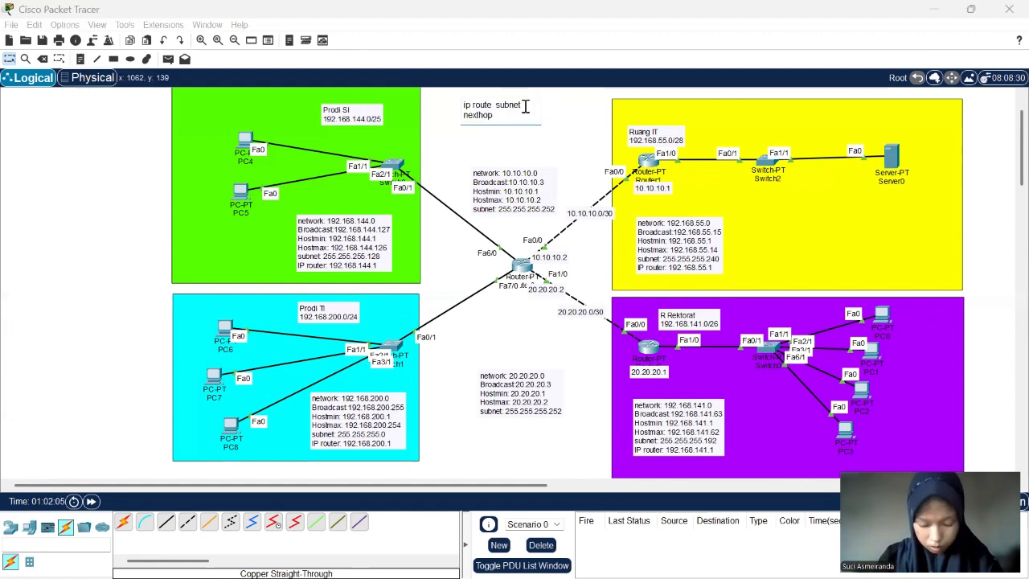
left_click(494, 107)
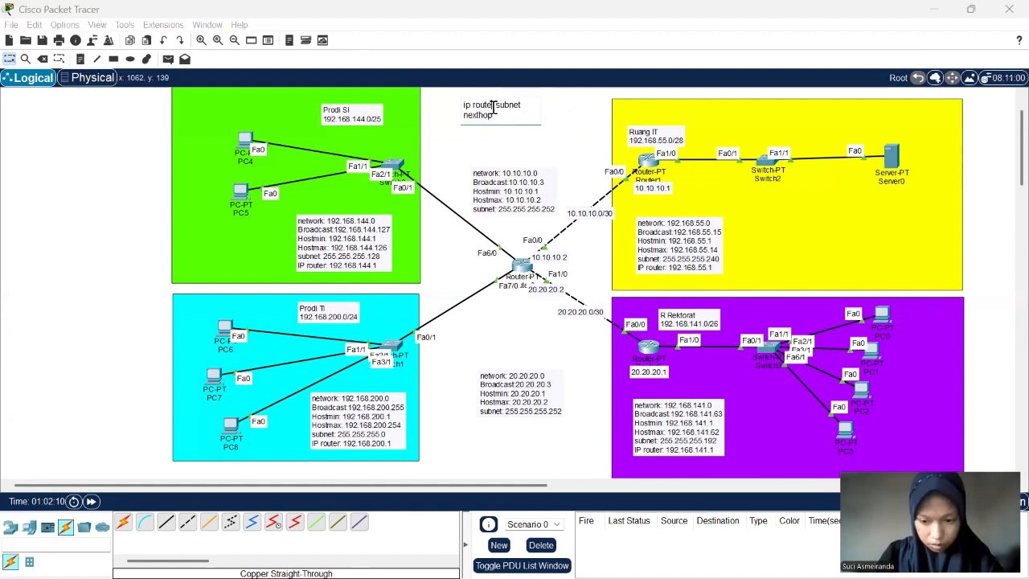
type("net dest")
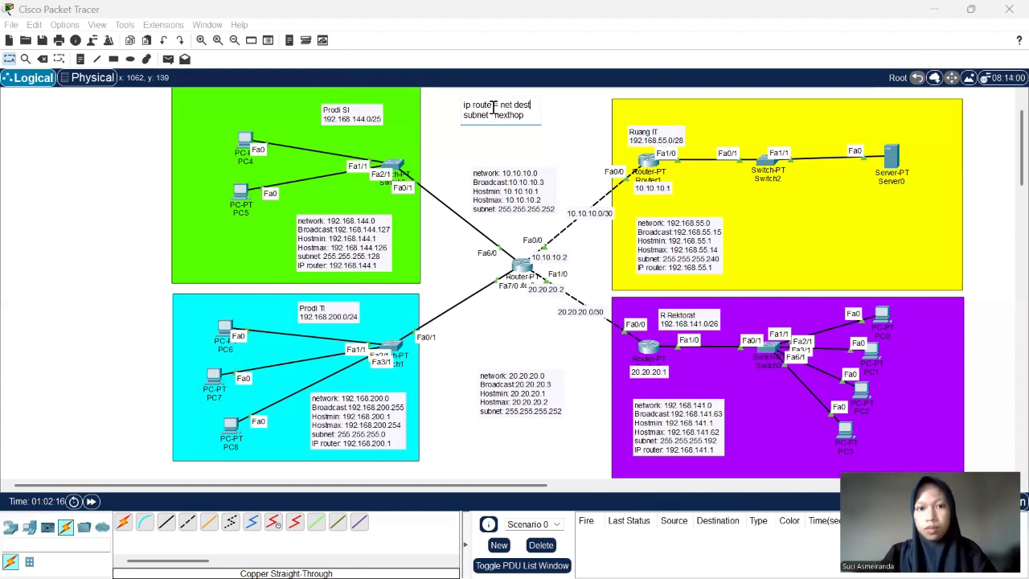
left_click(7, 59)
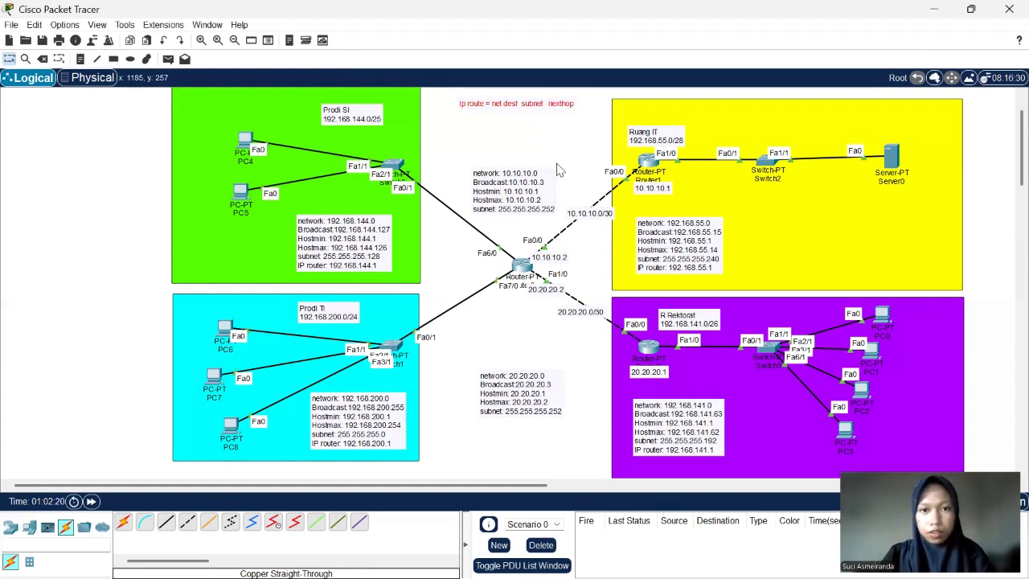
scroll(534, 169, "up", 1)
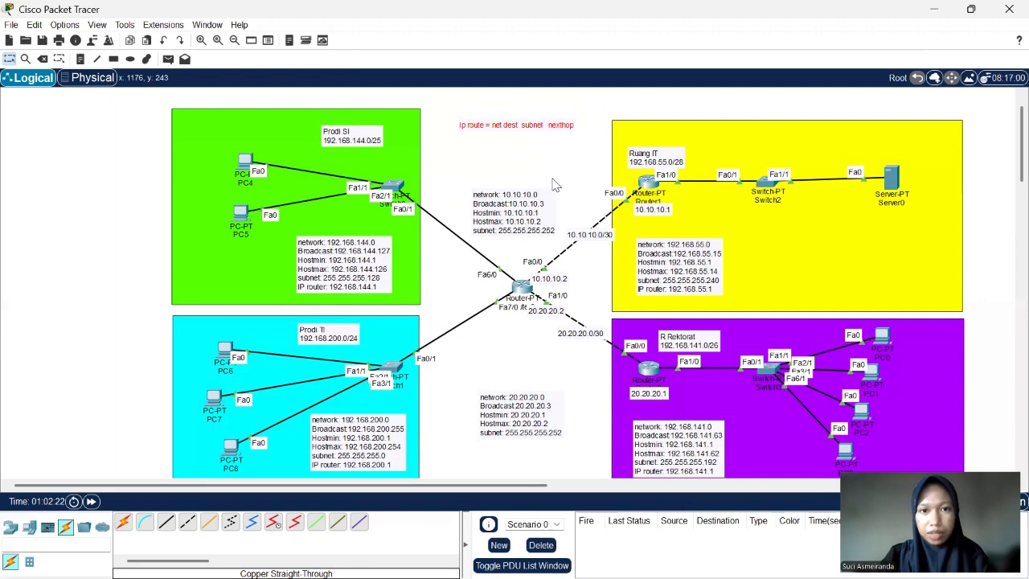
scroll(533, 171, "down", 1)
scroll(489, 137, "up", 1)
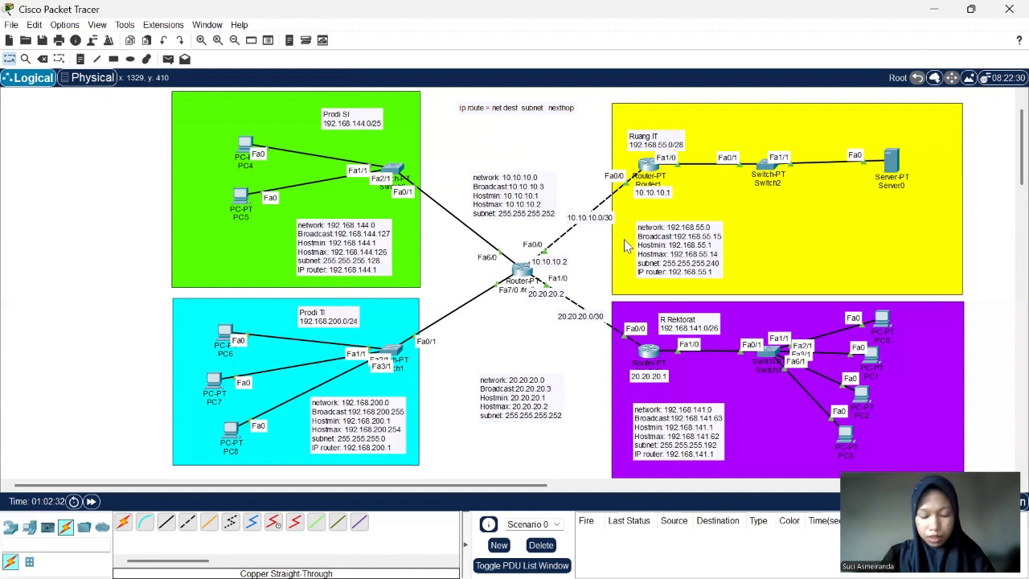
scroll(626, 245, "down", 1)
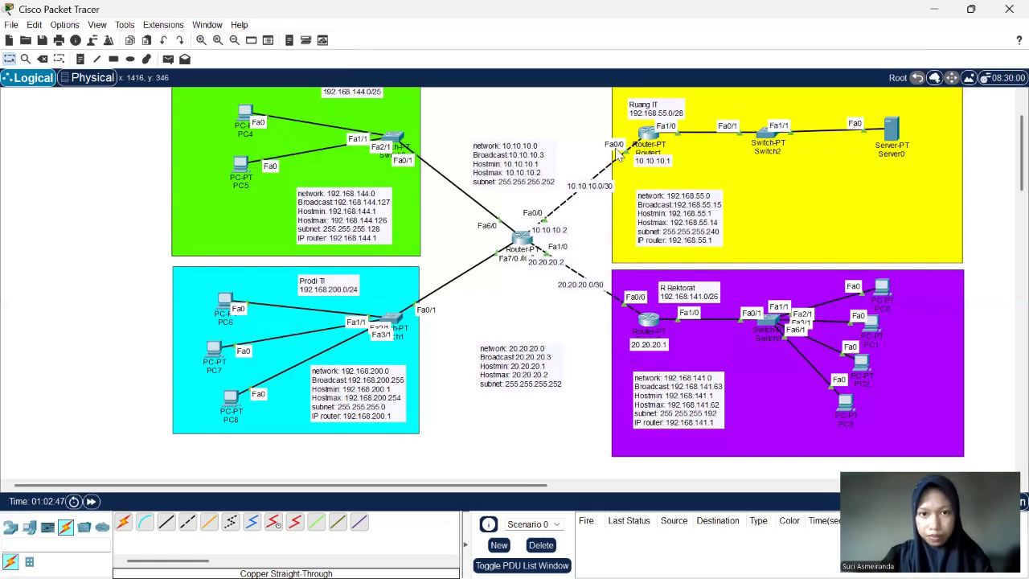
scroll(587, 249, "up", 3)
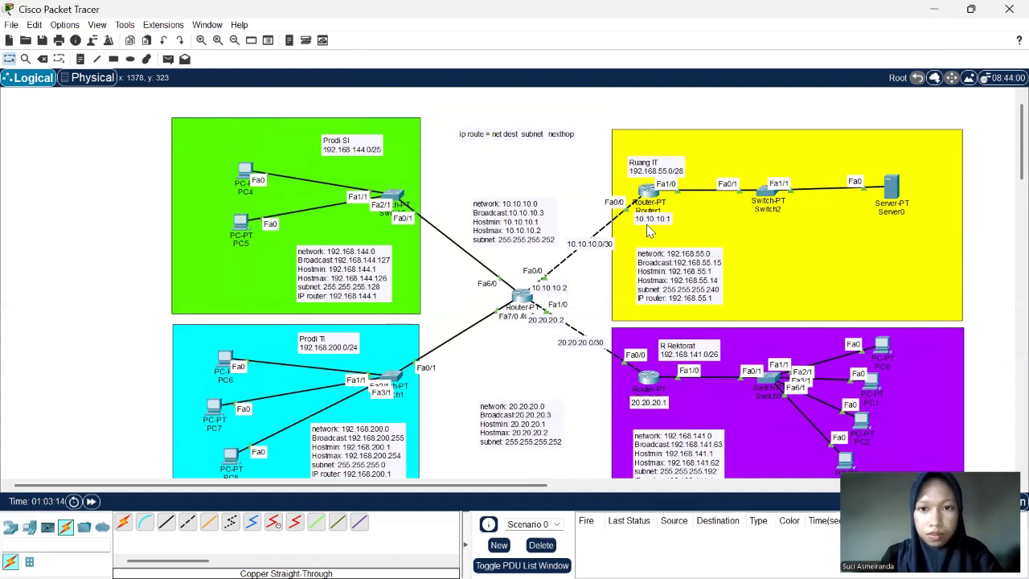
scroll(648, 229, "down", 1)
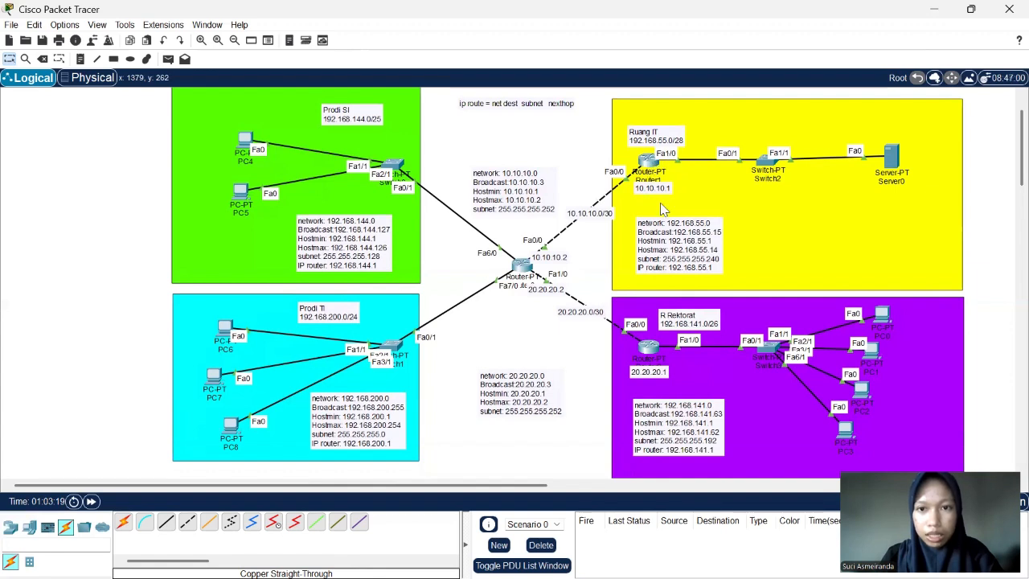
left_click(650, 161)
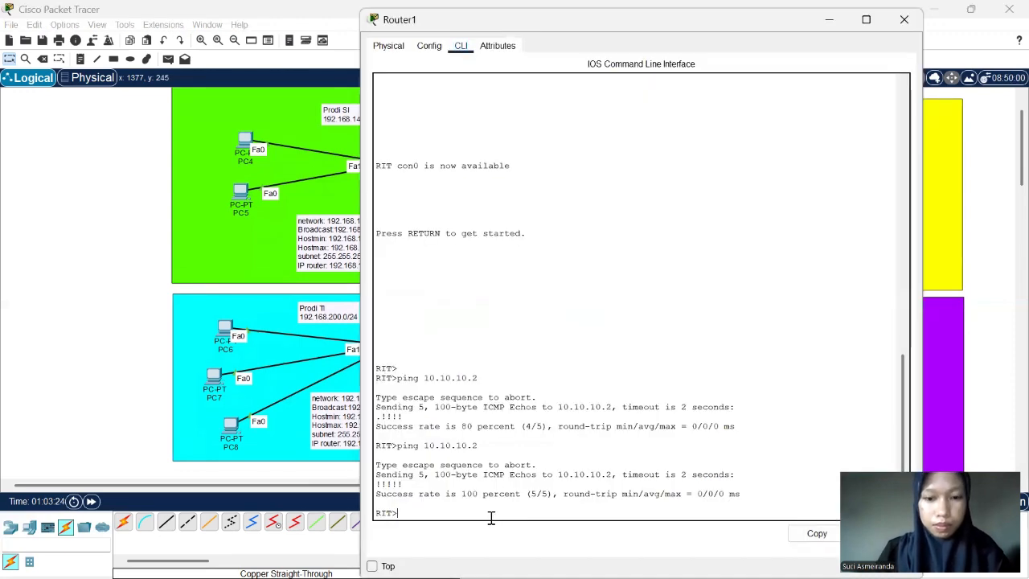
key("Return")
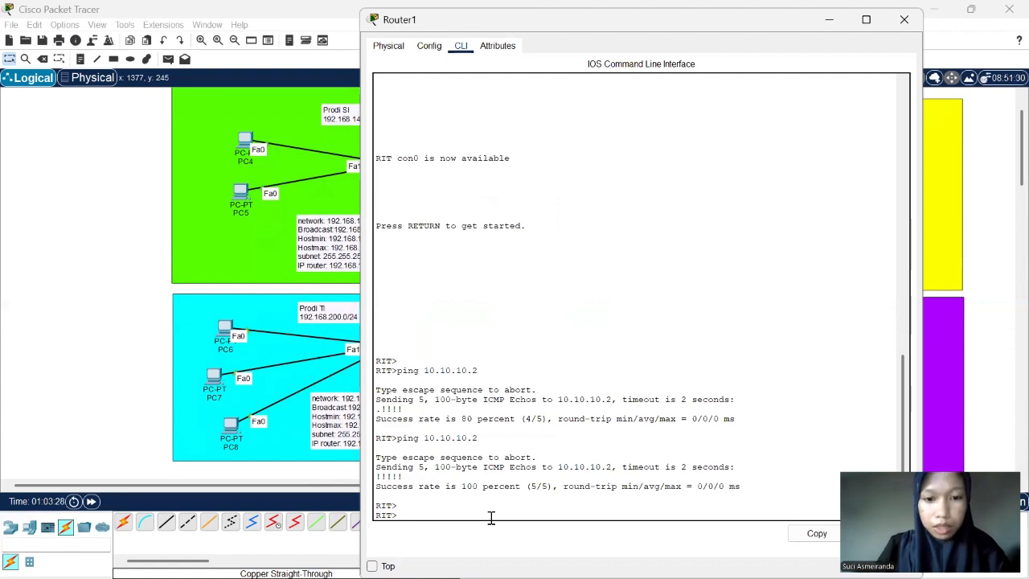
type("ip ro")
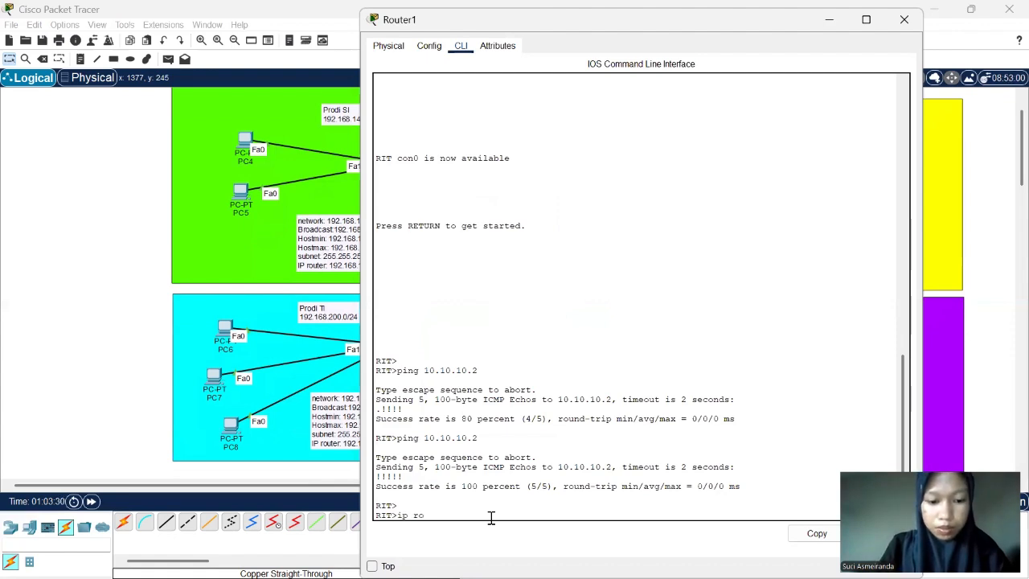
type("ute")
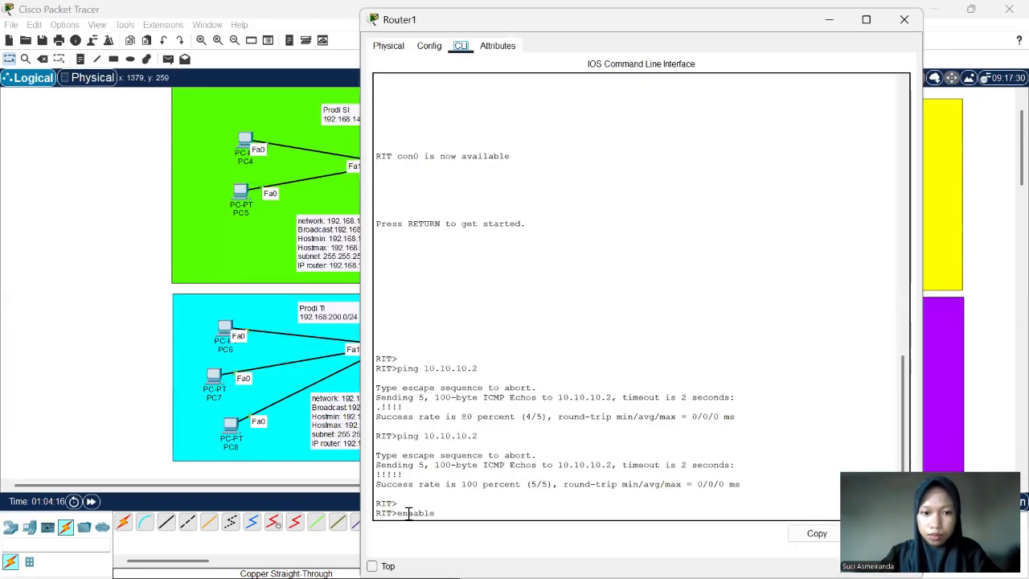
left_click_drag(376, 513, 413, 514)
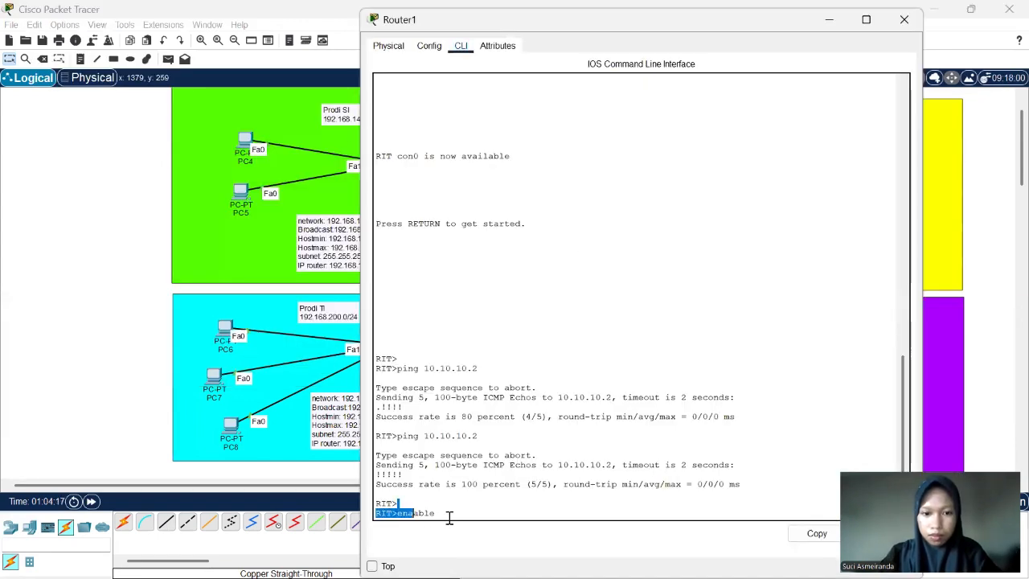
key("BackSpace")
key("BackSpace")
key("BackSpace")
key("BackSpace")
key("BackSpace")
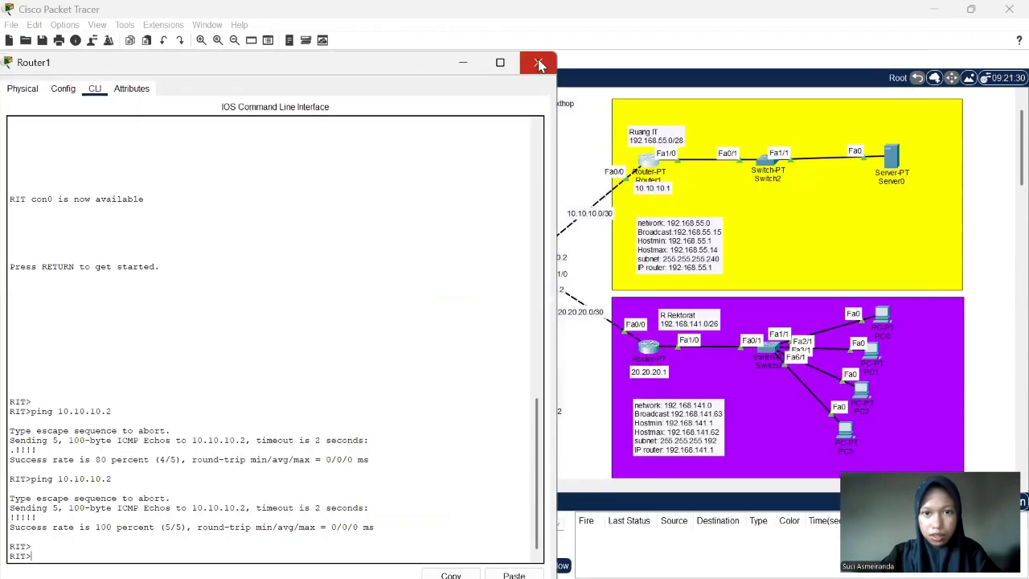
left_click(539, 64)
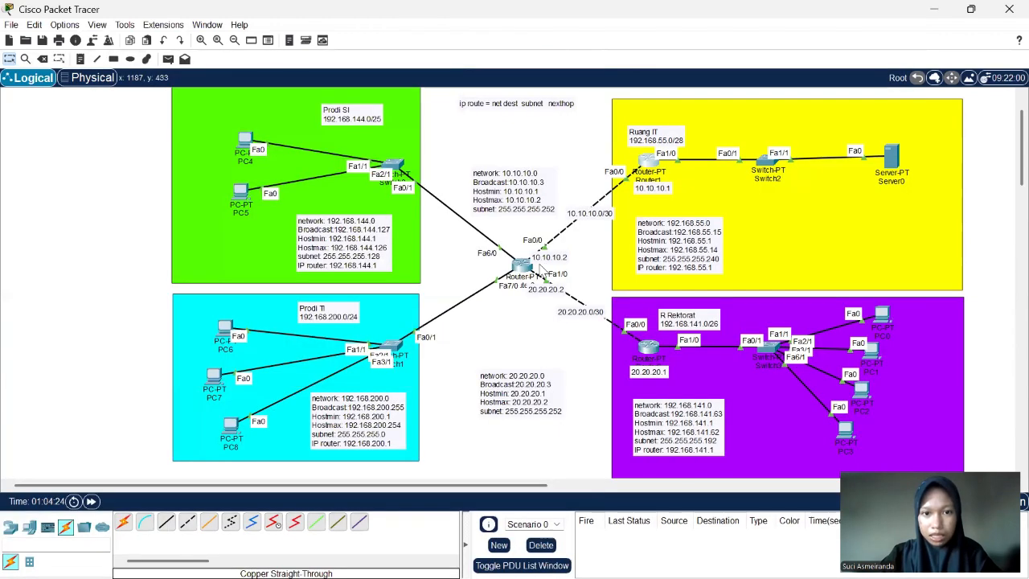
- Open Router1's command line and enter global configuration mode using enable and conf t
left_click(646, 165)
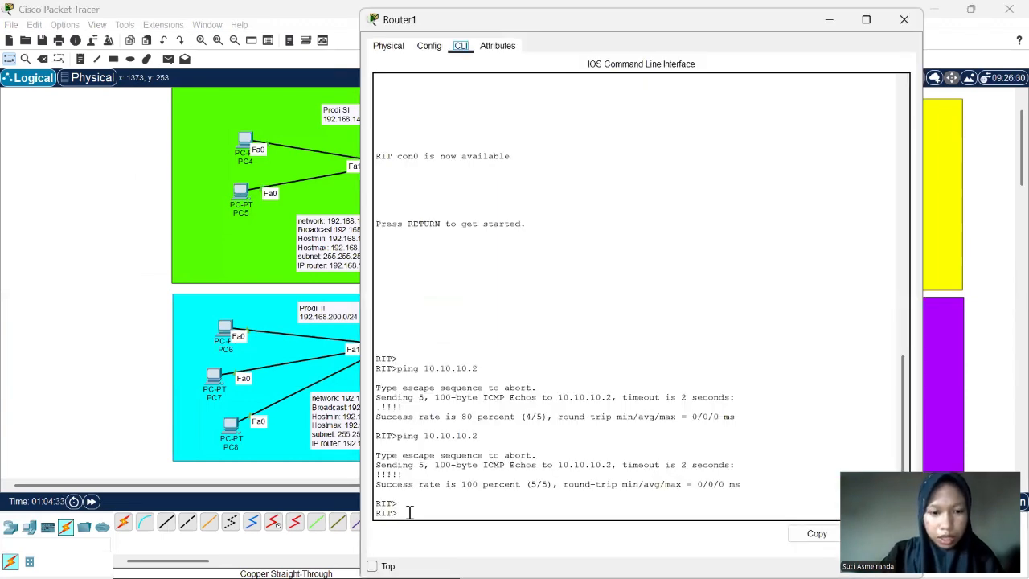
type("enabl")
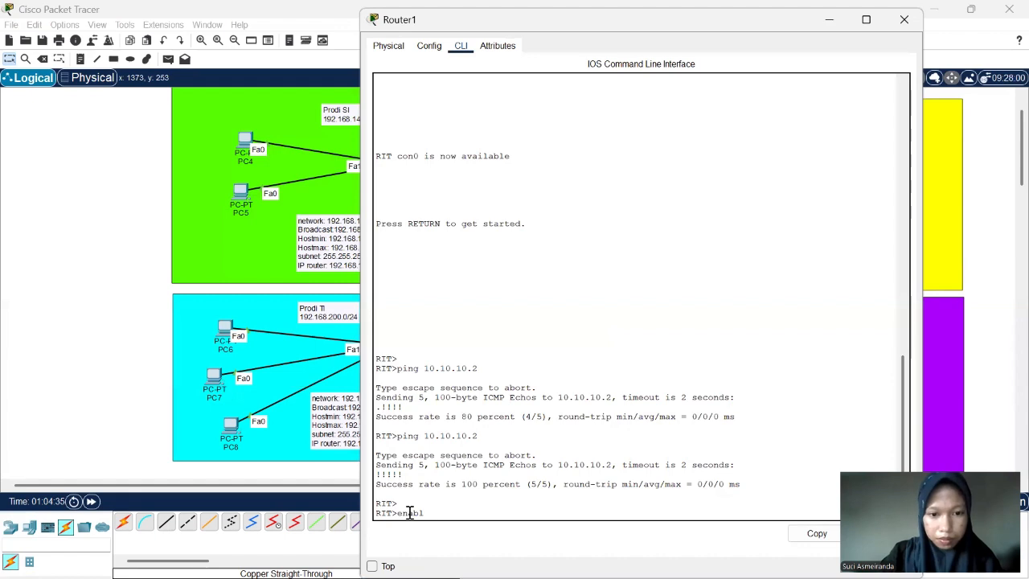
type("e")
key("Return")
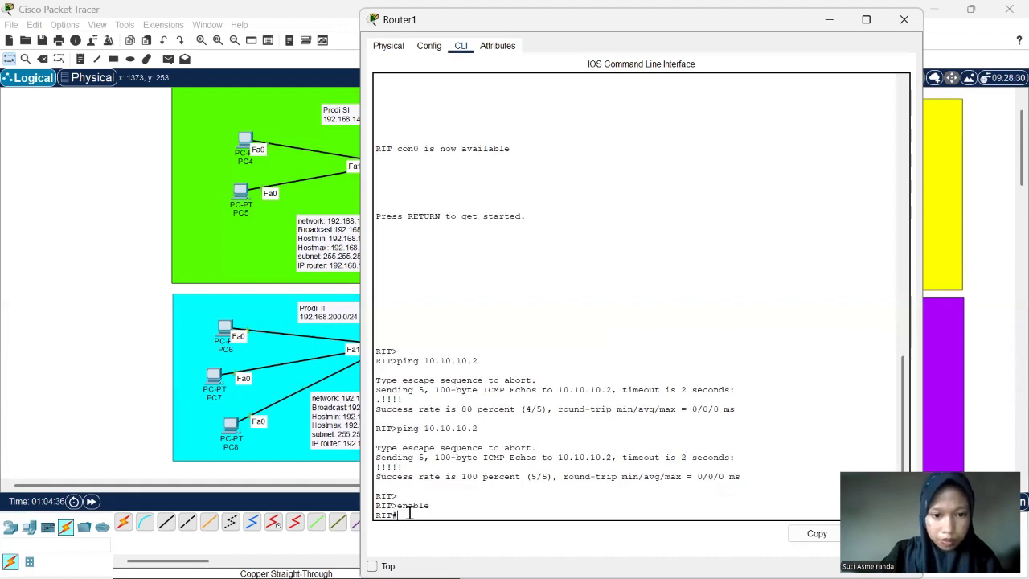
key("Return")
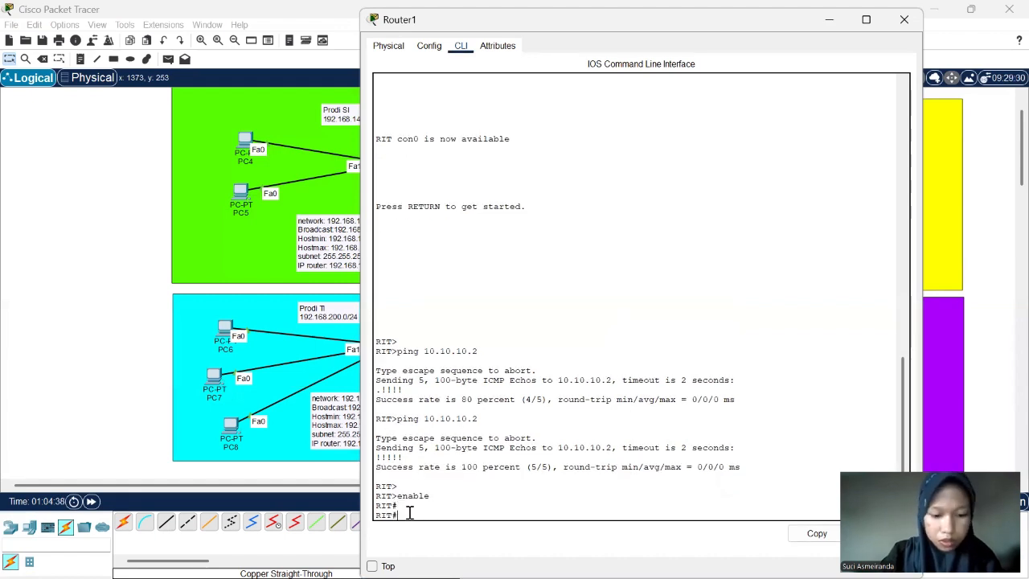
type("con")
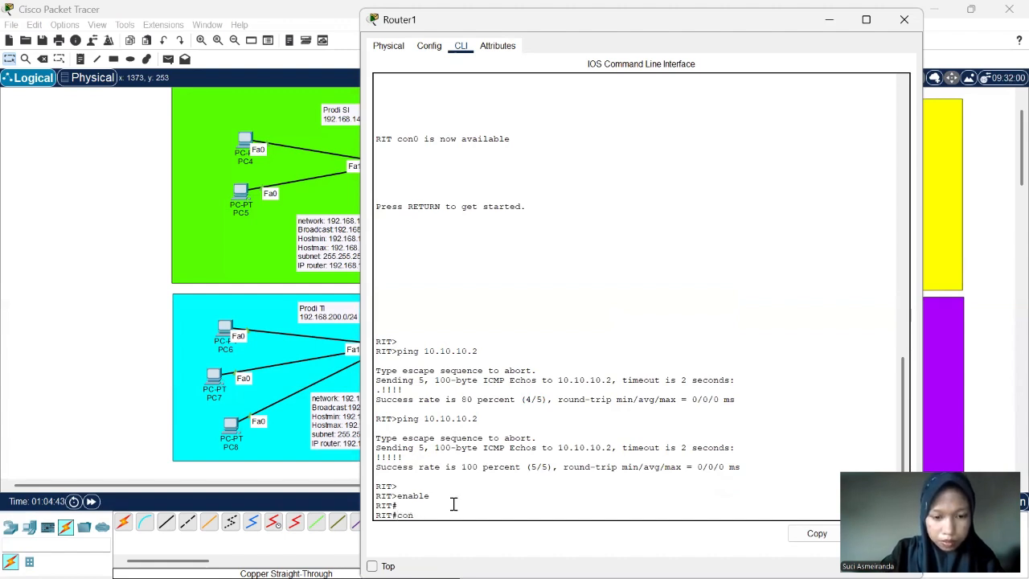
type("f t")
key("Return")
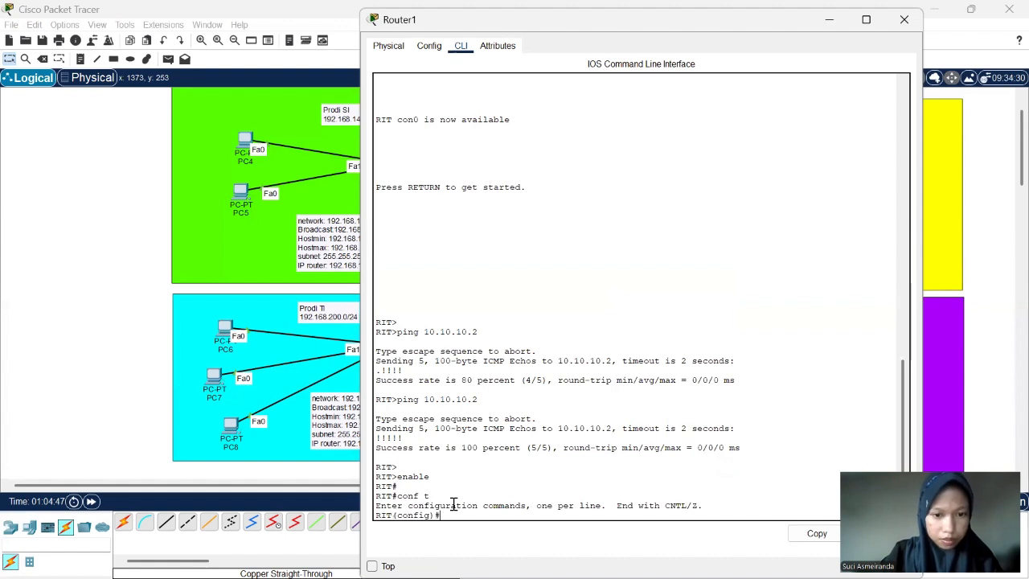
key("Return")
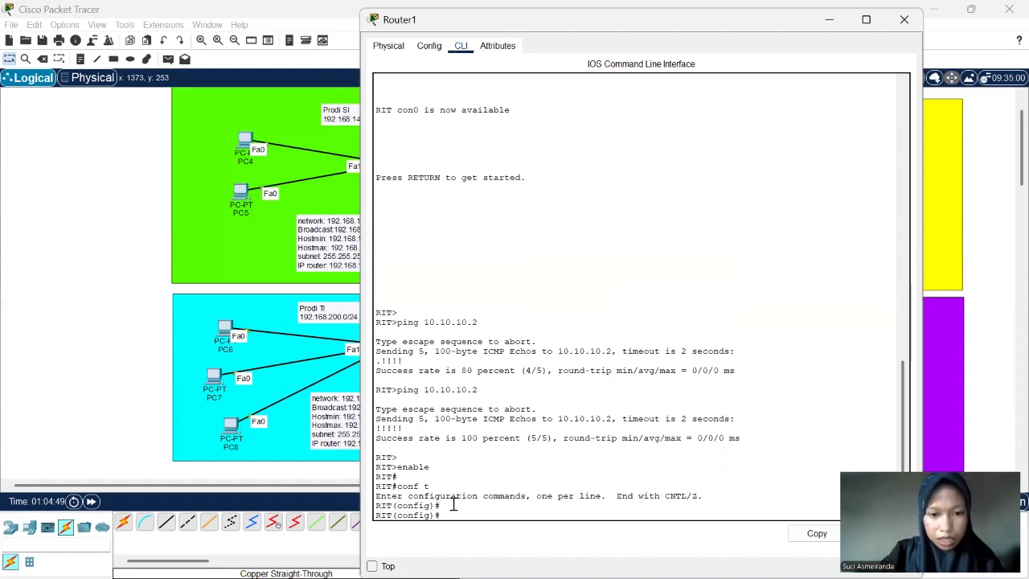
- Add a static route on Router1 to network 192.168.144.0 with mask 255.255.255.128 via next hop 10.10.10.2
type("ip r")
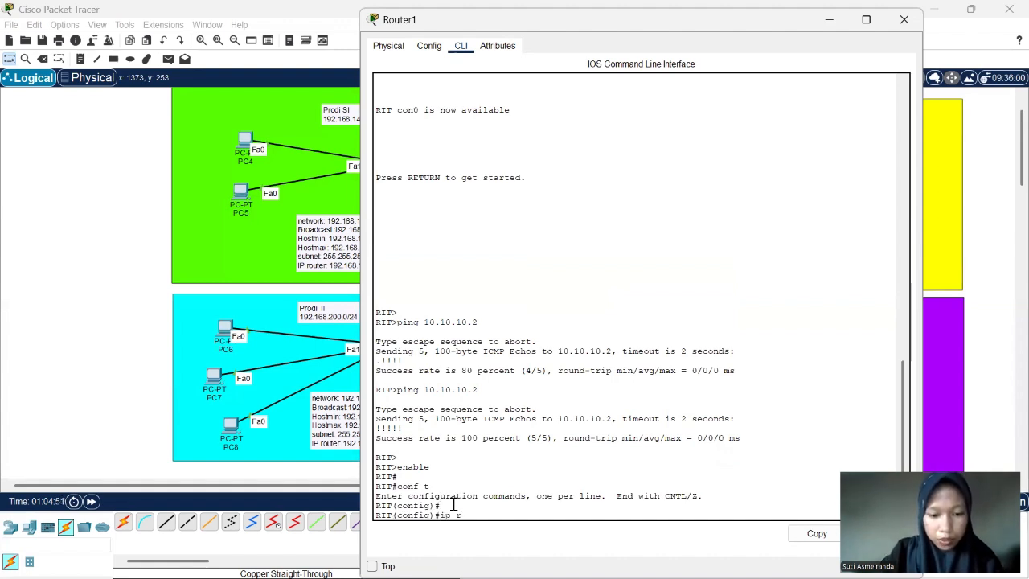
type("oute")
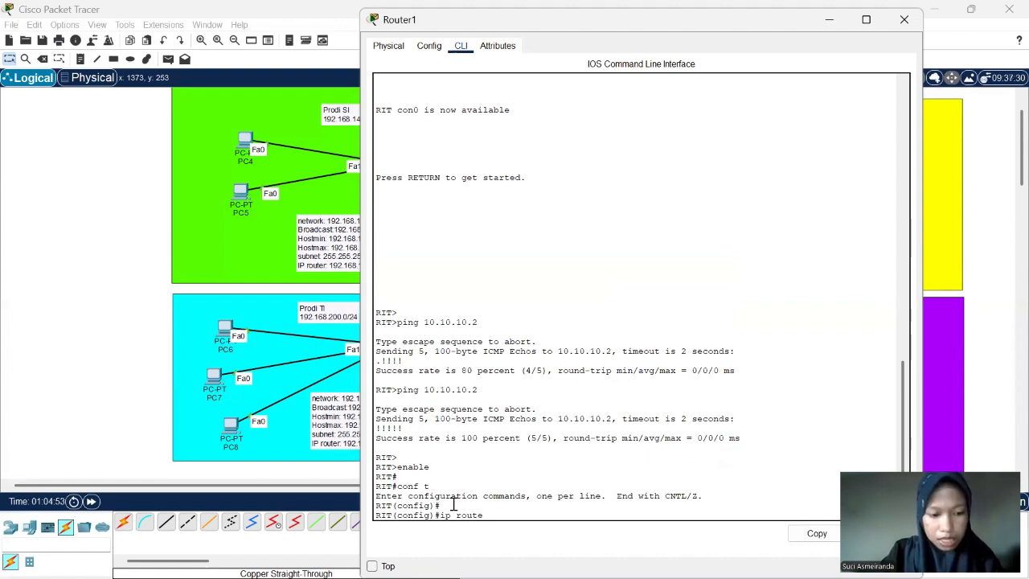
type(" 192")
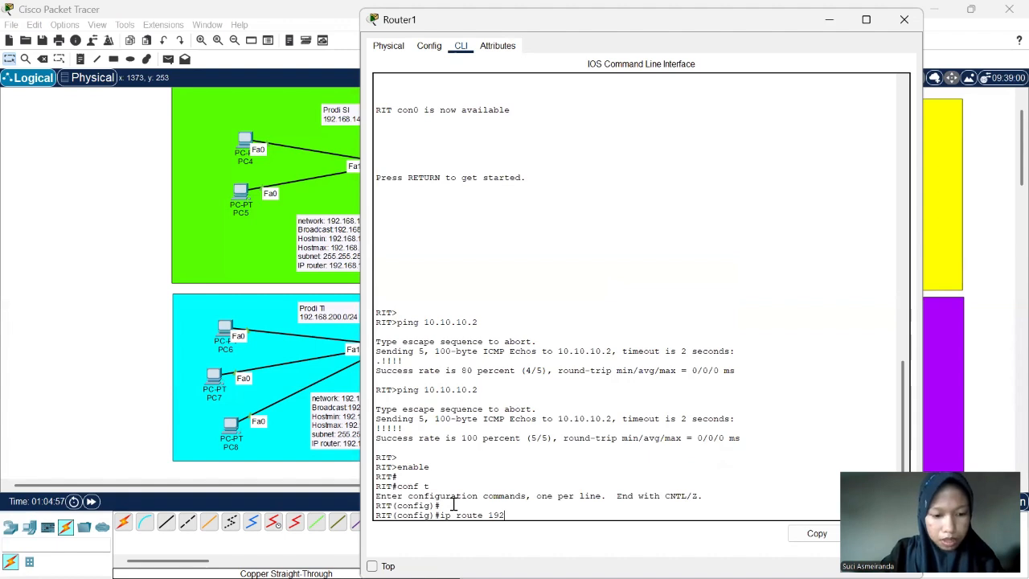
type(".168")
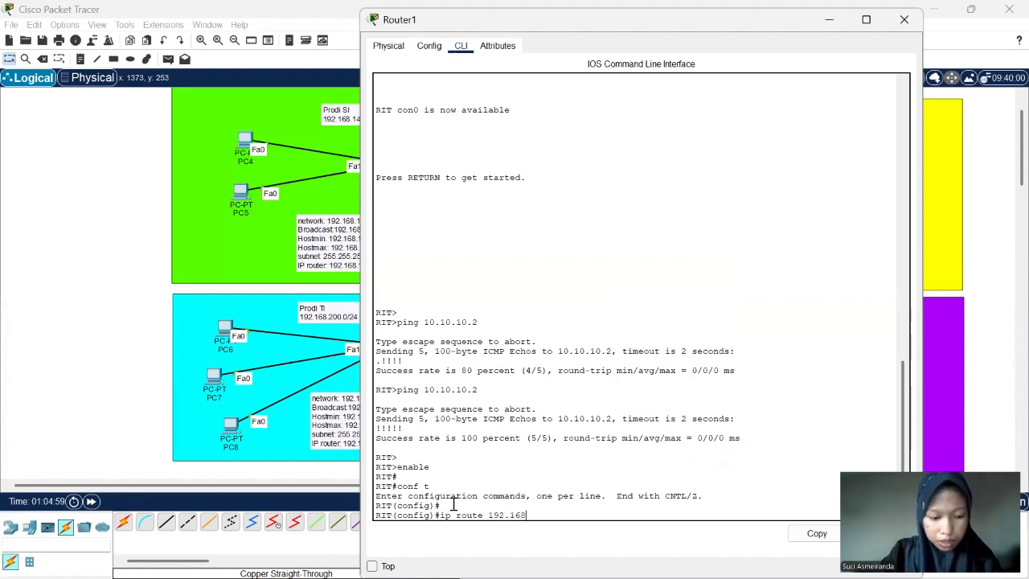
type(".14")
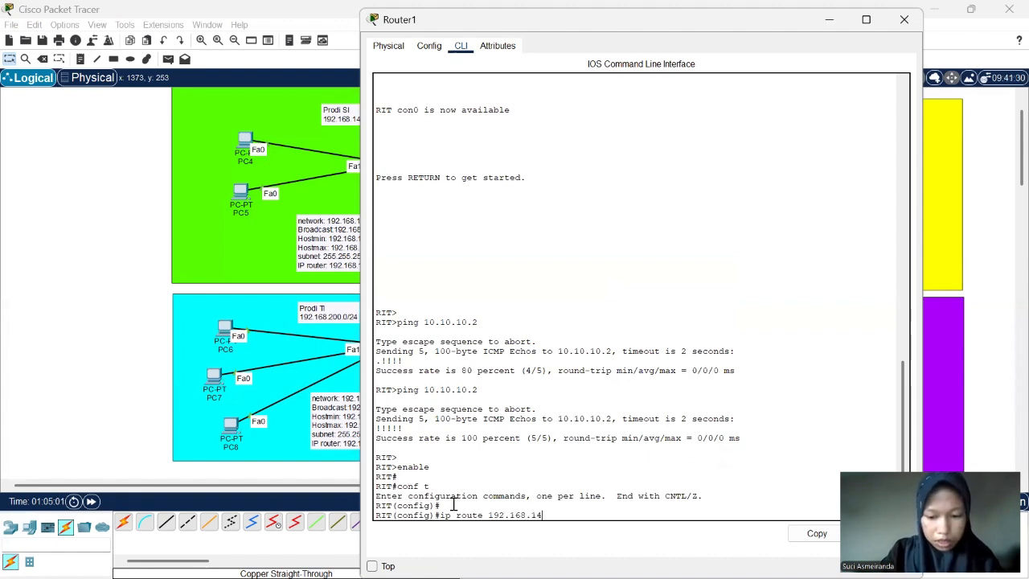
type("4.0")
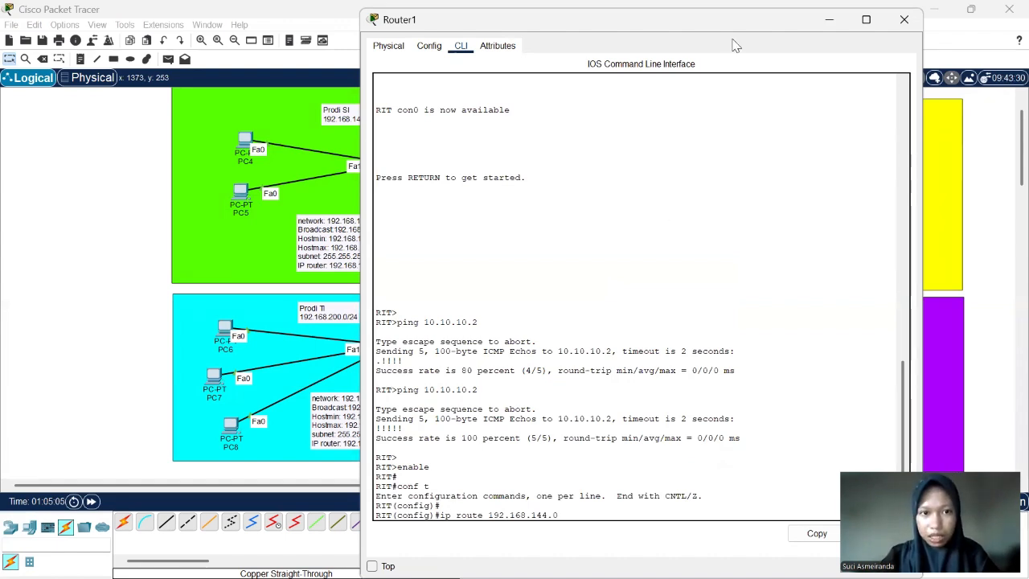
left_click_drag(675, 28, 733, 39)
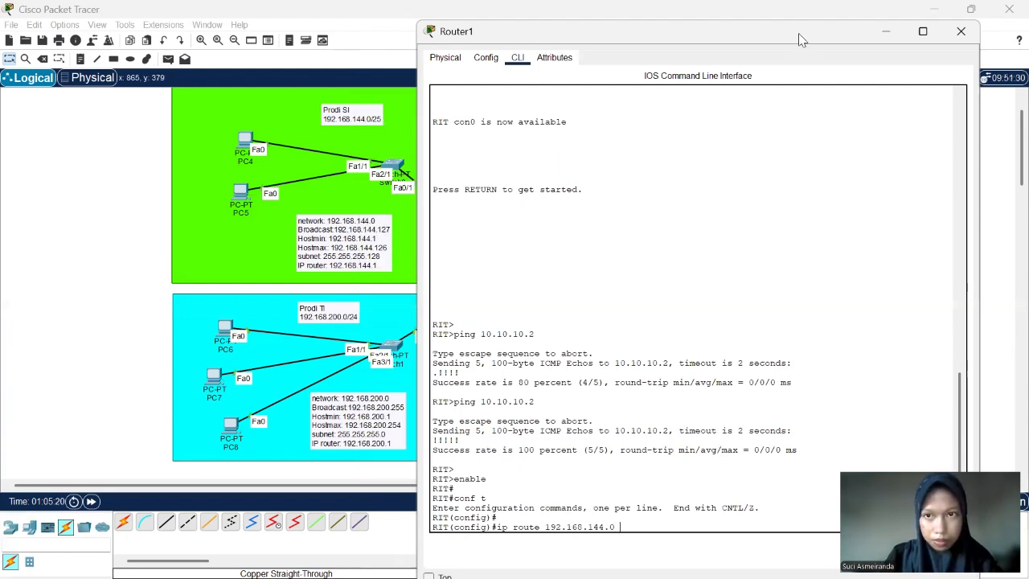
left_click_drag(798, 33, 647, 75)
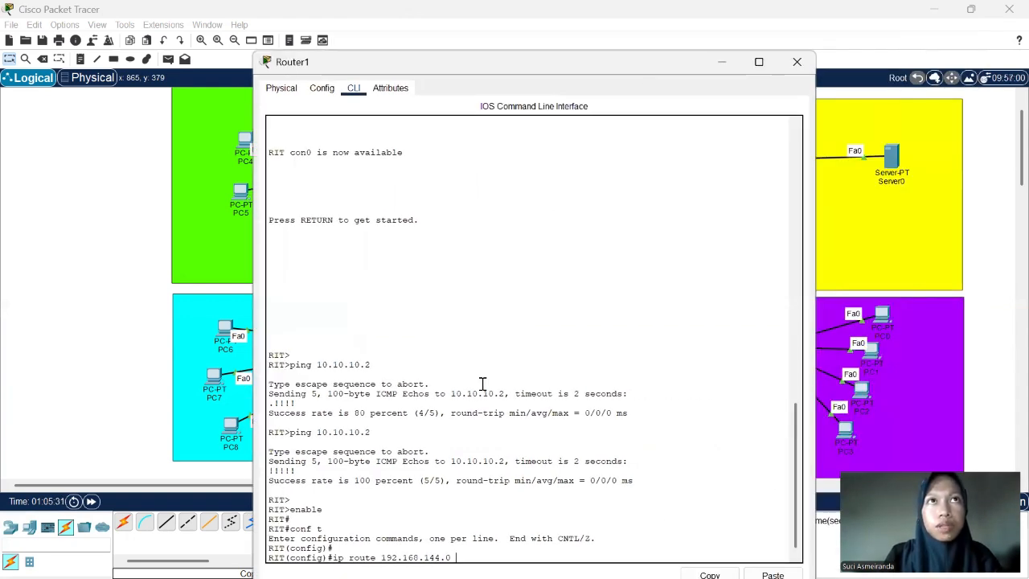
type("2")
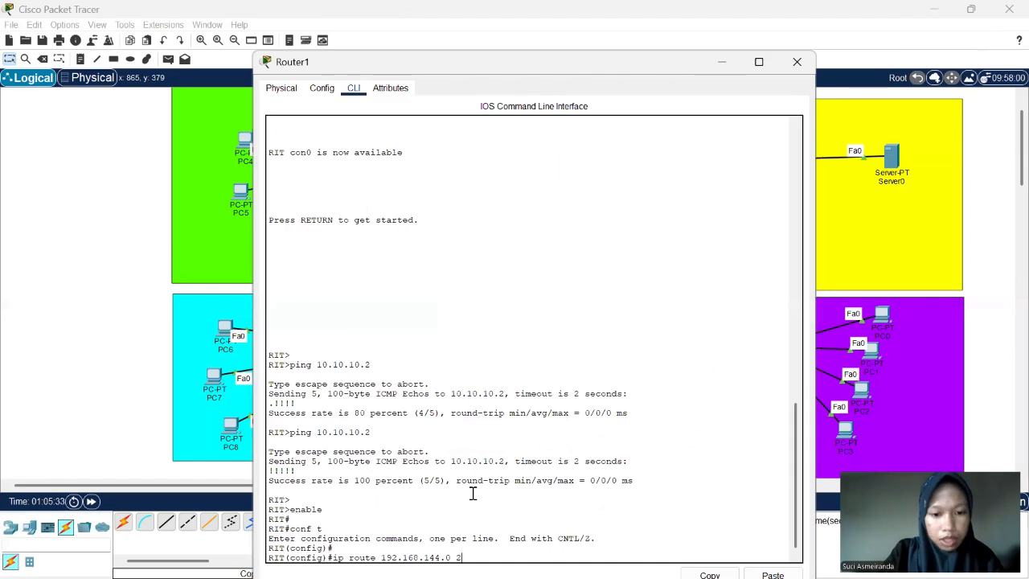
type("55.255")
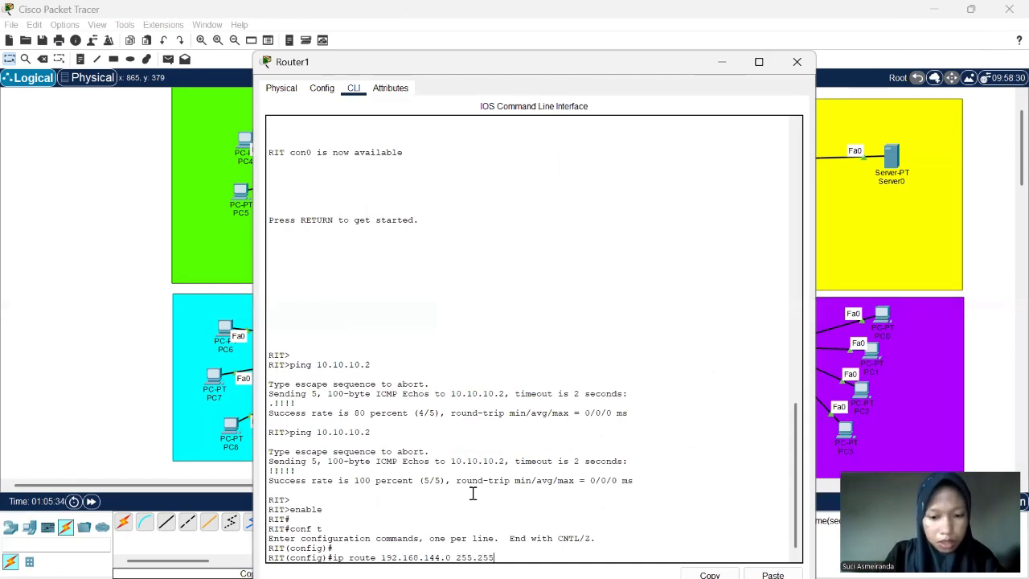
type(".255")
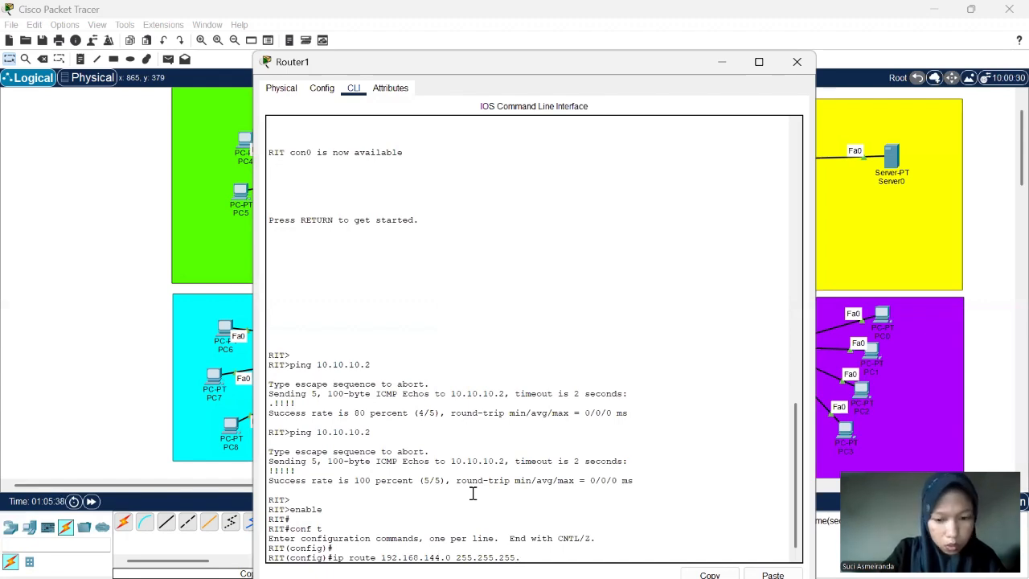
type(".128")
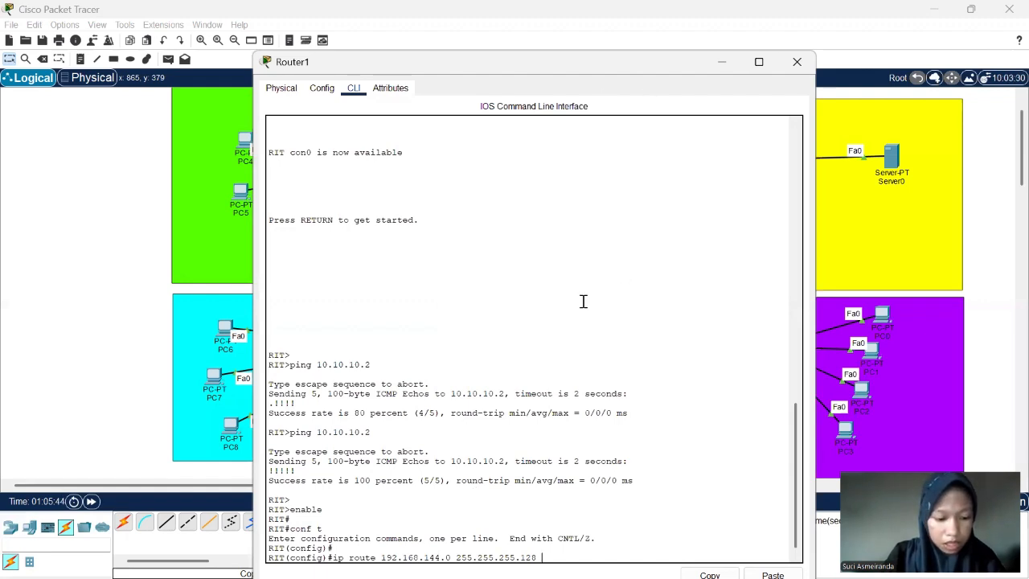
type(" 10.10")
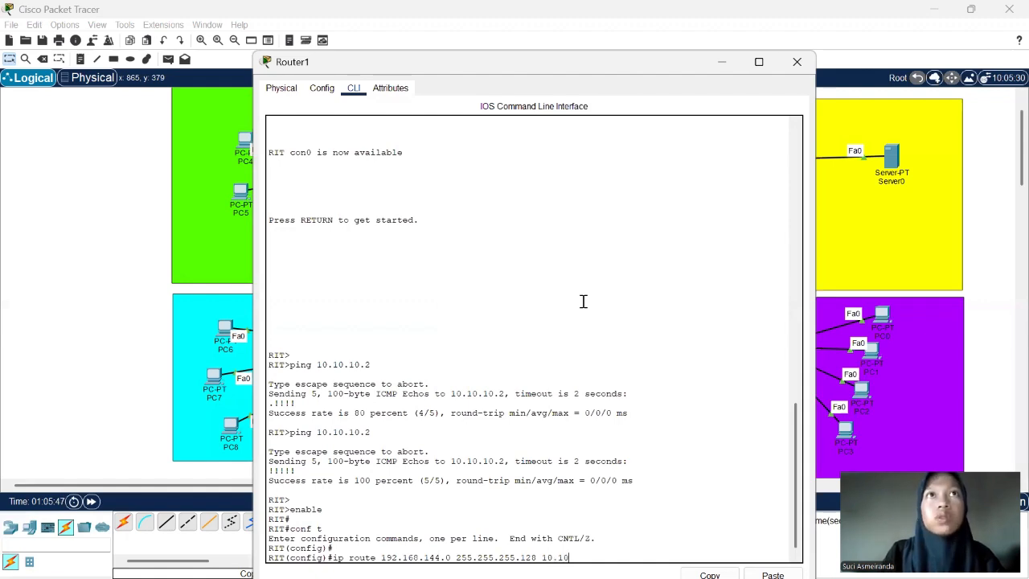
type(".10")
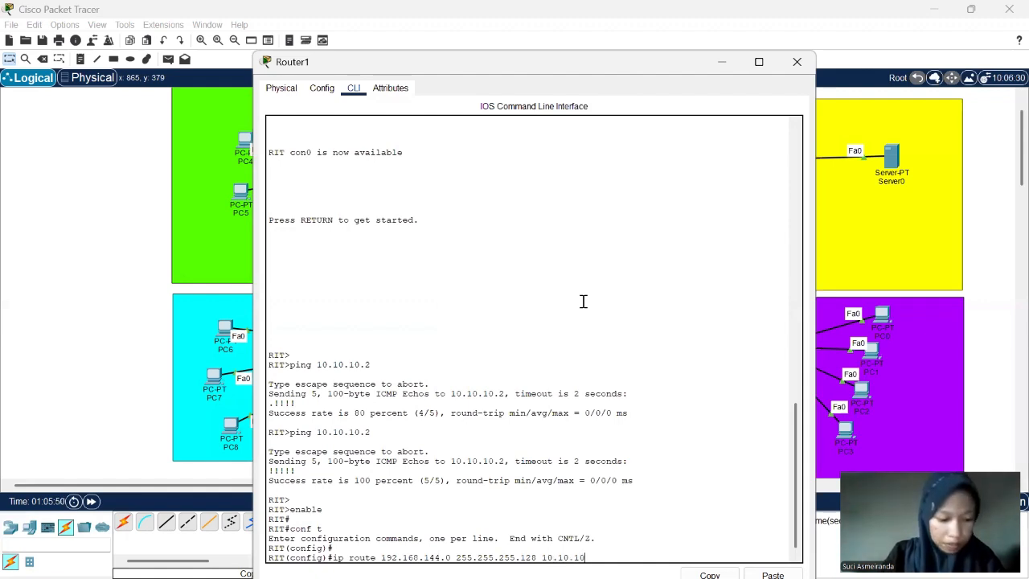
type(".2")
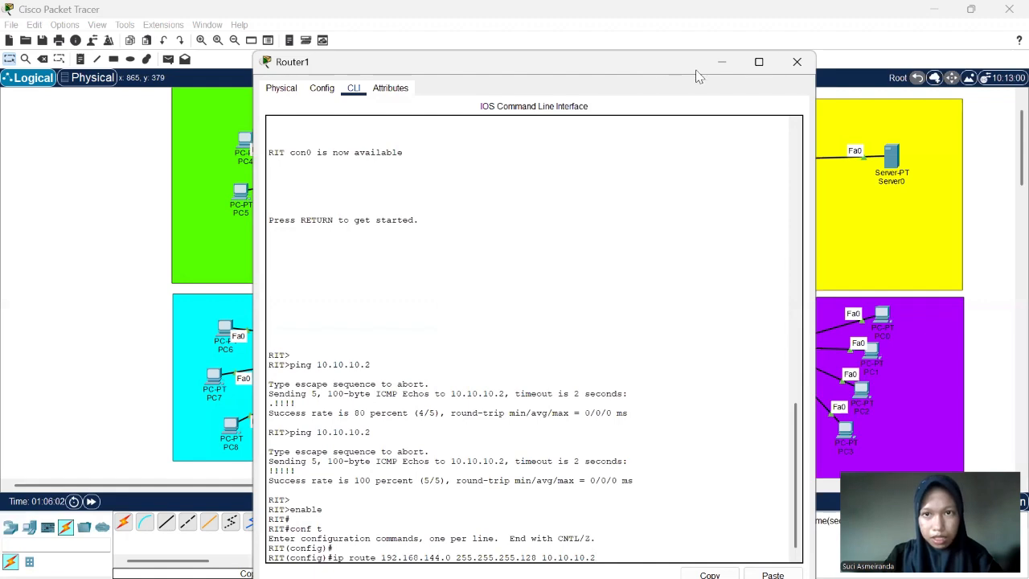
left_click(721, 63)
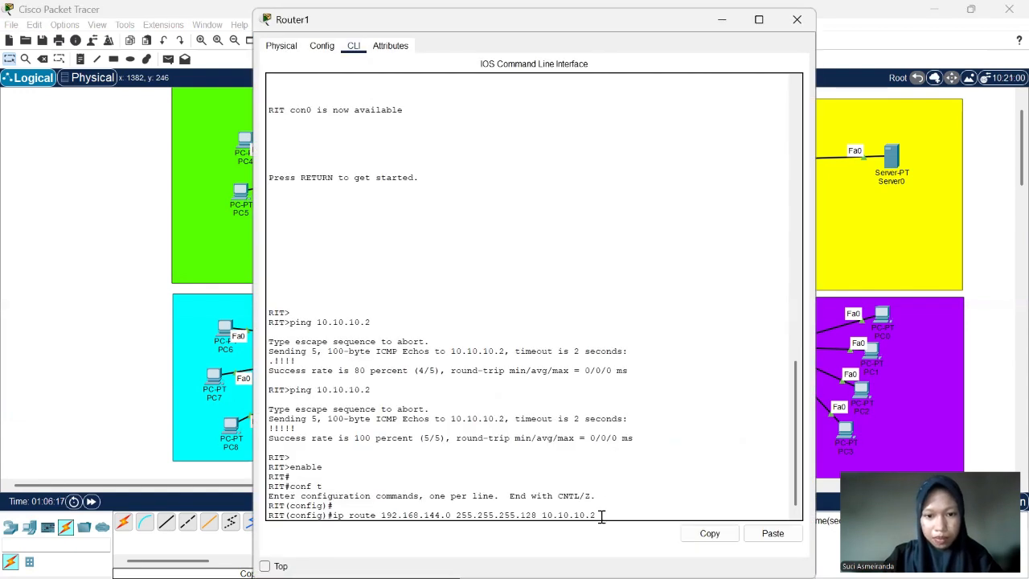
key("Return")
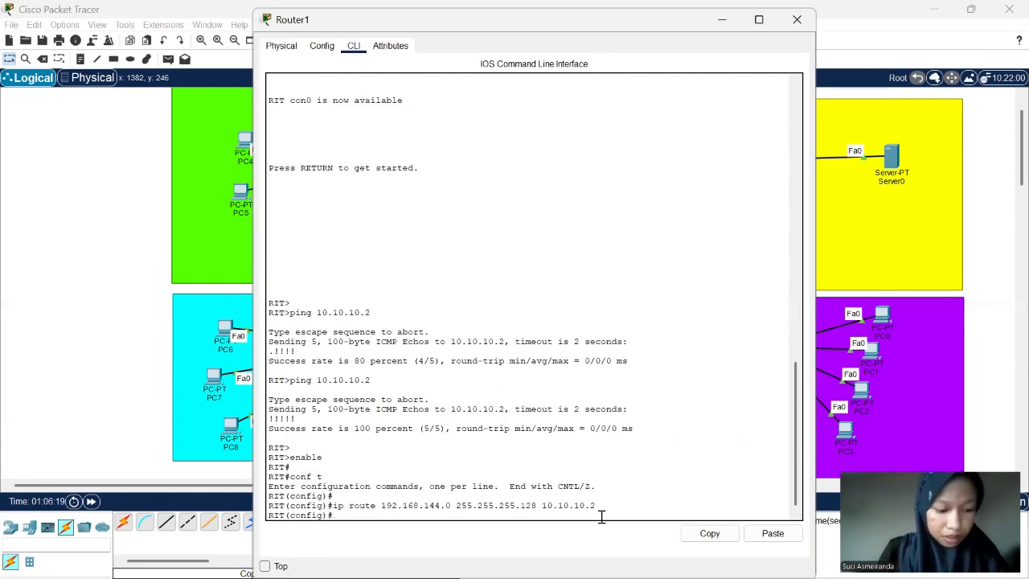
- Add a static route on Router1 to network 192.168.200.0 with mask 255.255.255.0 via next hop 10.10.10.2
type("ip")
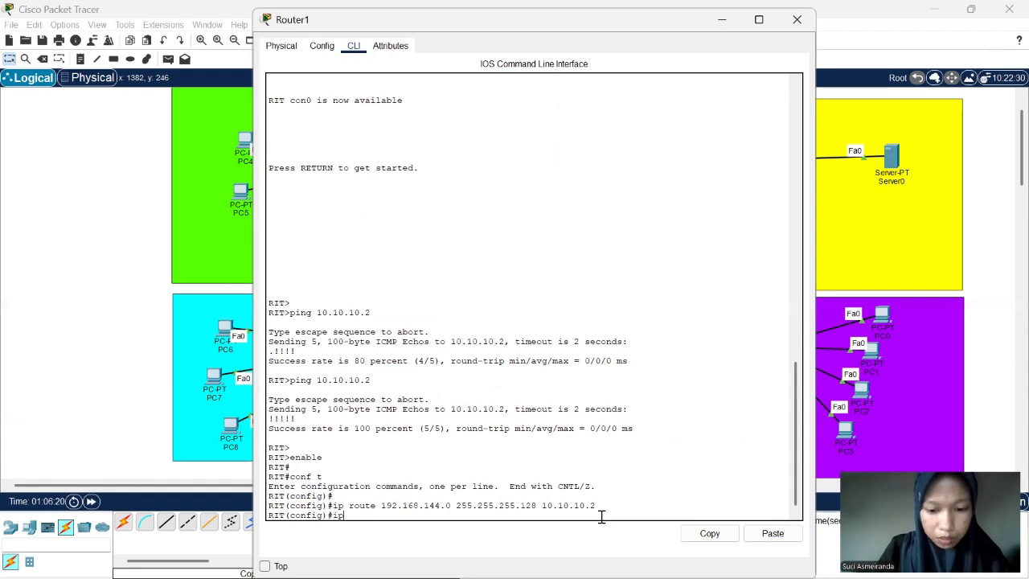
type(" route ")
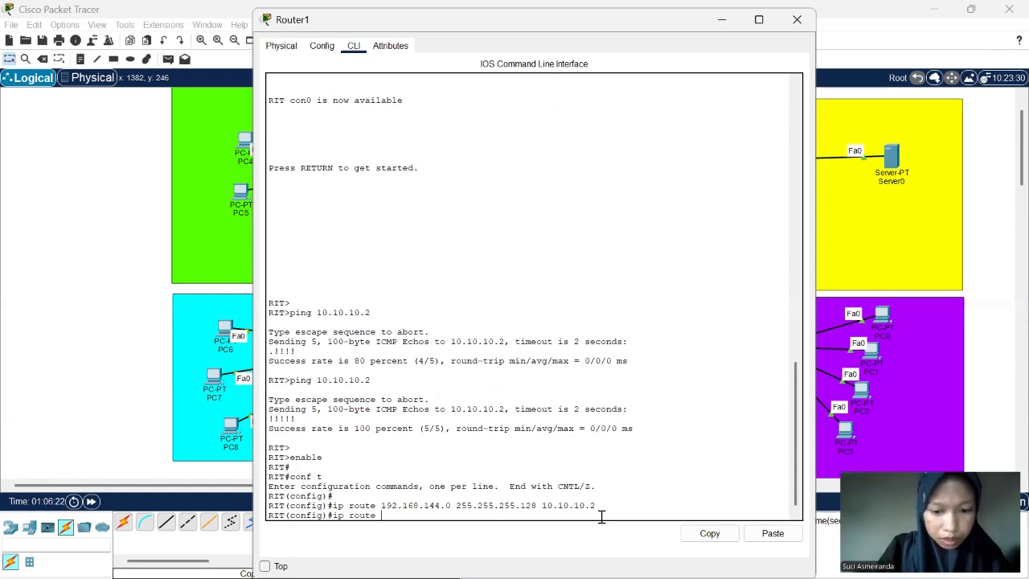
type("192.6")
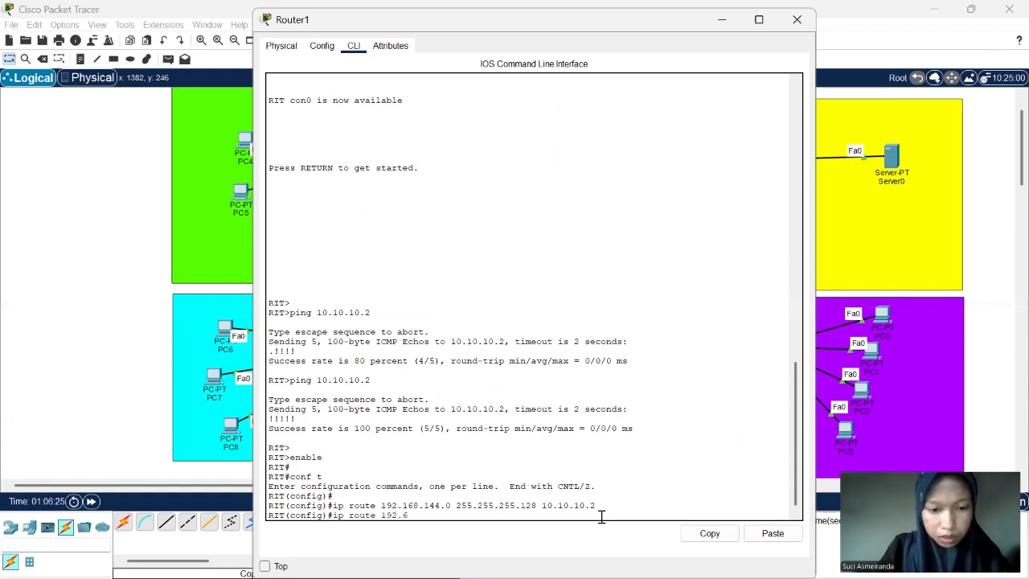
key("BackSpace")
type("16")
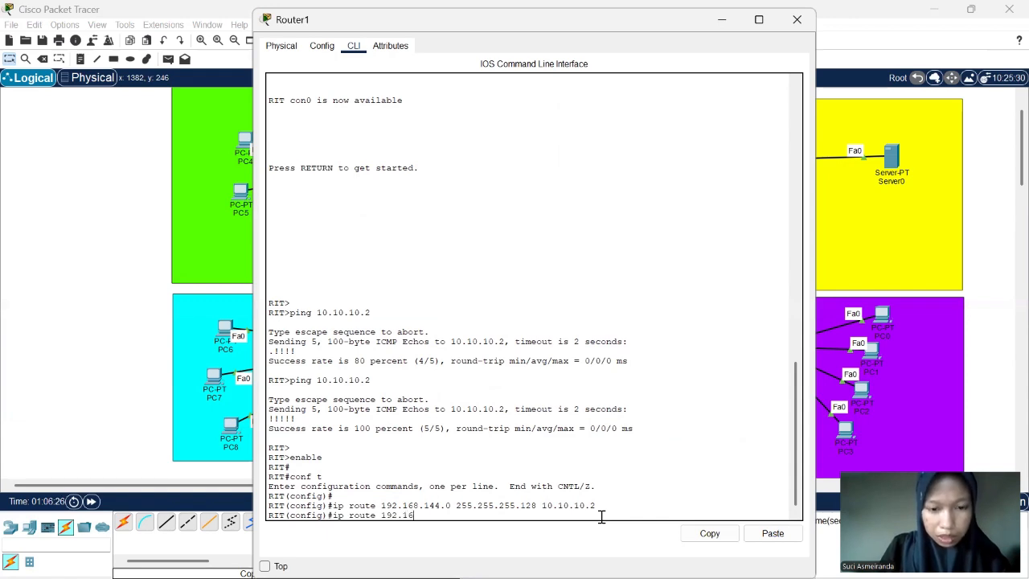
type("8.")
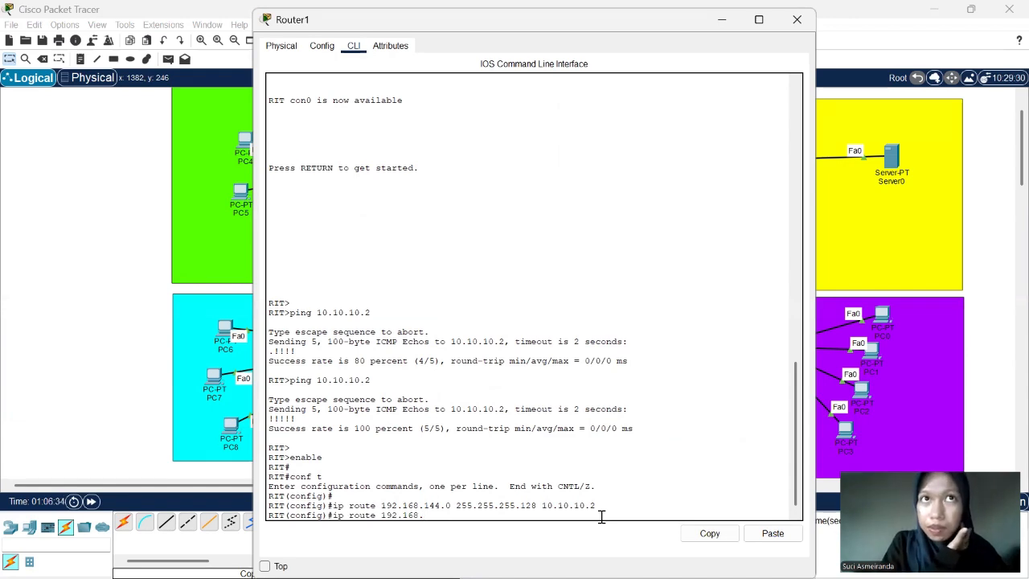
type("200.0")
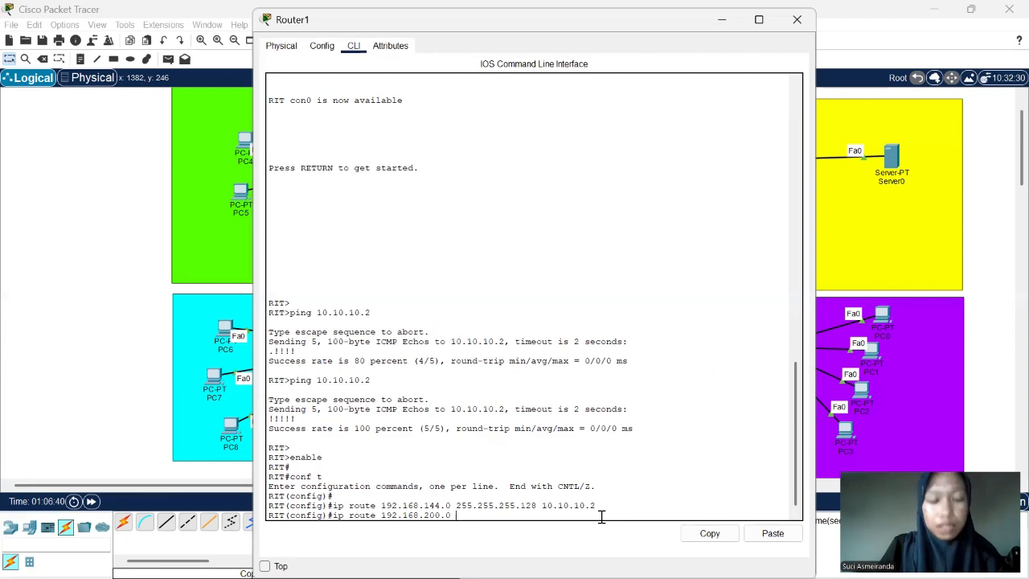
type(" 255")
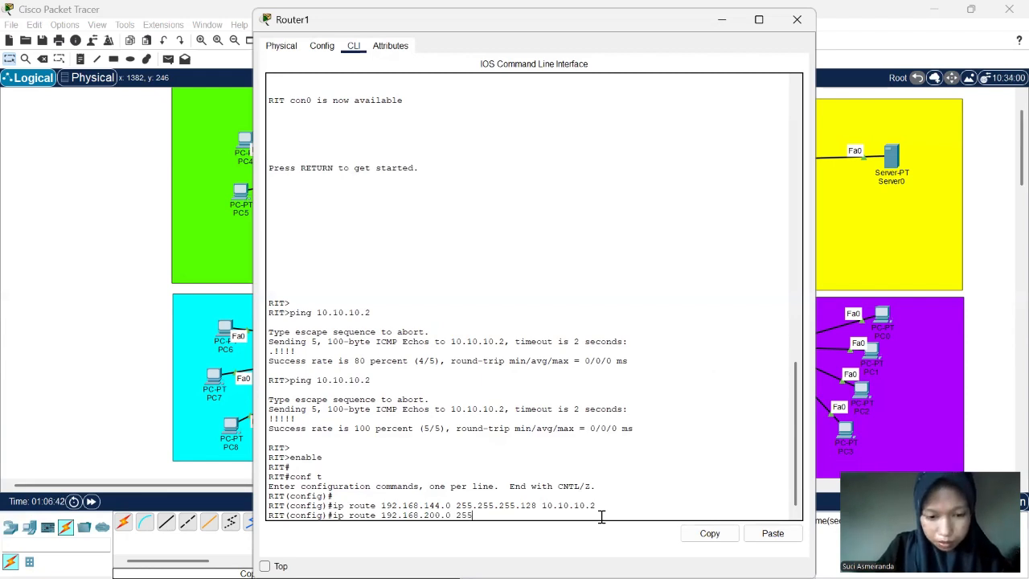
type(".255")
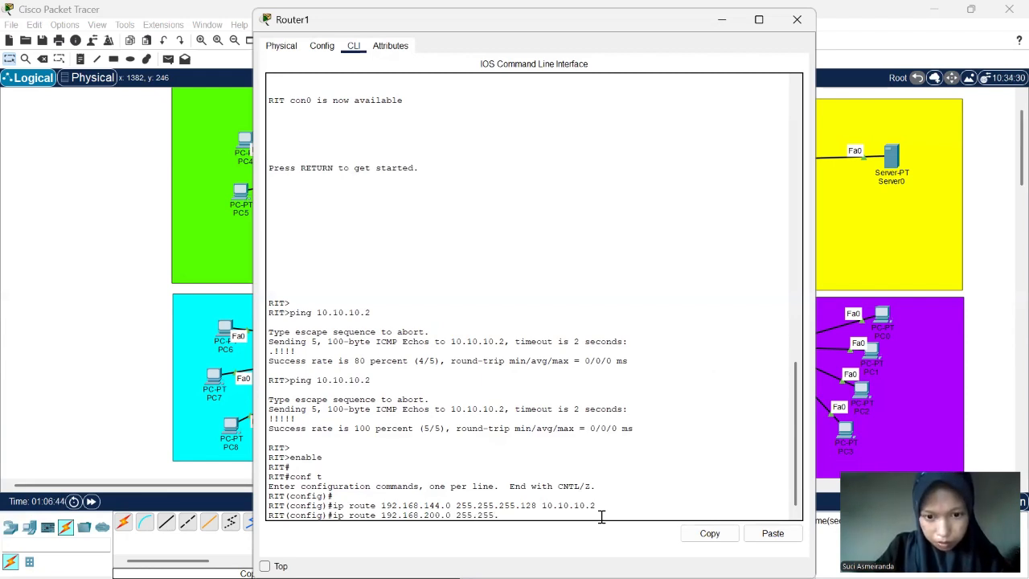
type(".255.0")
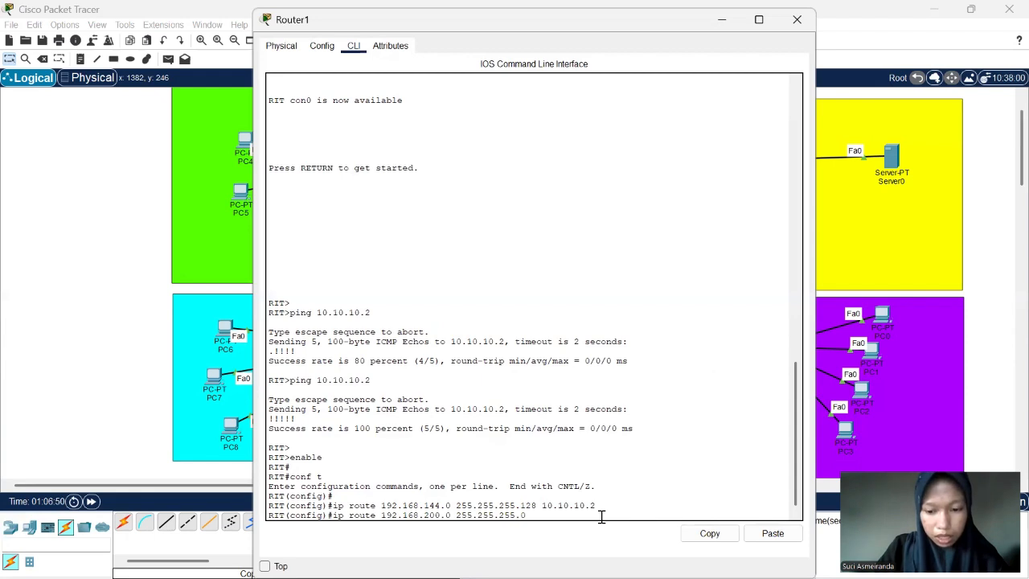
type("10.10.1")
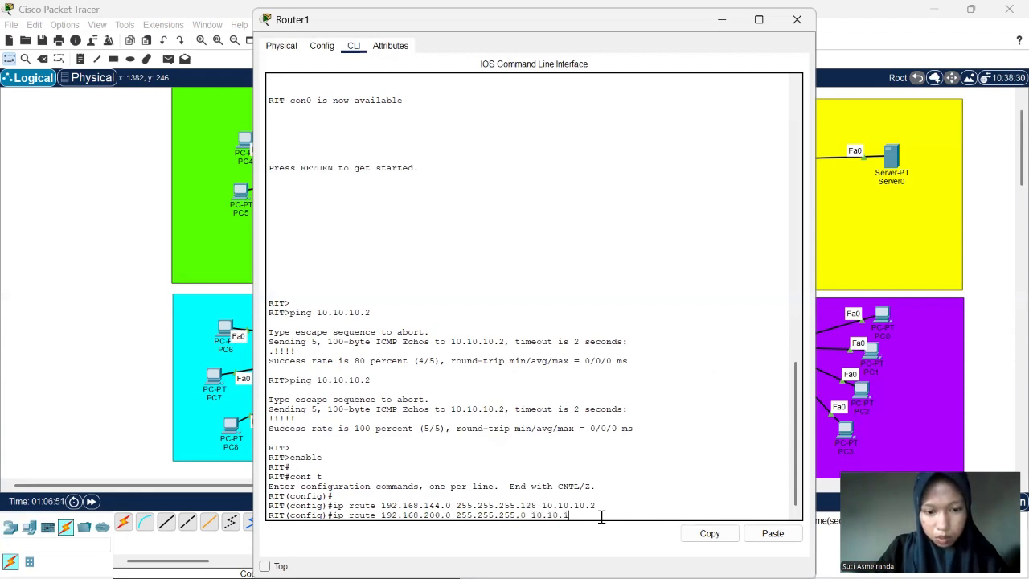
type("0.10.2")
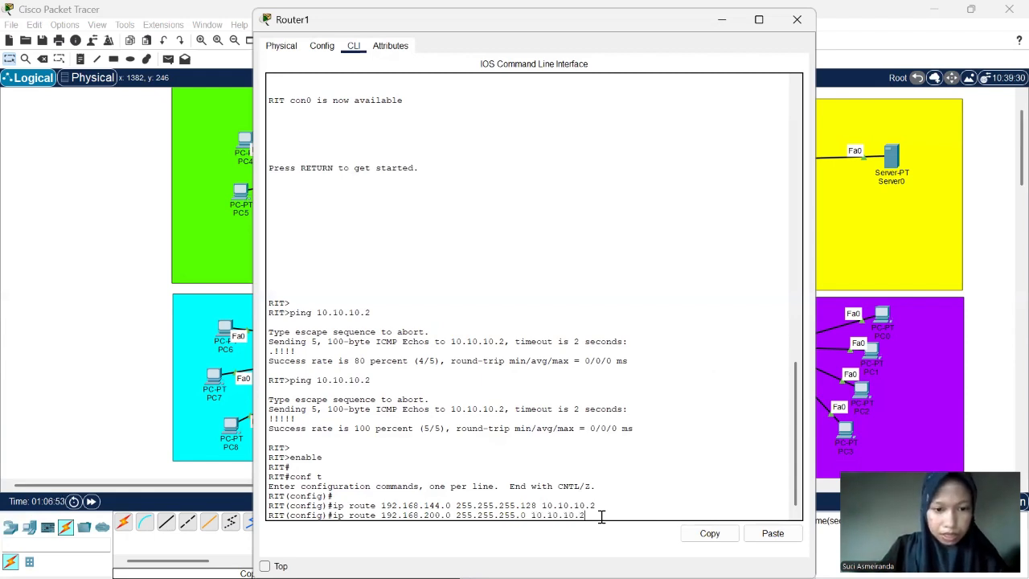
key("Return")
- Add a static route on Router1 to network 192.168.141.0 with mask 255.255.255.192 via next hop 10.10.10.2, and close the router's window
type("ip")
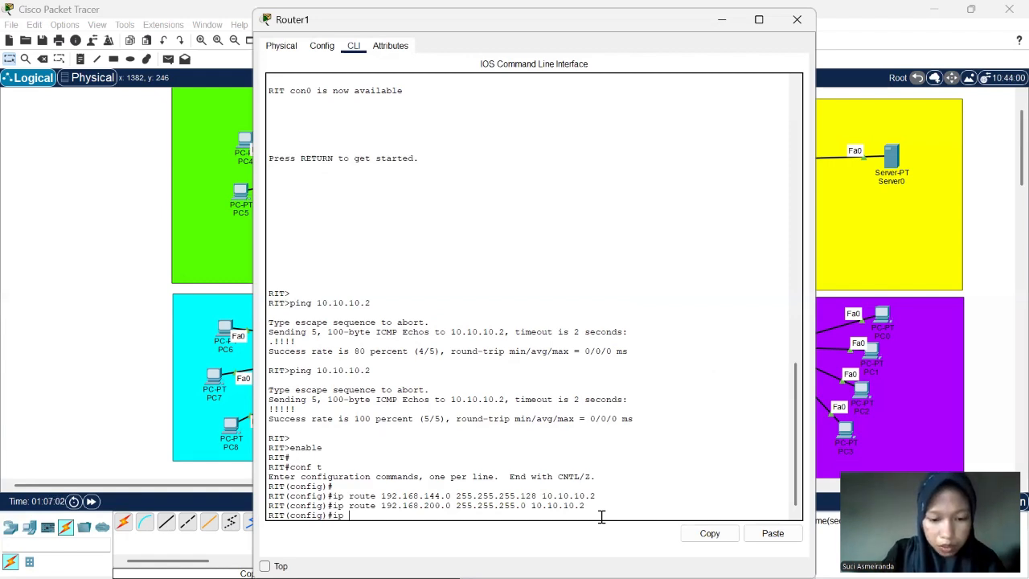
type("route")
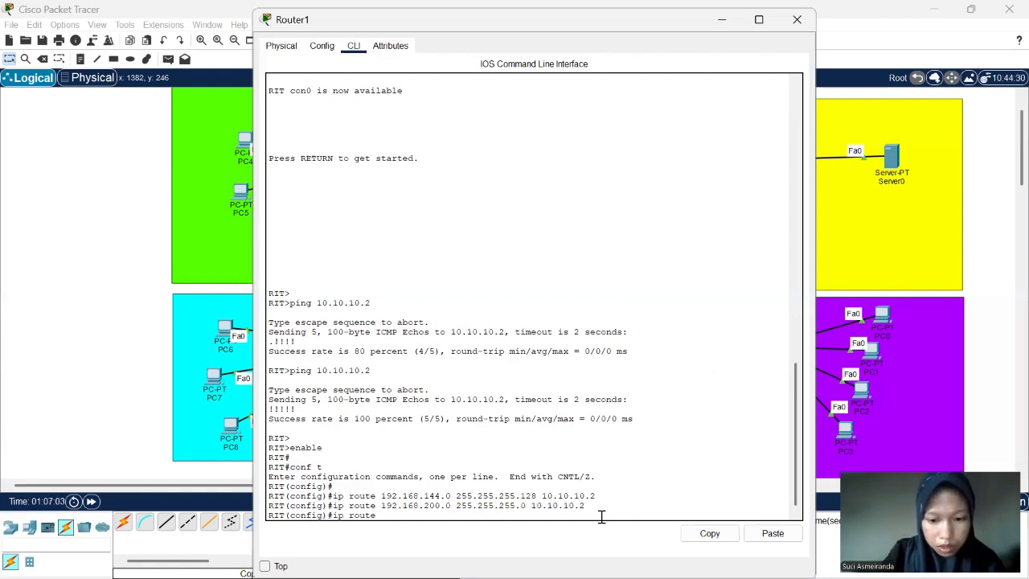
type(" 192.")
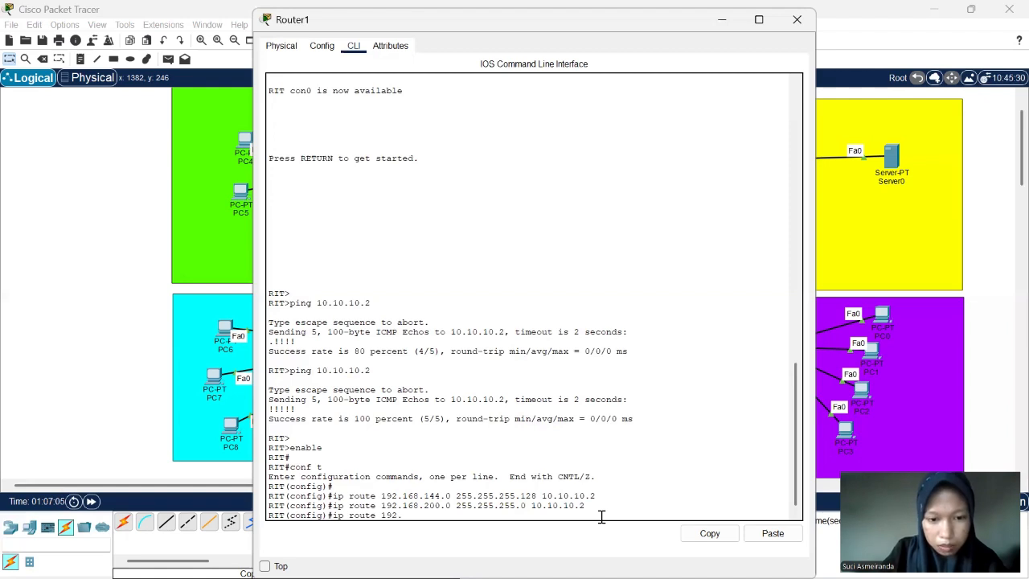
type("168.")
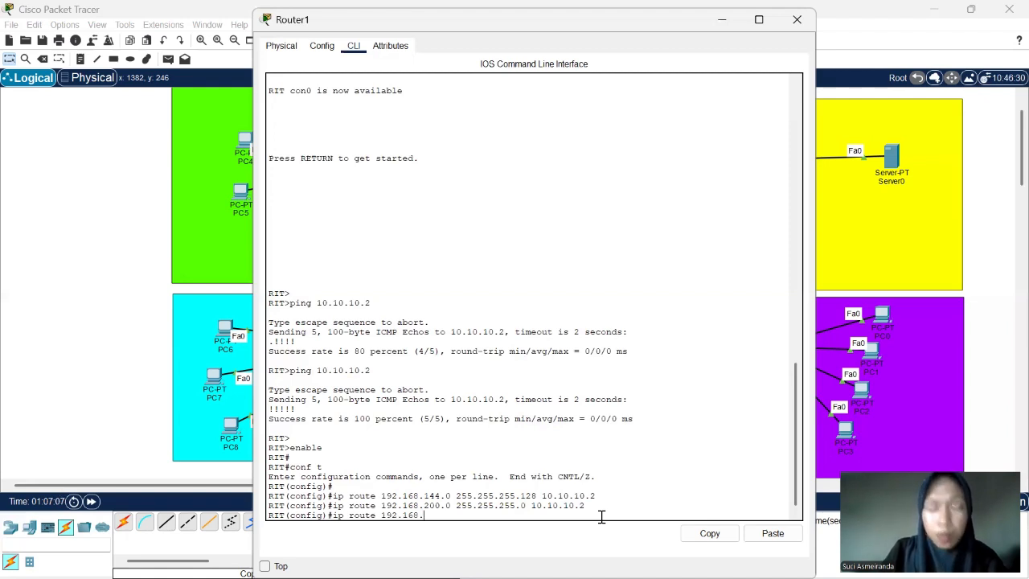
type("141")
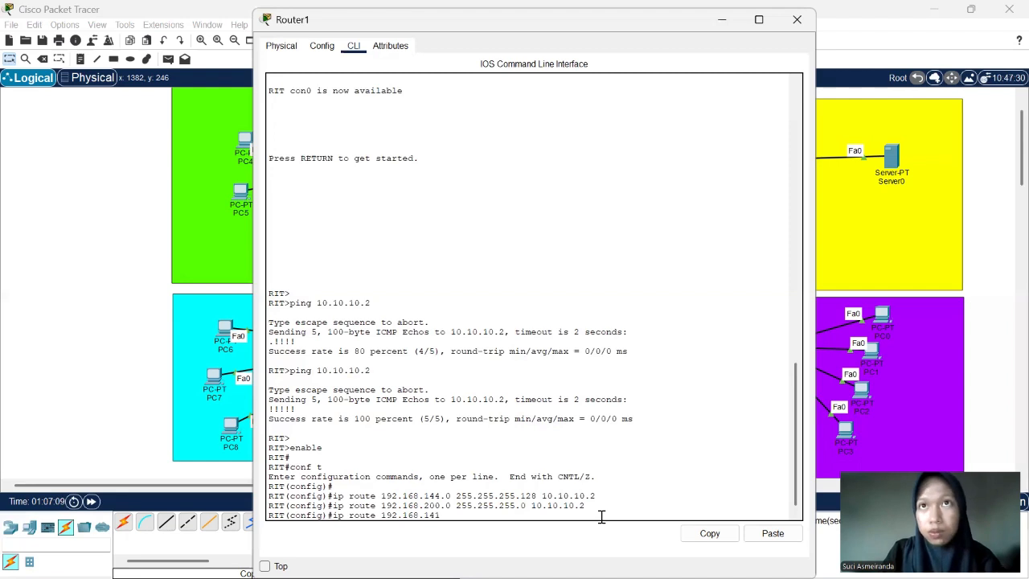
type(".0")
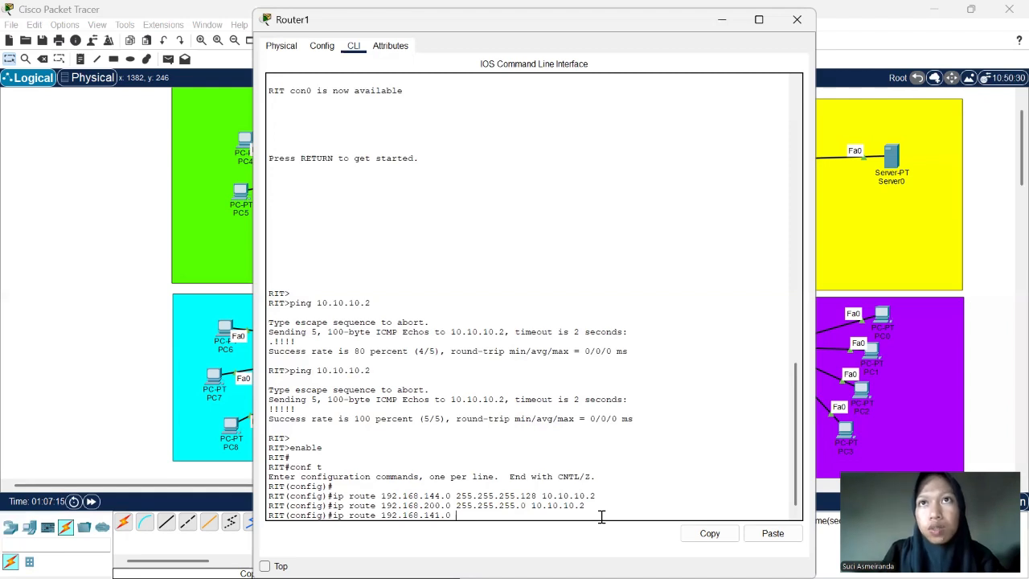
type("25")
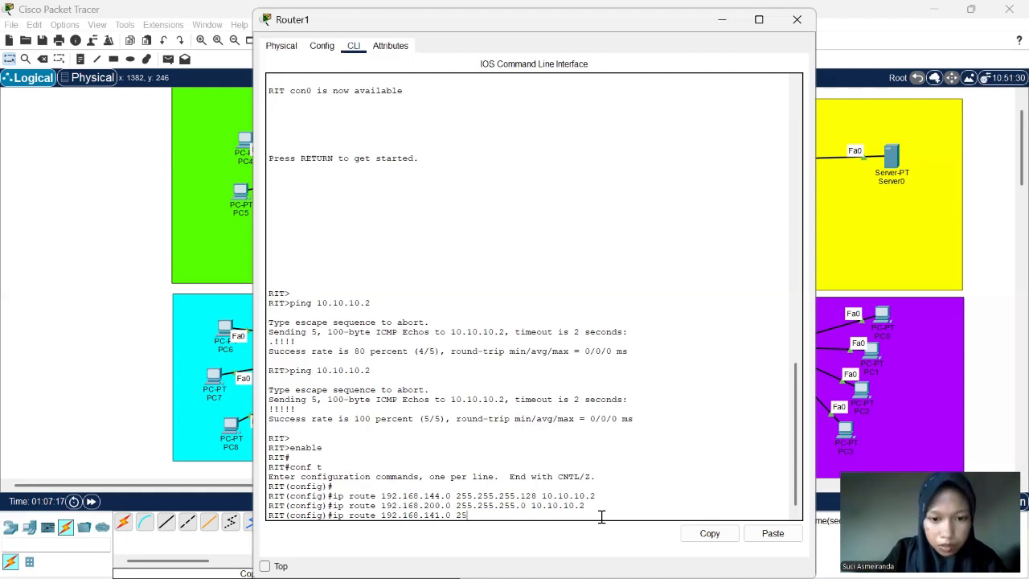
type("5.255")
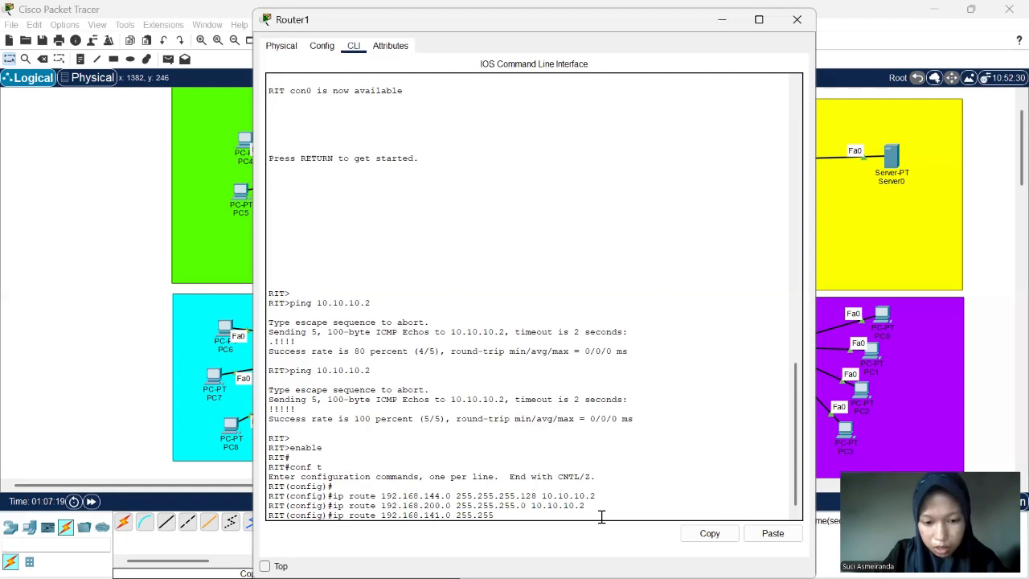
type(".255.")
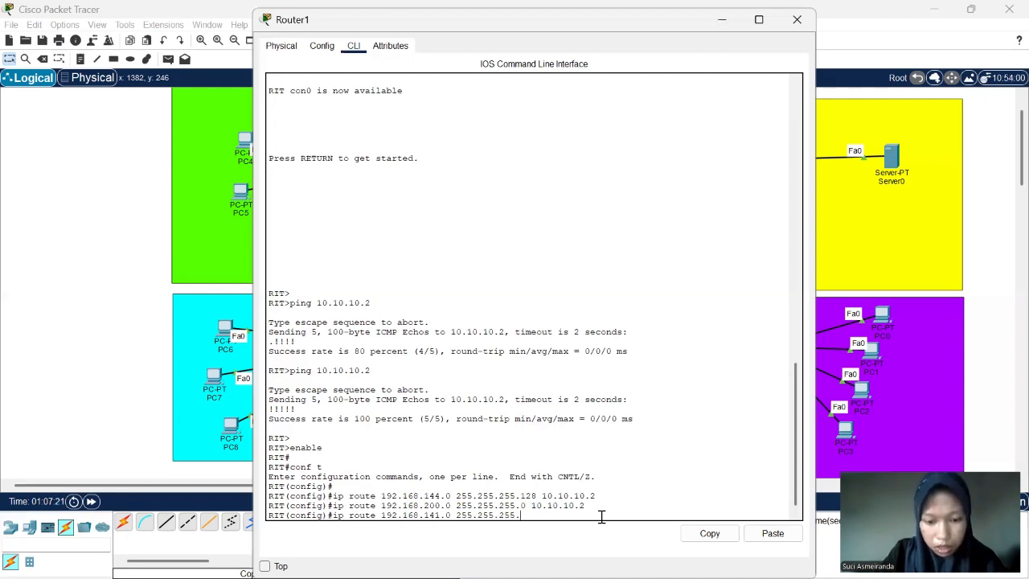
type("192")
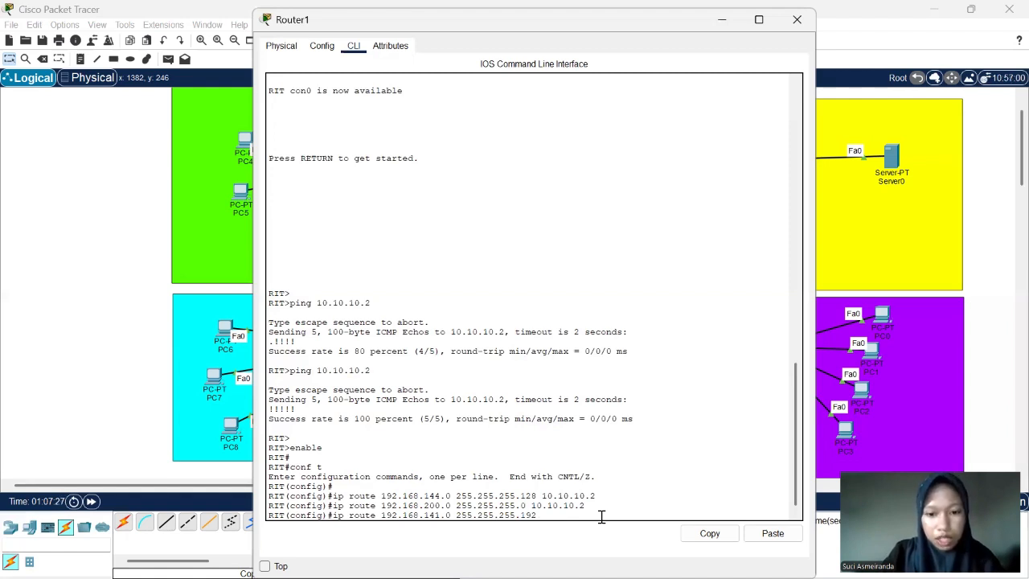
type(" 10.1")
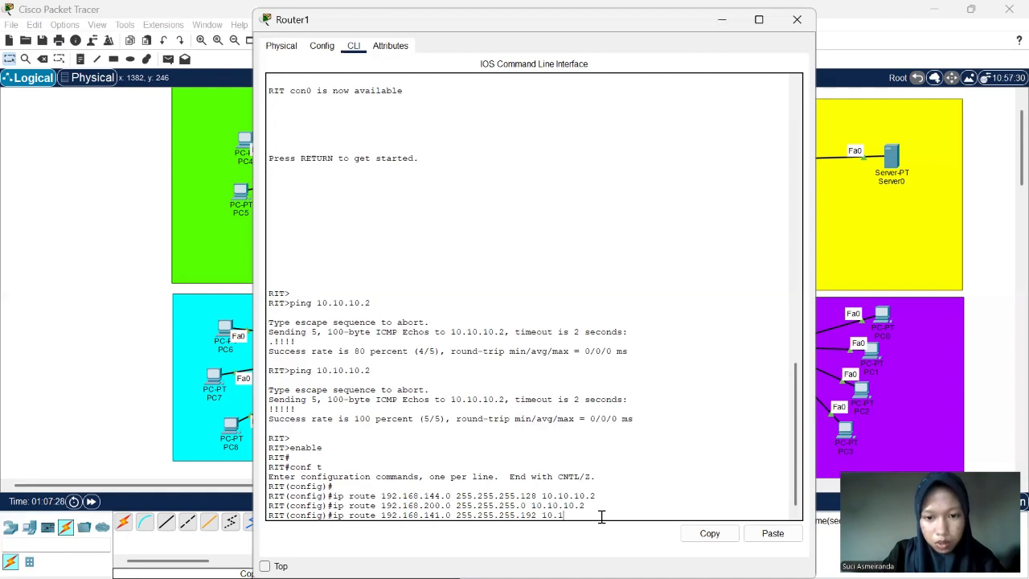
type("0.10.2")
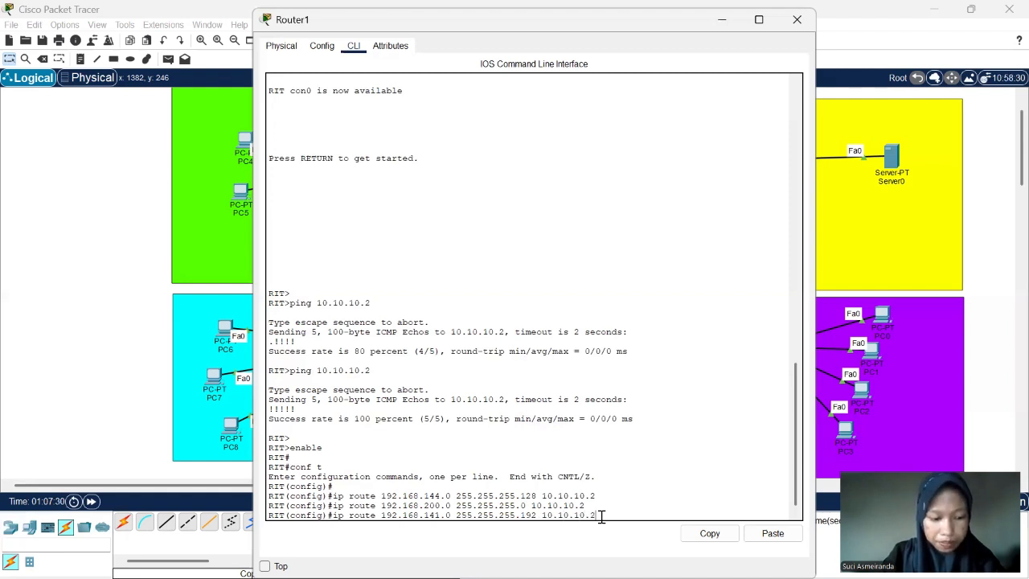
key("Return")
key("Return")
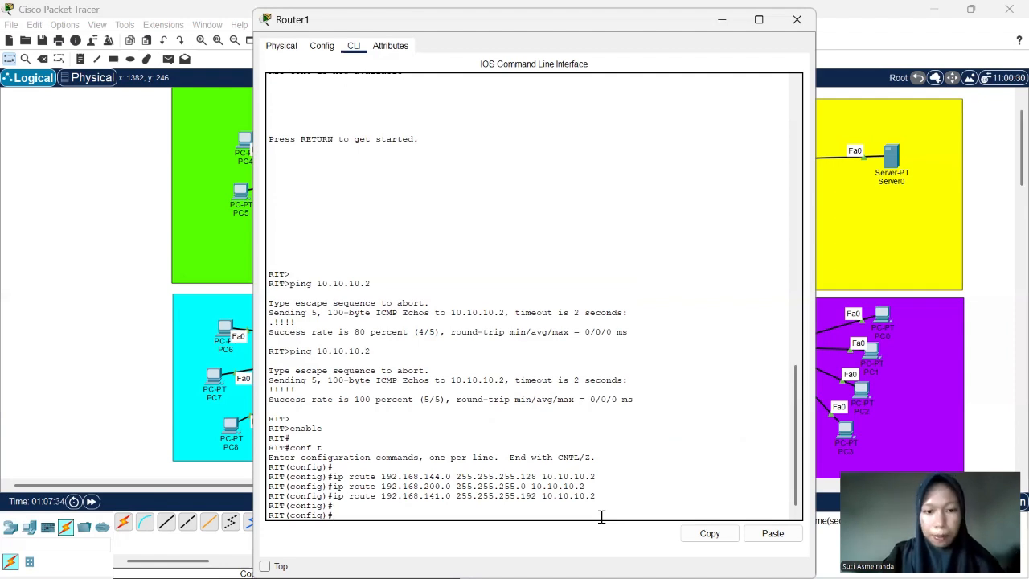
left_click(796, 20)
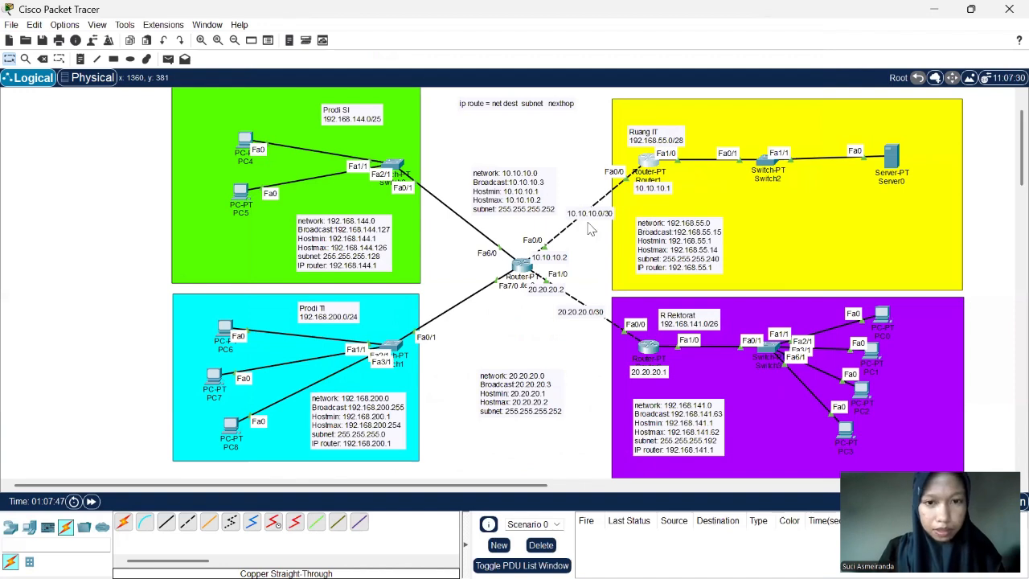
- Open Router0's command line and enter global configuration mode using enable and conf t
left_click(522, 265)
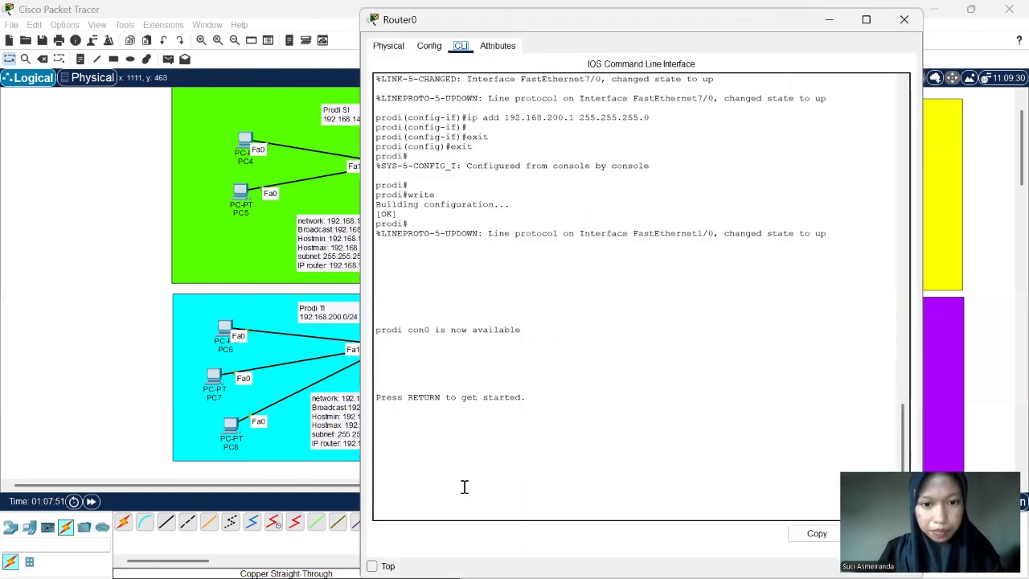
left_click(533, 442)
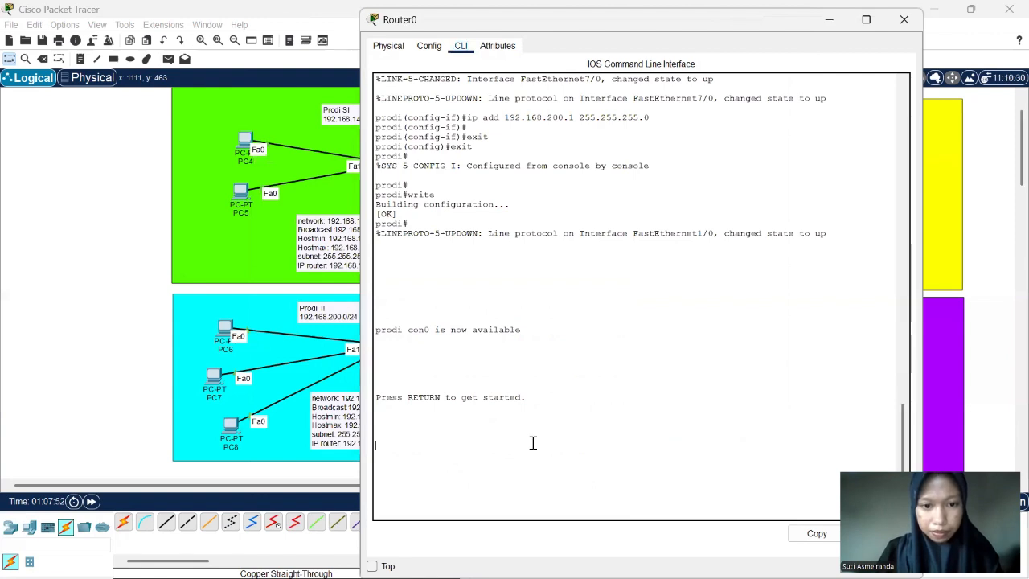
key("Return")
key("Return")
key("Return")
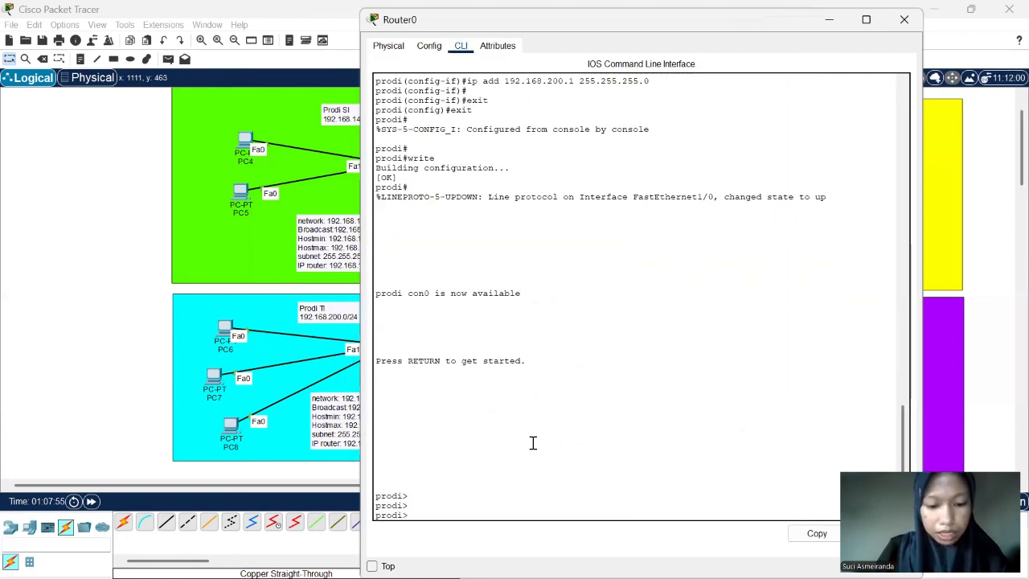
type("enab")
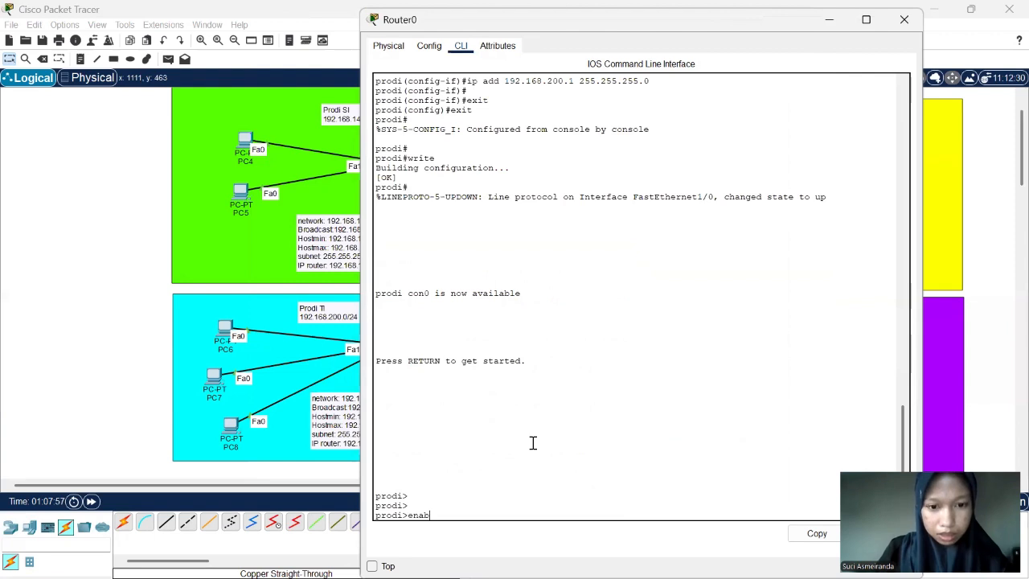
type("le")
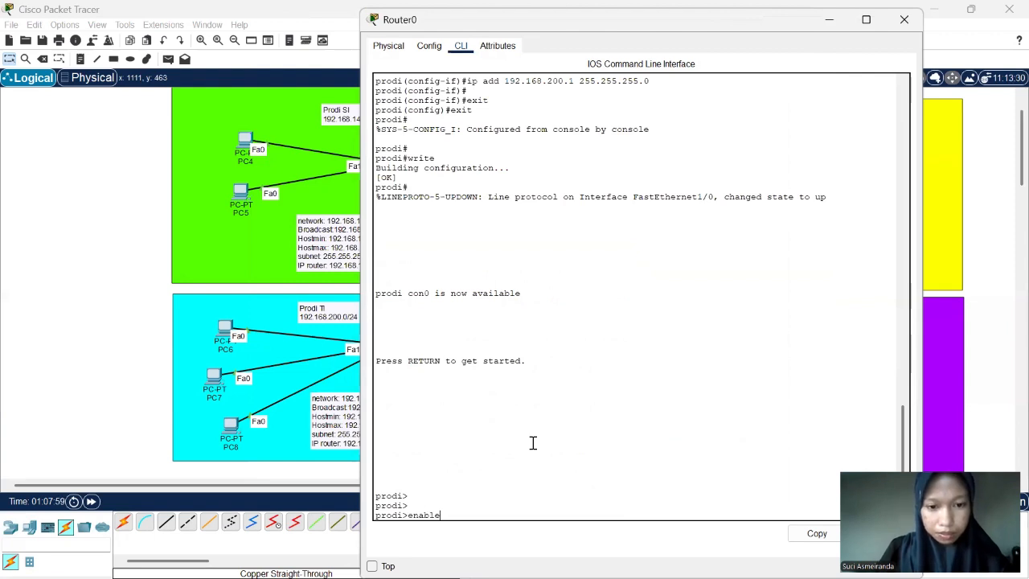
key("Return")
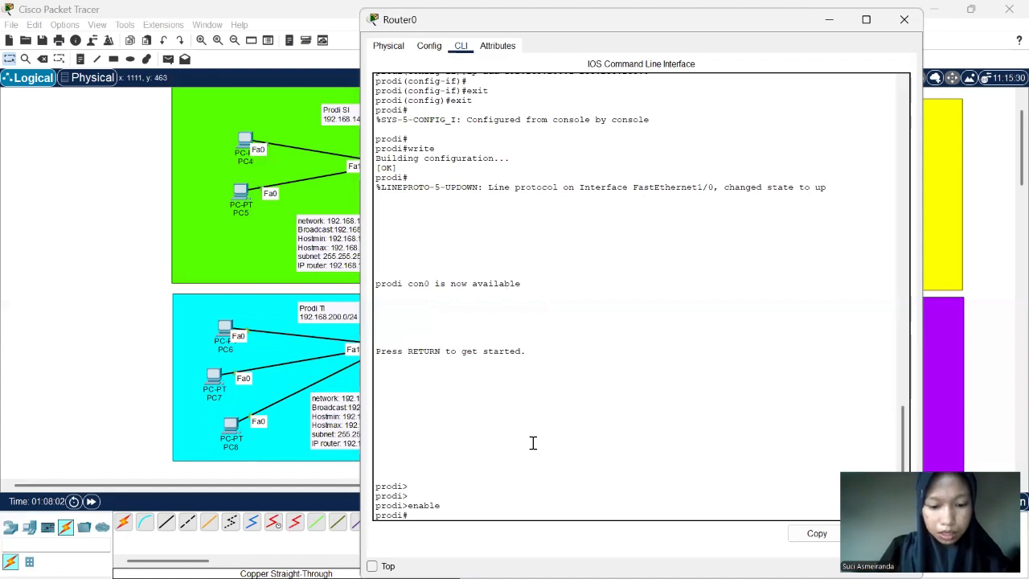
type("conf t")
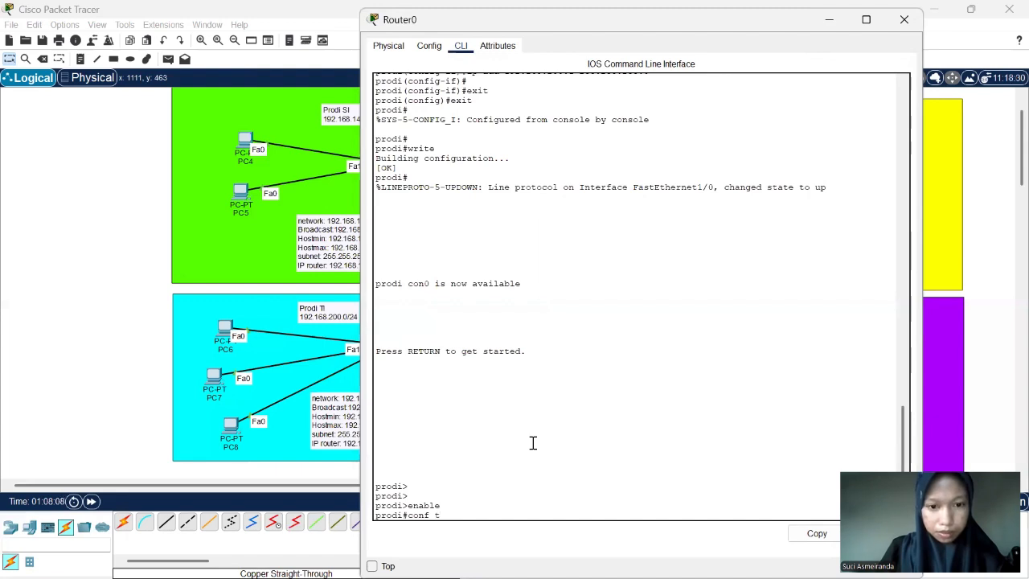
key("Return")
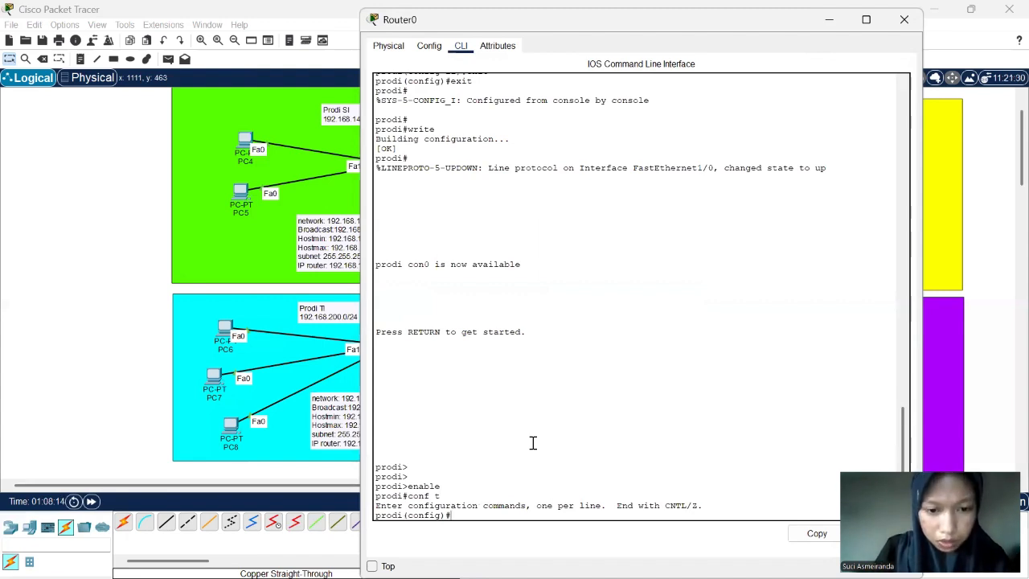
- Add a static route on Router0 to network 192.168.55.0 with mask 255.255.255.240 via next hop 10.10.10.1
type("ip ro")
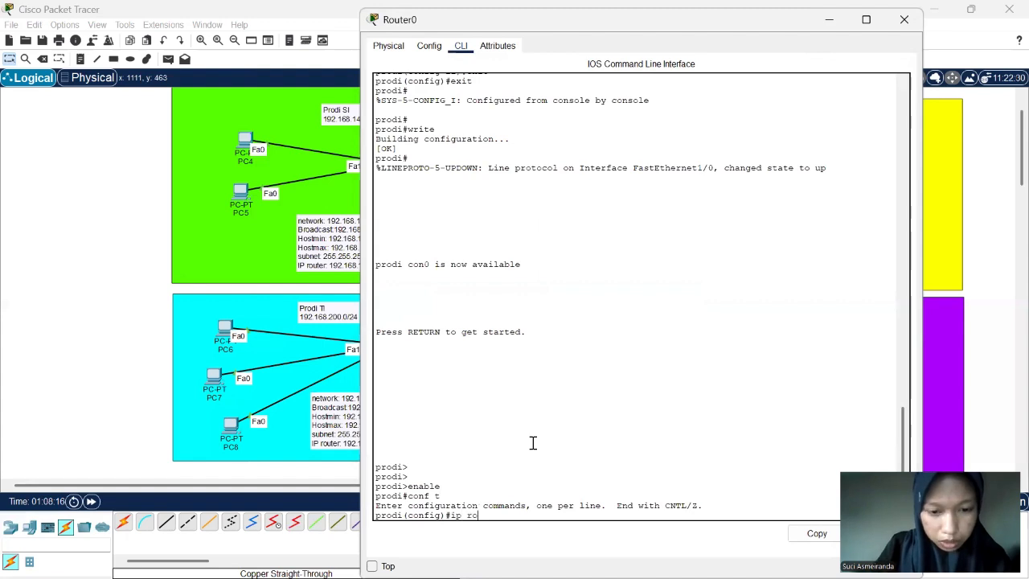
type("ute")
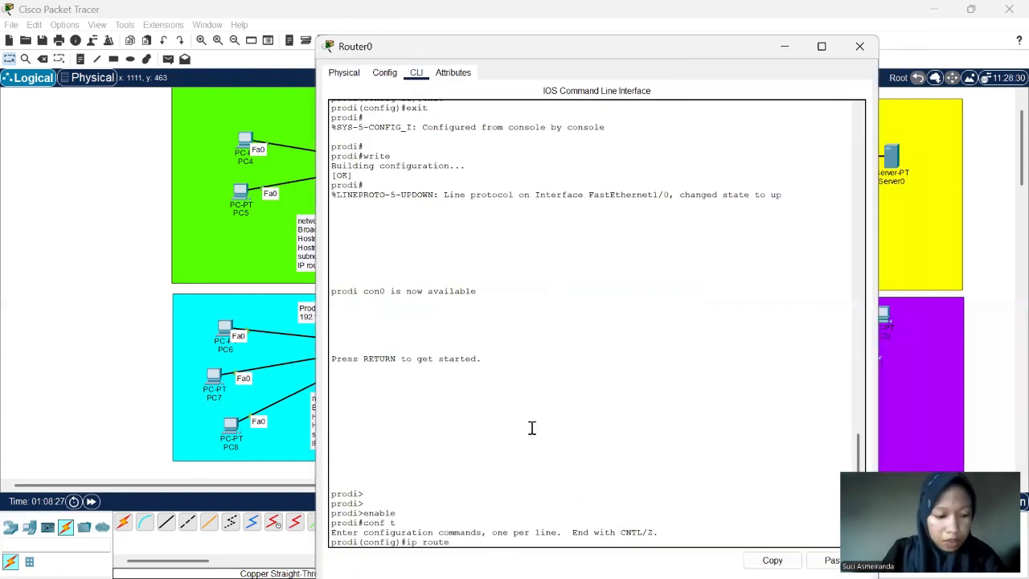
type("192.1")
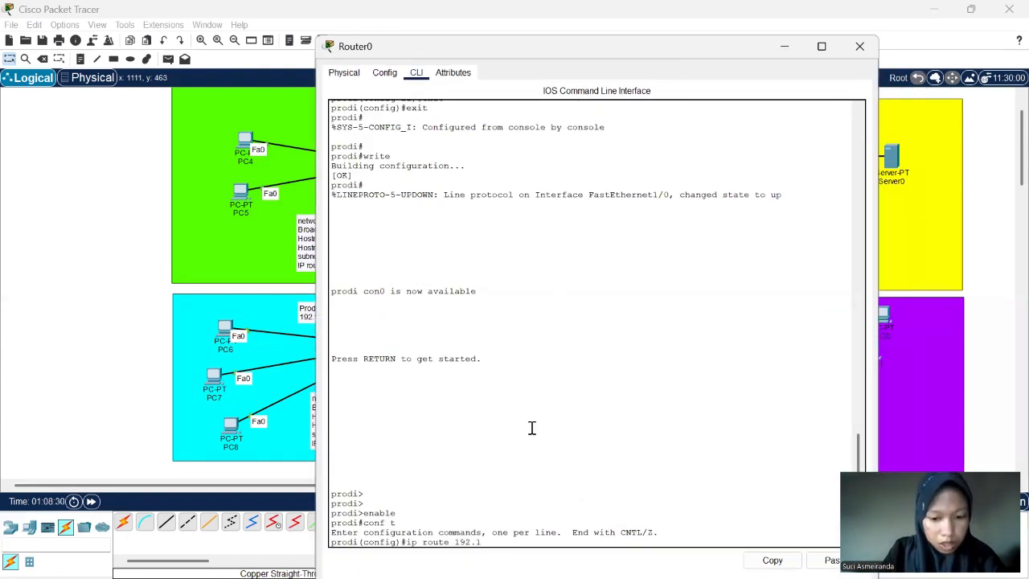
type("68")
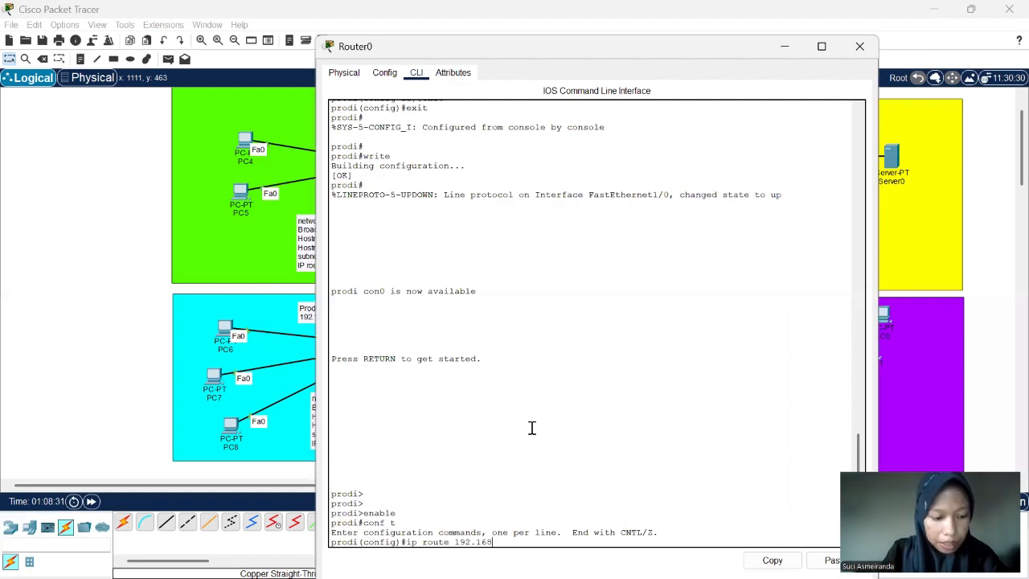
type(".")
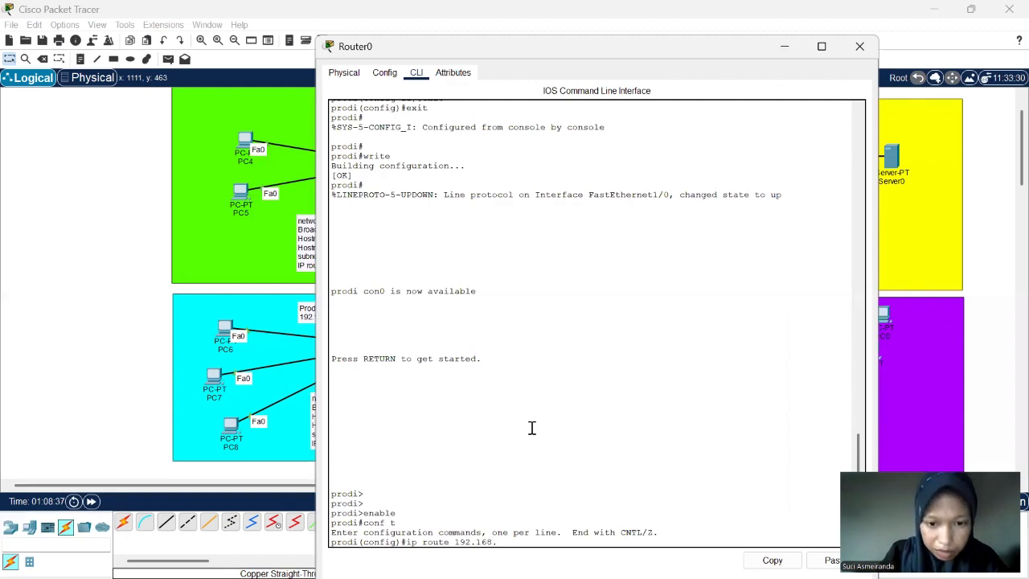
type("22")
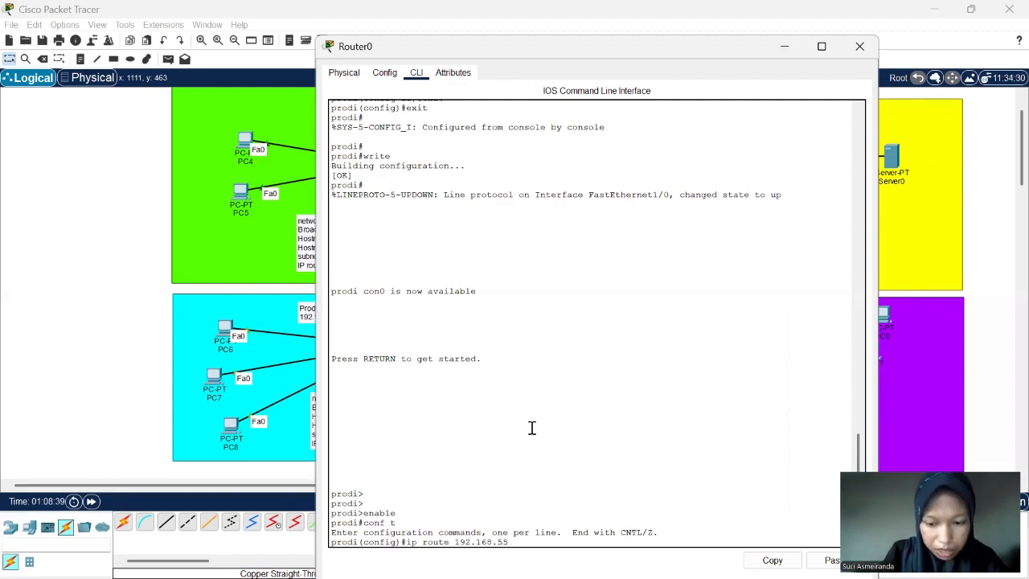
type(".0")
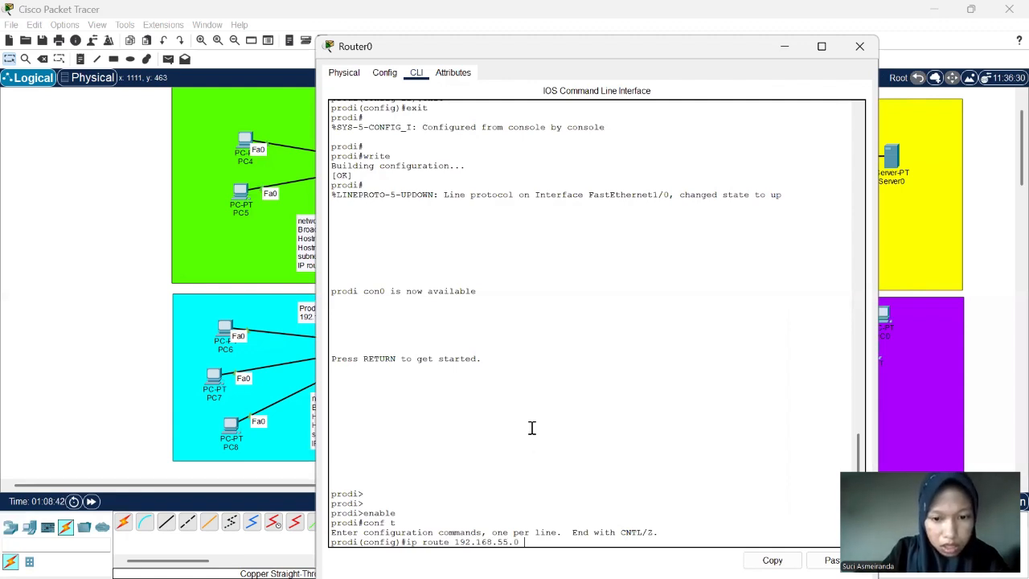
type(" 255")
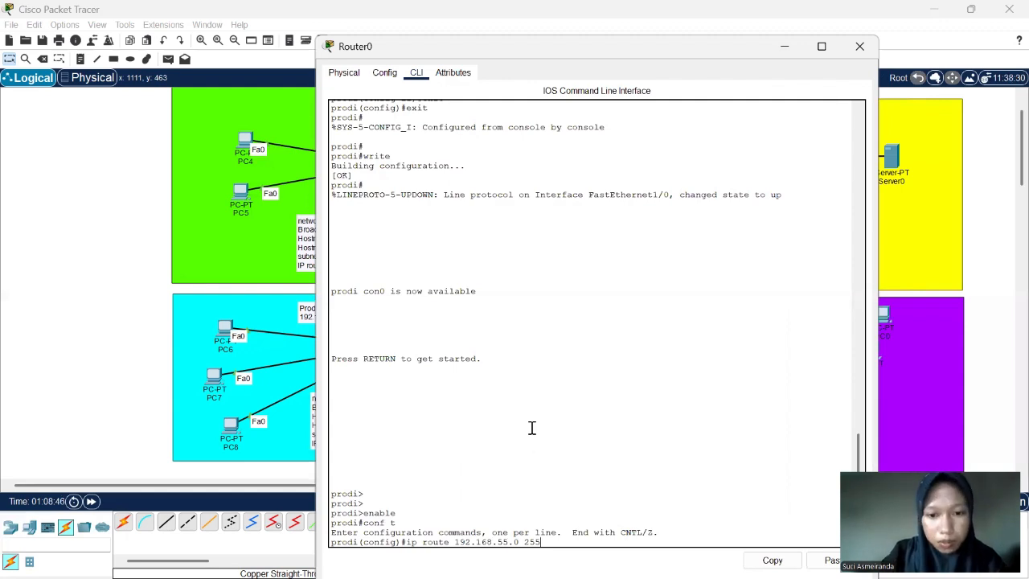
type(".255.255")
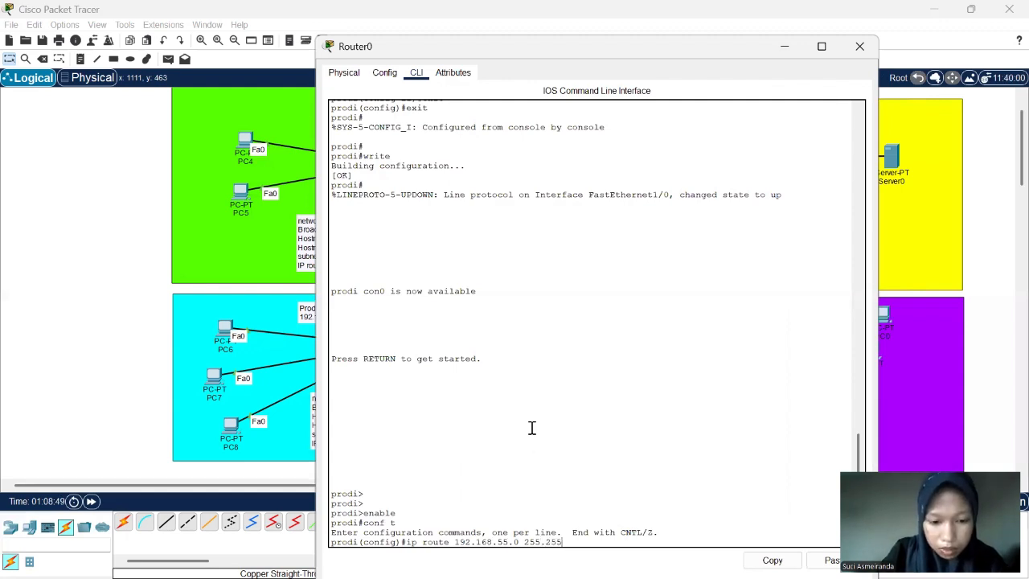
type(".255.")
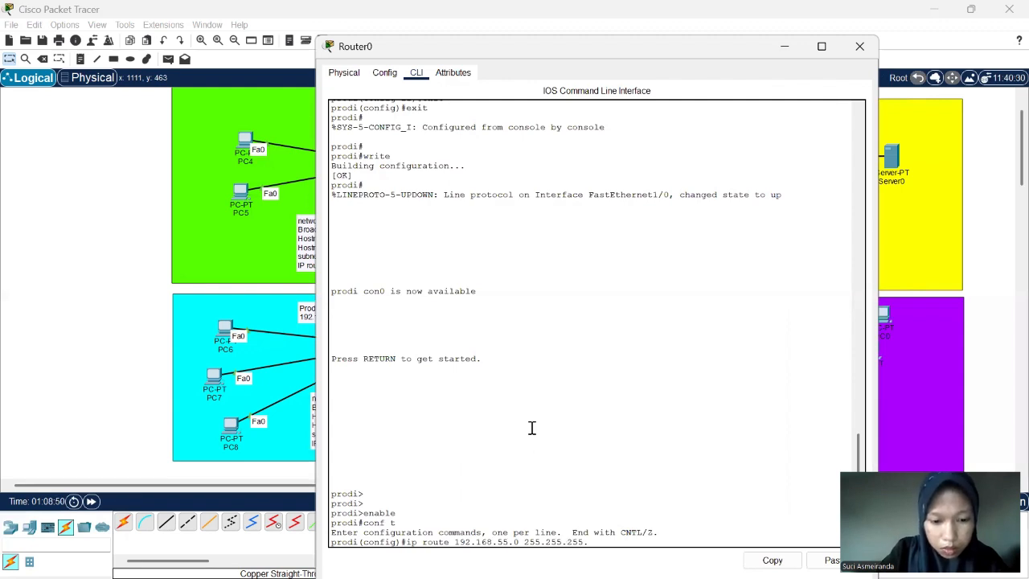
type("0")
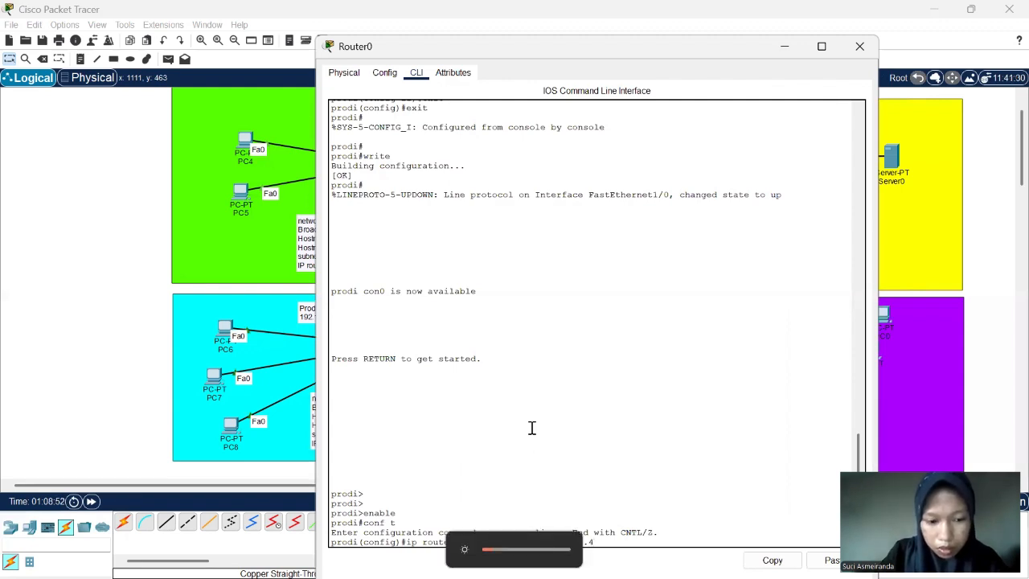
type("4")
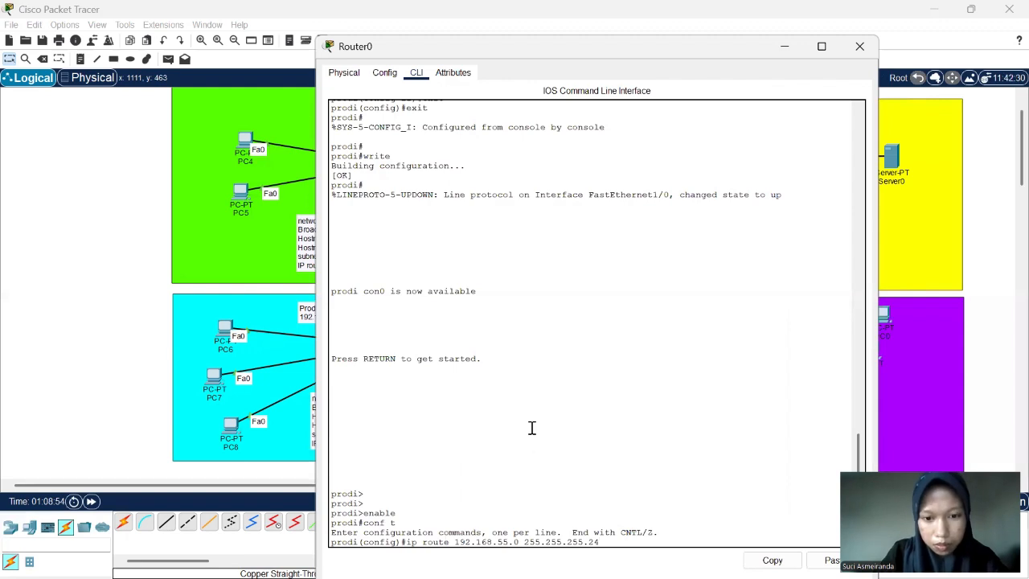
type("0")
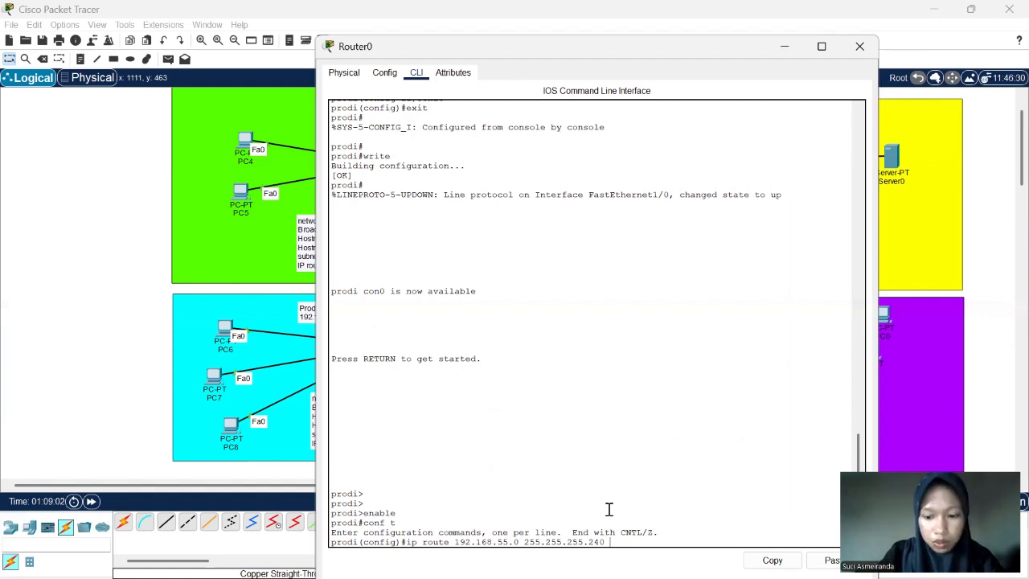
type("10.10.10")
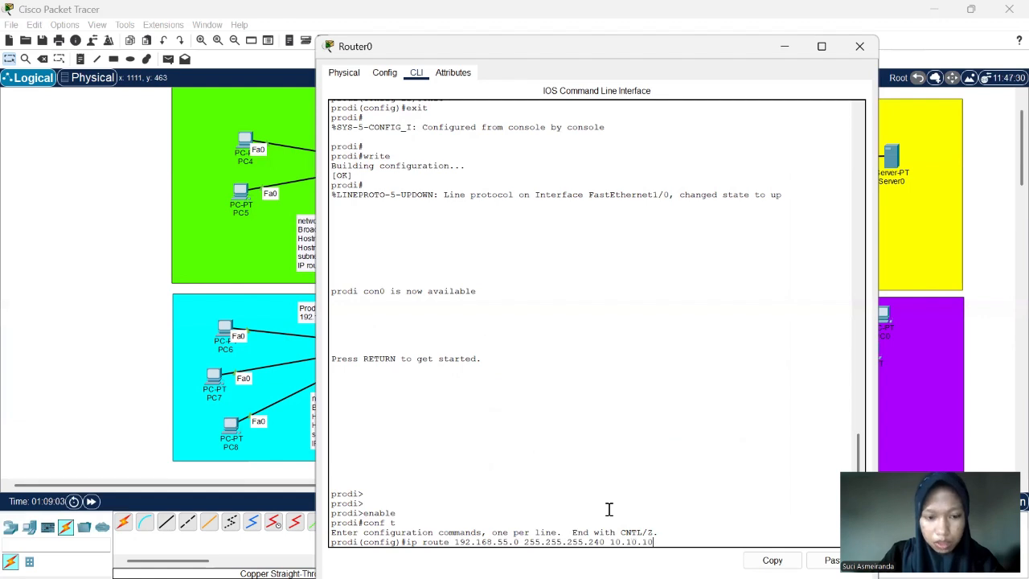
type(".1")
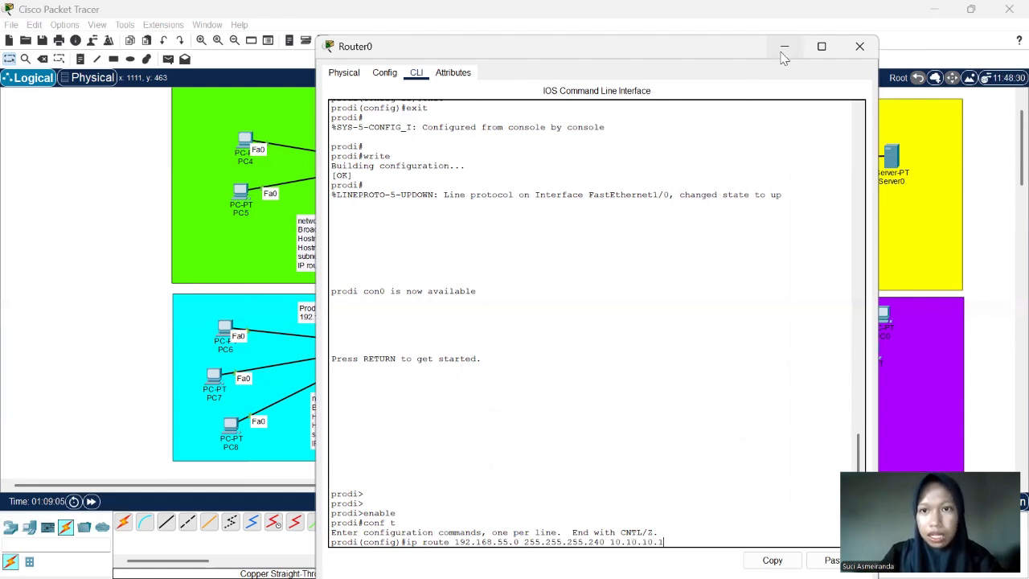
left_click(785, 46)
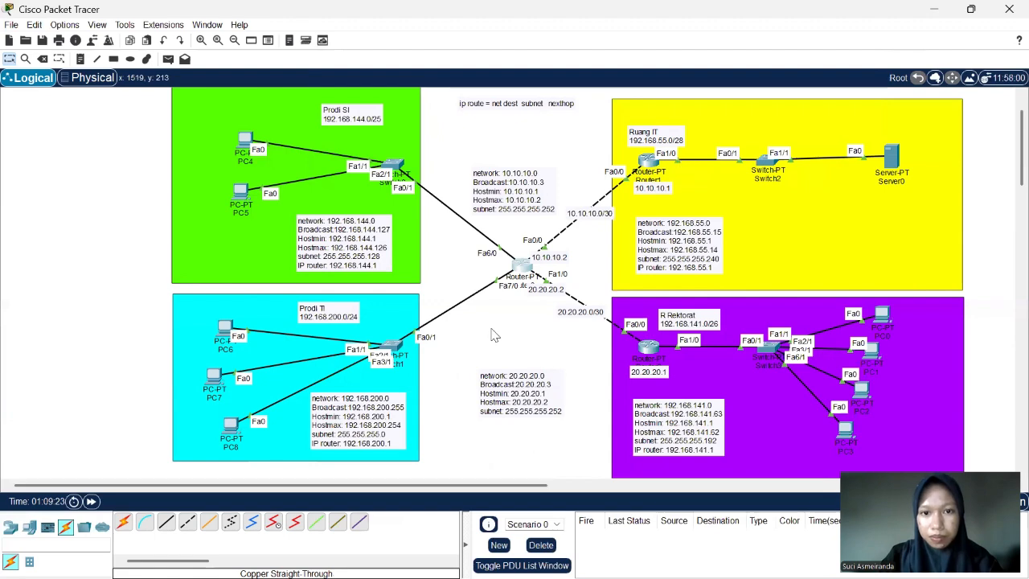
left_click(519, 264)
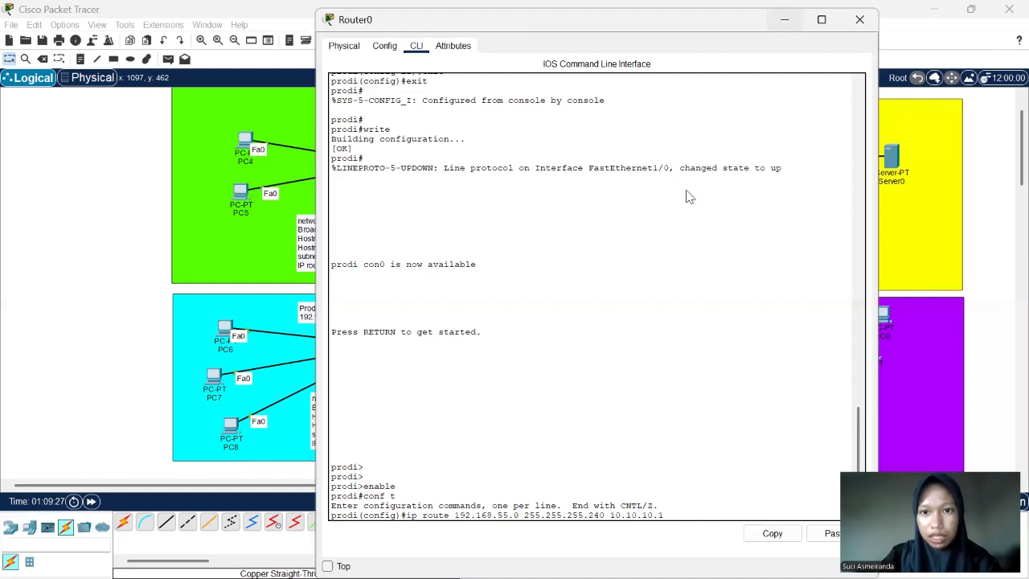
left_click(785, 20)
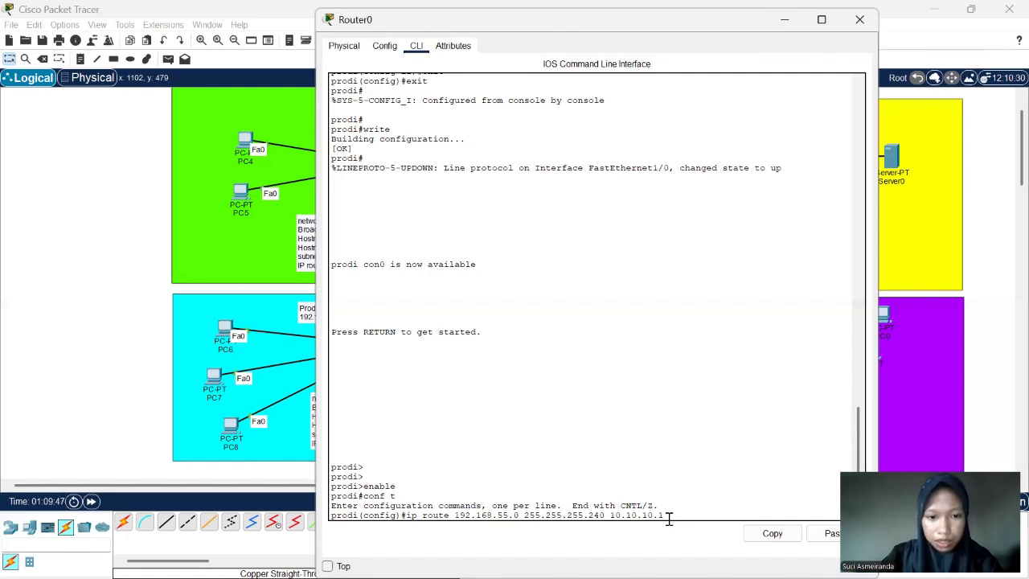
key("Return")
- Add a static route on Router0 to network 192.168.141.0 with mask 255.255.255.192 via next hop 20.20.20.1, and close the router's window
type("ip ")
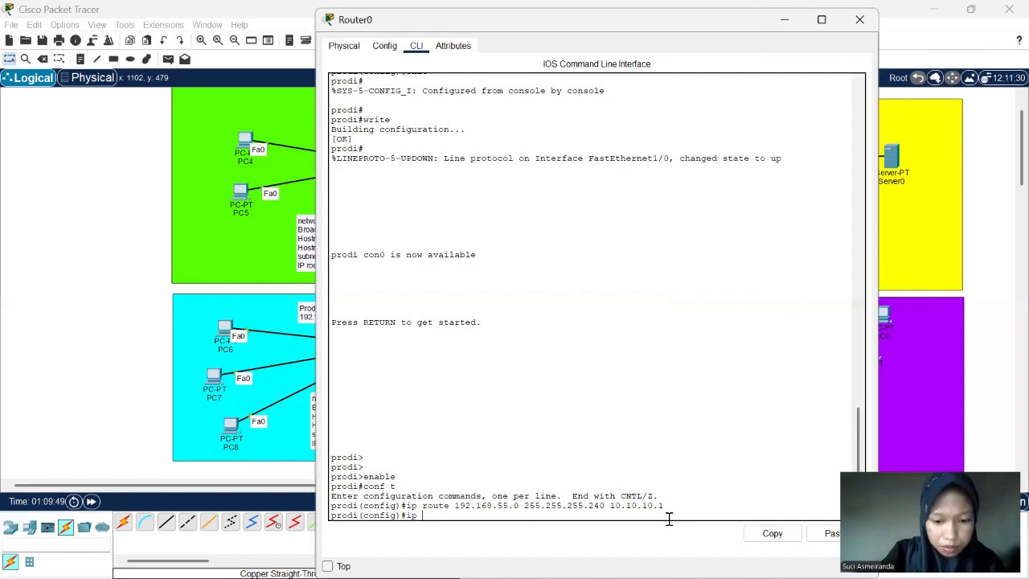
type("route")
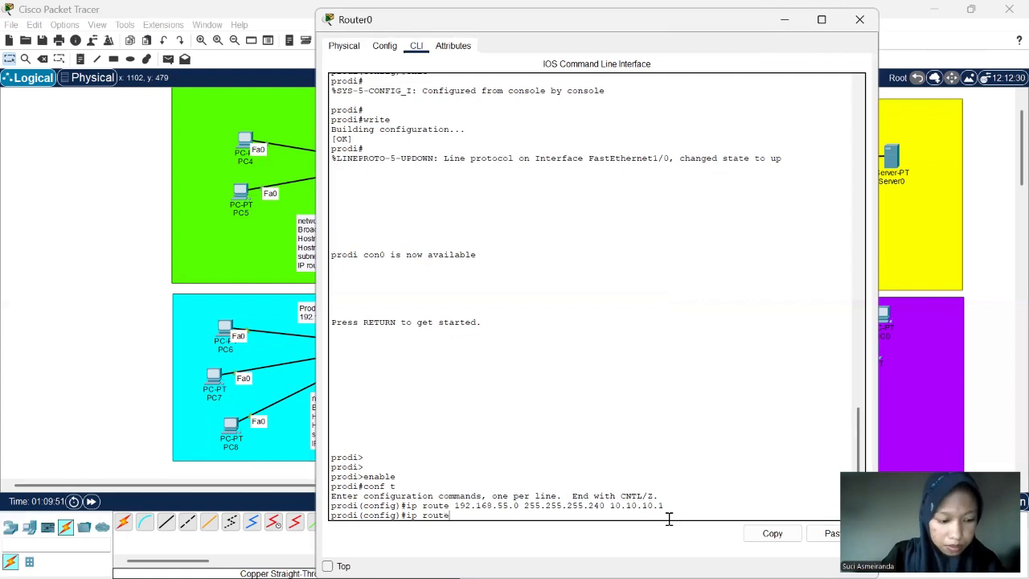
type(" 19")
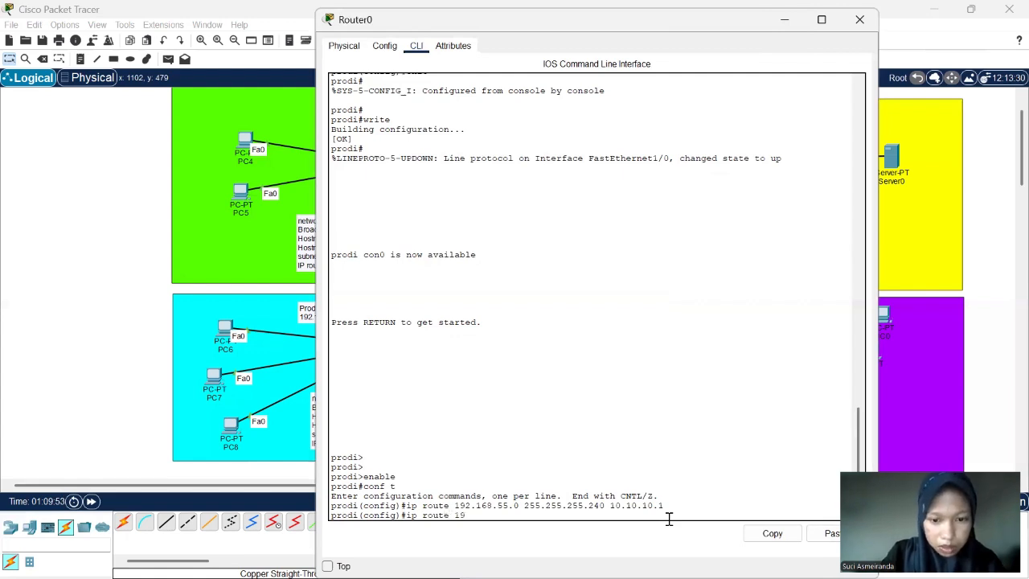
type("2.1")
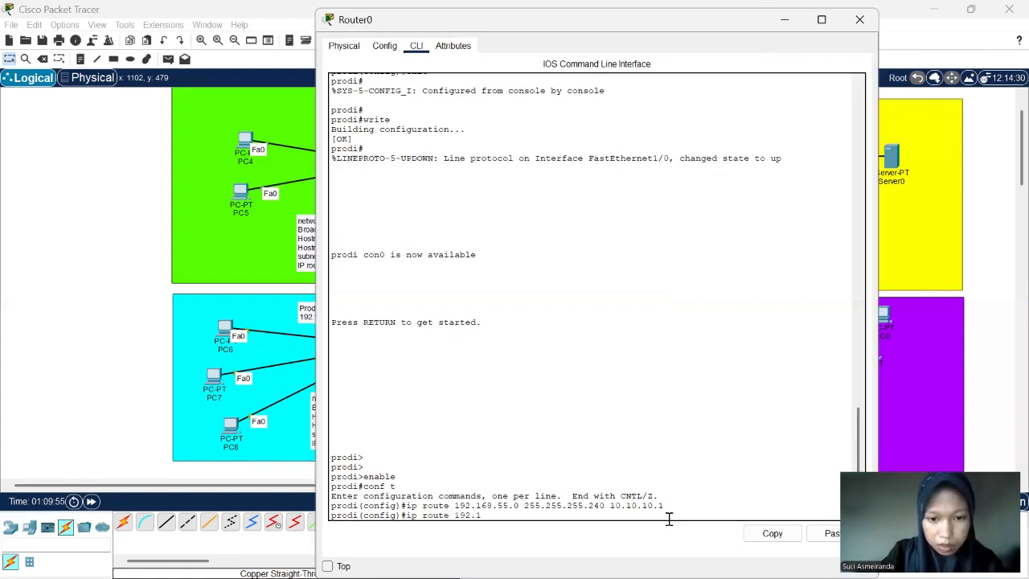
type("68.")
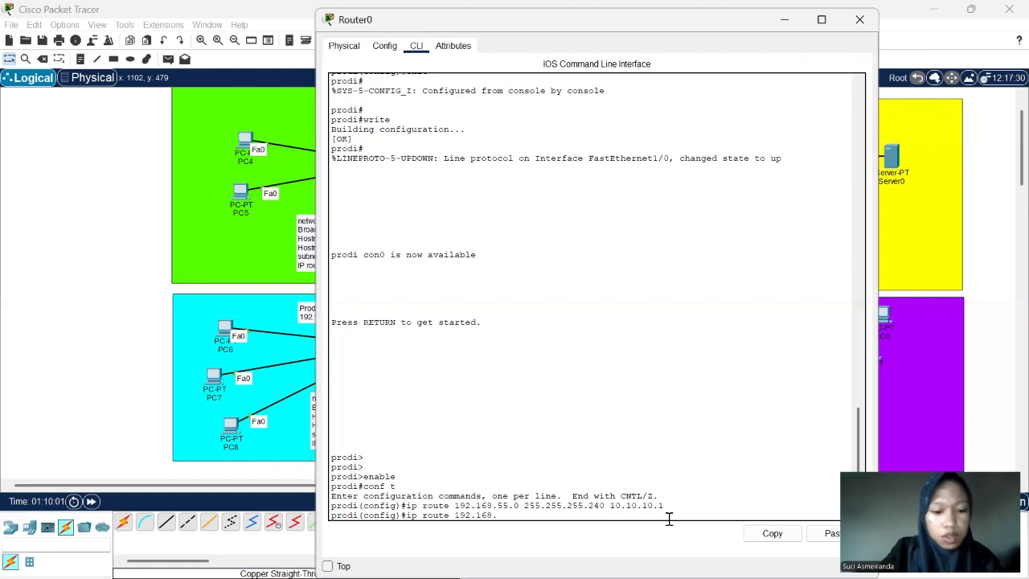
type("141")
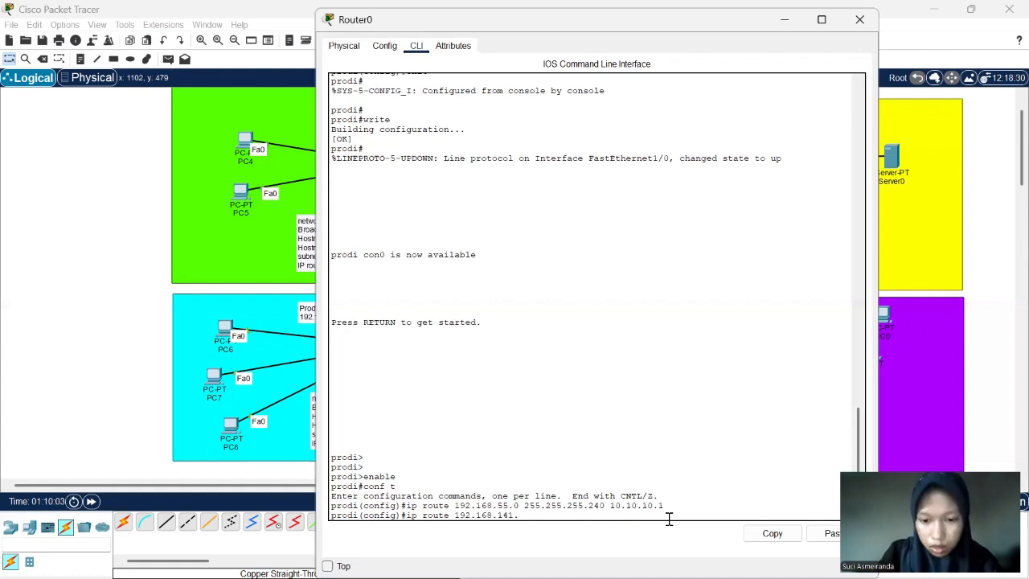
type(".0")
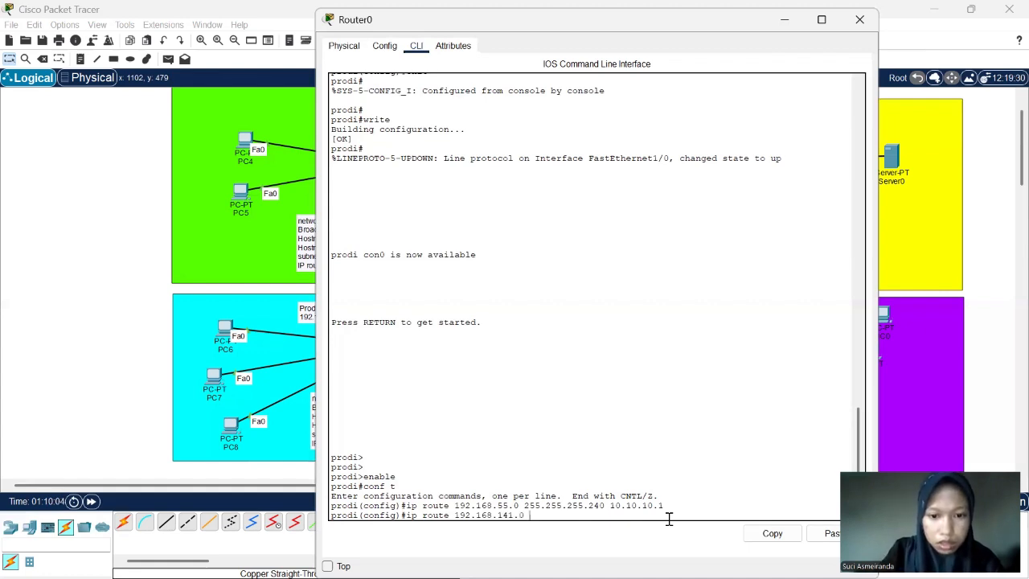
type(" 255.2")
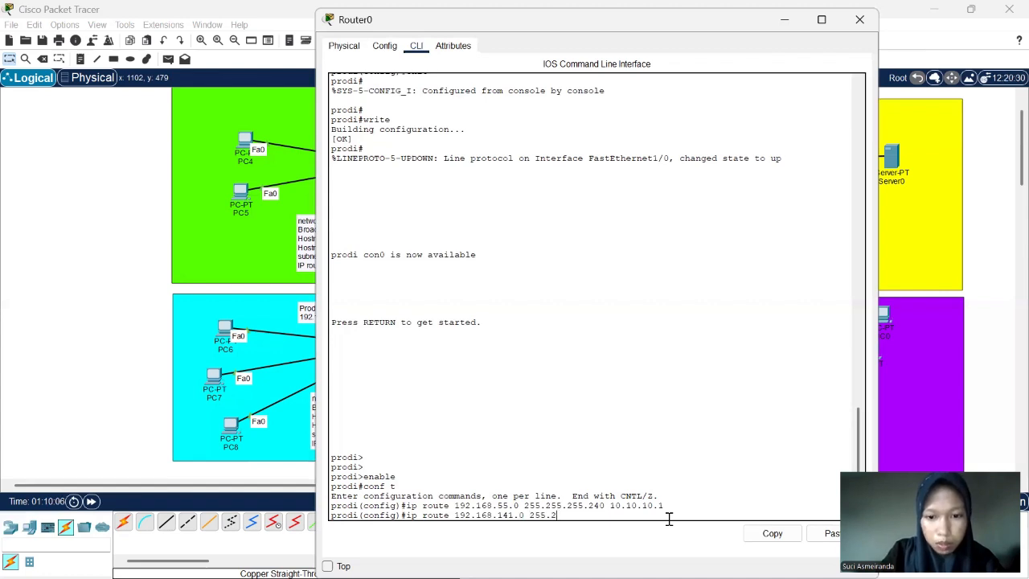
type("55.255")
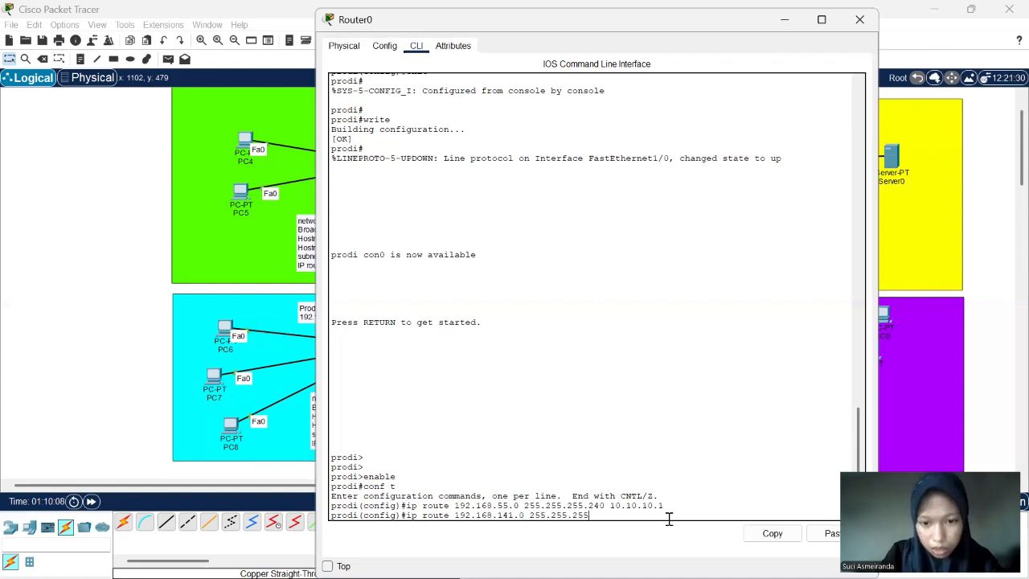
type(".")
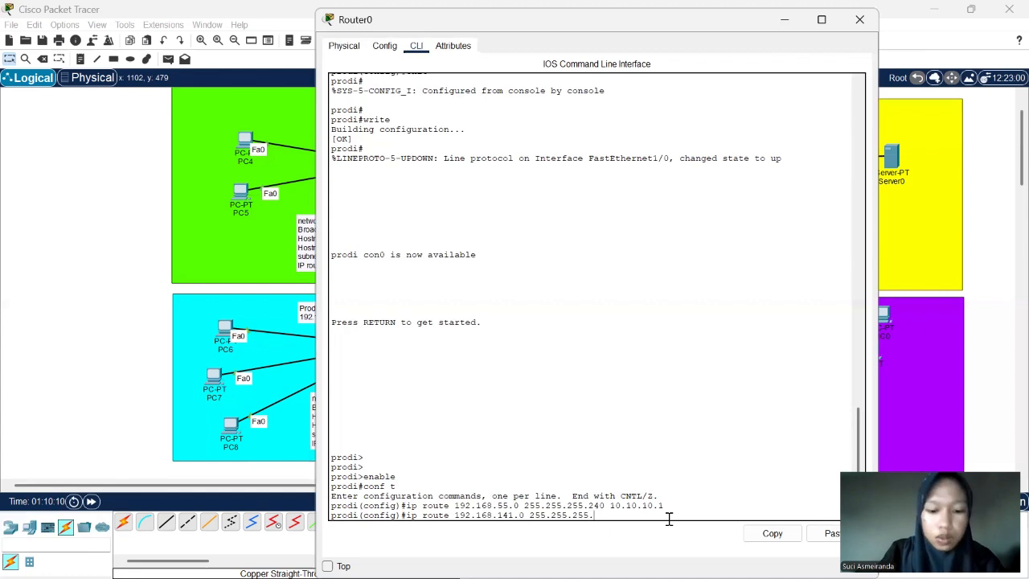
type("192")
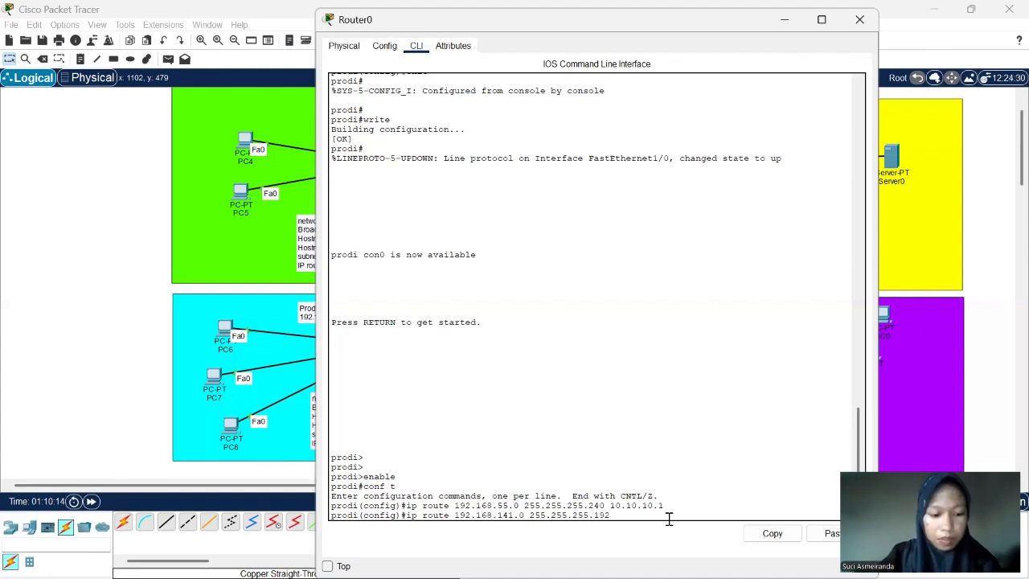
type(" 20.")
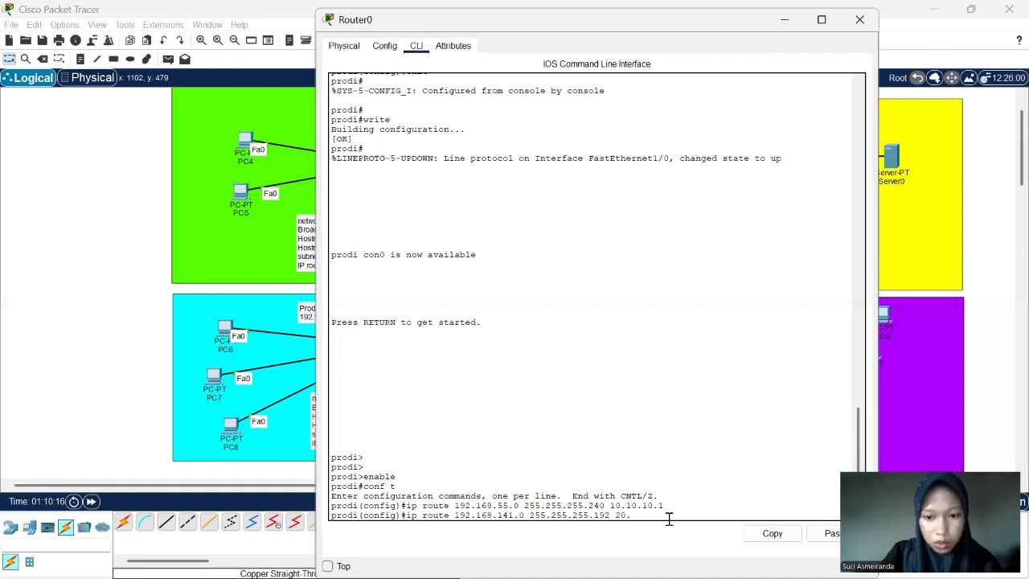
type("20.20.")
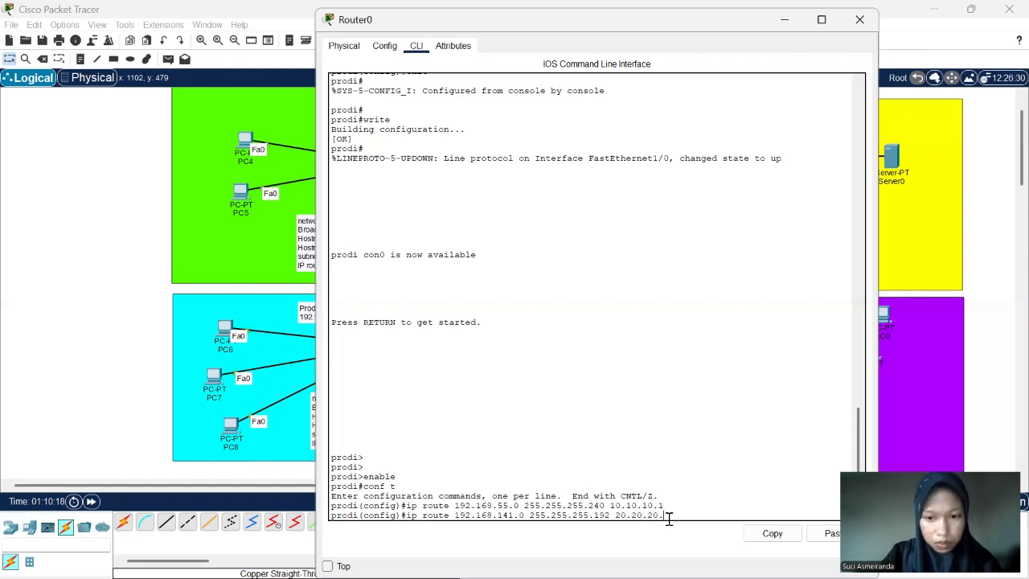
type("1")
key("Return")
key("Return")
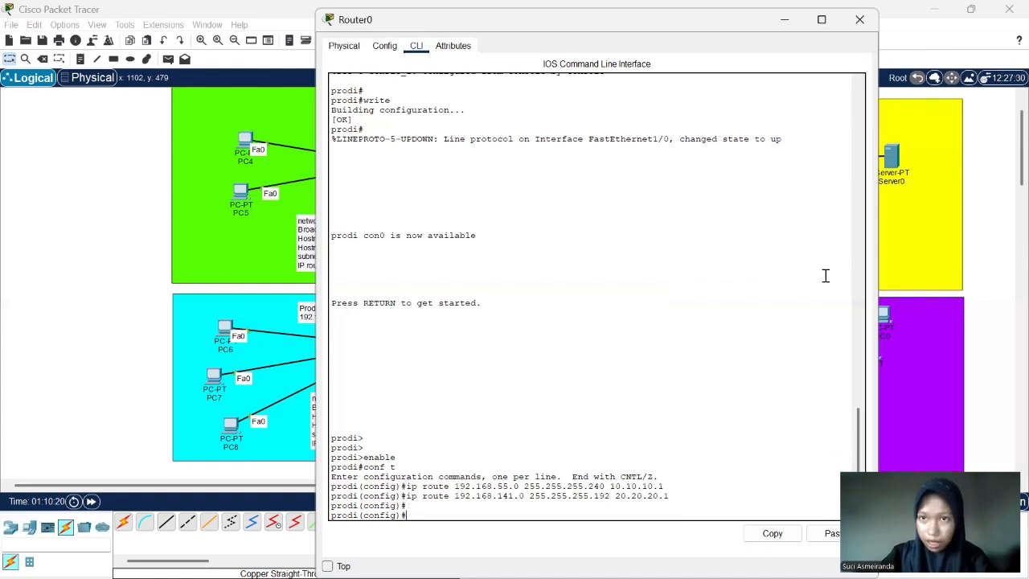
left_click(857, 24)
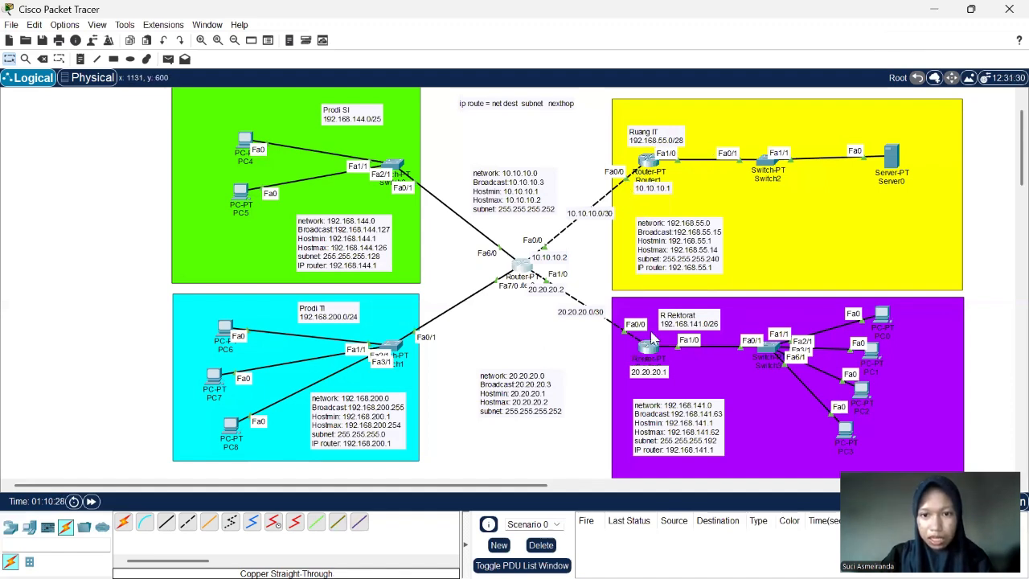
- Open Router2's command line and enter global configuration mode using enable and conf t
mouse_move(648, 357)
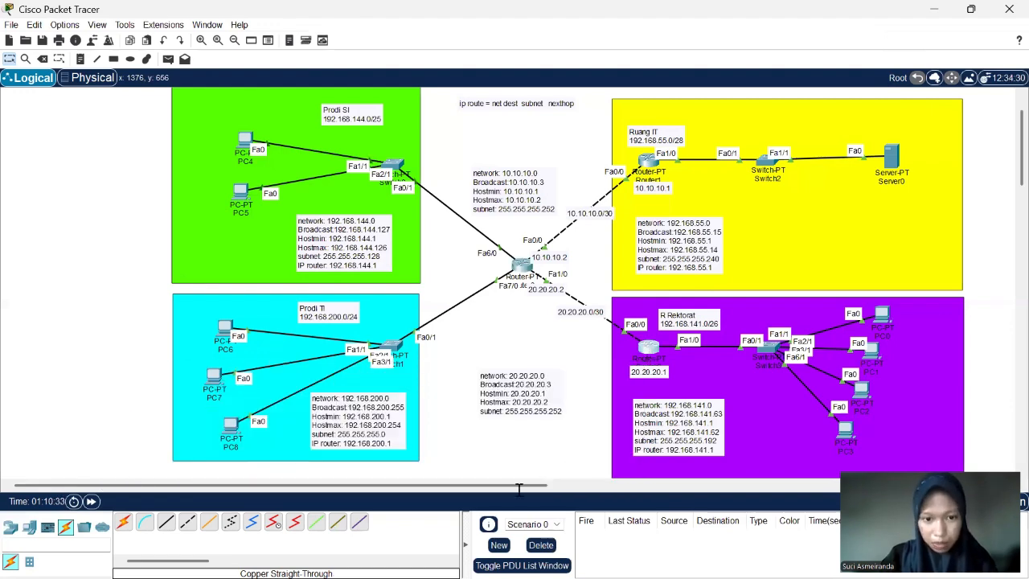
key("Return")
key("Return")
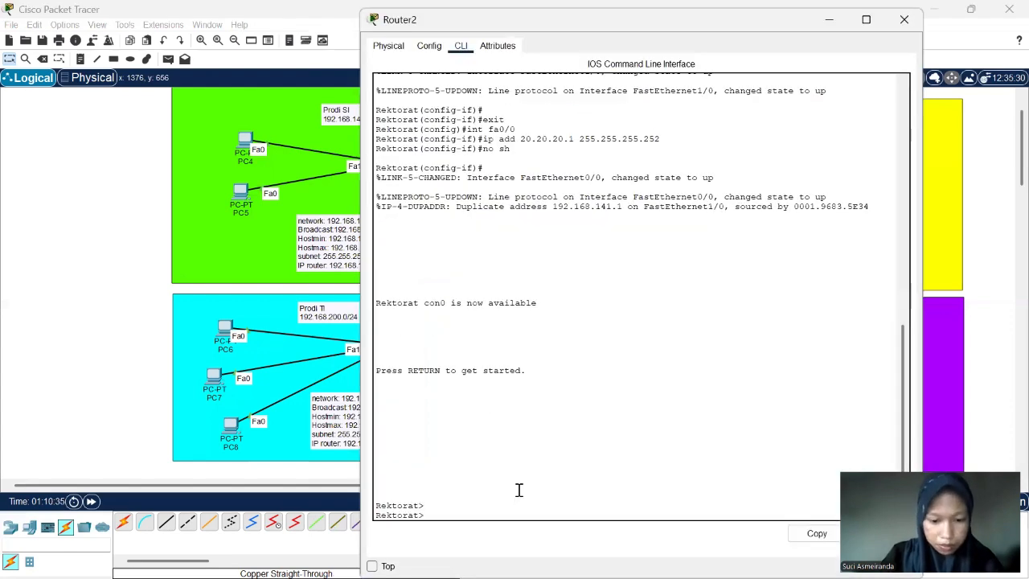
type("enable")
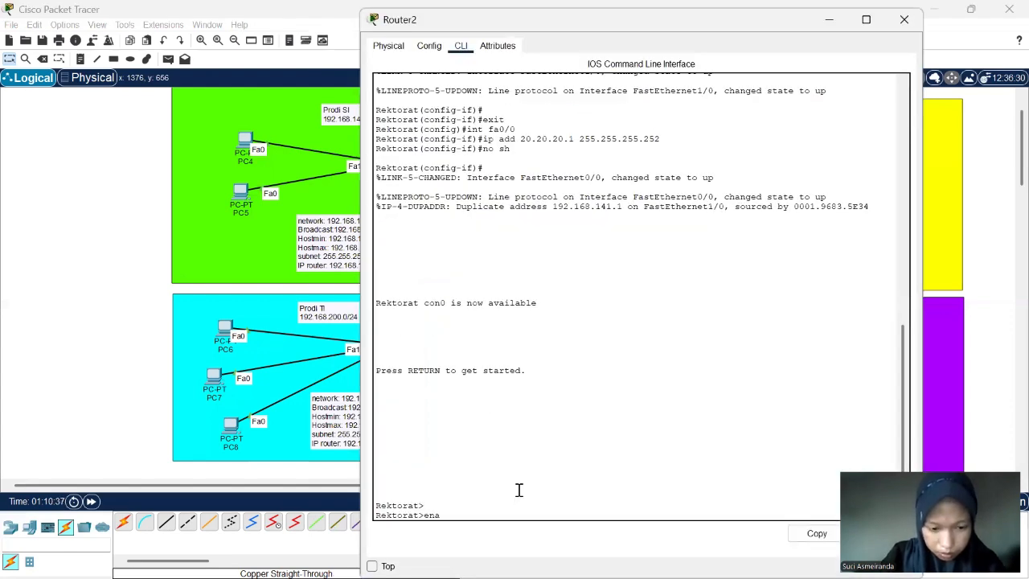
key("Return")
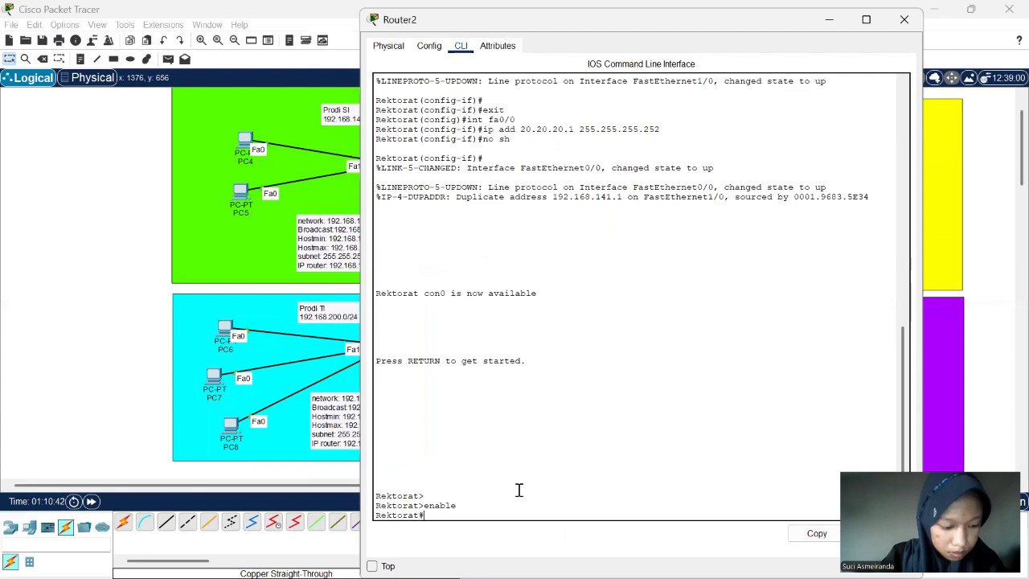
type("conf t")
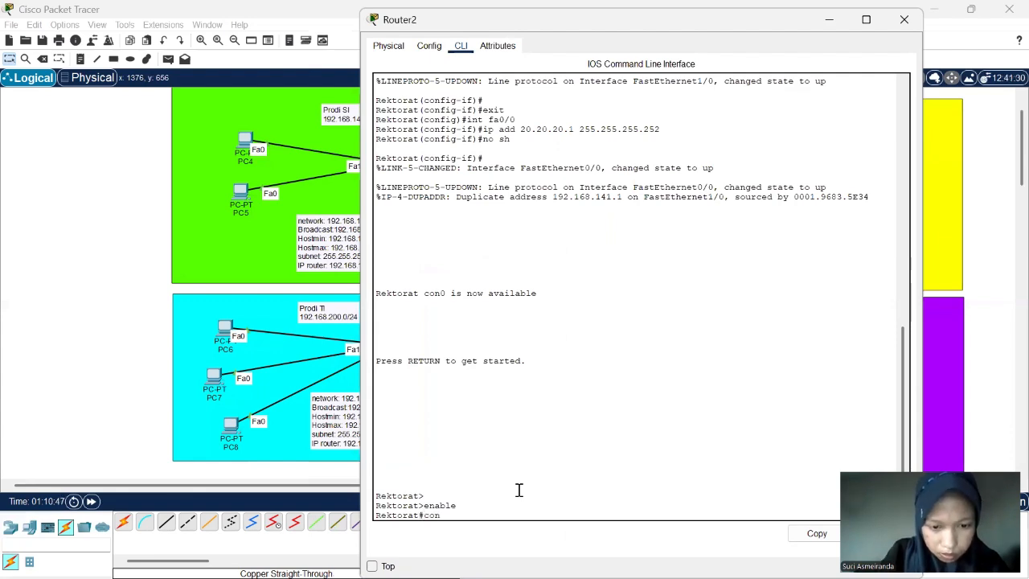
key("Return")
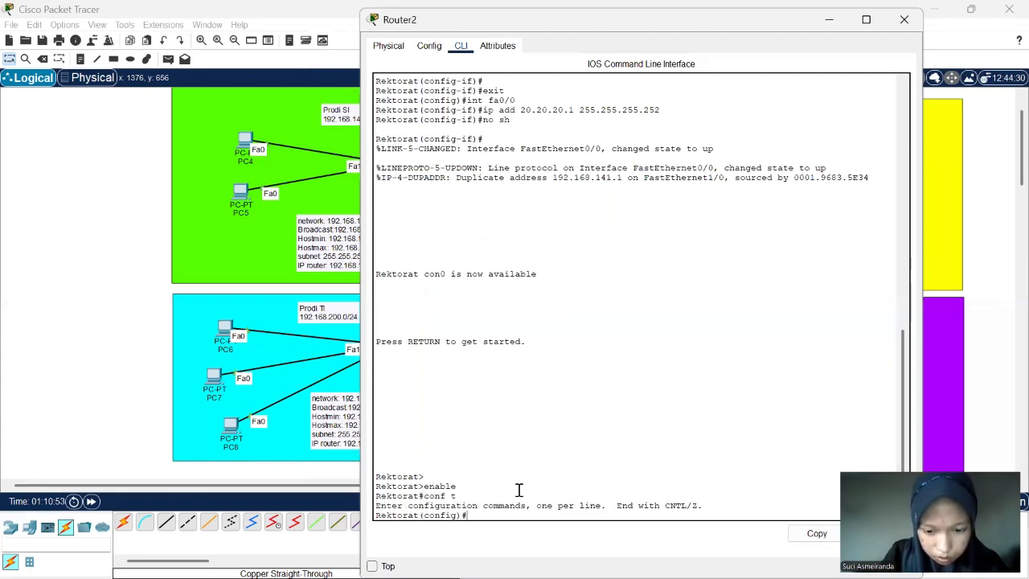
- Add a static route on Router2 to network 192.168.200.0 with mask 255.255.255.0 via next hop 20.20.20.2
type("ip route")
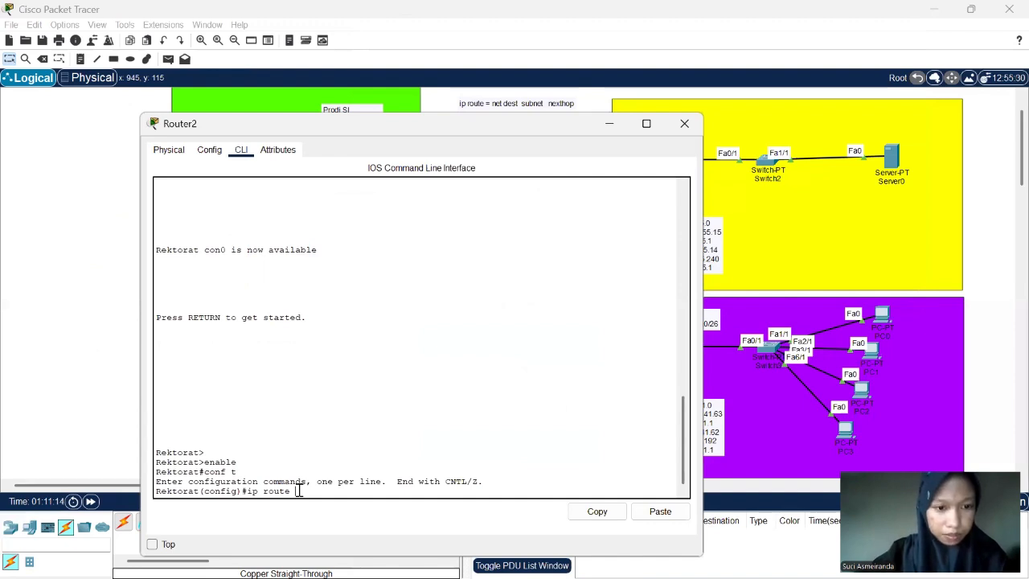
type("192")
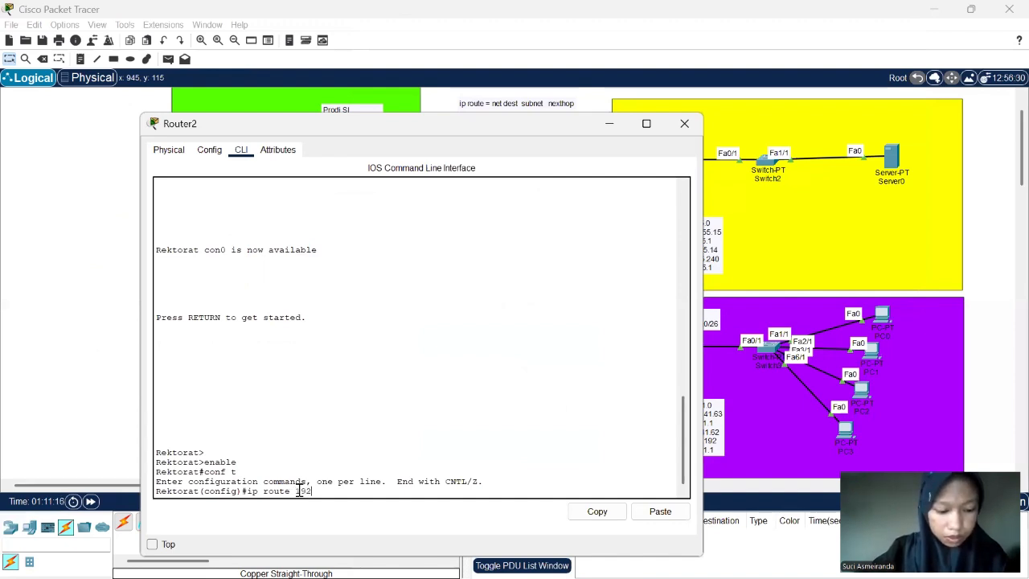
type(".168.5")
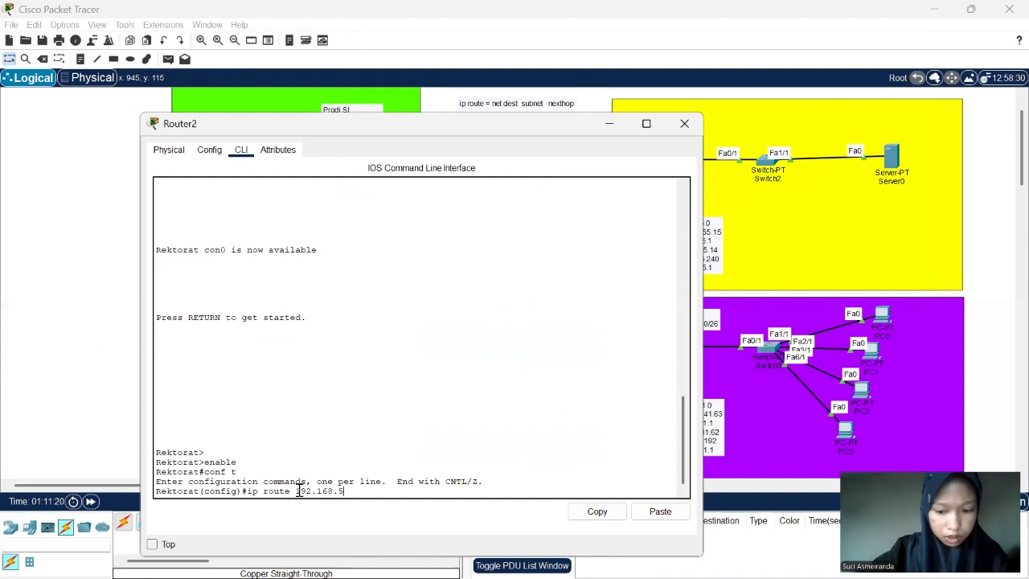
type("5.0")
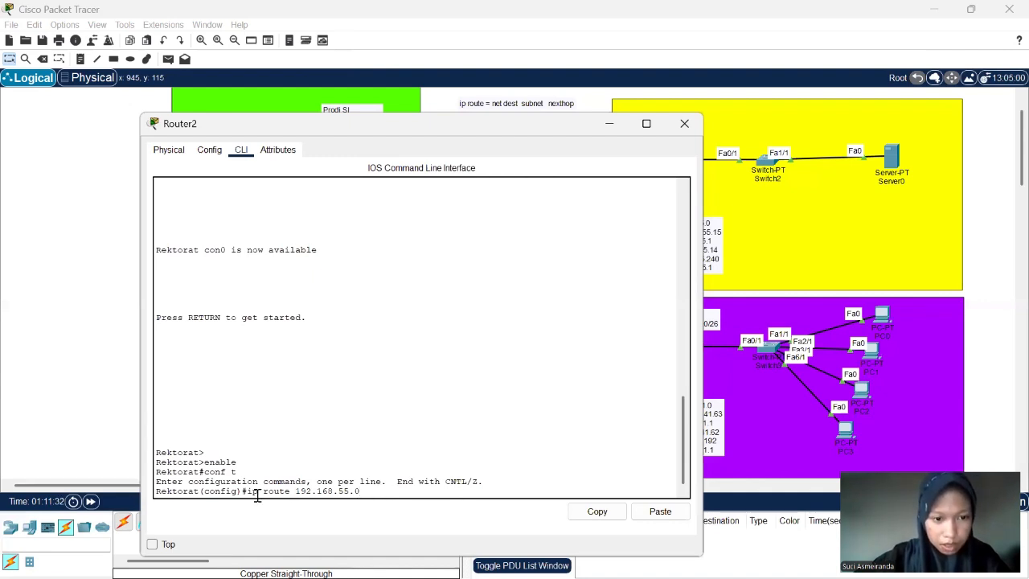
mouse_move(360, 494)
left_mouse_down()
mouse_move(243, 495)
mouse_move(361, 494)
mouse_move(348, 492)
left_mouse_up()
type(".")
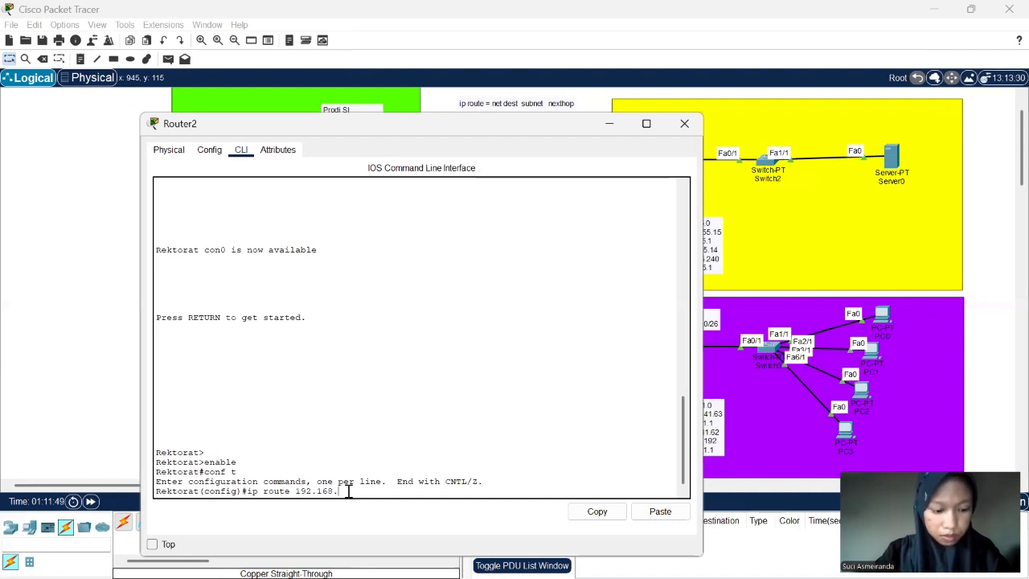
type("20")
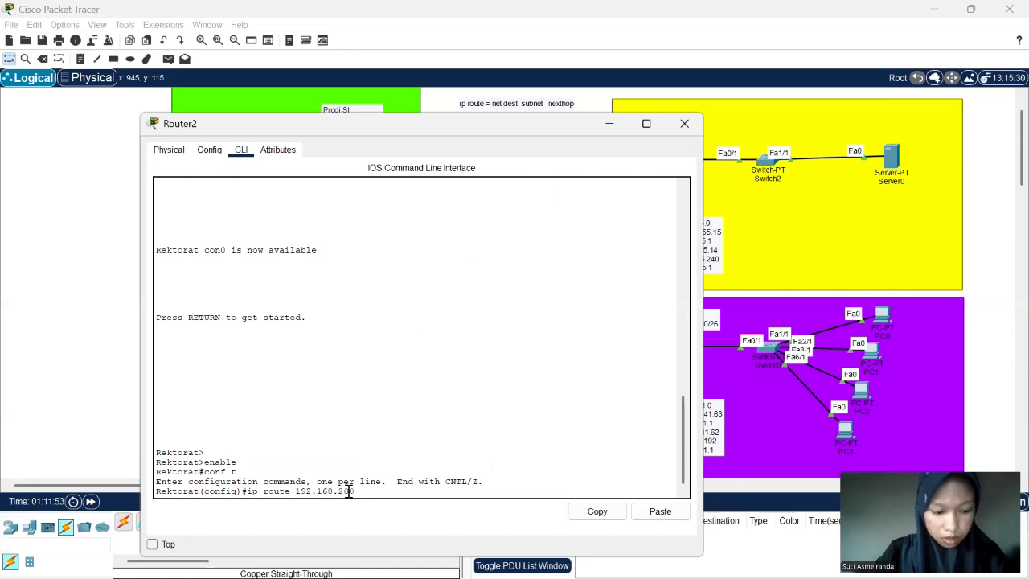
type("0.0")
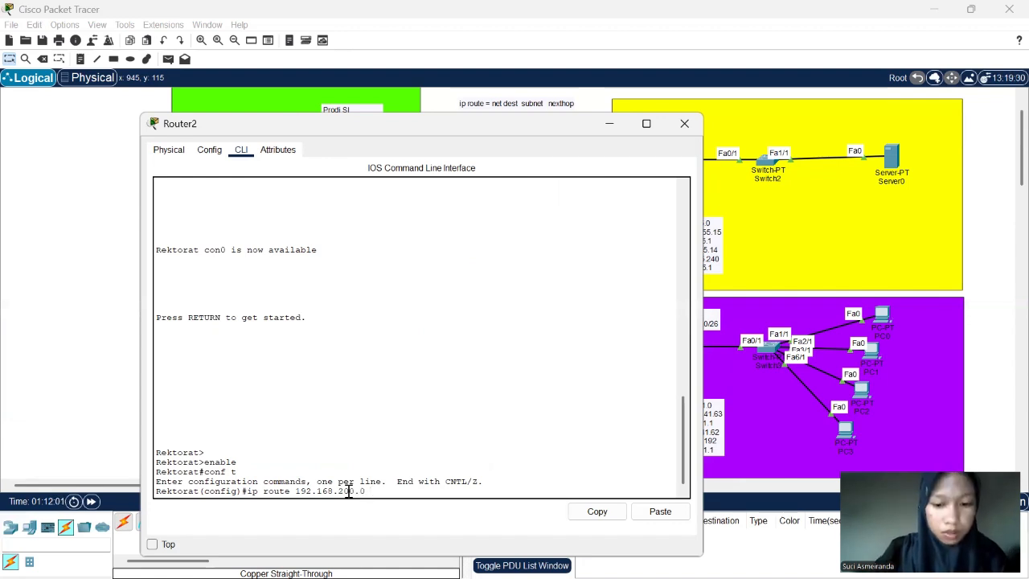
type(" 255.255.")
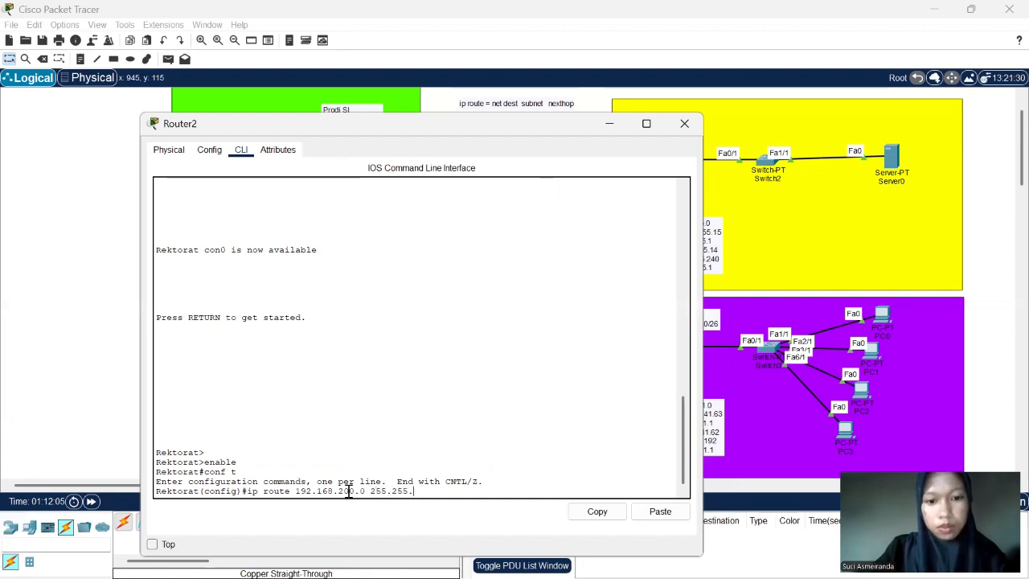
type("255.0")
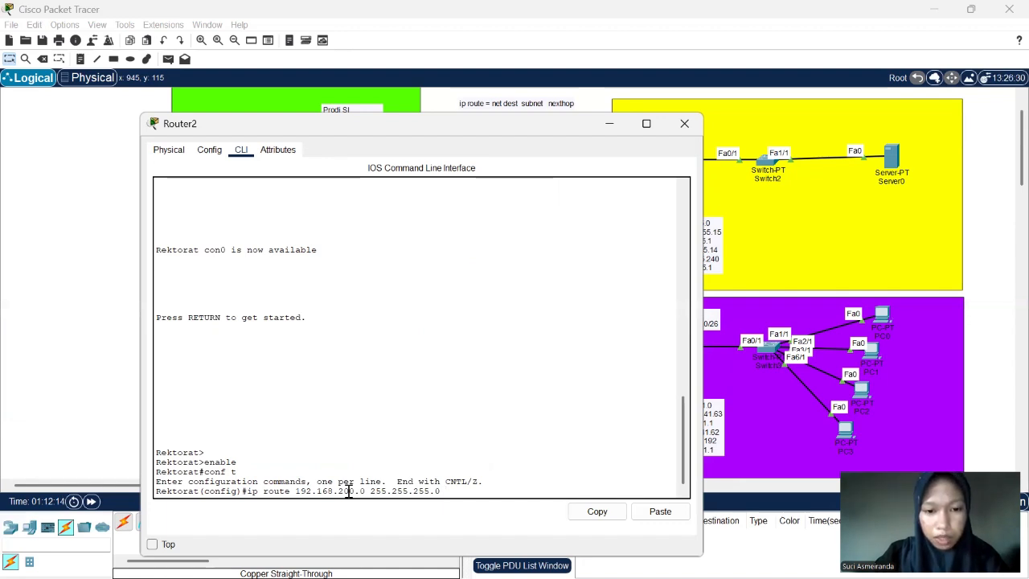
type(" 20.2")
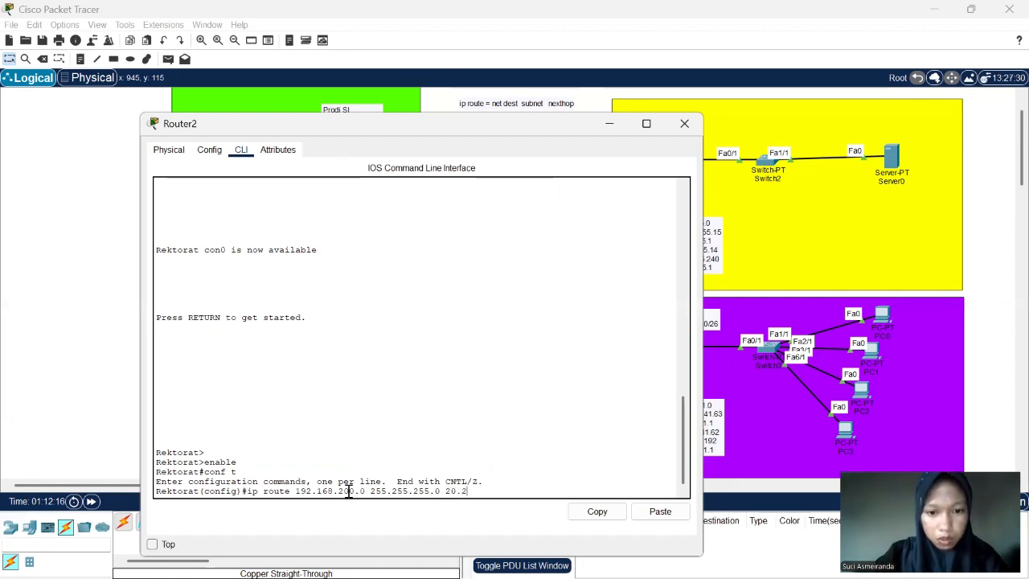
type("0.20.2")
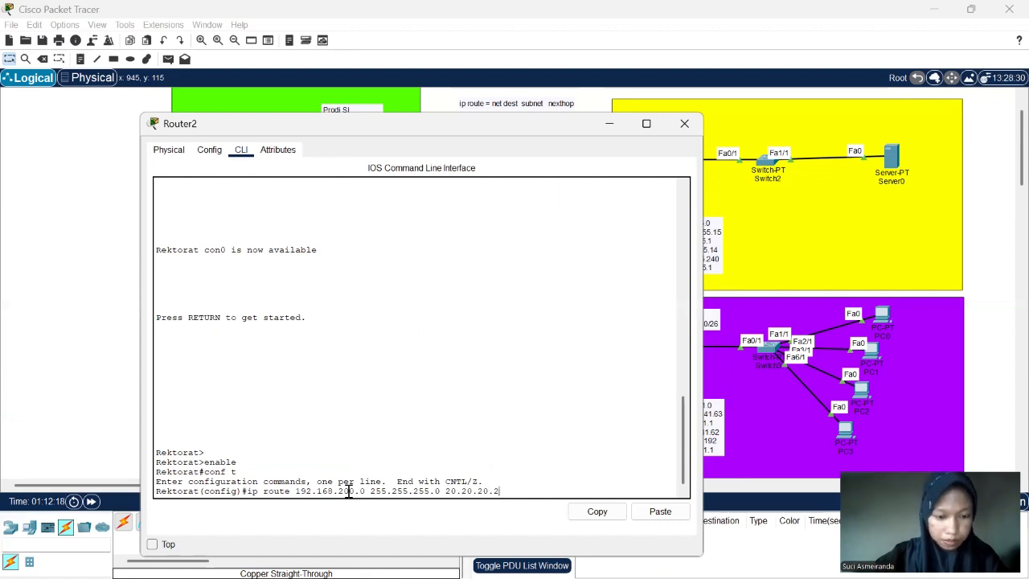
key("Return")
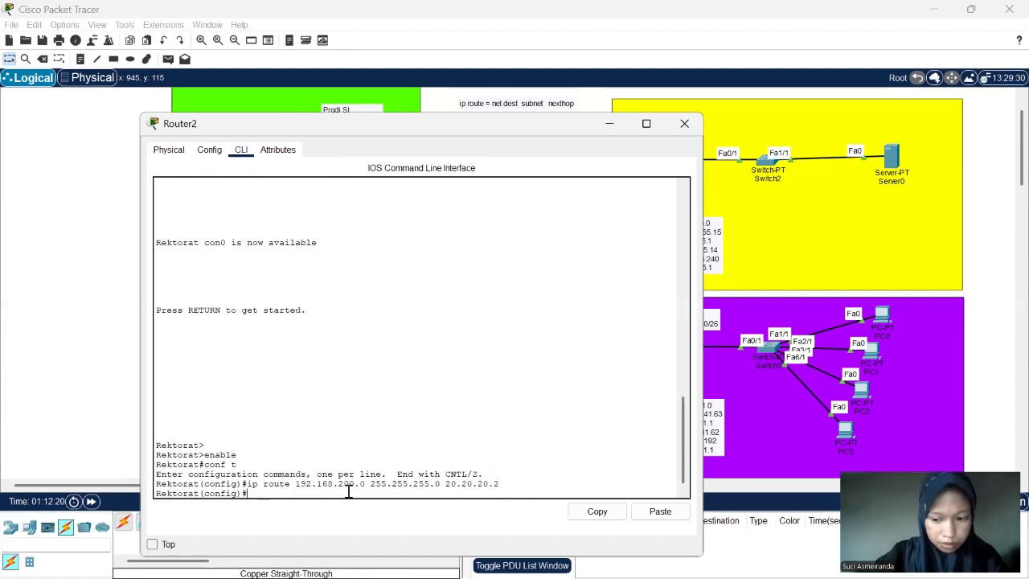
- Add a static route on Router2 to network 192.168.144.0 with mask 255.255.255.128 via next hop 20.20.20.2
type("ip")
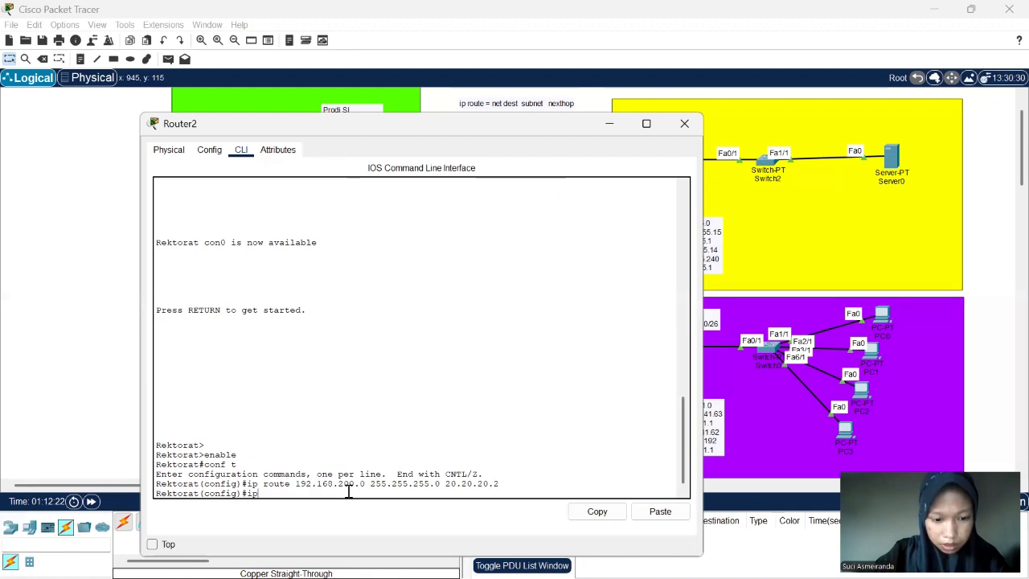
type(" route")
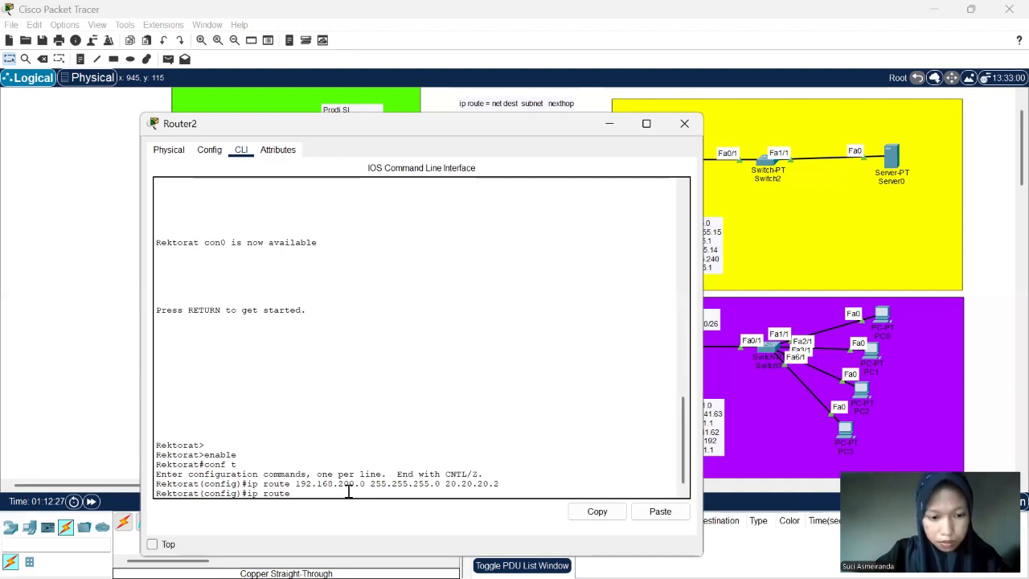
type(" 192.1")
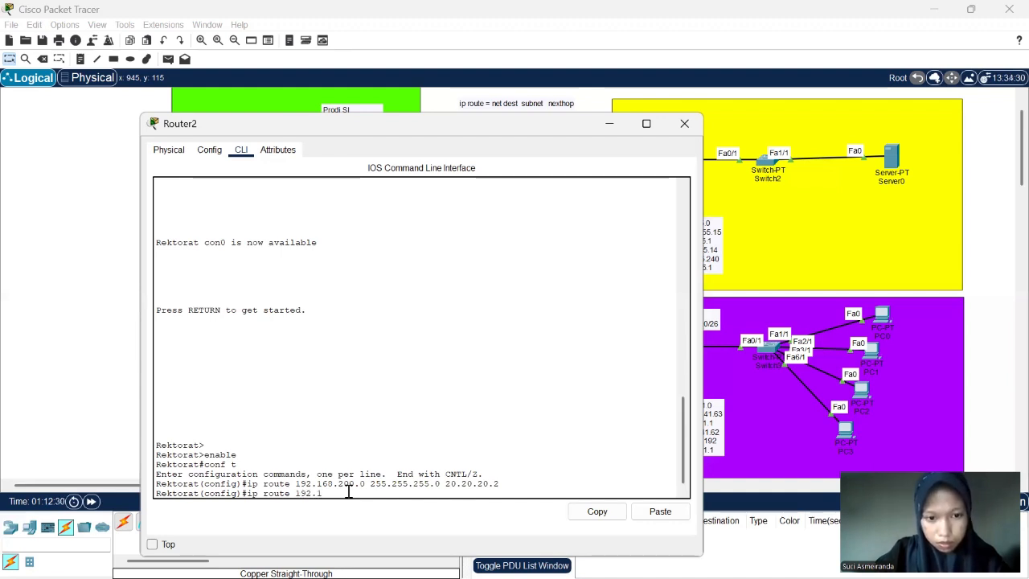
type("68.14")
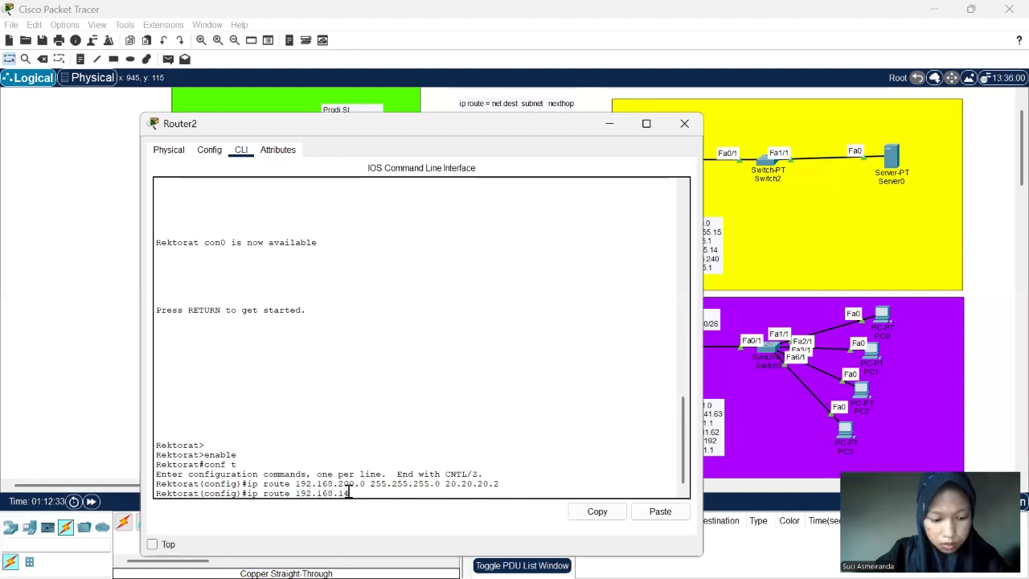
type("4.0 ")
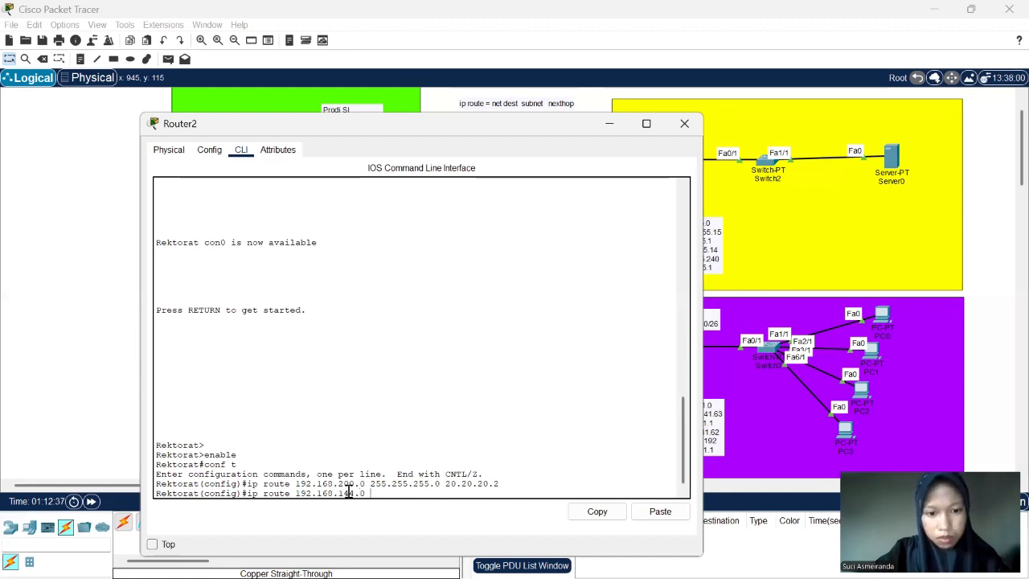
type("255.255.255")
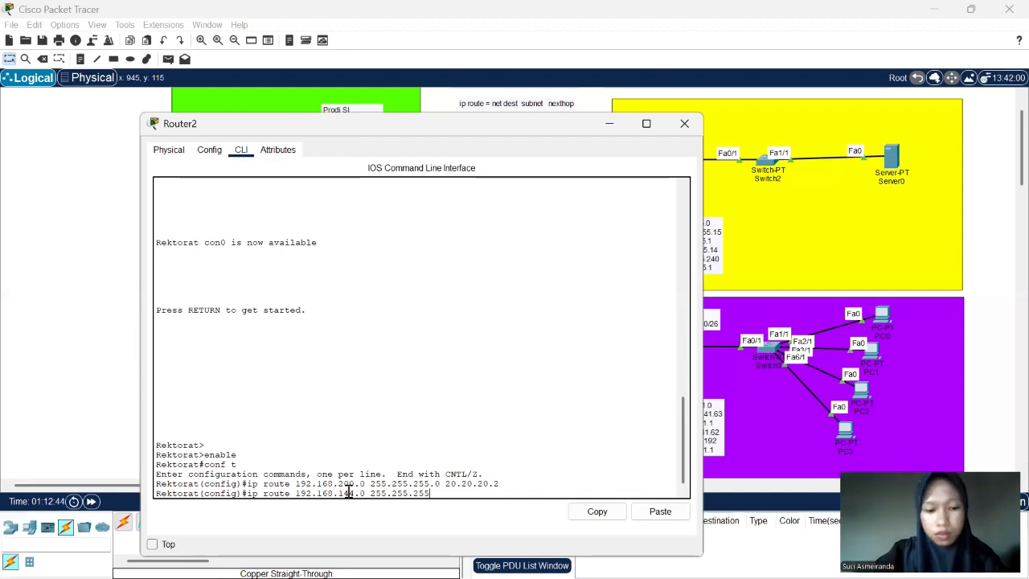
key("BackSpace")
key("BackSpace")
key("BackSpace")
type("128")
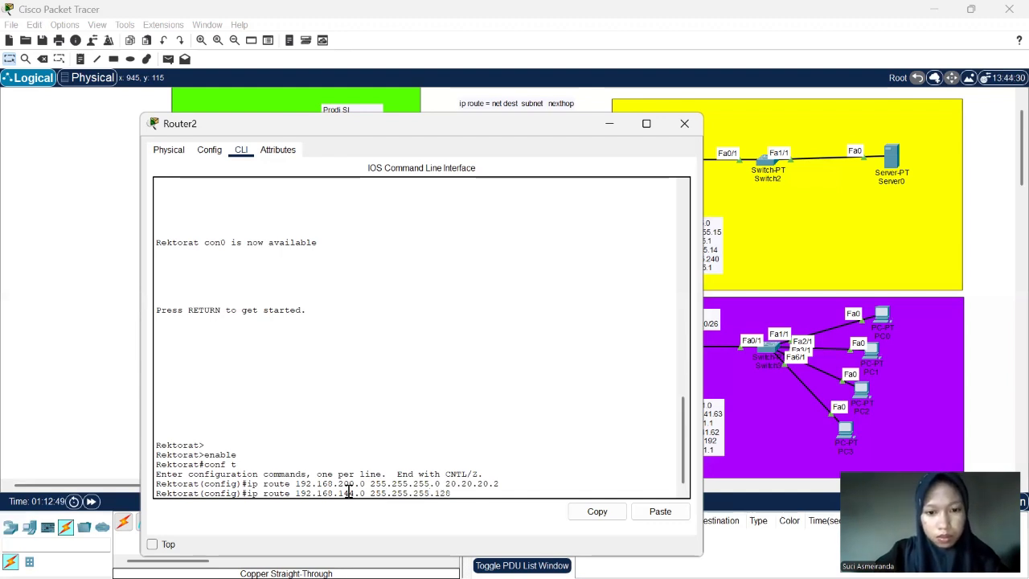
type(" 20.20.20.2")
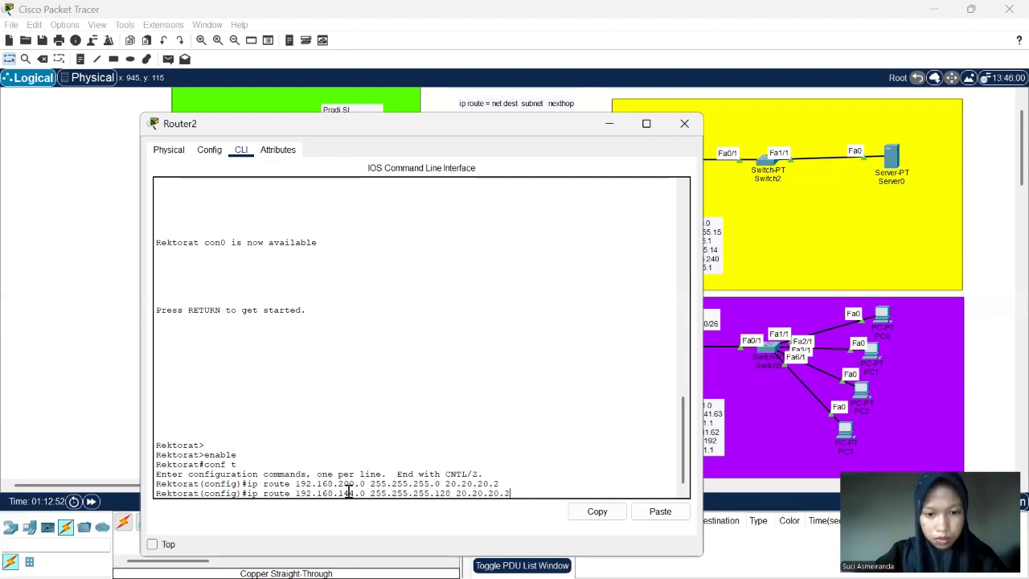
key("Return")
- Add a static route on Router2 to network 192.168.55.0 with mask 255.255.255.240 via next hop 20.20.20.2, and close the router's window
type("ip route")
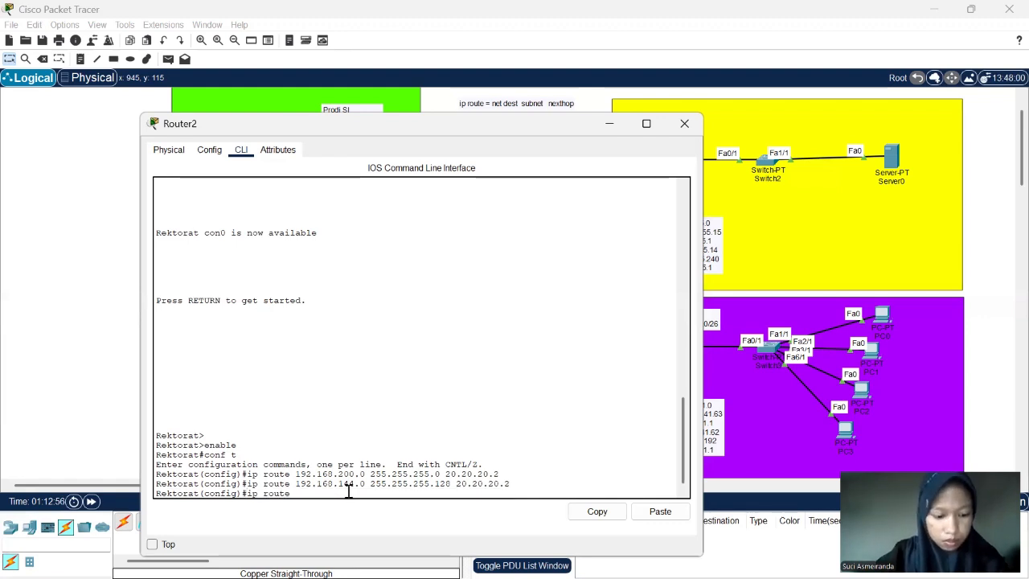
type(" 192.168.")
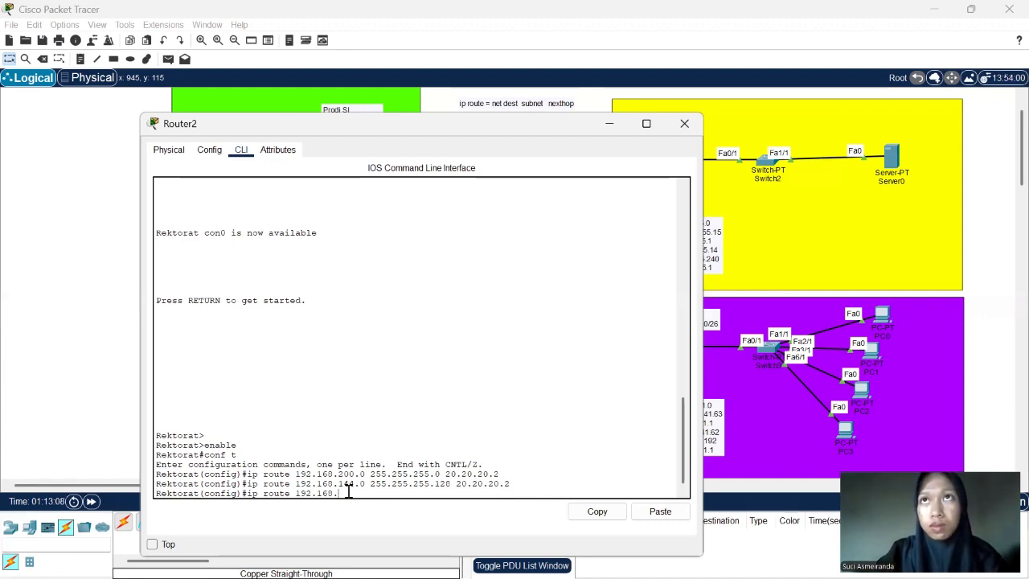
type("55.0")
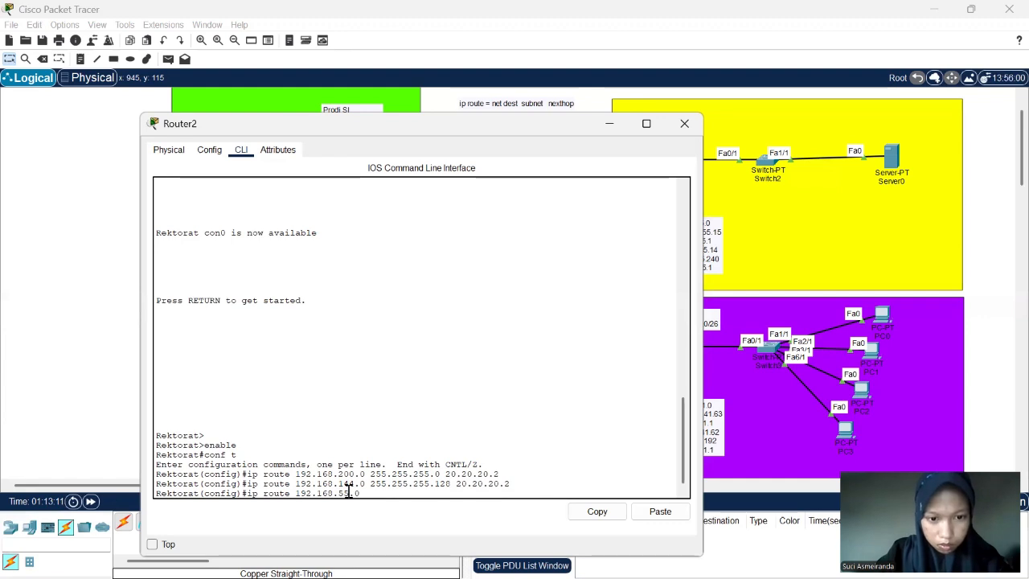
type(" 255.255")
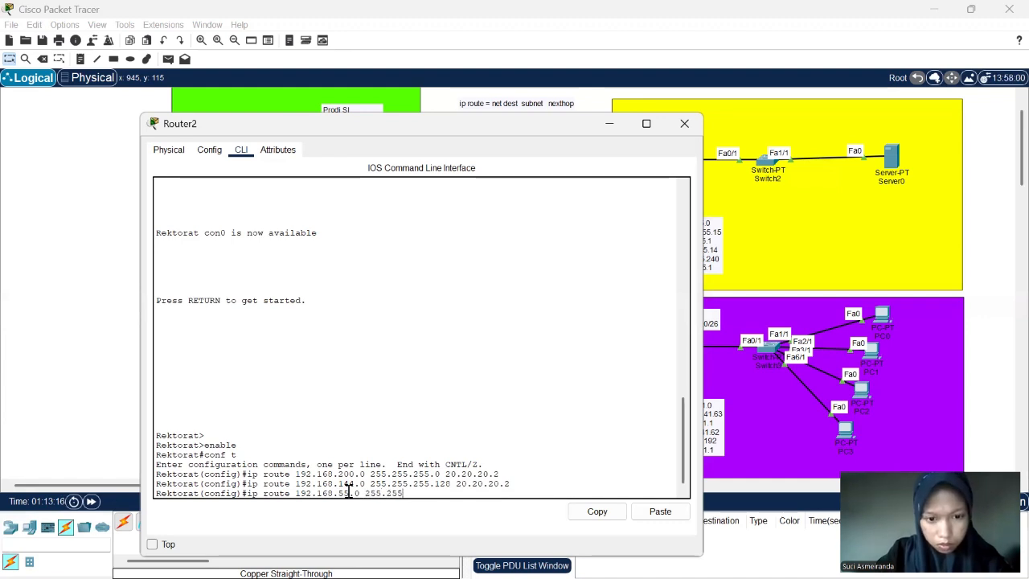
type(".255.")
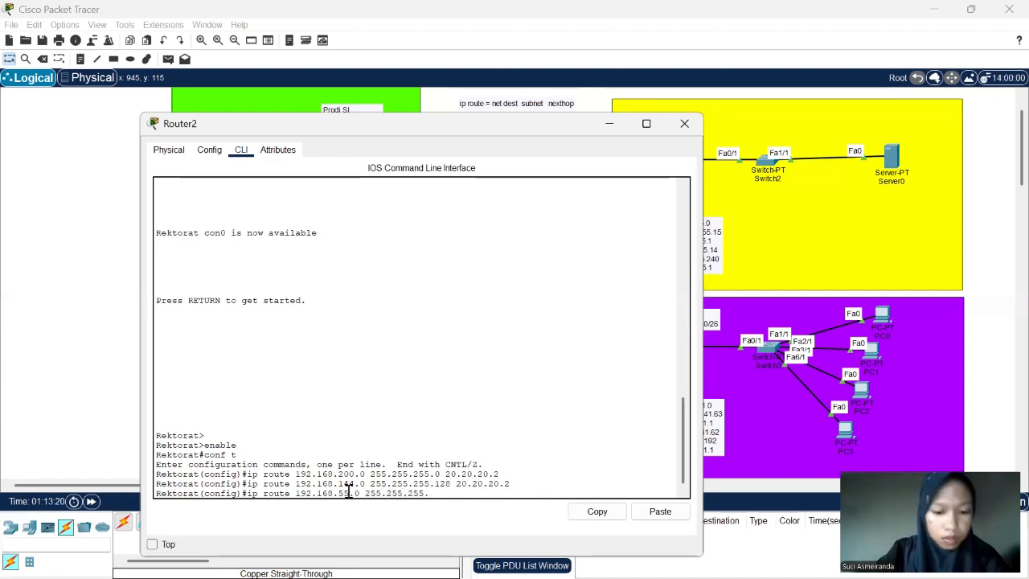
type("240")
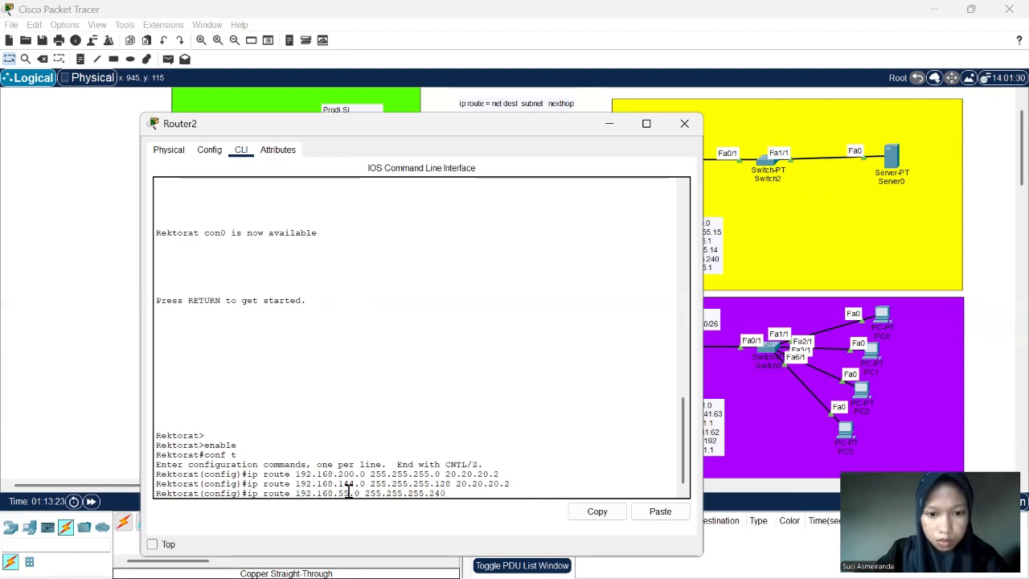
type(" 20.20.20.2")
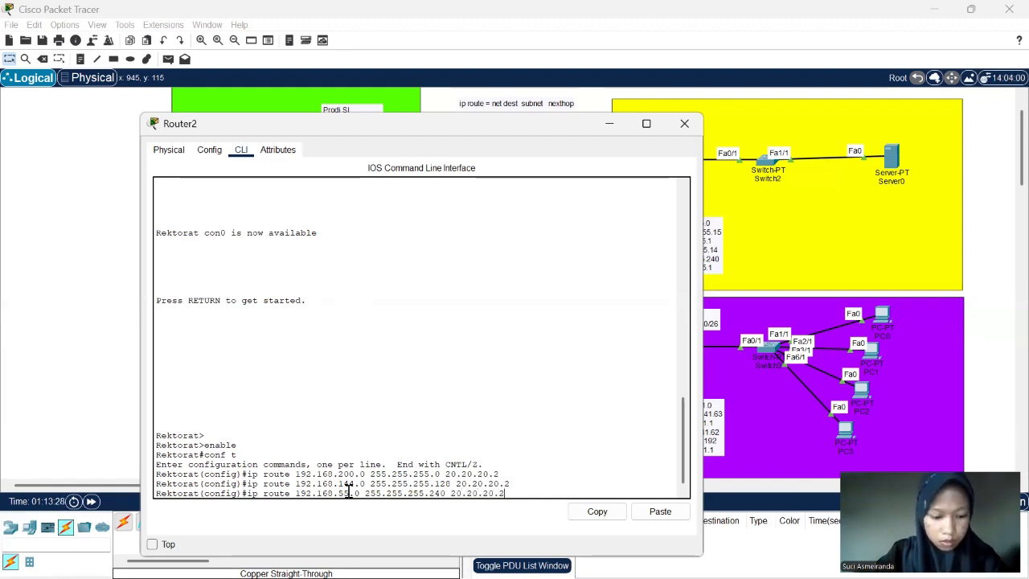
key("Return")
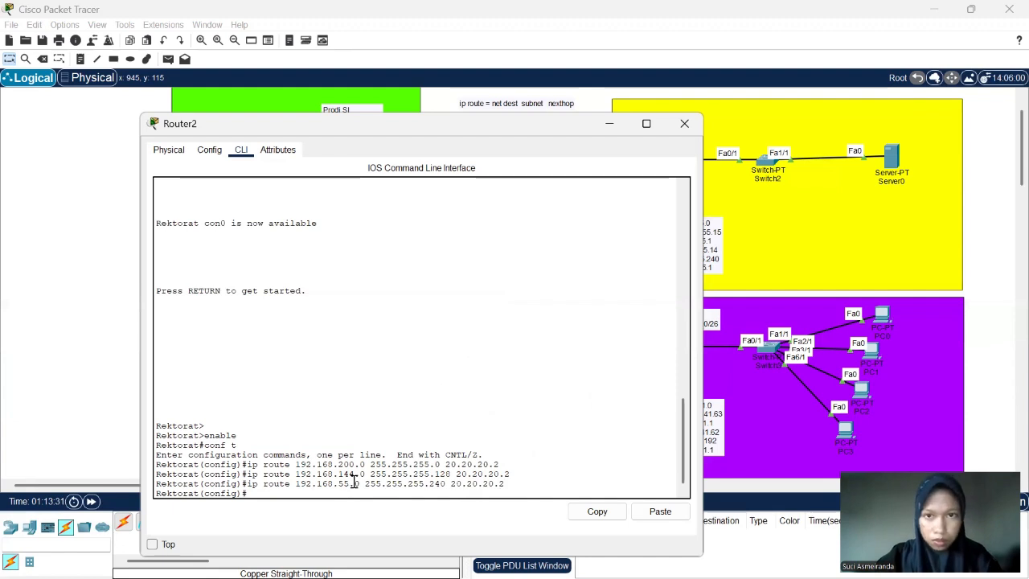
scroll(552, 310, "down", 1)
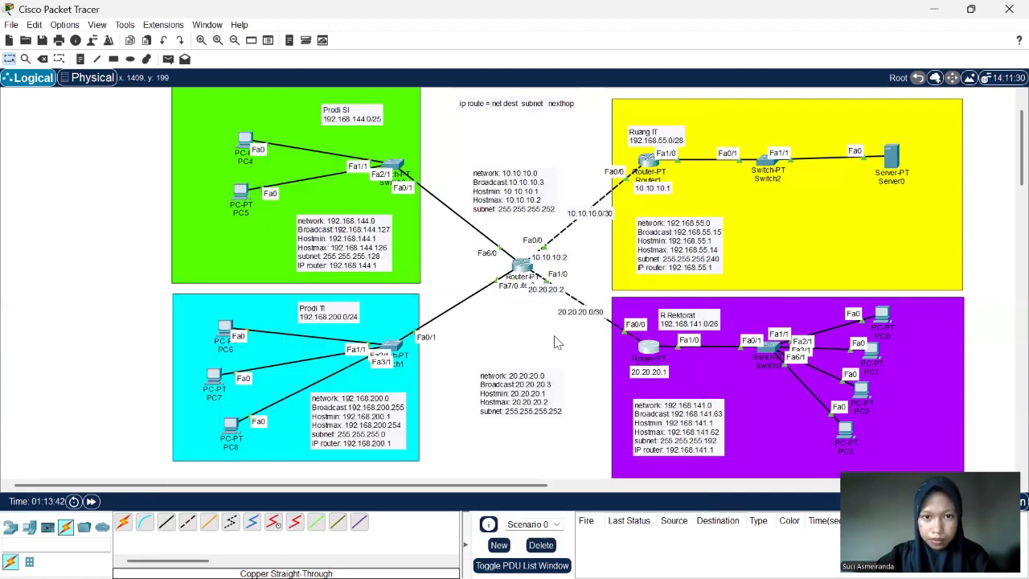
- Open the command line of Router0, the central router linking all four areas
scroll(555, 342, "right", 2)
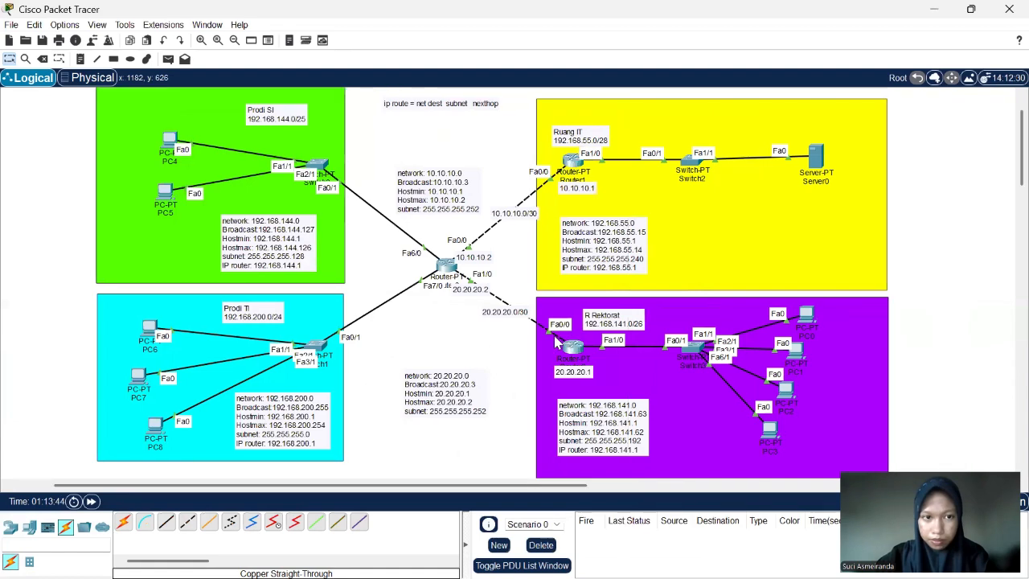
scroll(555, 341, "left", 2)
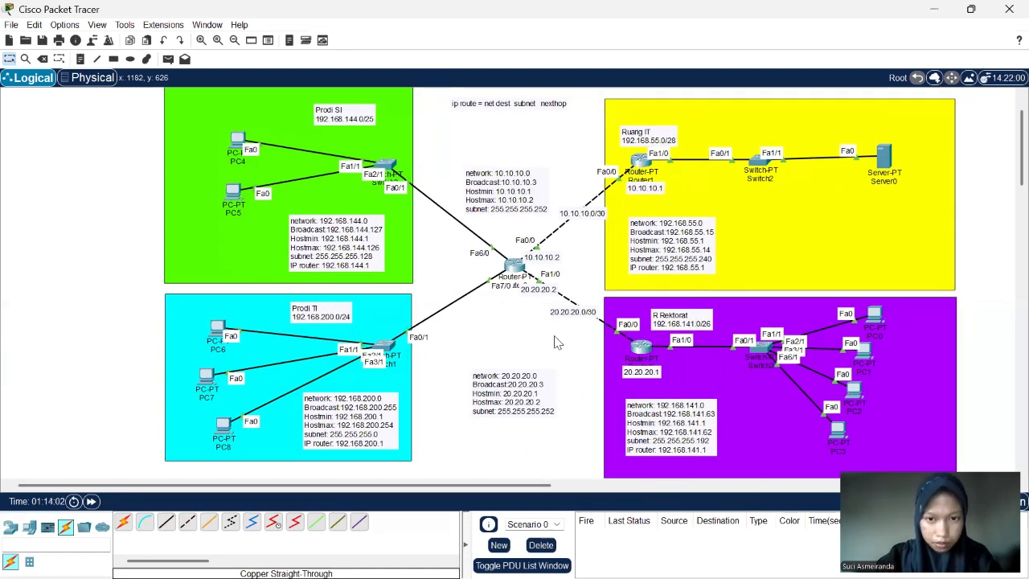
scroll(555, 342, "down", 1)
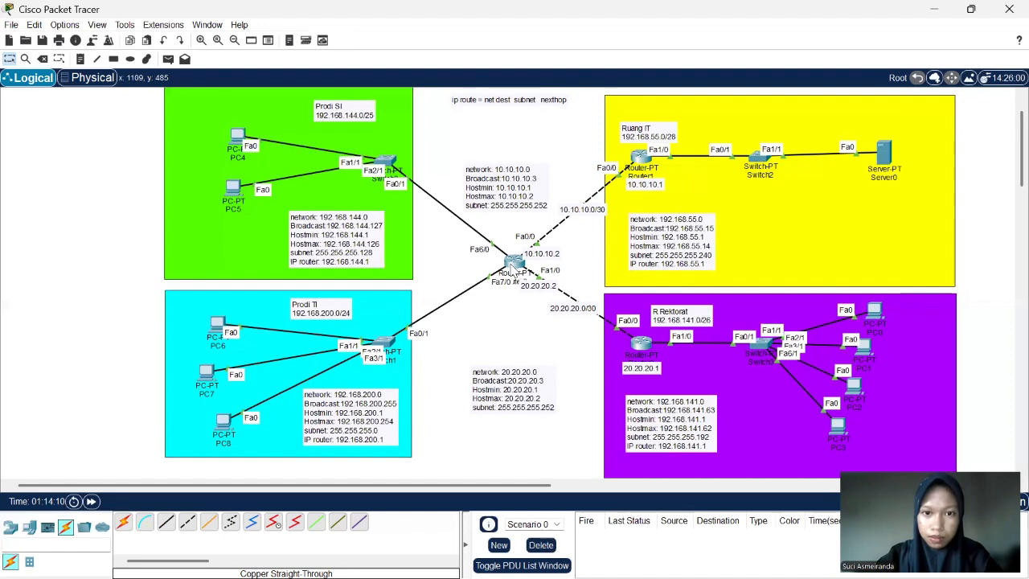
left_click(513, 265)
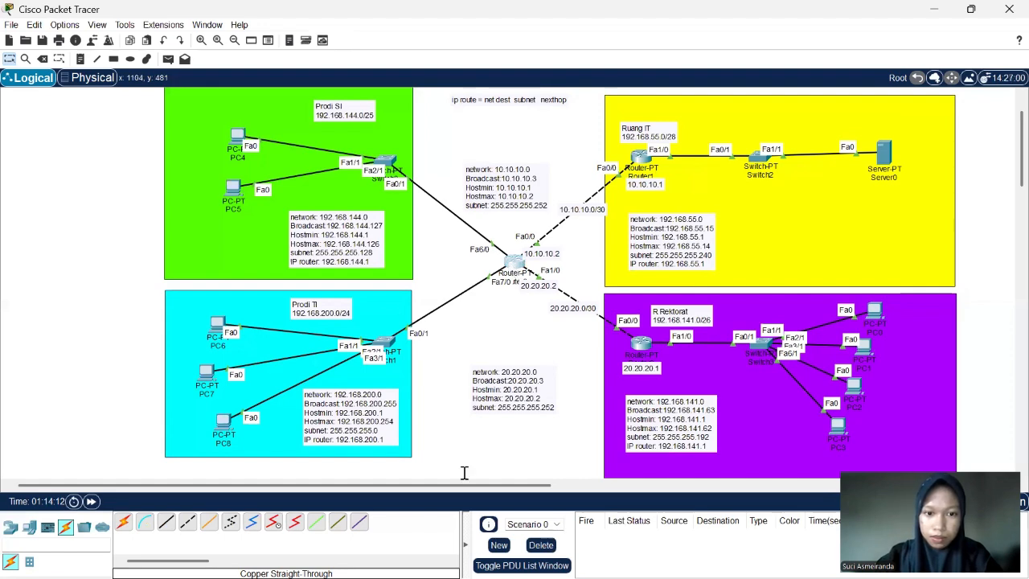
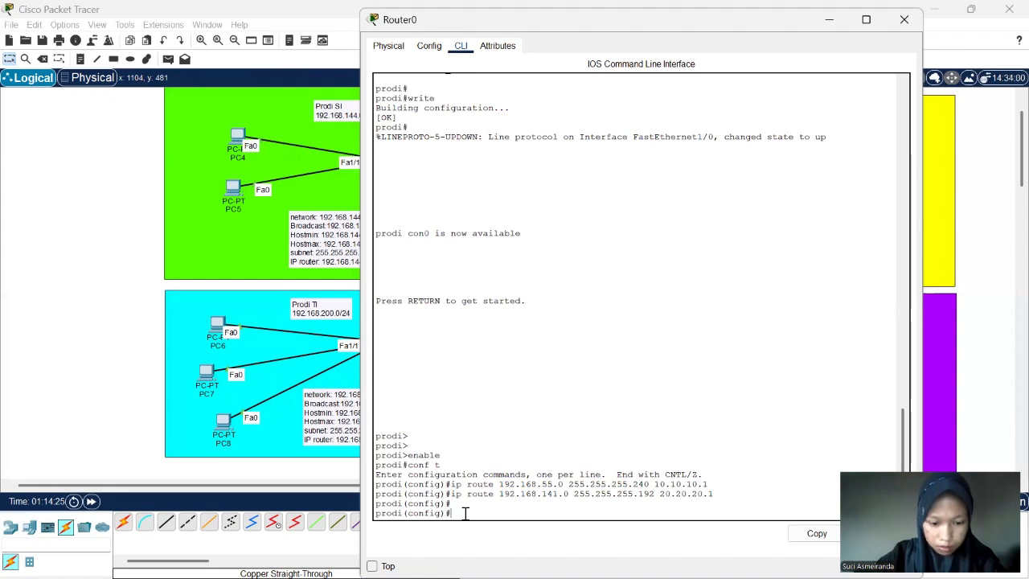
type("pin")
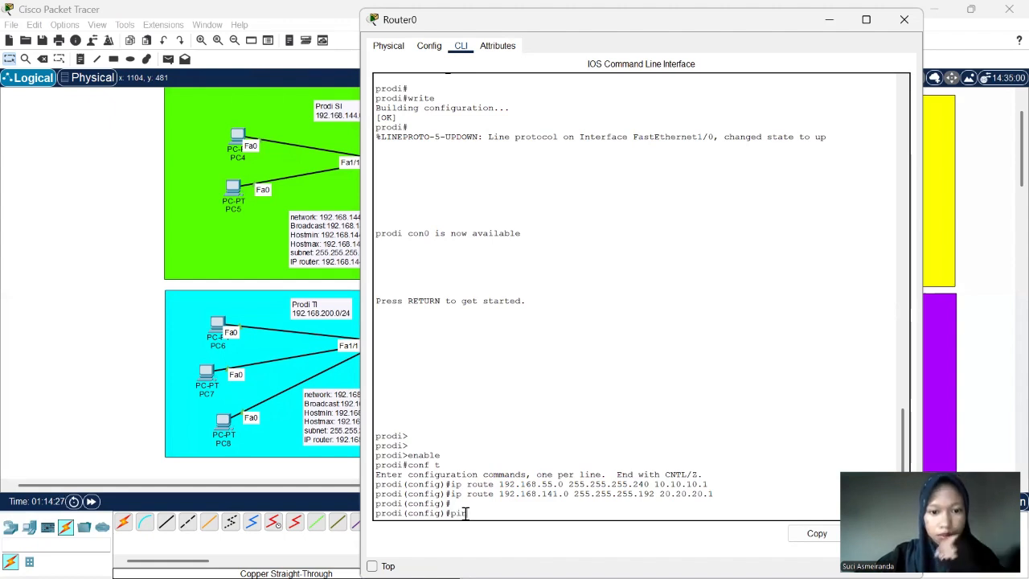
key("BackSpace")
key("BackSpace")
key("BackSpace")
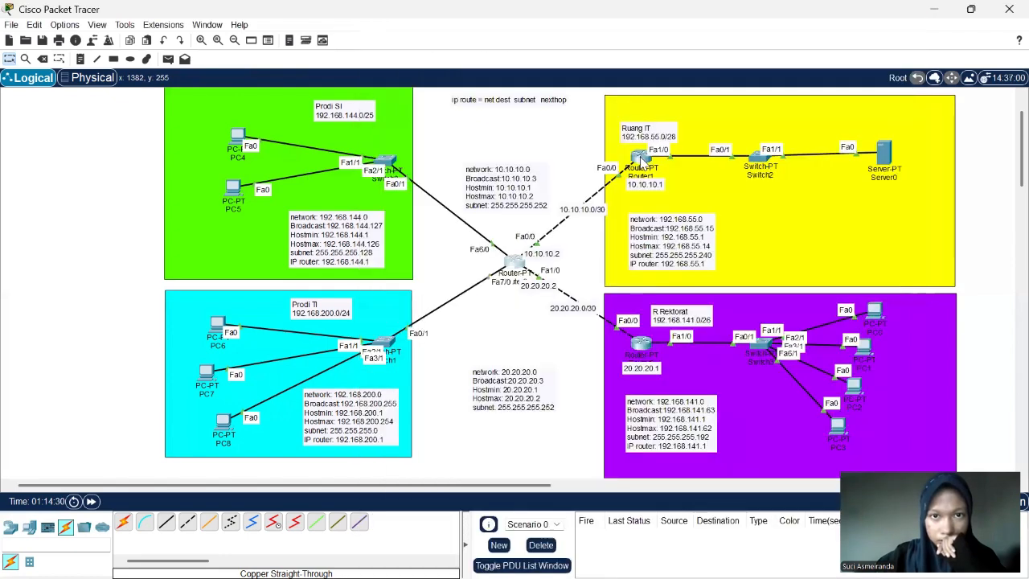
- Open Router1's command line and try to ping 10.10.10.2 from global configuration mode
left_click(631, 157)
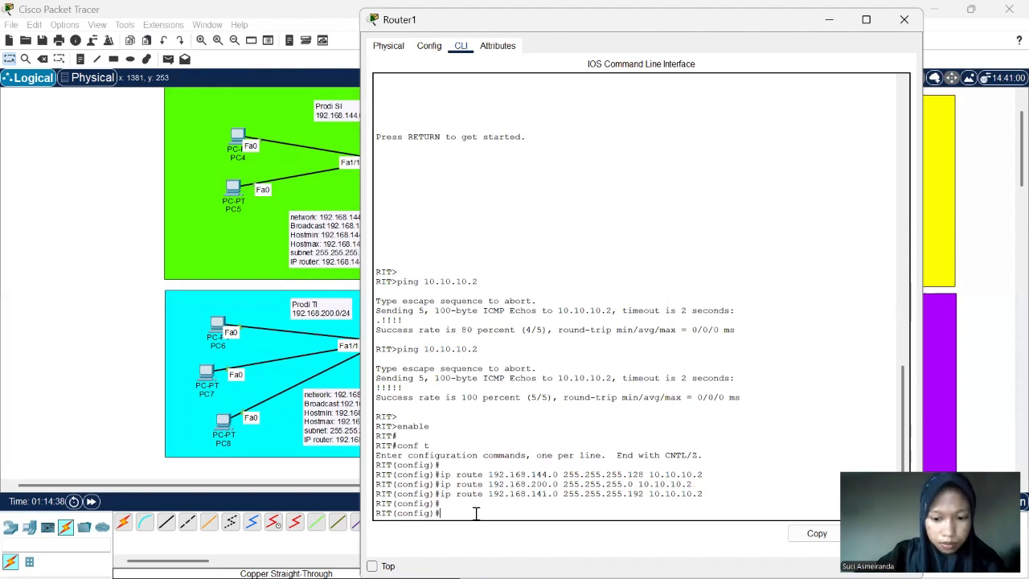
type("ping")
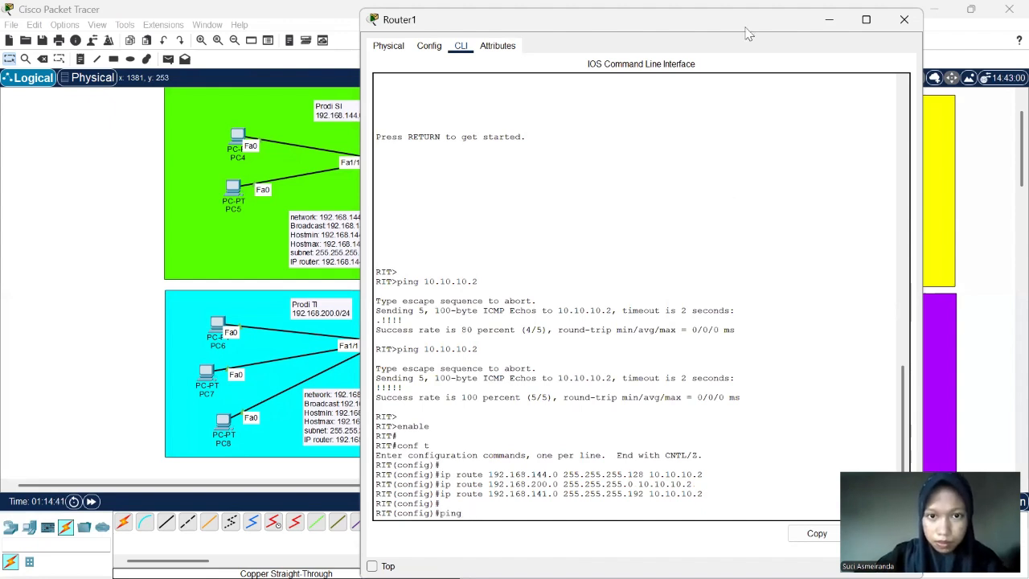
left_click_drag(746, 32, 690, 50)
type("10.")
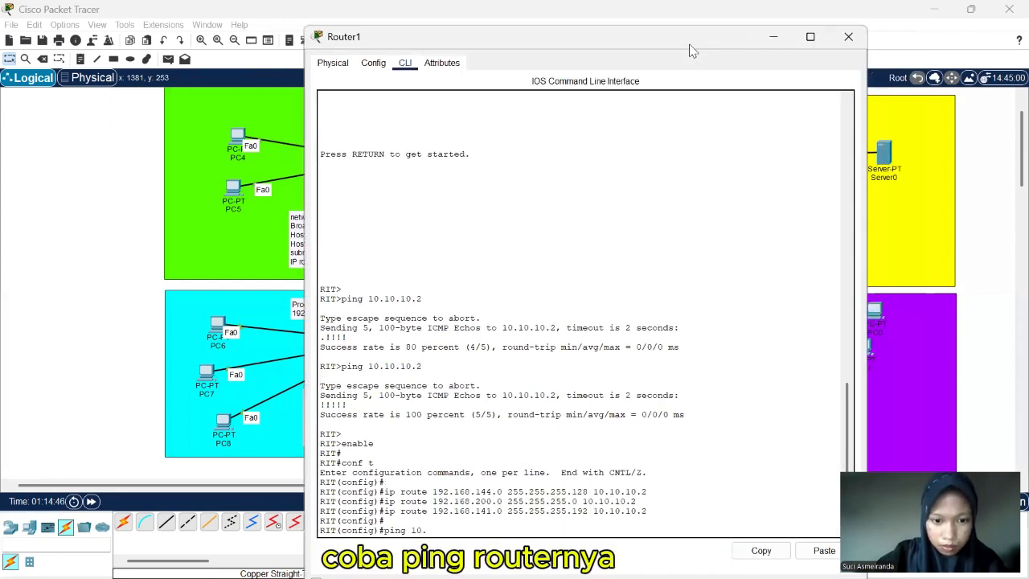
type("10.10.2")
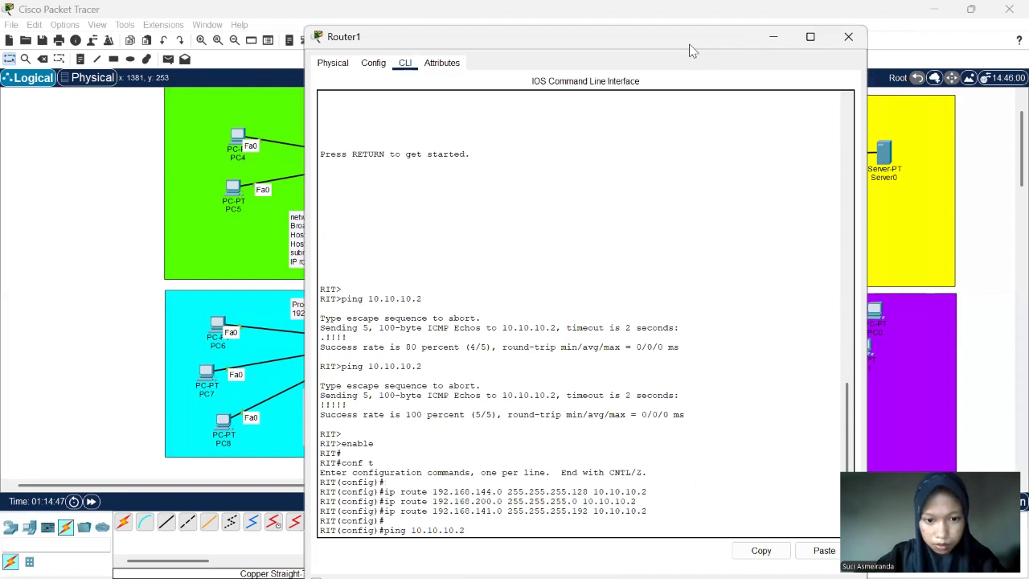
key("Return")
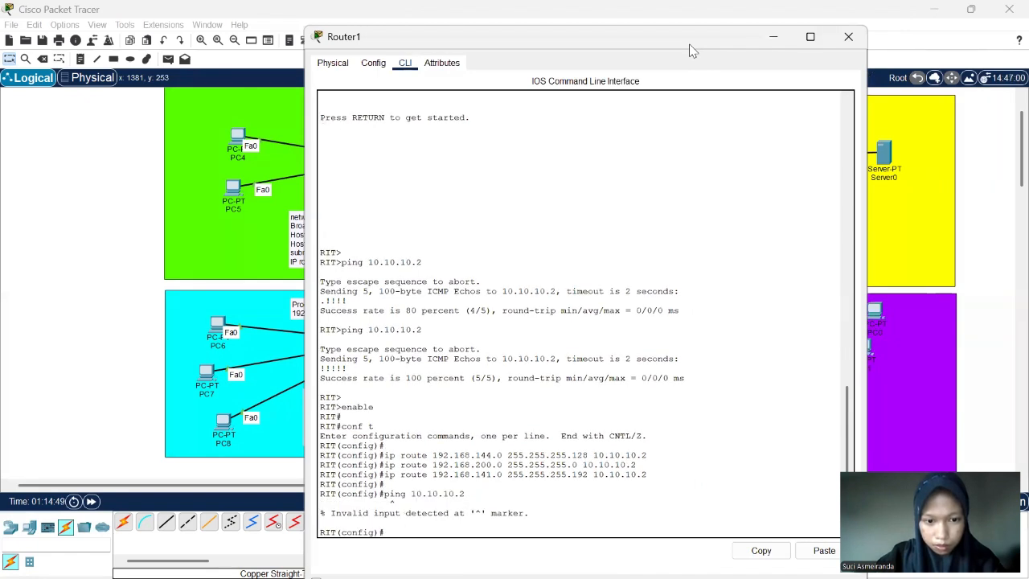
- Exit global configuration mode on Router1 to return to the privileged prompt
type("e")
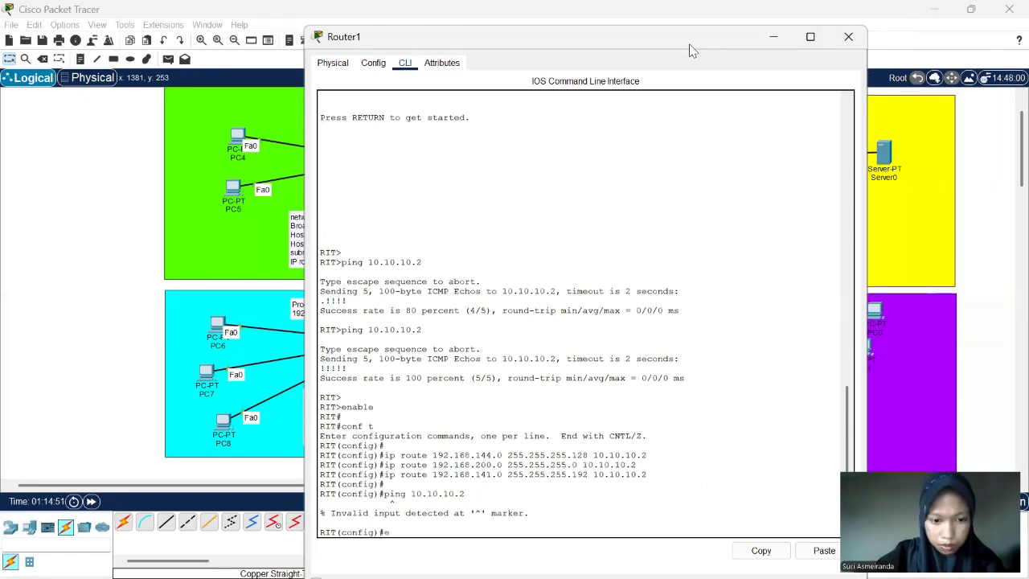
type("xit")
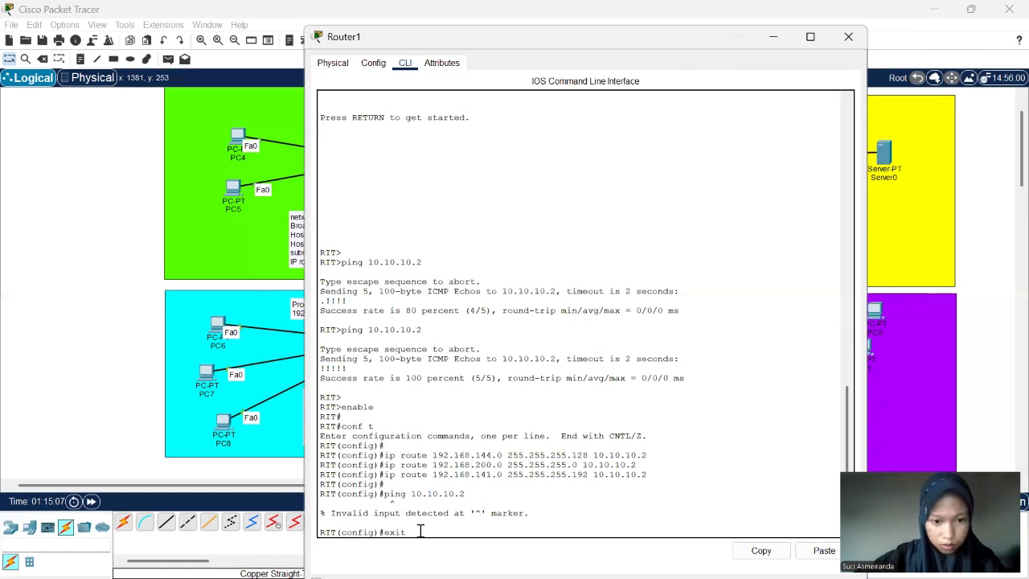
key("Return")
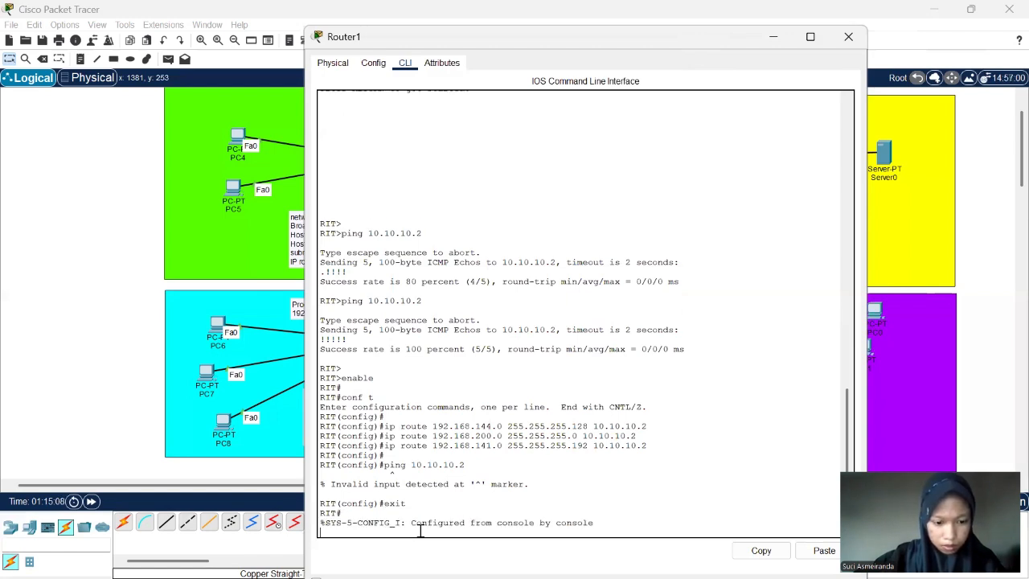
key("Return")
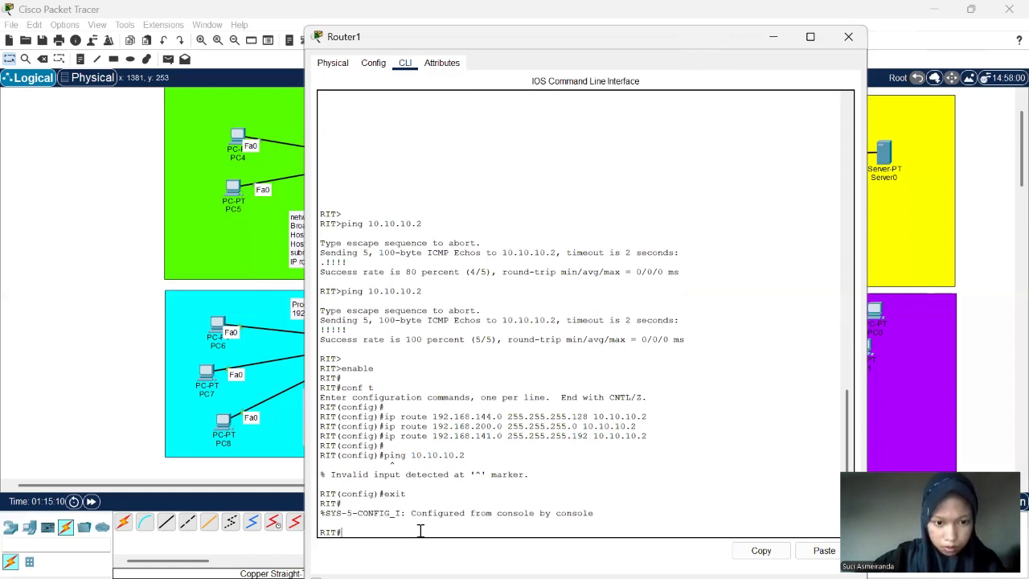
- Ping 10.10.10.2 from Router1's privileged prompt, highlight the reply marks of the result, and close the router window
type("conf t")
key("Up")
key("Up")
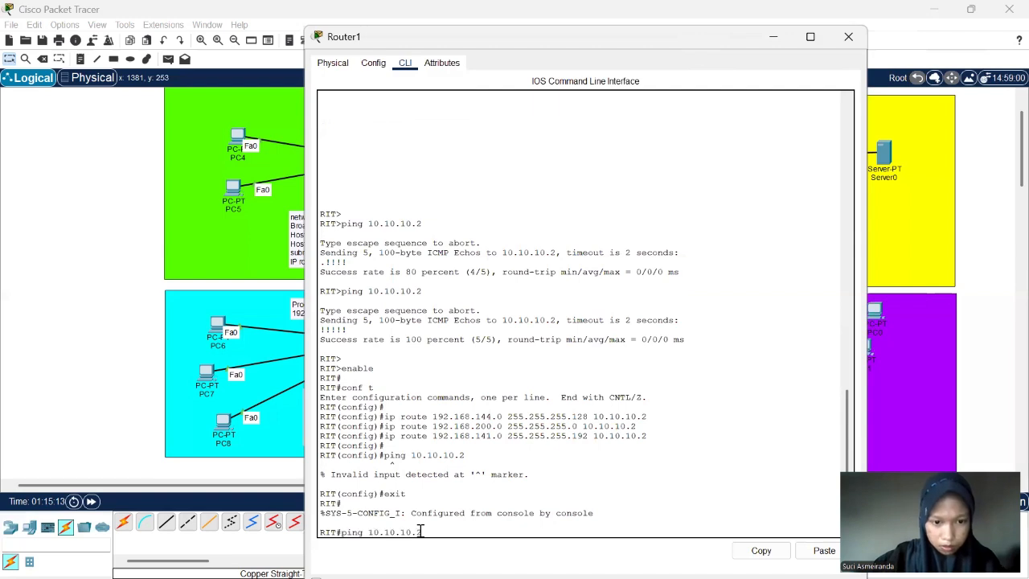
key("Return")
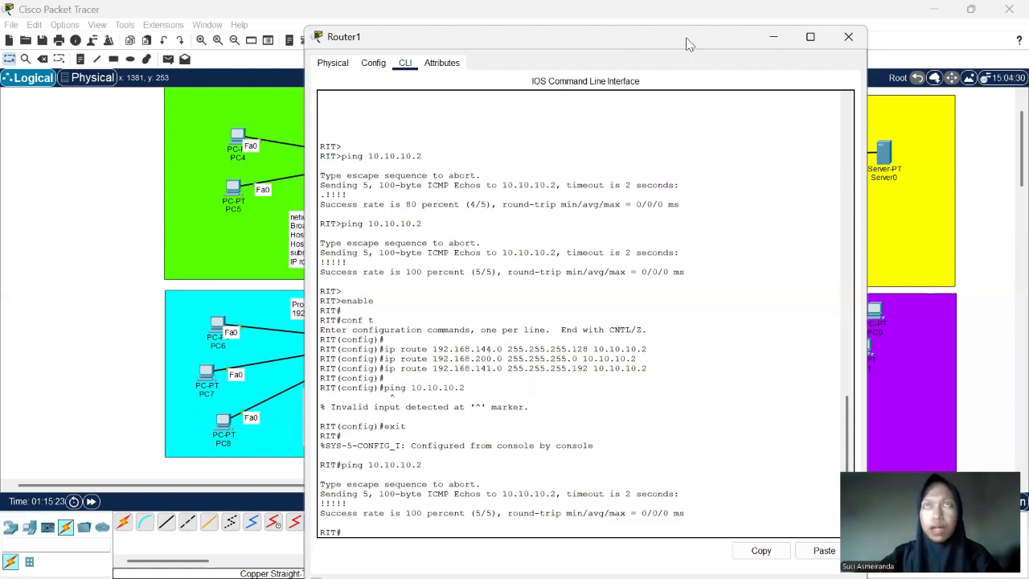
left_click_drag(678, 40, 669, 37)
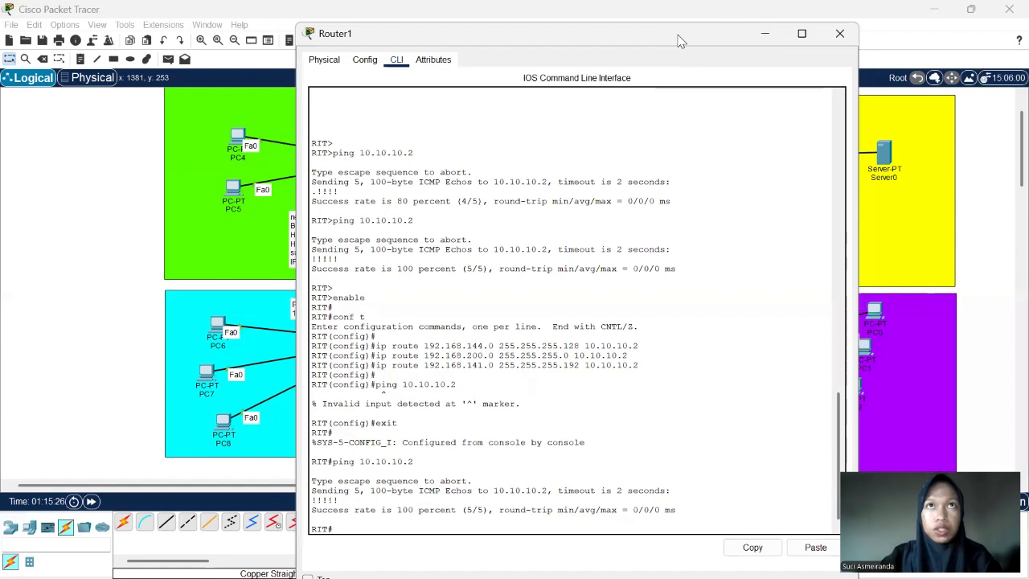
left_click_drag(342, 504, 335, 504)
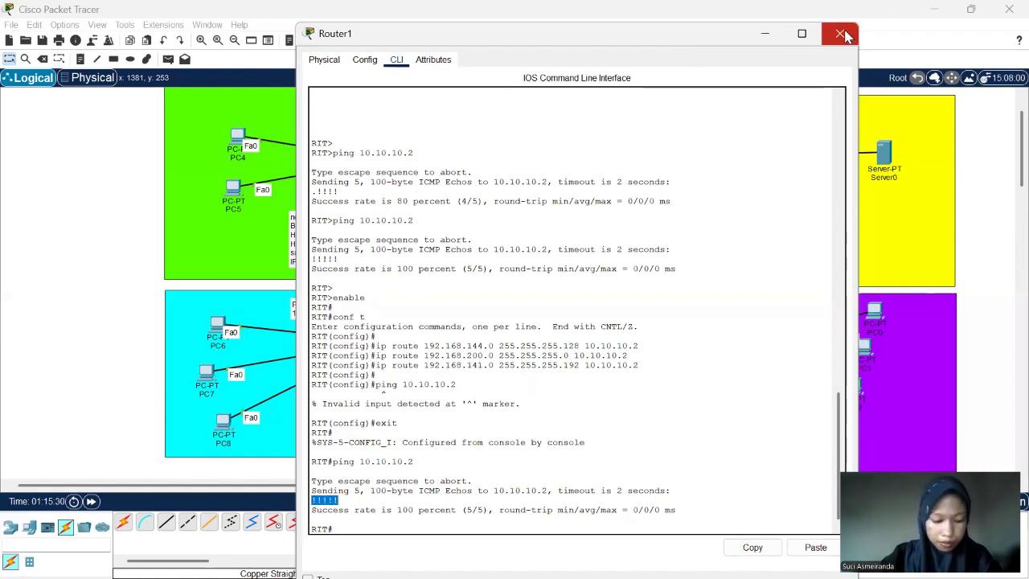
left_click(841, 35)
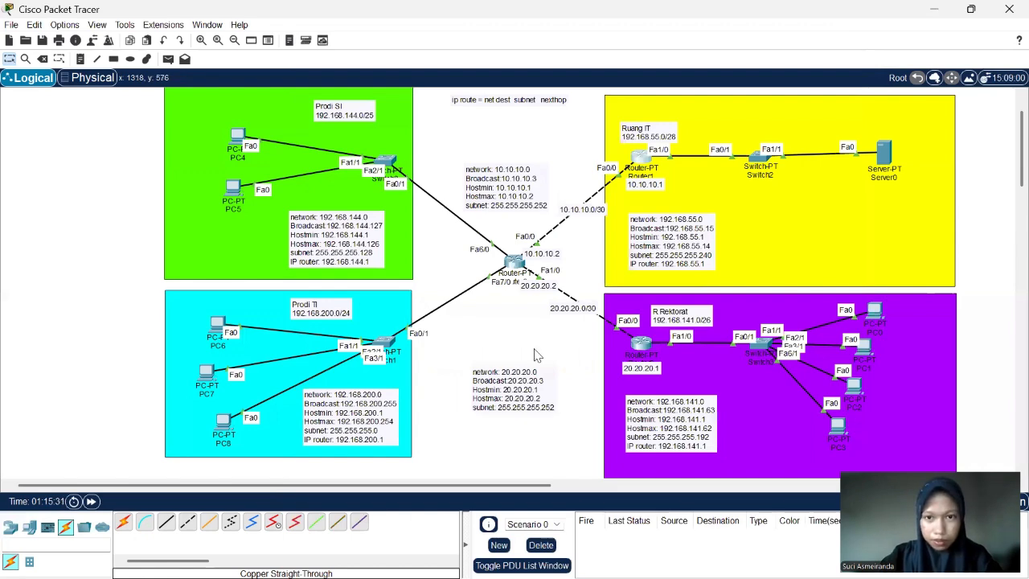
- Open the Command Prompt of PC4 in the Prodi SI network
scroll(537, 355, "right", 2)
scroll(537, 355, "right", 1)
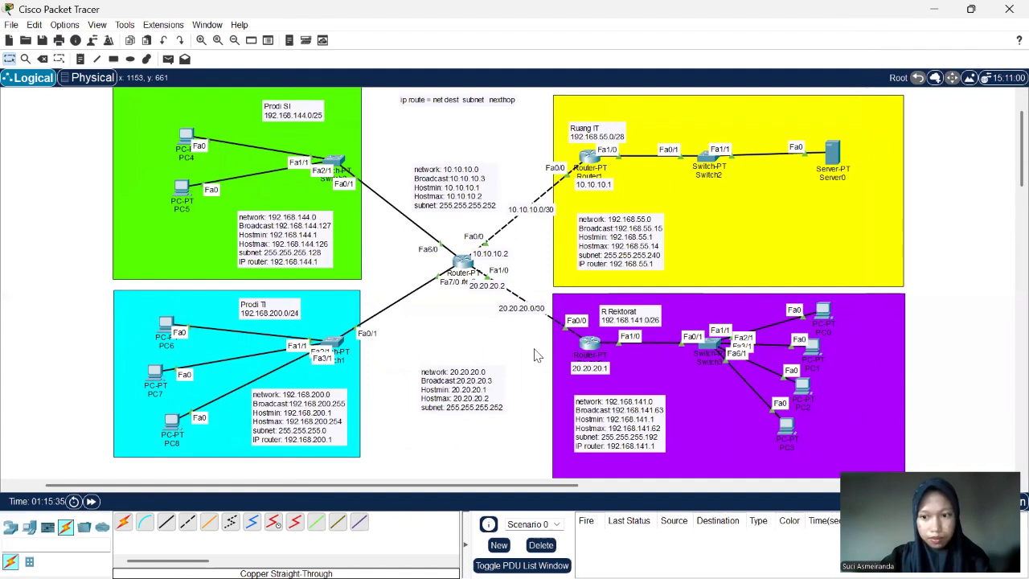
scroll(537, 356, "up", 1)
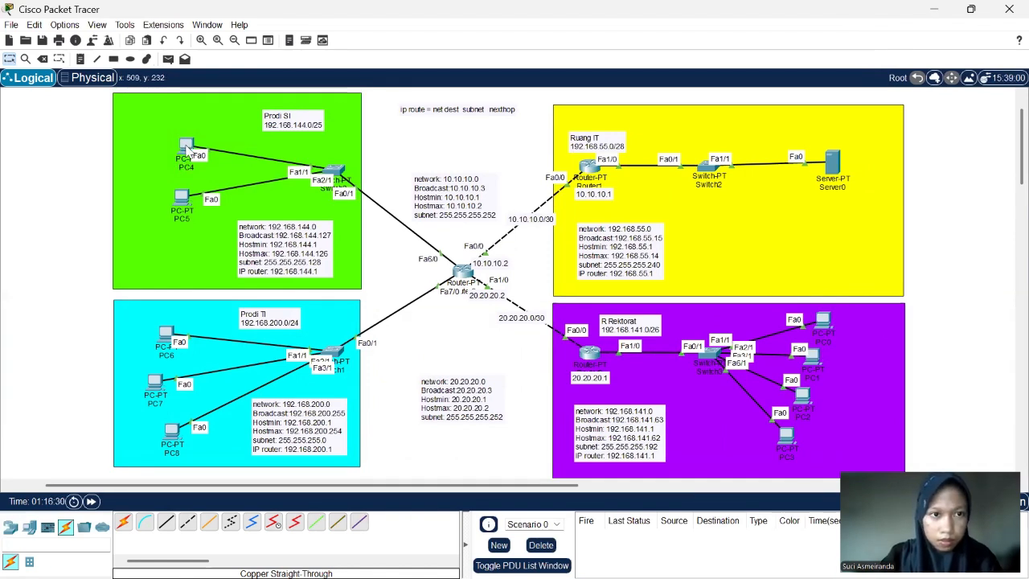
left_click(188, 148)
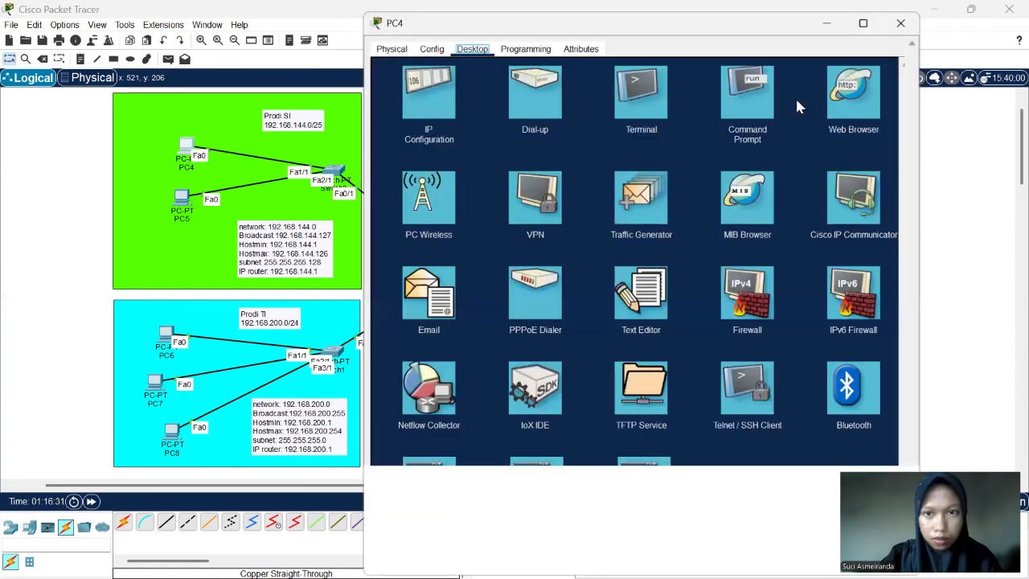
left_click(751, 97)
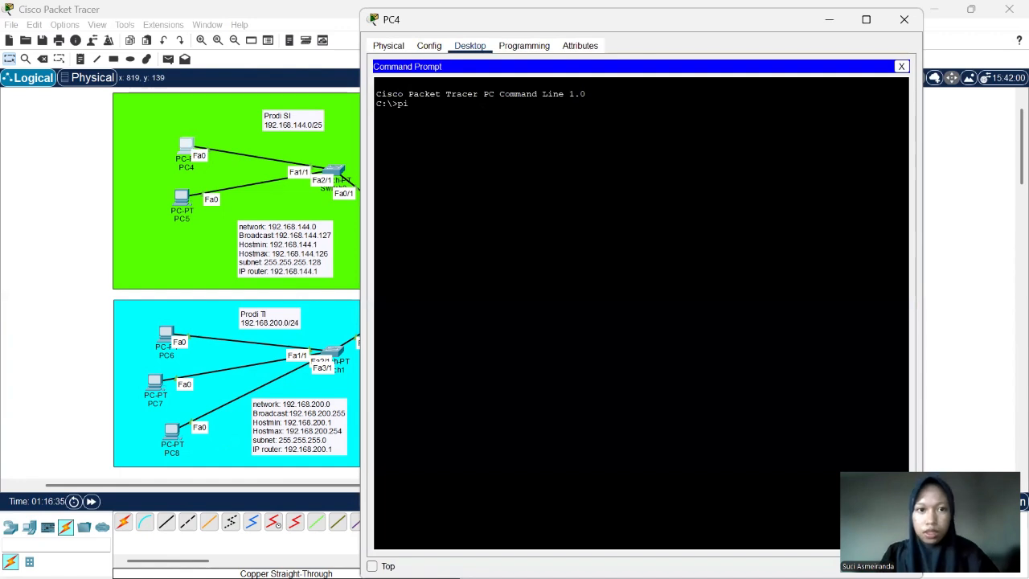
- Ping 192.168.200.2 in the Prodi TI network from PC4 twice
type("ping")
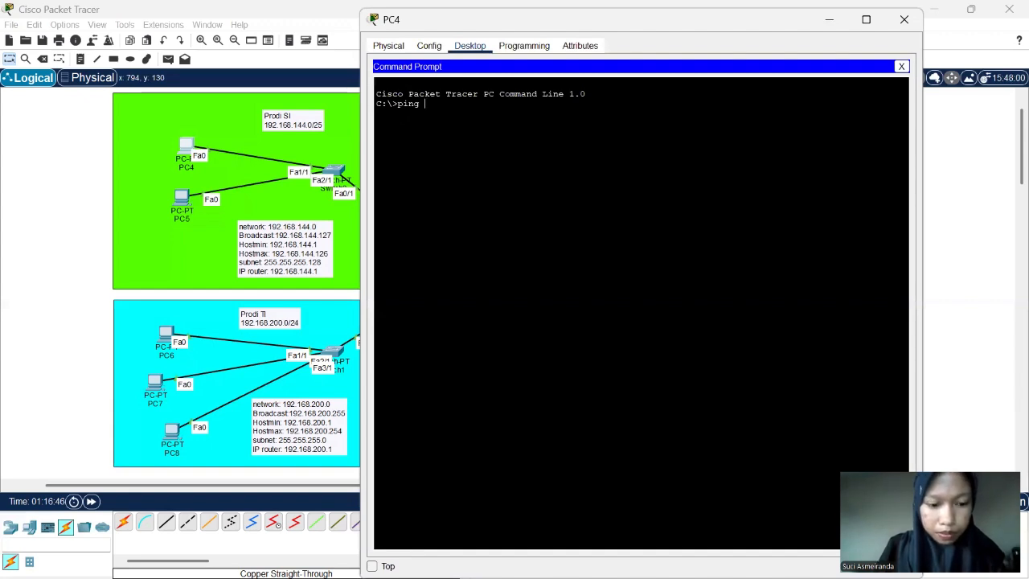
type("19")
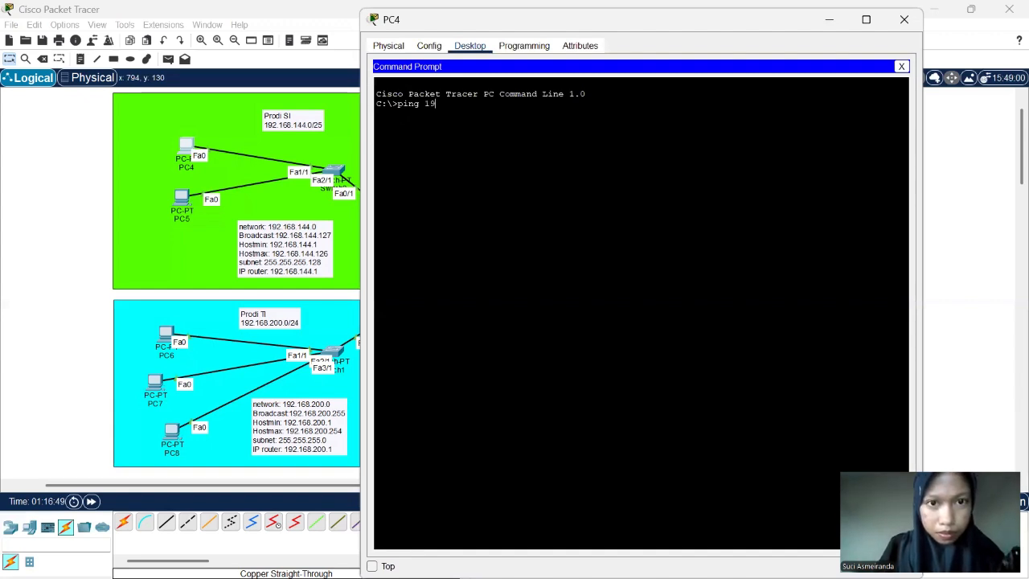
type("2.1")
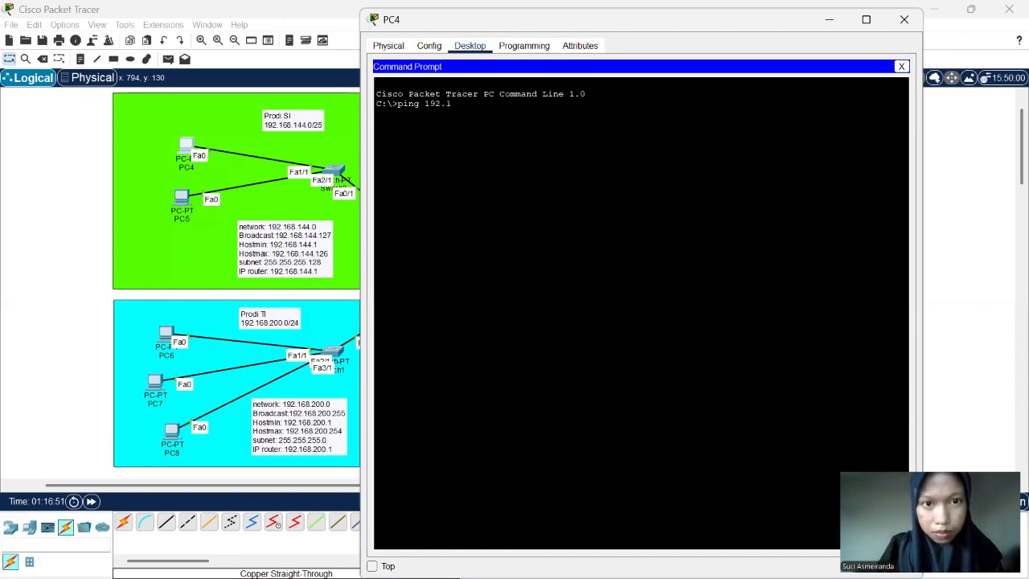
type("68")
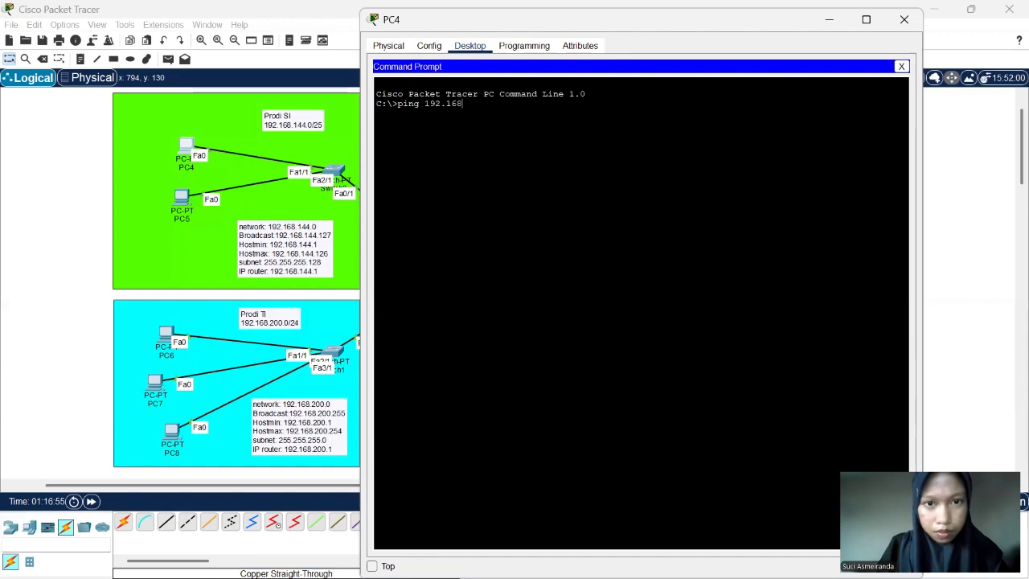
type(".200")
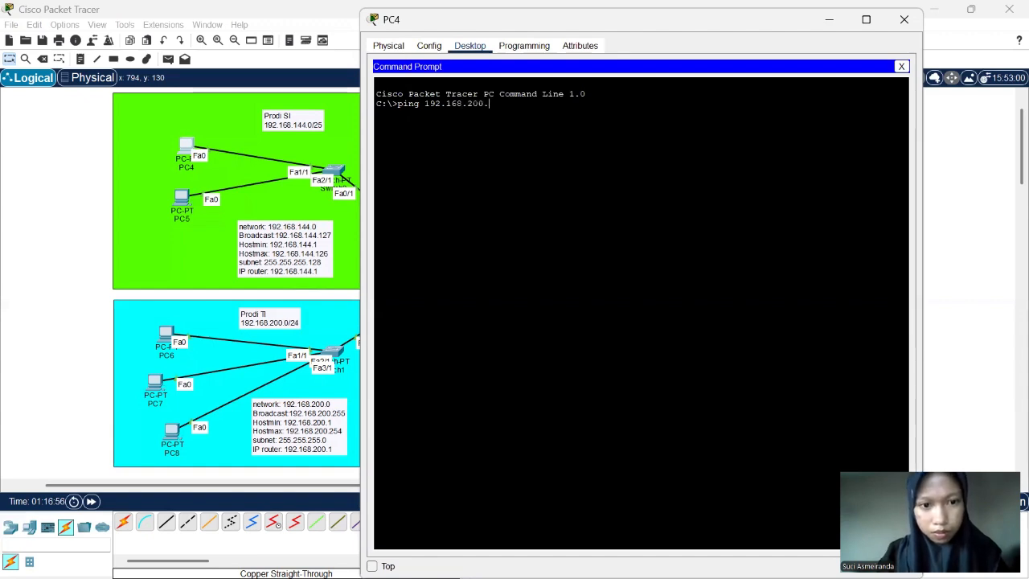
type(".")
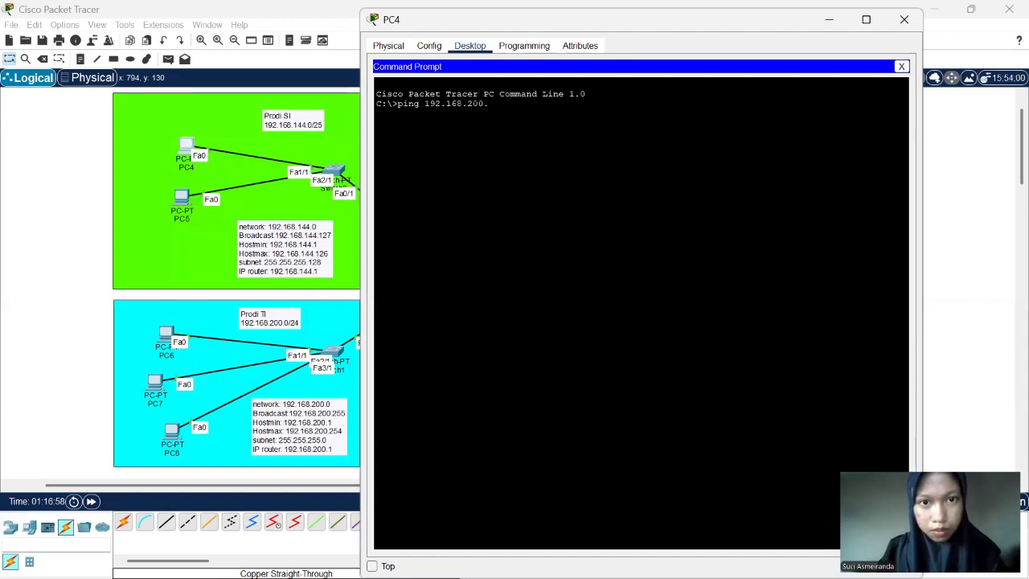
type("2")
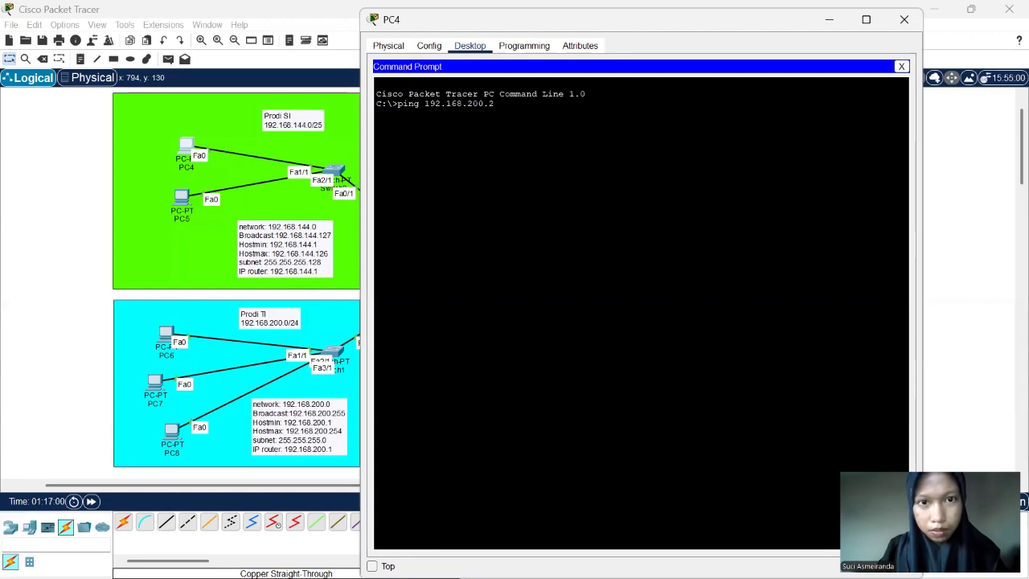
key("Return")
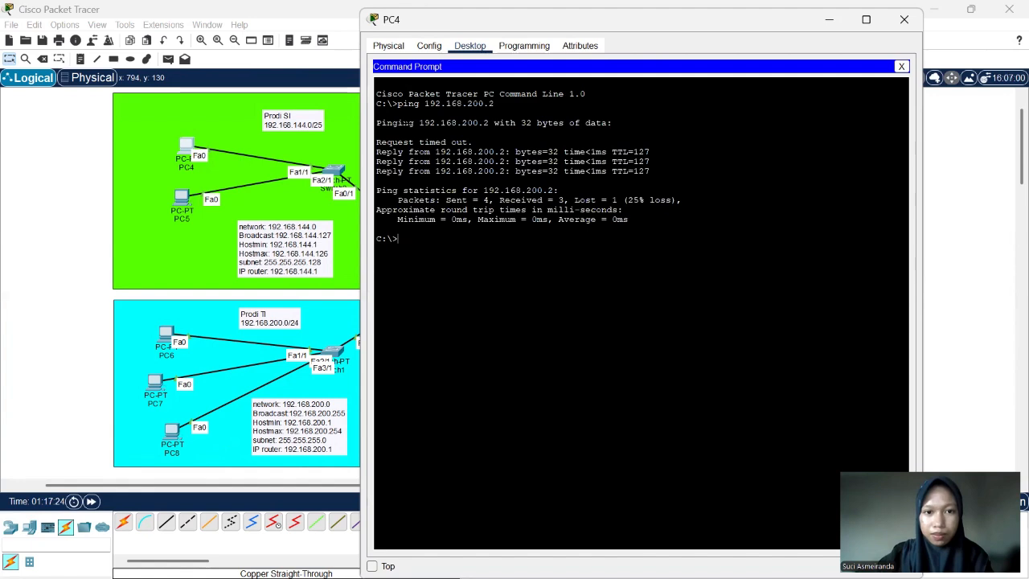
key("Up")
key("Return")
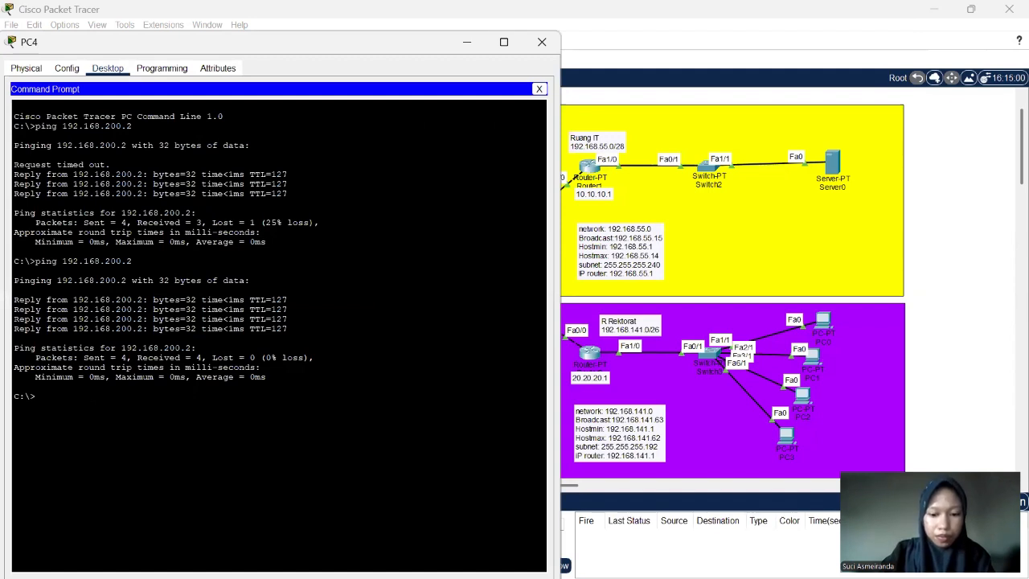
- Ping 192.168.141.2 in the R Rektorat network from PC4 twice
type("ping")
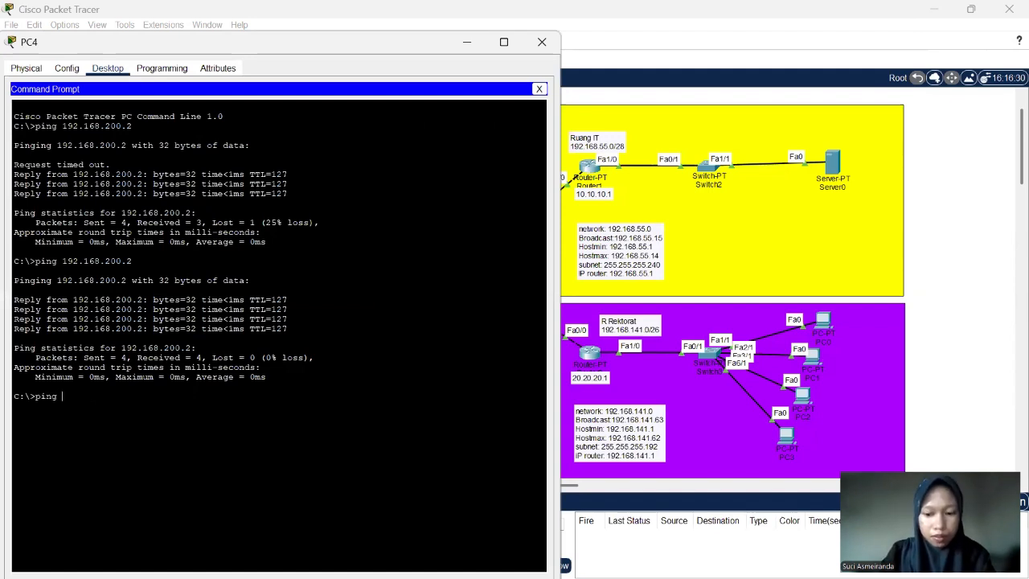
type(" 192.168")
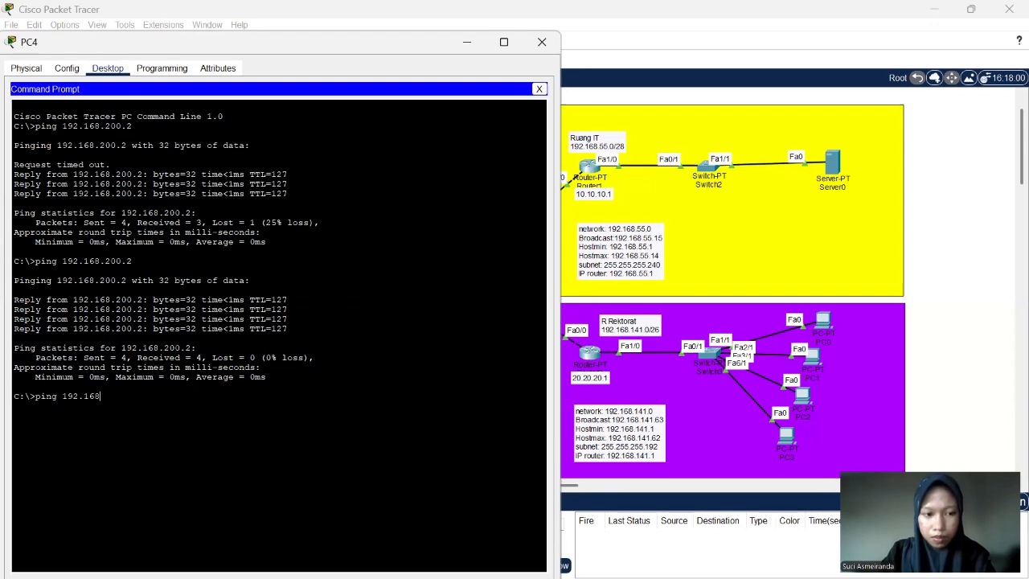
type(".141.2")
key("Return")
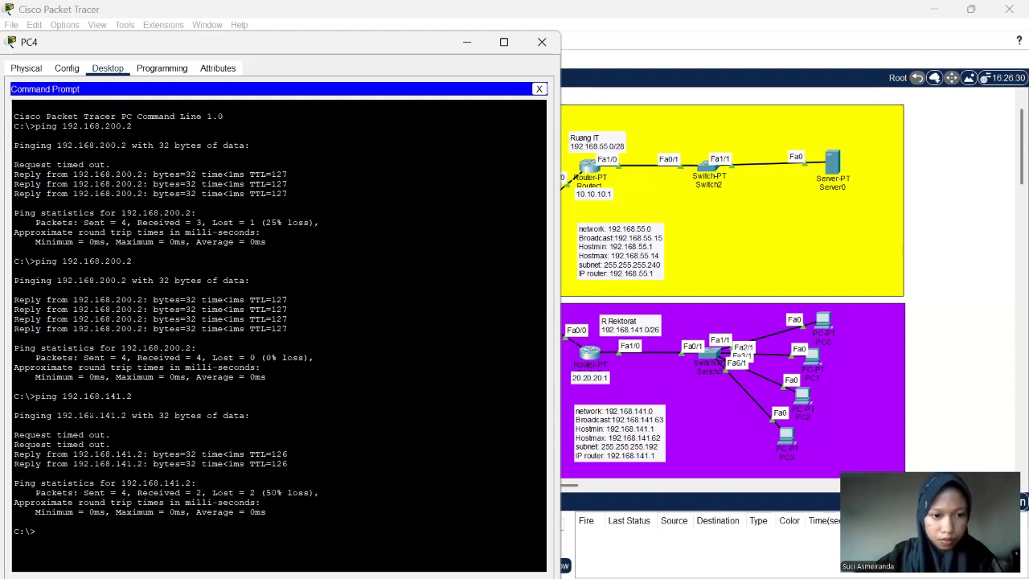
key("Up")
key("Return")
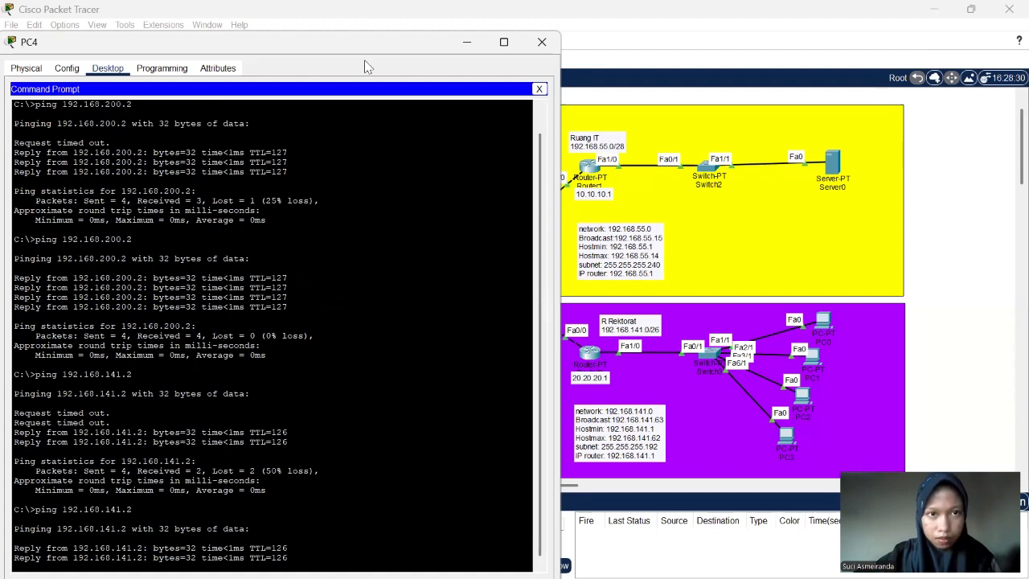
- Ping 192.168.55.2 in the Ruang IT network from PC4 twice
left_click_drag(390, 41, 422, 36)
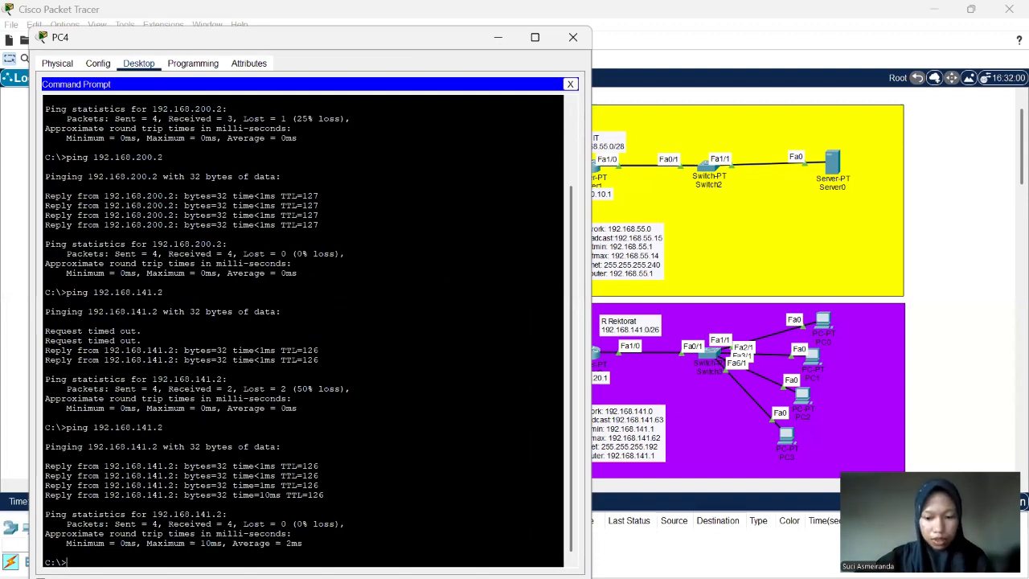
type("ping")
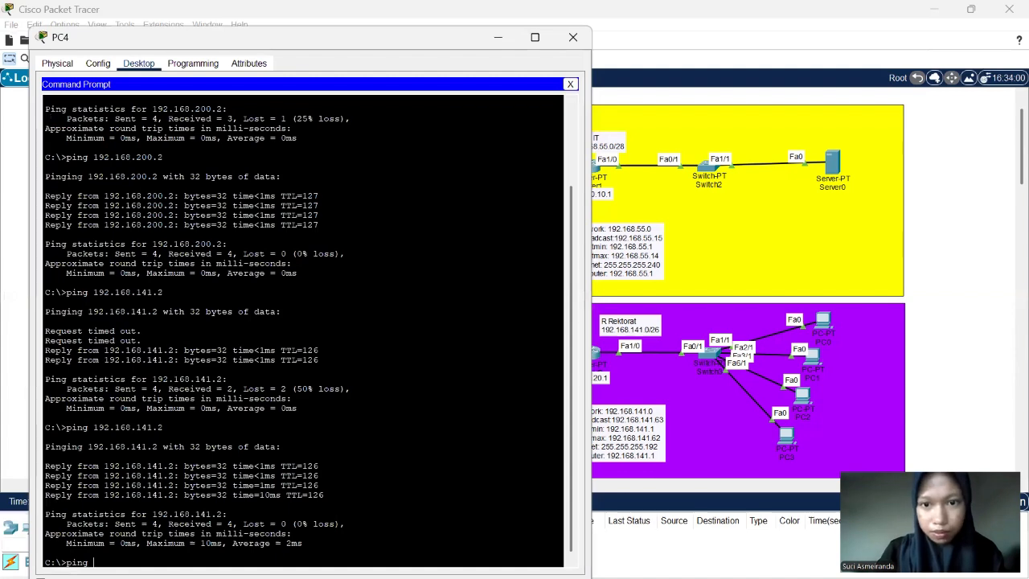
type(" 192.")
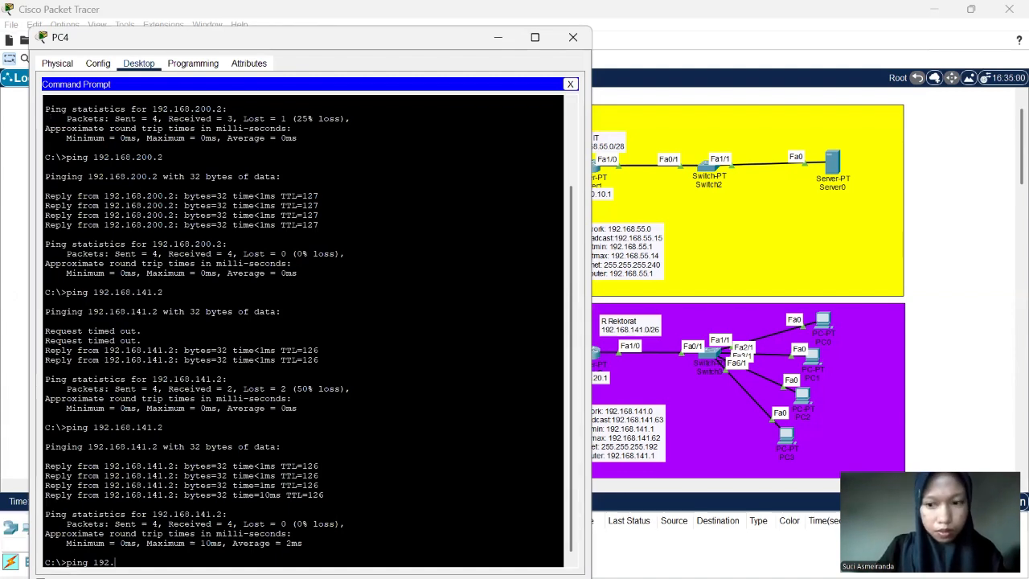
type("168.55")
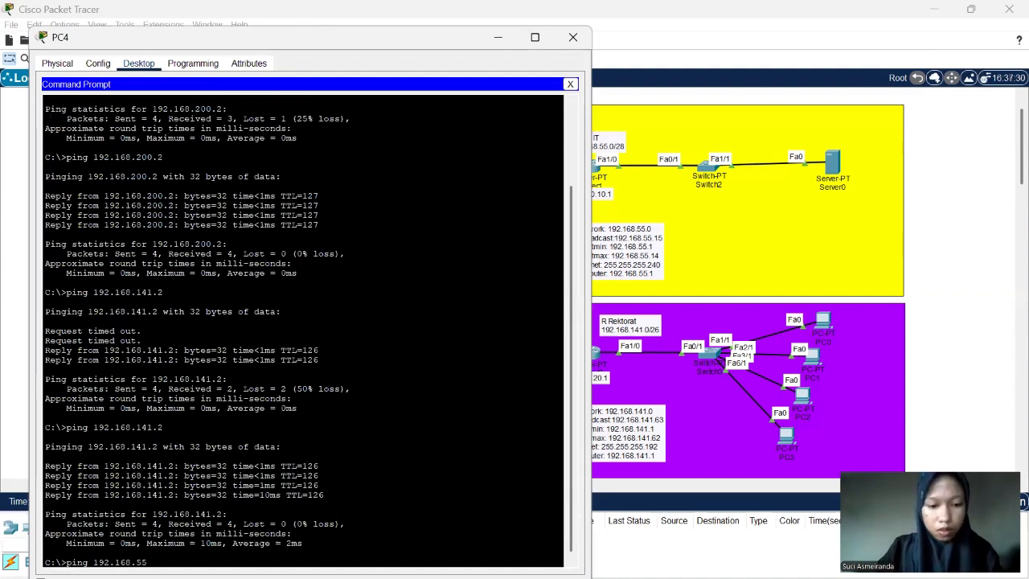
type(".2")
key("Return")
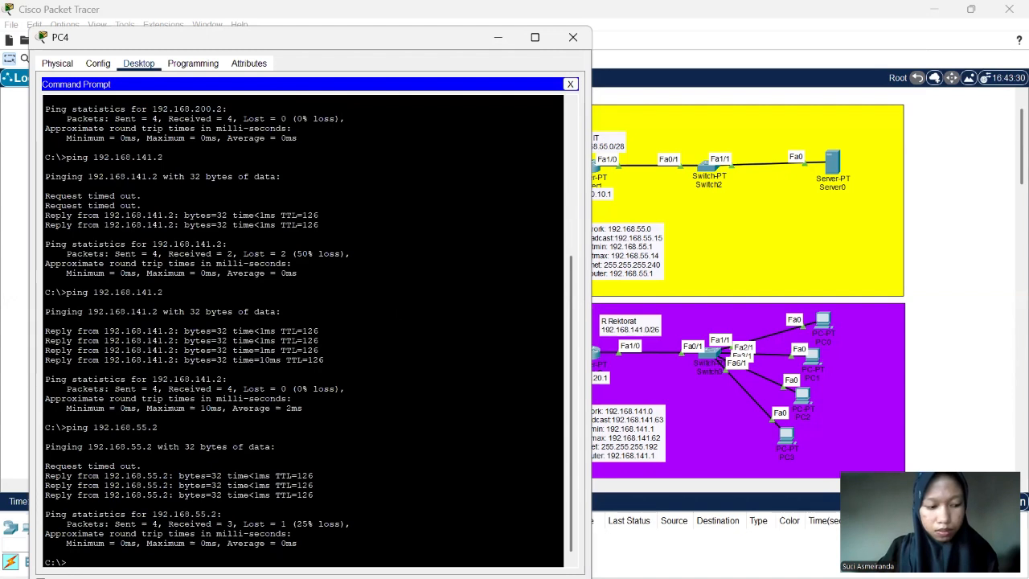
key("Up")
key("Return")
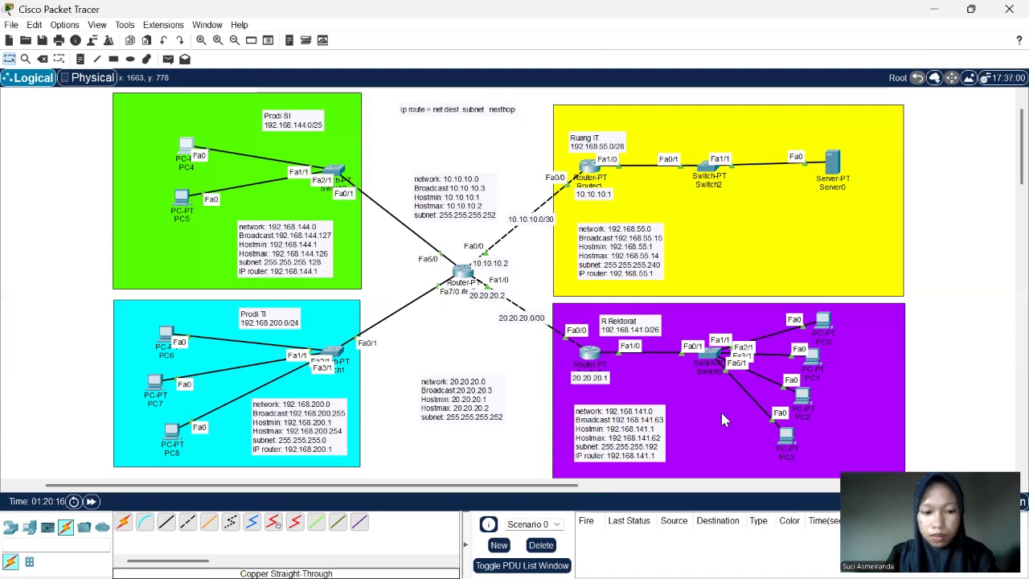
- Load the page at 192.168.55.2 in the Web Browser of PC0 in the R Rektorat network
left_click(826, 321)
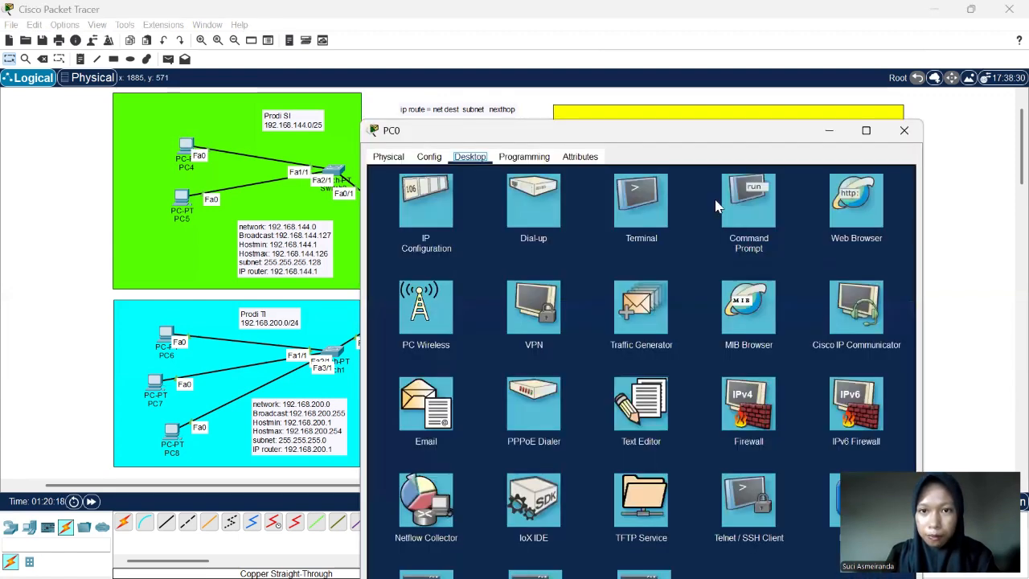
left_click(846, 216)
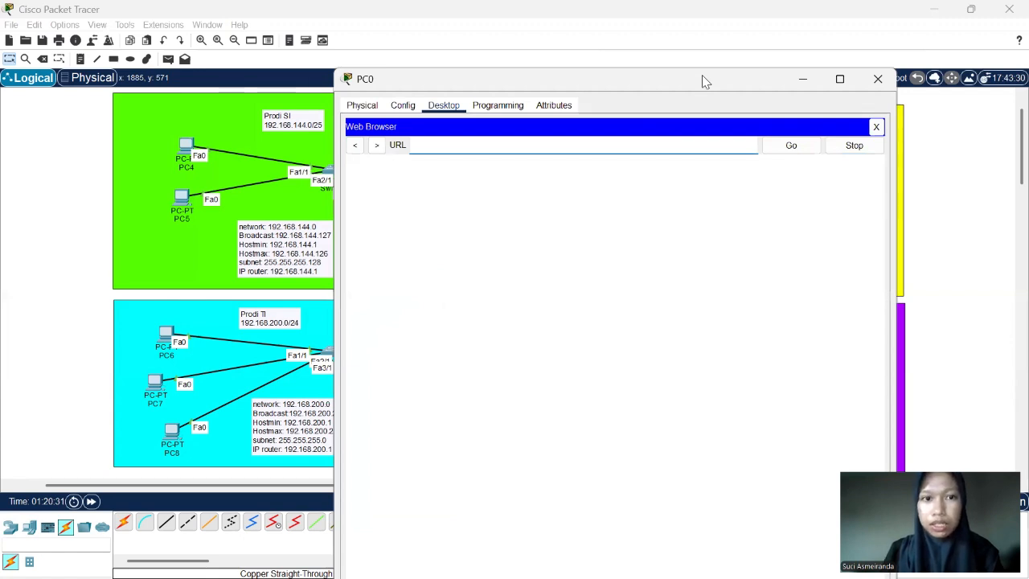
left_click_drag(702, 81, 546, 73)
type("19")
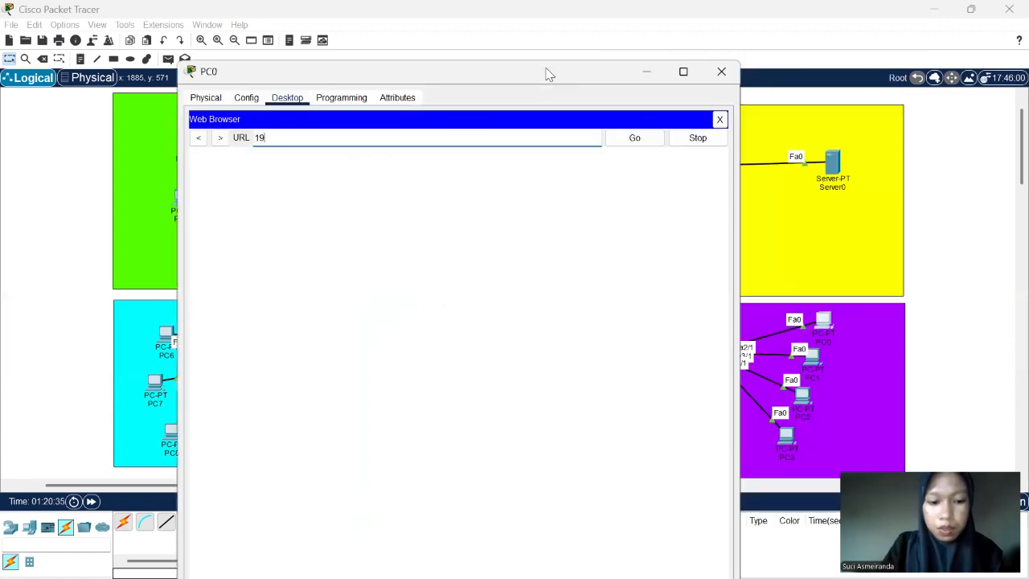
type("2.1")
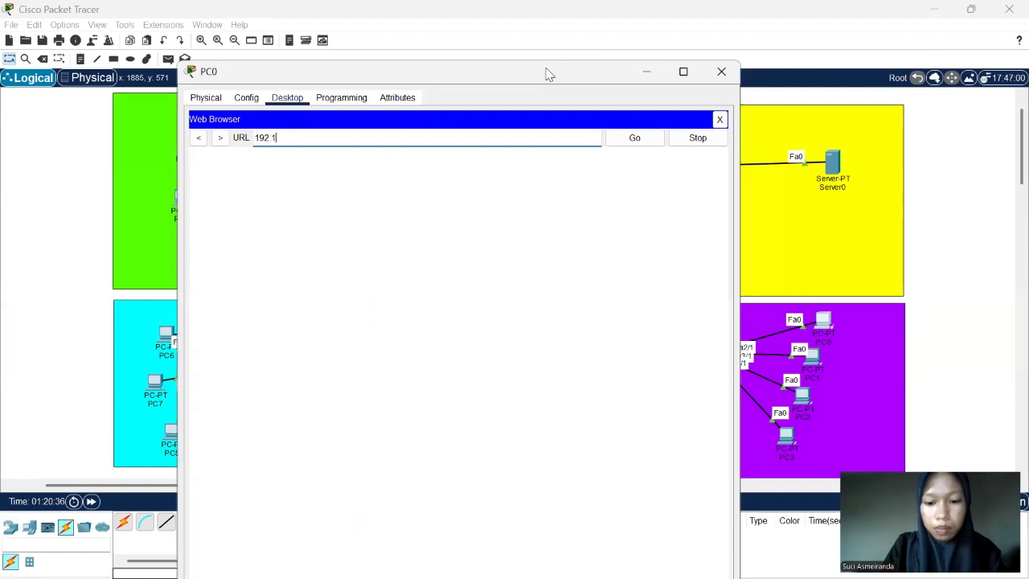
type("68.5")
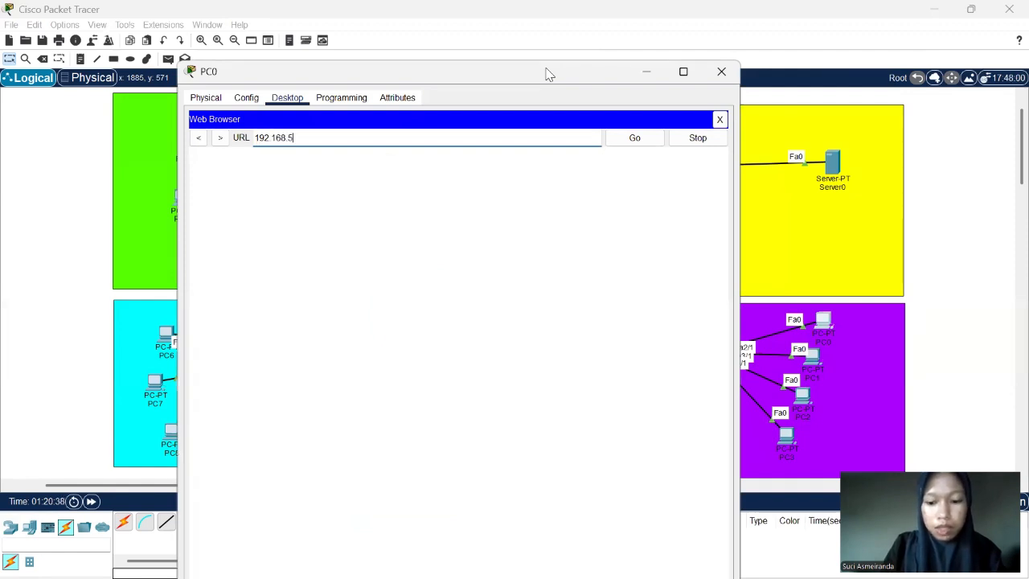
type("5.2")
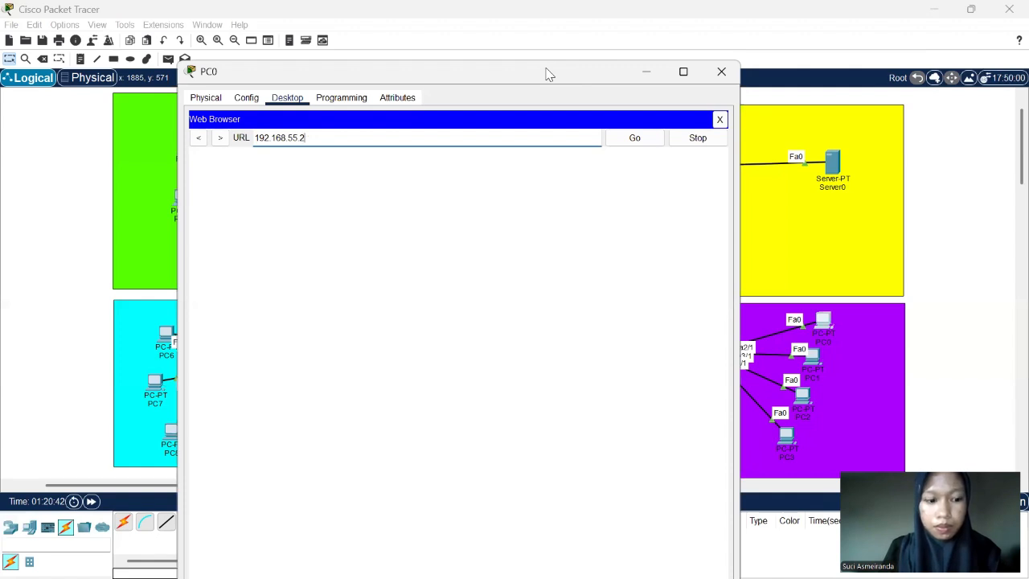
key("Return")
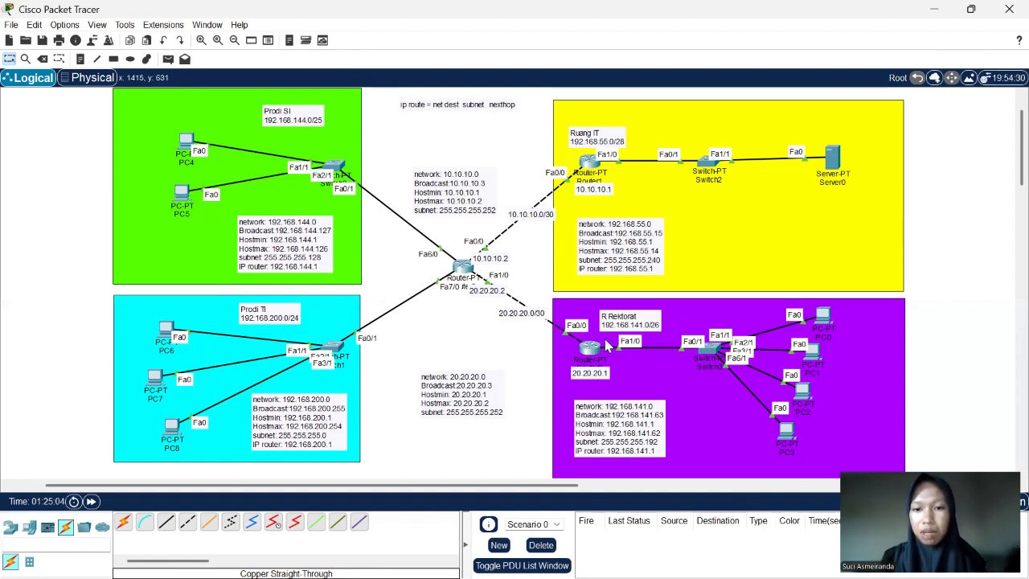
- Examine the IPv4 address, subnet mask and default gateway in PC1's IP Configuration, and close the PC1 window
left_click(815, 356)
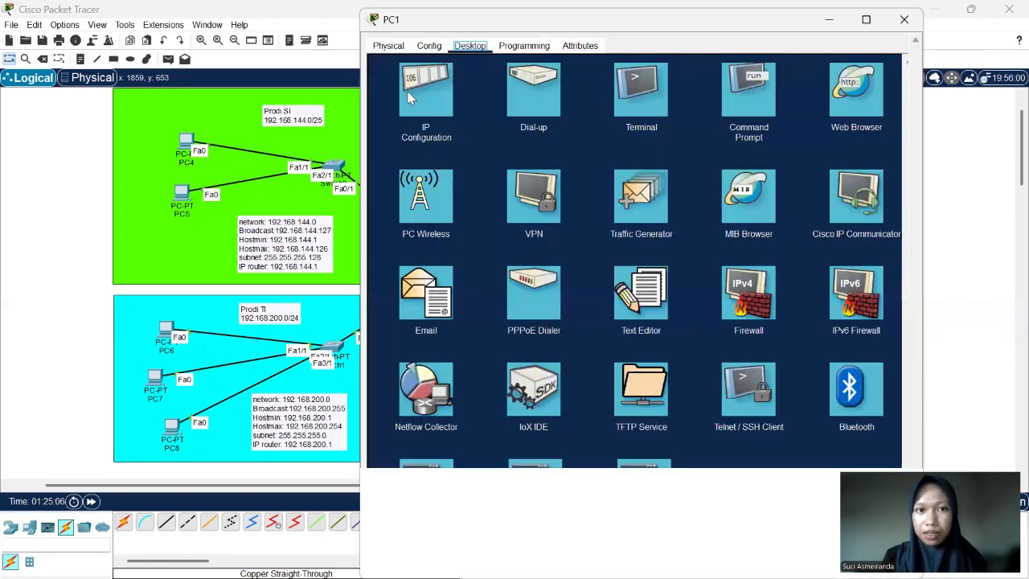
left_click(410, 97)
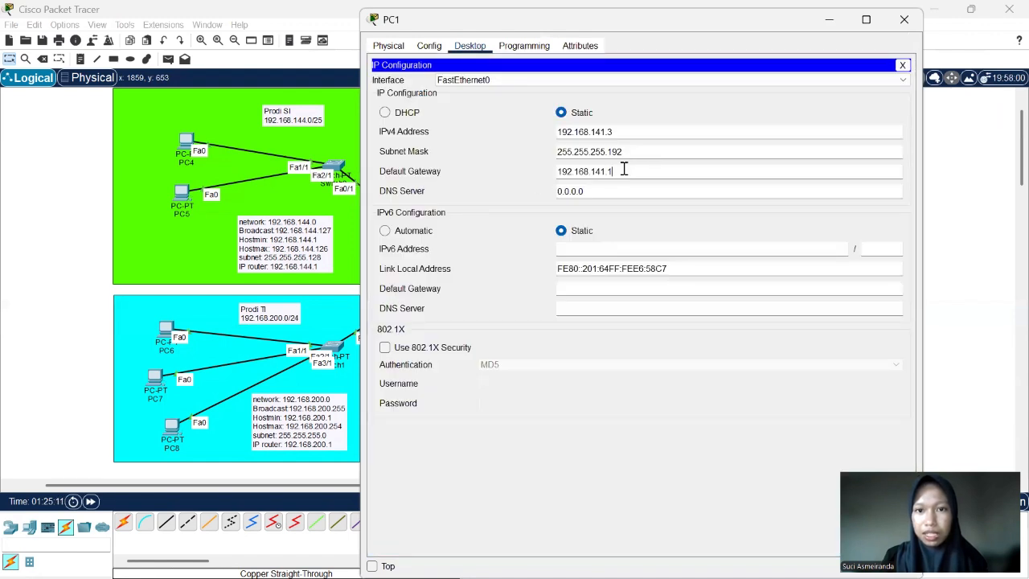
key("Tab")
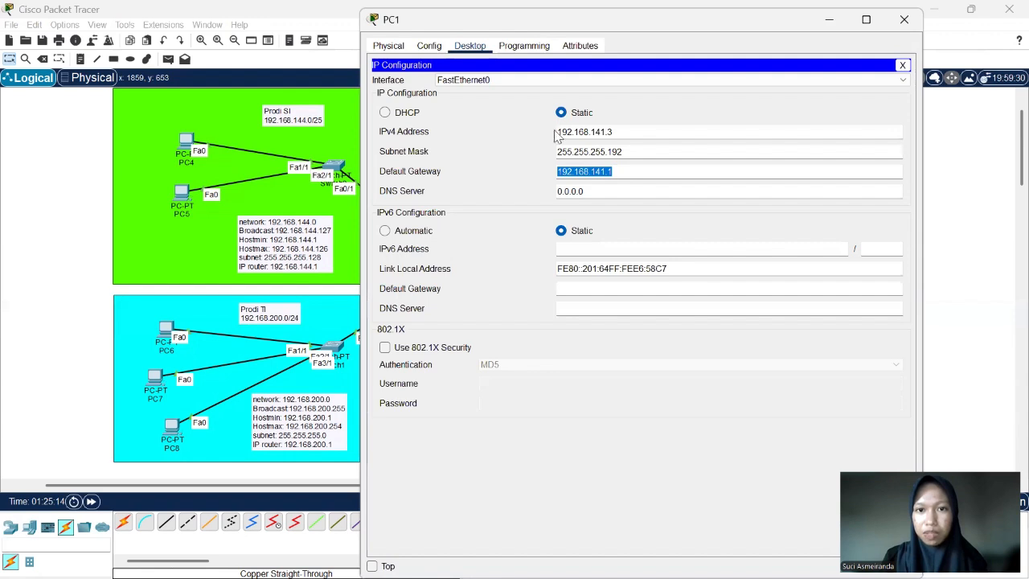
left_click_drag(617, 133, 608, 133)
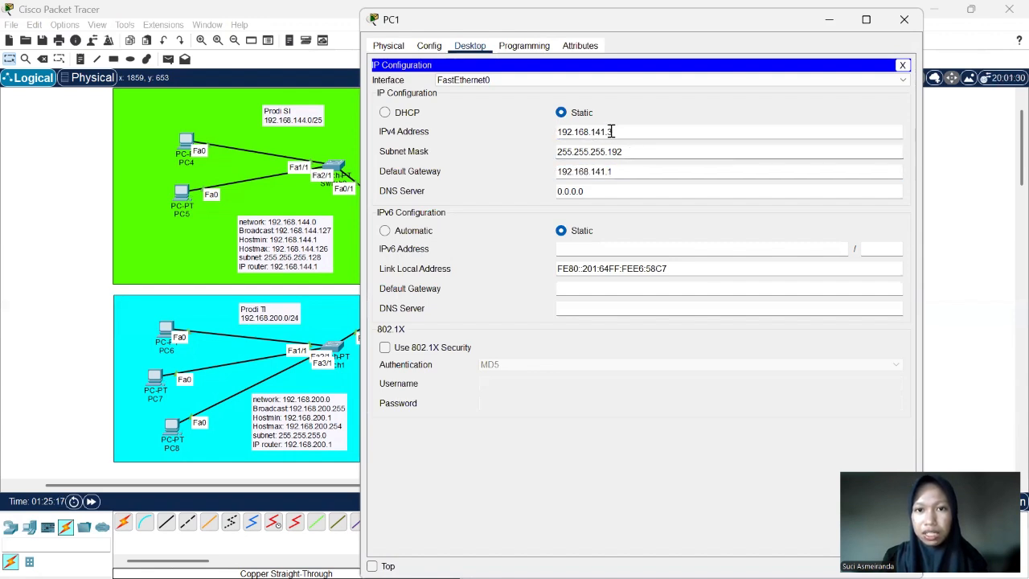
left_click_drag(659, 153, 542, 159)
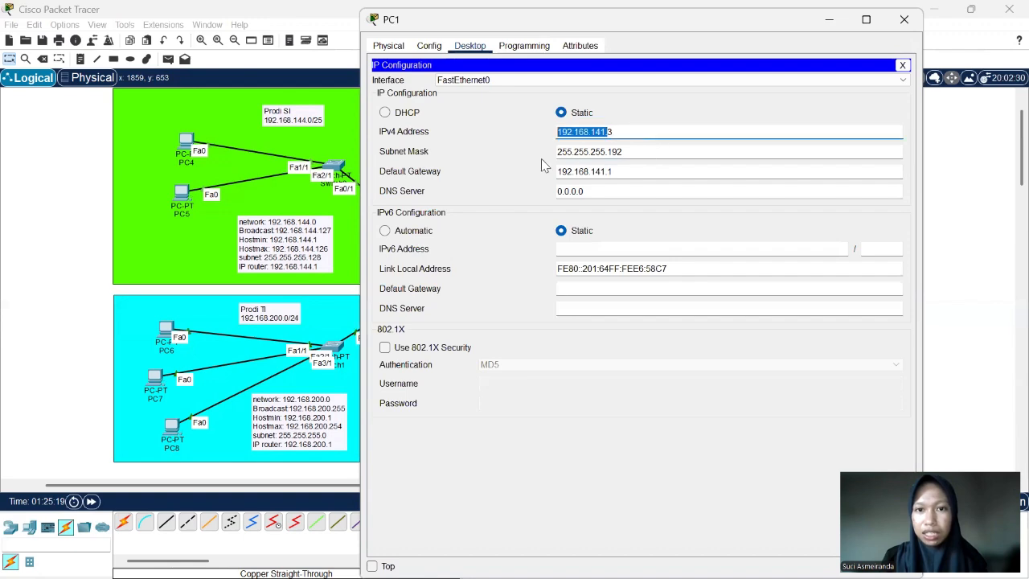
left_click(893, 26)
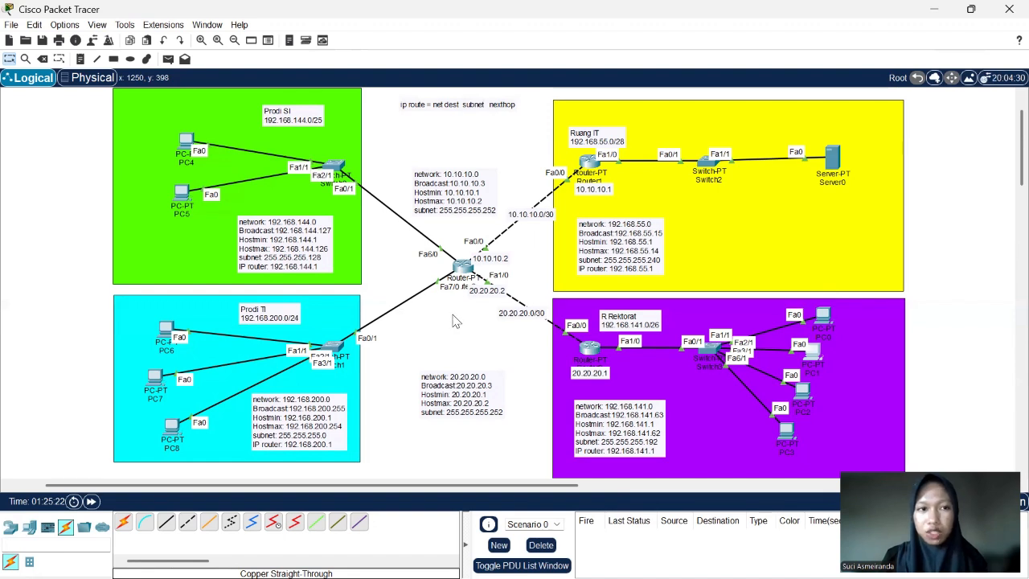
- Send a simple PDU from PC0 to PC1 and another one from PC5 to PC6
left_click(168, 59)
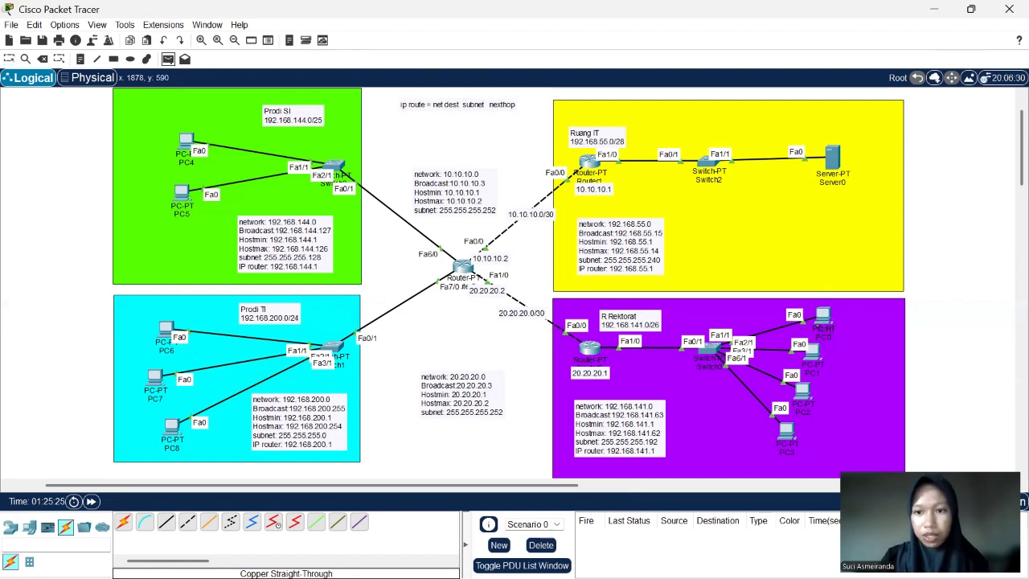
left_click(813, 355)
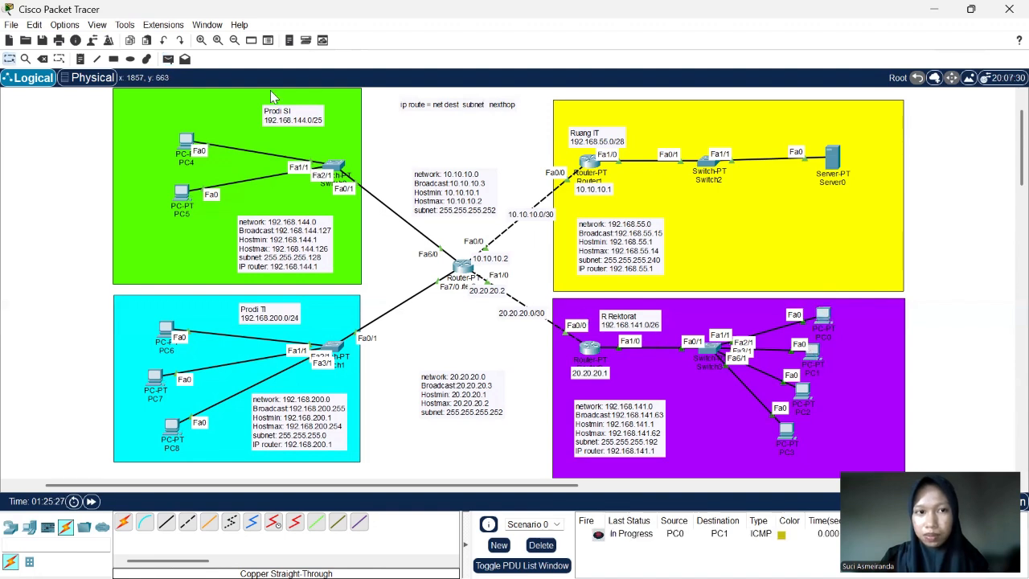
left_click(168, 59)
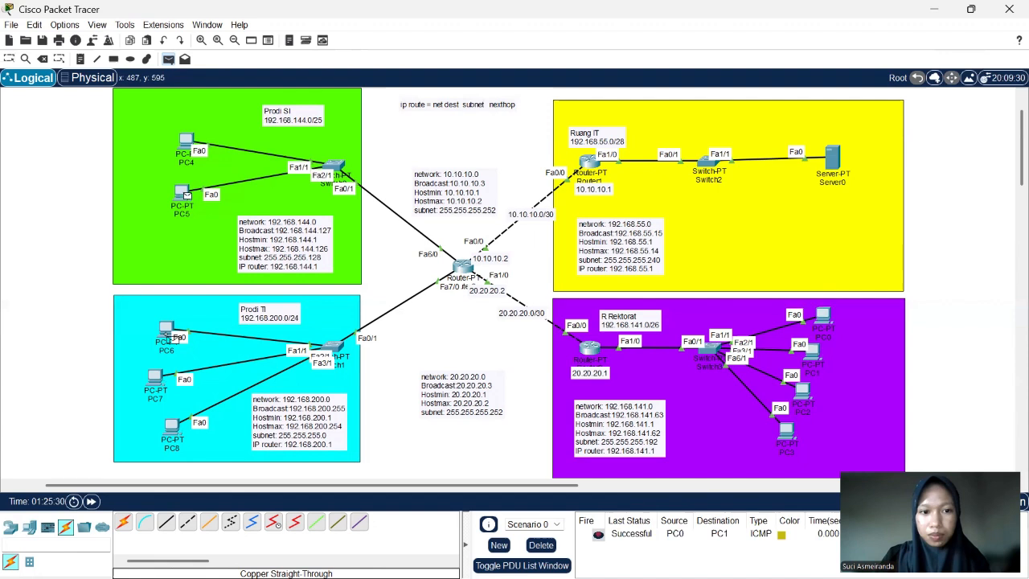
left_click(168, 336)
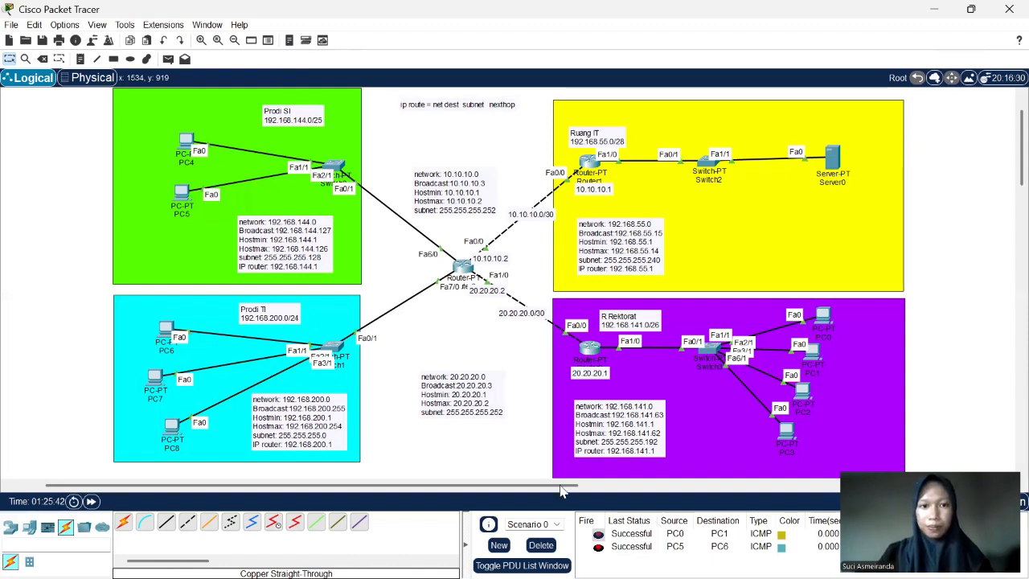
- Start adding a further simple PDU to the scenario
left_click(168, 60)
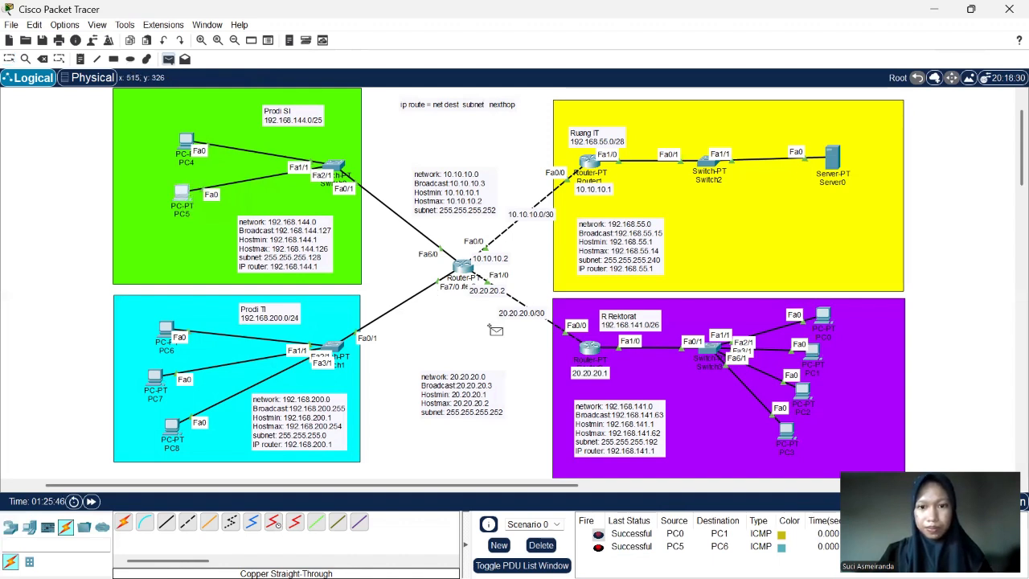